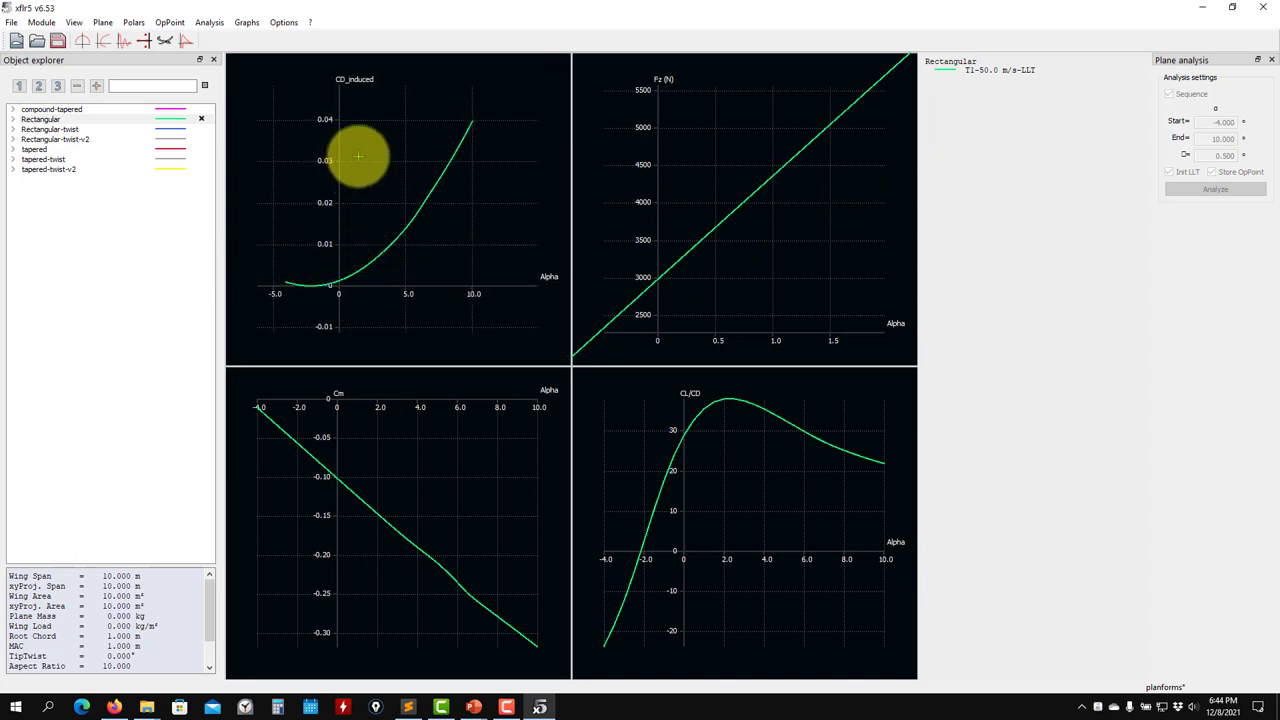
Switch the polar view to the All Graphs layout
click(246, 22)
click(288, 161)
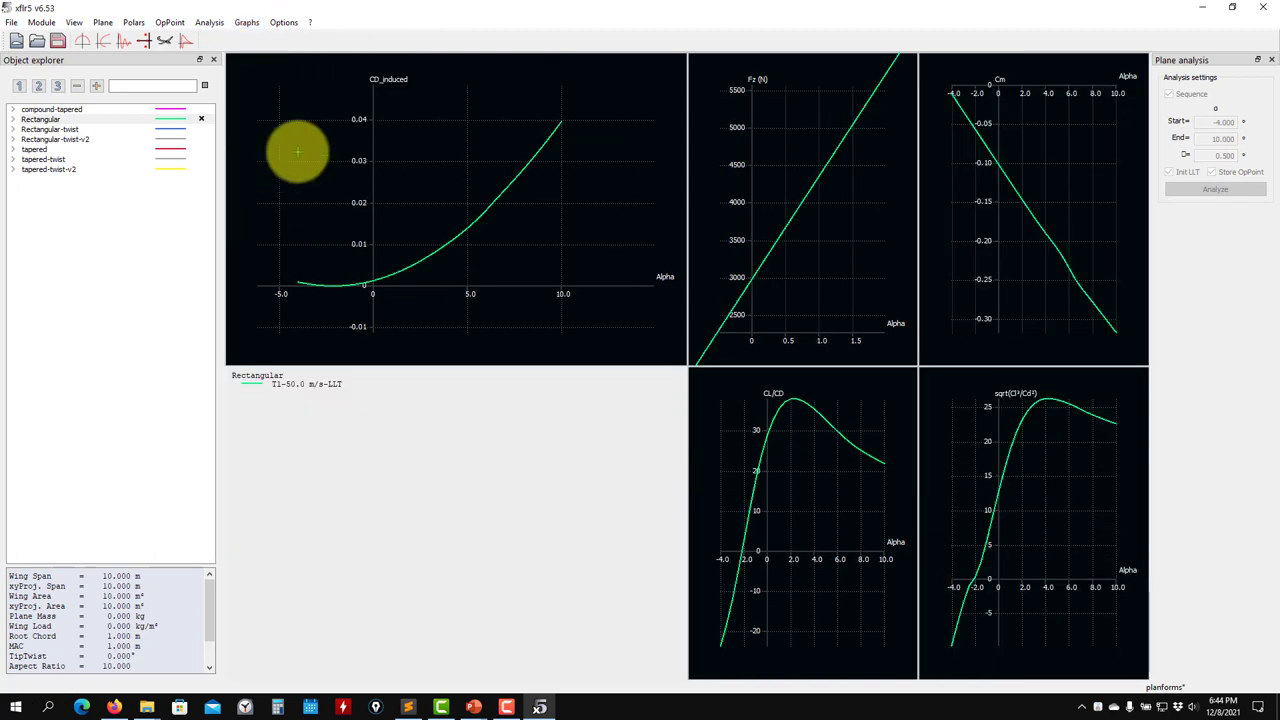
click(246, 22)
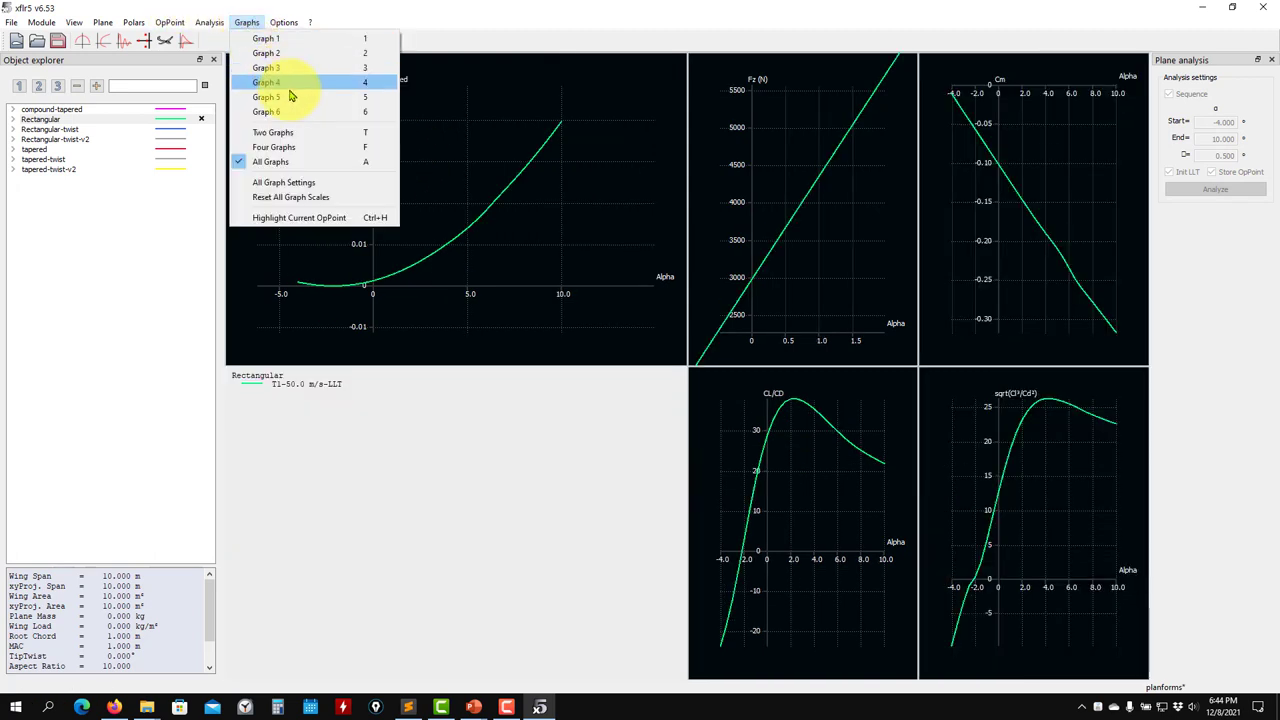
click(292, 166)
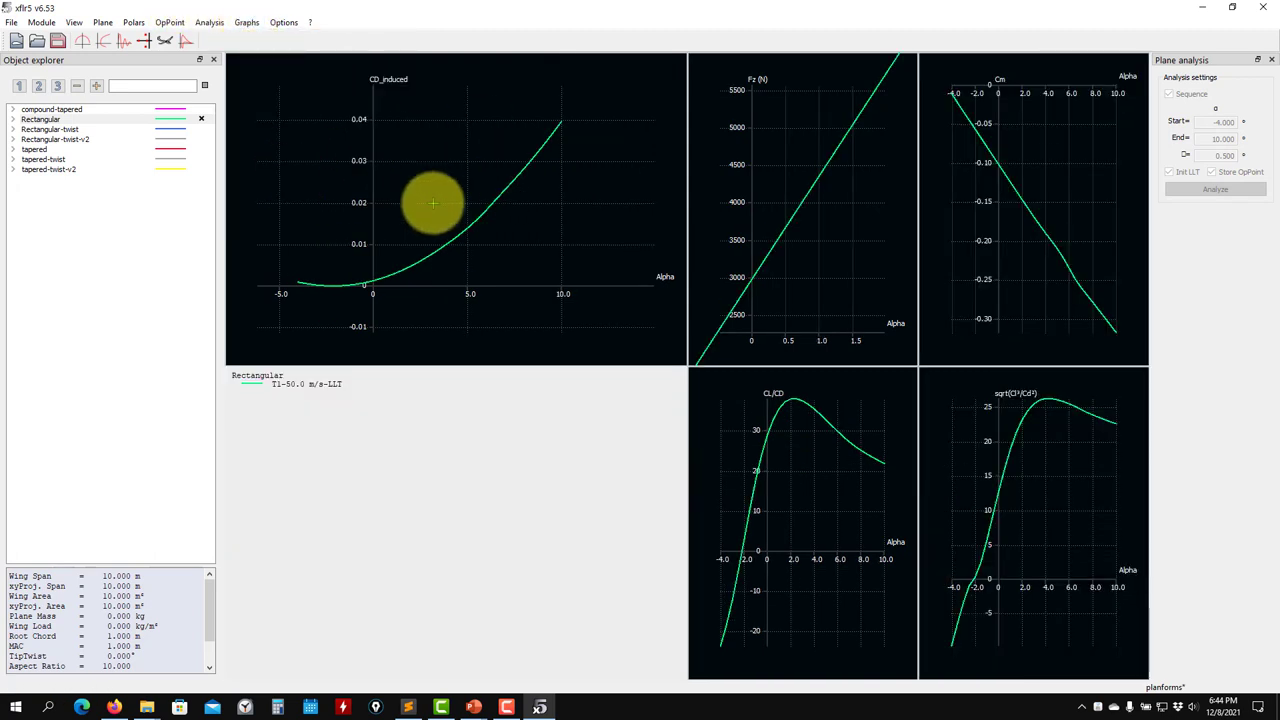
Change the top-left CD_induced graph to plot CL on the Y axis against CD on the X axis
right_click(428, 152)
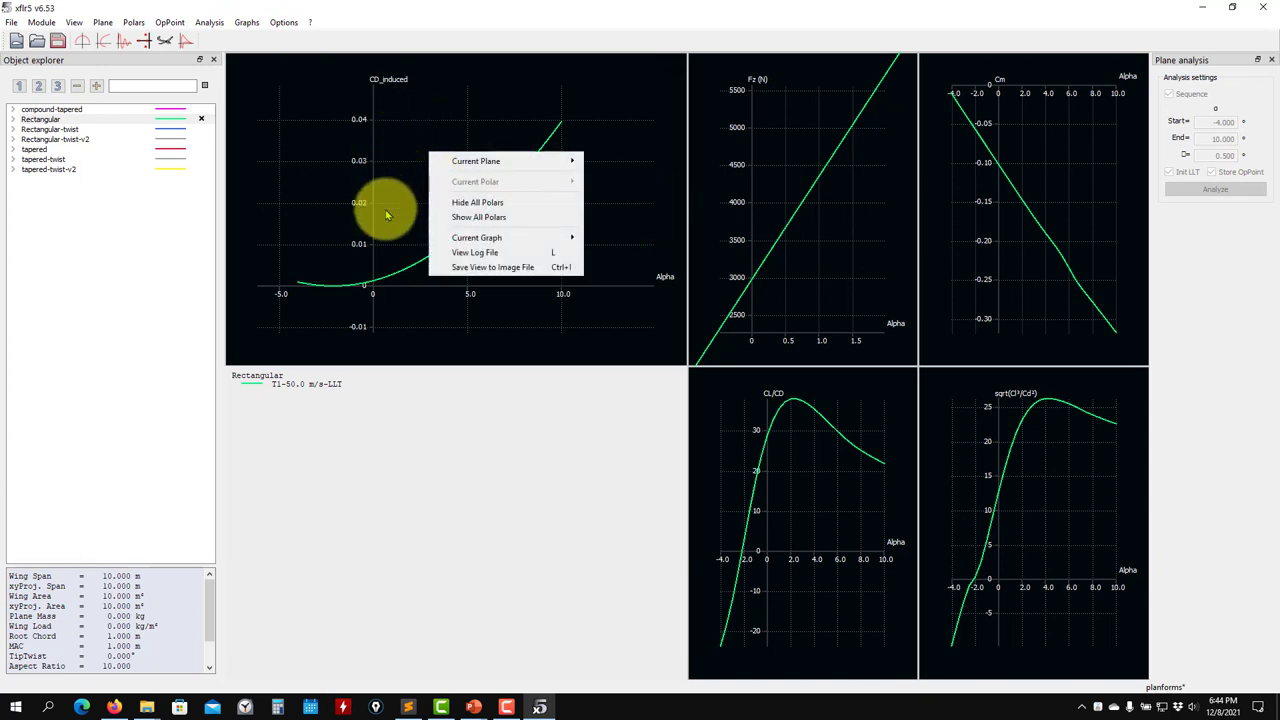
mouse_move(500, 237)
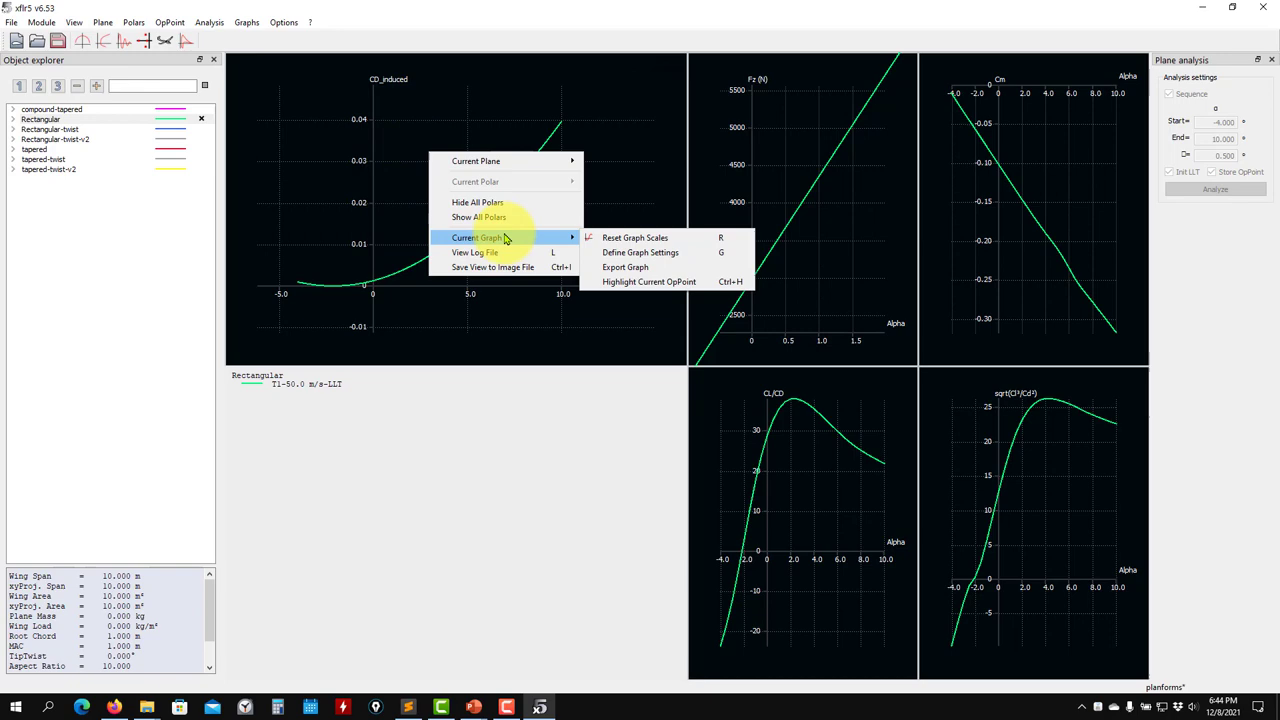
click(645, 252)
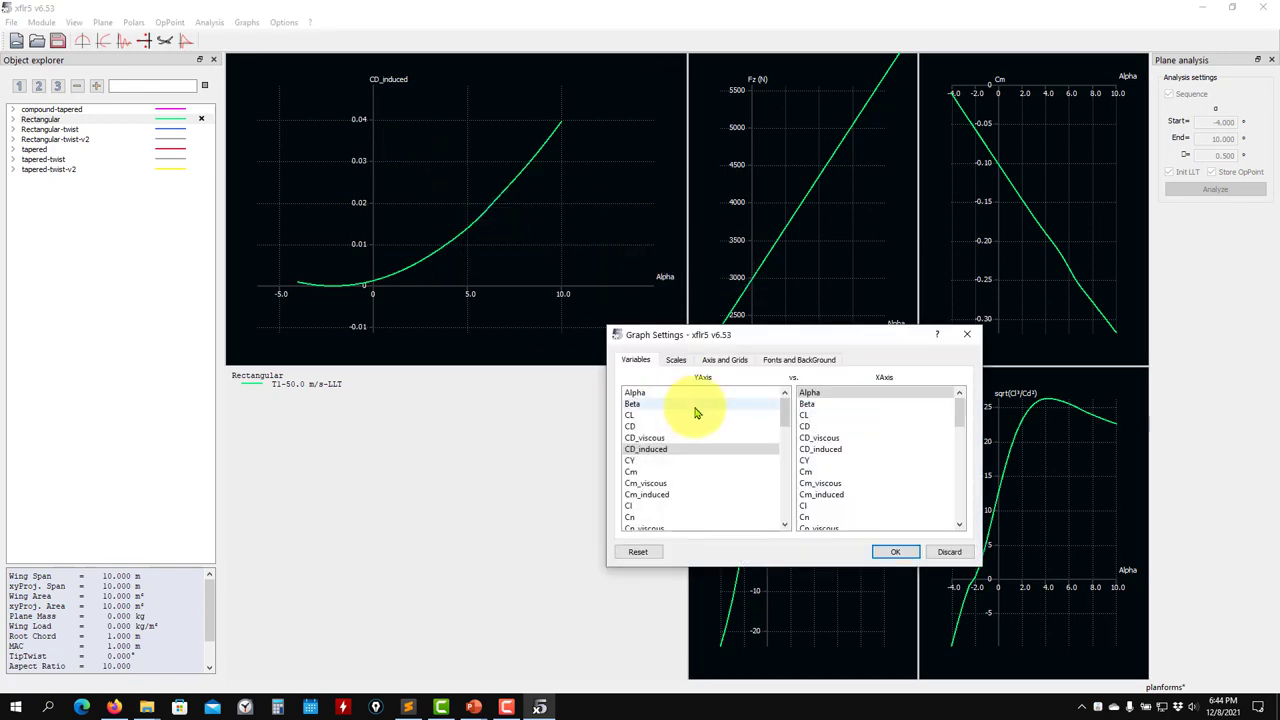
click(645, 415)
click(823, 428)
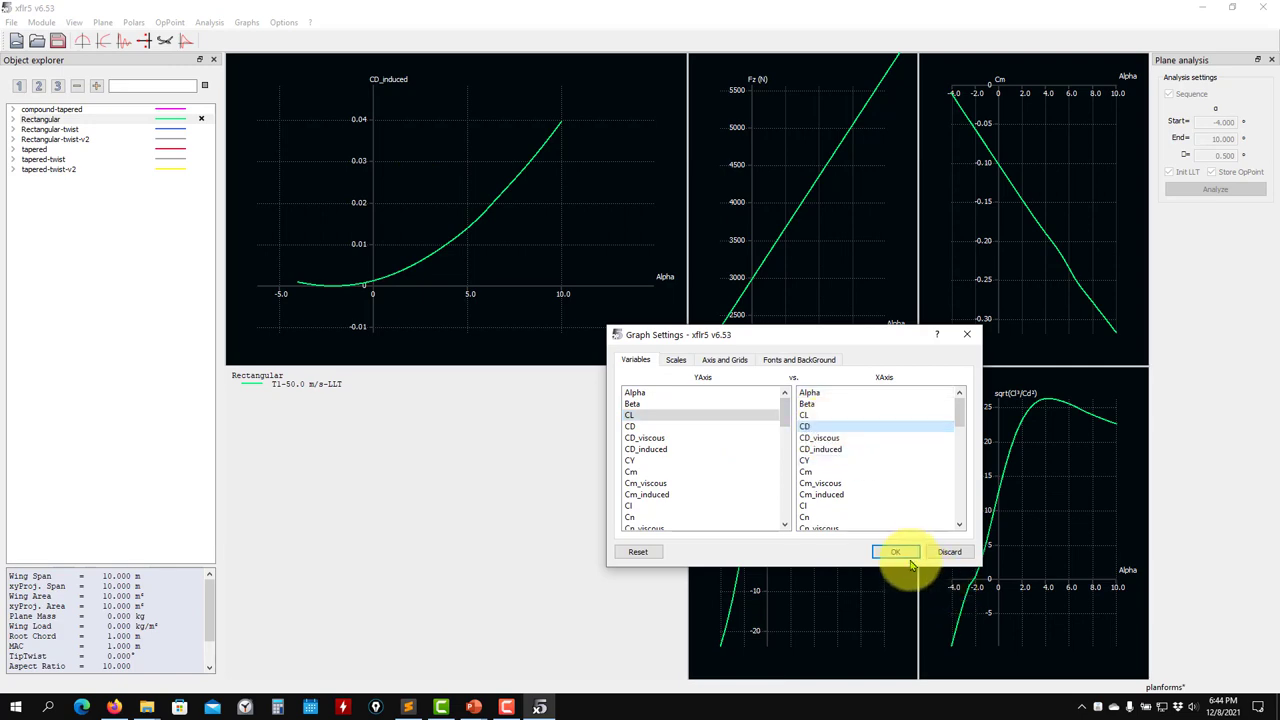
click(895, 551)
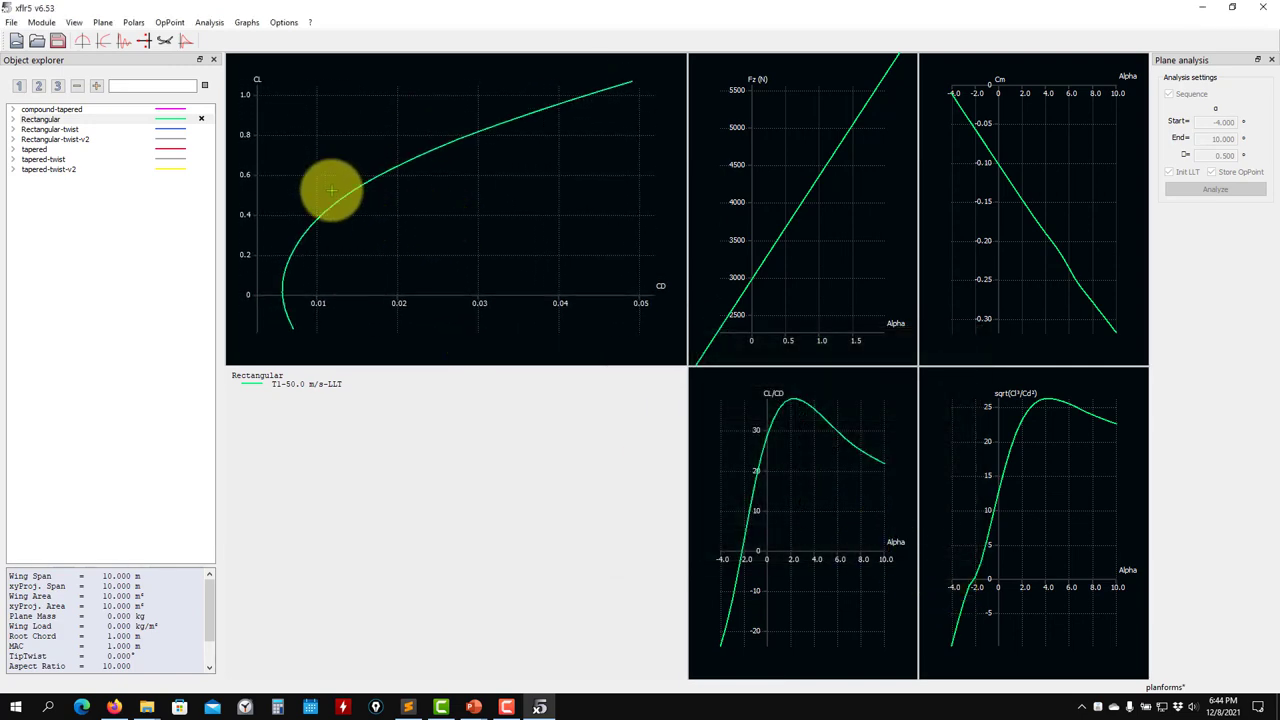
Save the planforms project, pan the Fz and Cm graphs, and switch to the empty Cp view
click(60, 42)
drag(771, 249, 790, 208)
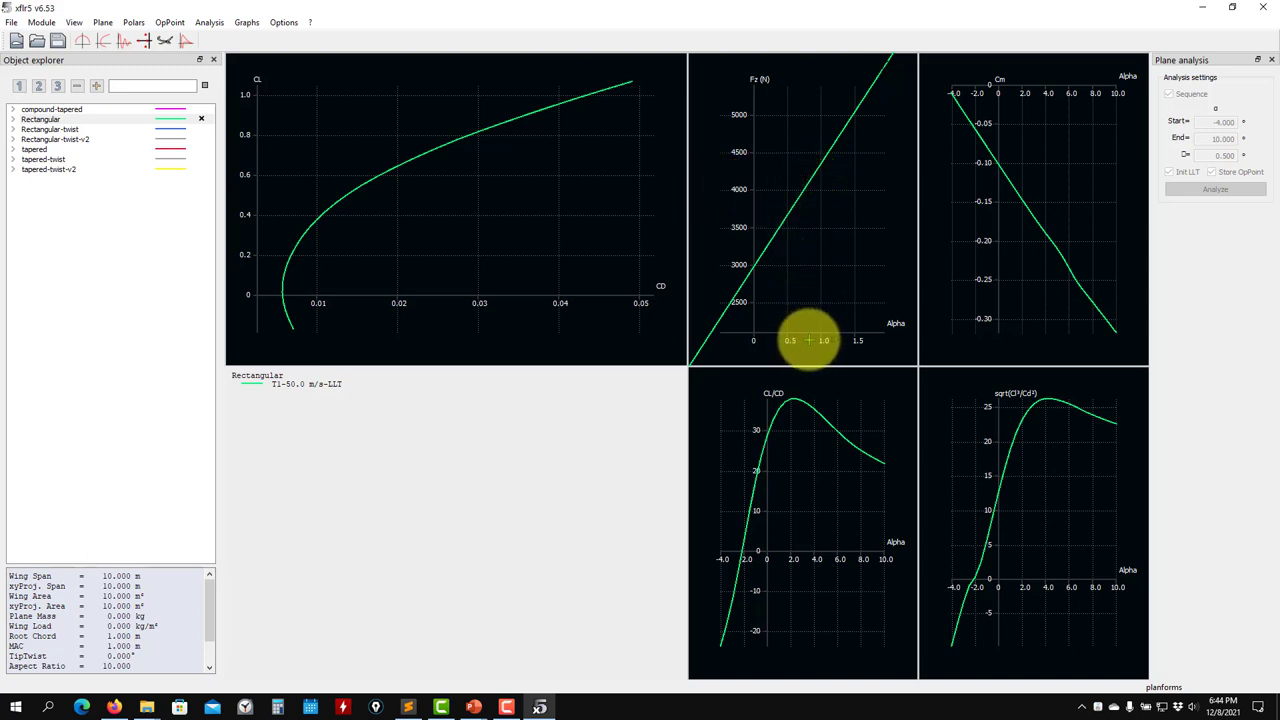
drag(806, 214, 806, 186)
drag(1031, 140, 1024, 187)
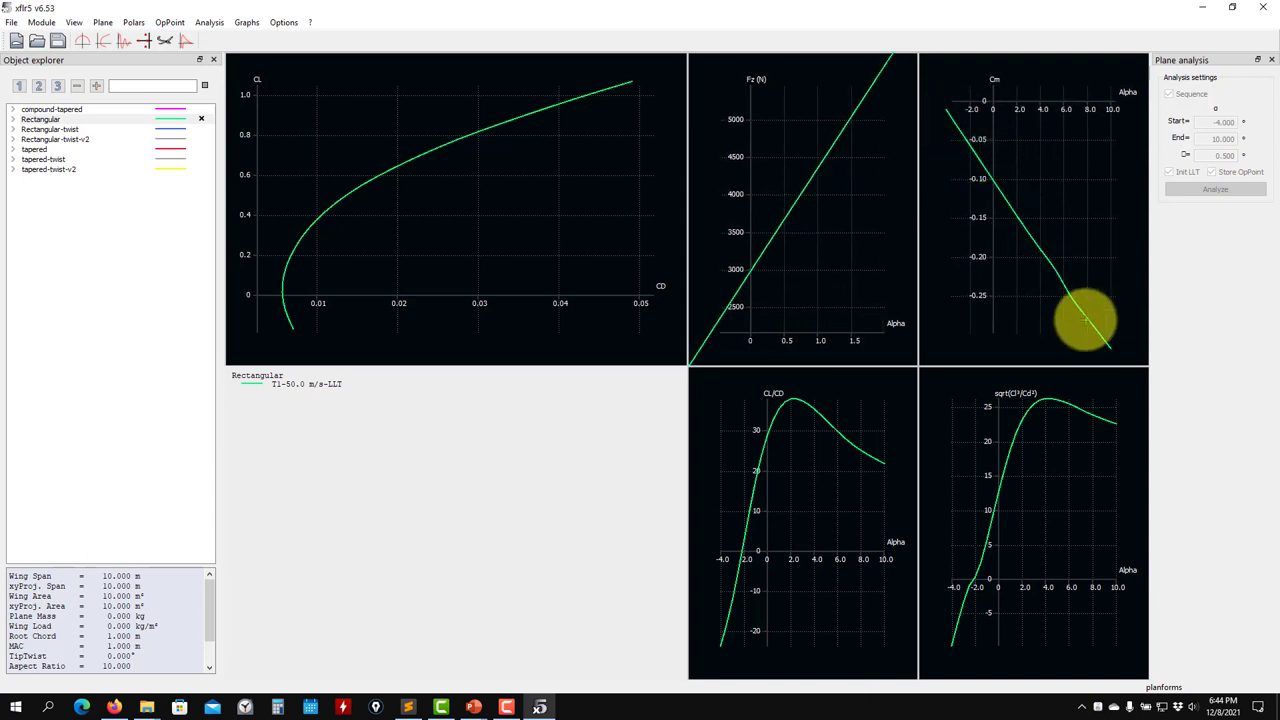
mouse_move(975, 142)
mouse_down()
mouse_move(1034, 180)
mouse_move(984, 134)
mouse_up()
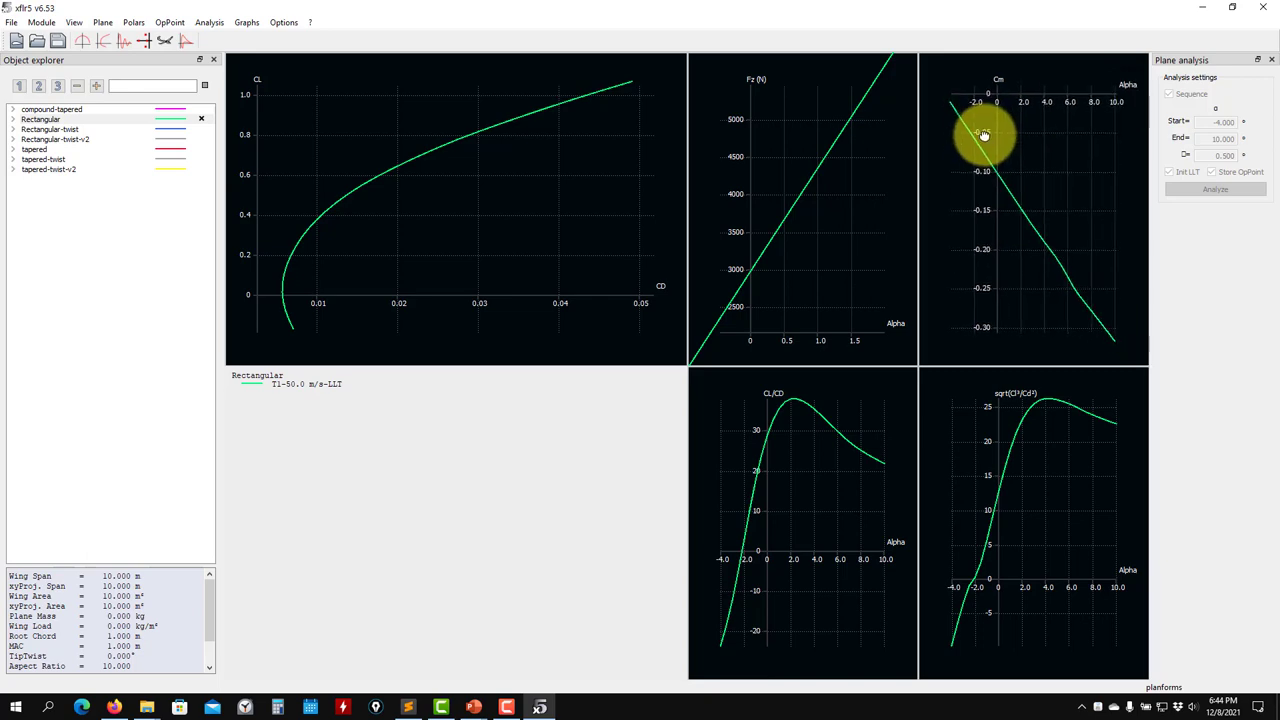
click(184, 42)
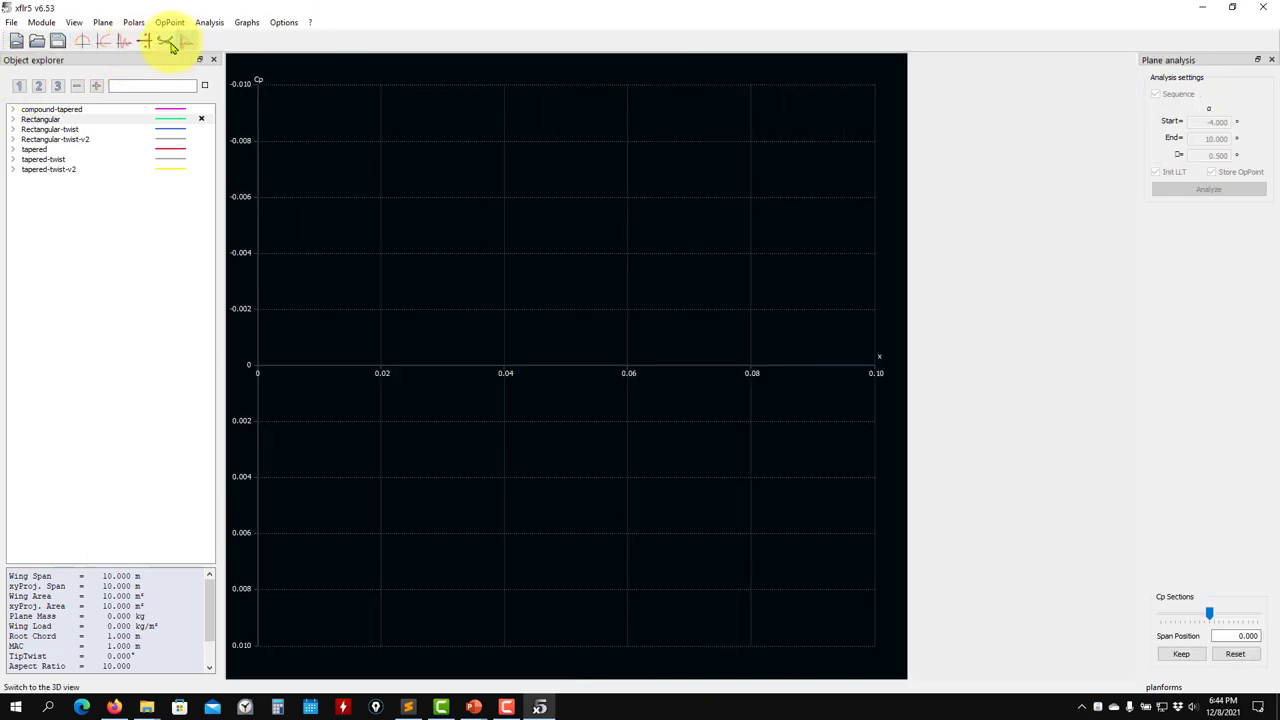
Rotate the Rectangular wing in 3-D, then return to its T1-50.0 m/s-LLT polar graphs
click(165, 41)
drag(607, 397, 857, 405)
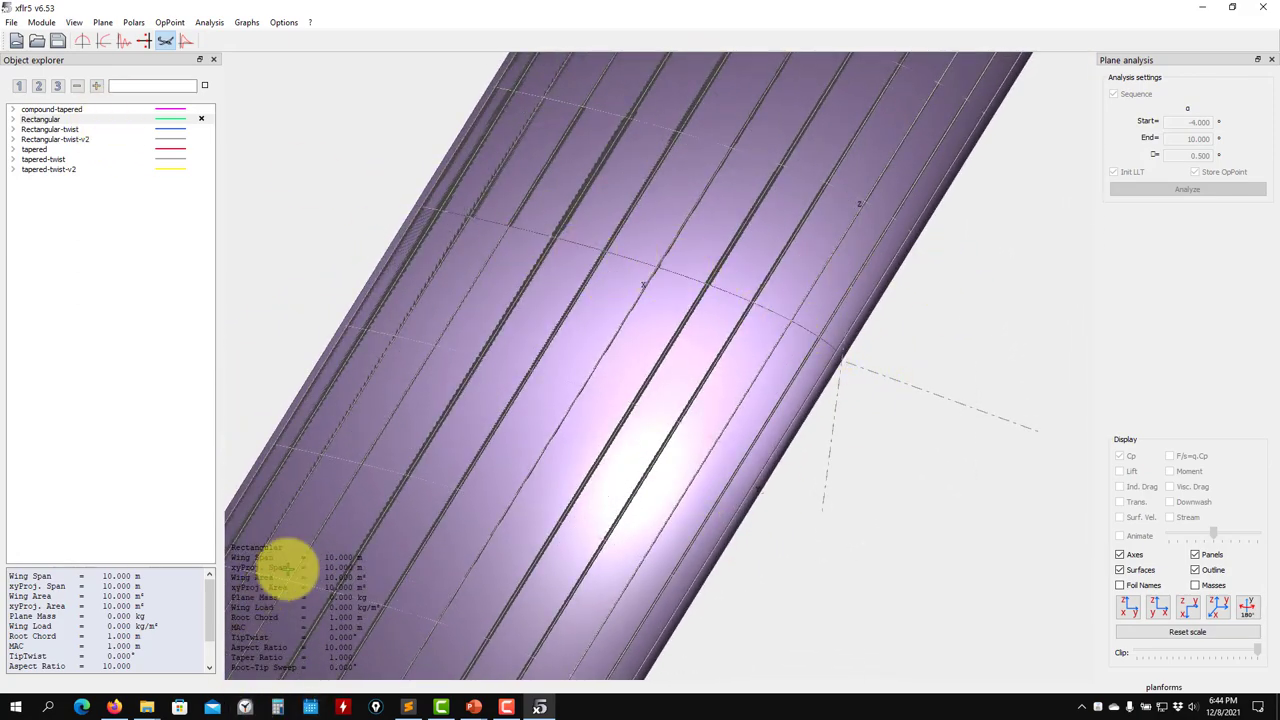
drag(558, 530, 775, 425)
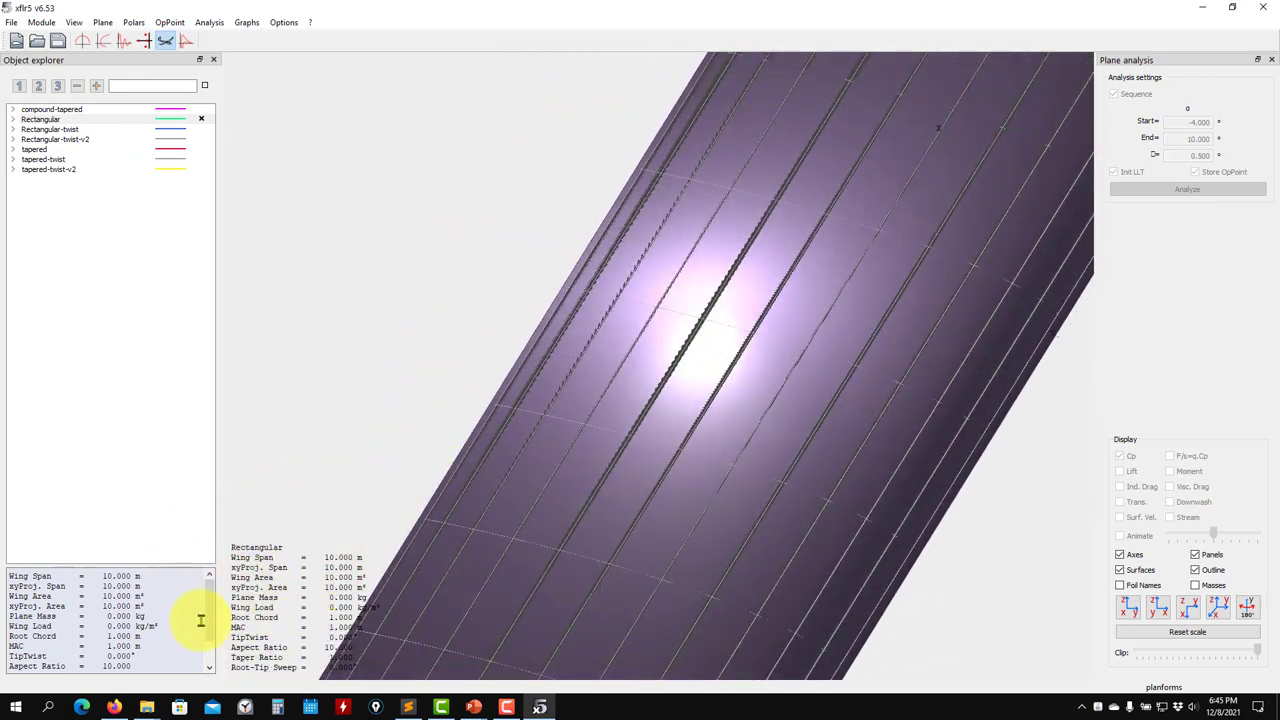
scroll(122, 626, down, 1)
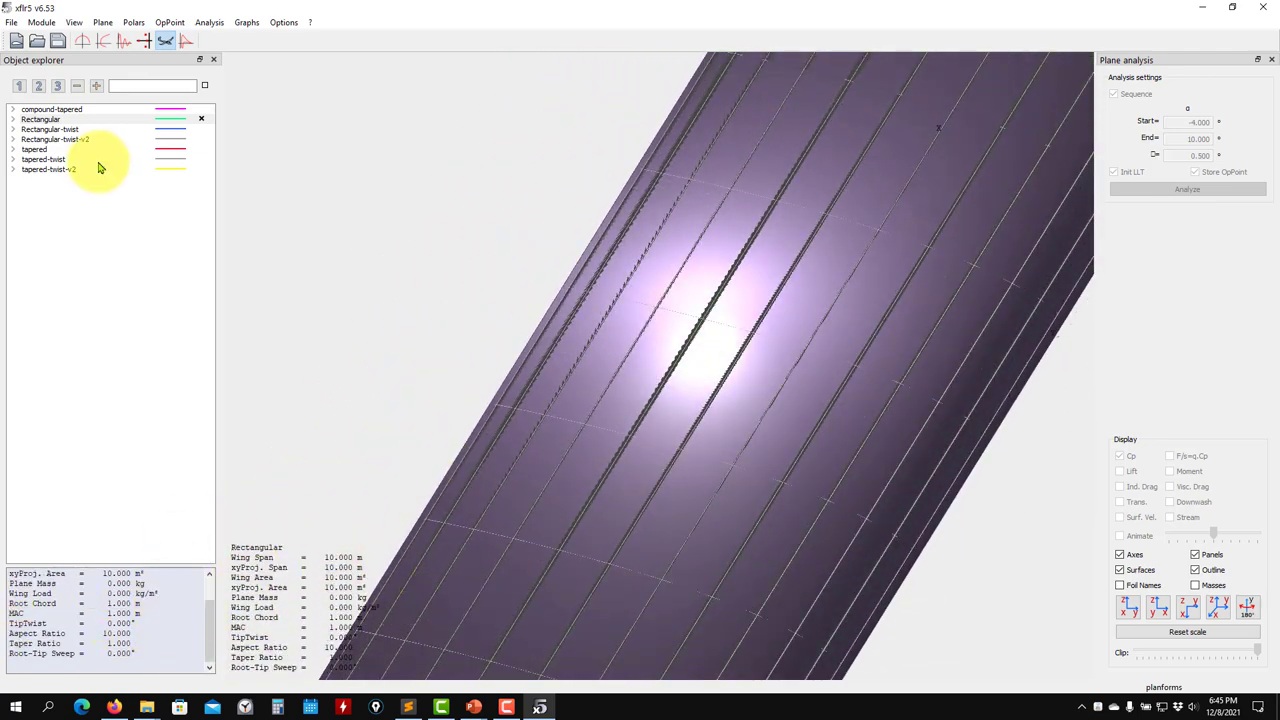
click(105, 43)
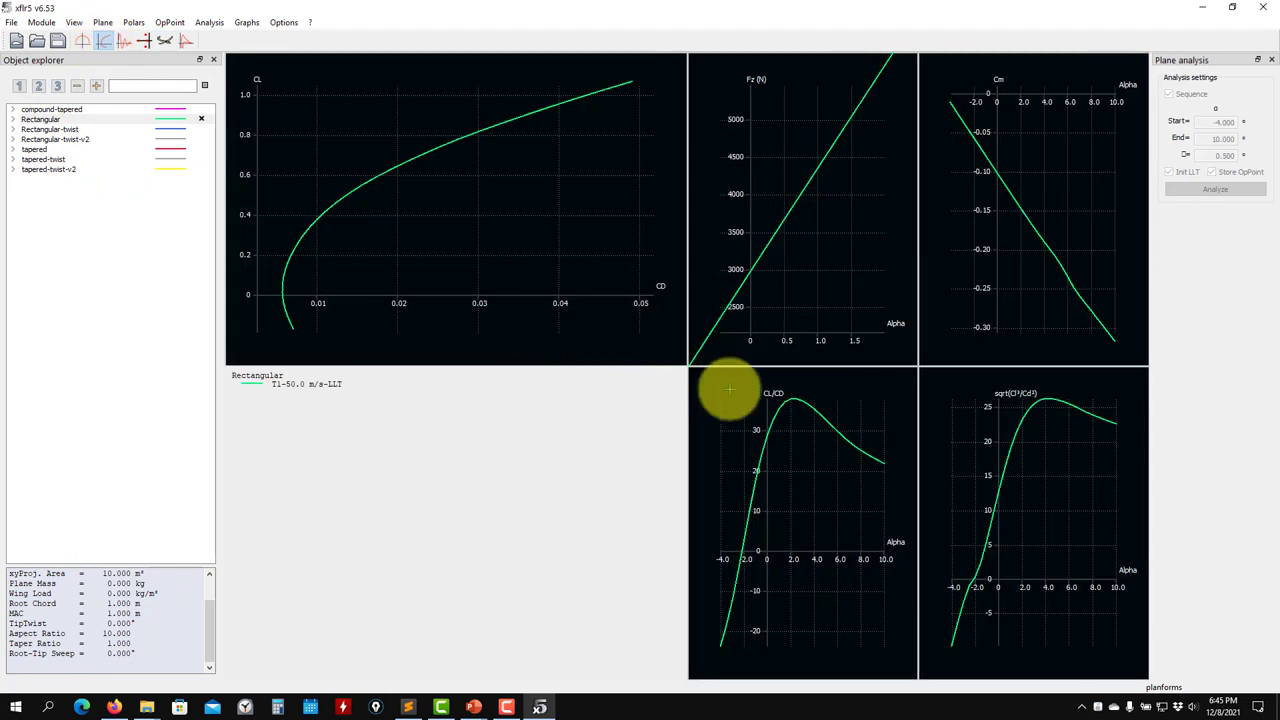
Zoom and pan the Cm, CL/CD and sqrt(Cl³/Cd²) graphs to frame the T1-50.0 m/s-LLT curves
scroll(1011, 127, down, 3)
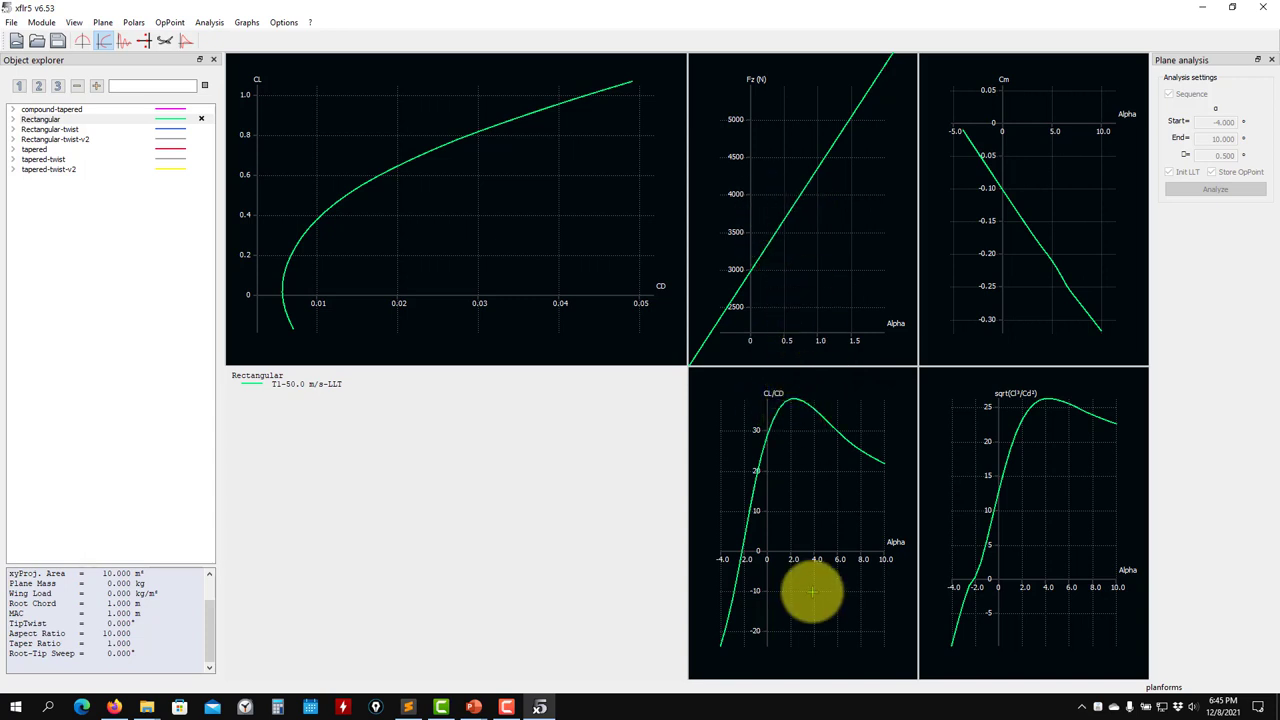
scroll(800, 570, up, 3)
drag(786, 551, 815, 658)
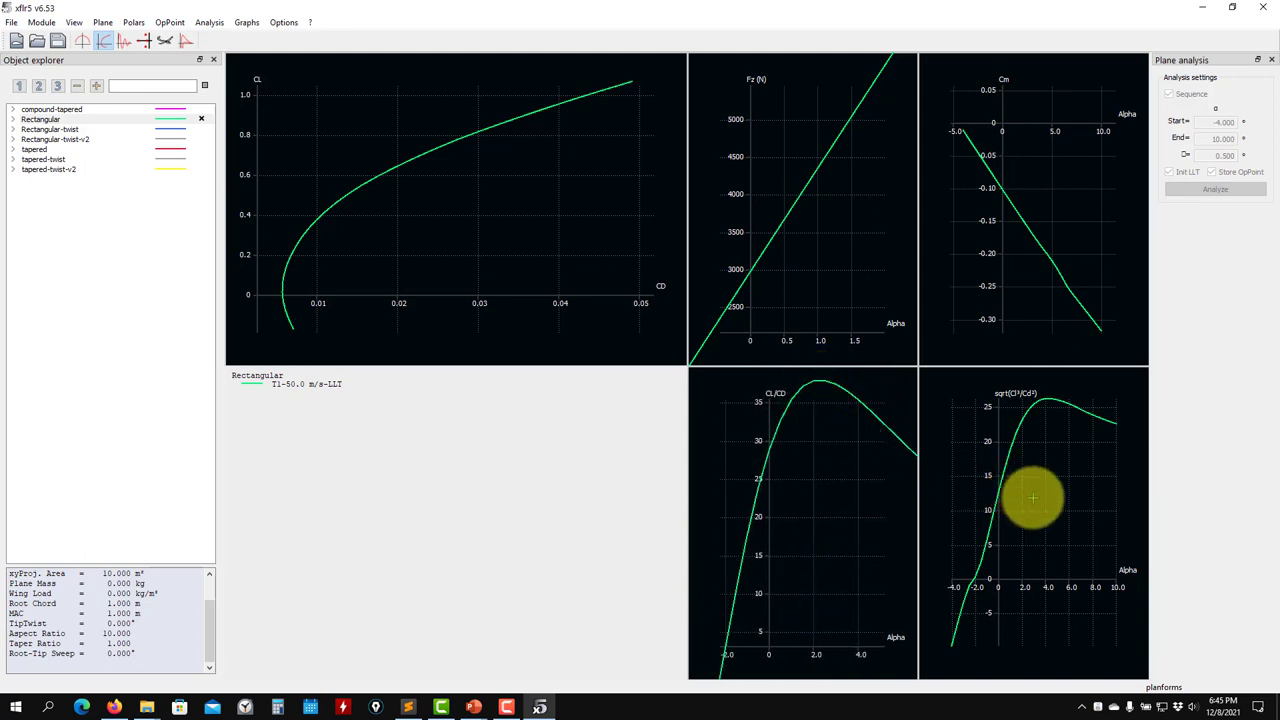
drag(843, 514, 828, 514)
drag(1060, 517, 1049, 547)
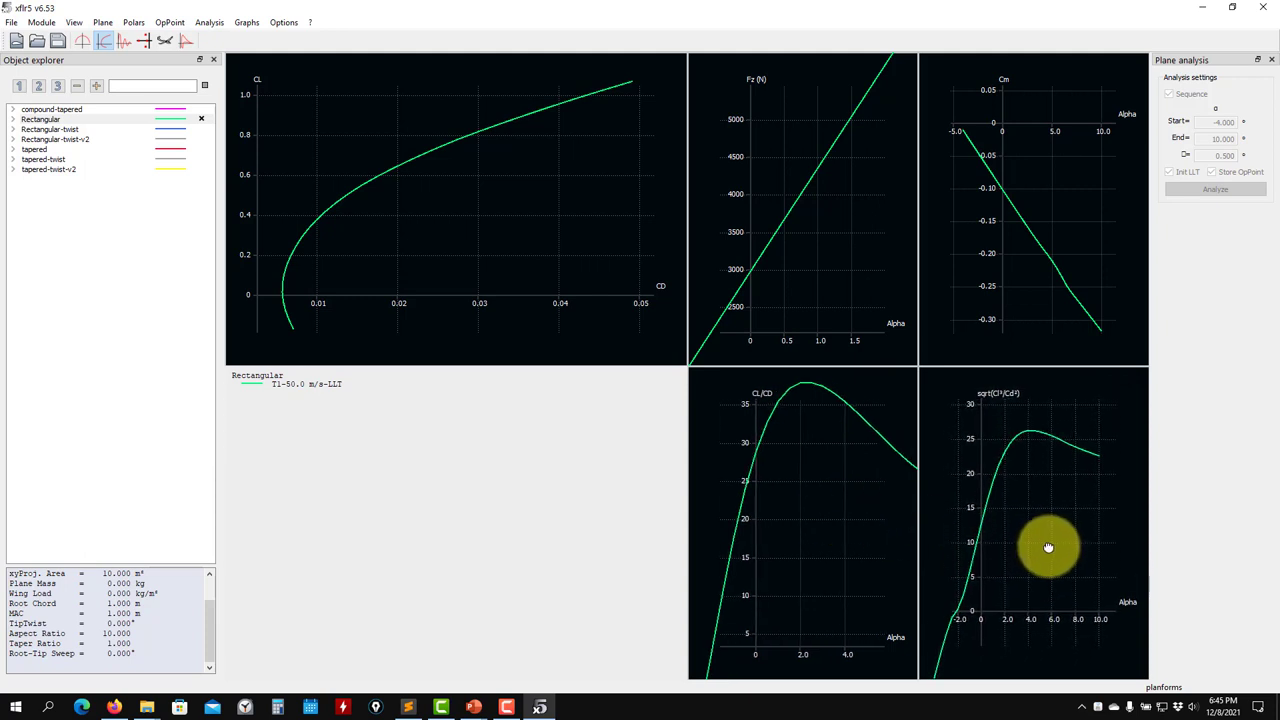
scroll(829, 270, down, 2)
scroll(829, 270, down, 5)
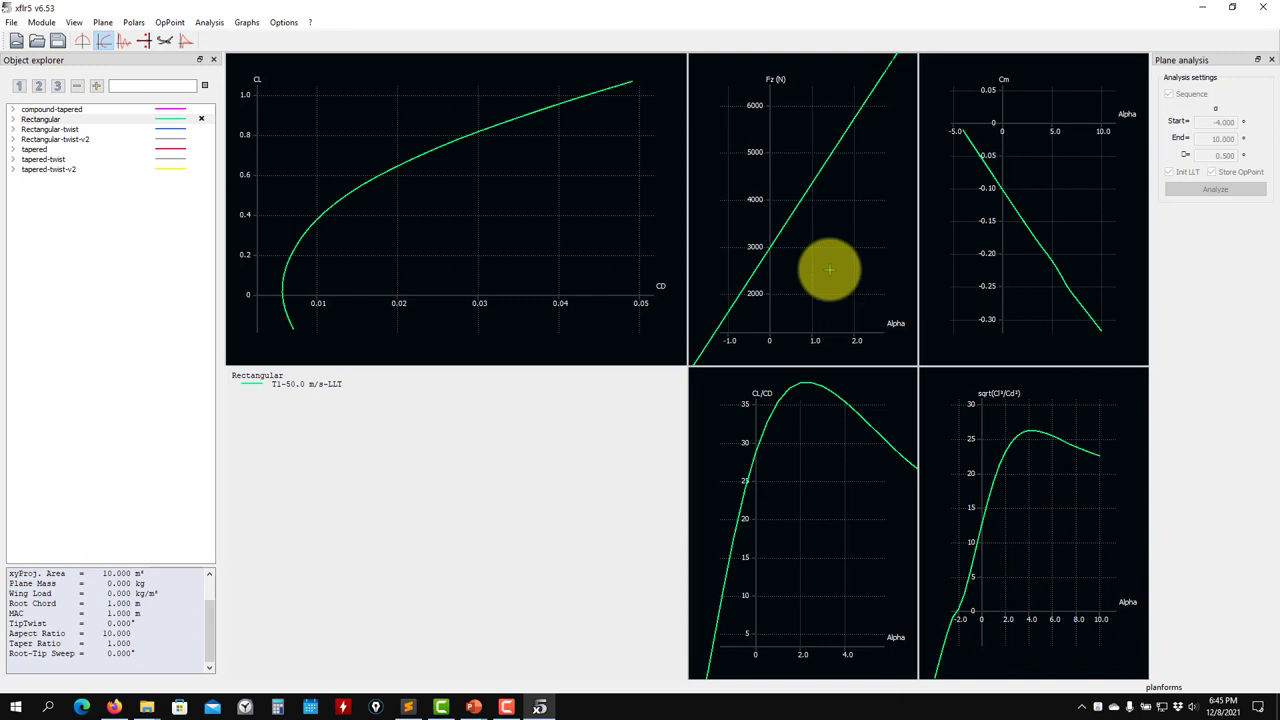
right_click(1023, 497)
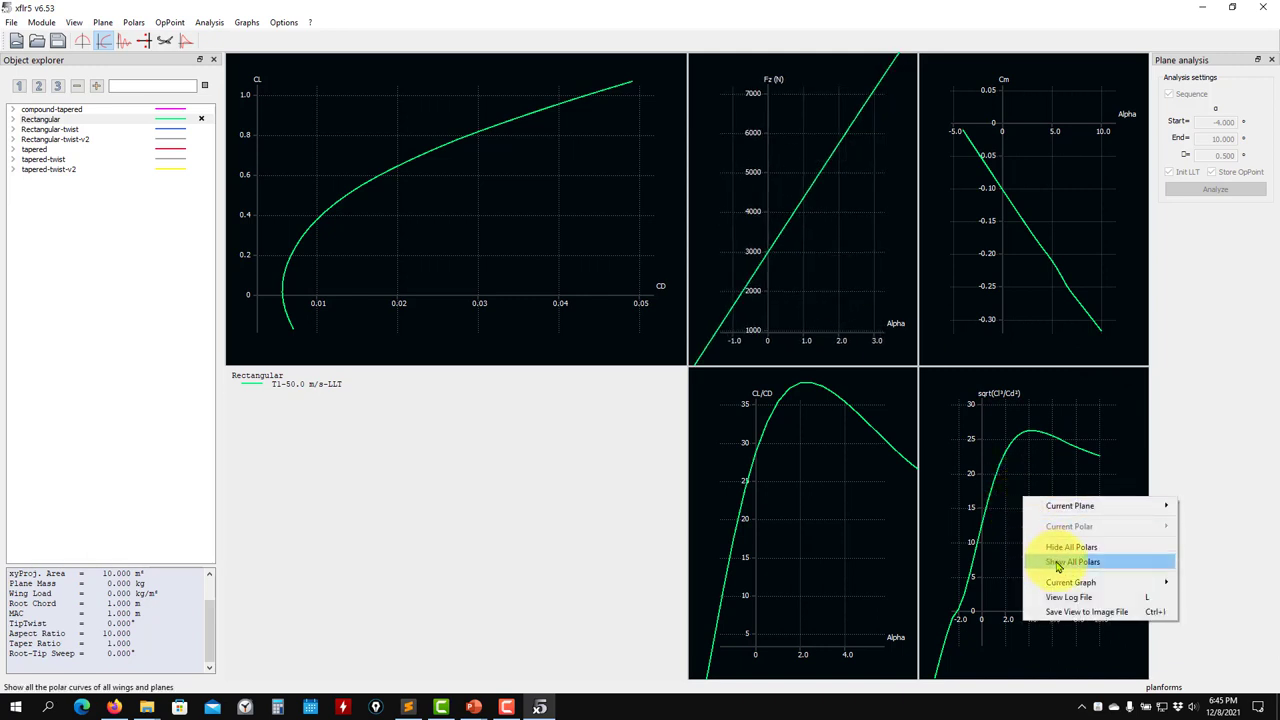
Change the bottom-right graph's Y axis from sqrt(Cl³/Cd²) to CD_viscous, plotted against Alpha
mouse_move(1060, 582)
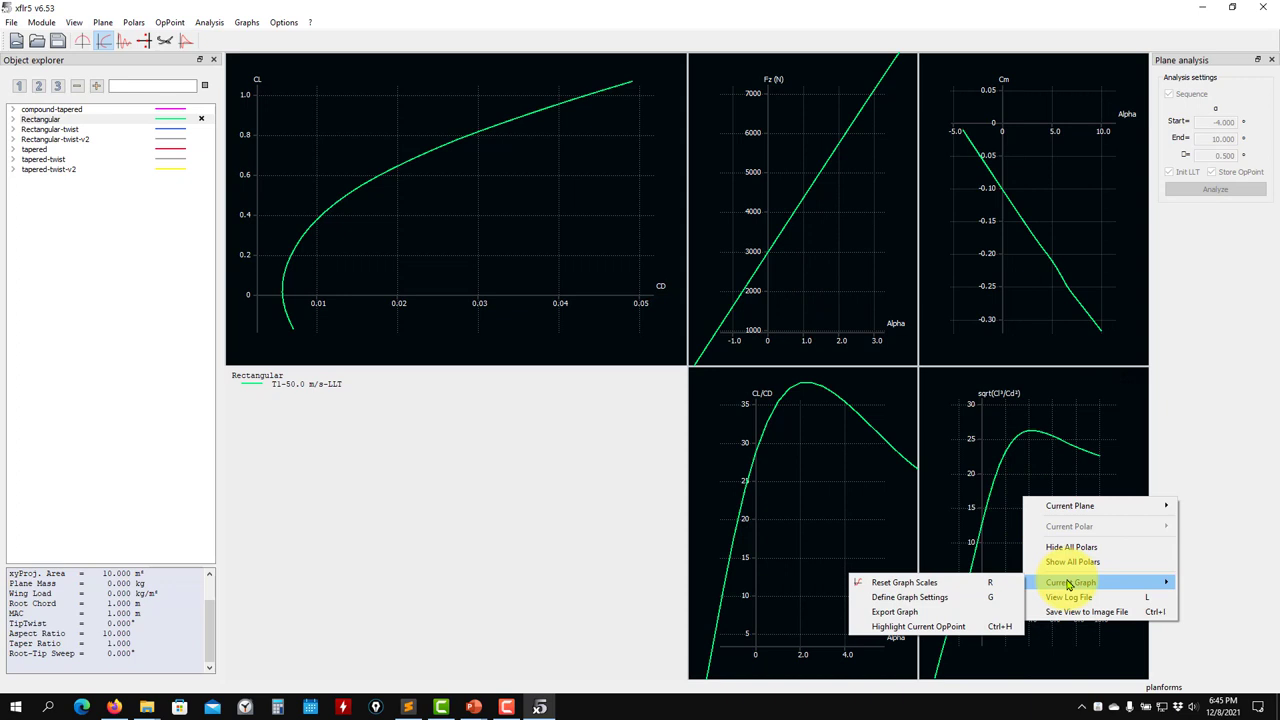
click(935, 598)
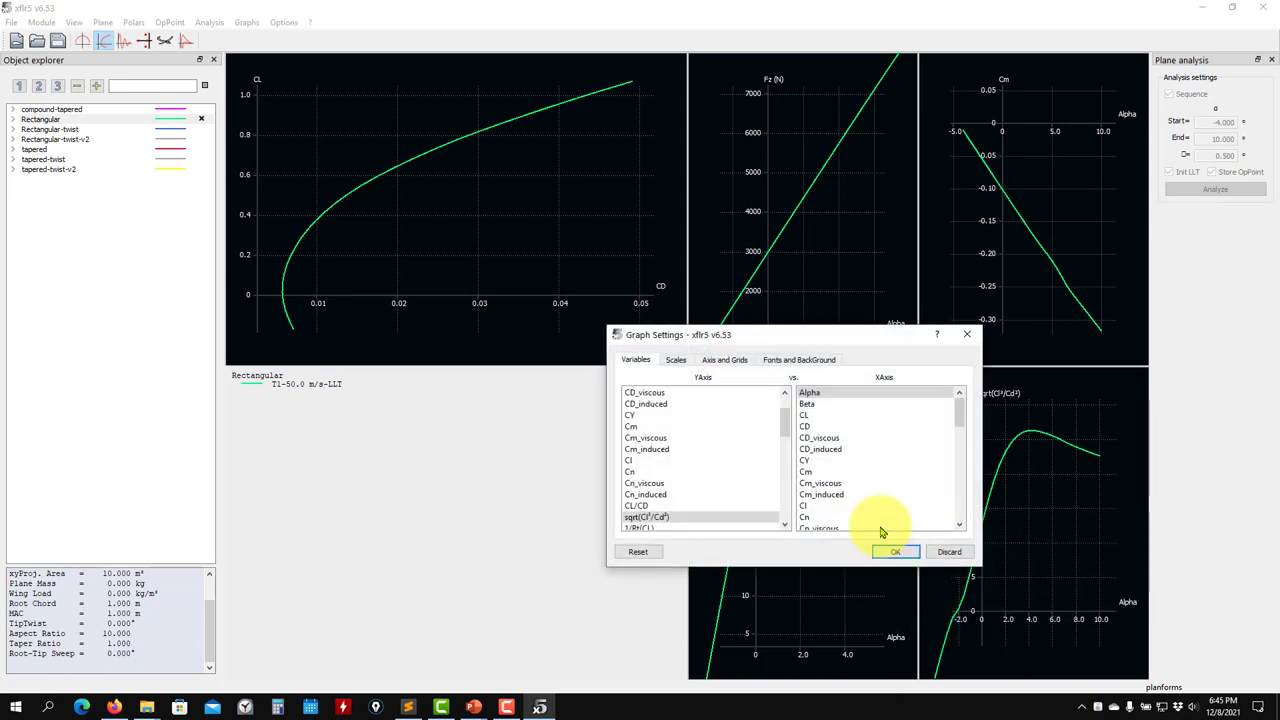
scroll(740, 430, up, 1)
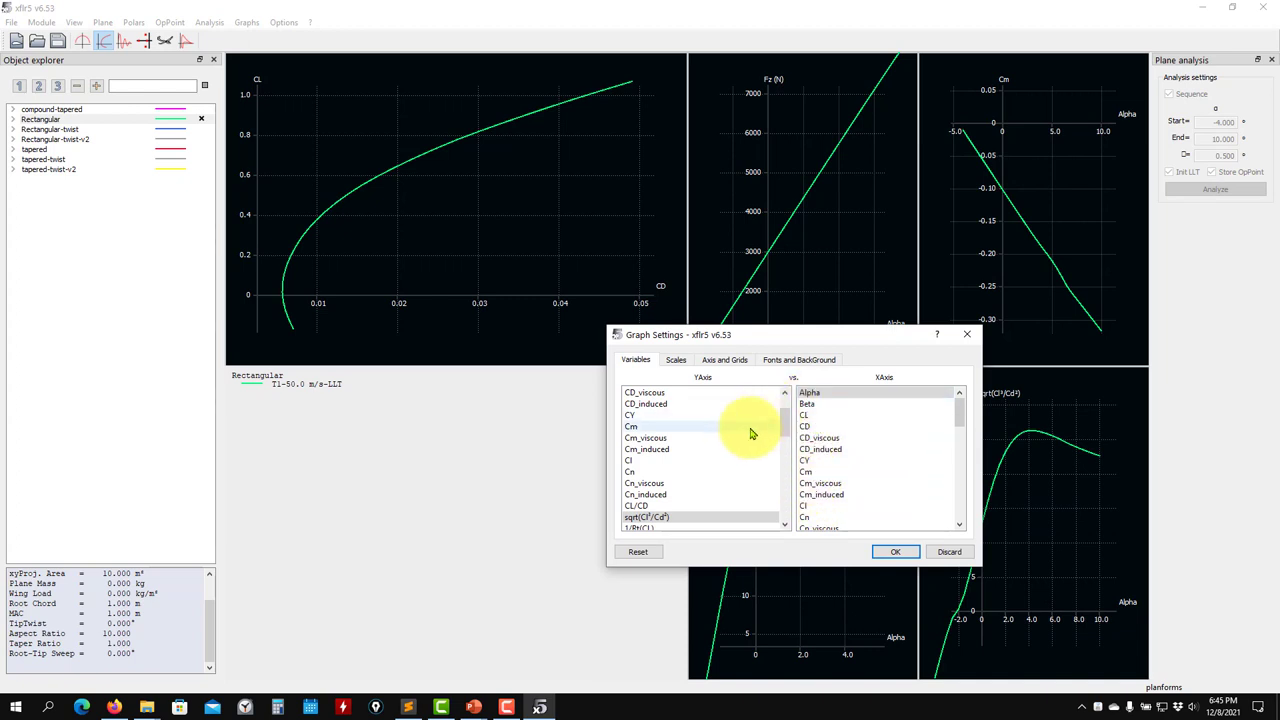
click(662, 427)
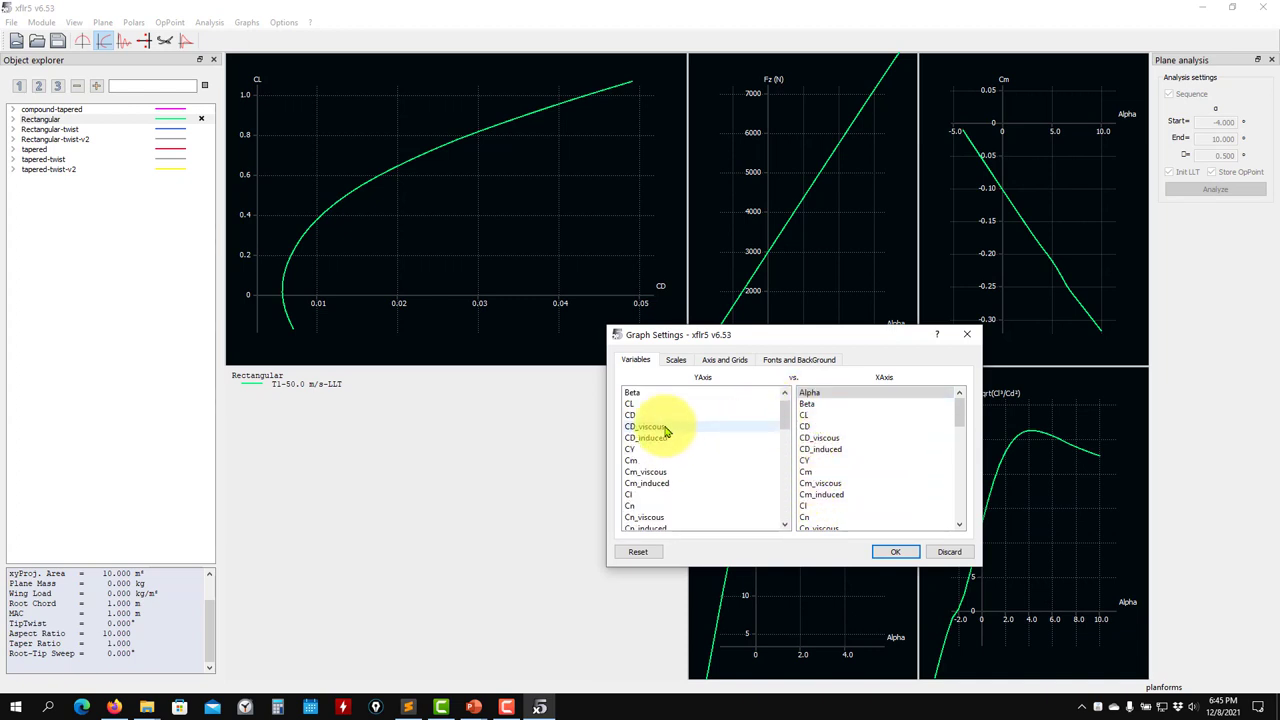
click(896, 551)
scroll(1011, 603, up, 3)
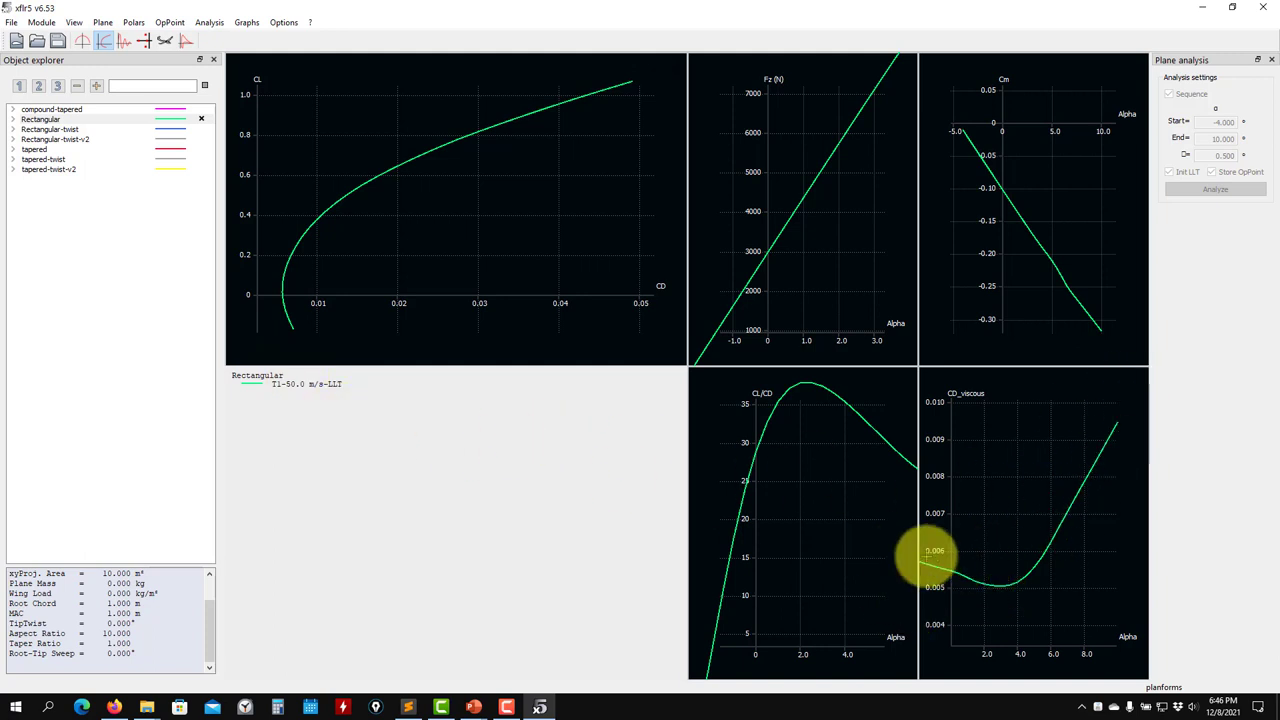
Start a new plane and toggle its elevator, fin and body, leaving all three unchecked
click(107, 25)
click(115, 38)
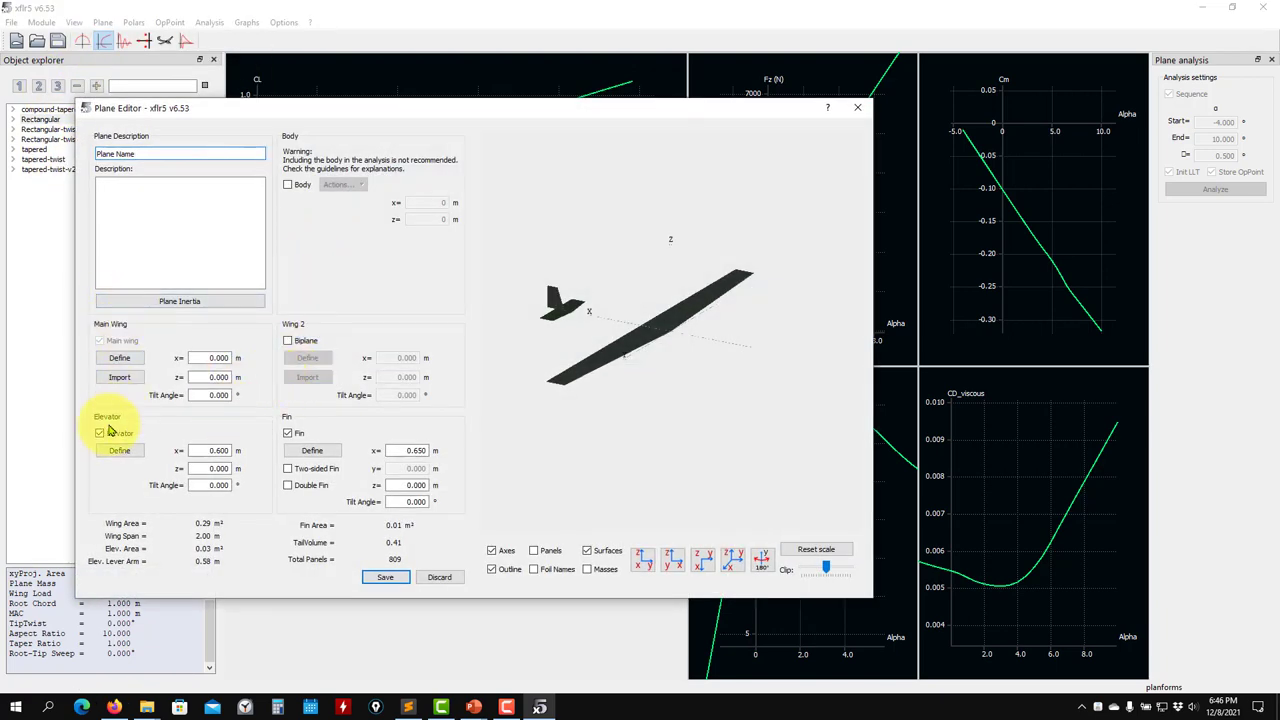
click(100, 433)
click(288, 434)
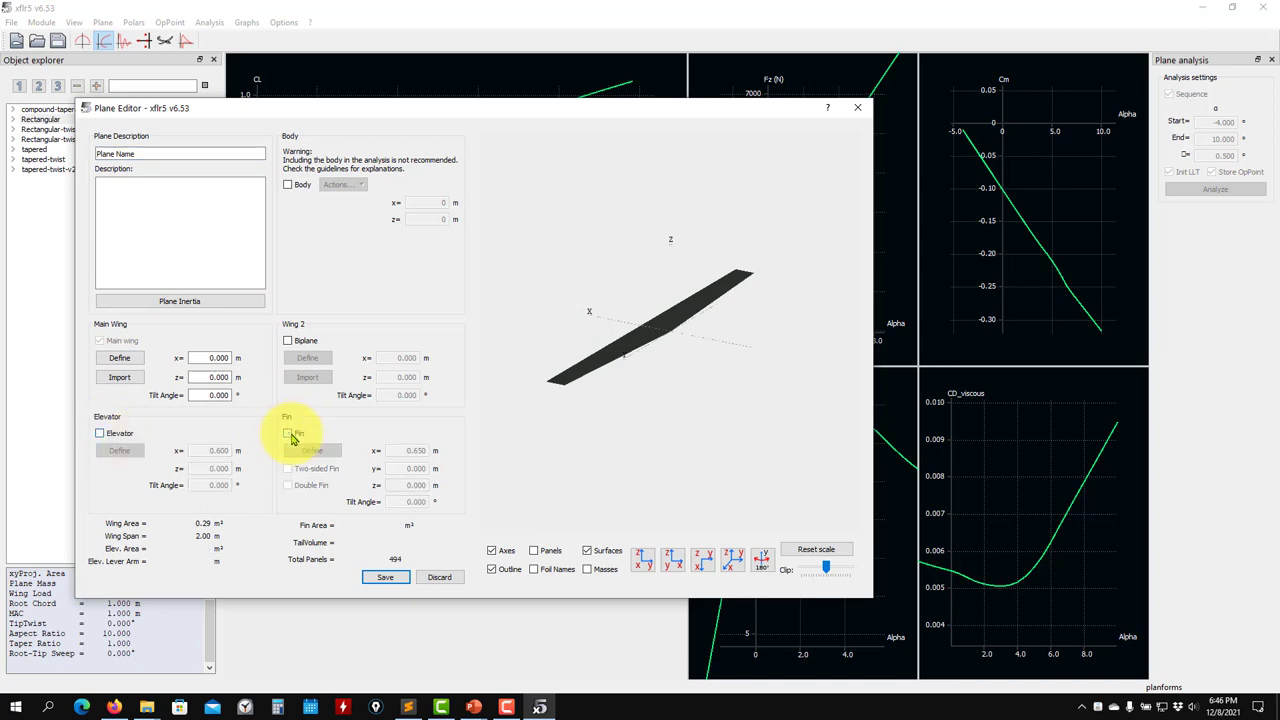
click(100, 433)
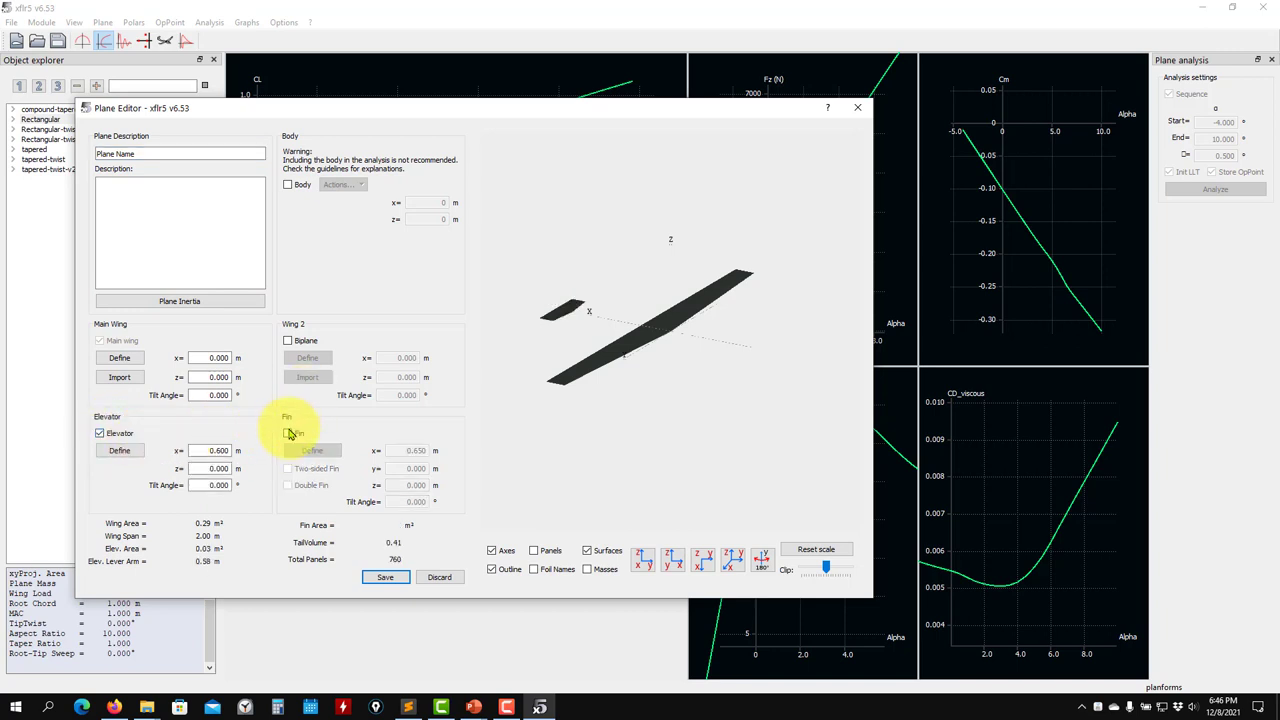
click(288, 434)
click(289, 185)
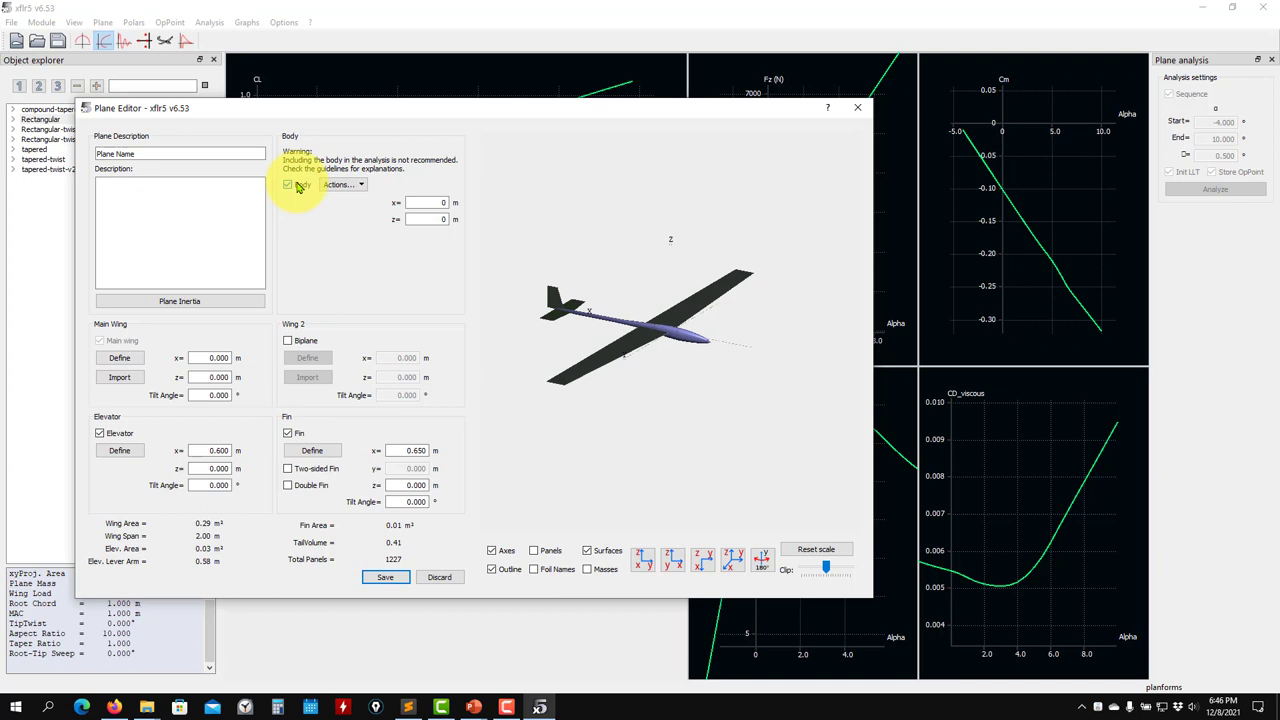
click(289, 185)
click(288, 433)
click(100, 433)
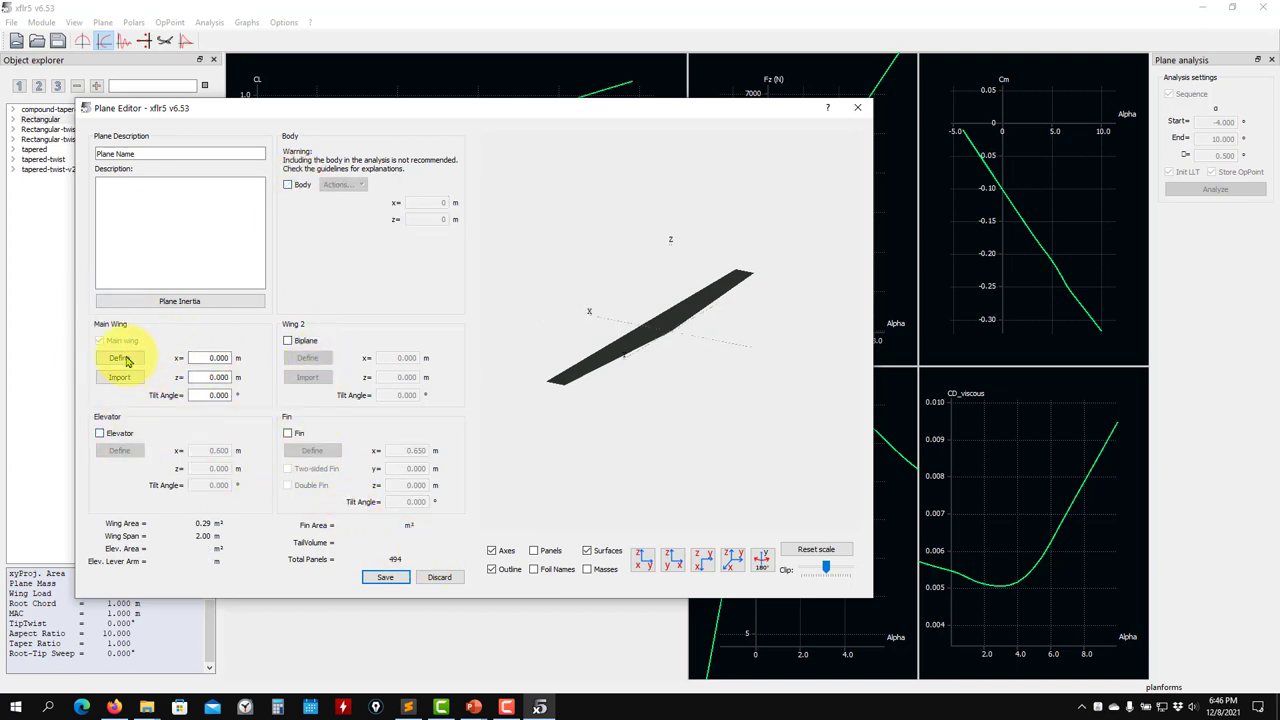
Open and close the main wing definition, then discard the new plane without saving
key(Return)
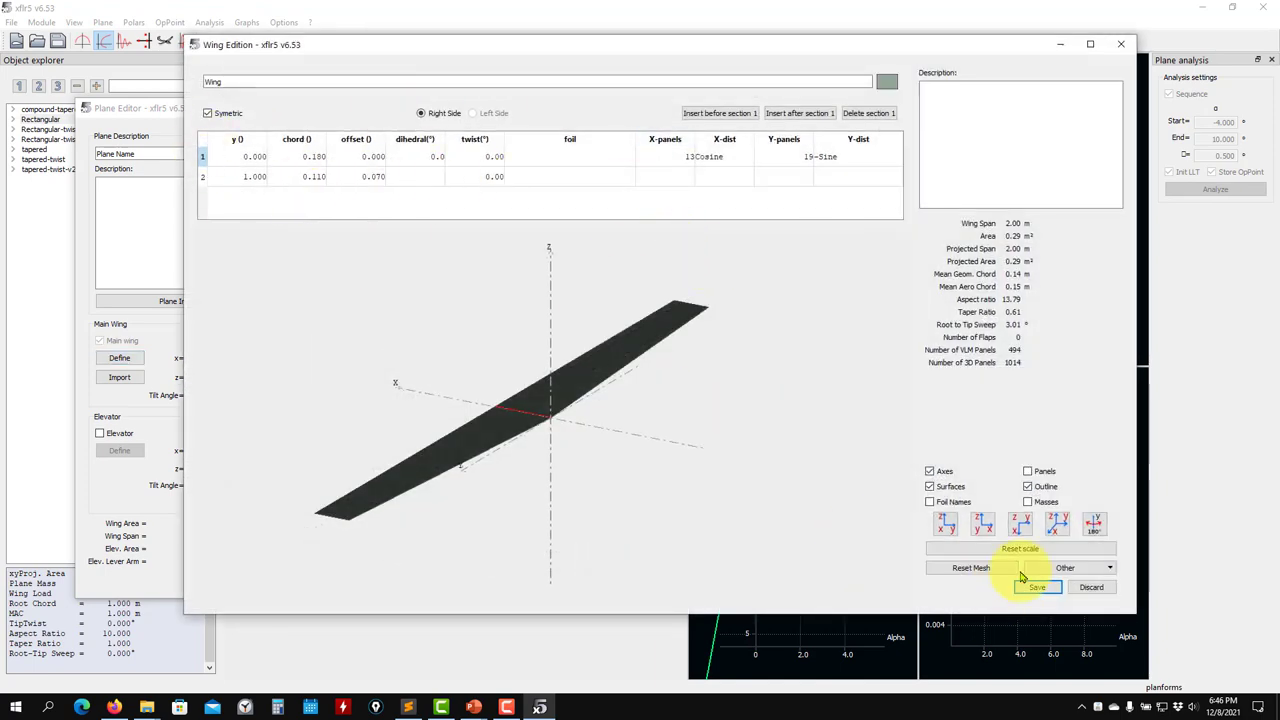
click(1105, 587)
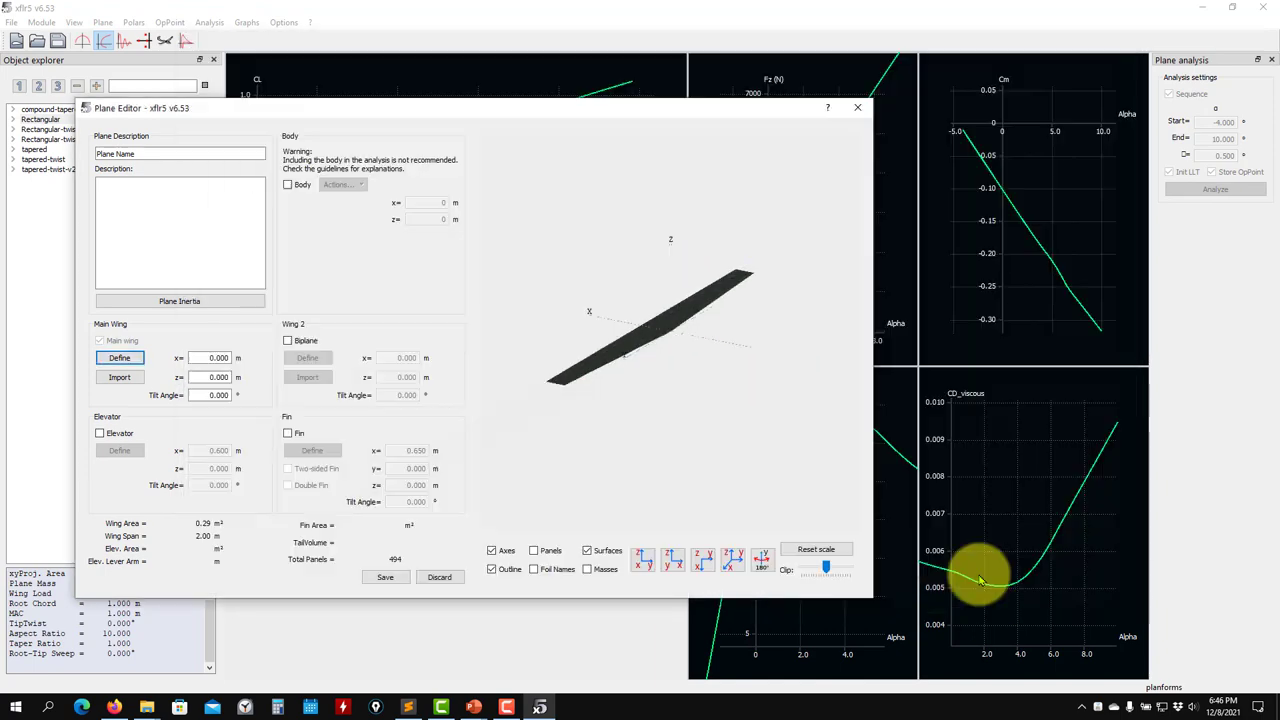
click(430, 579)
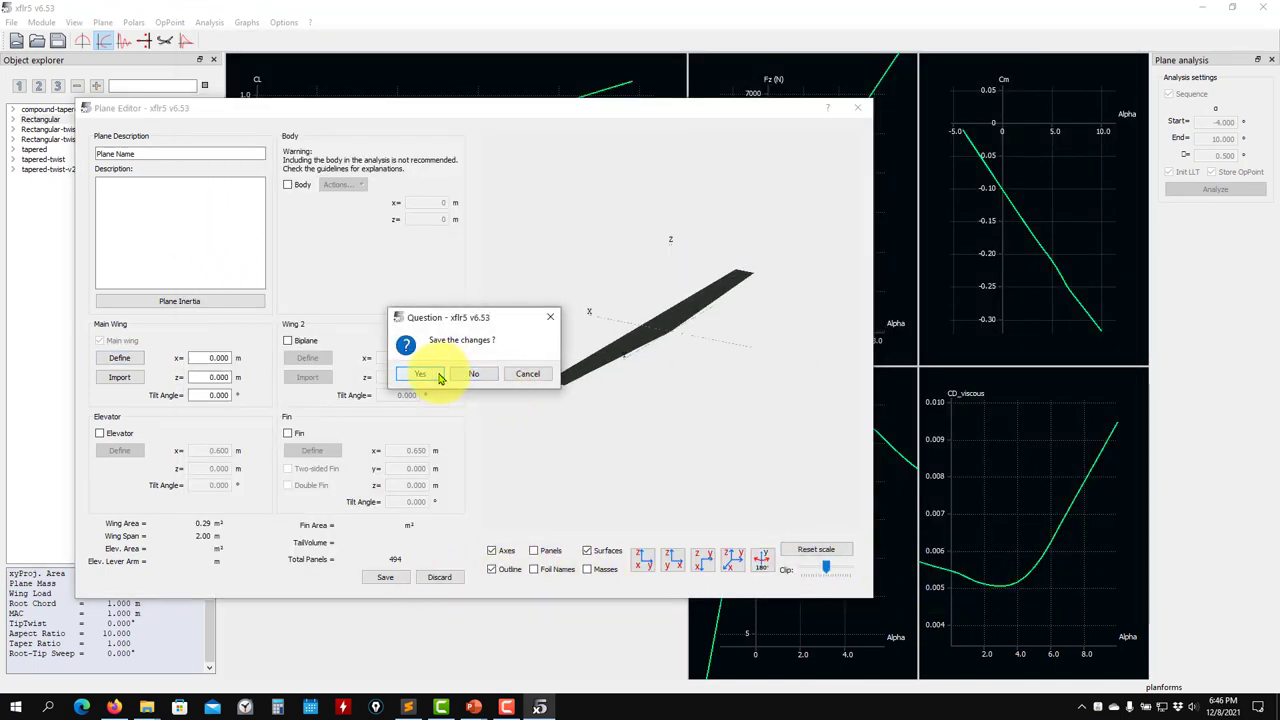
click(476, 375)
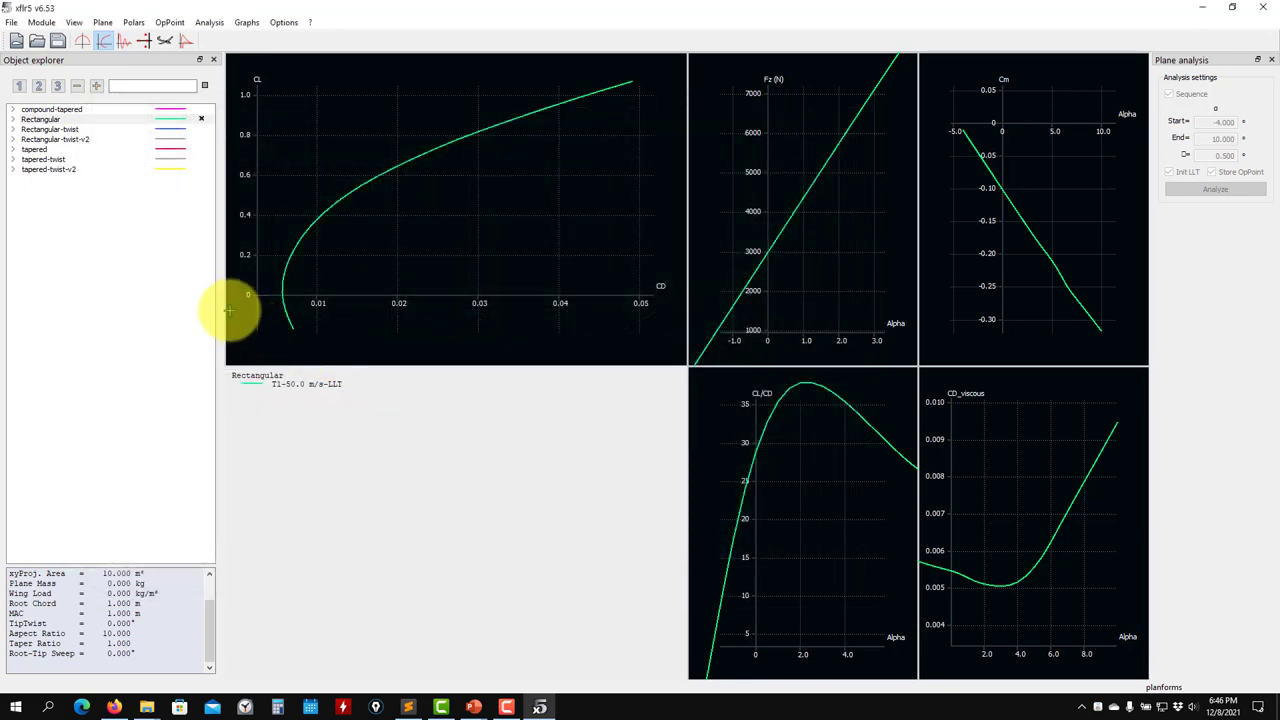
click(38, 120)
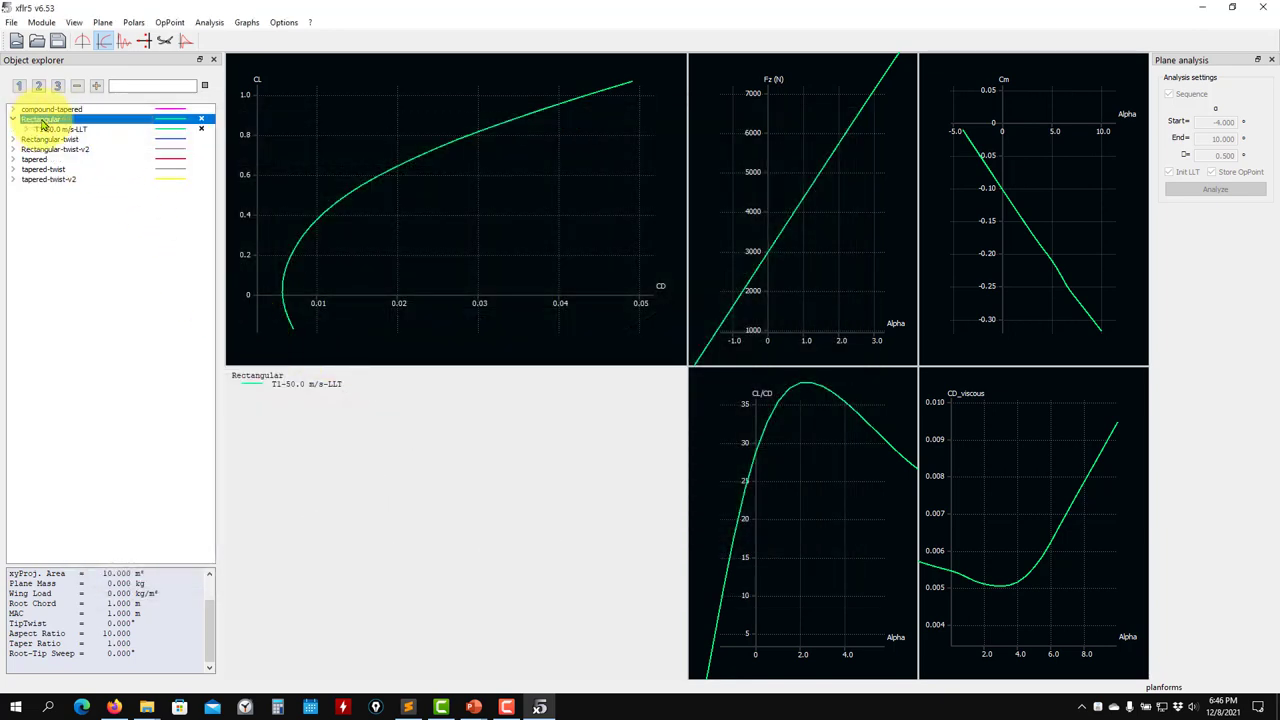
right_click(42, 124)
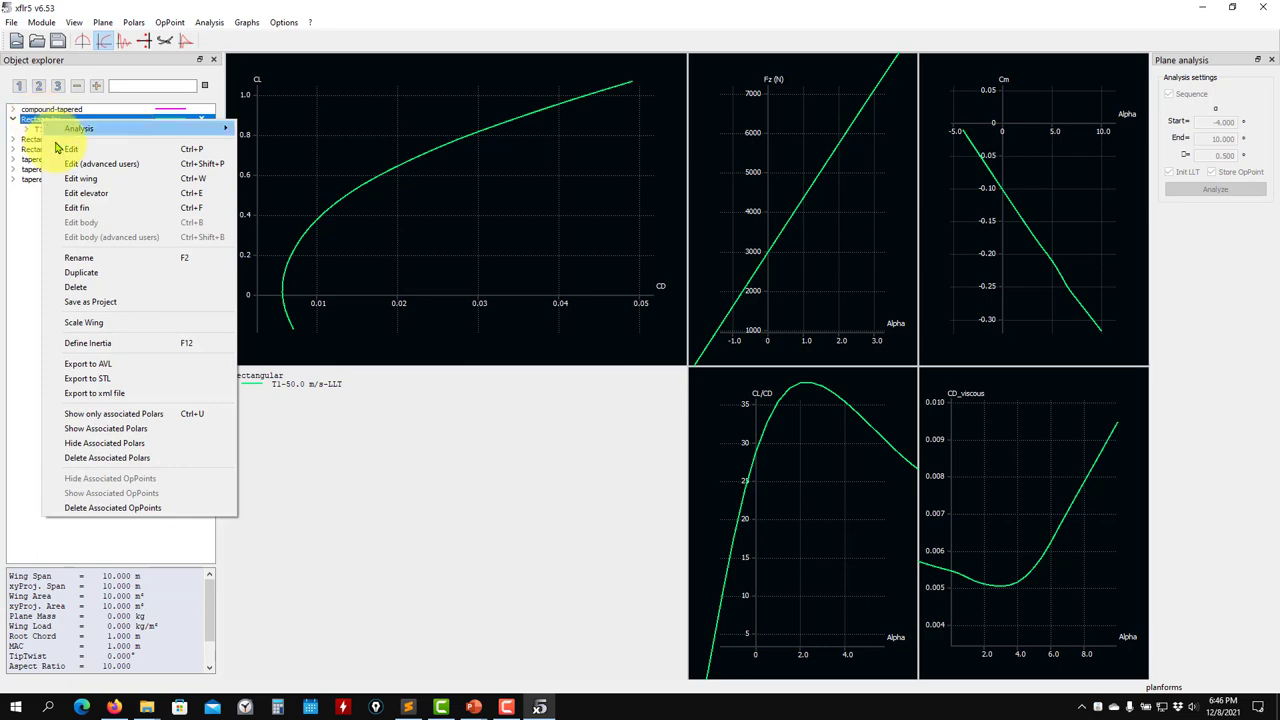
click(80, 178)
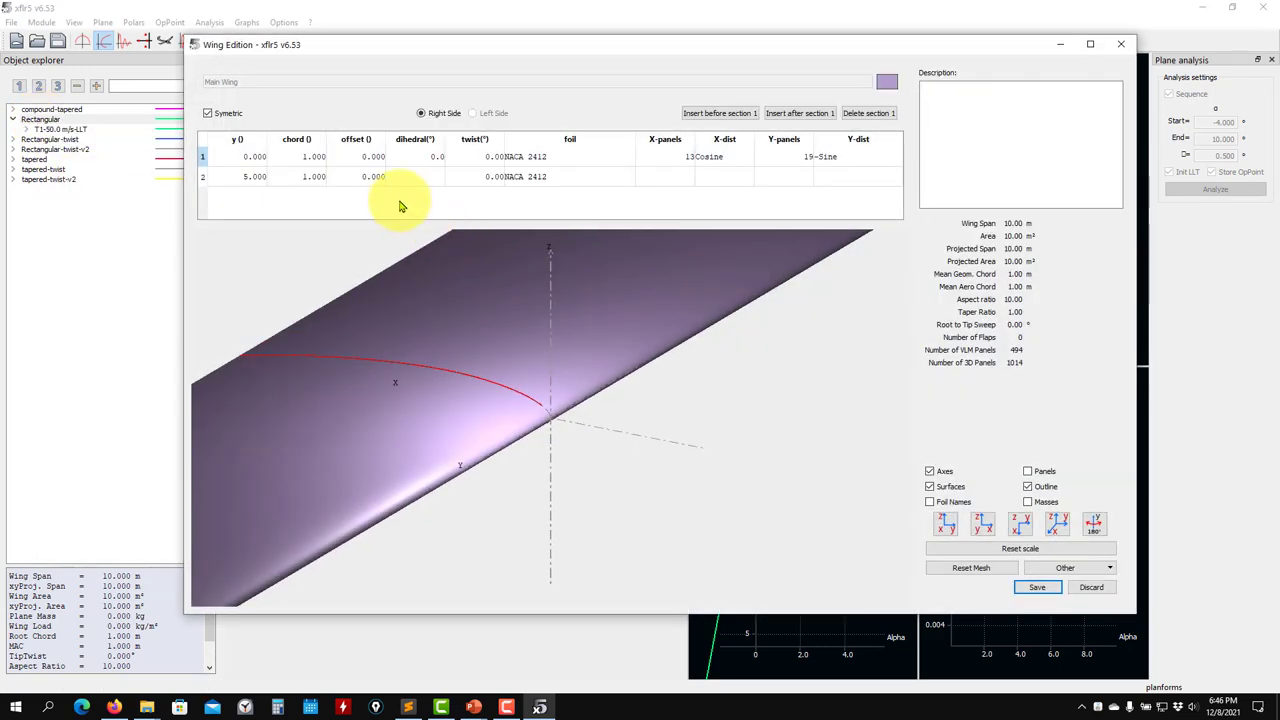
drag(641, 418, 637, 414)
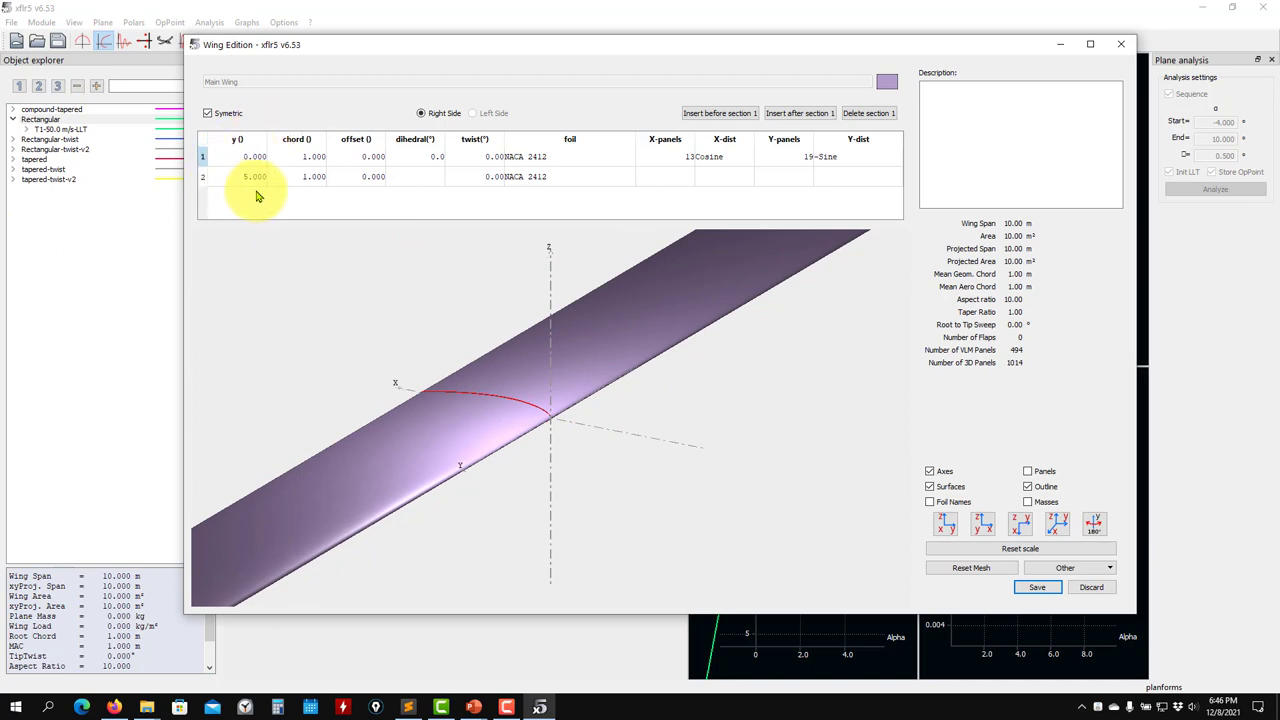
click(409, 300)
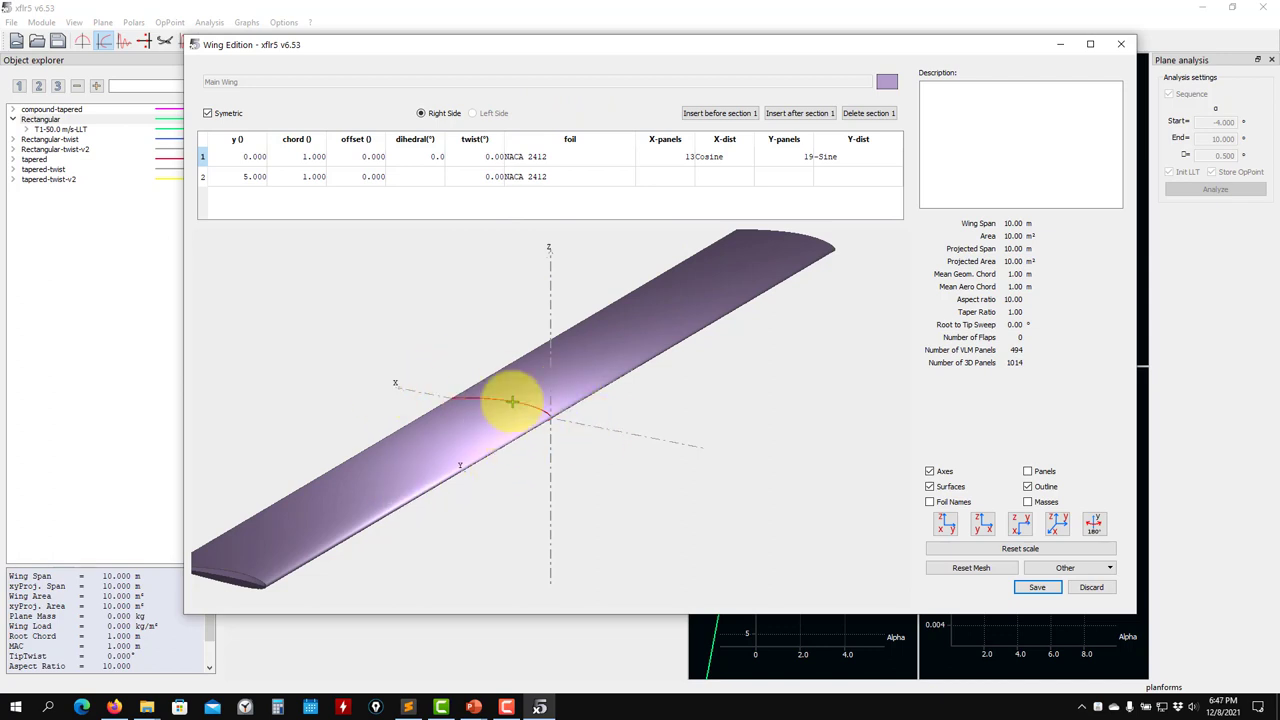
mouse_move(509, 403)
mouse_down()
mouse_move(494, 501)
mouse_move(495, 423)
mouse_up()
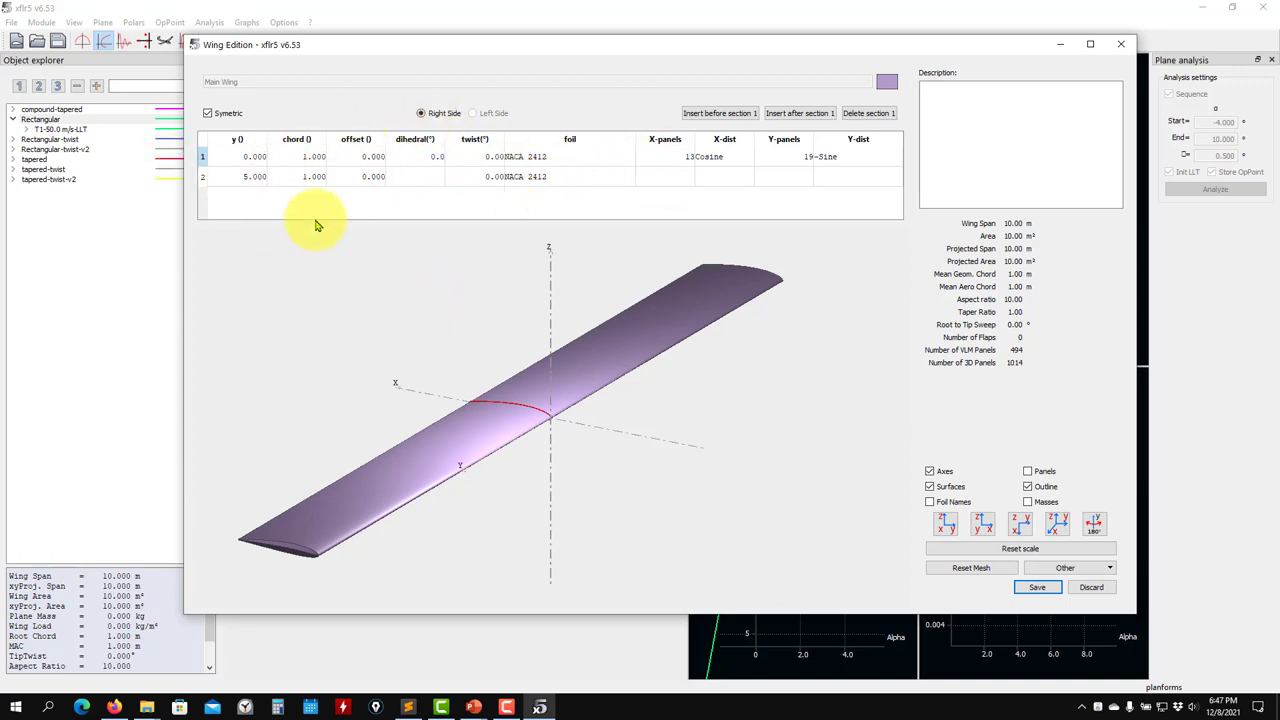
click(1121, 44)
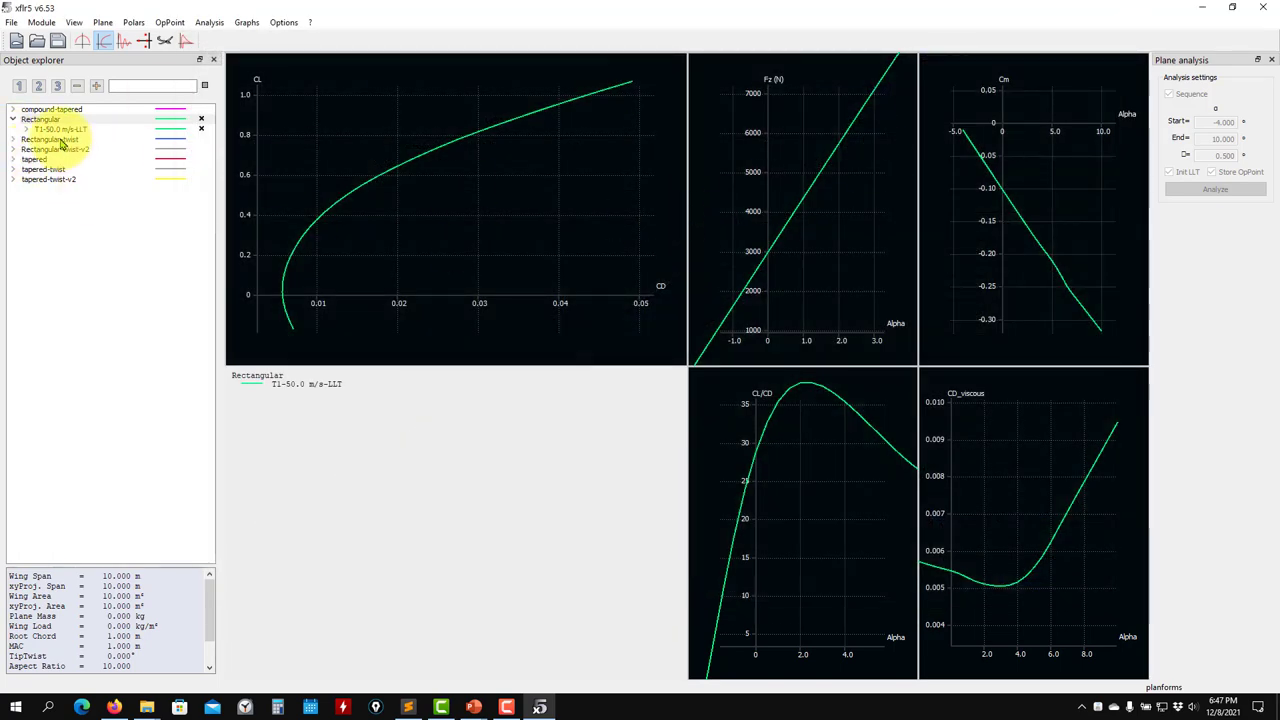
Show the Rectangular wing's T1-50.0 m/s-LLT operating point at 1.000° alpha
click(81, 40)
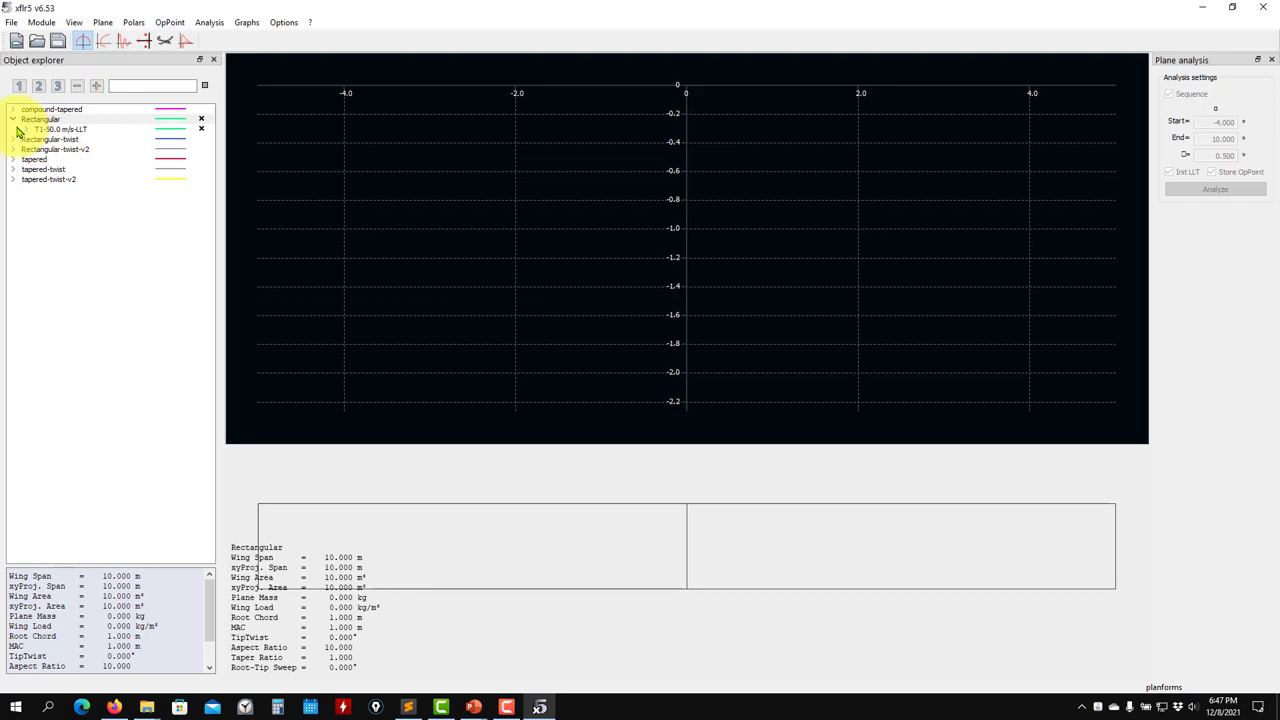
click(27, 129)
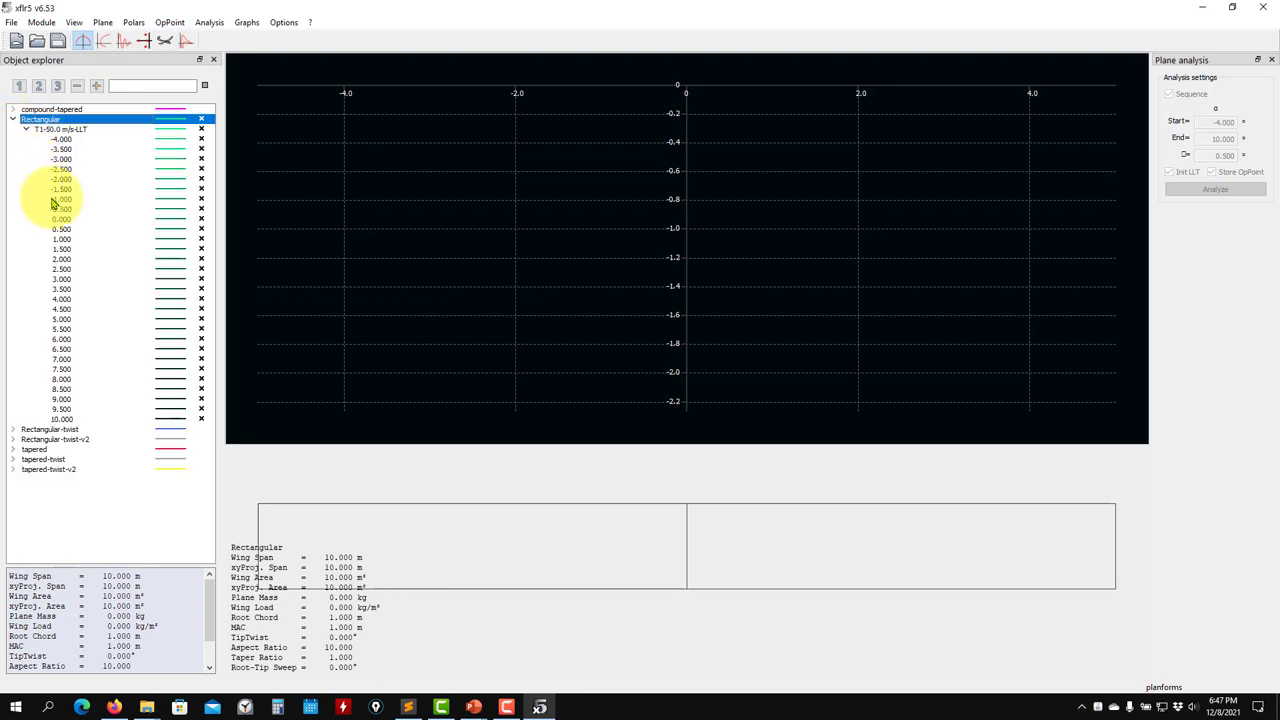
click(63, 220)
click(62, 239)
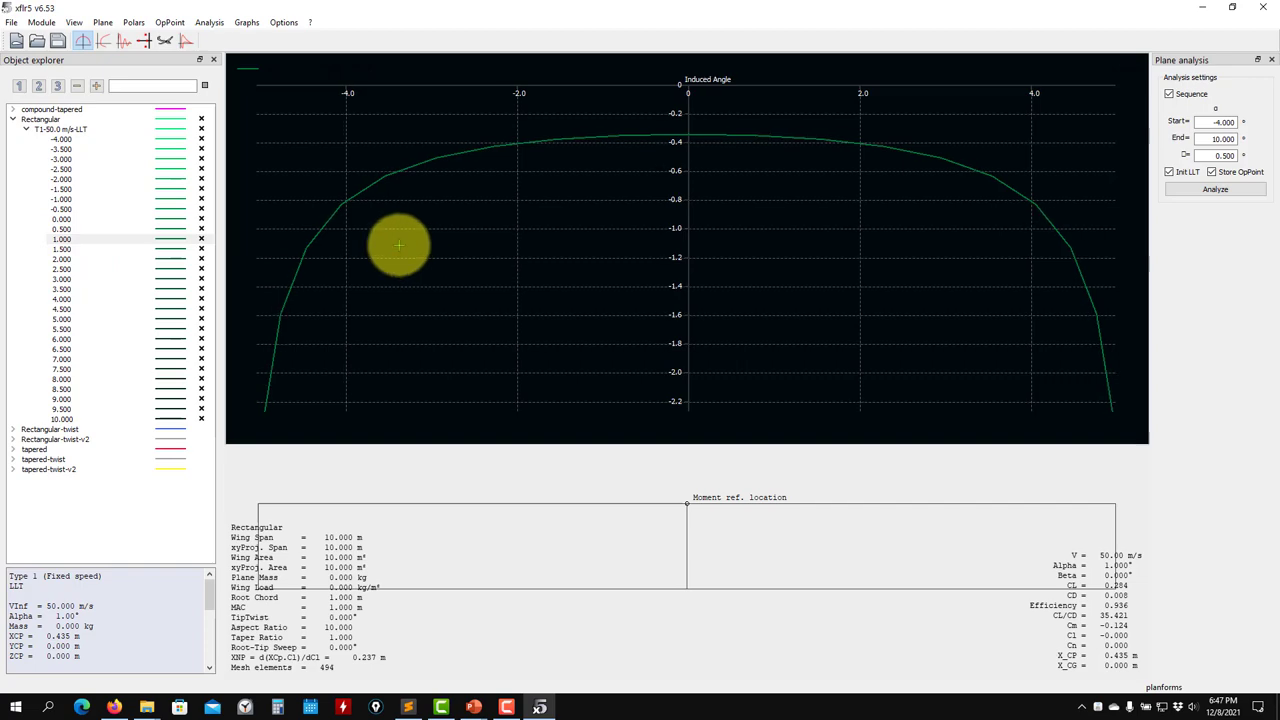
Display all spanwise distribution graphs at once and zoom each to fit its curve
click(240, 23)
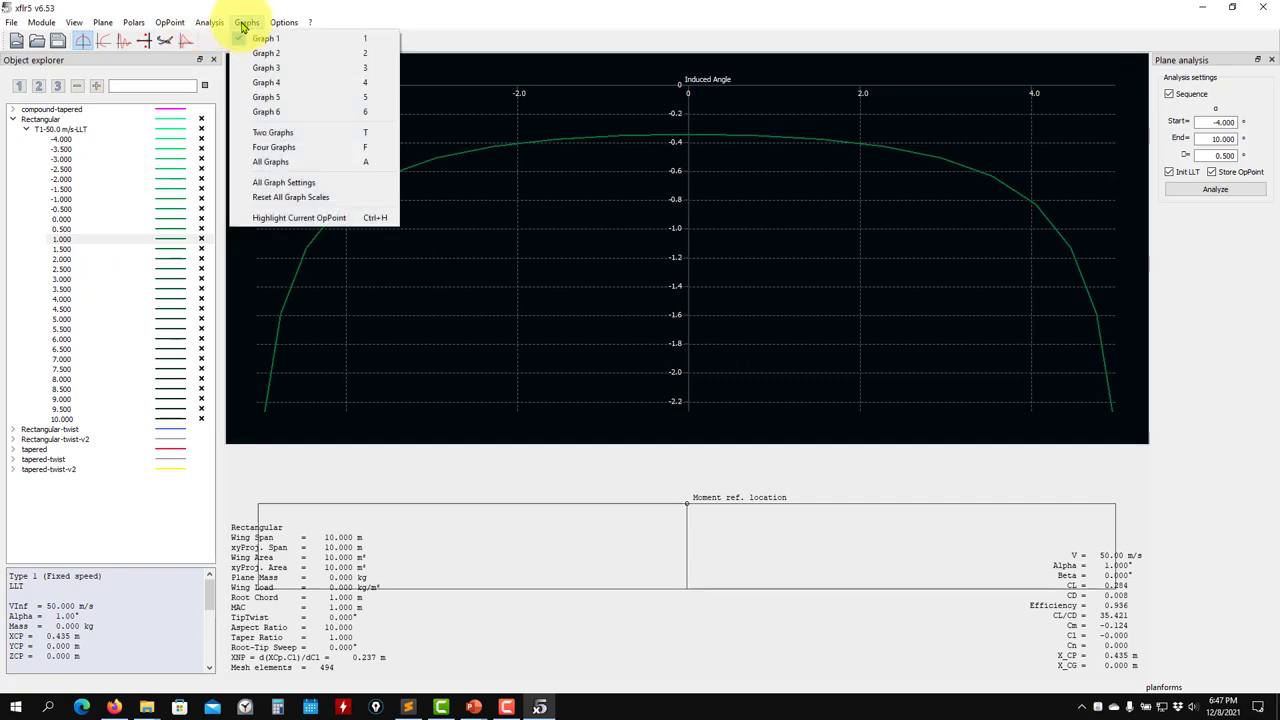
click(258, 158)
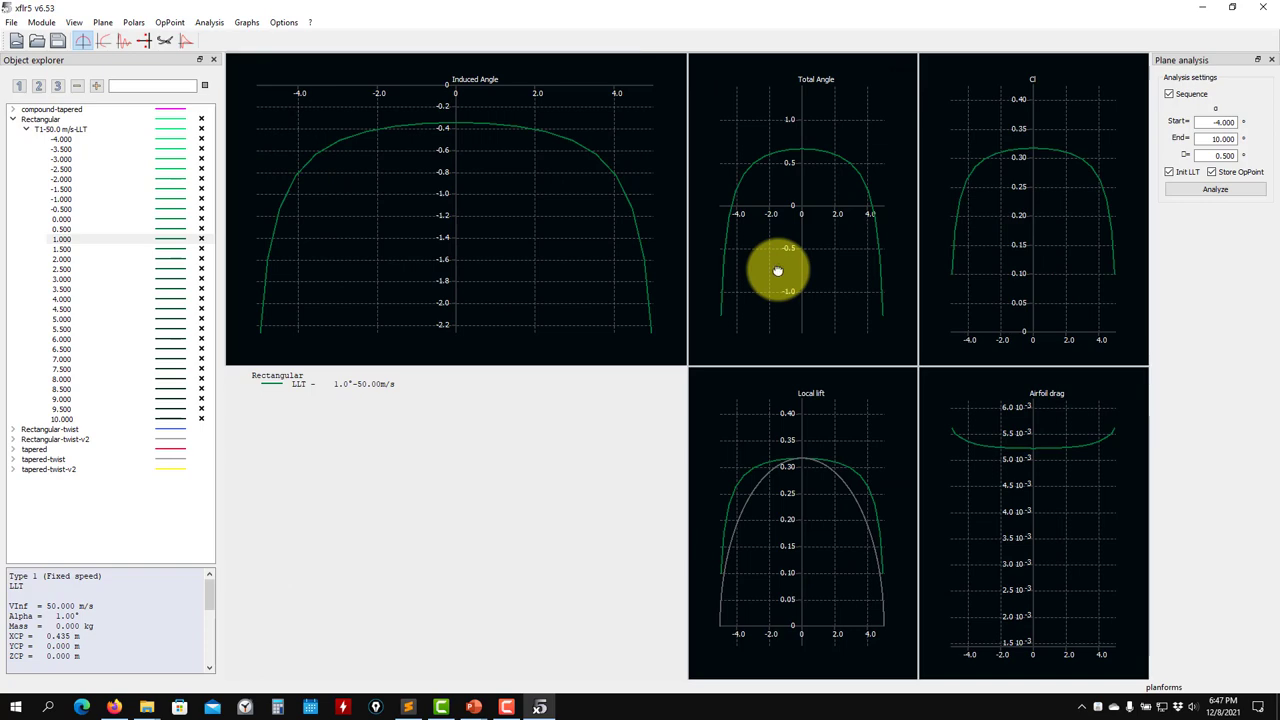
scroll(777, 271, up, 3)
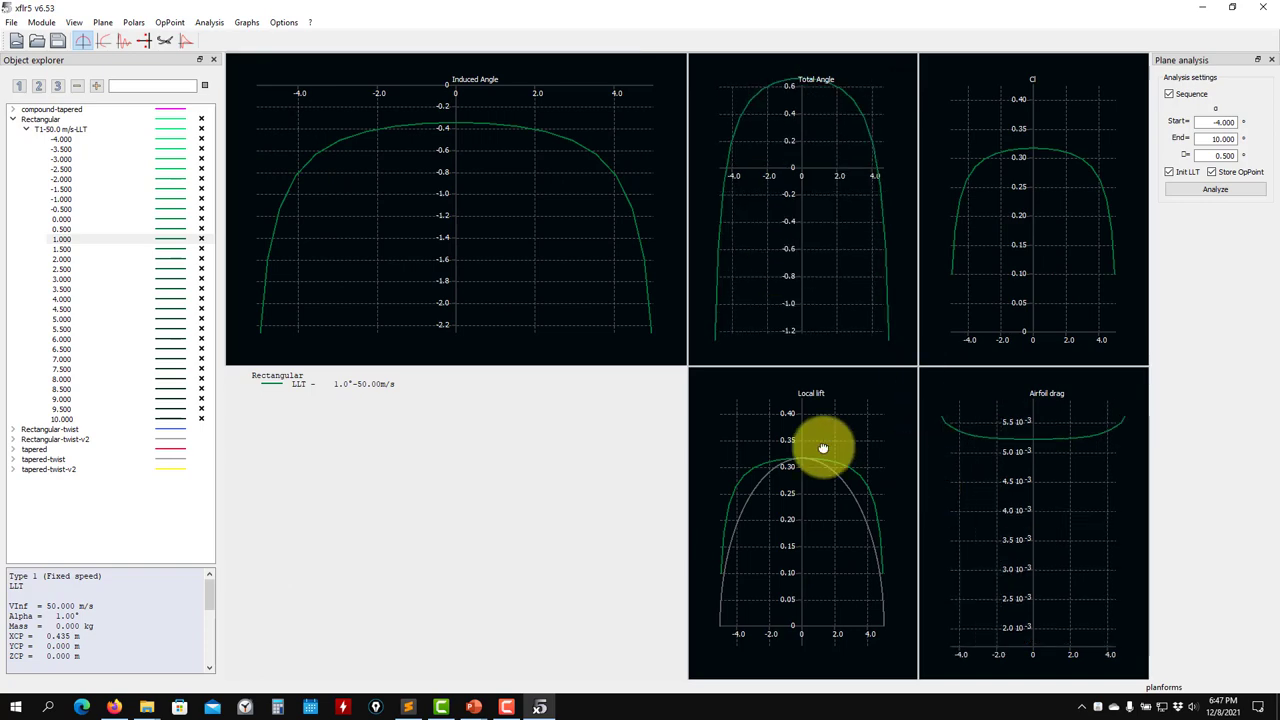
scroll(822, 447, up, 2)
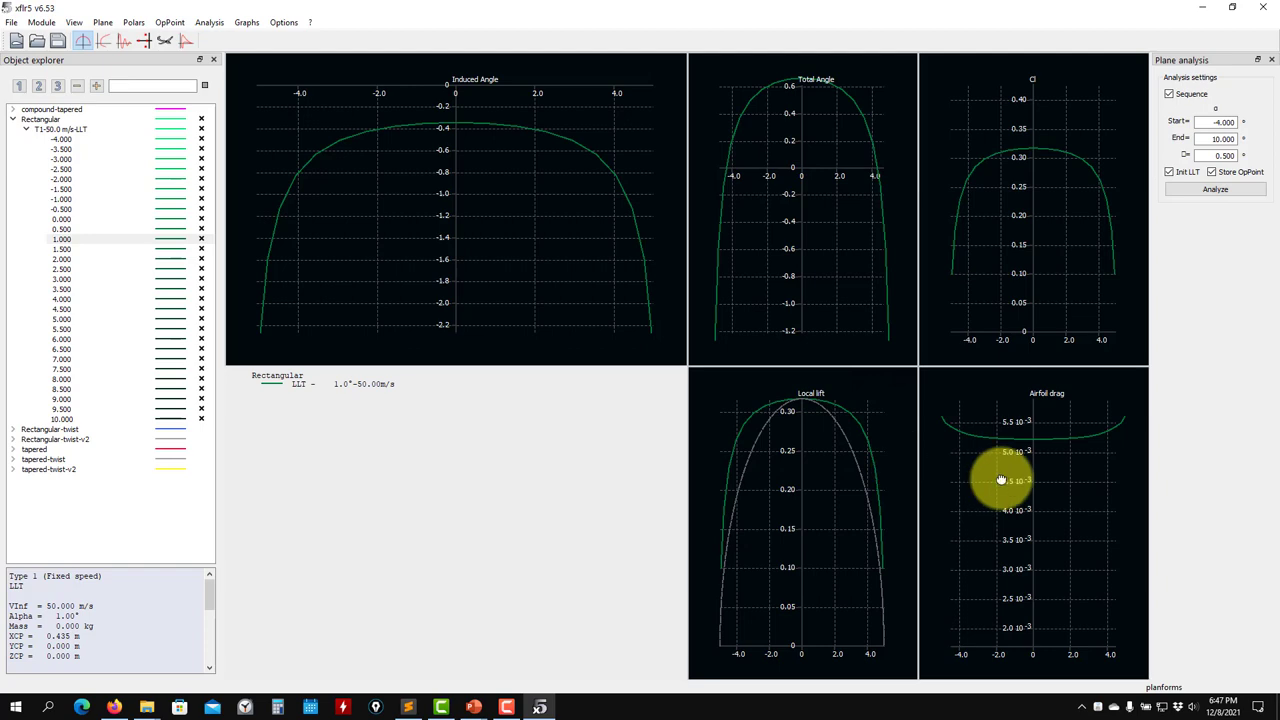
scroll(1001, 480, down, 2)
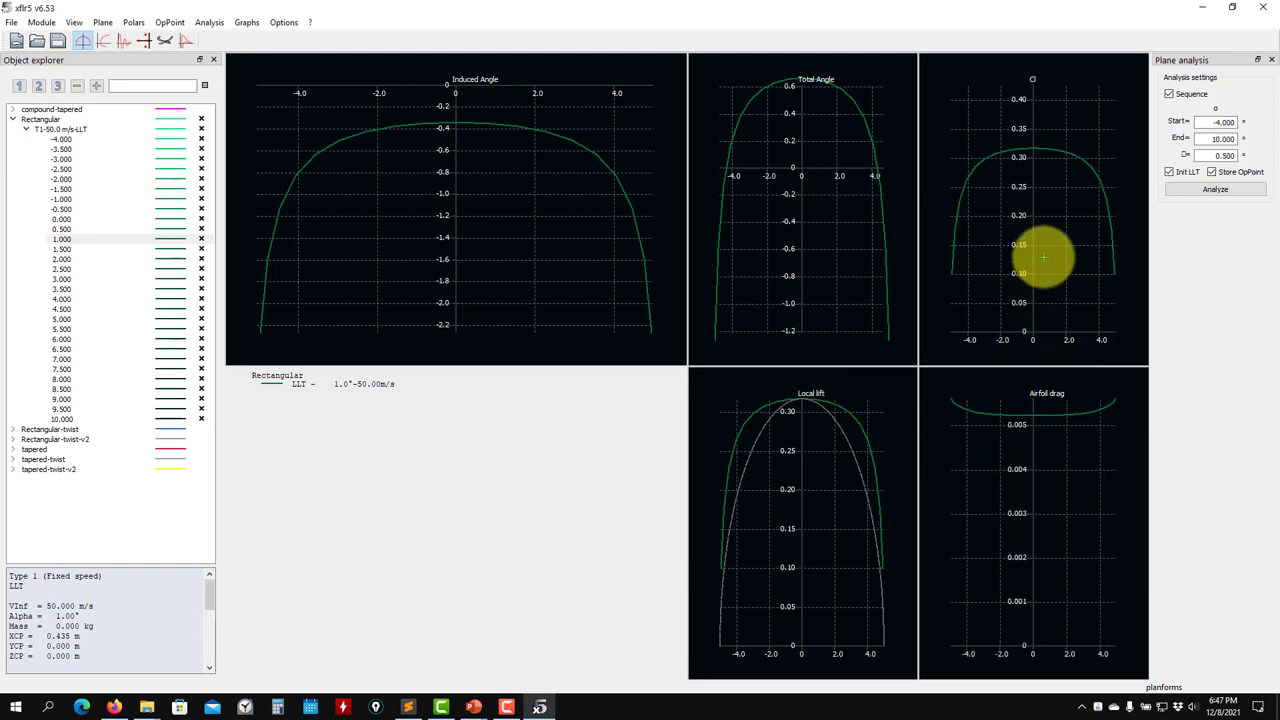
scroll(1043, 257, up, 1)
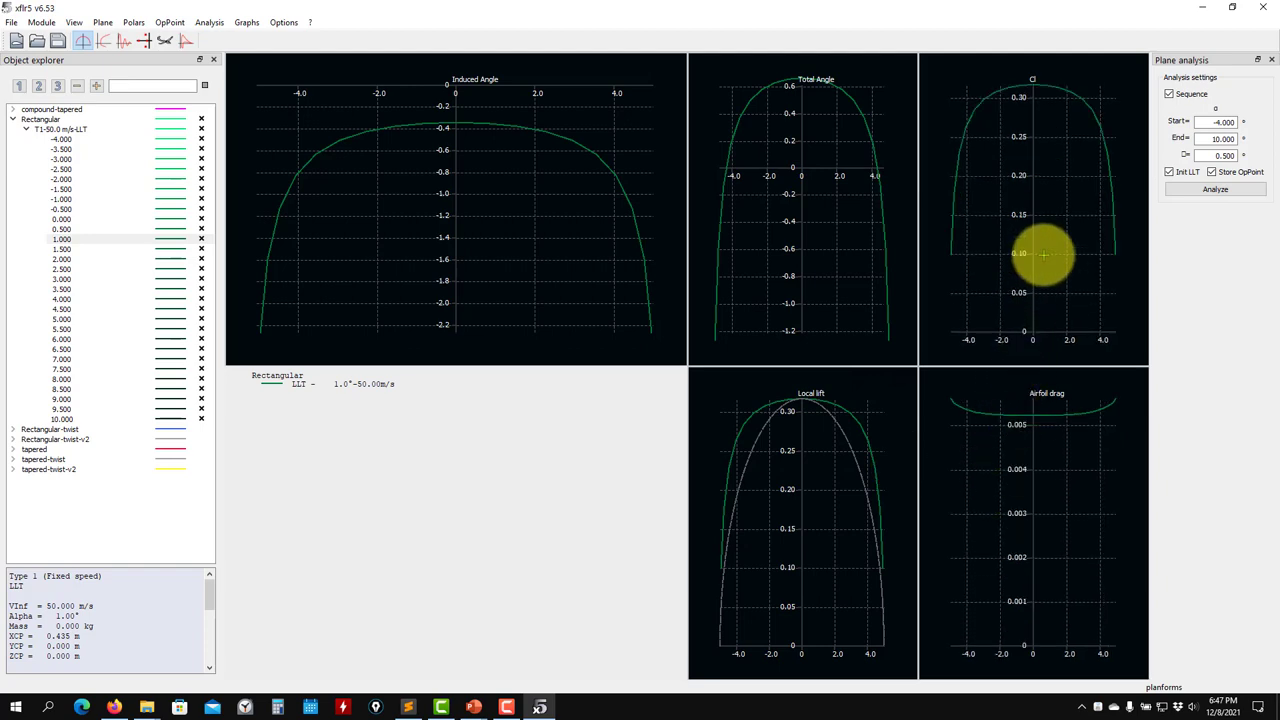
scroll(555, 242, up, 1)
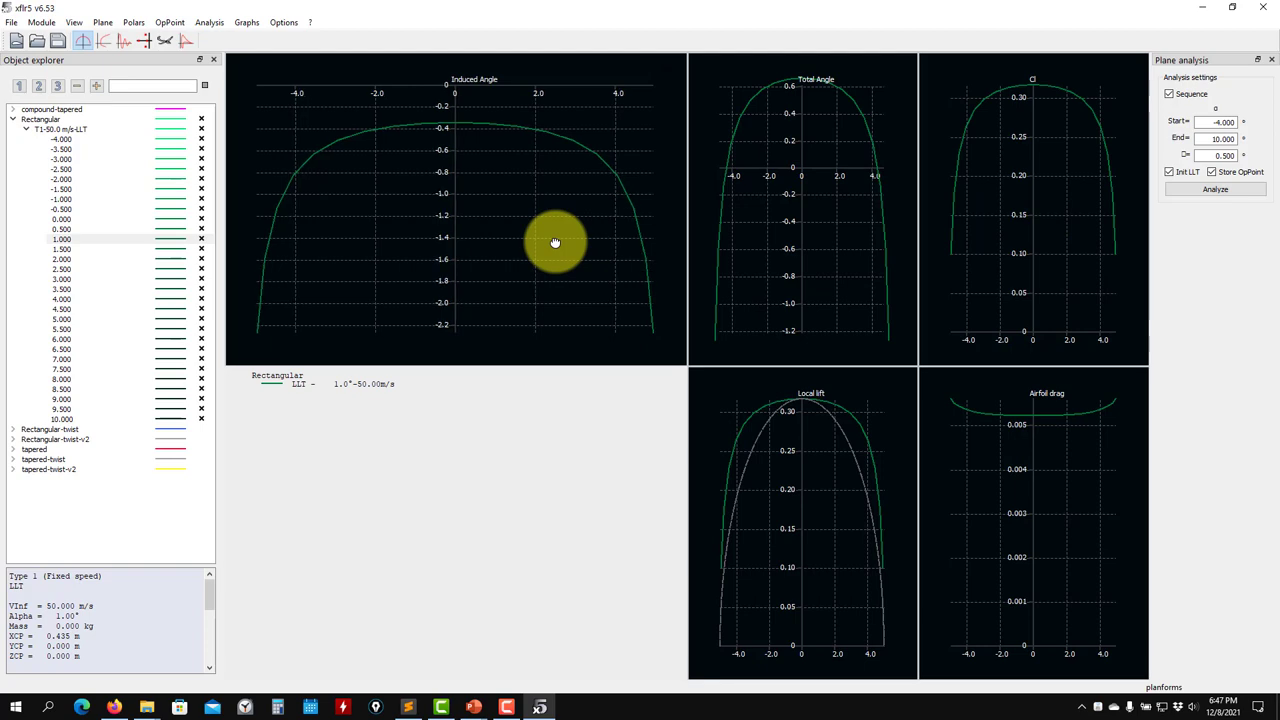
Enlarge the Local lift graph and overlay the elliptic target curve
double_click(777, 456)
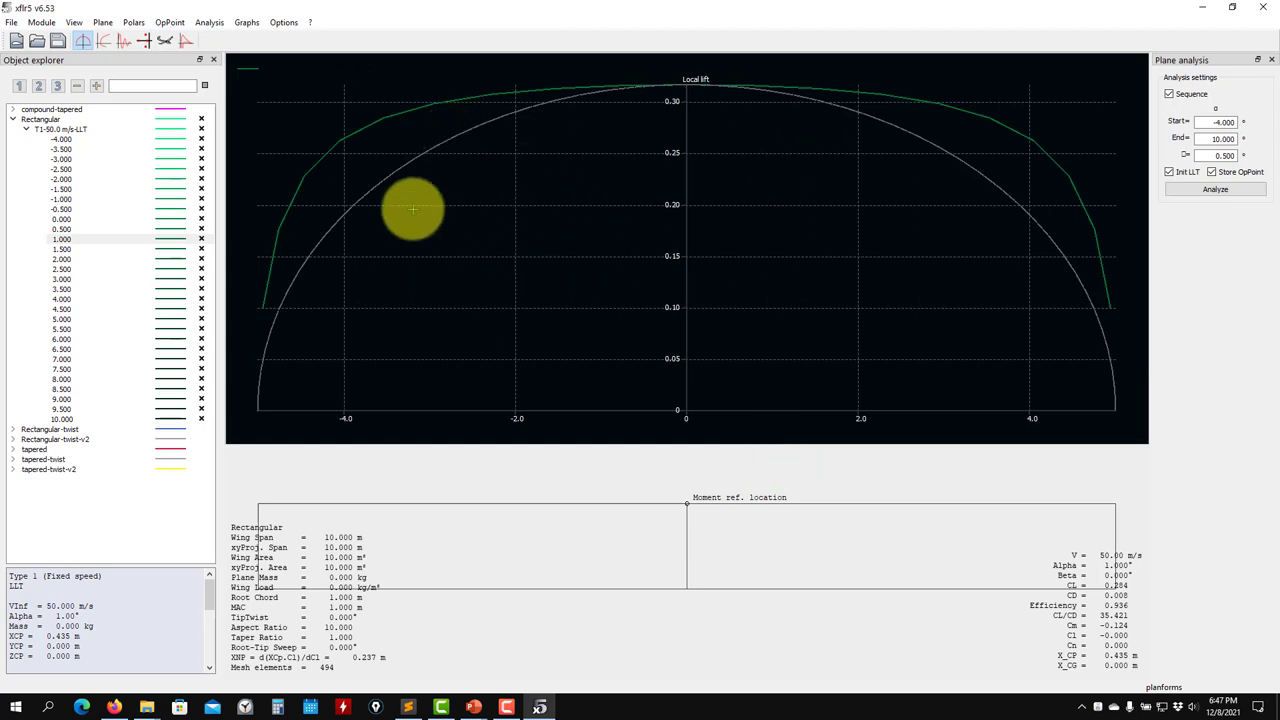
right_click(472, 174)
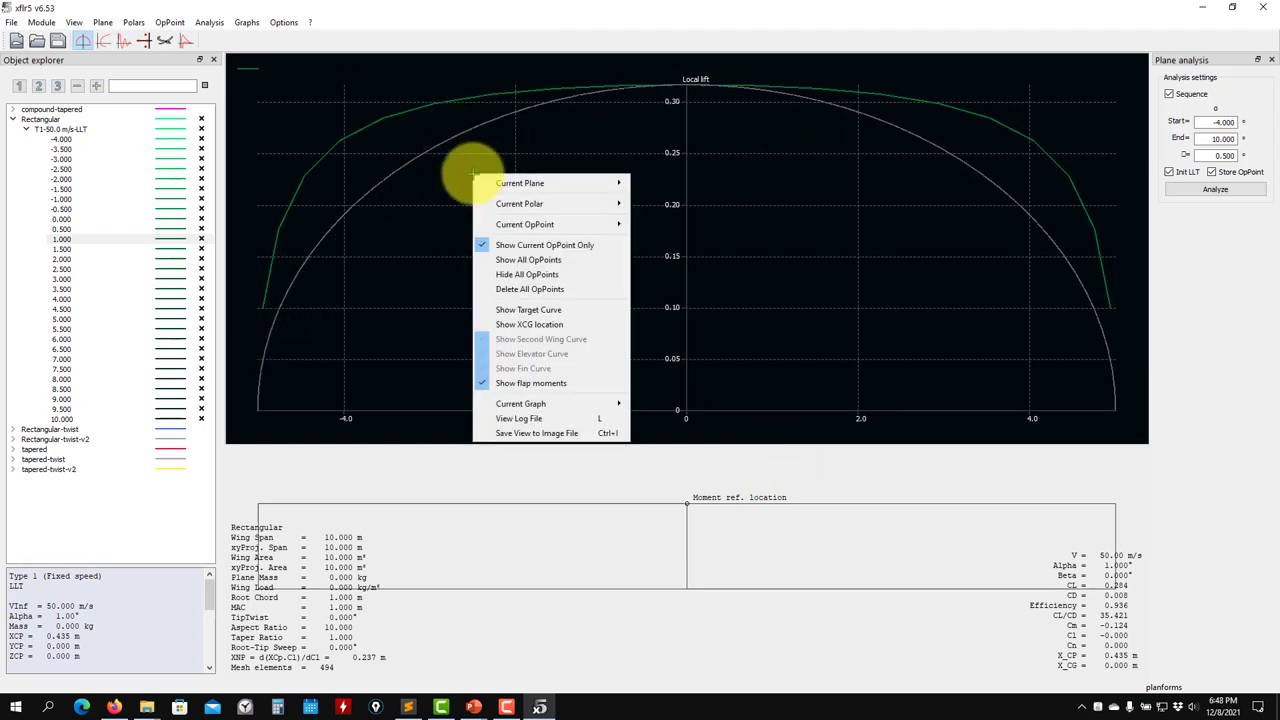
key(Escape)
right_click(520, 300)
click(578, 436)
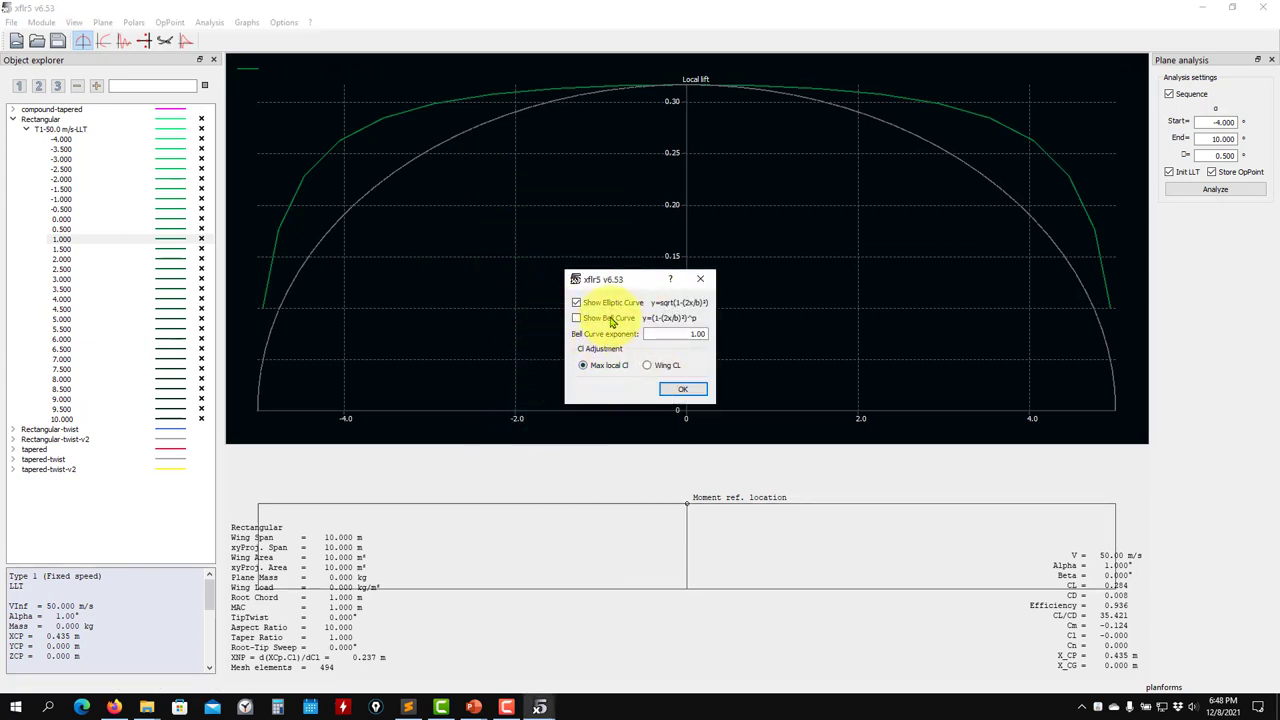
click(681, 390)
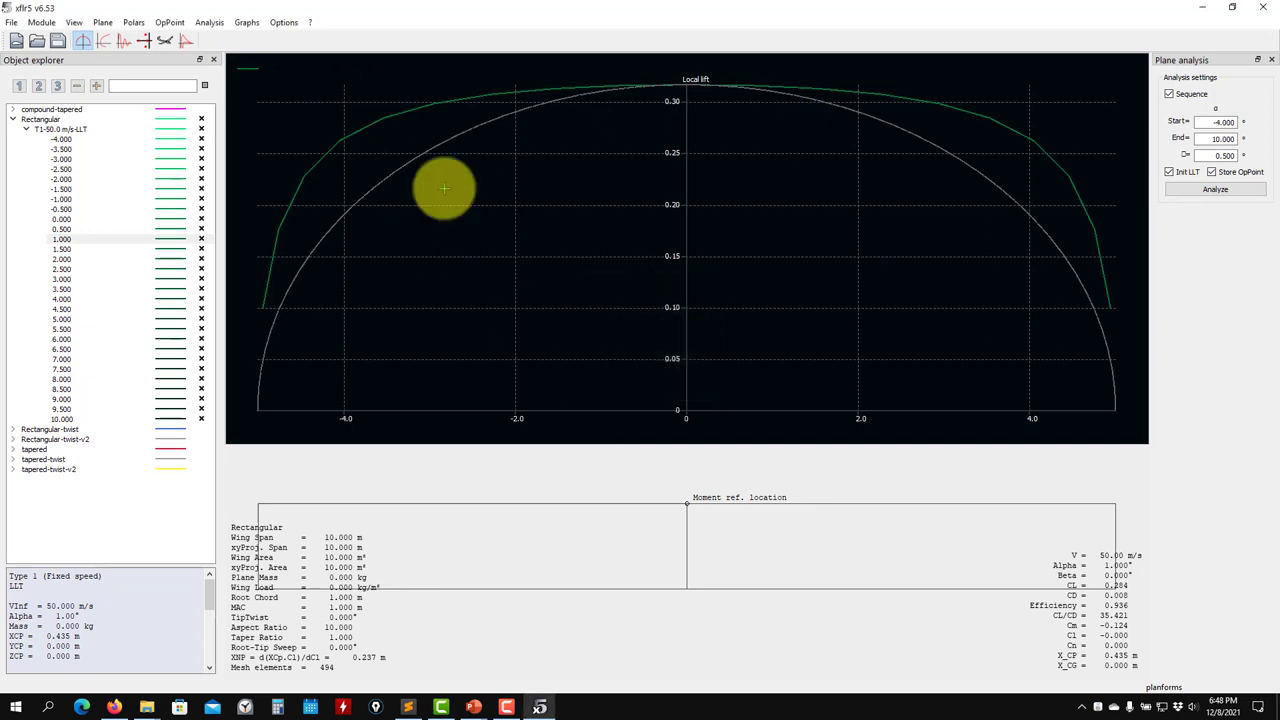
Reapply the elliptic target curve scaled to the maximum local Cl
right_click(455, 250)
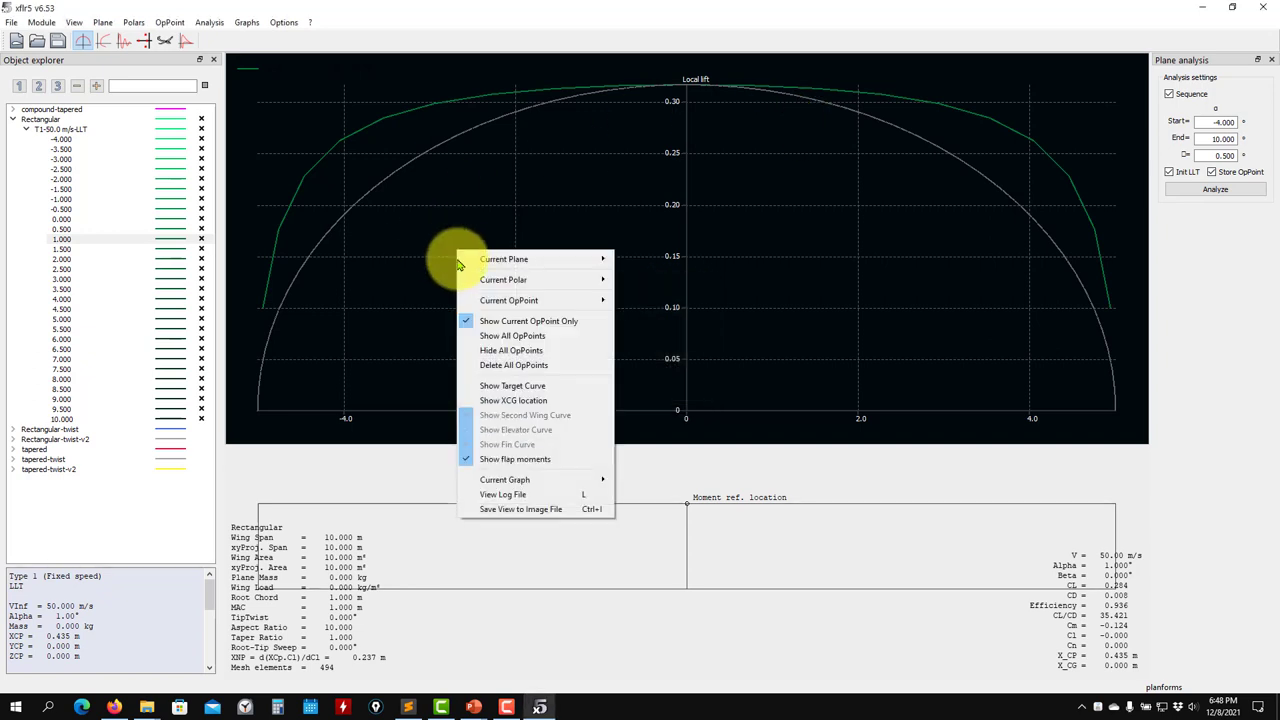
click(490, 390)
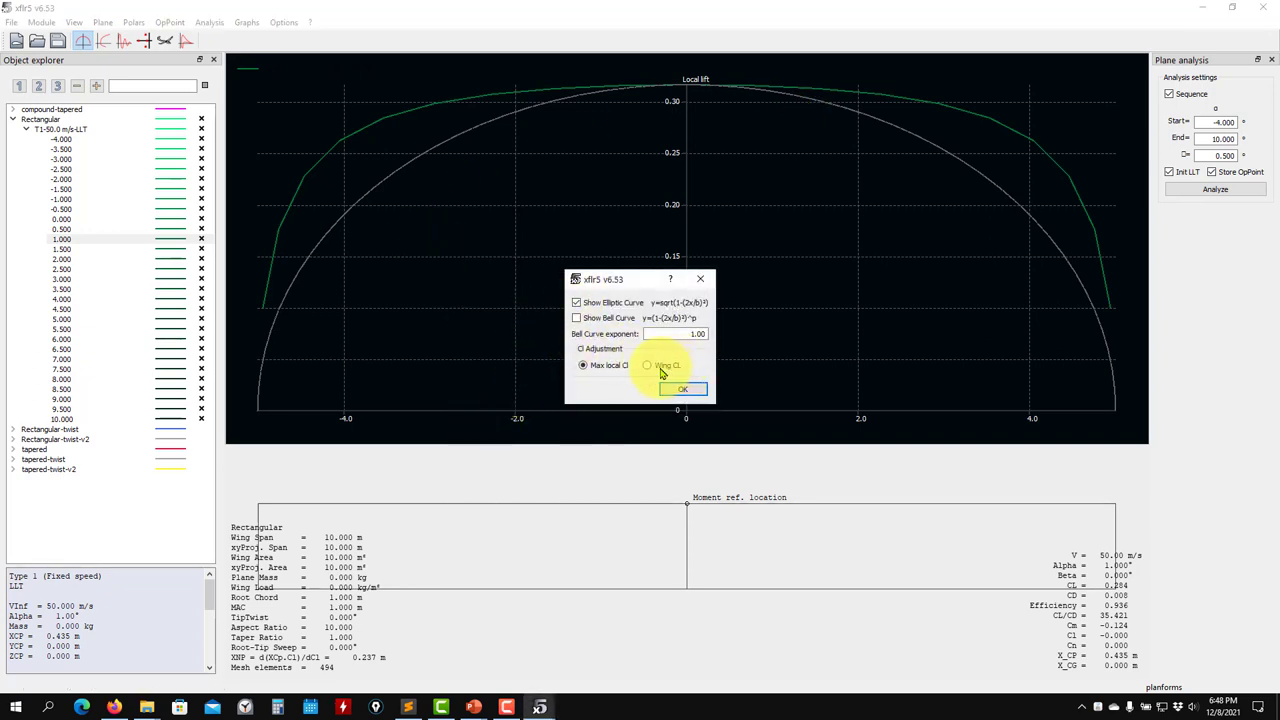
click(683, 392)
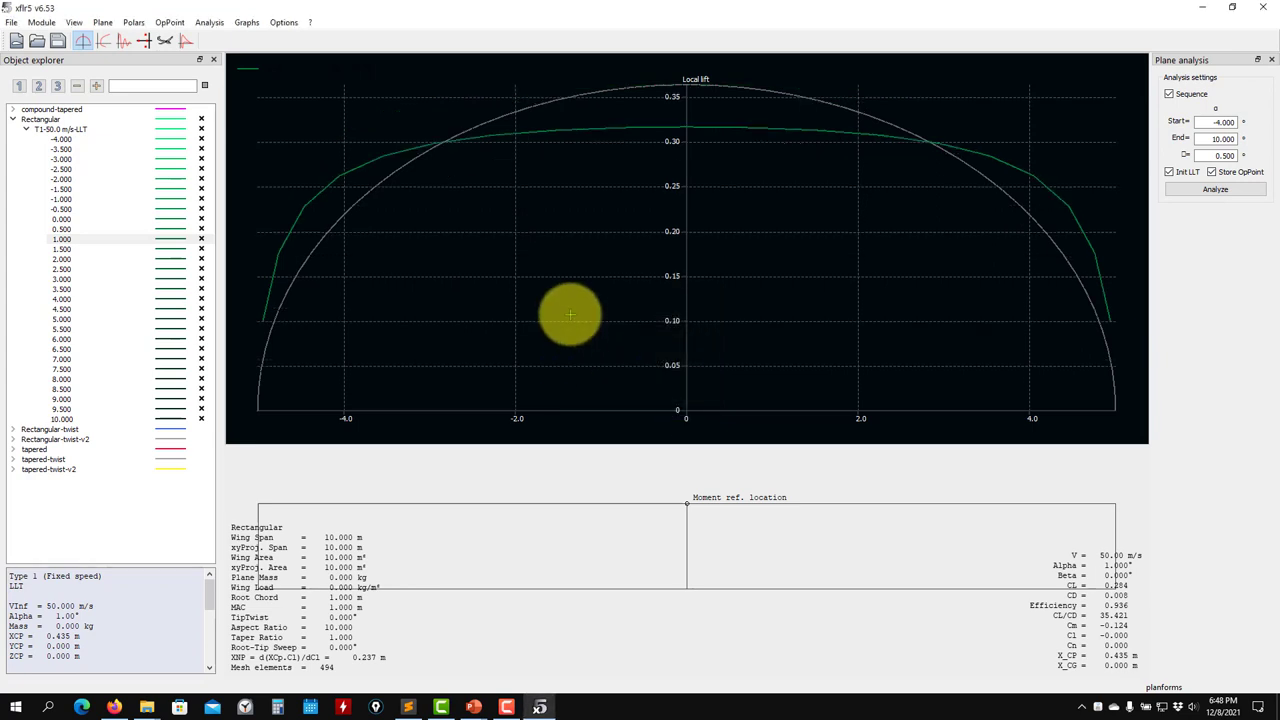
right_click(480, 251)
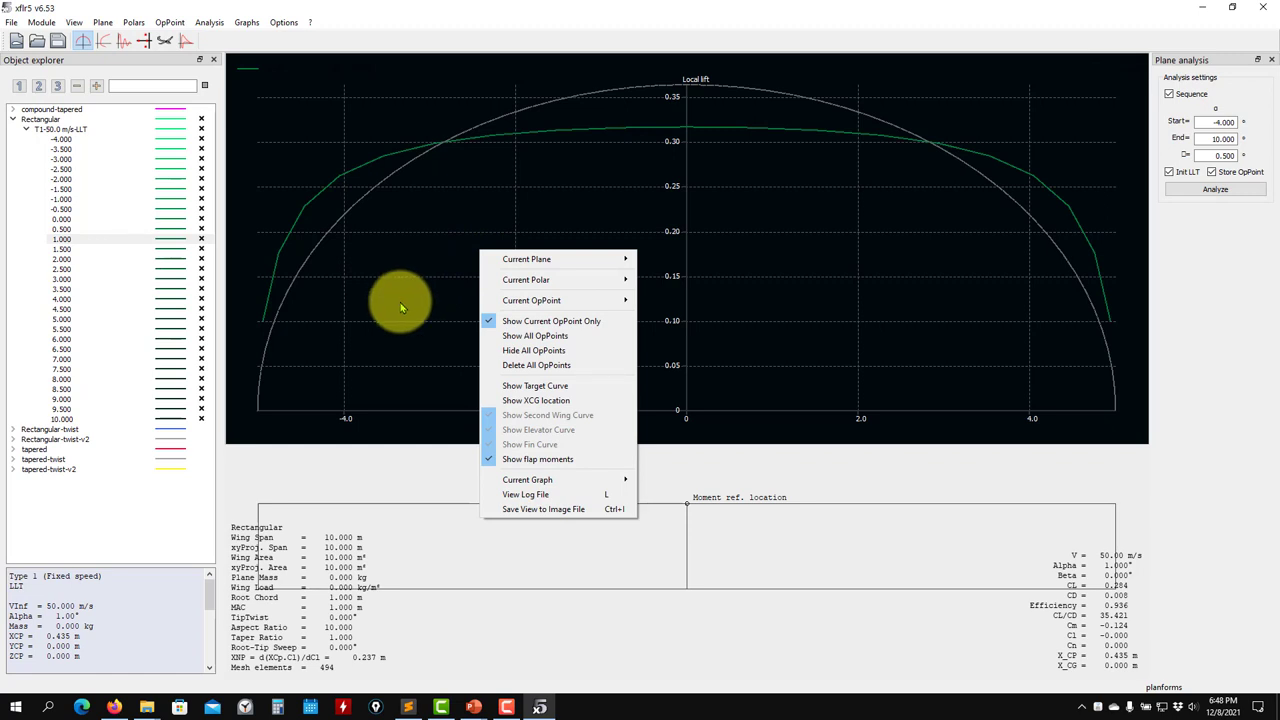
click(535, 400)
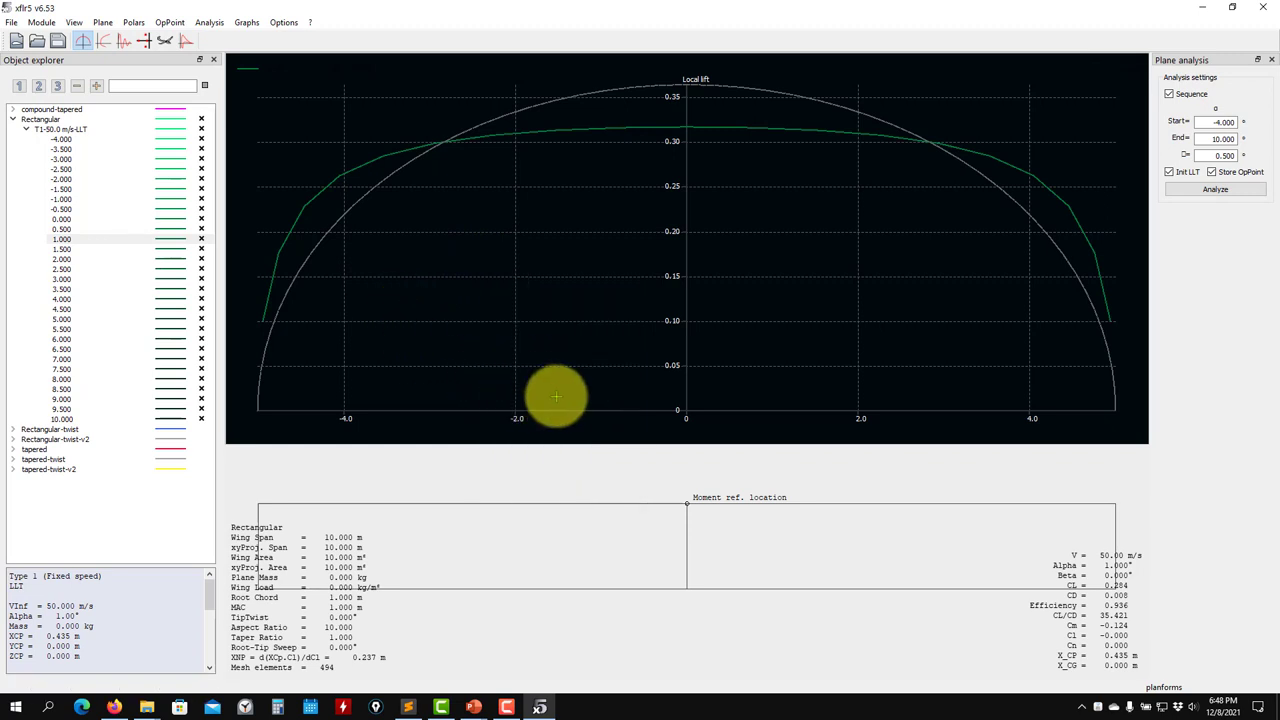
right_click(477, 263)
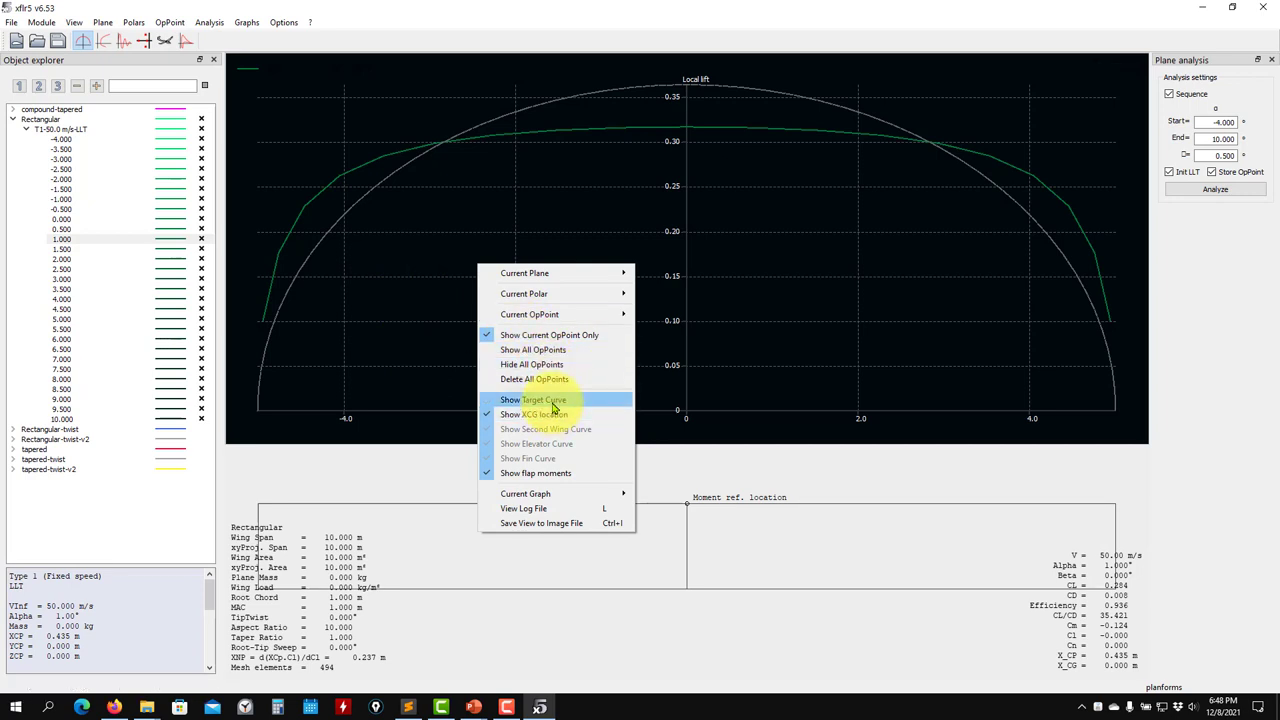
click(550, 409)
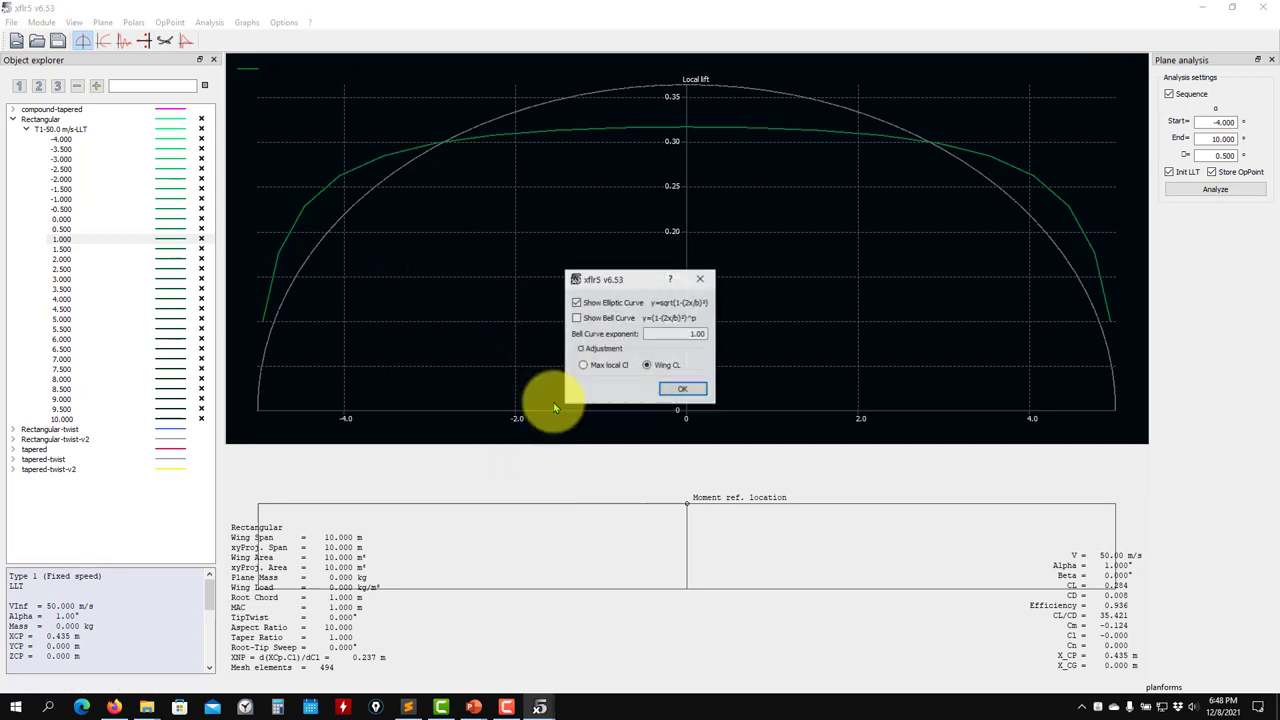
click(679, 391)
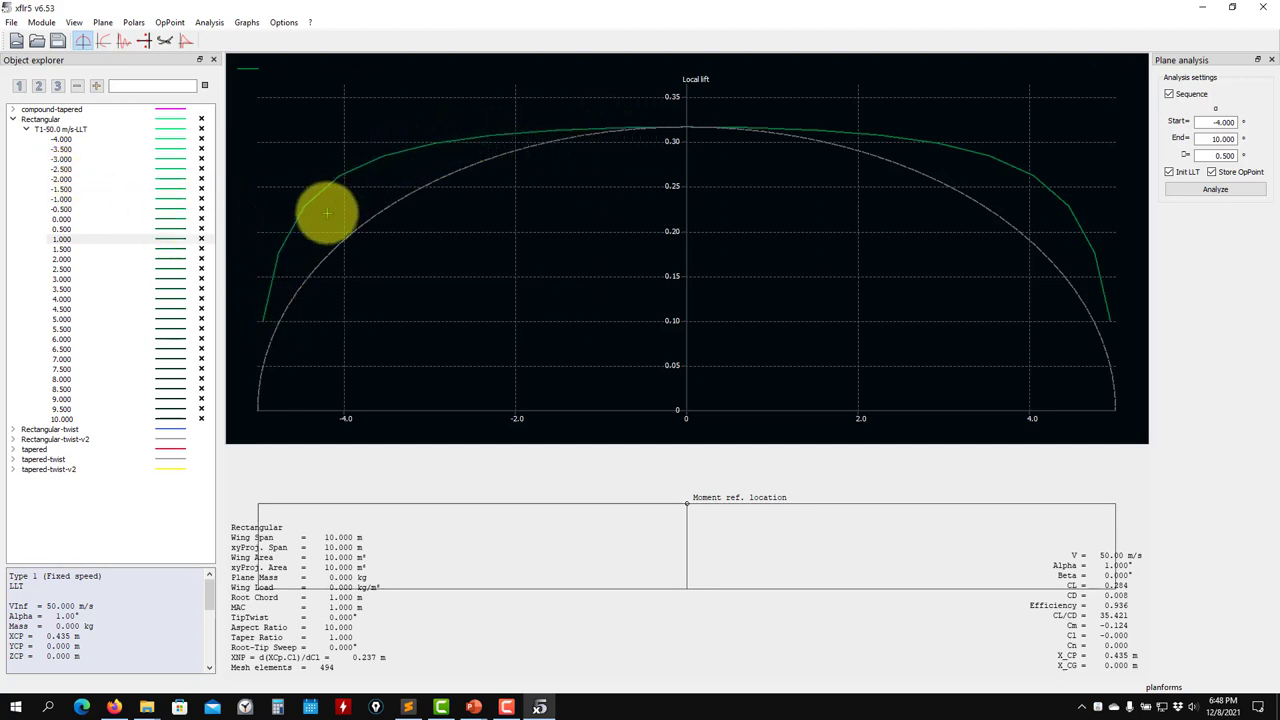
Review the Rectangular-twist wing geometry with its +1° to −1° twist, keeping it saved
click(14, 120)
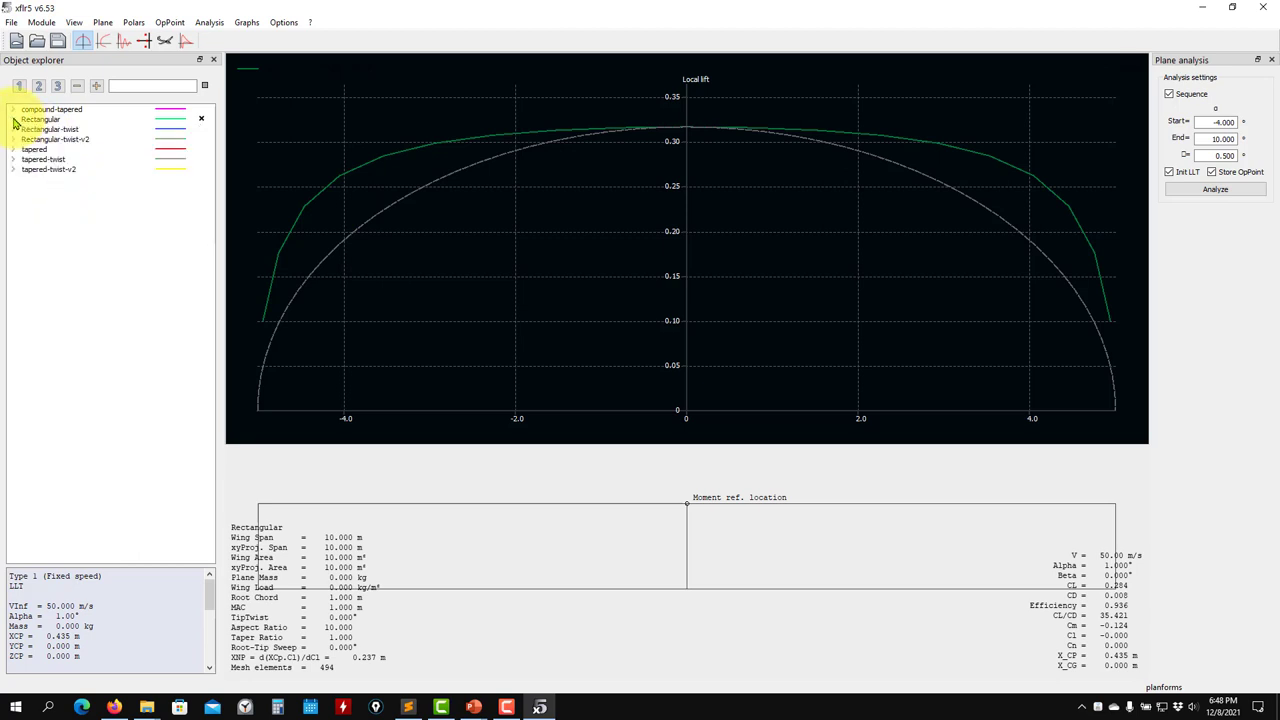
click(50, 130)
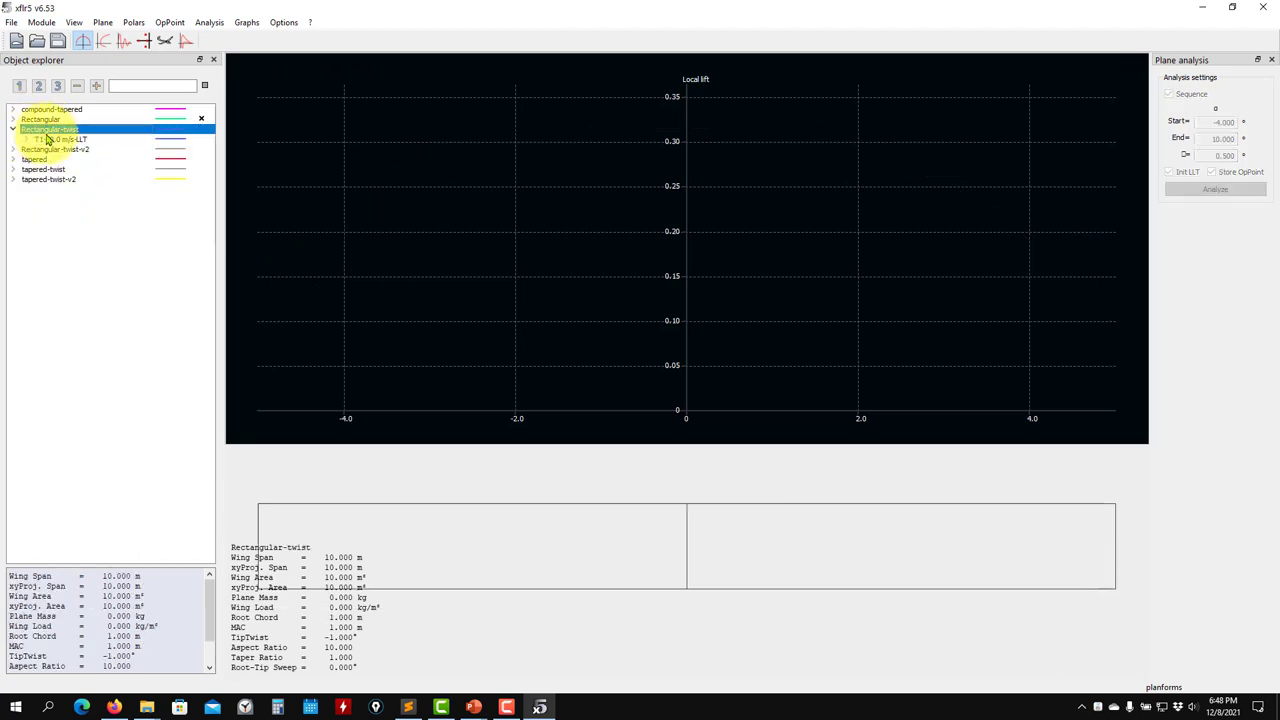
click(46, 140)
right_click(46, 140)
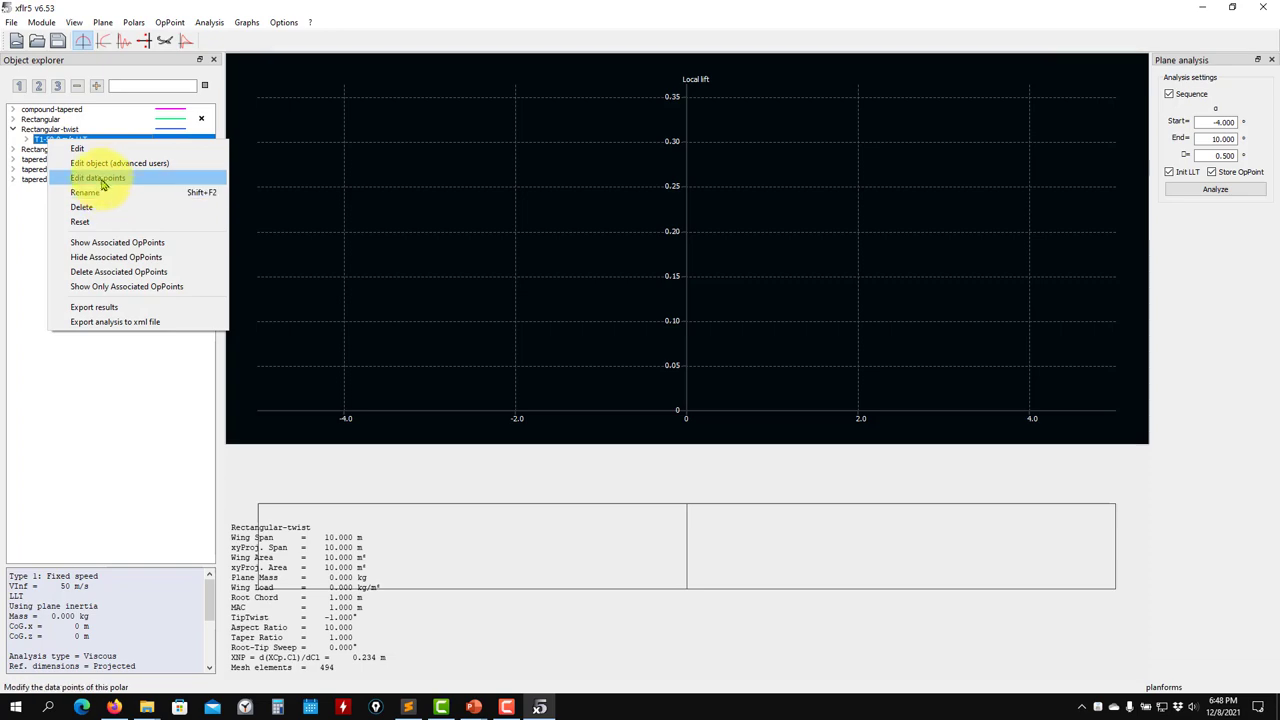
click(42, 129)
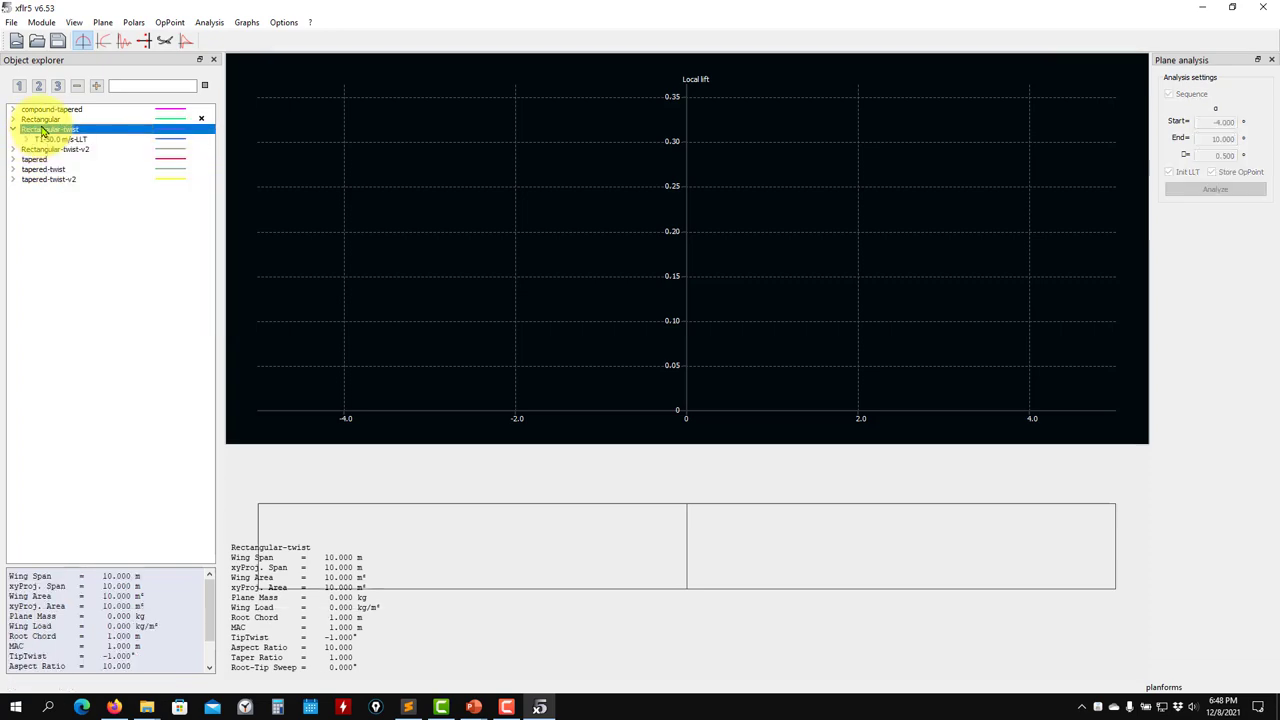
right_click(42, 129)
click(98, 186)
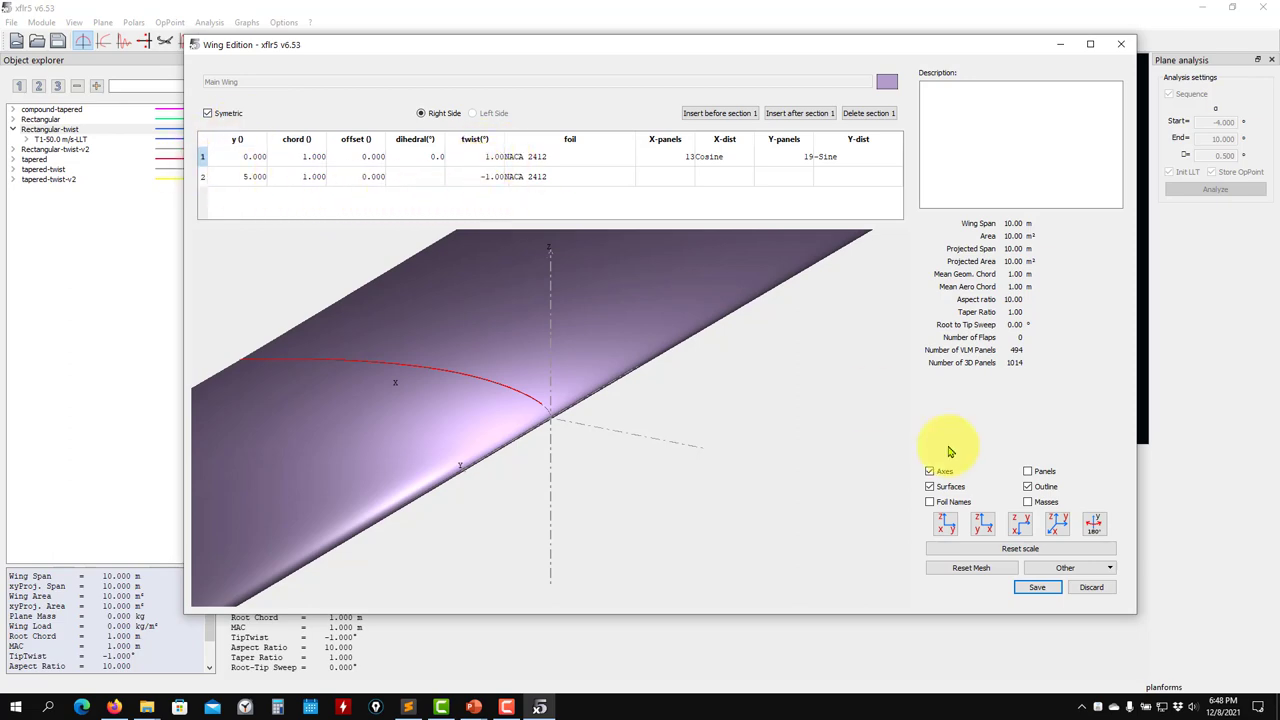
click(1038, 588)
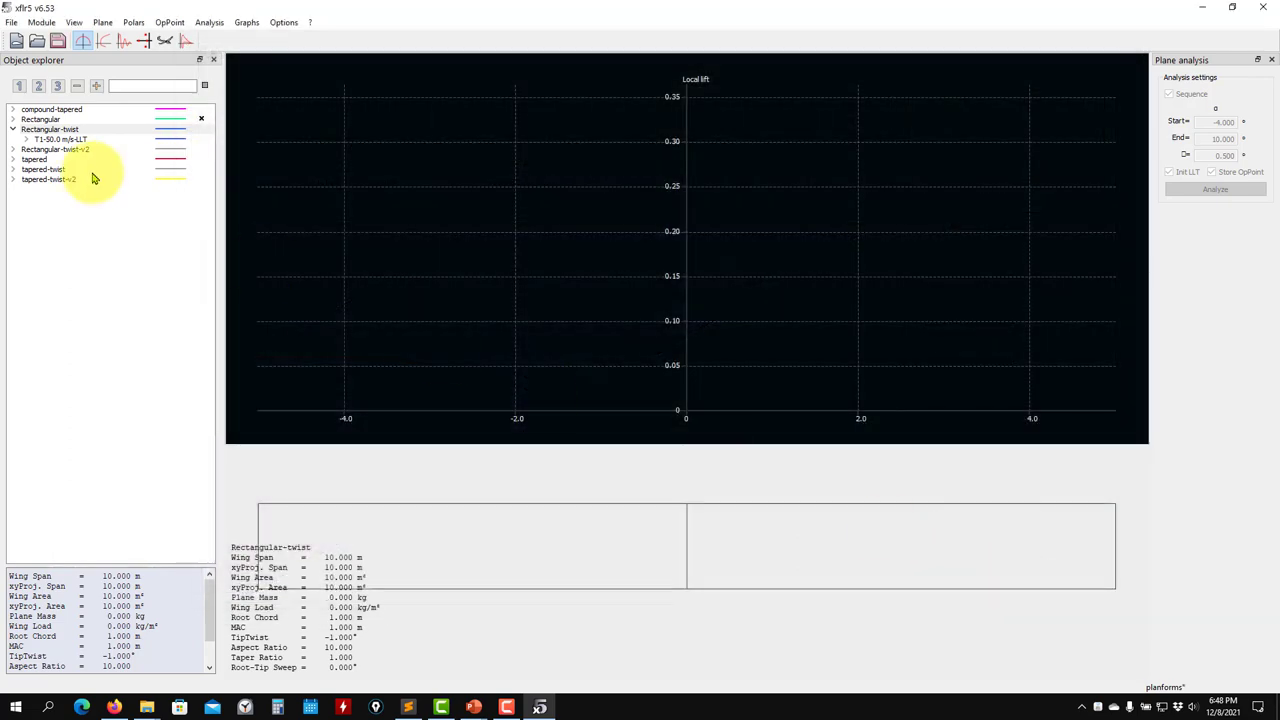
Plot the Rectangular-twist T1 polar's 1.000 operating point on the local lift graph
click(40, 139)
click(26, 139)
click(63, 241)
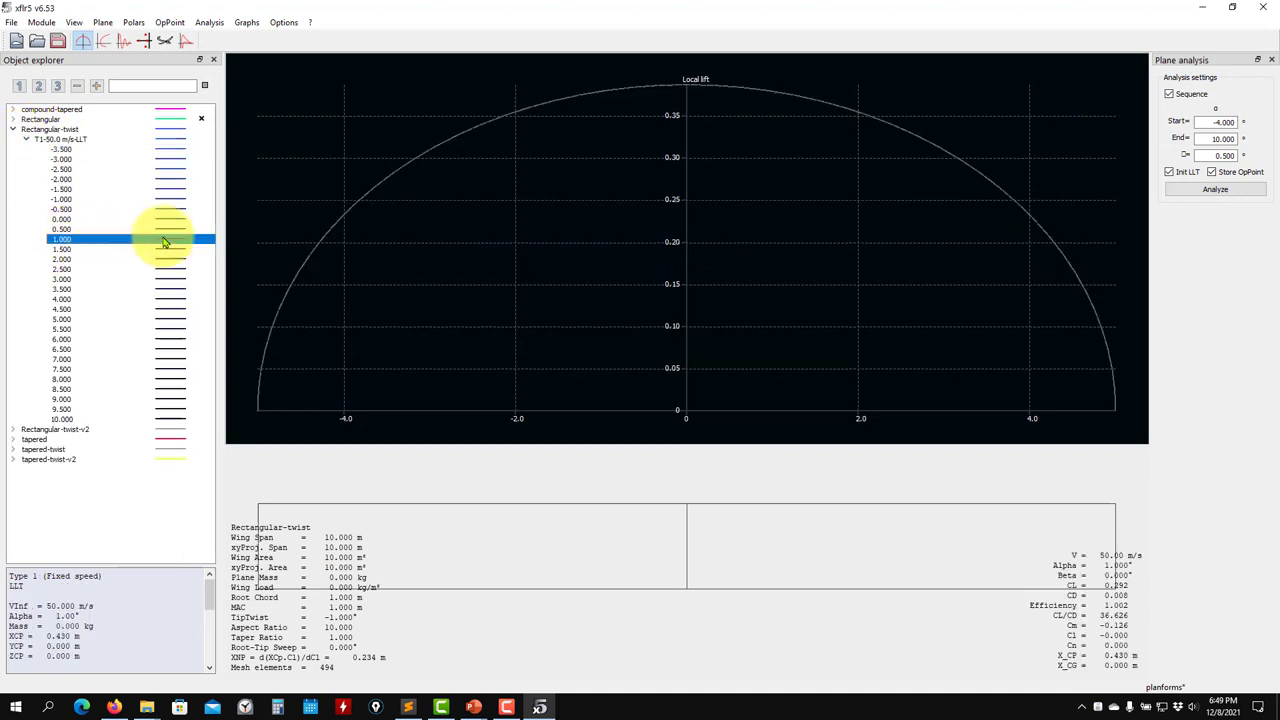
click(297, 217)
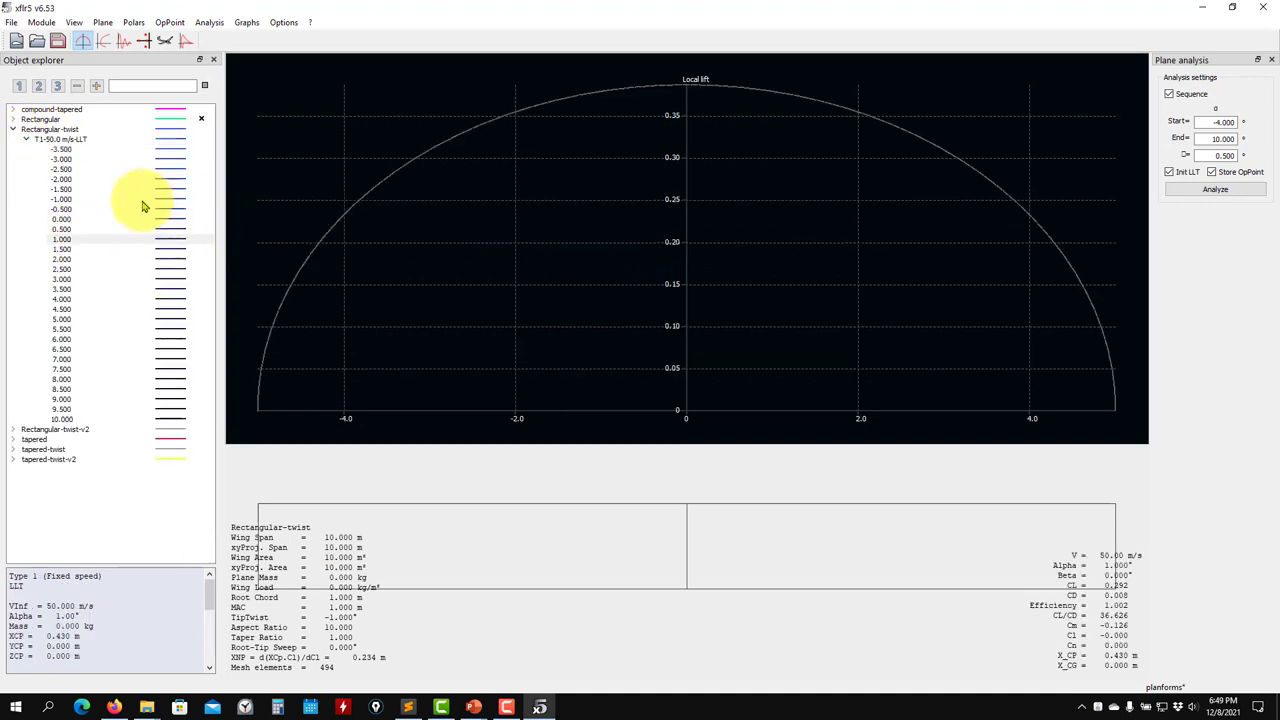
click(186, 129)
click(64, 241)
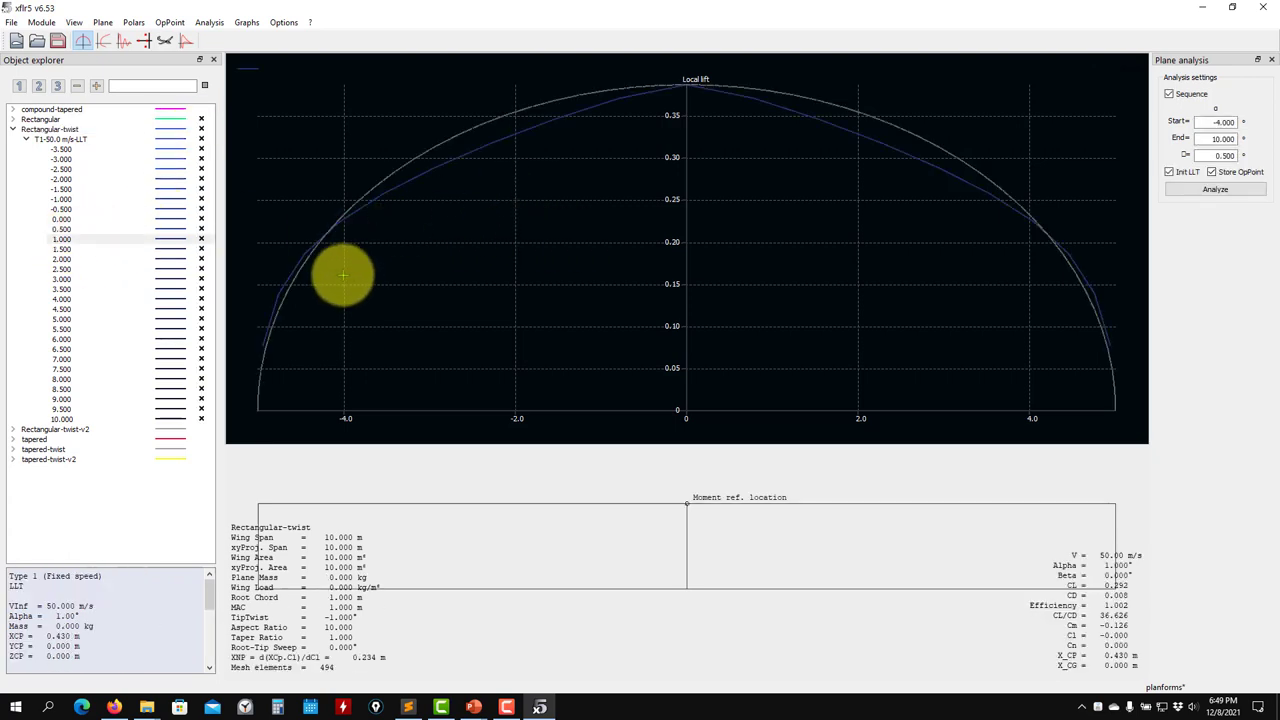
Show the 1° lift curves of the Rectangular wing and then the Rectangular-twist wing
scroll(300, 343, down, 2)
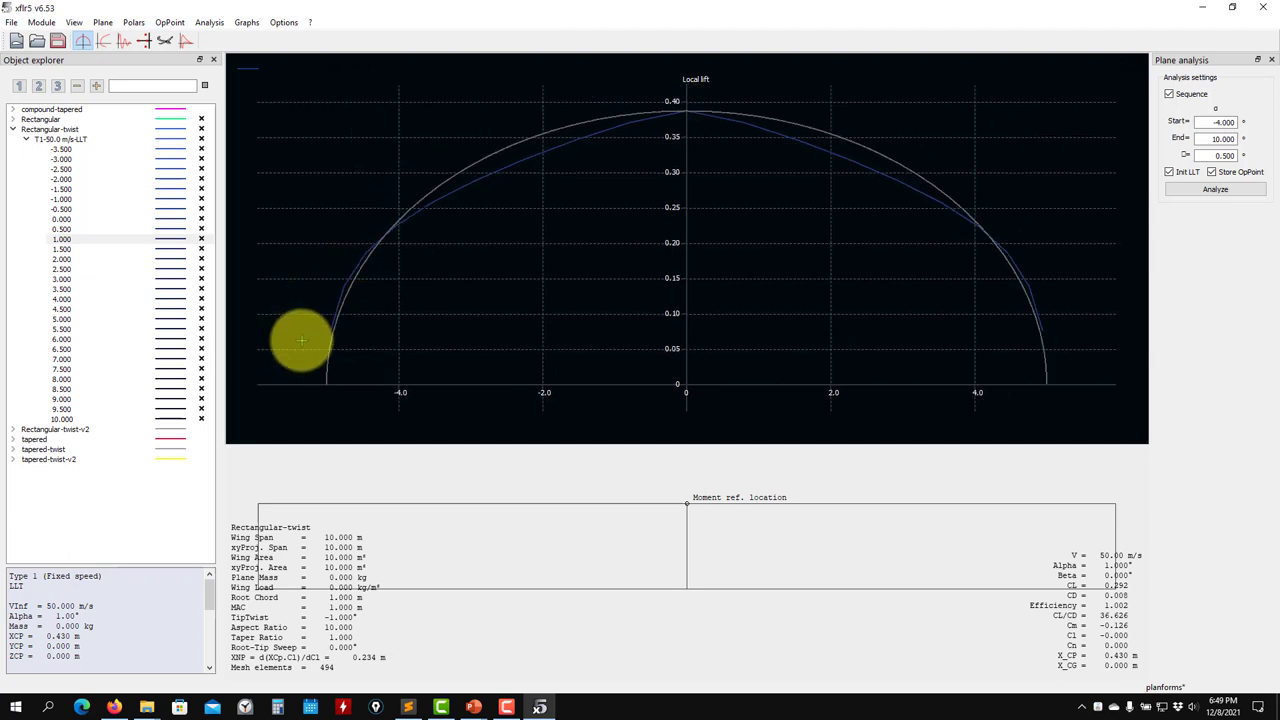
double_click(31, 120)
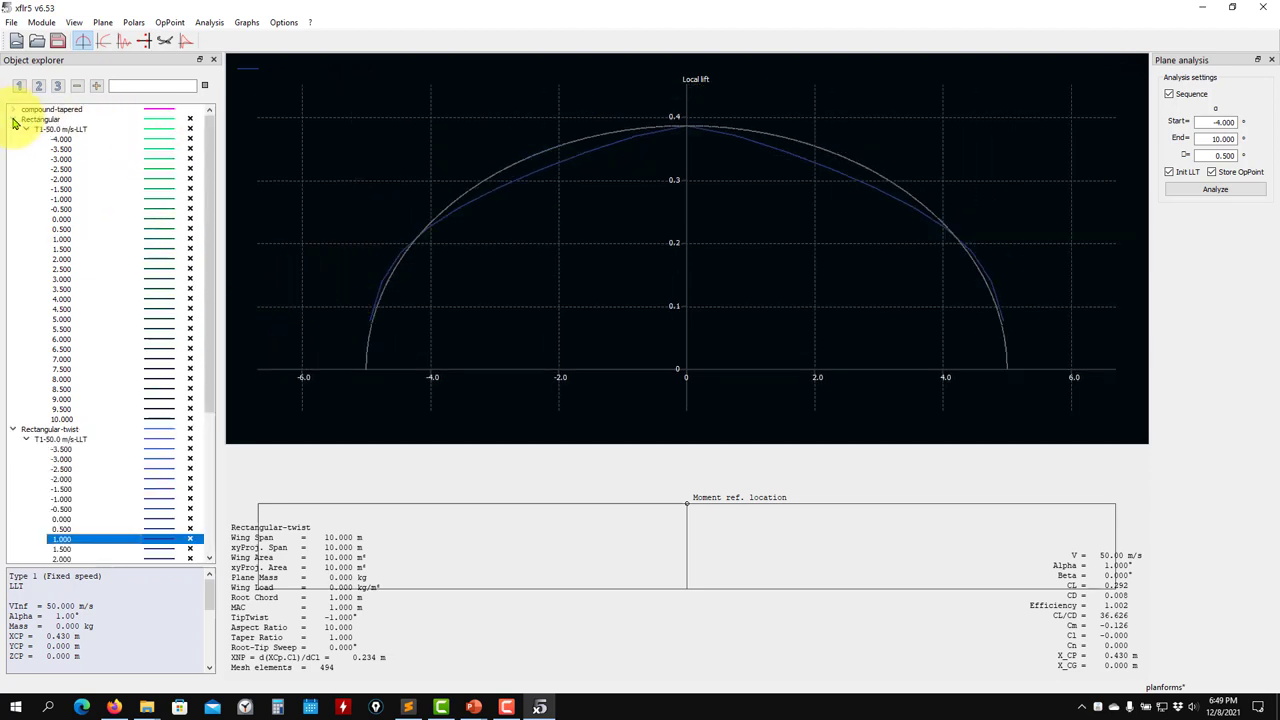
click(62, 240)
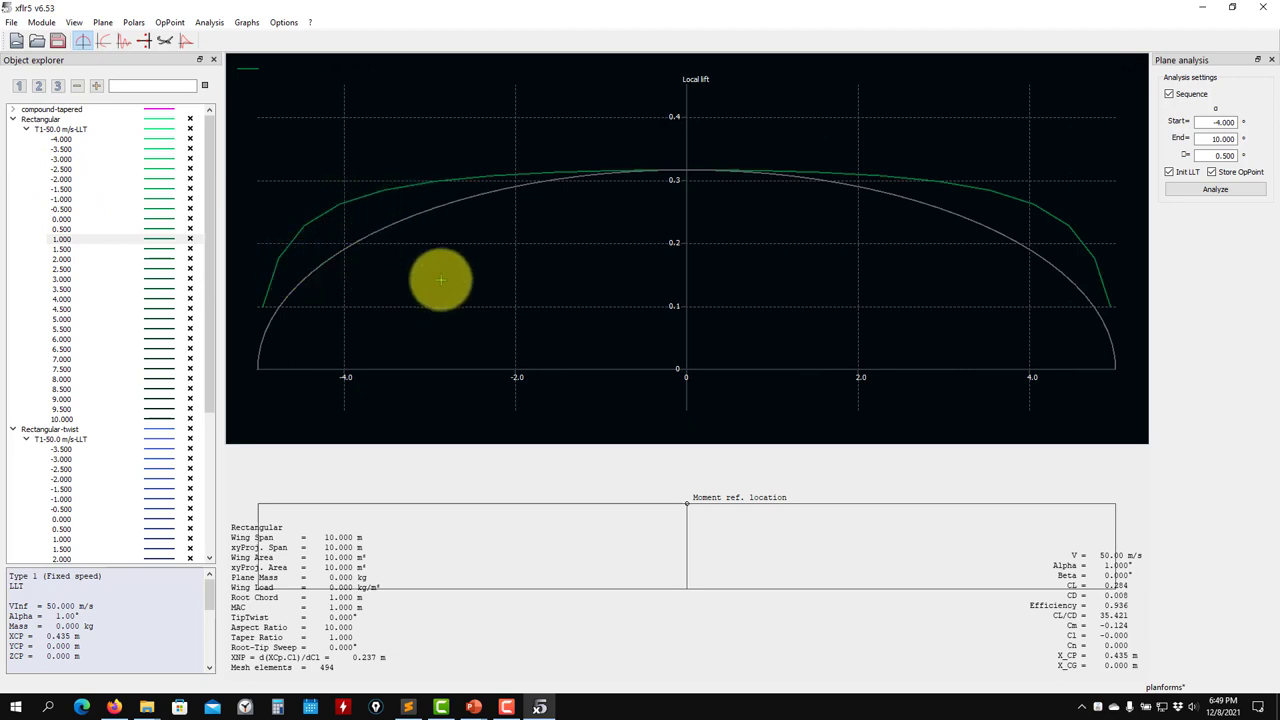
scroll(105, 368, down, 4)
scroll(107, 365, down, 3)
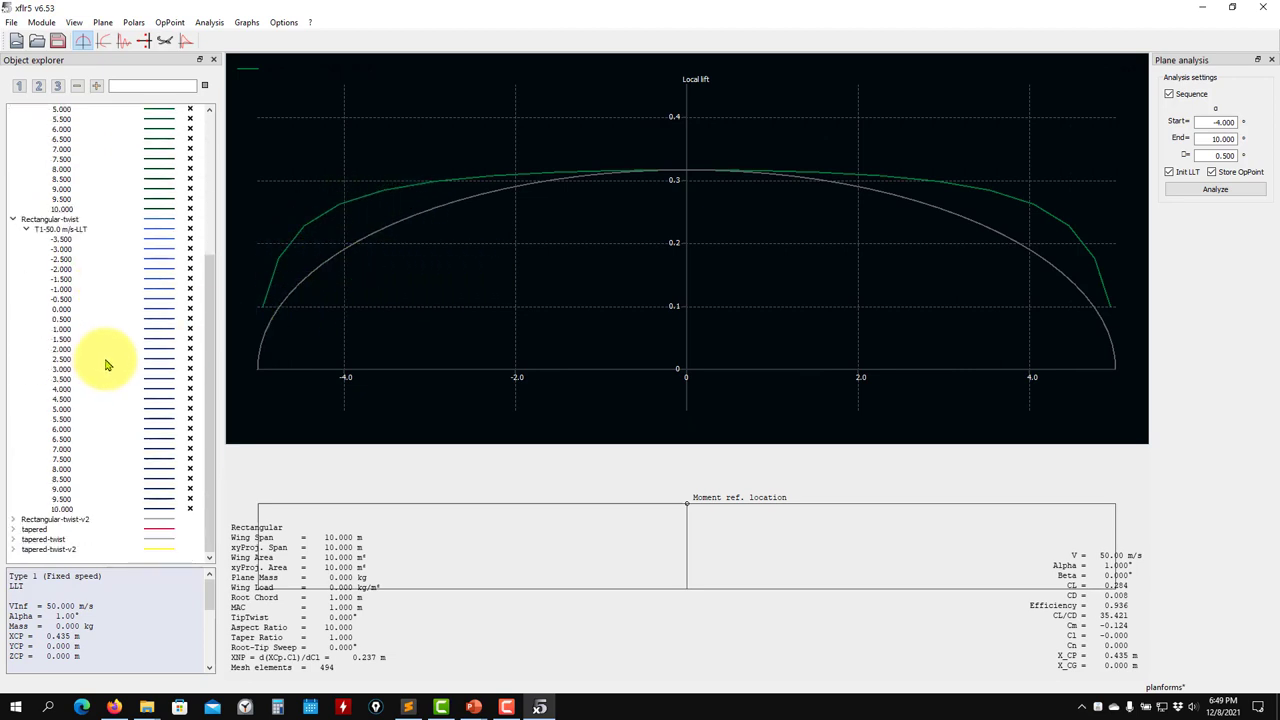
click(88, 331)
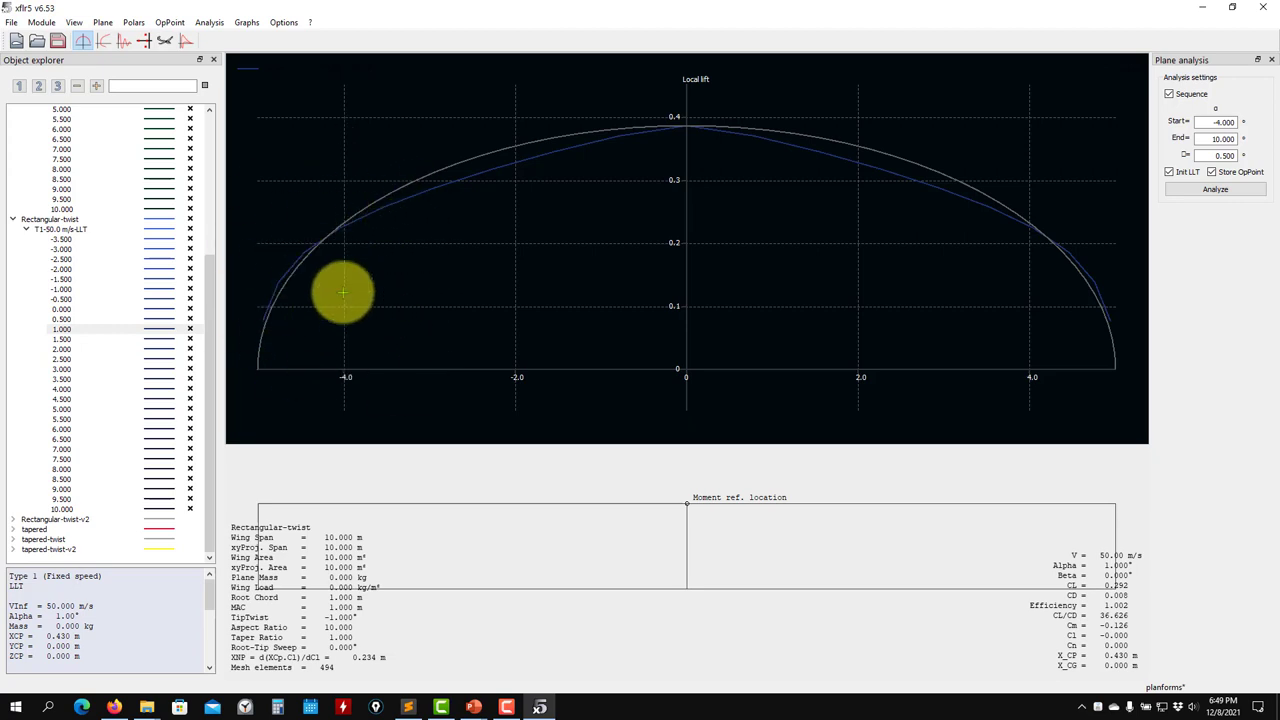
Scale the elliptic target curve to Wing CL and compare the Rectangular and Rectangular-twist 1° curves
right_click(452, 240)
click(525, 374)
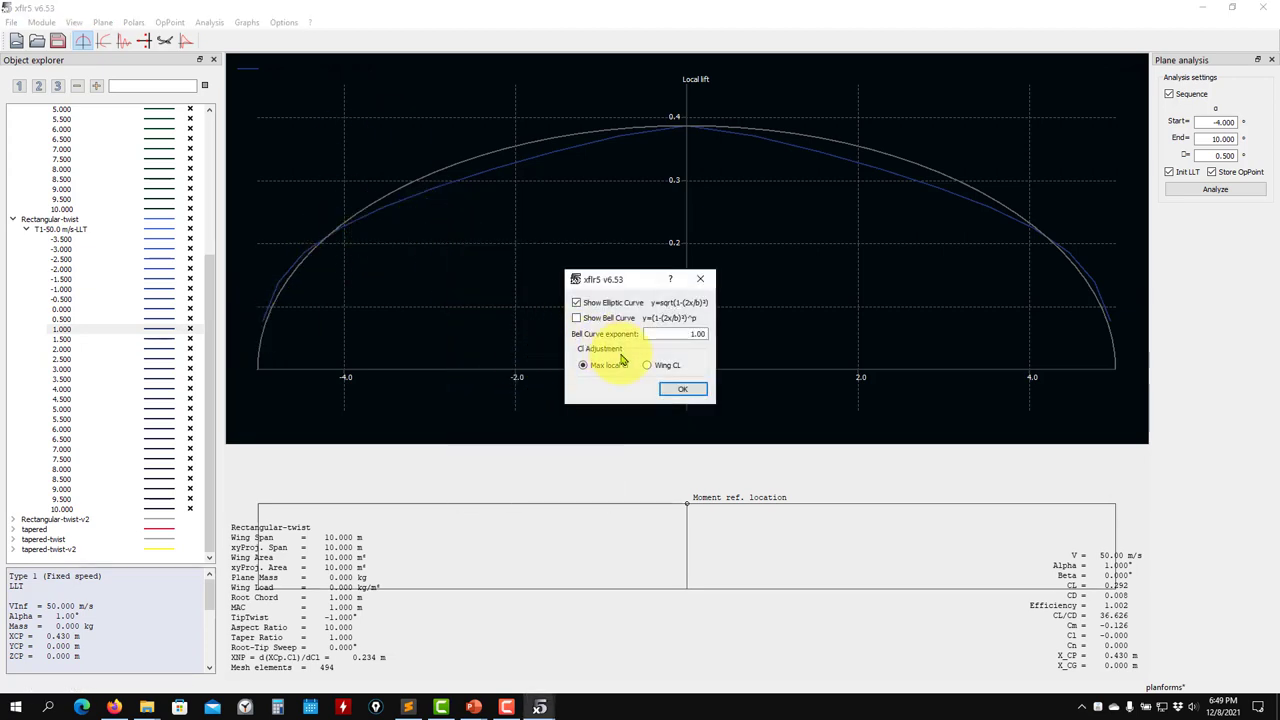
click(656, 367)
click(670, 388)
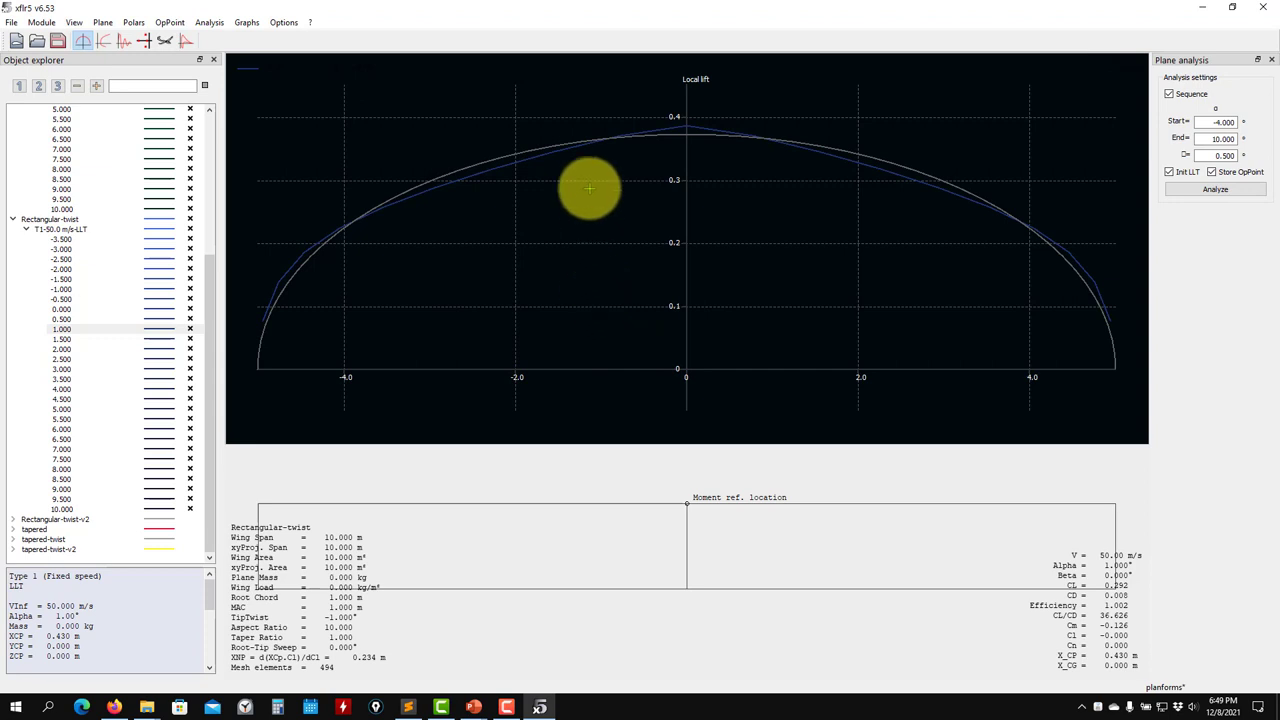
scroll(94, 190, up, 4)
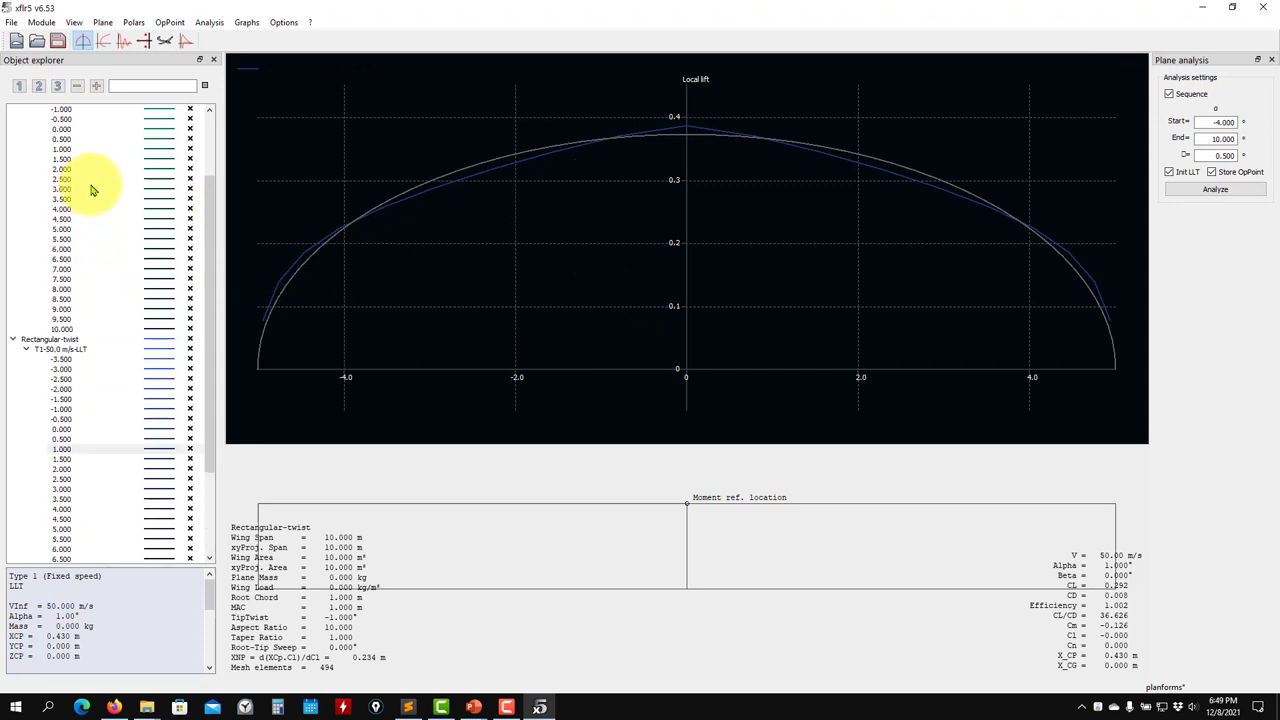
click(66, 150)
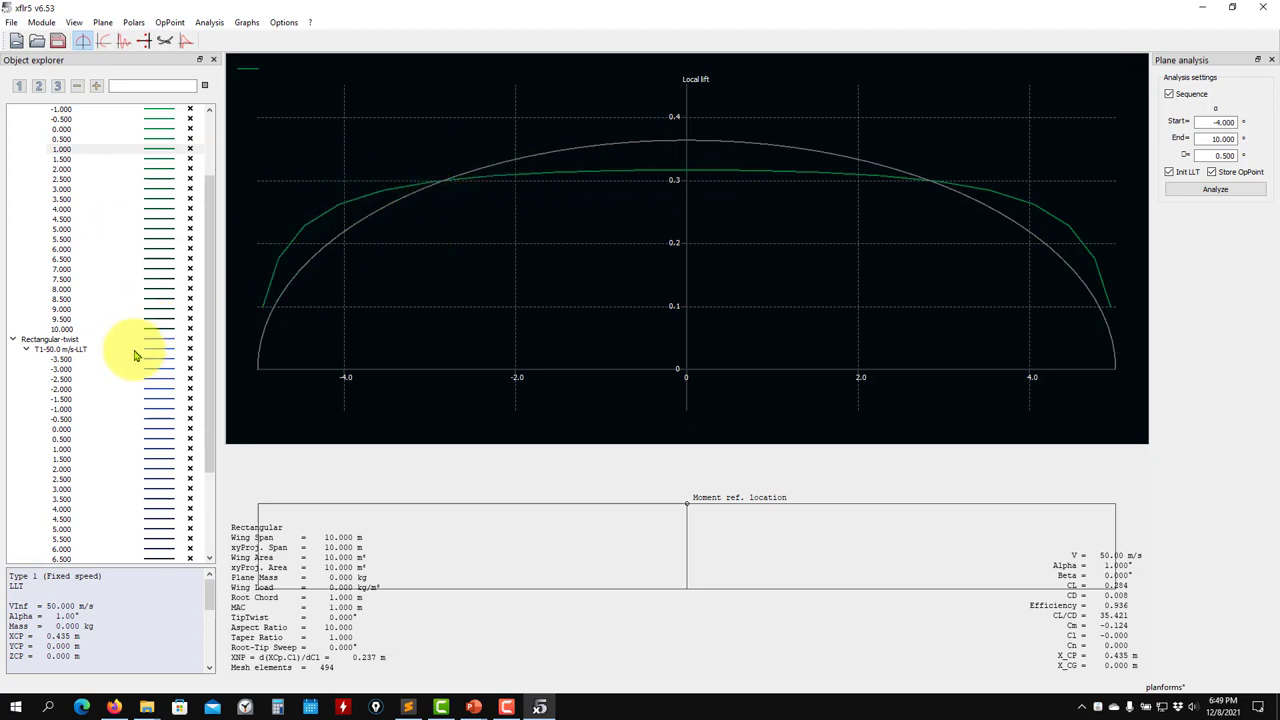
scroll(104, 386, down, 3)
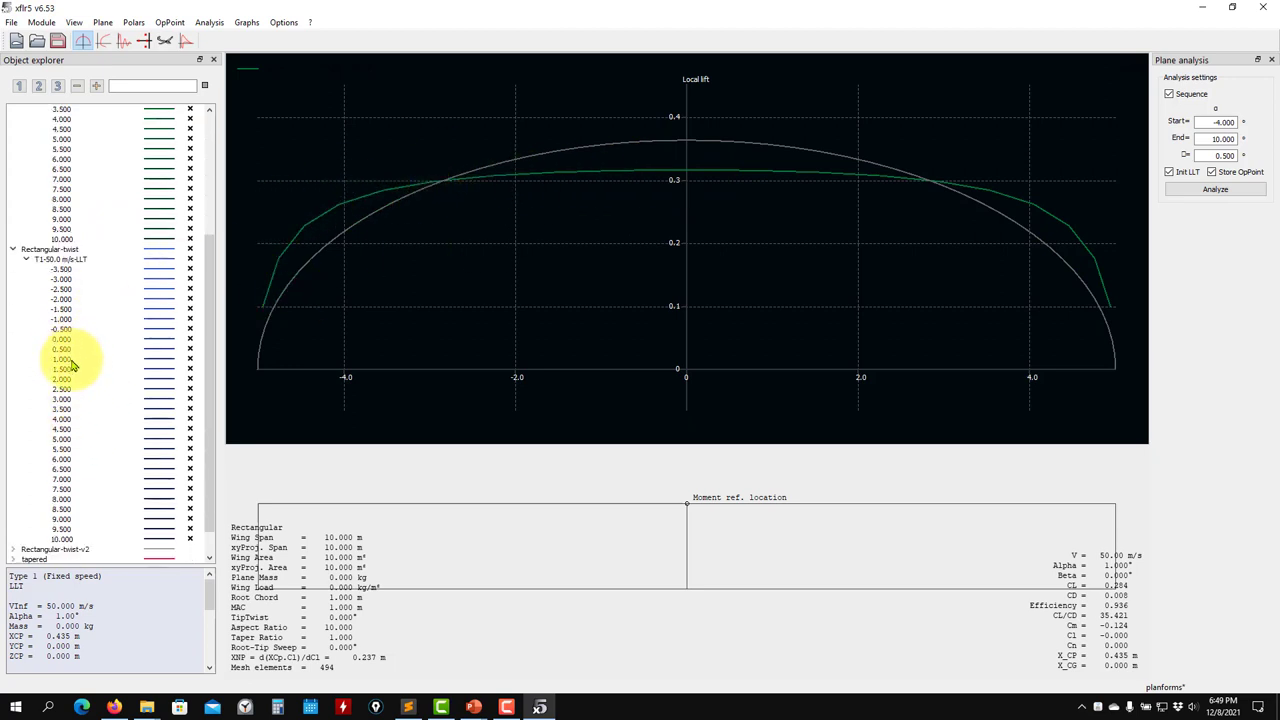
click(70, 360)
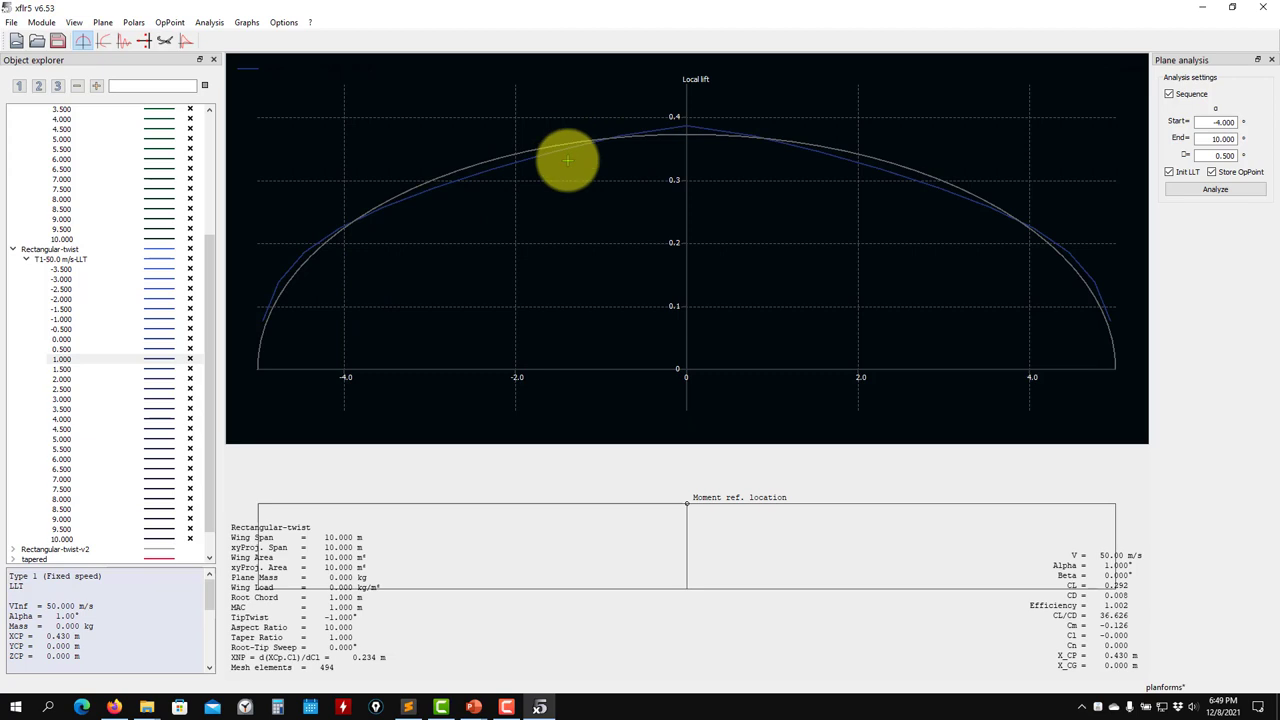
Expand the Rectangular-twist-v2 results and select that plane
scroll(73, 309, down, 1)
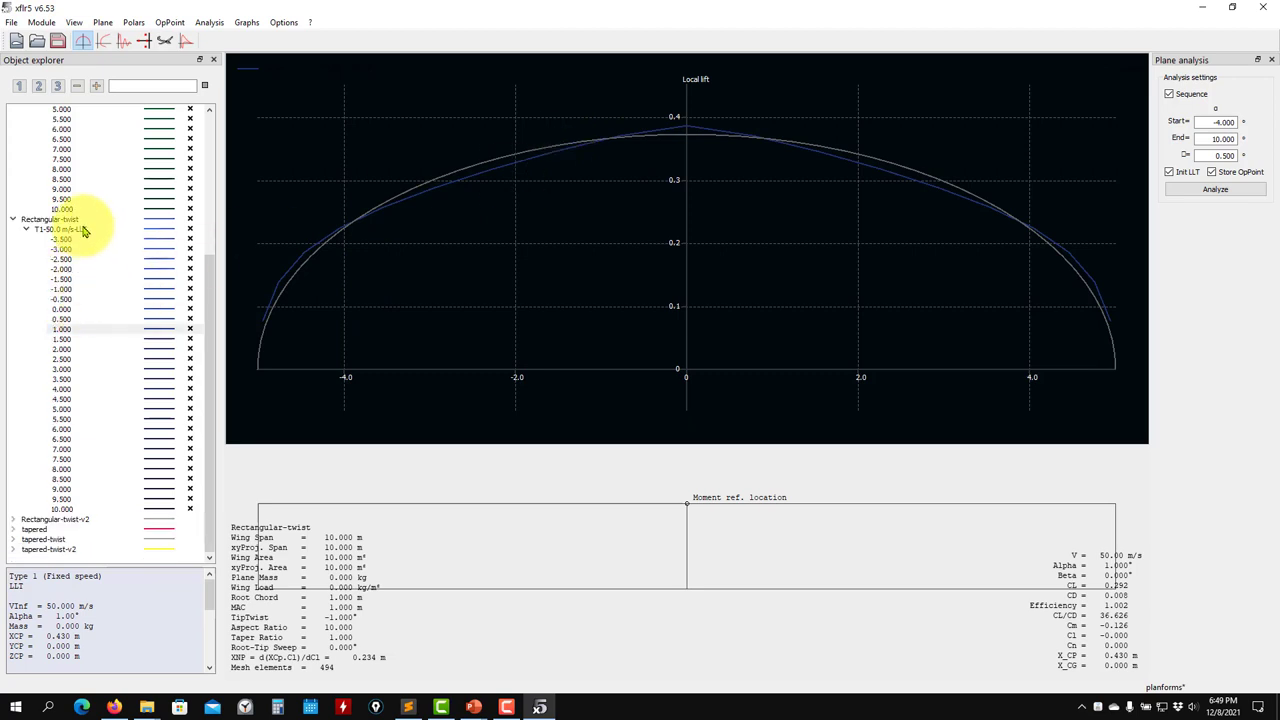
click(24, 520)
scroll(58, 500, down, 1)
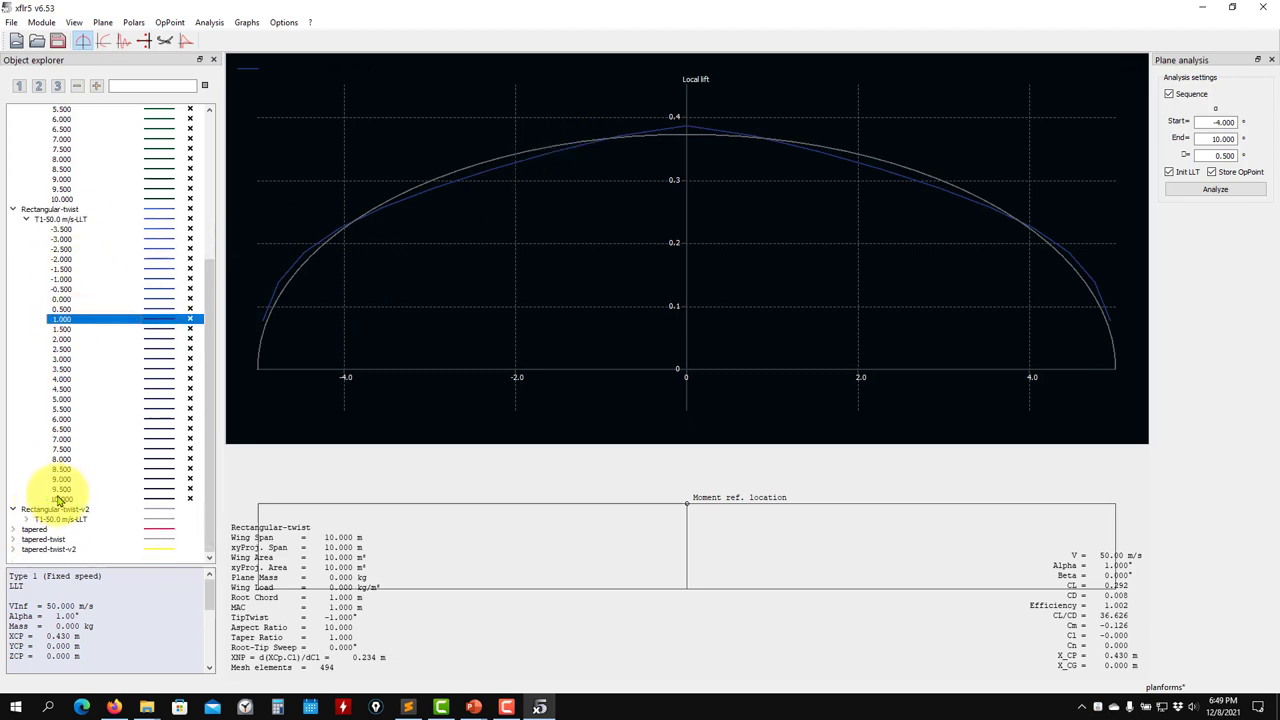
click(60, 510)
Preview the Rectangular-twist-v2 wing geometry in 3-D, then display the Rectangular-twist 1° curve
right_click(66, 512)
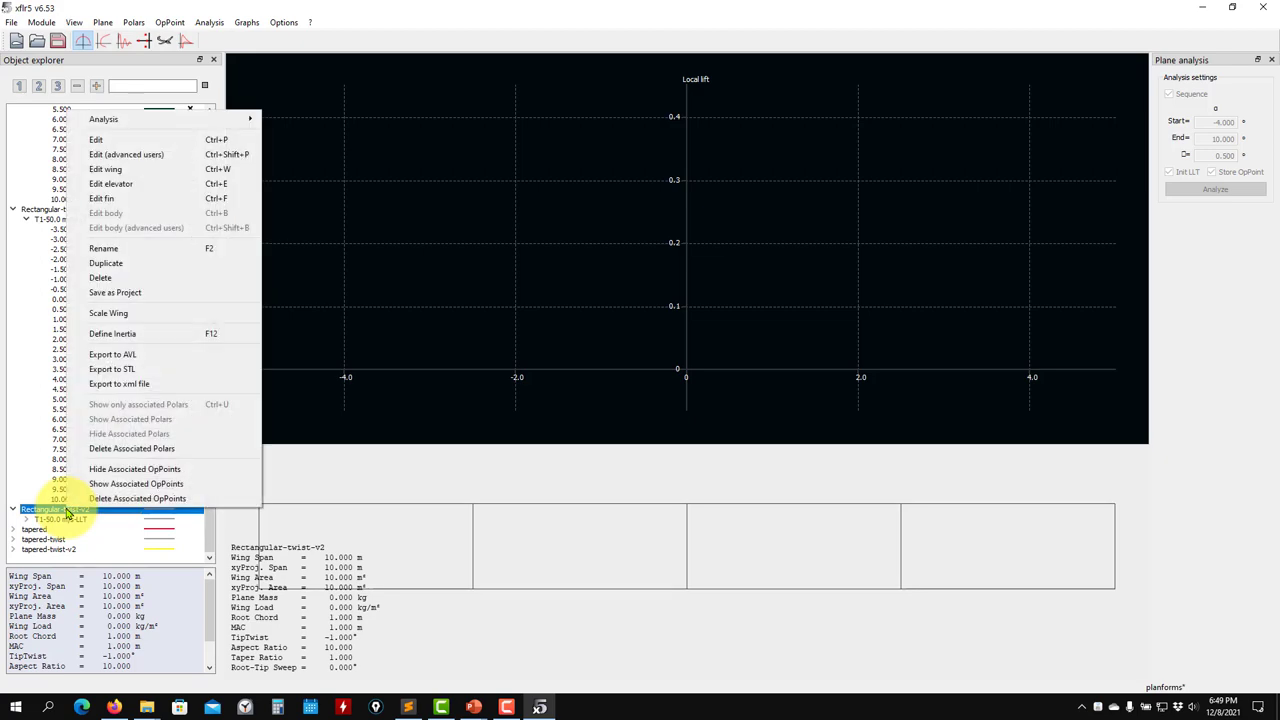
click(135, 175)
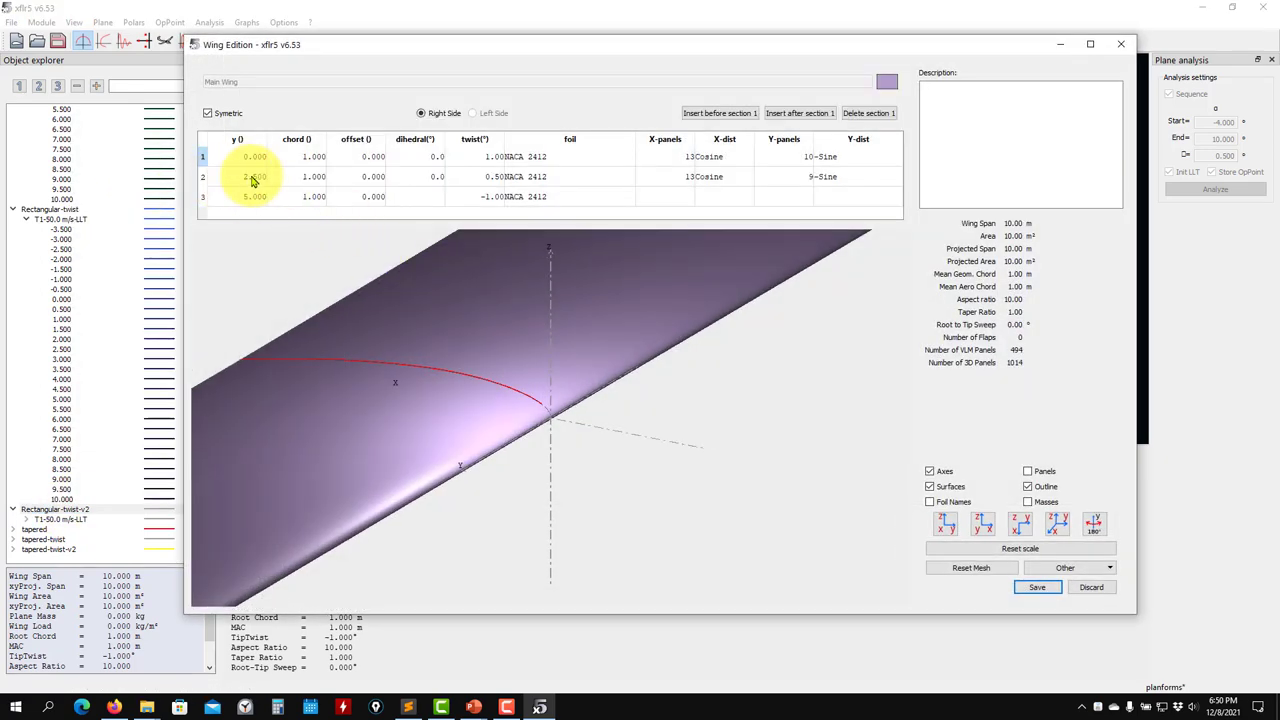
drag(314, 270, 480, 436)
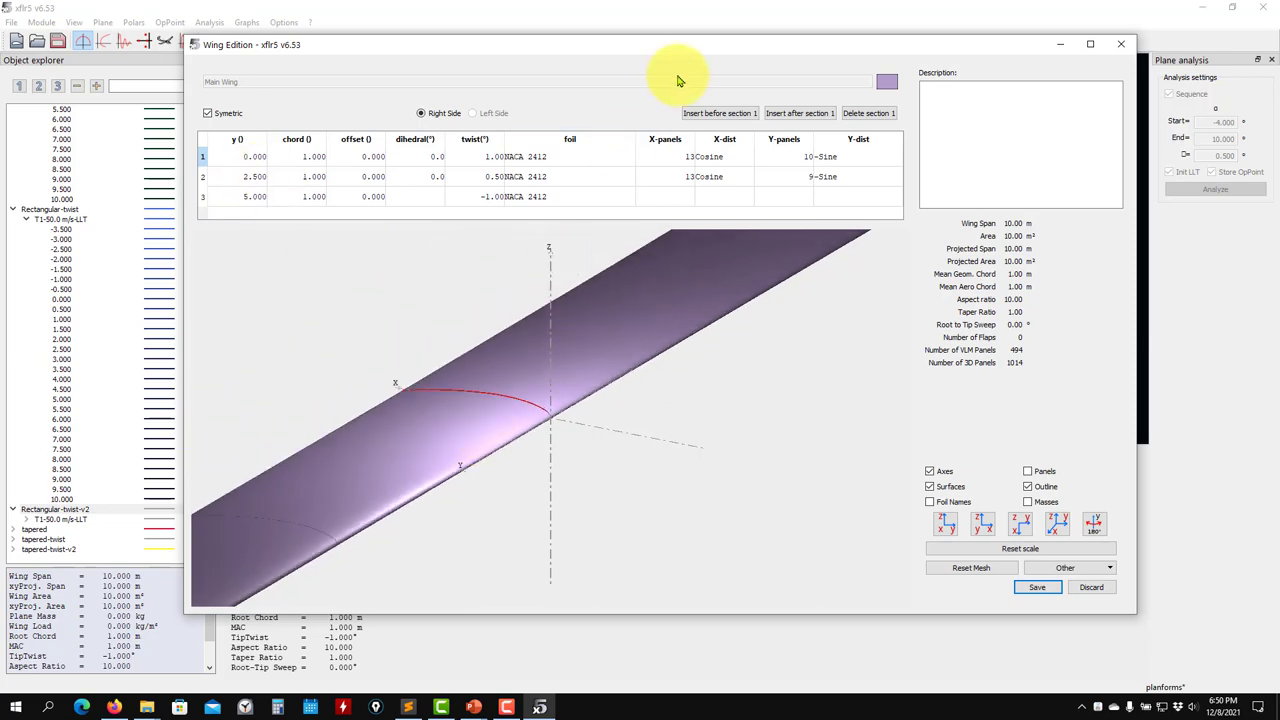
click(1121, 44)
click(62, 319)
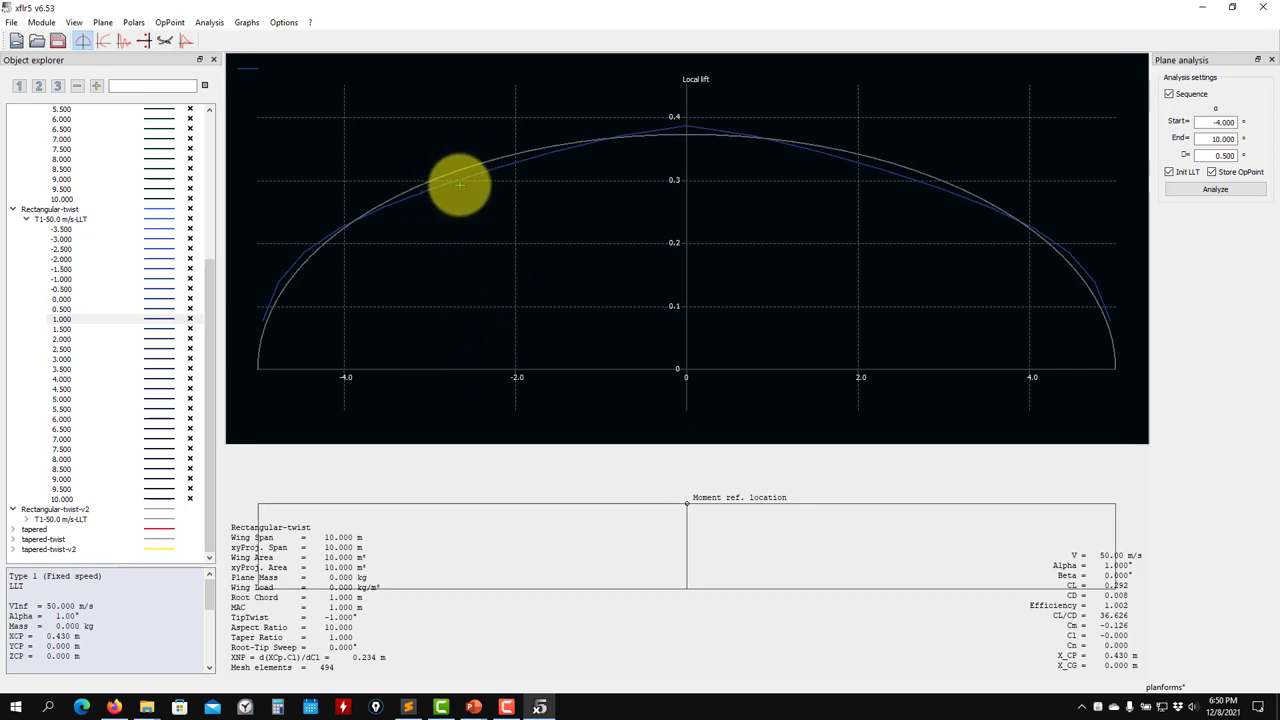
Edit Rectangular-twist-v2's twist to 1.00° root, 0.50° at 2.5 m, -1.00° tip, and save
click(63, 509)
right_click(63, 509)
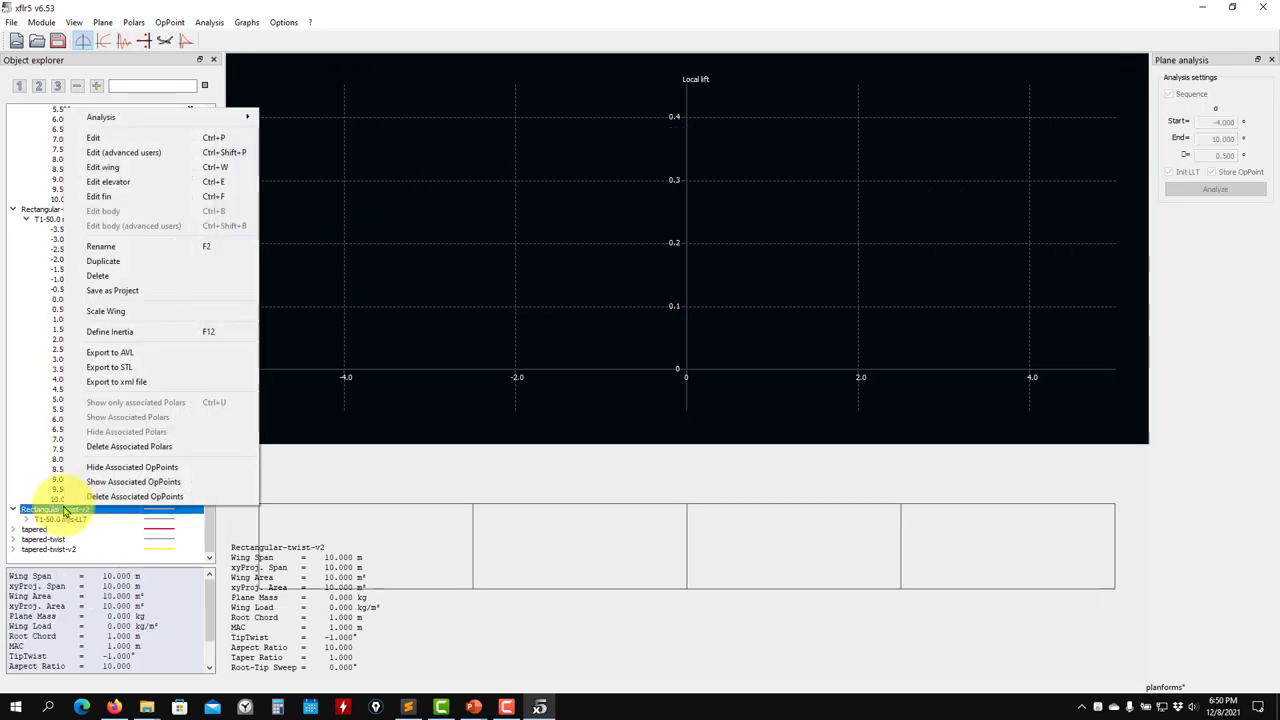
click(120, 167)
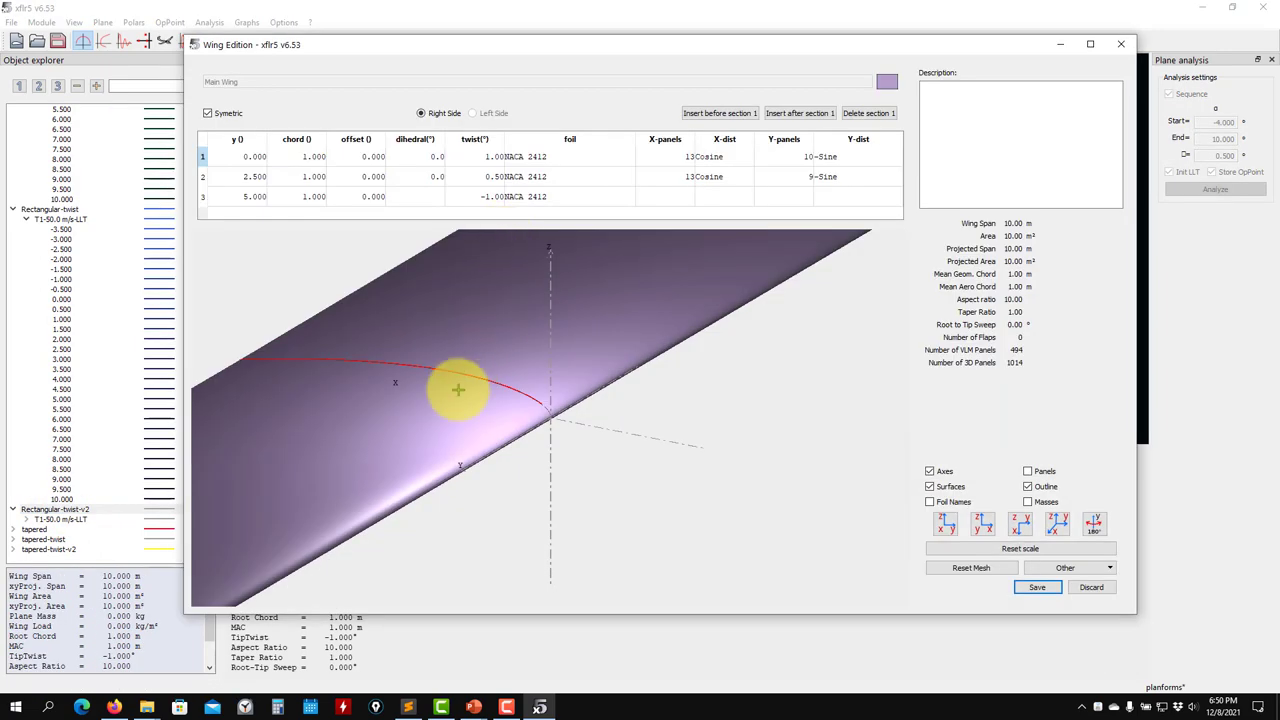
drag(458, 386, 465, 335)
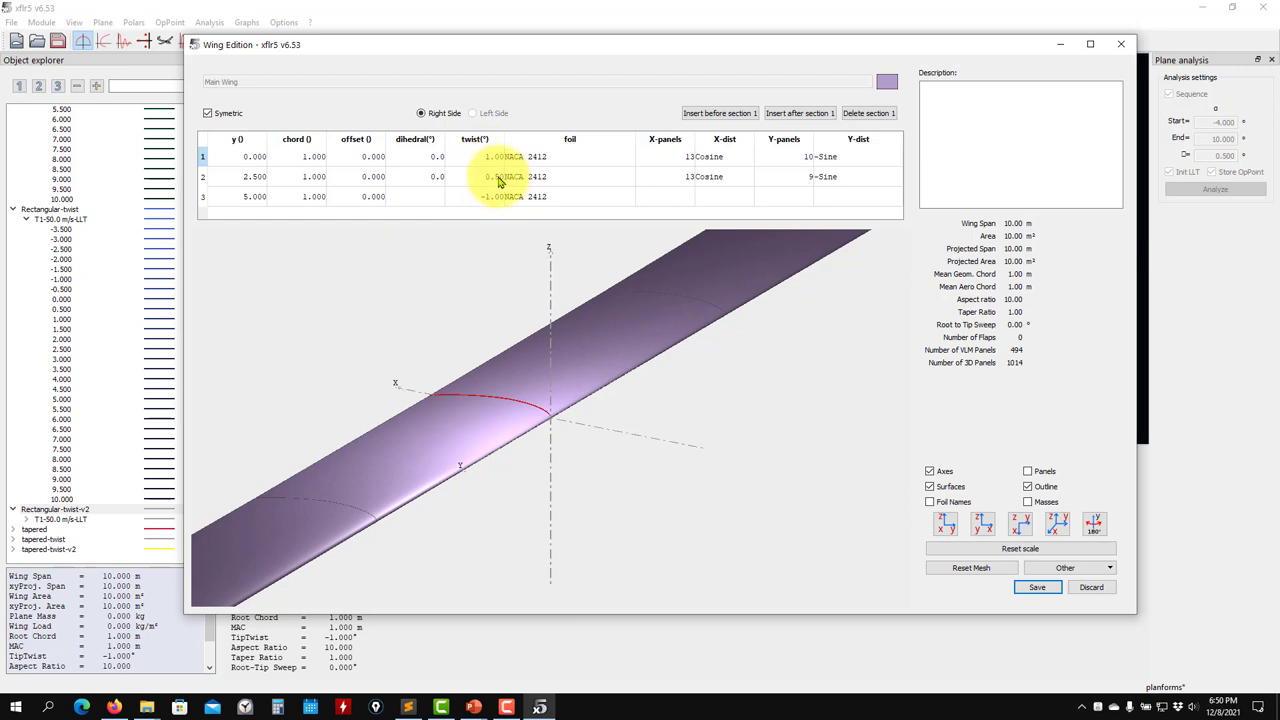
click(500, 391)
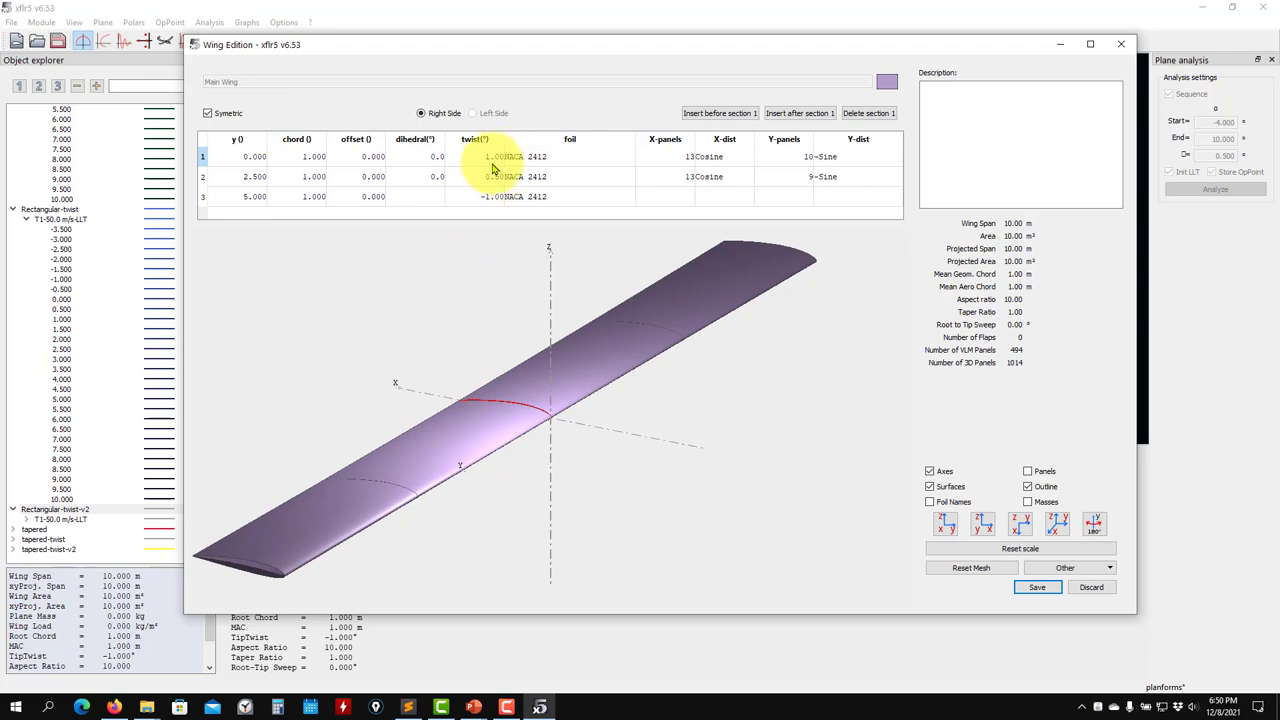
click(1035, 588)
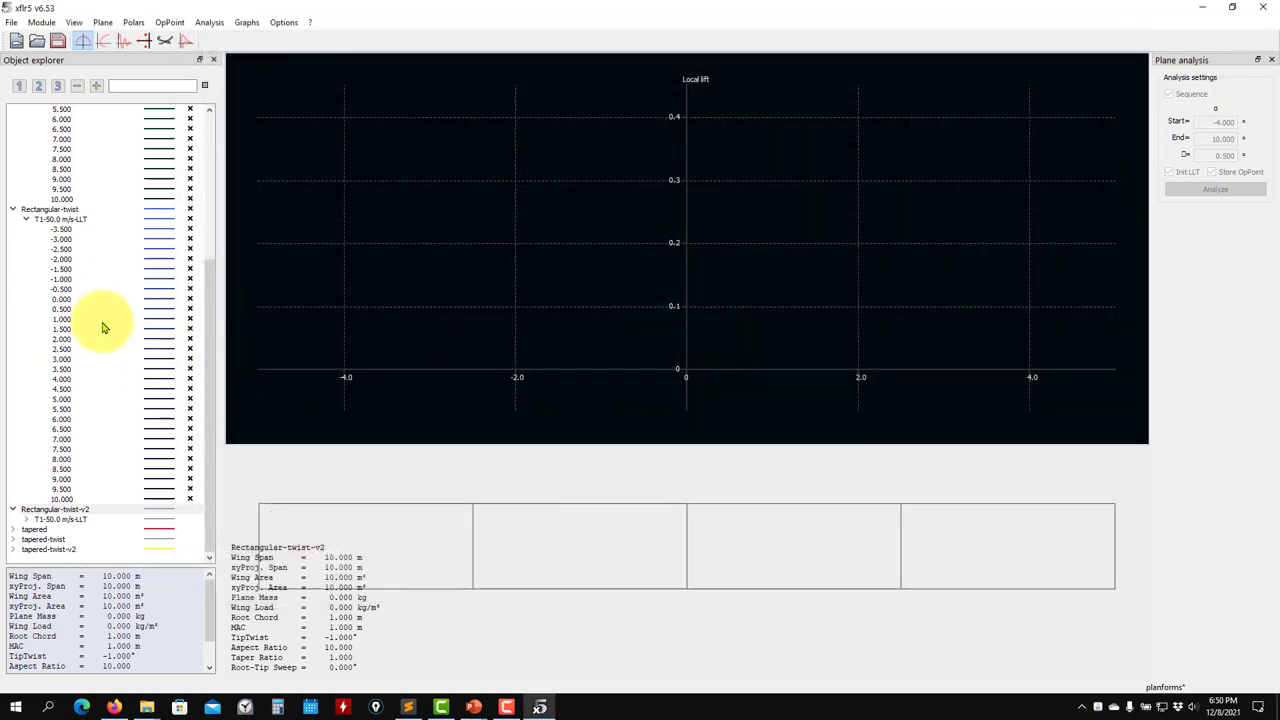
Show Rectangular-twist-v2's 1.000° operating point as a spanwise Cl curve, zoomed and panned into view
click(35, 510)
scroll(77, 480, down, 9)
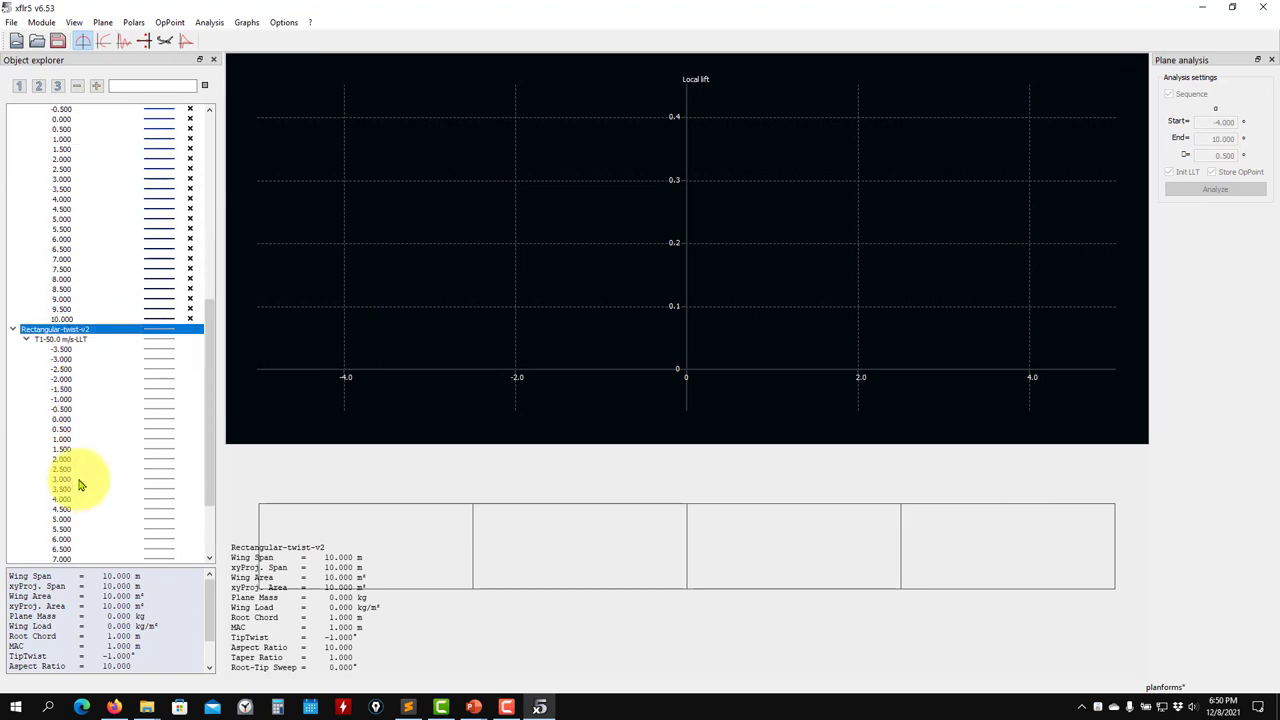
click(72, 350)
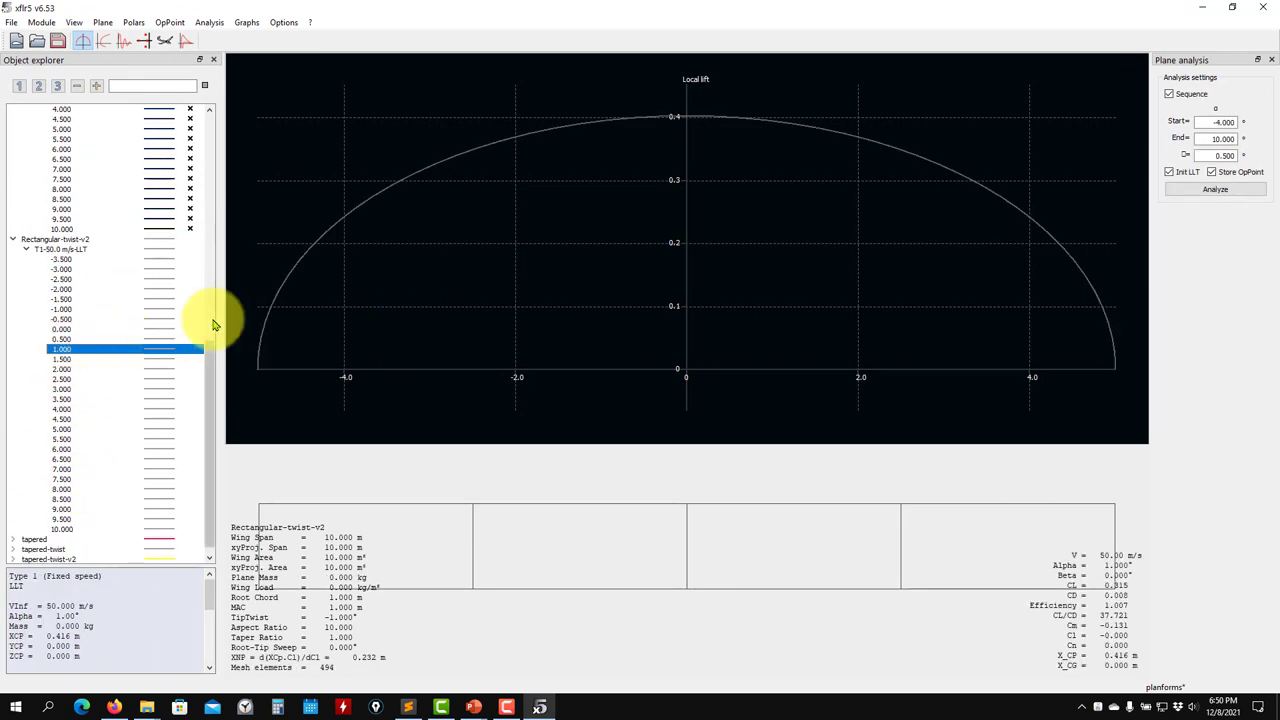
click(190, 242)
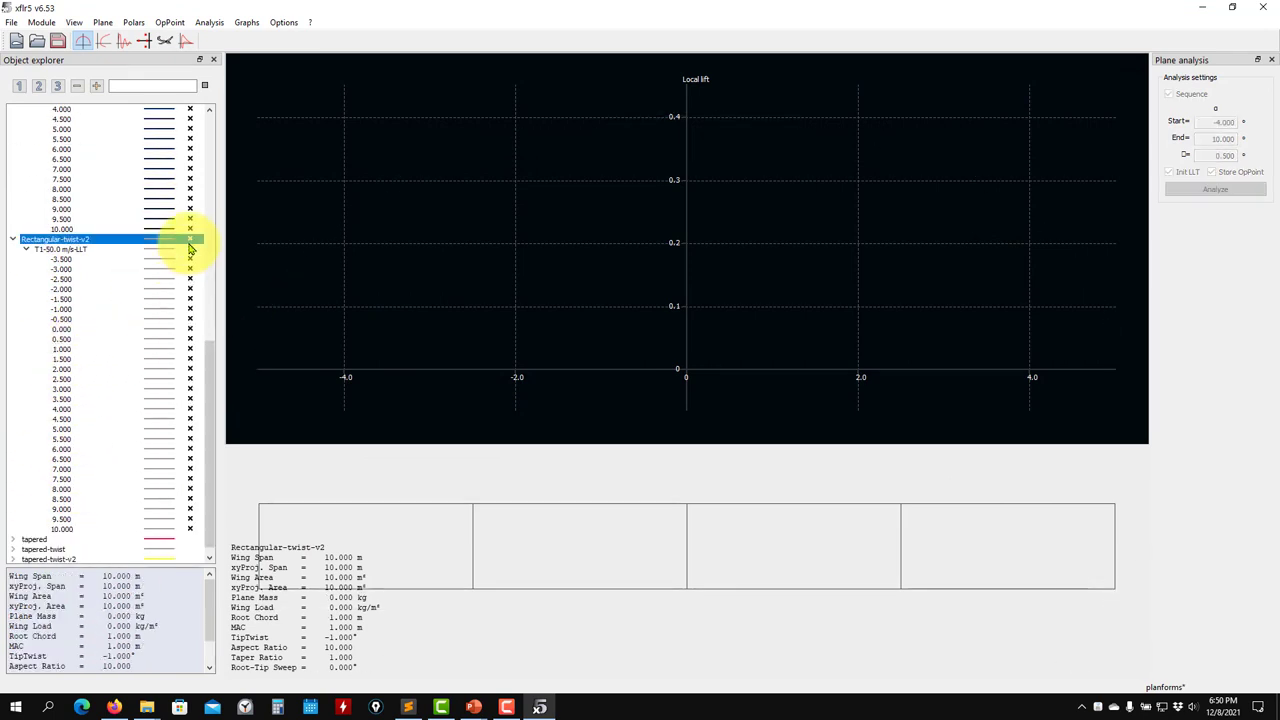
click(78, 349)
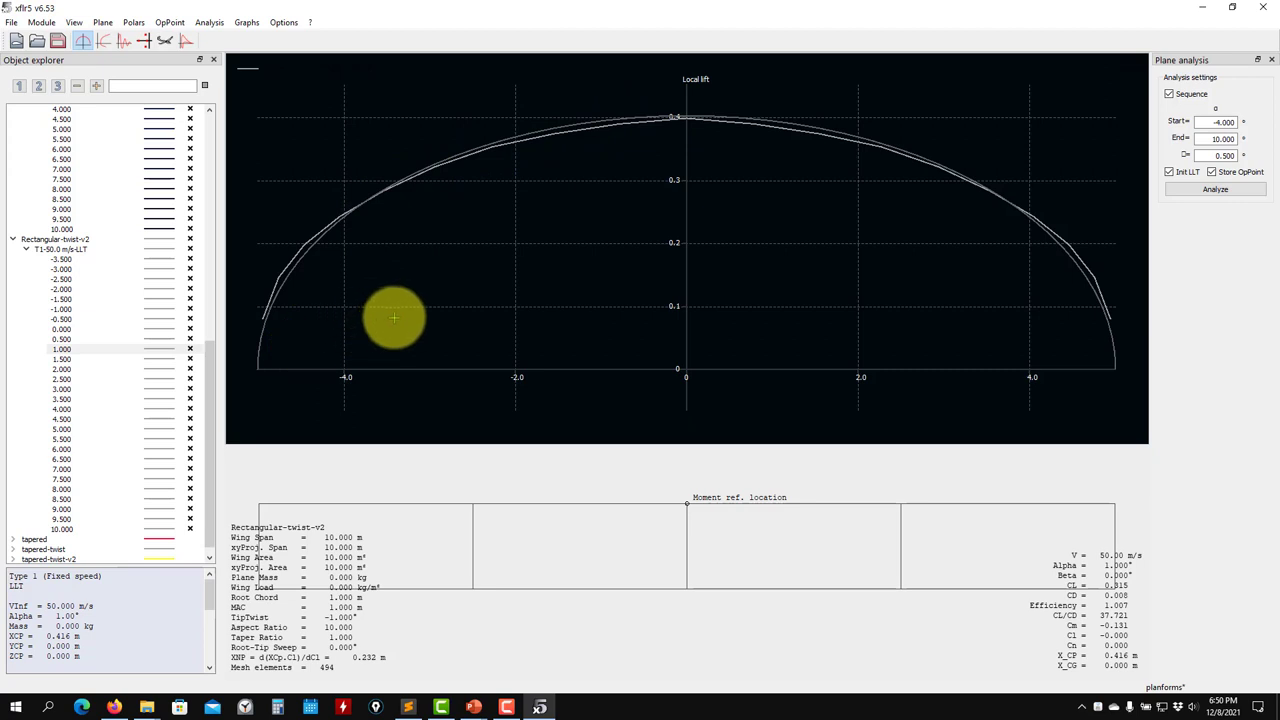
scroll(392, 316, down, 1)
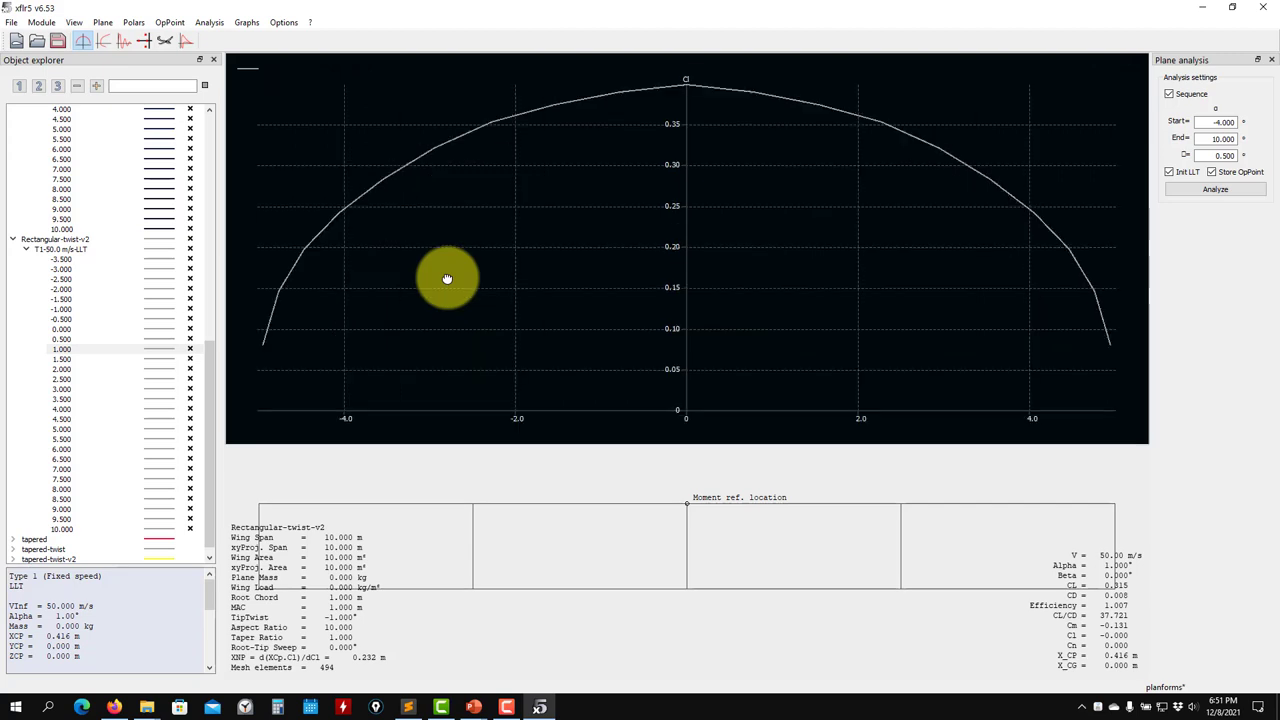
drag(447, 278, 468, 315)
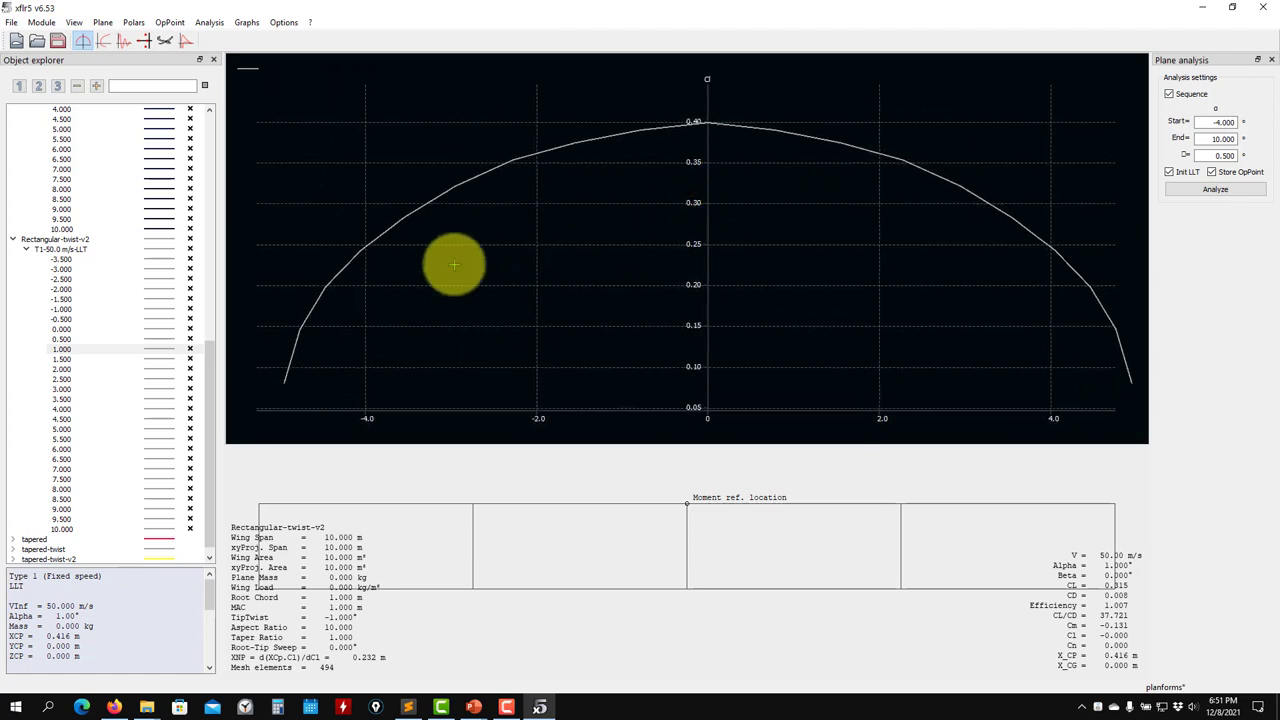
click(208, 20)
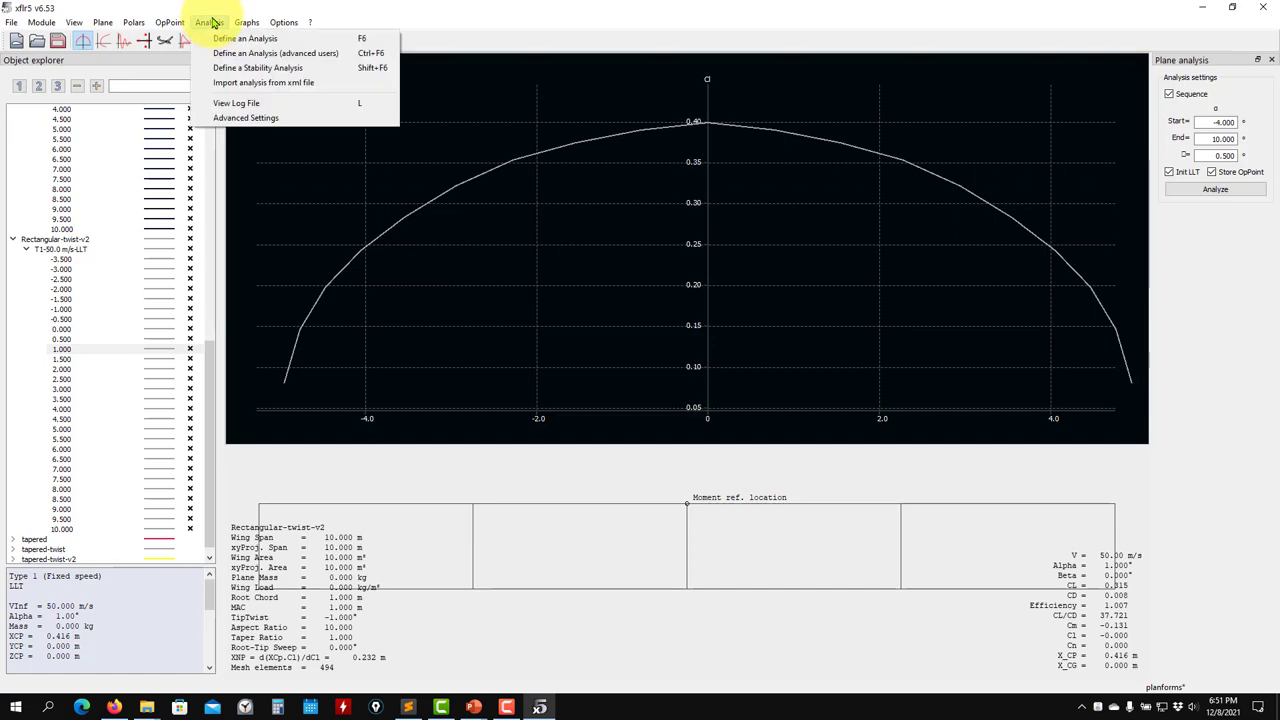
mouse_move(245, 20)
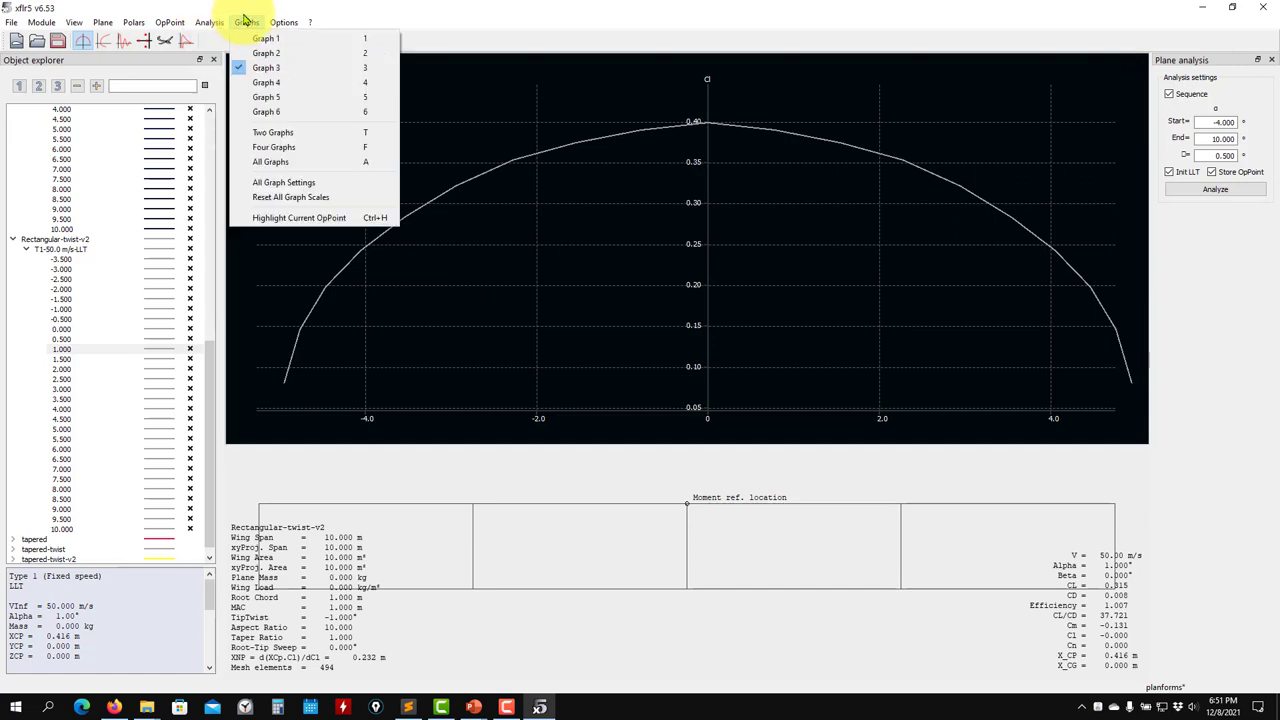
Display all five spanwise graphs and rescale Total Angle so its whole curve fits
click(262, 161)
drag(847, 204, 838, 215)
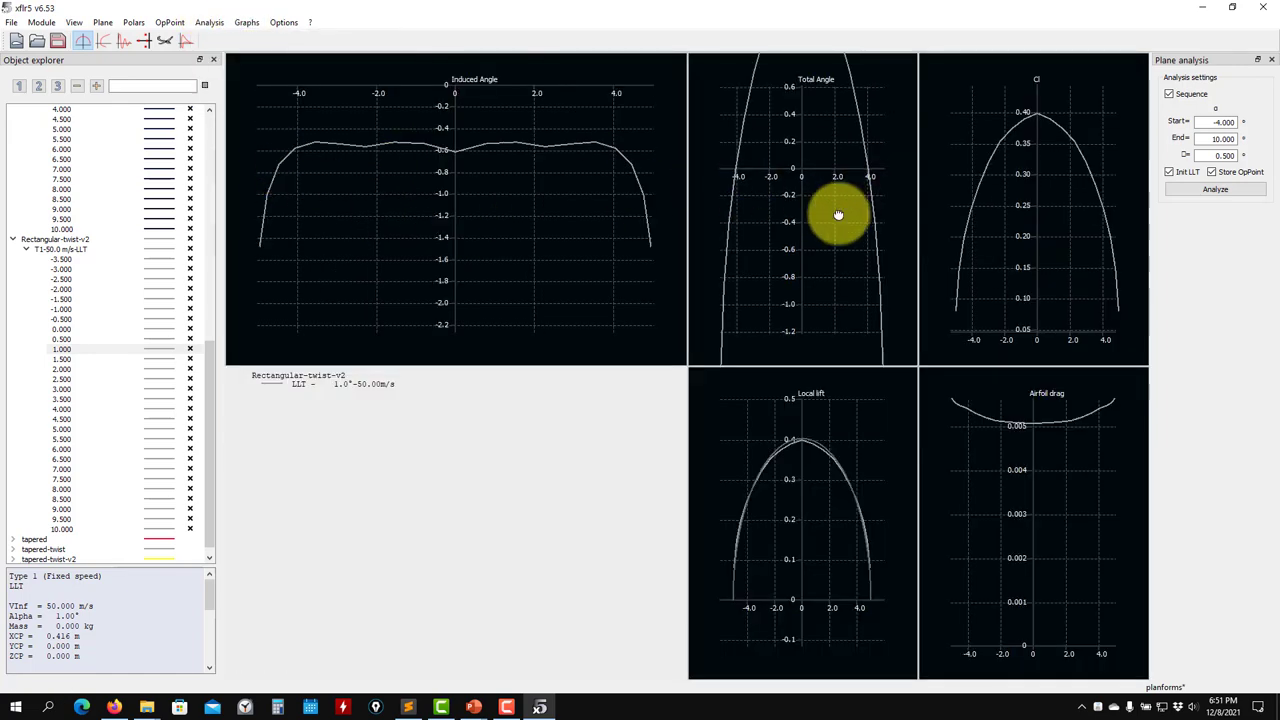
key(r)
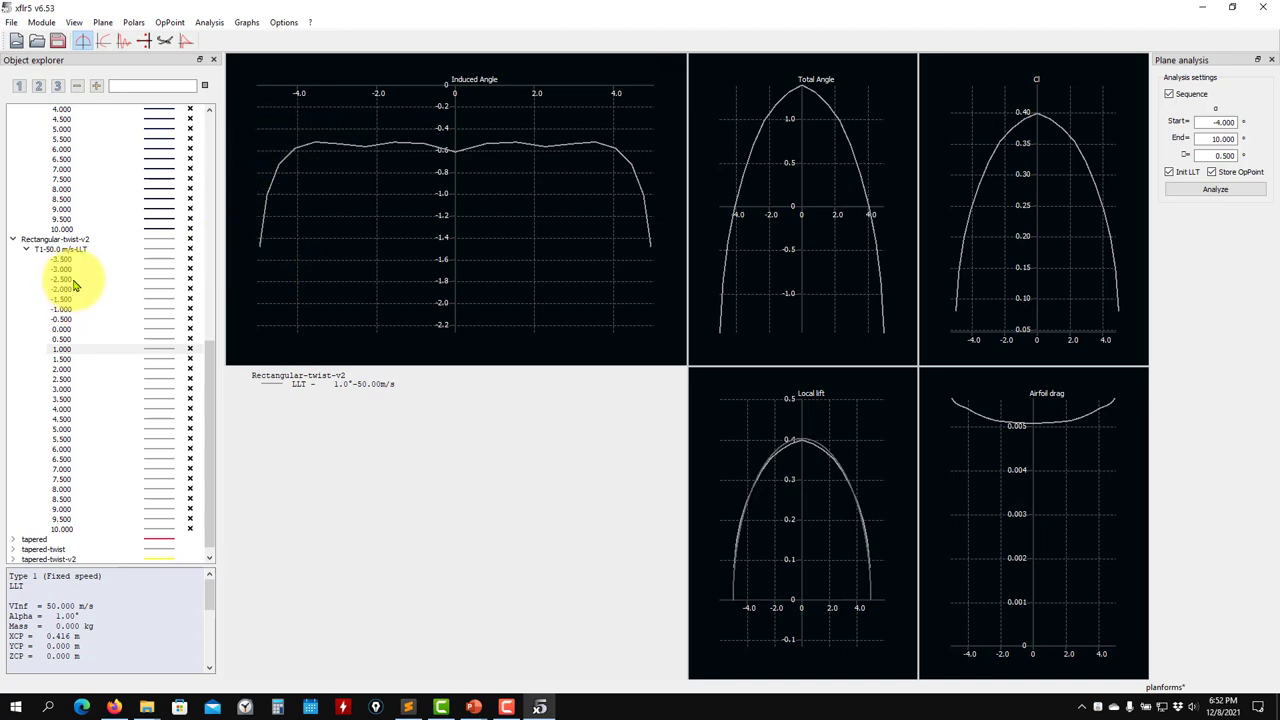
scroll(86, 229, up, 7)
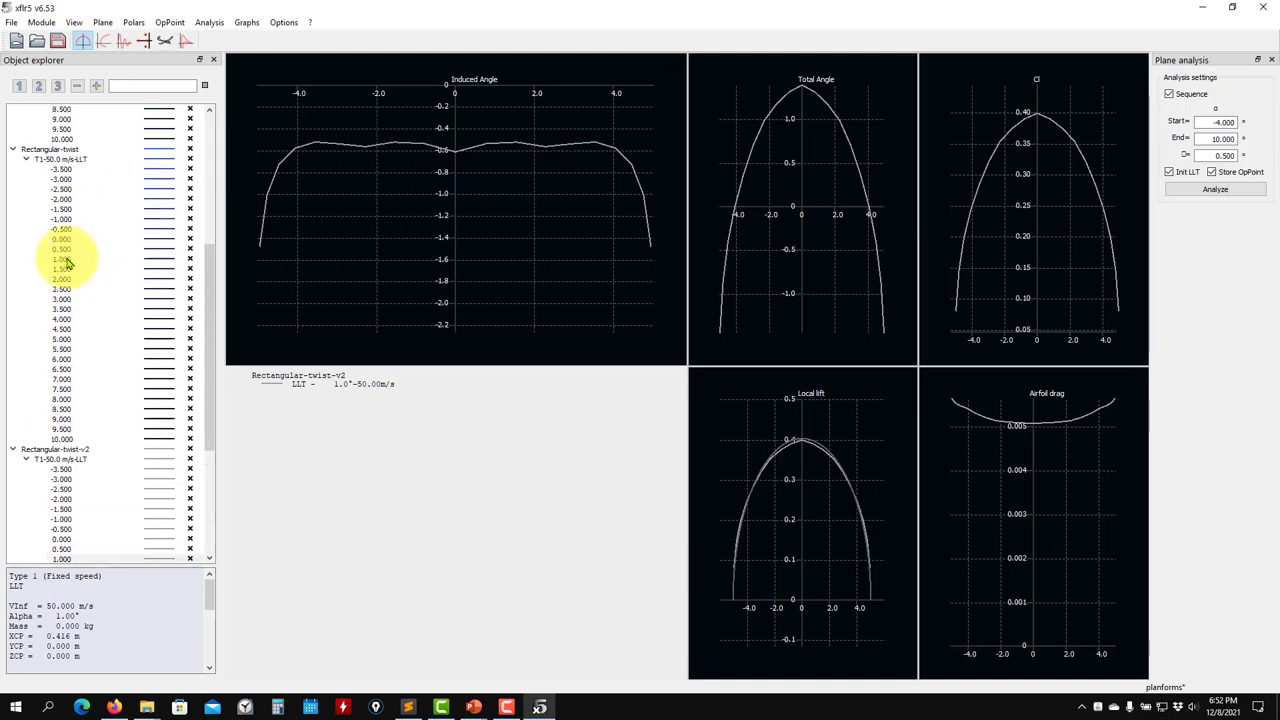
click(67, 262)
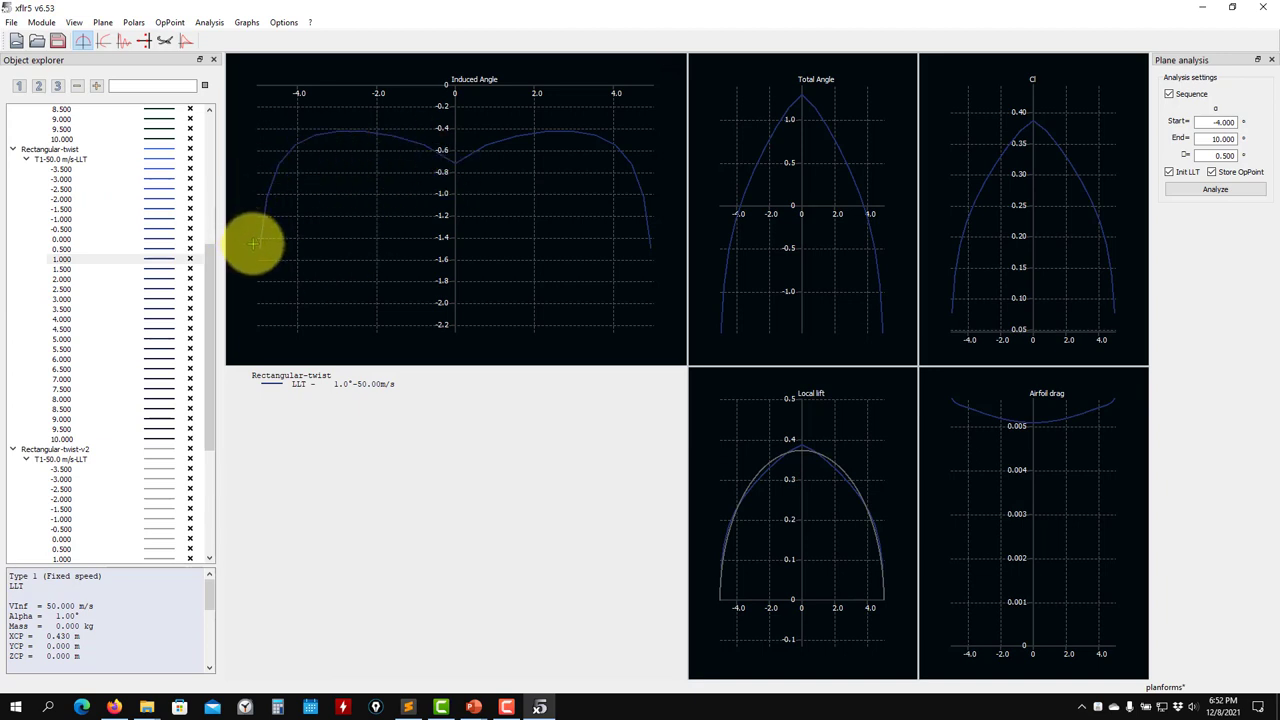
scroll(92, 318, down, 7)
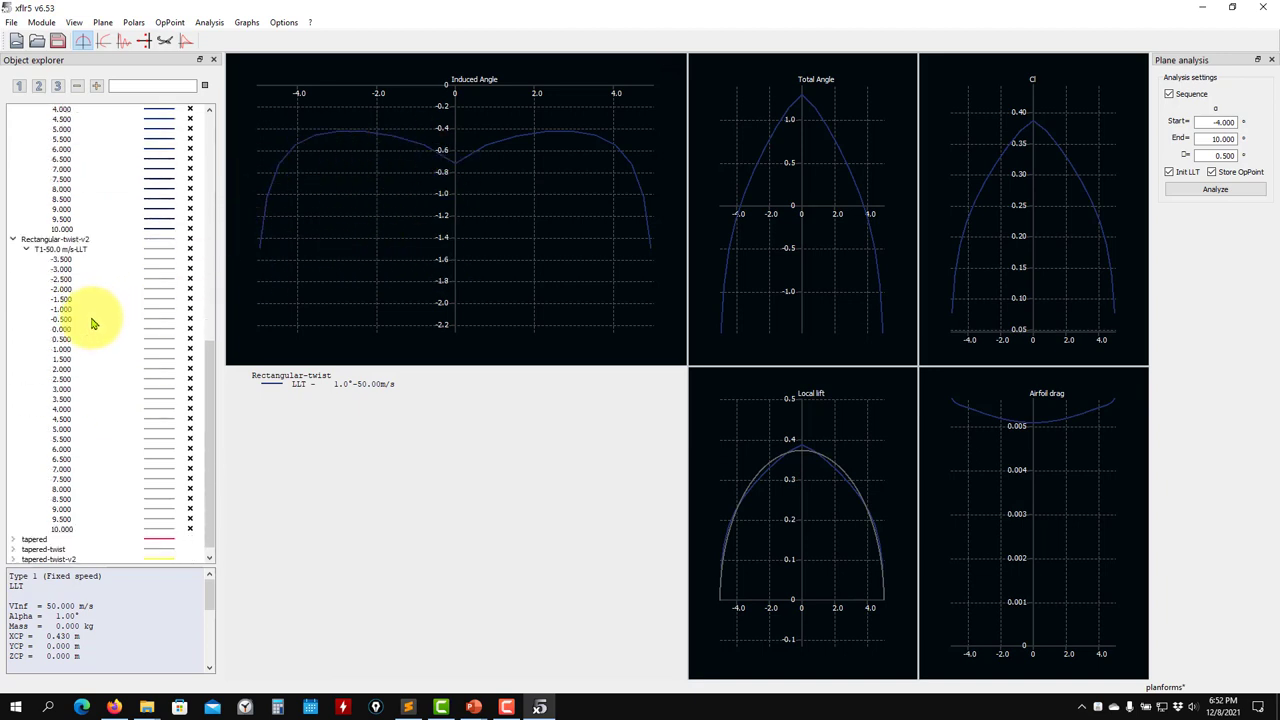
click(62, 349)
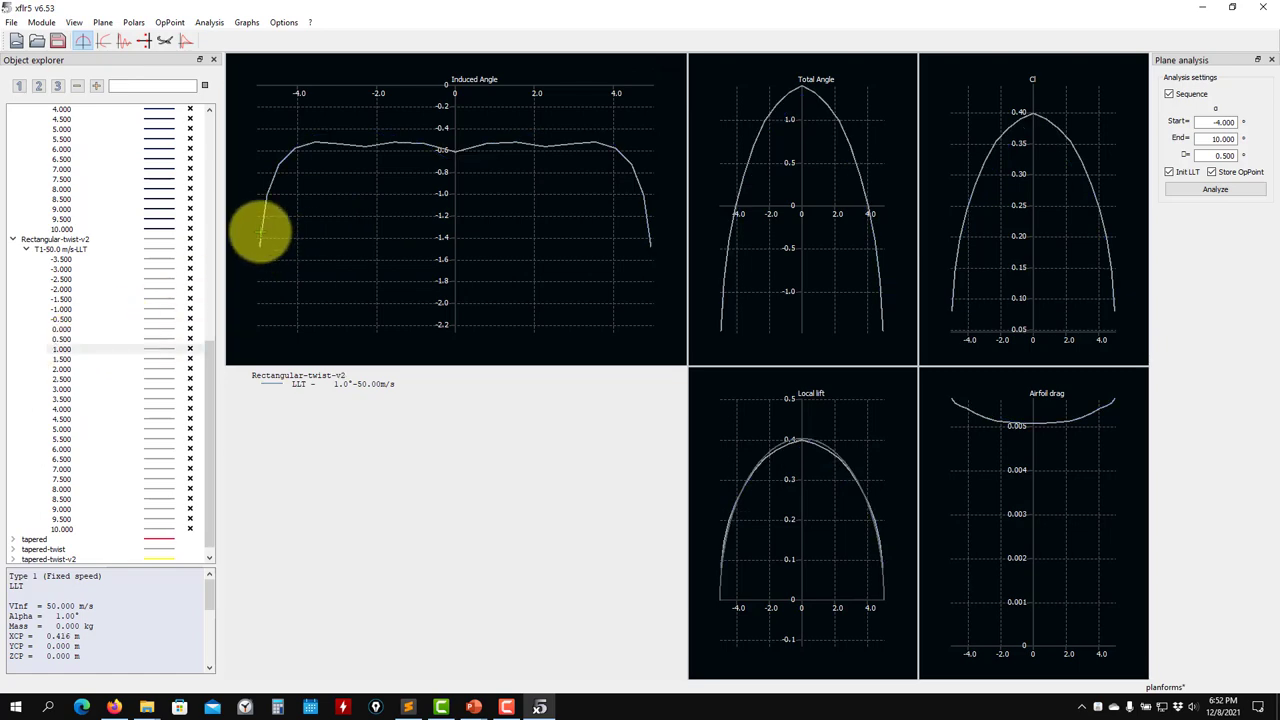
scroll(87, 275, up, 15)
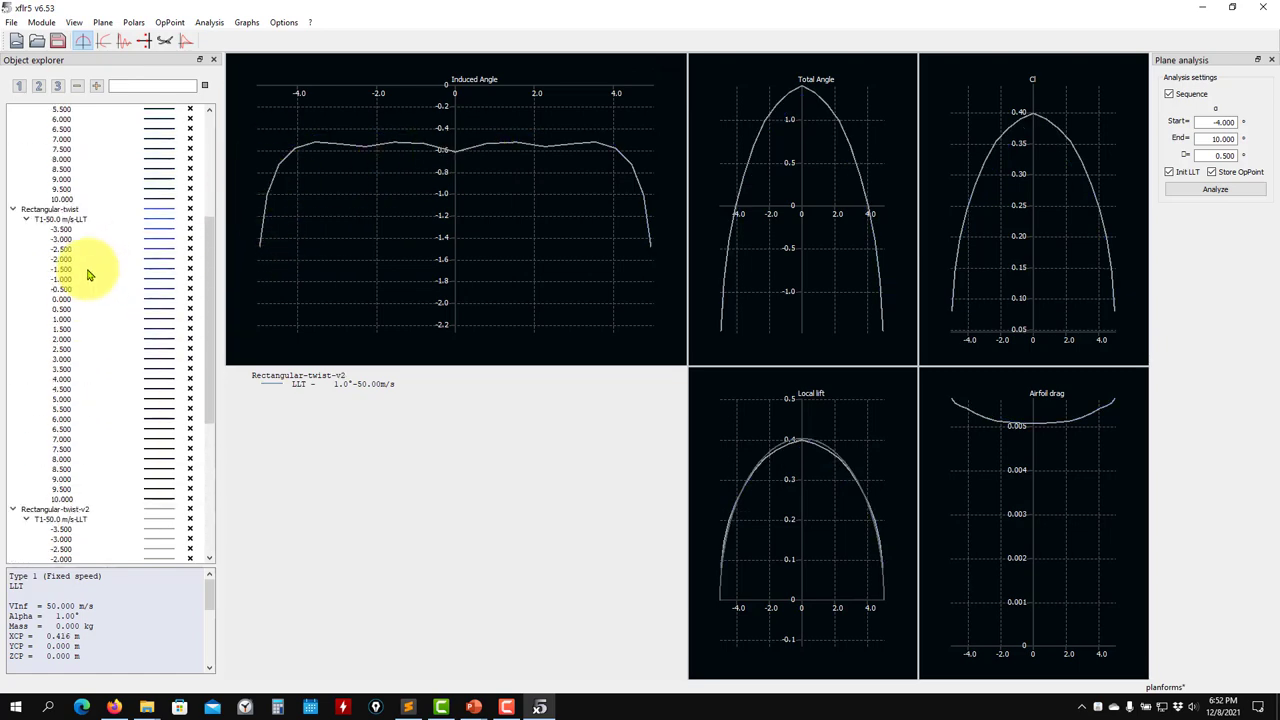
click(66, 230)
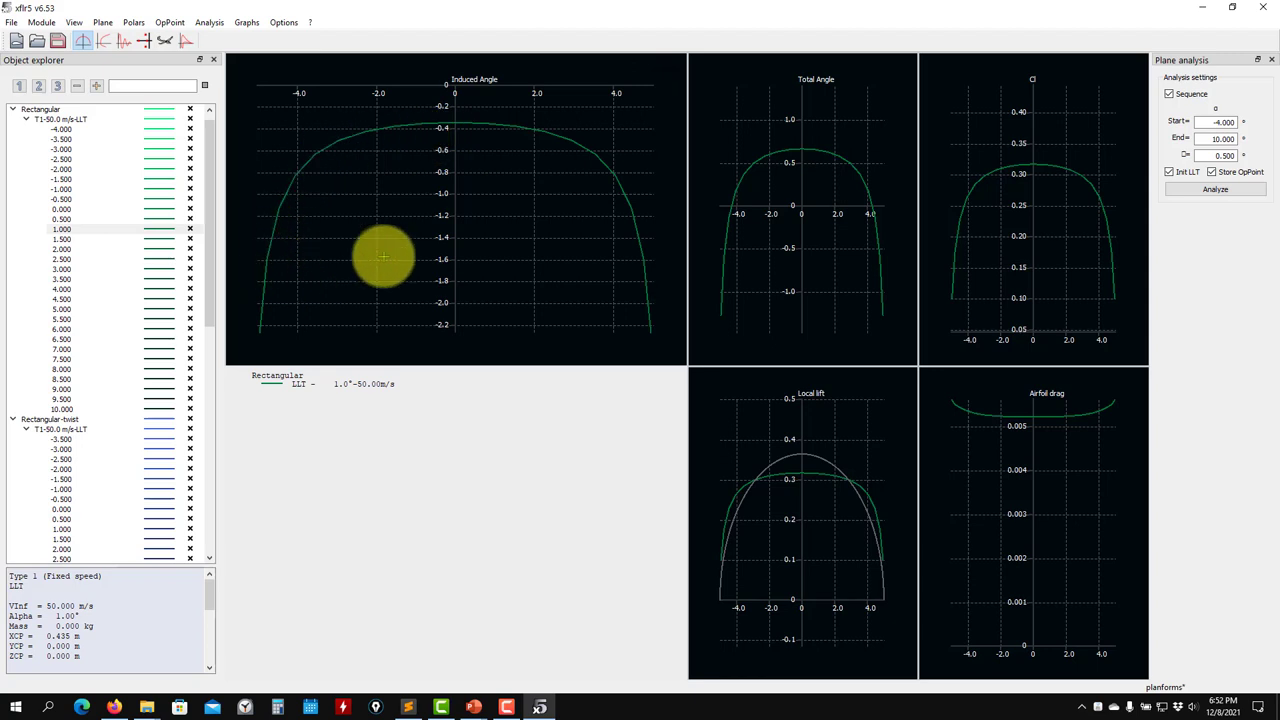
scroll(100, 223, down, 2)
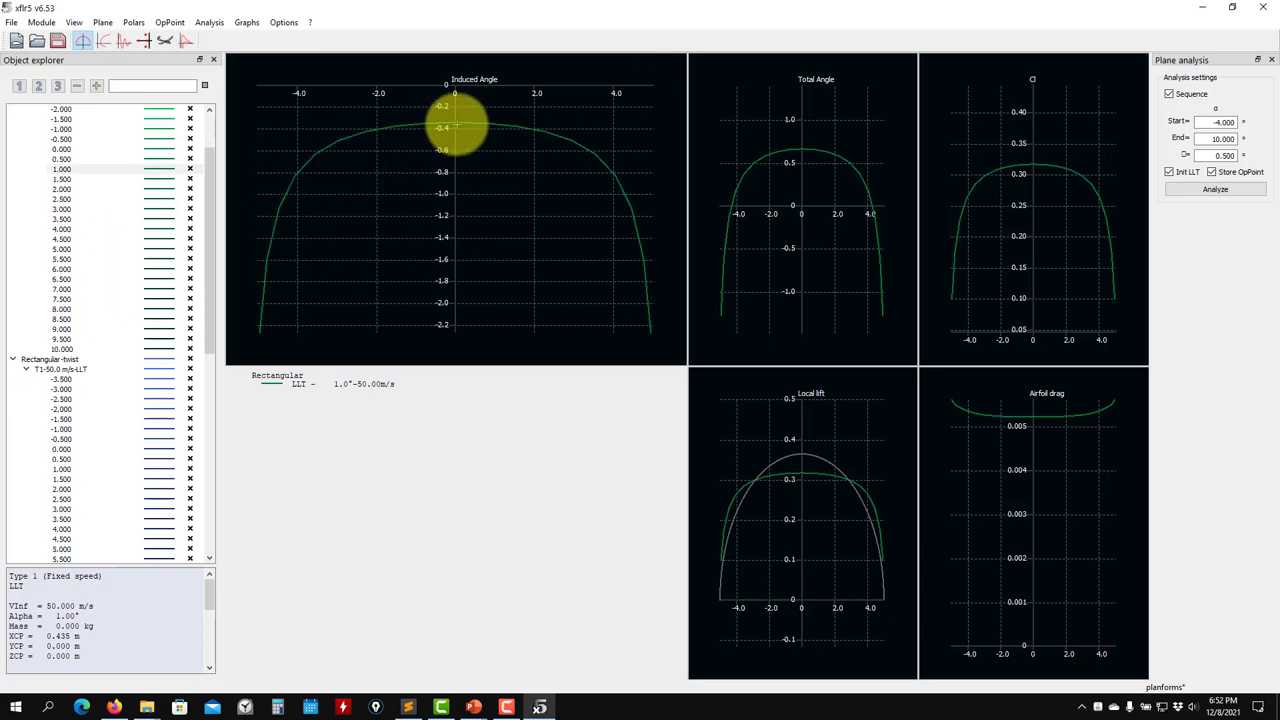
scroll(105, 320, down, 5)
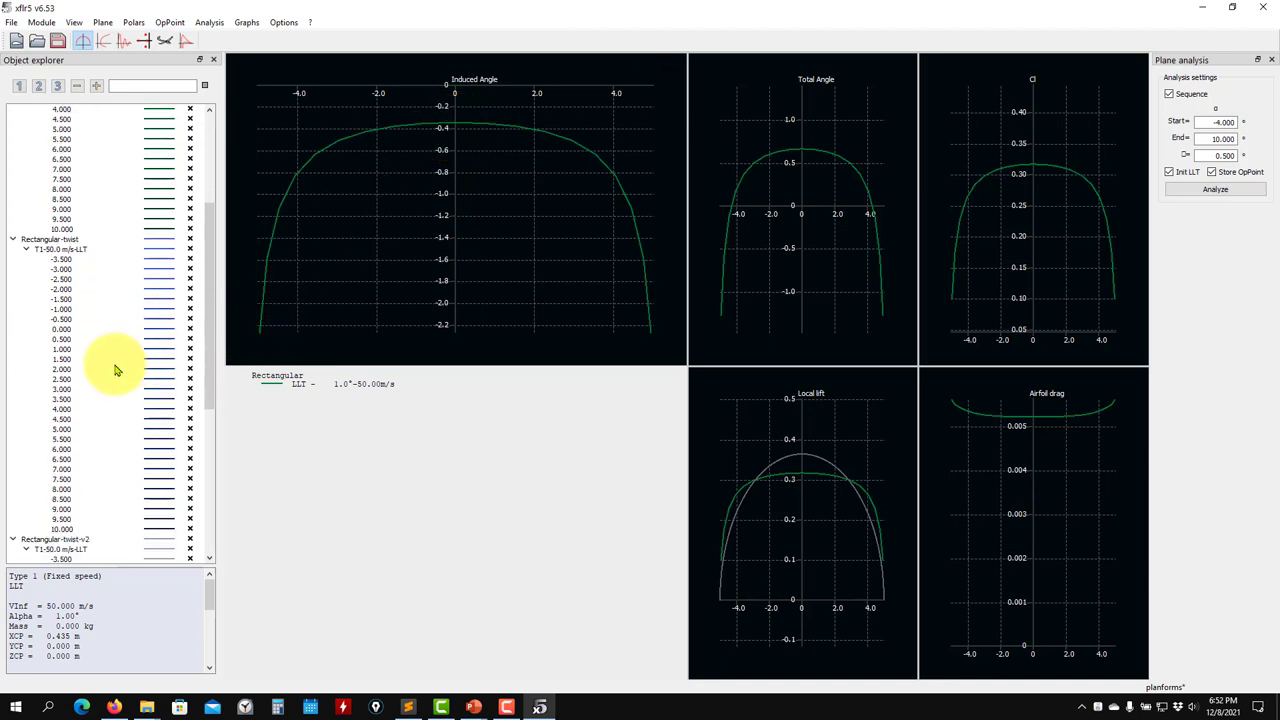
click(62, 319)
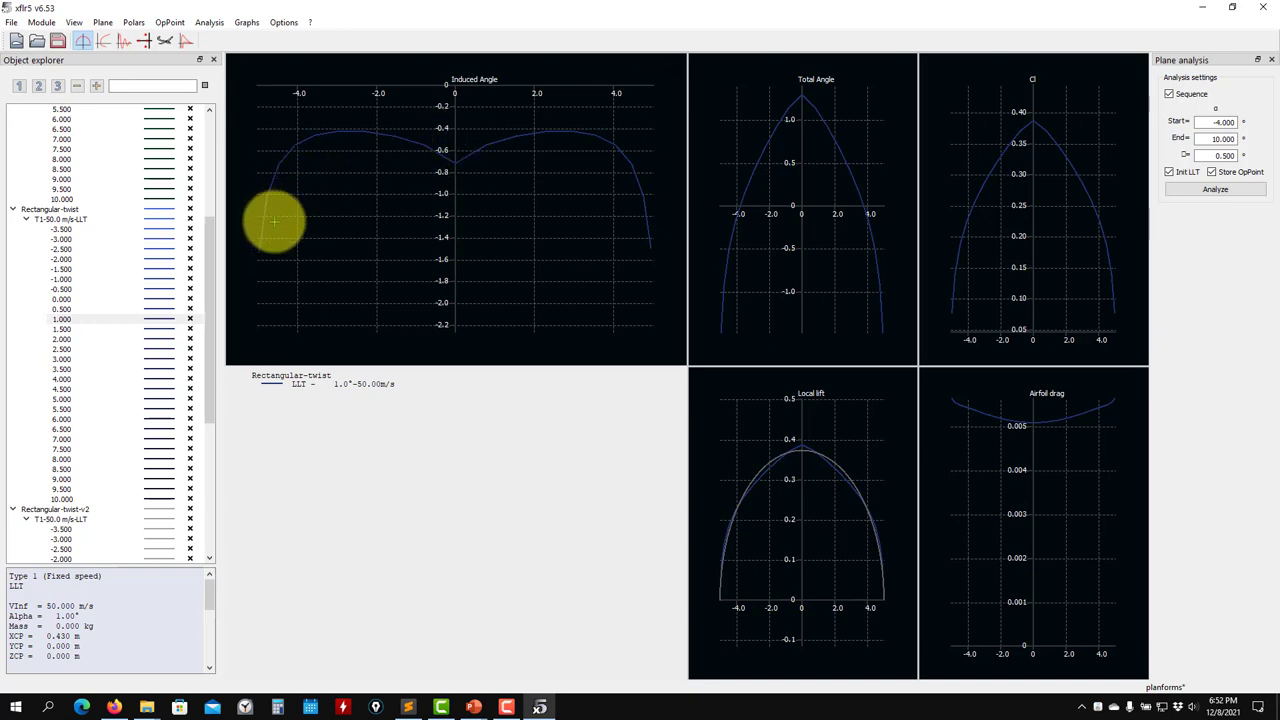
scroll(117, 470, down, 2)
scroll(117, 470, down, 3)
click(78, 468)
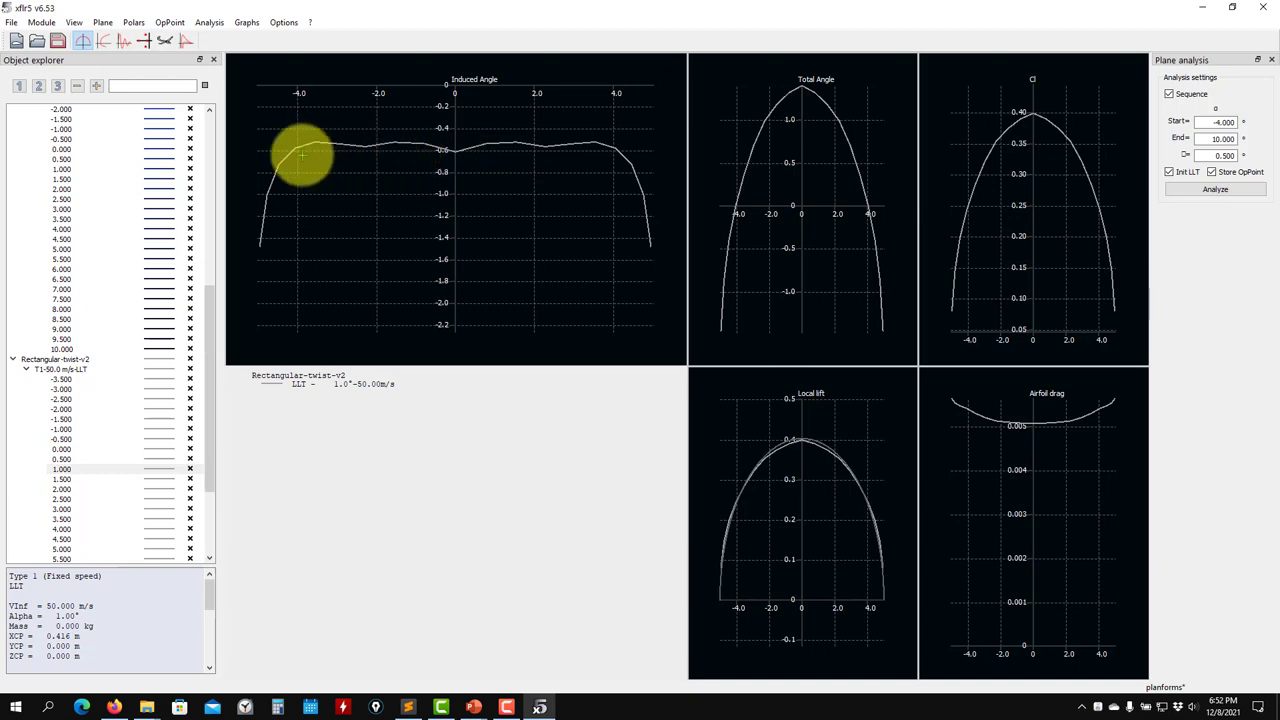
scroll(83, 200, up, 9)
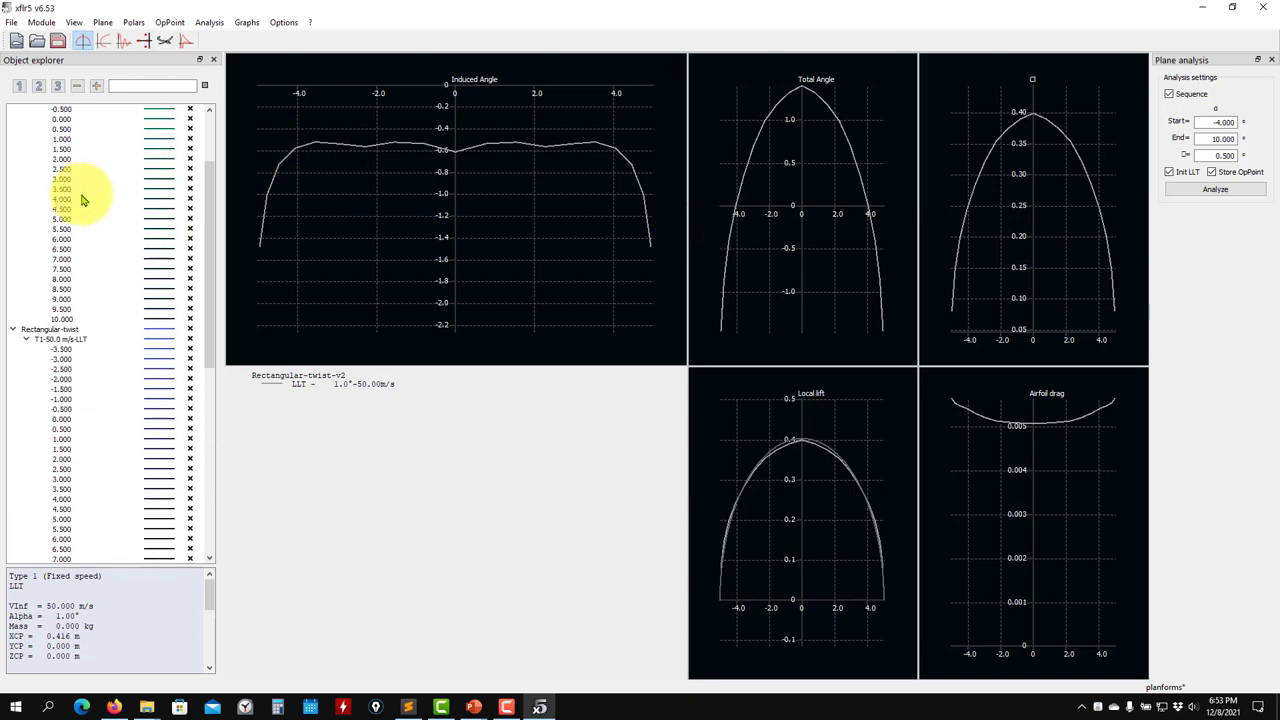
scroll(83, 200, up, 4)
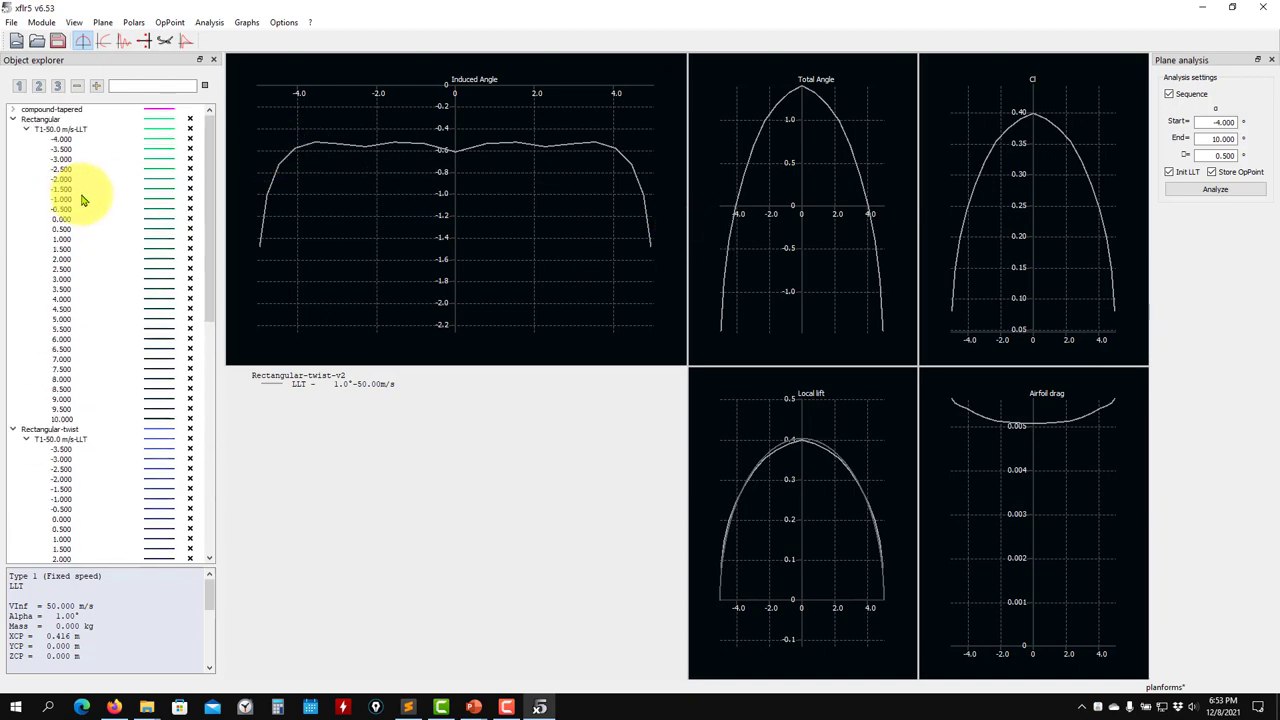
Select the Rectangular T1-50.0 m/s-LLT polar, then browse Explorer up to aerodynamics_course_UNIGE
click(74, 131)
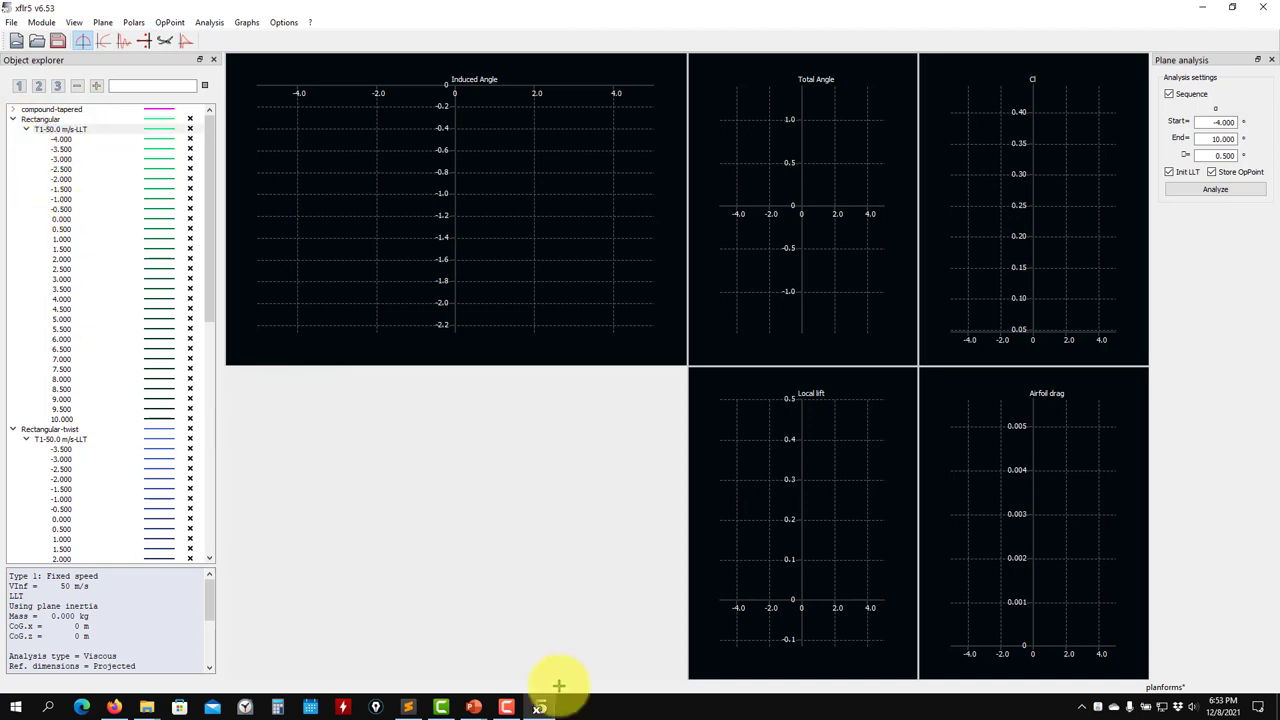
mouse_move(150, 700)
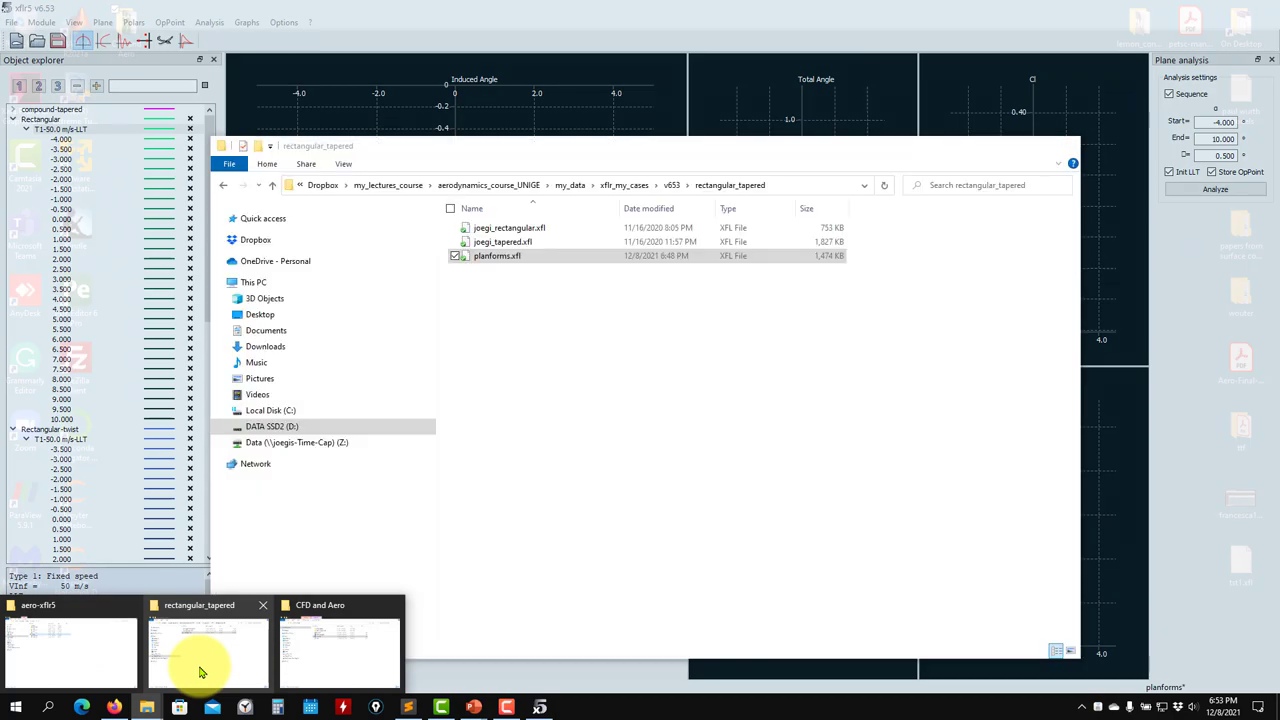
click(199, 672)
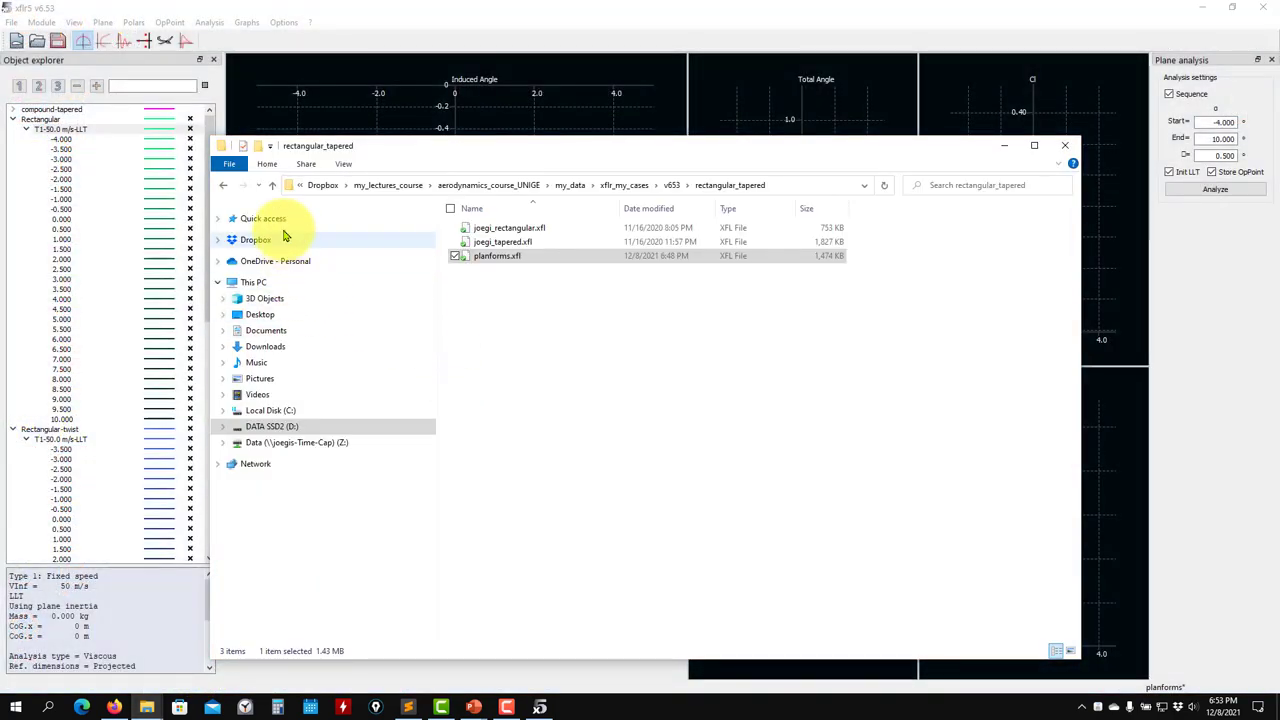
click(274, 187)
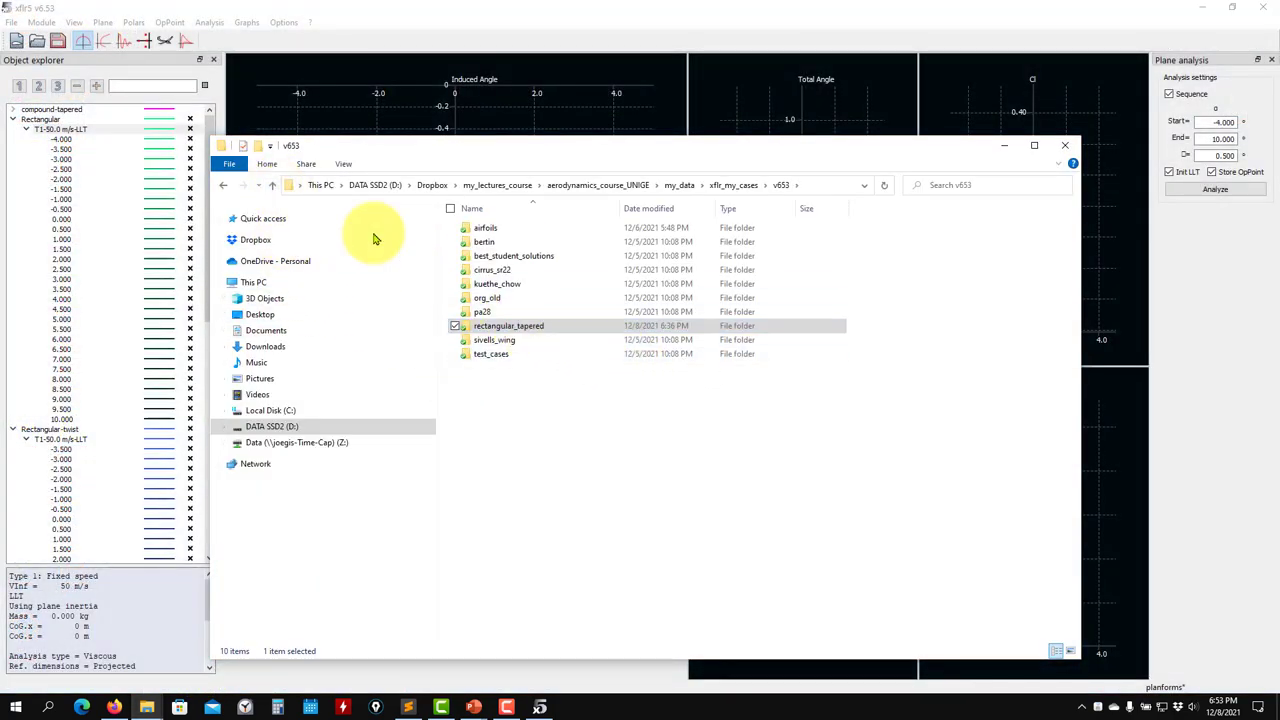
click(276, 188)
click(277, 188)
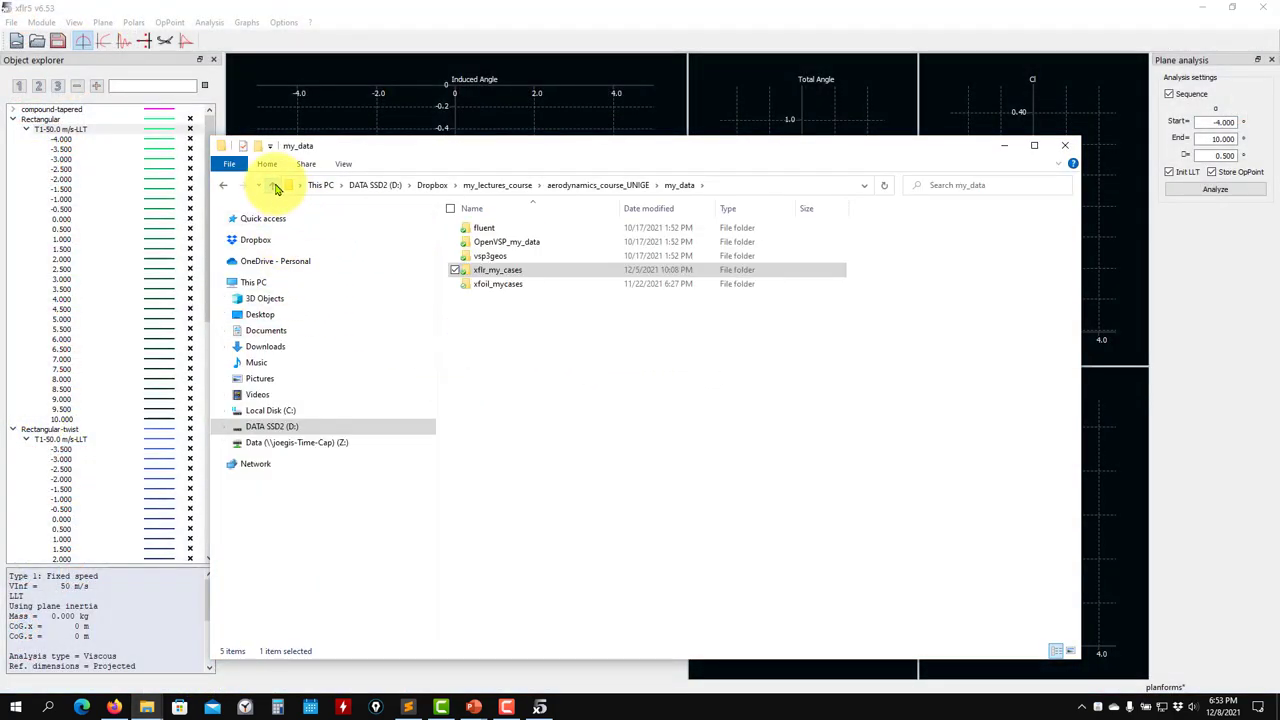
click(277, 188)
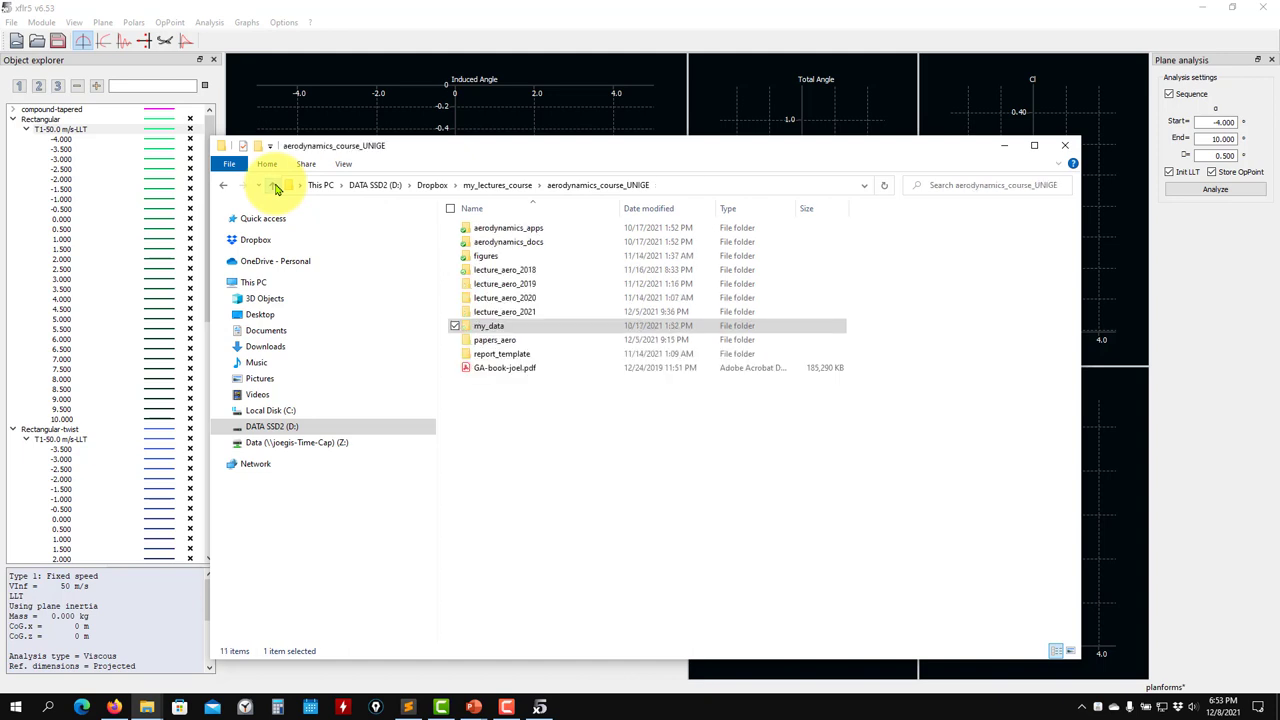
Locate aero2-exercise.pptx in lecture_aero_2021 > lecture2 > slides, then minimize Explorer
double_click(520, 311)
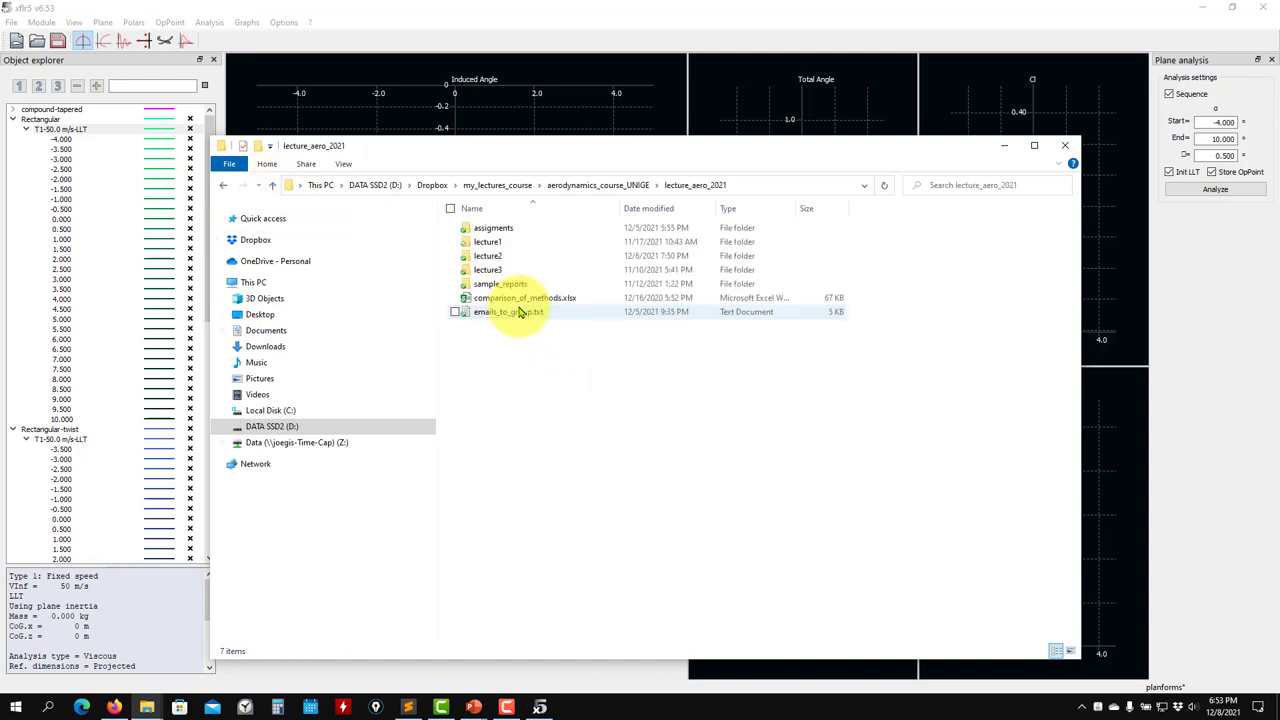
double_click(488, 257)
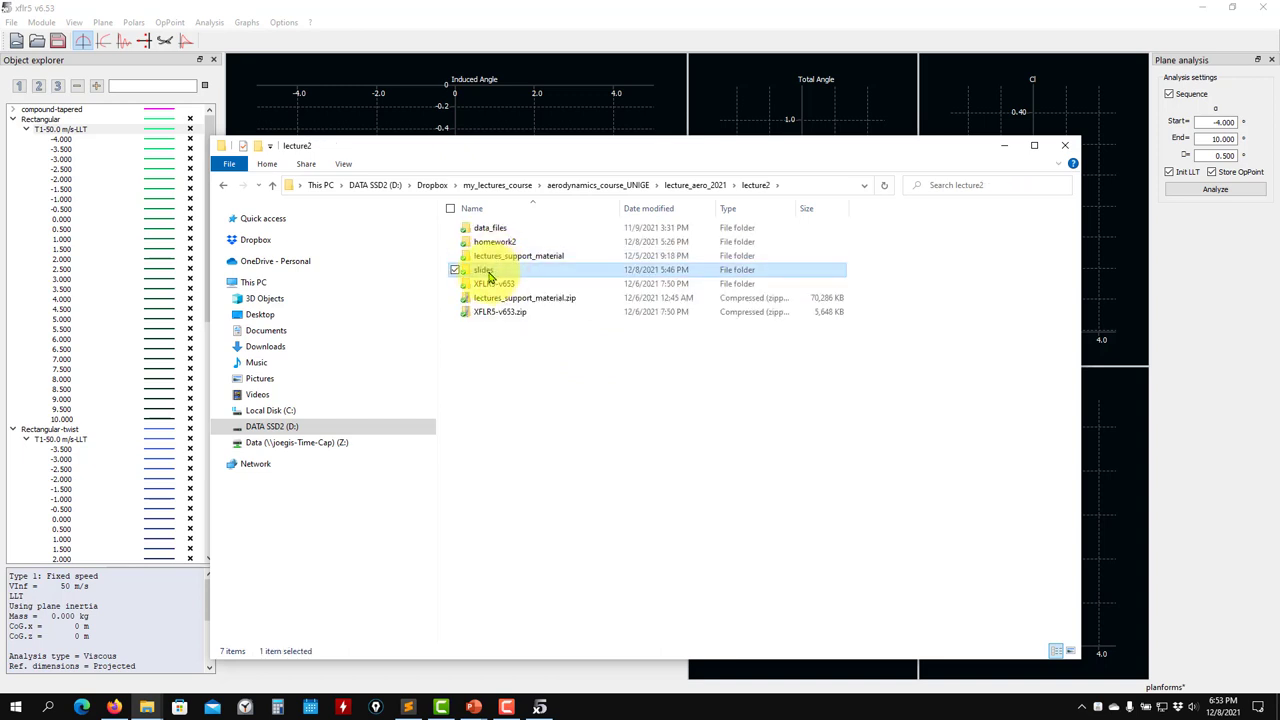
double_click(486, 274)
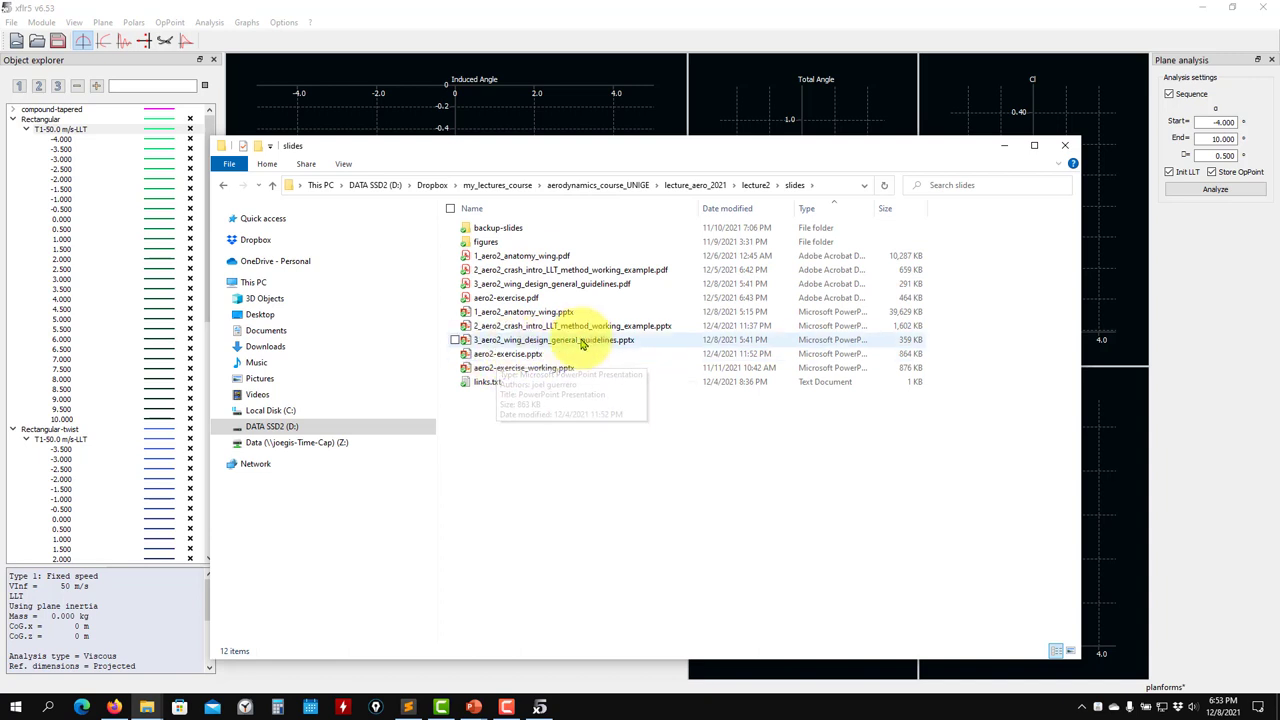
click(509, 356)
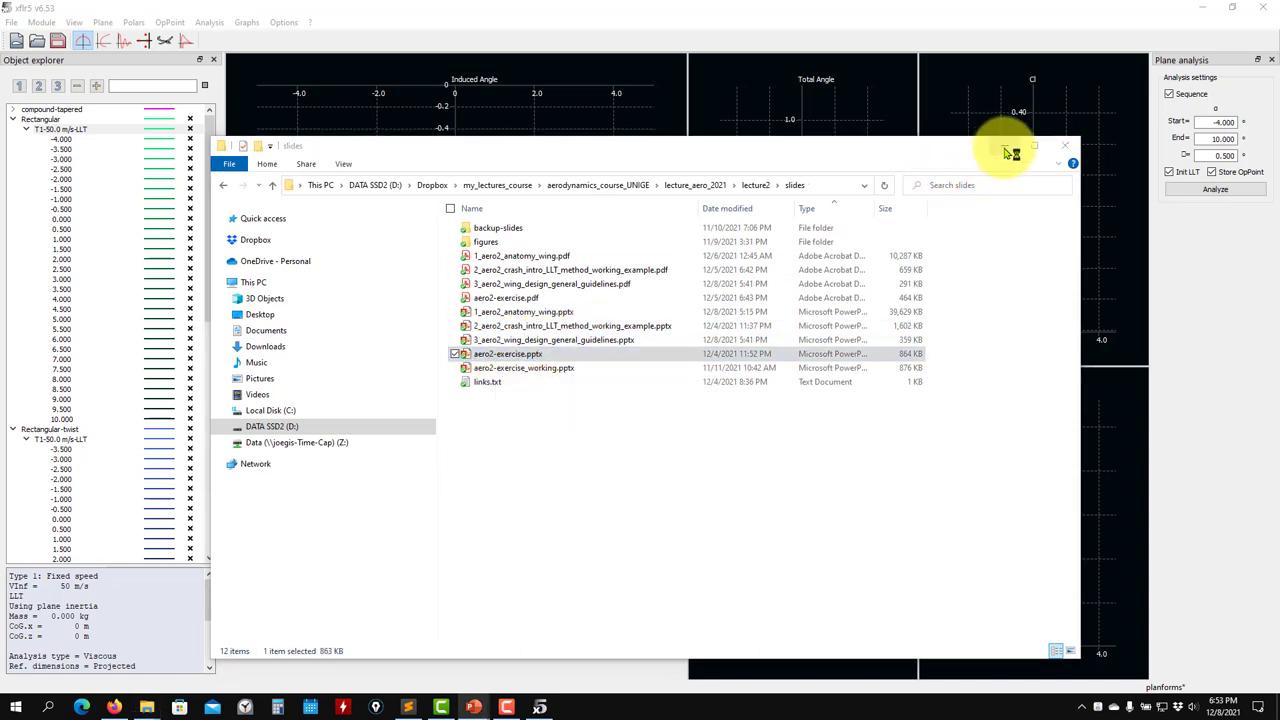
click(1004, 145)
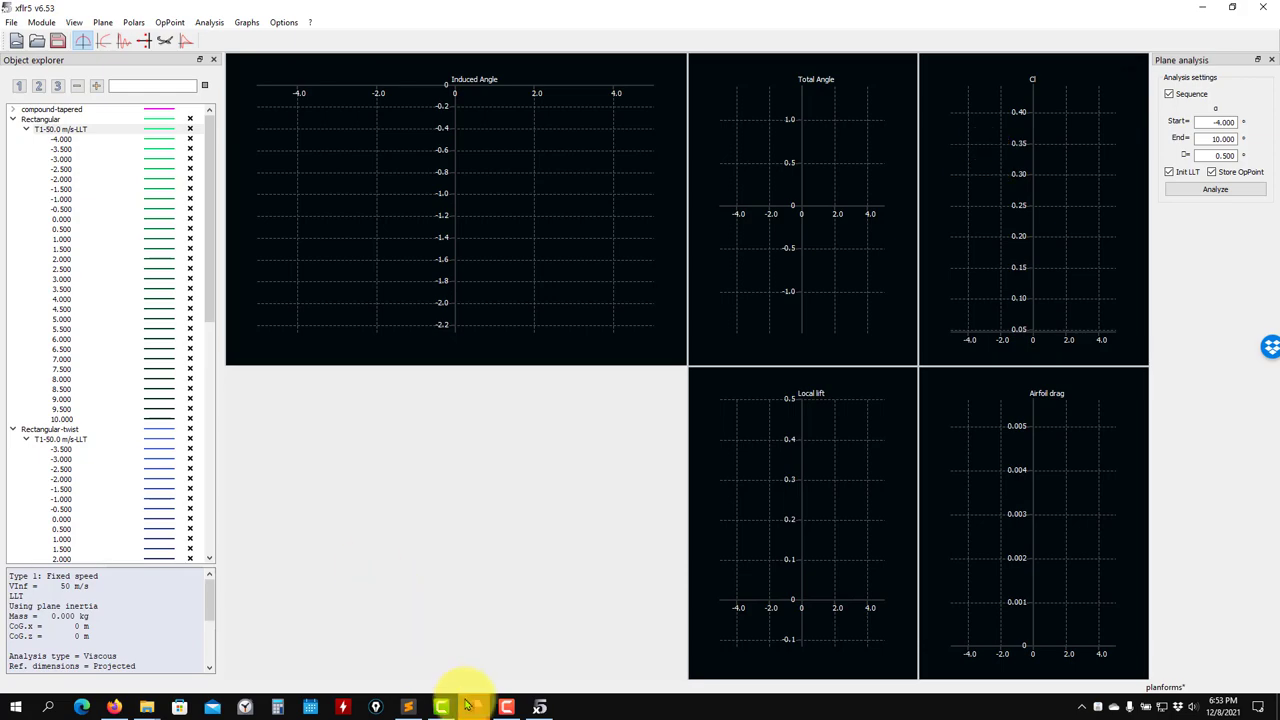
View slide 1 of the aero2-exercise presentation showing the wing planform
mouse_move(468, 703)
click(390, 644)
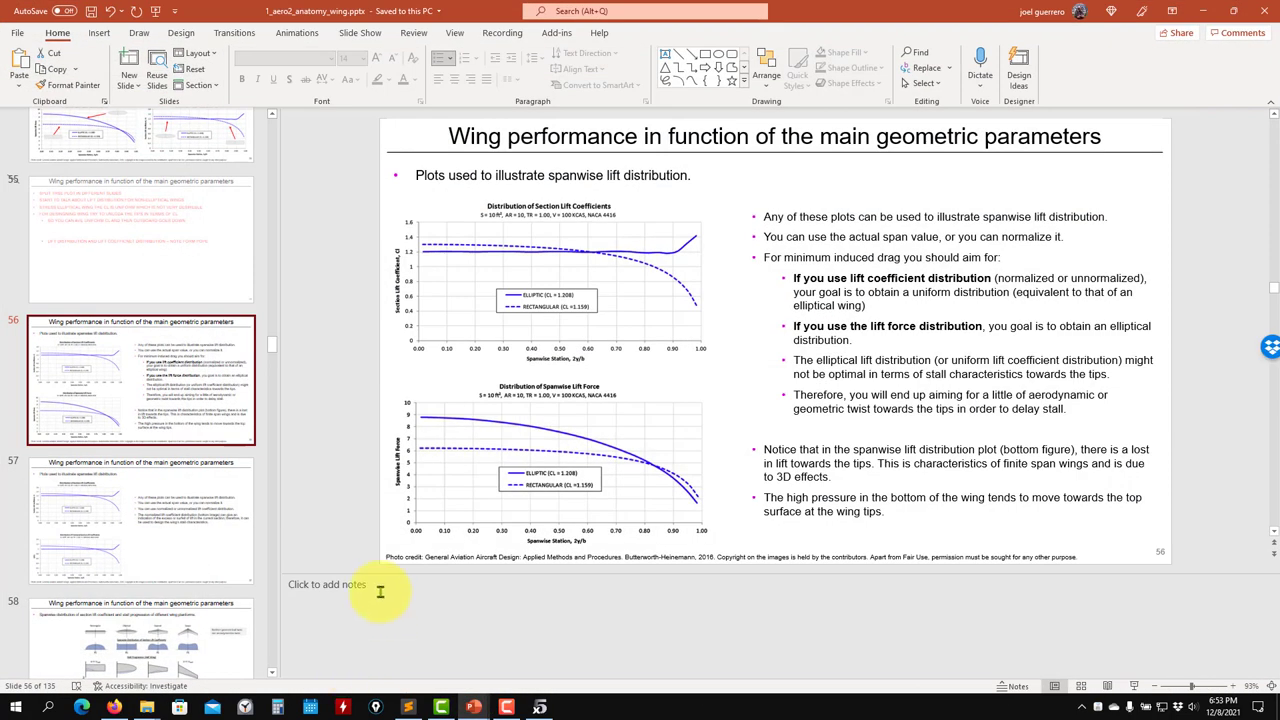
click(560, 652)
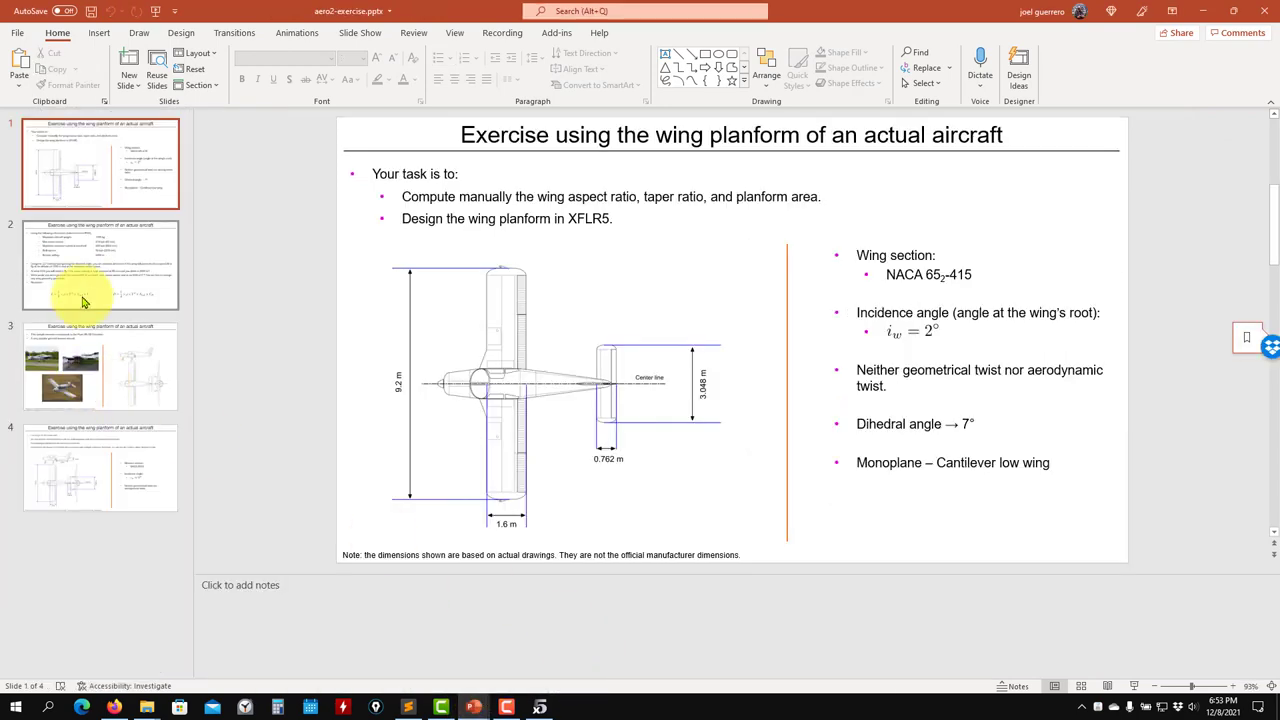
click(86, 365)
click(114, 185)
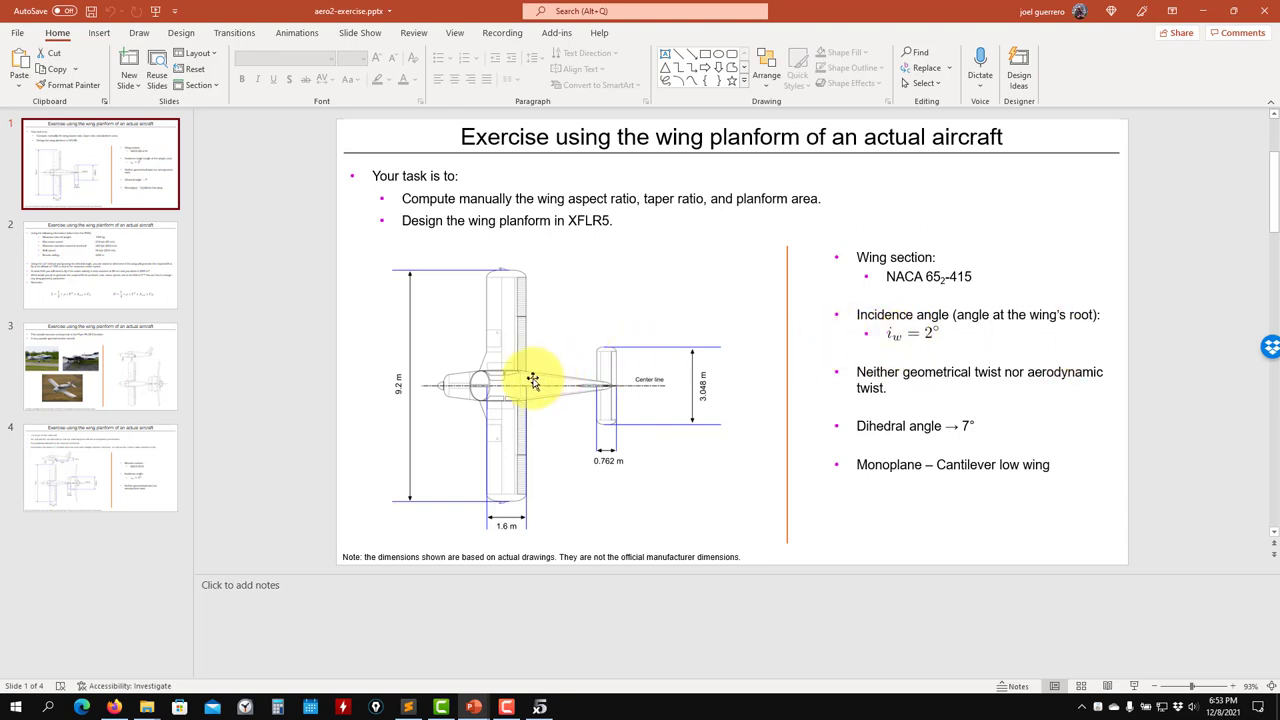
Minimize both PowerPoint windows and collapse the Rectangular plane in XFLR5's Object explorer
click(1203, 10)
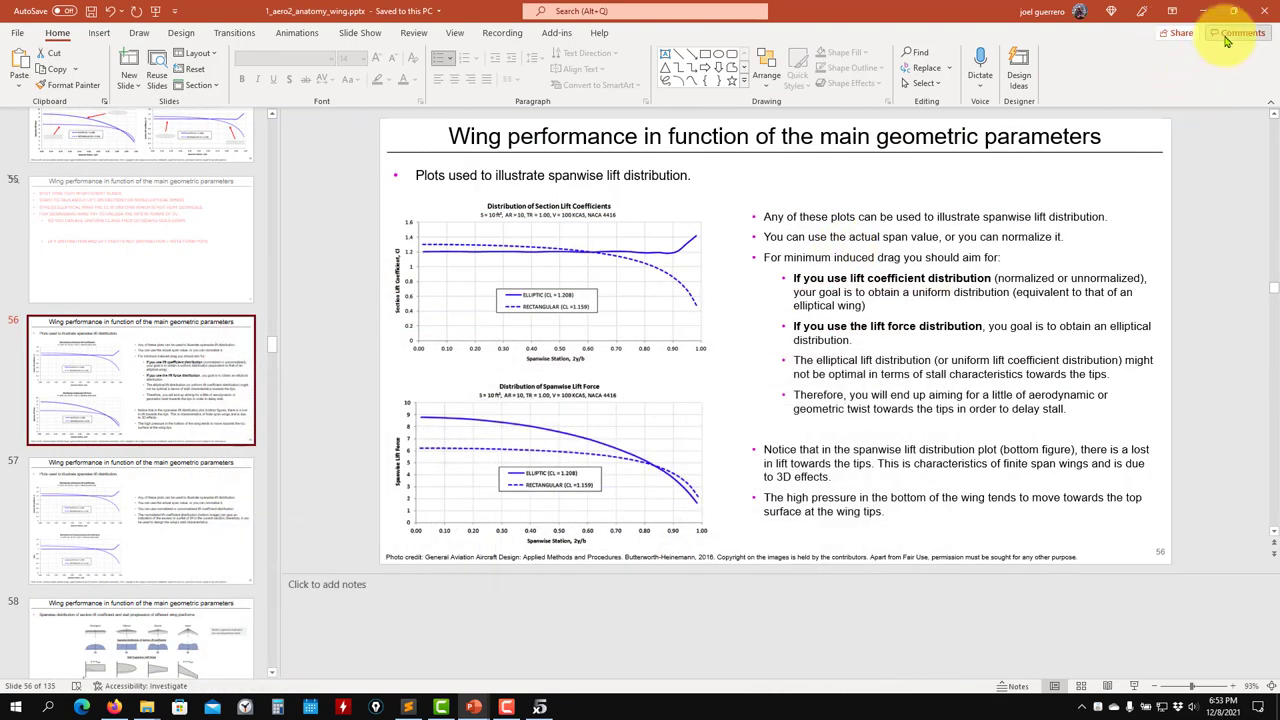
click(1203, 10)
click(16, 120)
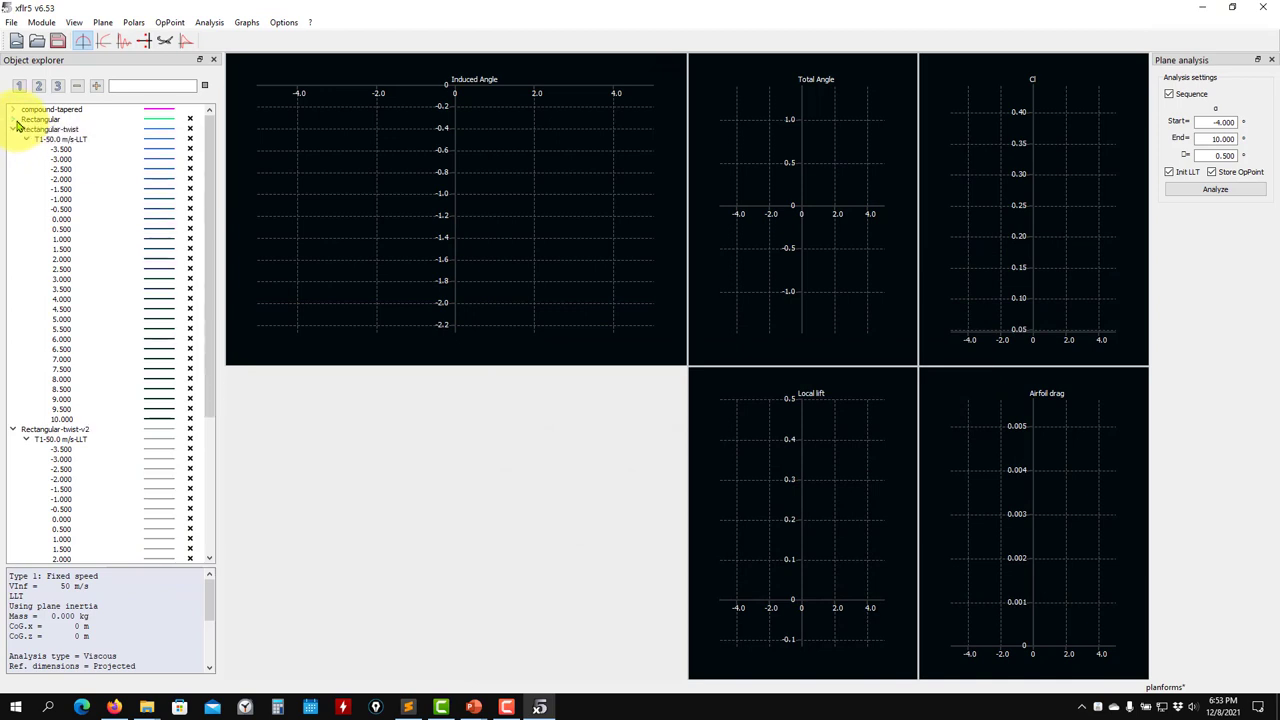
Collapse Rectangular-twist and Rectangular-twist-v2, then show the tapered wing (10 m span, 0.400 taper) in 3-D
click(12, 130)
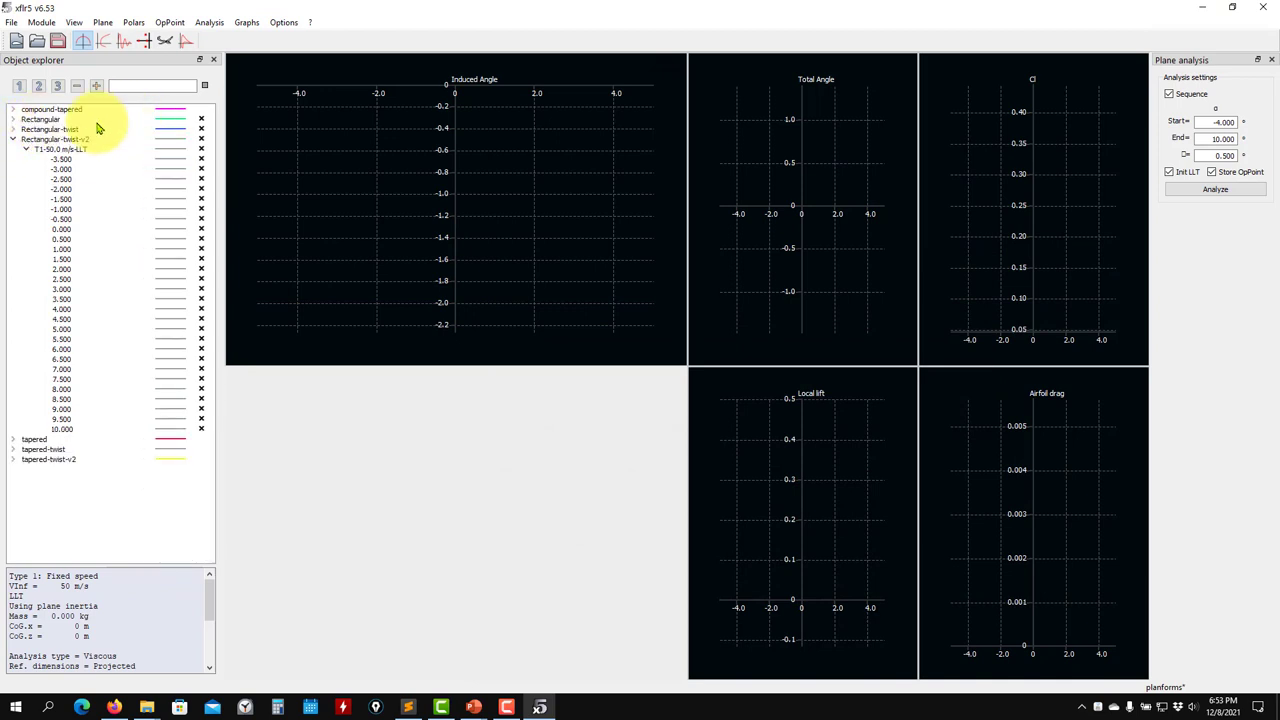
click(13, 140)
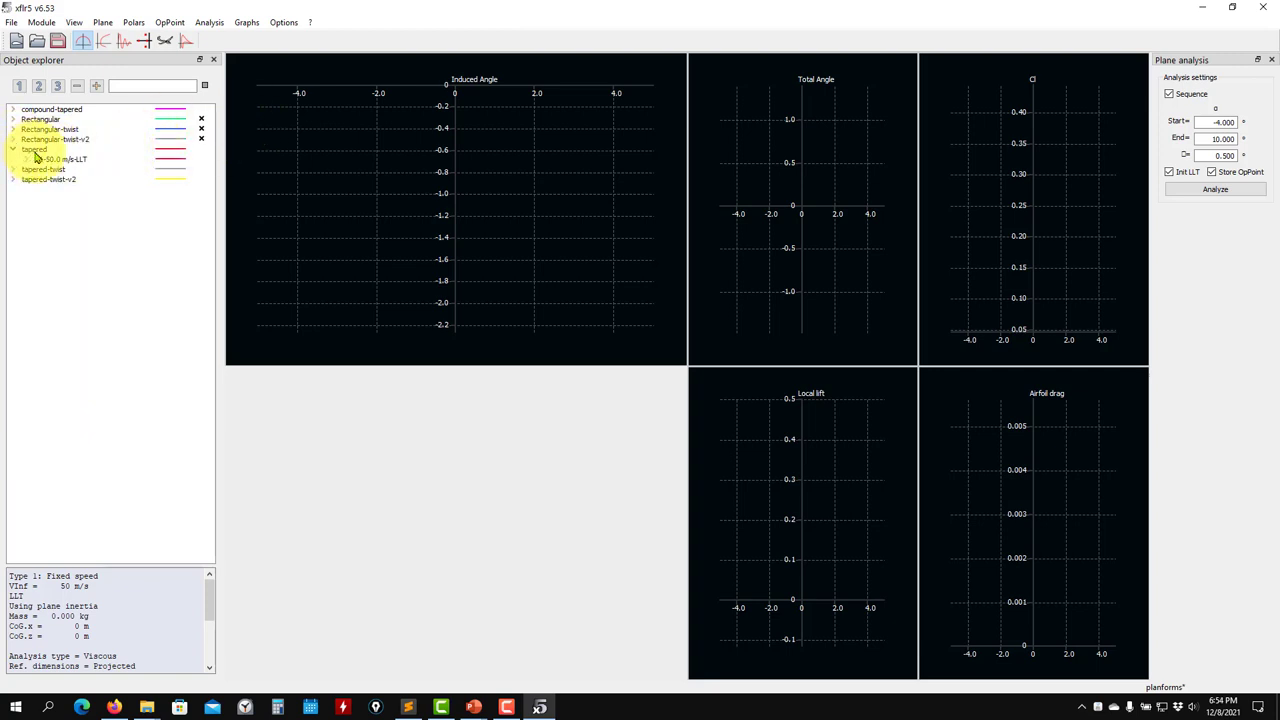
click(33, 149)
right_click(34, 149)
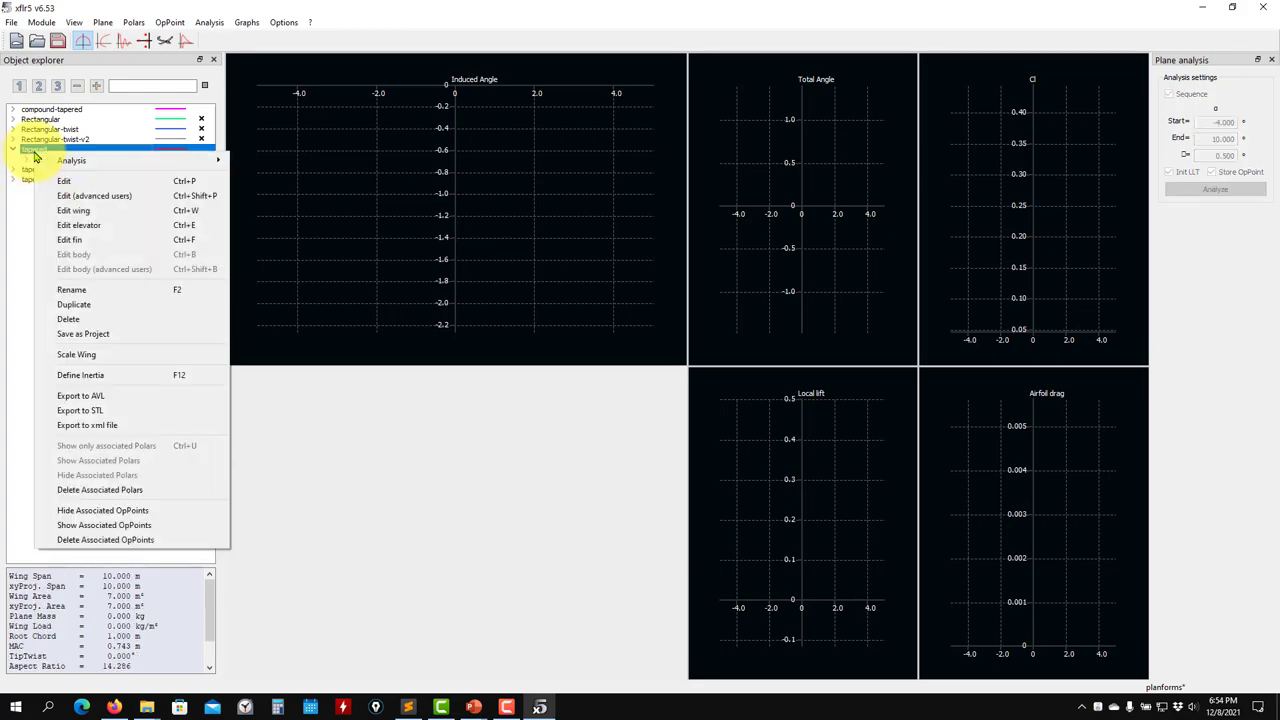
click(167, 42)
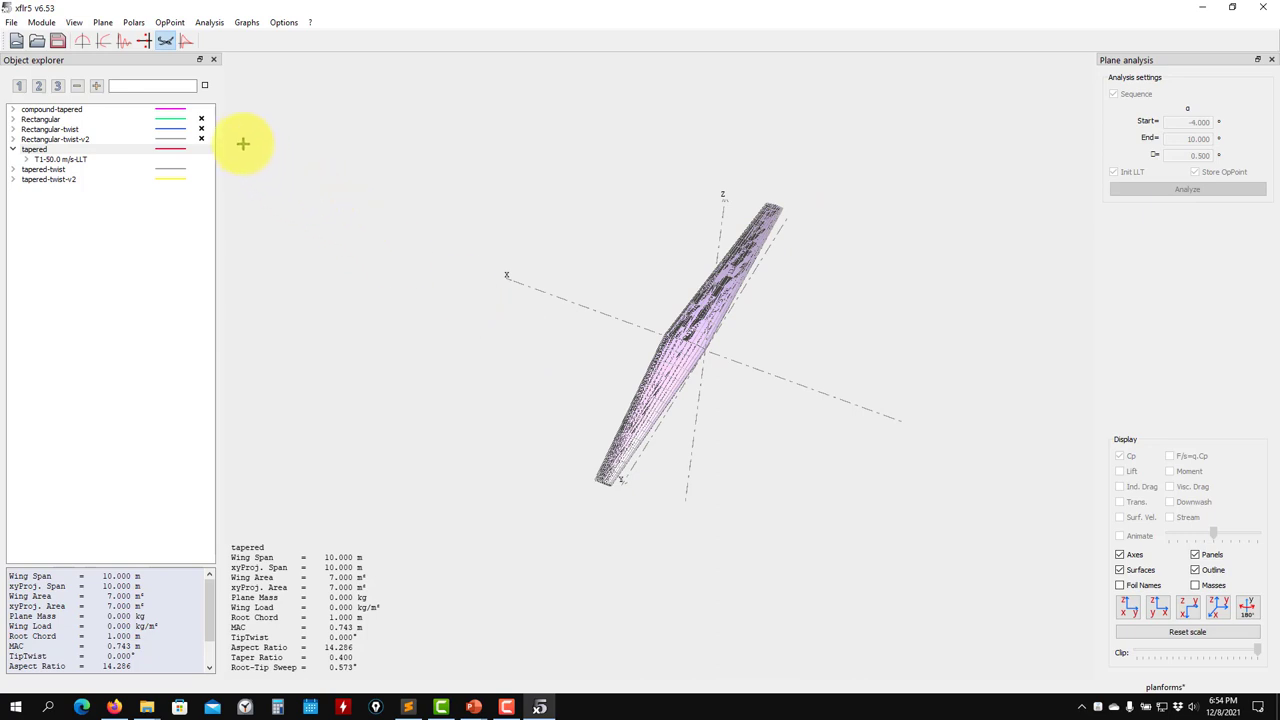
Compare both twisted rectangular wings with the tapered wing in 3-D, ending on tapered's T1-50.0 m/s-LLT polar
click(203, 129)
click(204, 137)
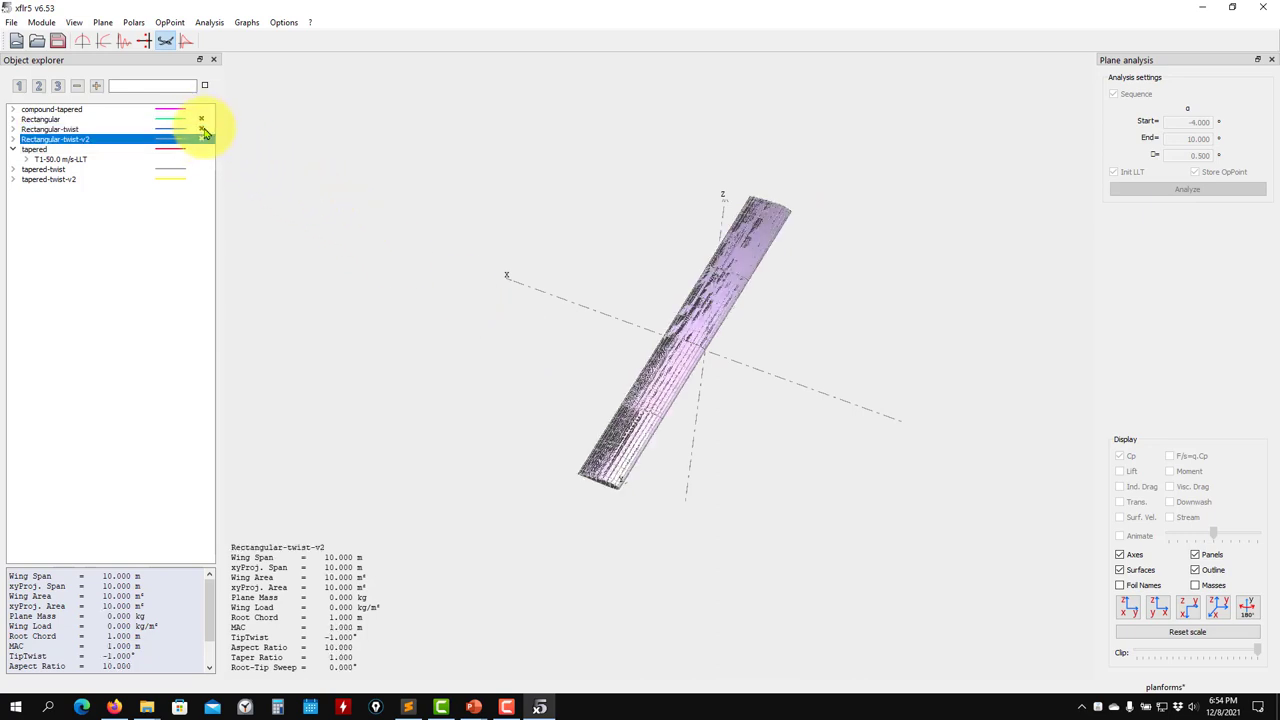
click(62, 150)
click(50, 160)
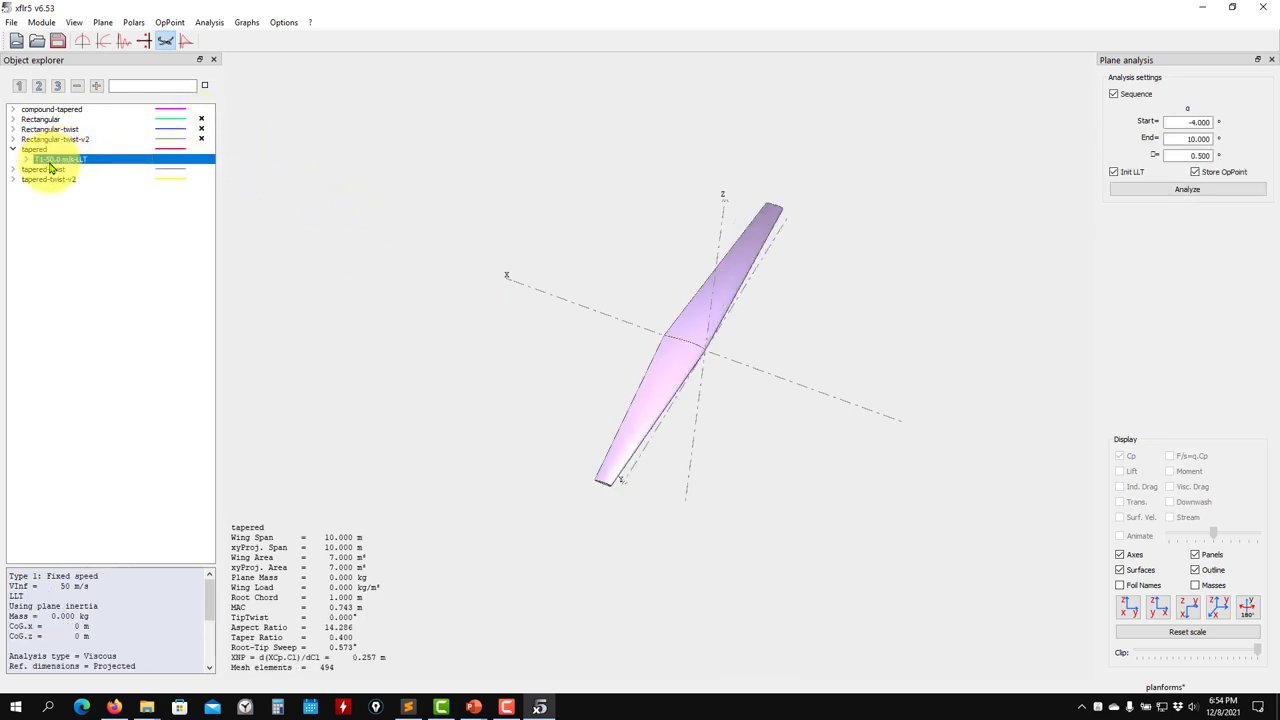
drag(571, 357, 689, 375)
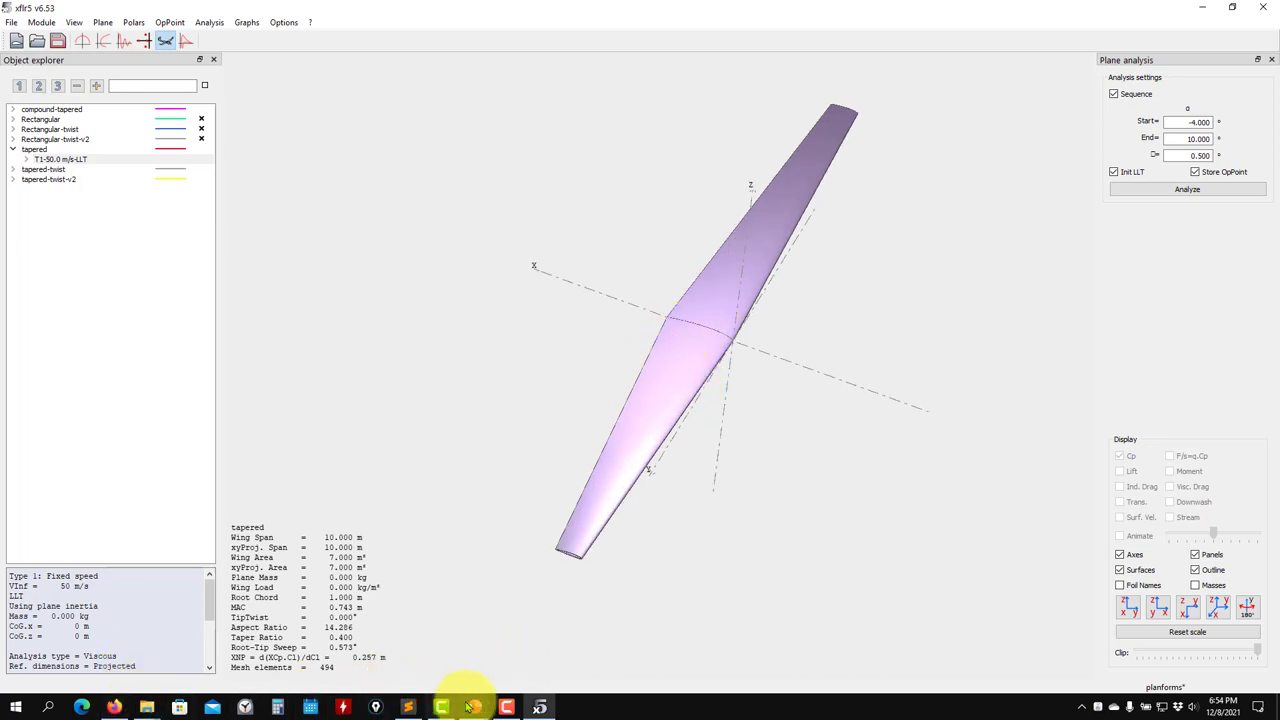
mouse_move(474, 706)
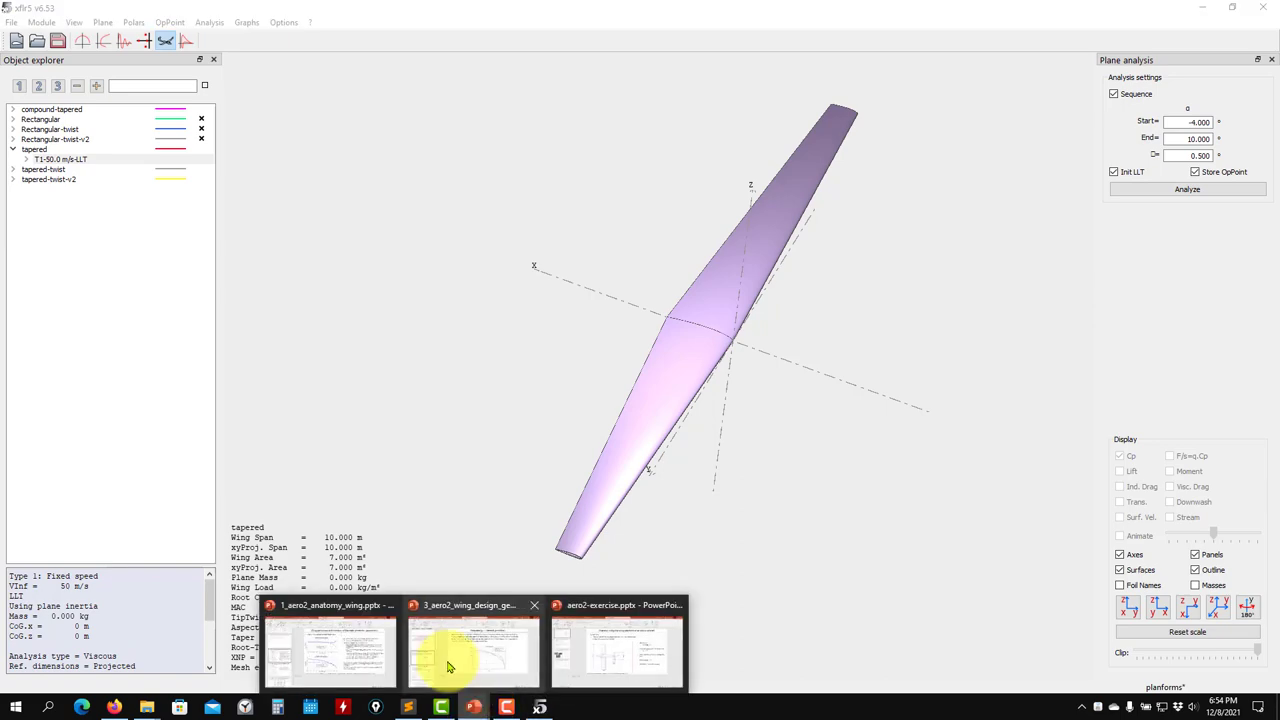
click(366, 651)
Show slide 98 of 1_aero2_anatomy_wing on aspect and taper ratio effects, then minimize PowerPoint
scroll(166, 428, down, 5)
scroll(166, 428, down, 20)
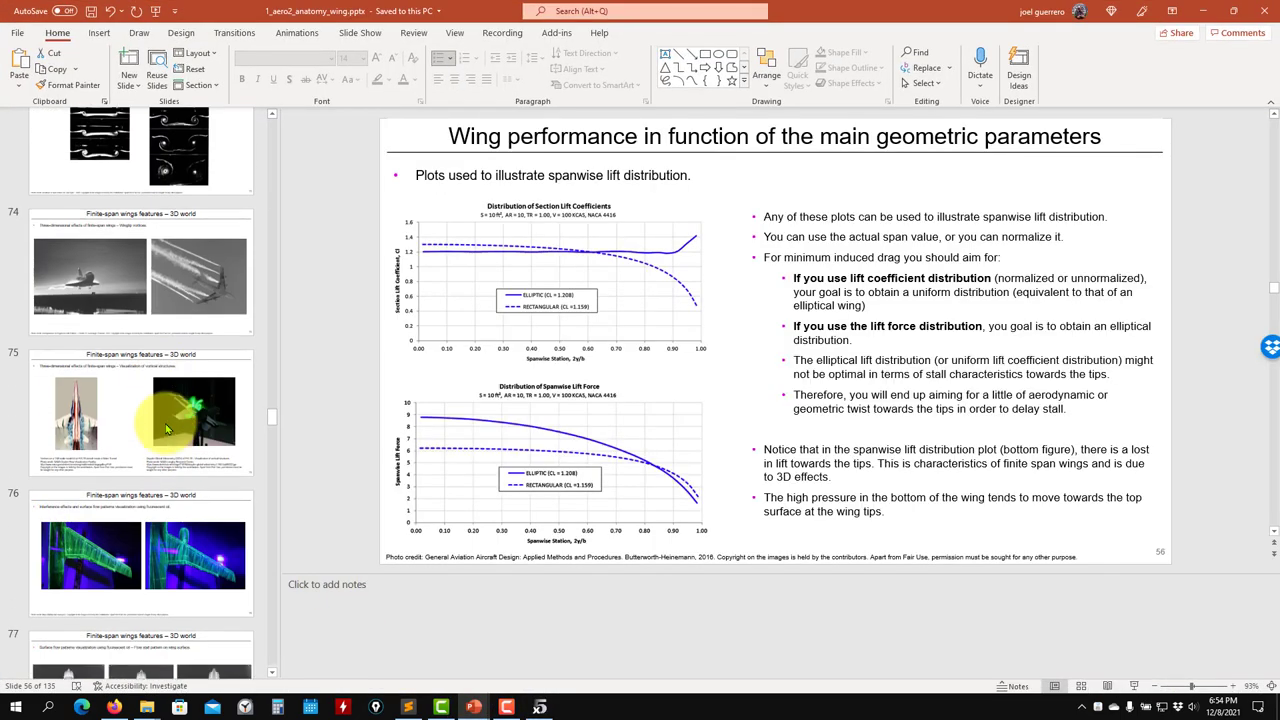
scroll(166, 432, down, 9)
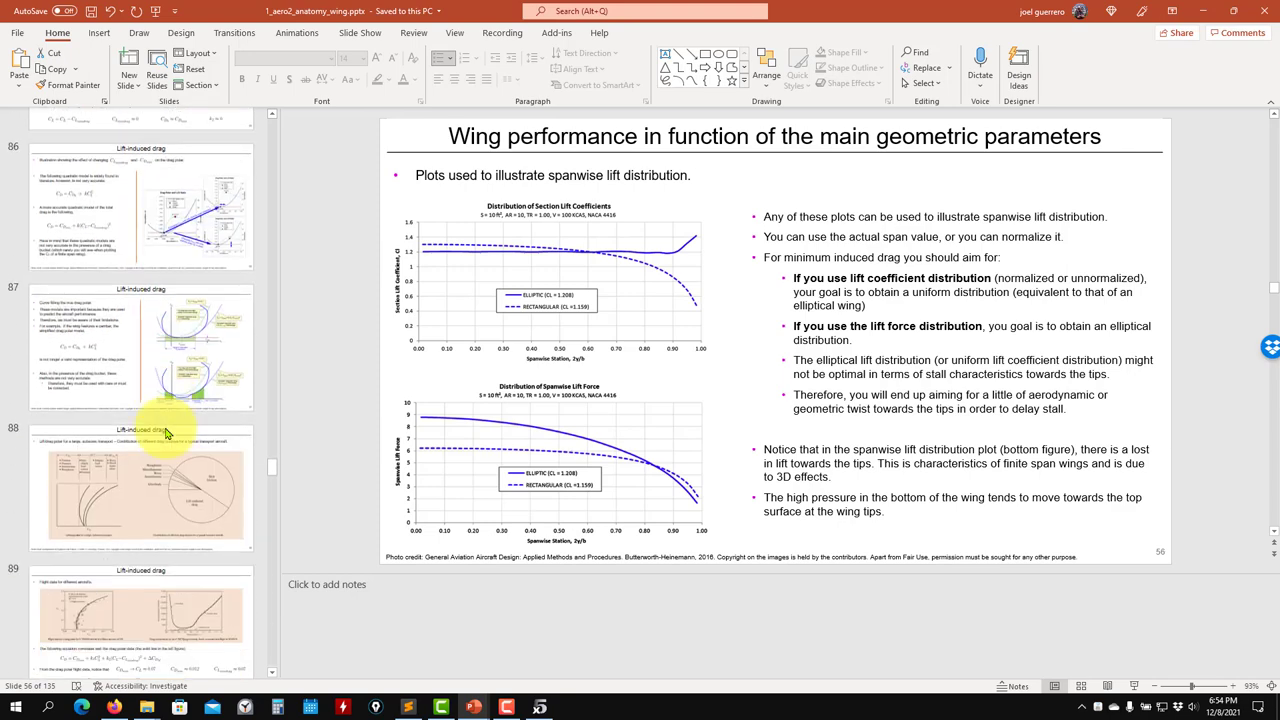
scroll(166, 432, down, 7)
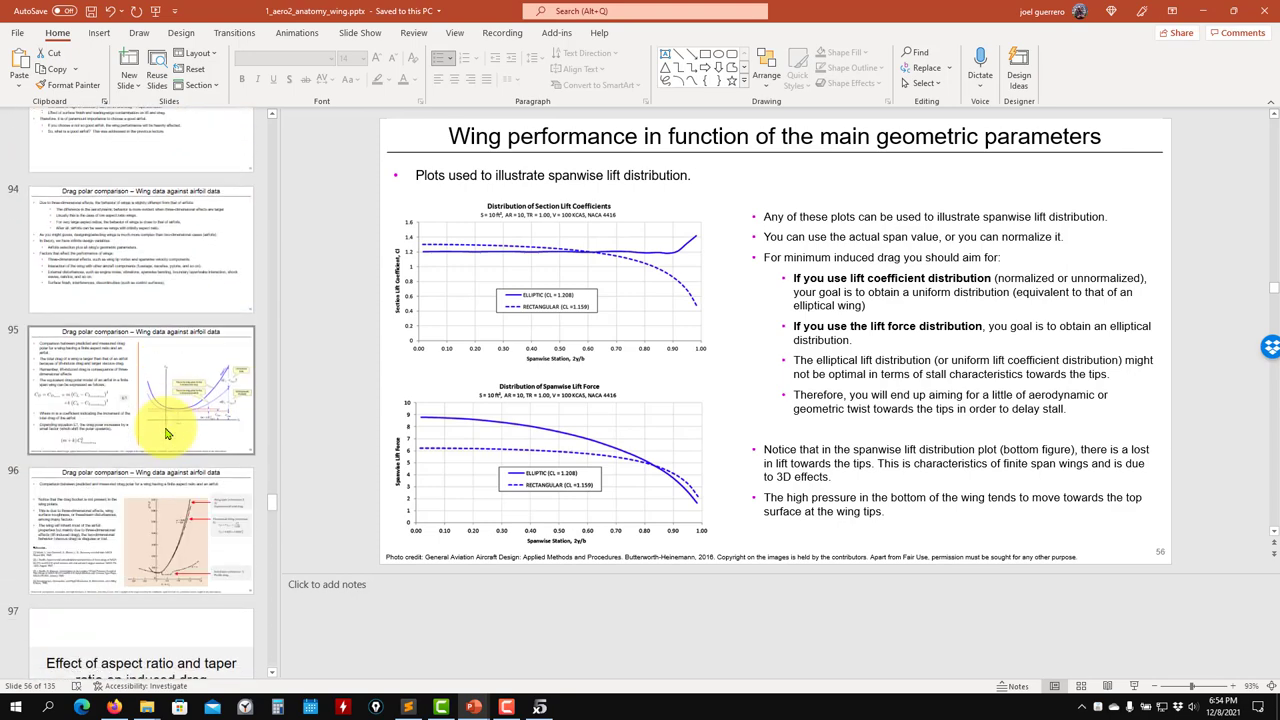
click(115, 243)
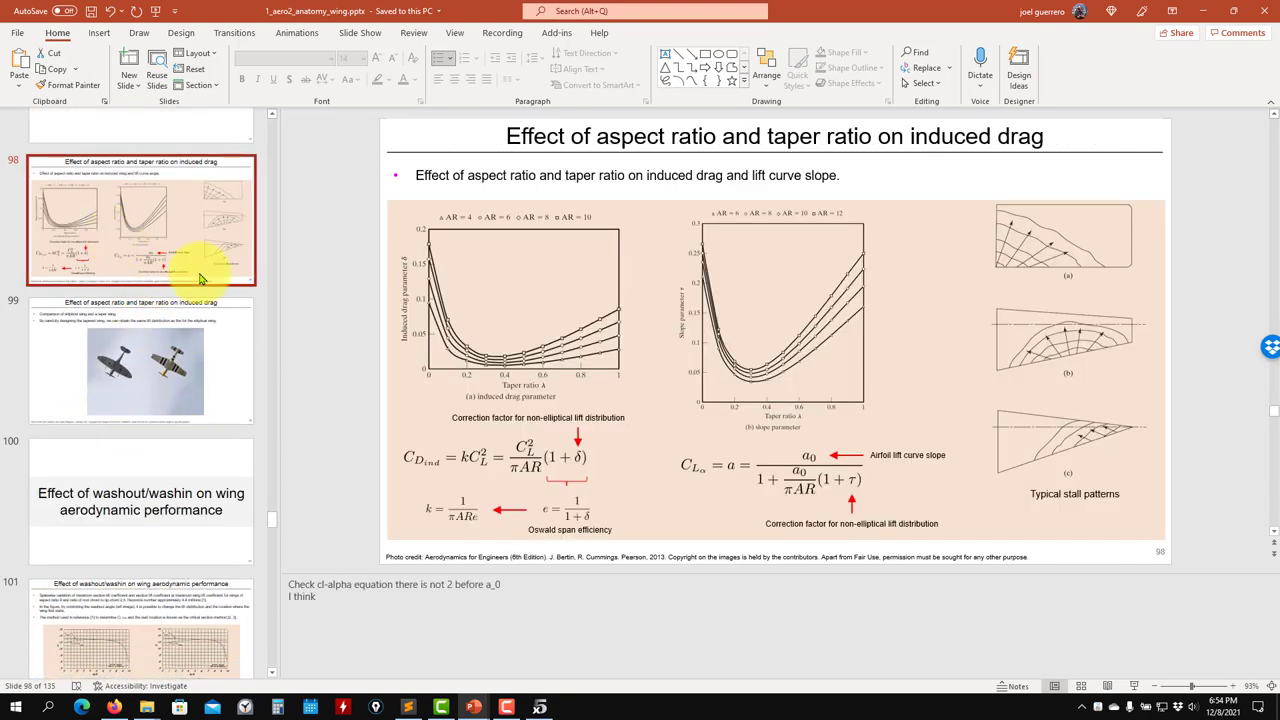
click(1203, 10)
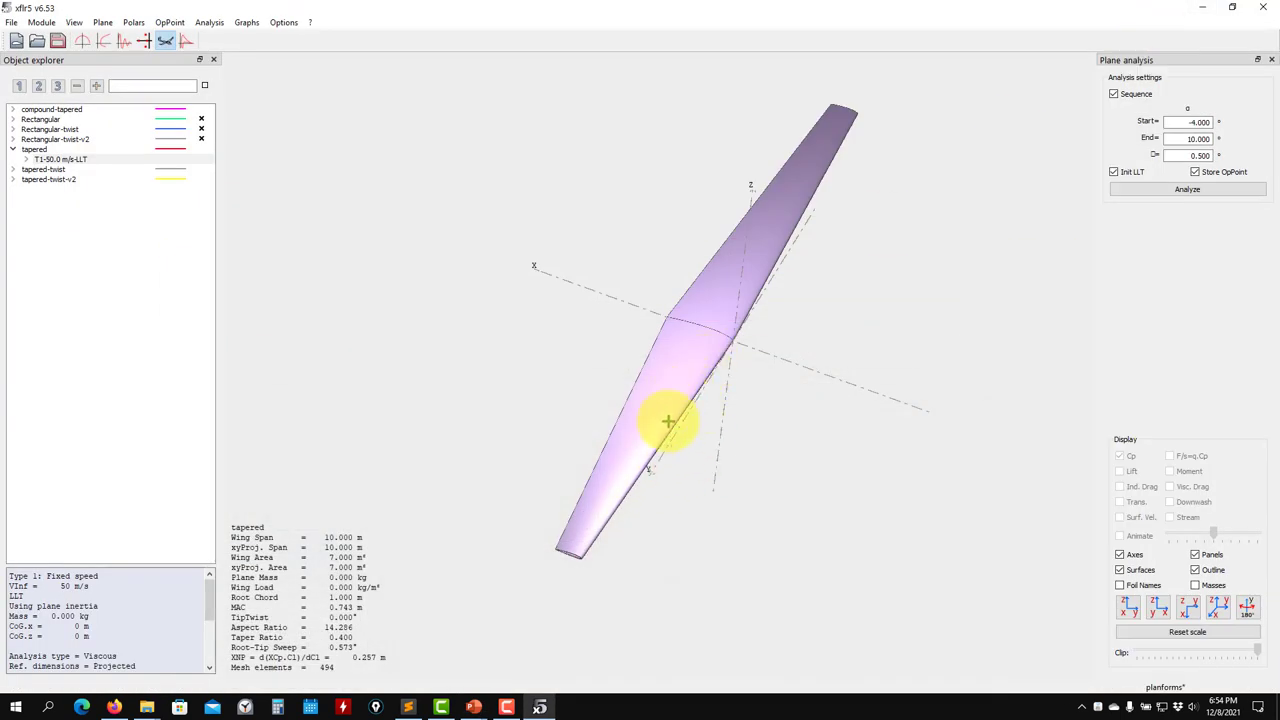
Switch to the polar graphs and magnify CL vs CD around CD 0.006–0.009, CL 0.16–0.28
drag(668, 421, 172, 222)
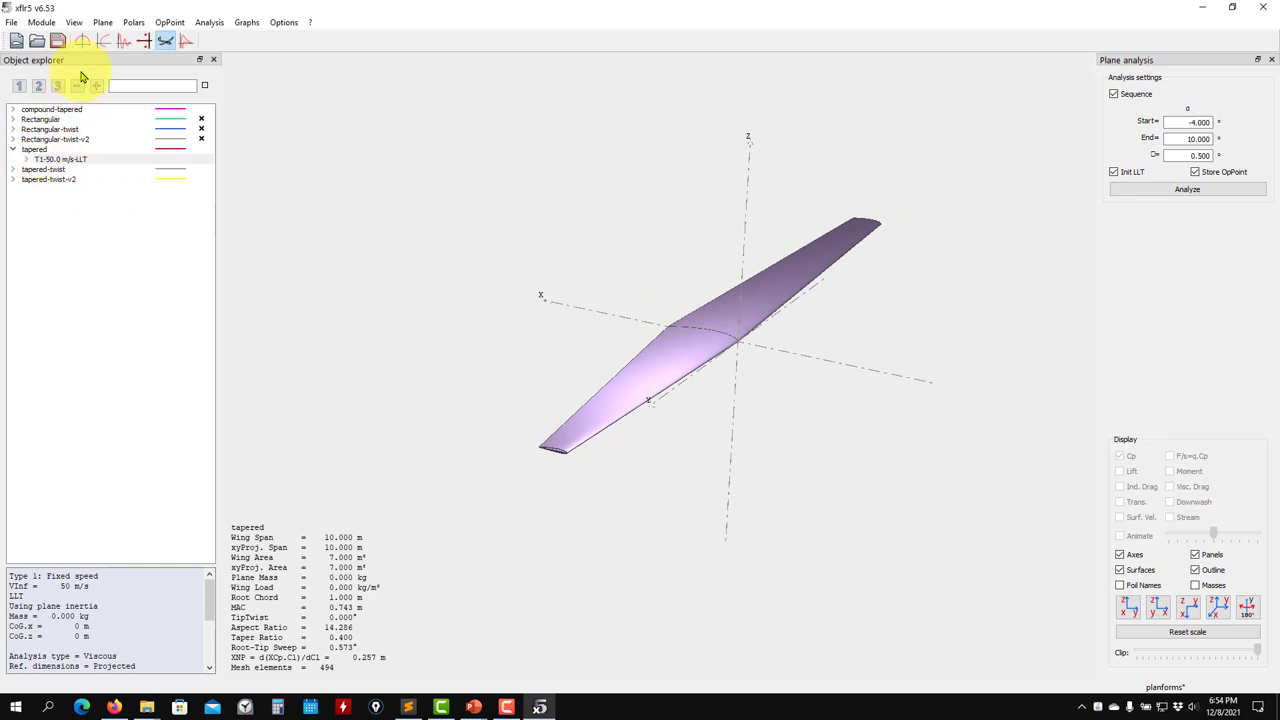
click(104, 45)
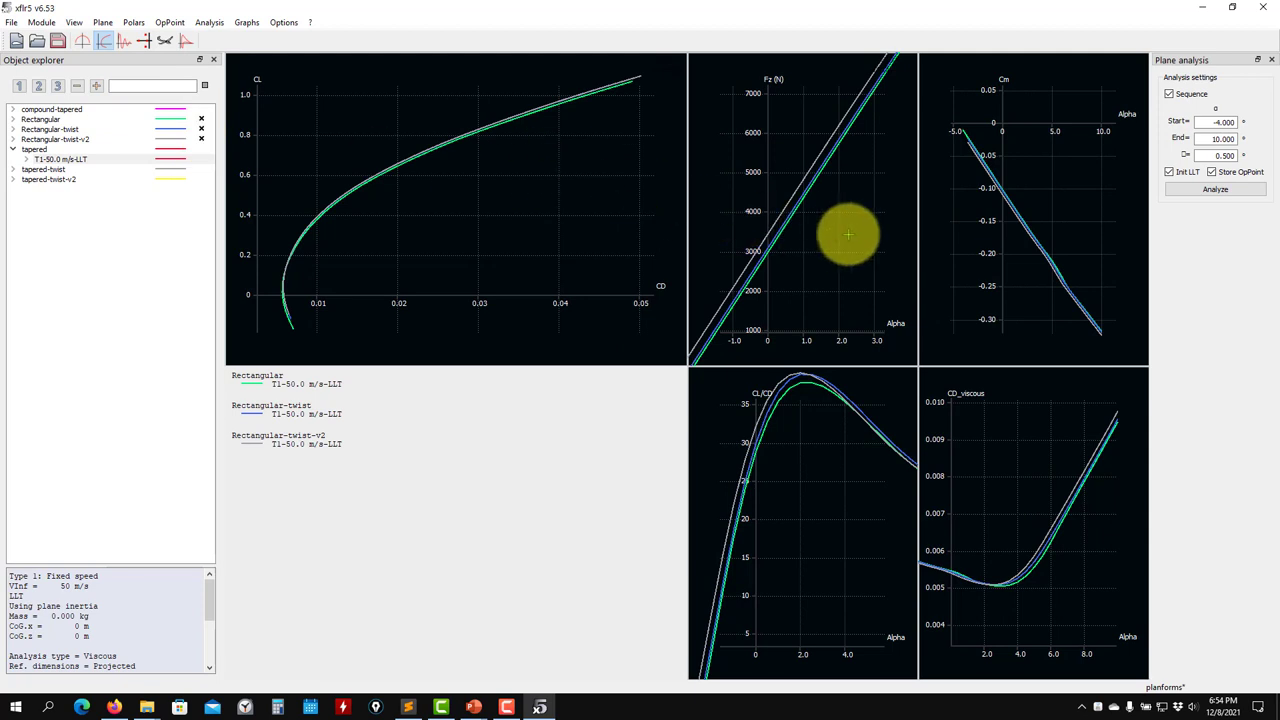
scroll(854, 232, up, 5)
scroll(790, 241, up, 2)
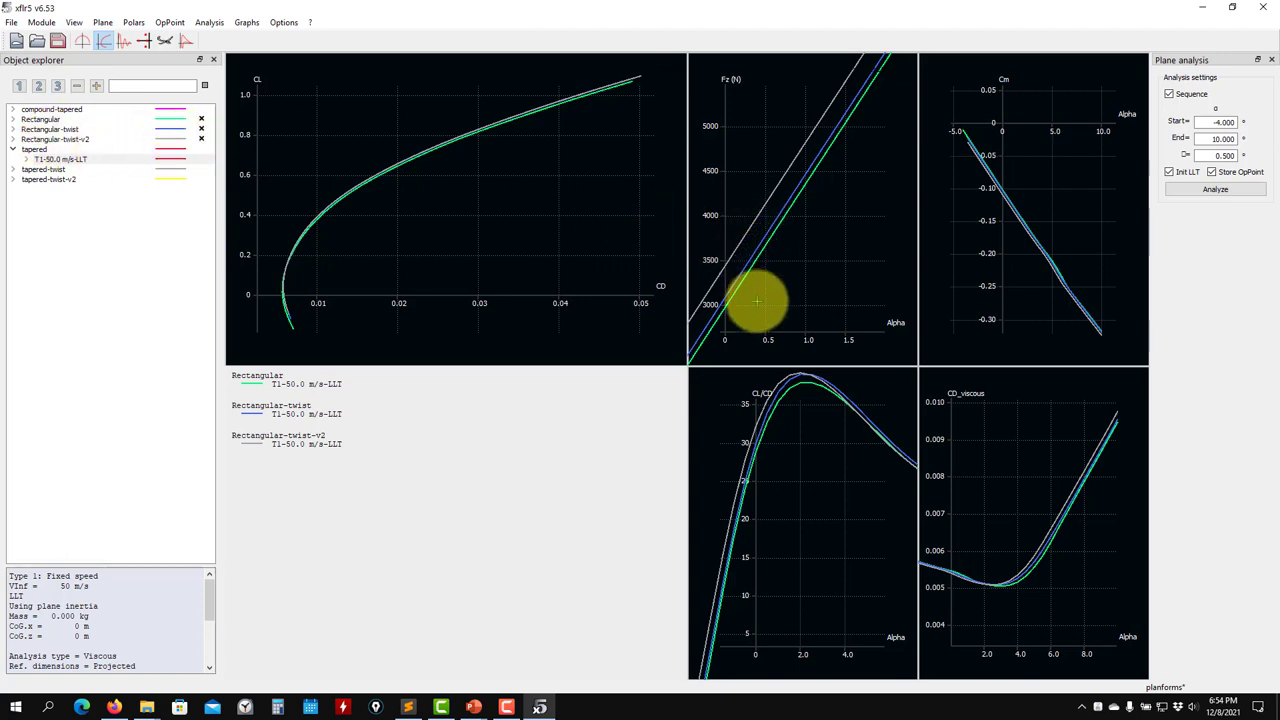
scroll(337, 280, up, 5)
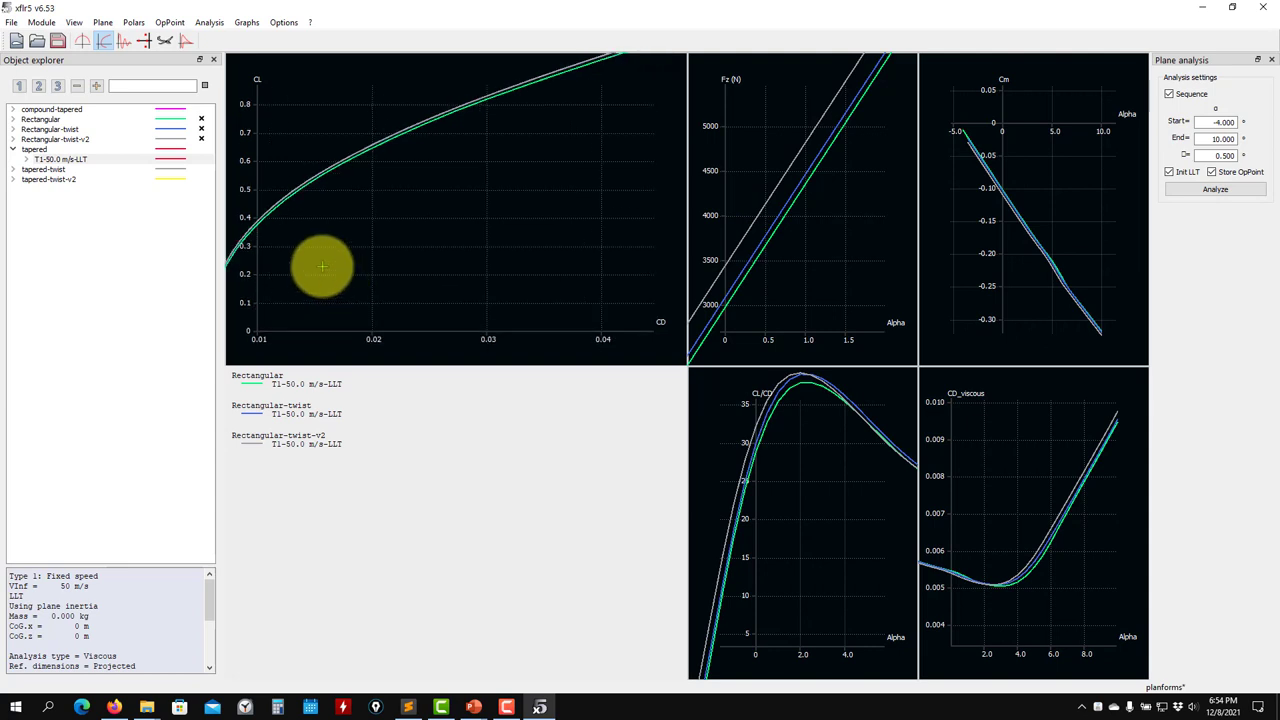
drag(331, 266, 457, 206)
scroll(445, 250, down, 2)
scroll(454, 204, up, 4)
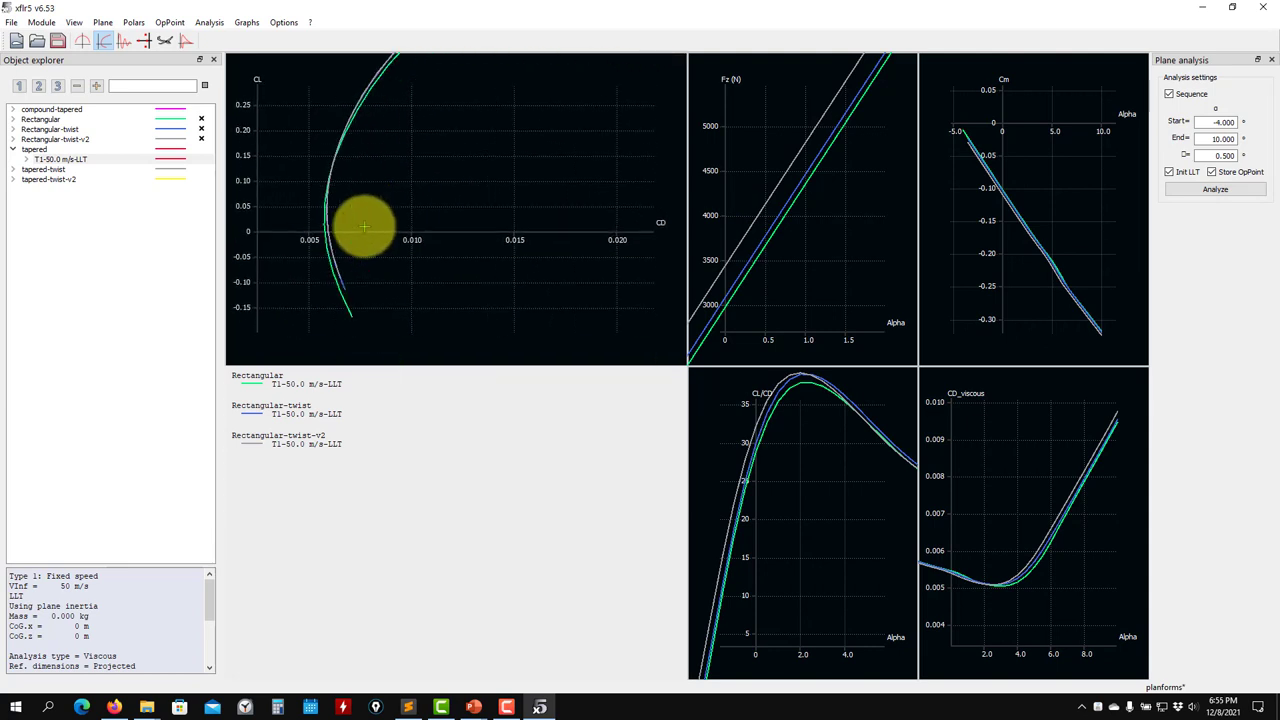
drag(363, 223, 424, 262)
scroll(355, 222, up, 1)
scroll(449, 234, up, 1)
scroll(437, 234, up, 1)
scroll(424, 262, up, 1)
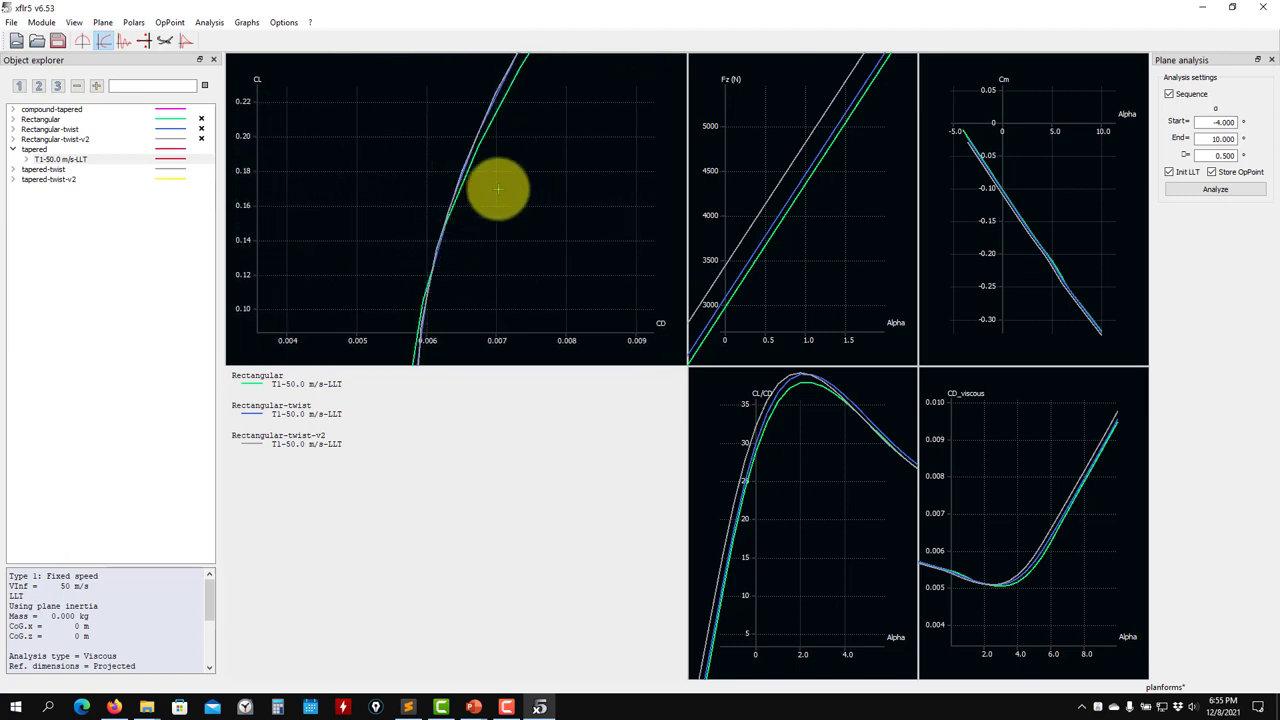
drag(494, 109, 449, 211)
Zoom the CD_viscous graph in on its minimum region
scroll(363, 219, down, 1)
scroll(429, 223, up, 2)
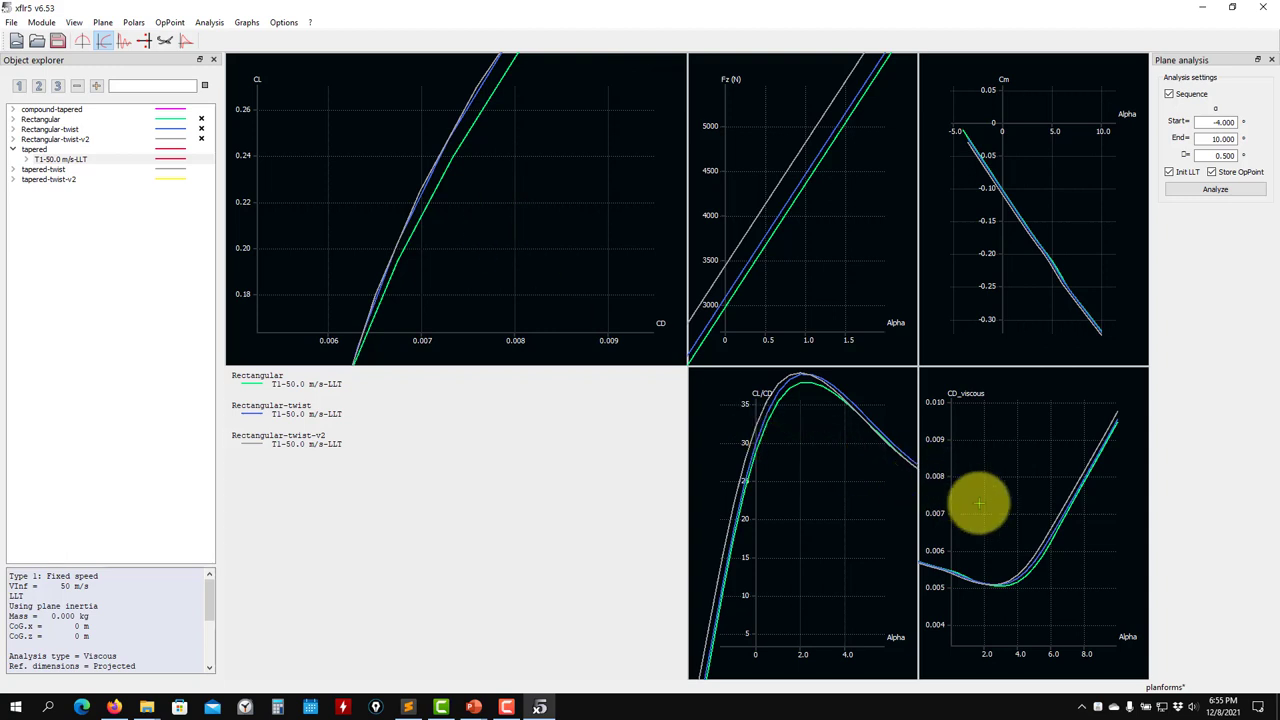
scroll(1001, 545, down, 1)
scroll(1001, 541, down, 4)
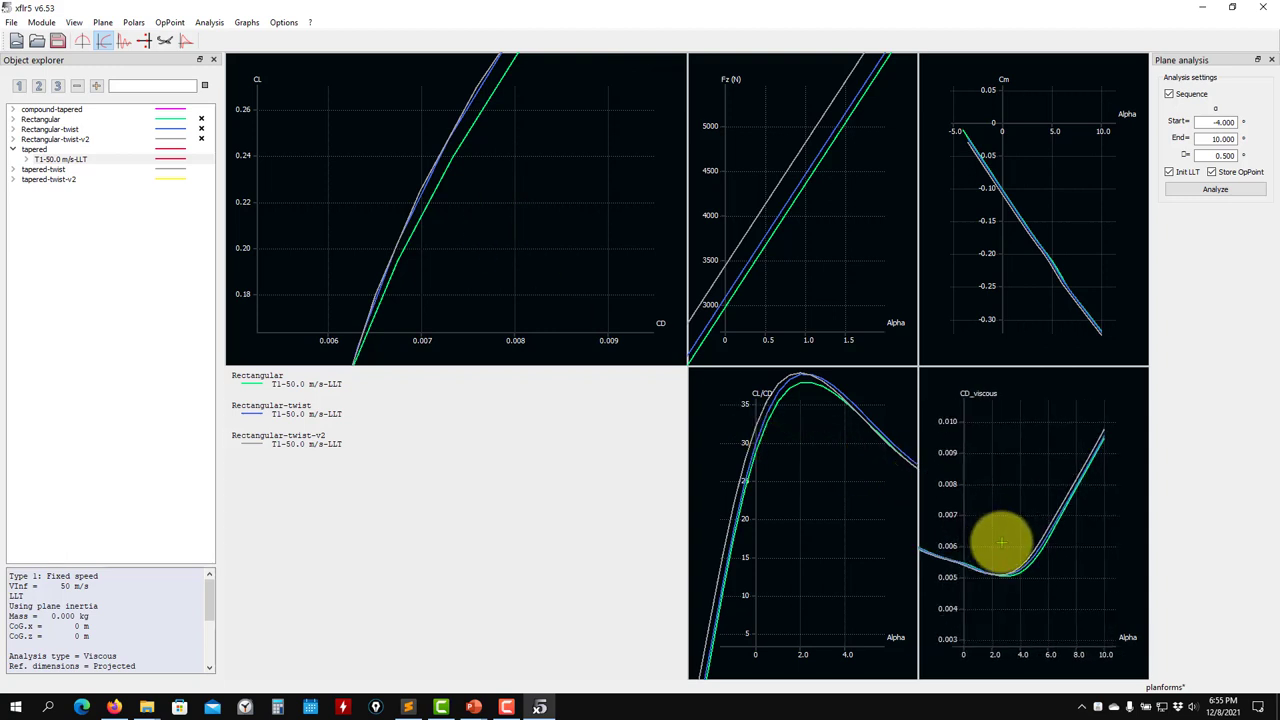
scroll(995, 522, up, 5)
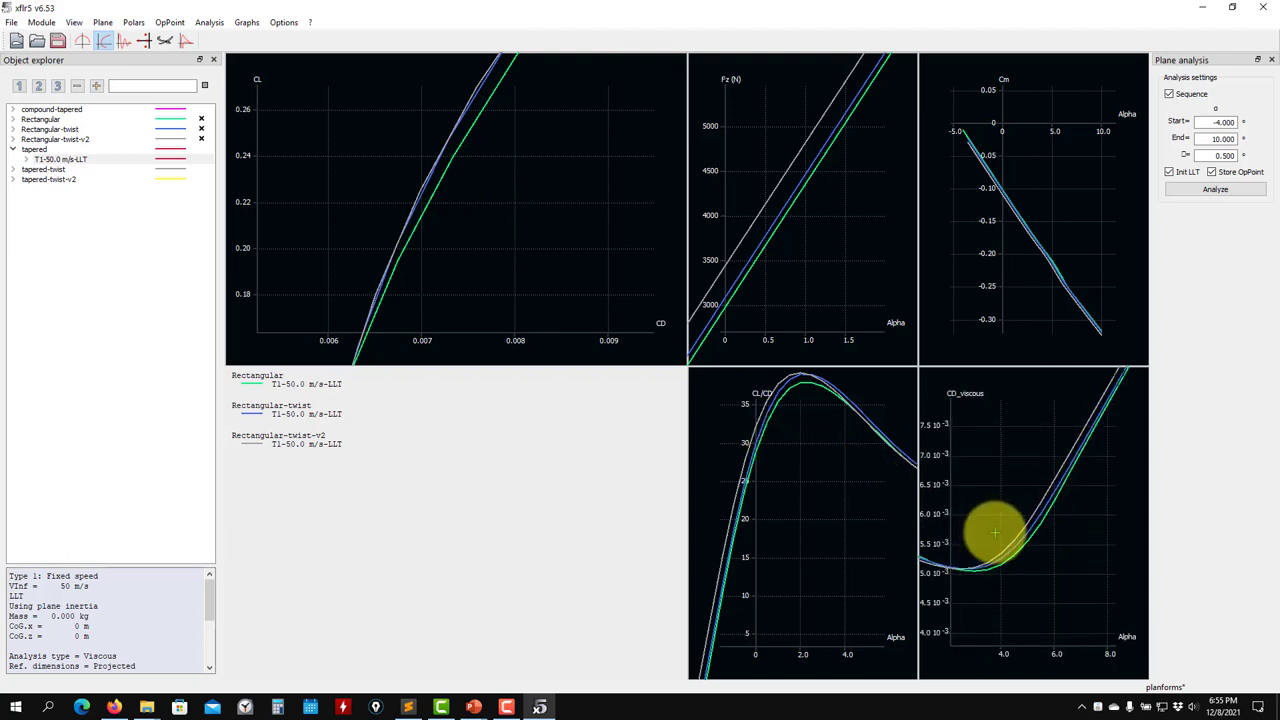
scroll(1028, 548, up, 3)
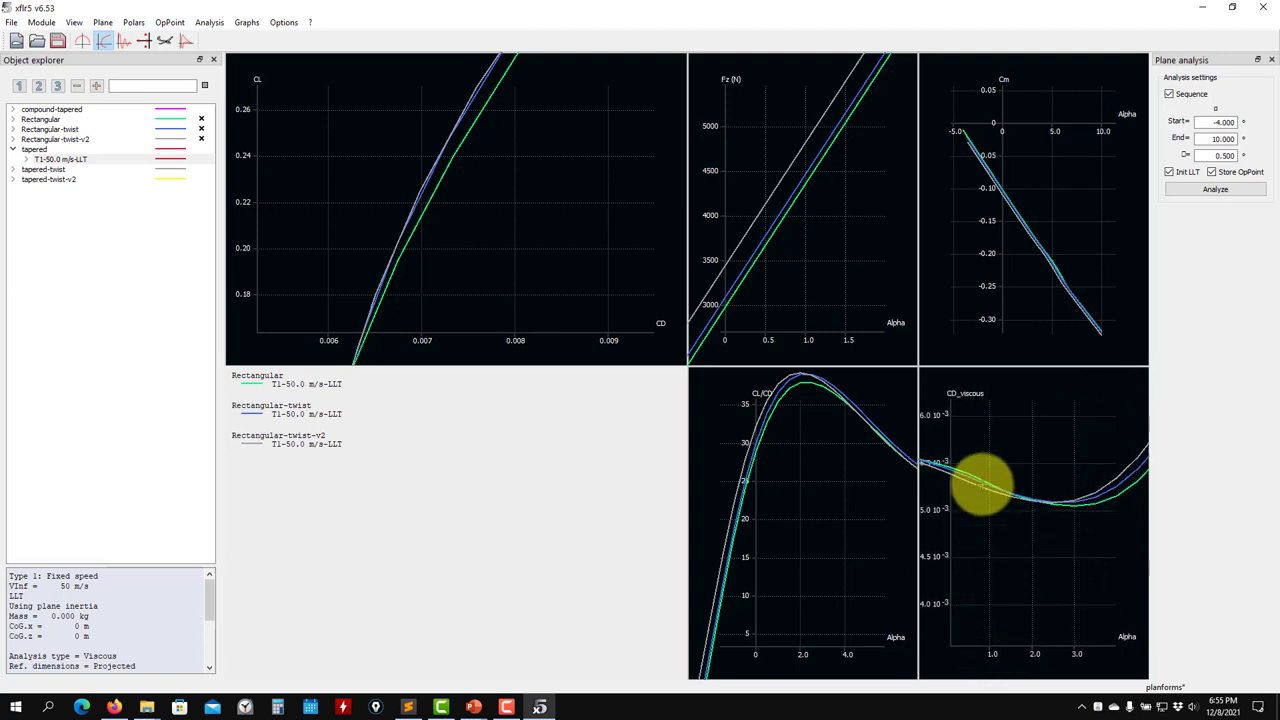
Change the bottom-right graph's Y axis from CD_viscous to CD_induced
right_click(1005, 447)
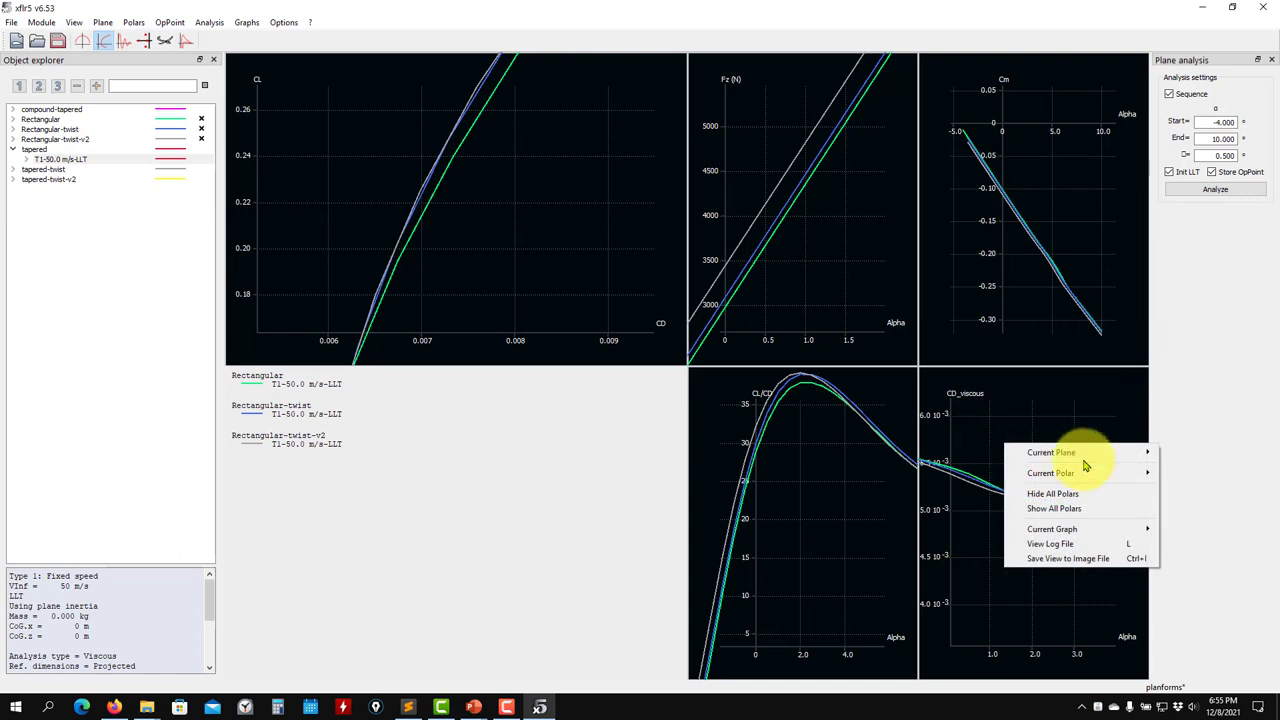
mouse_move(1052, 473)
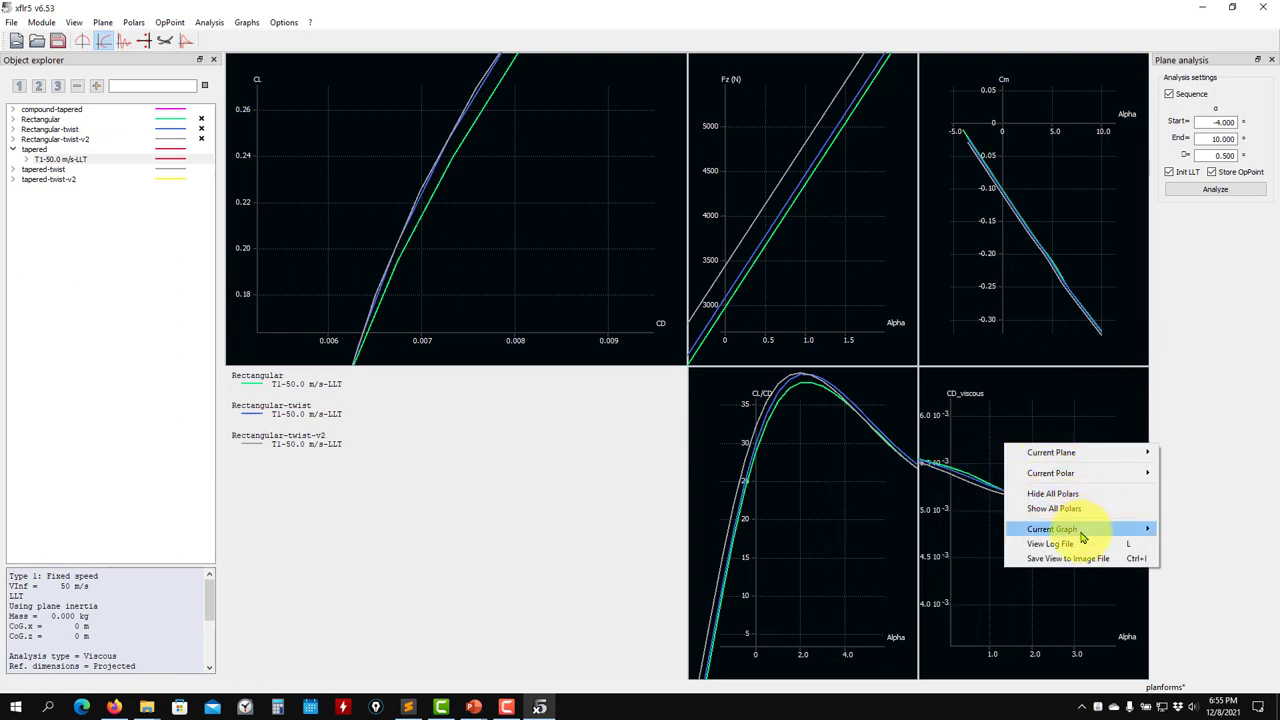
mouse_move(1062, 529)
click(916, 544)
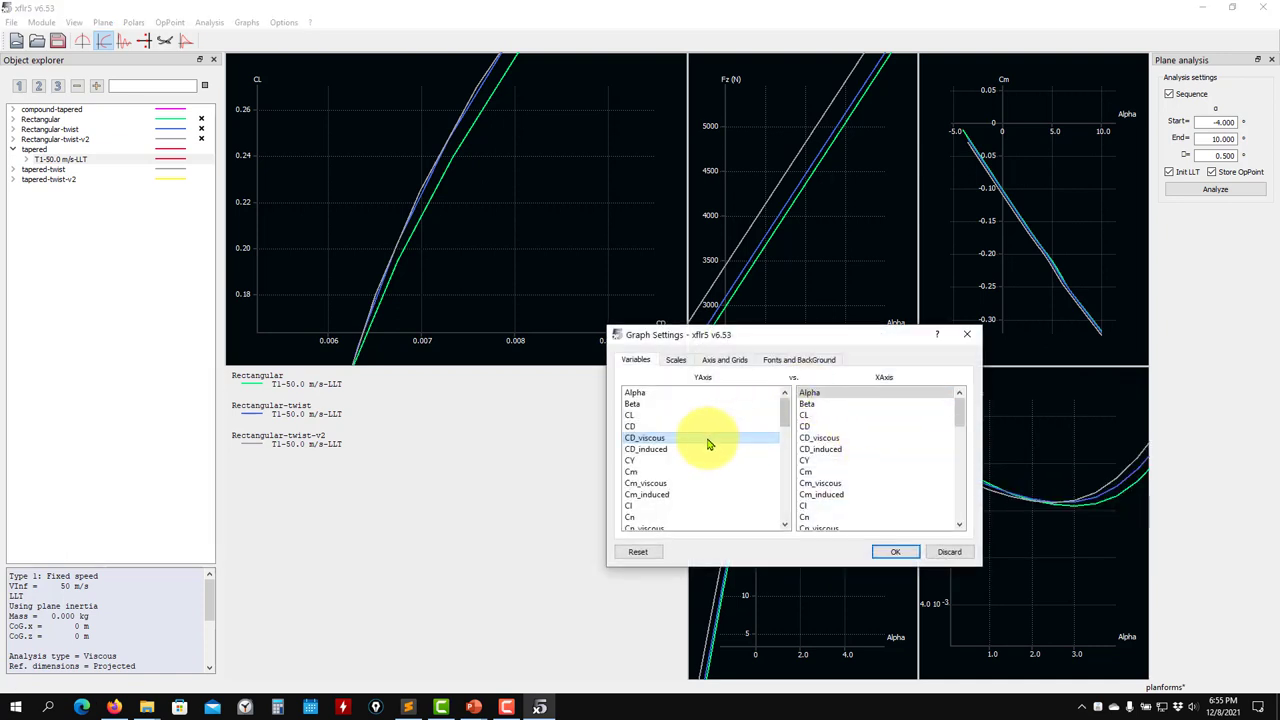
click(659, 451)
click(905, 551)
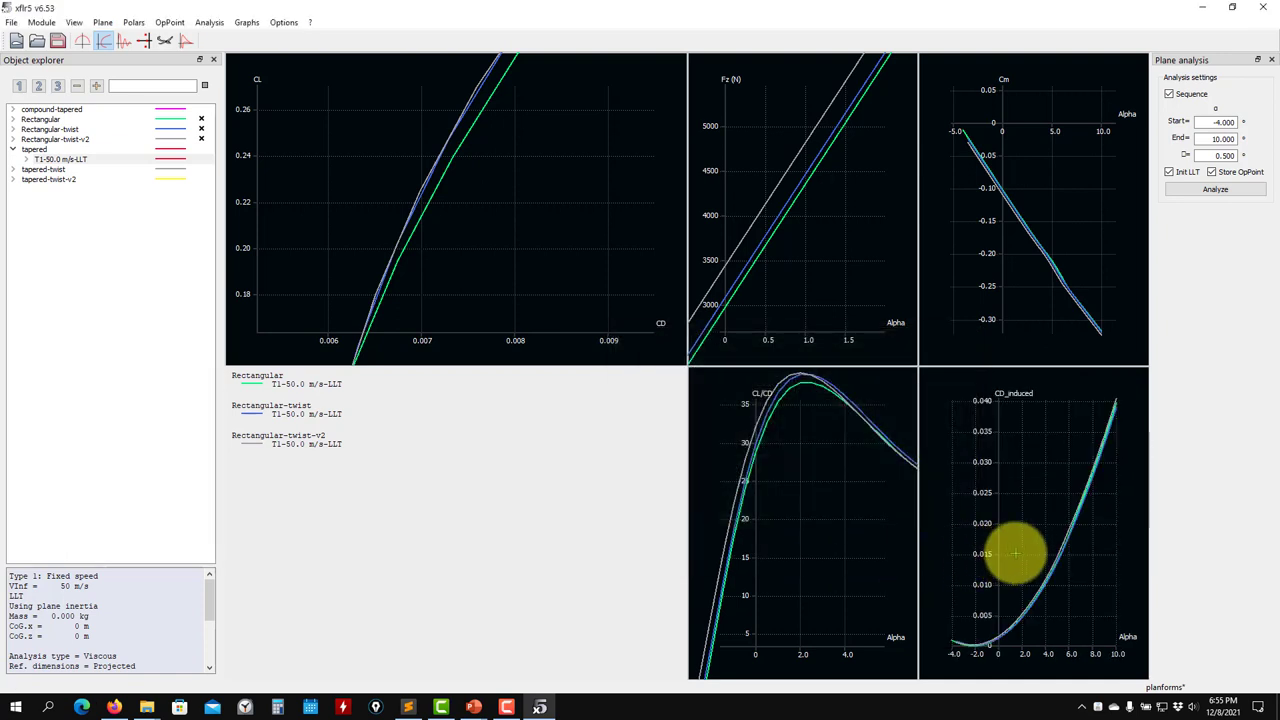
Zoom and pan the CD_induced graph onto the Alpha 0.5–2.5 range
scroll(1035, 555, up, 5)
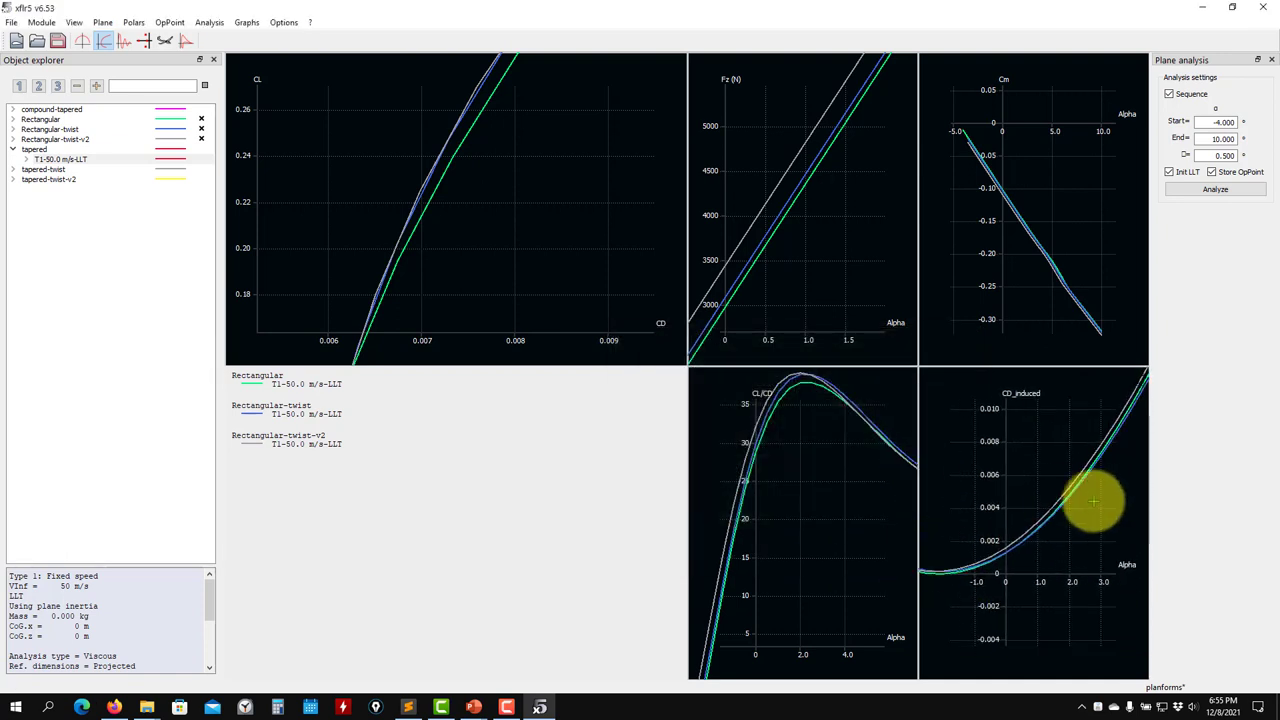
scroll(1032, 522, up, 4)
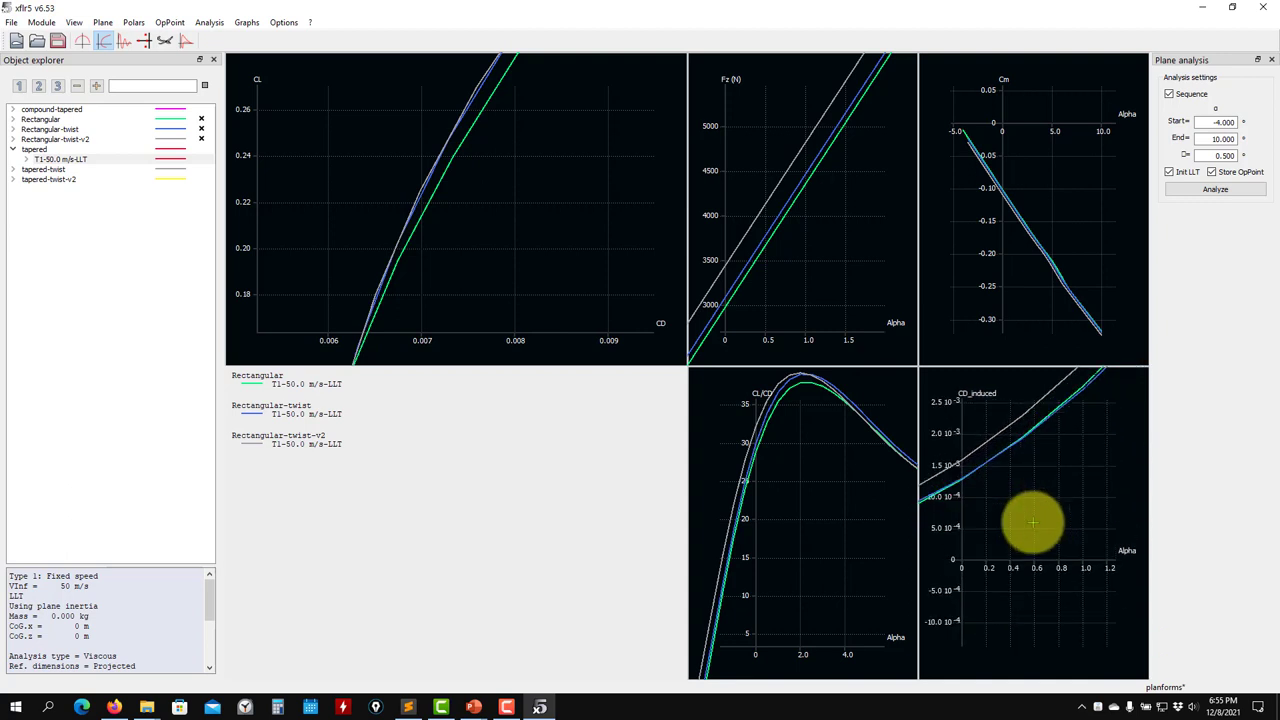
drag(1031, 523, 1023, 557)
scroll(1027, 540, down, 2)
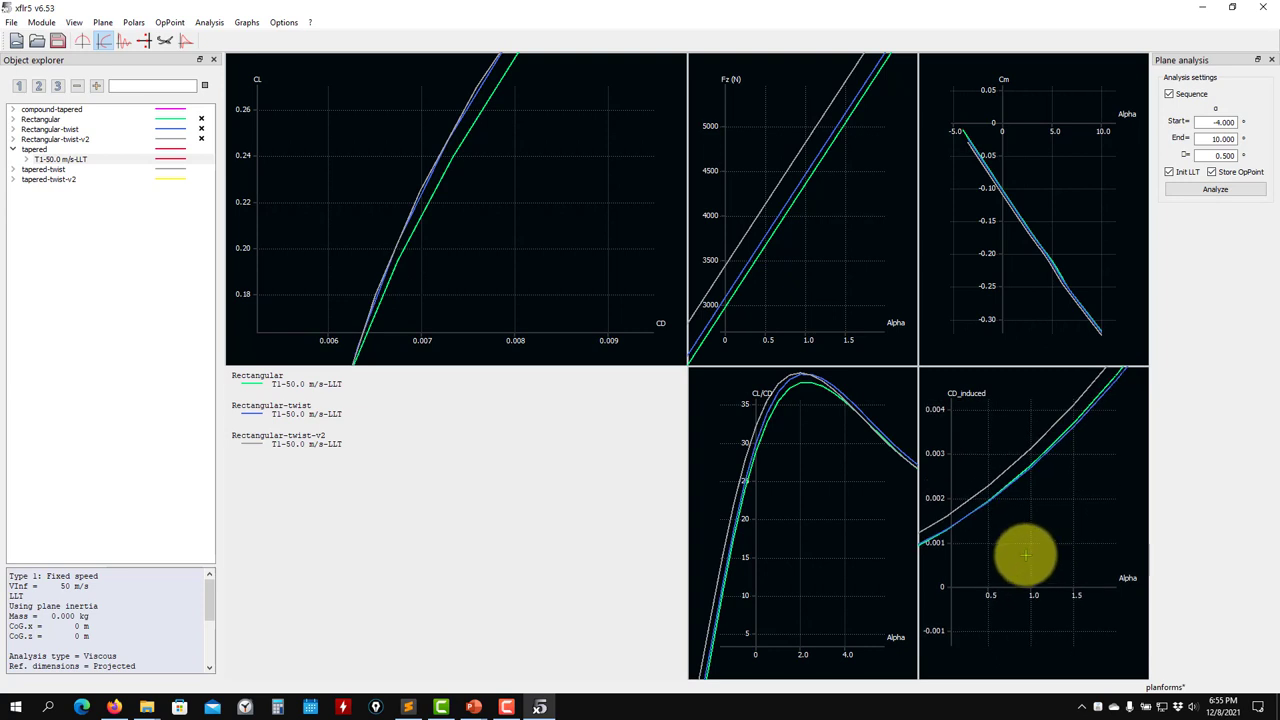
scroll(1004, 542, down, 2)
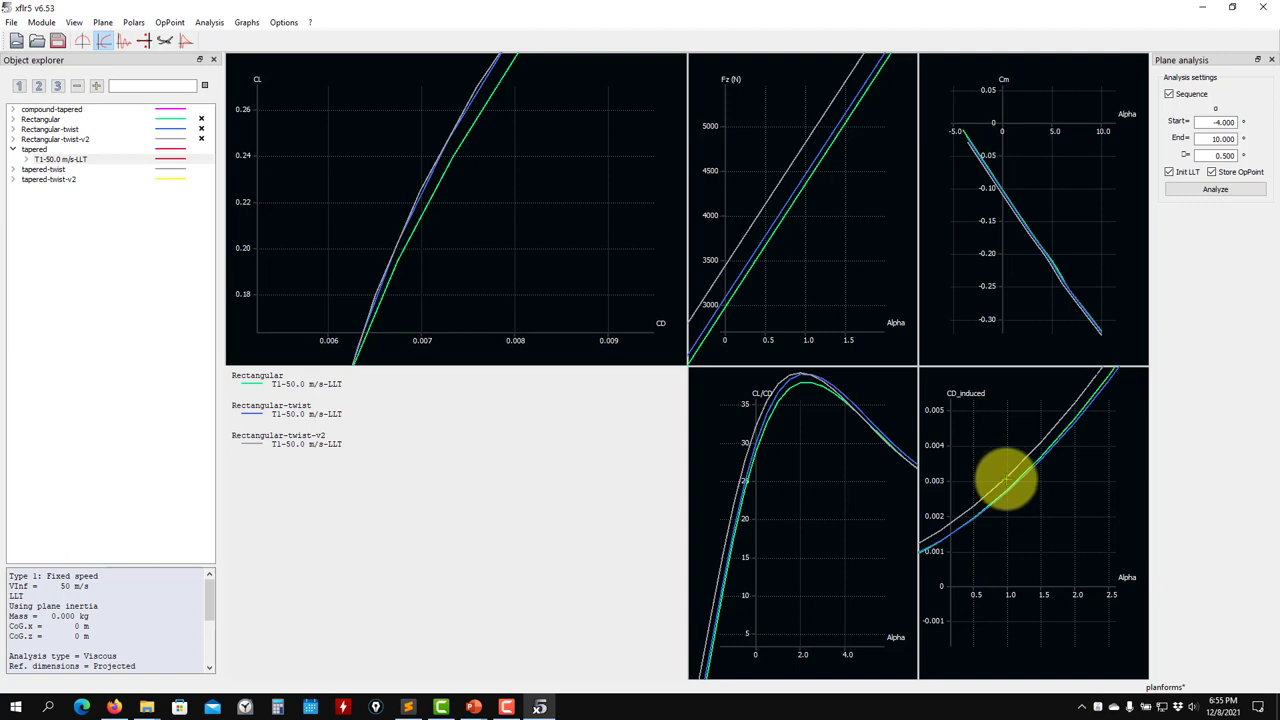
scroll(1010, 490, down, 2)
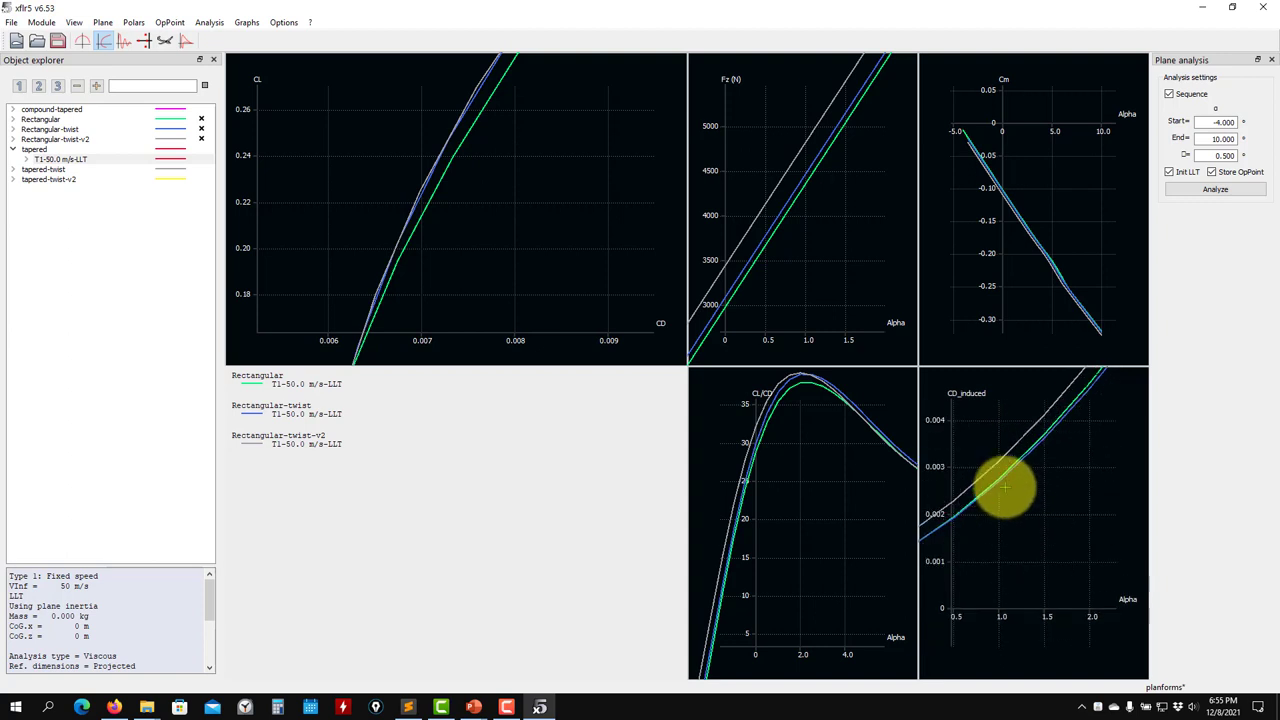
scroll(1013, 498, down, 2)
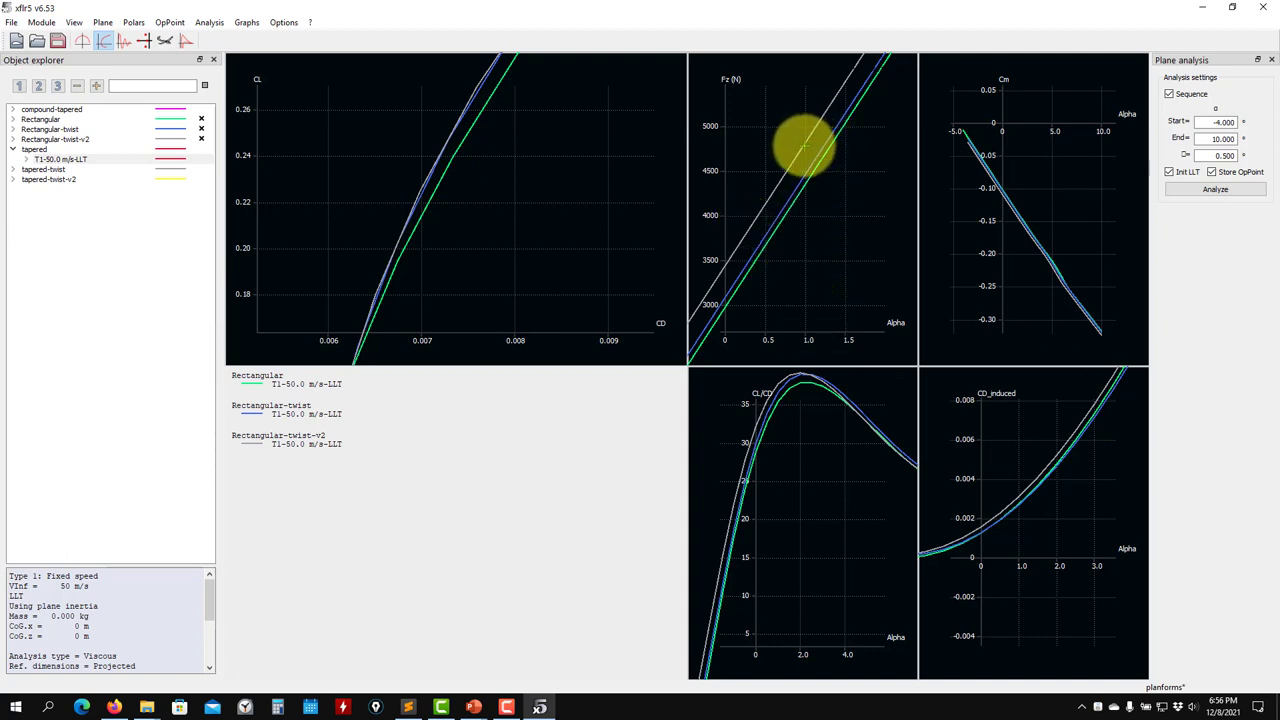
scroll(1030, 560, up, 5)
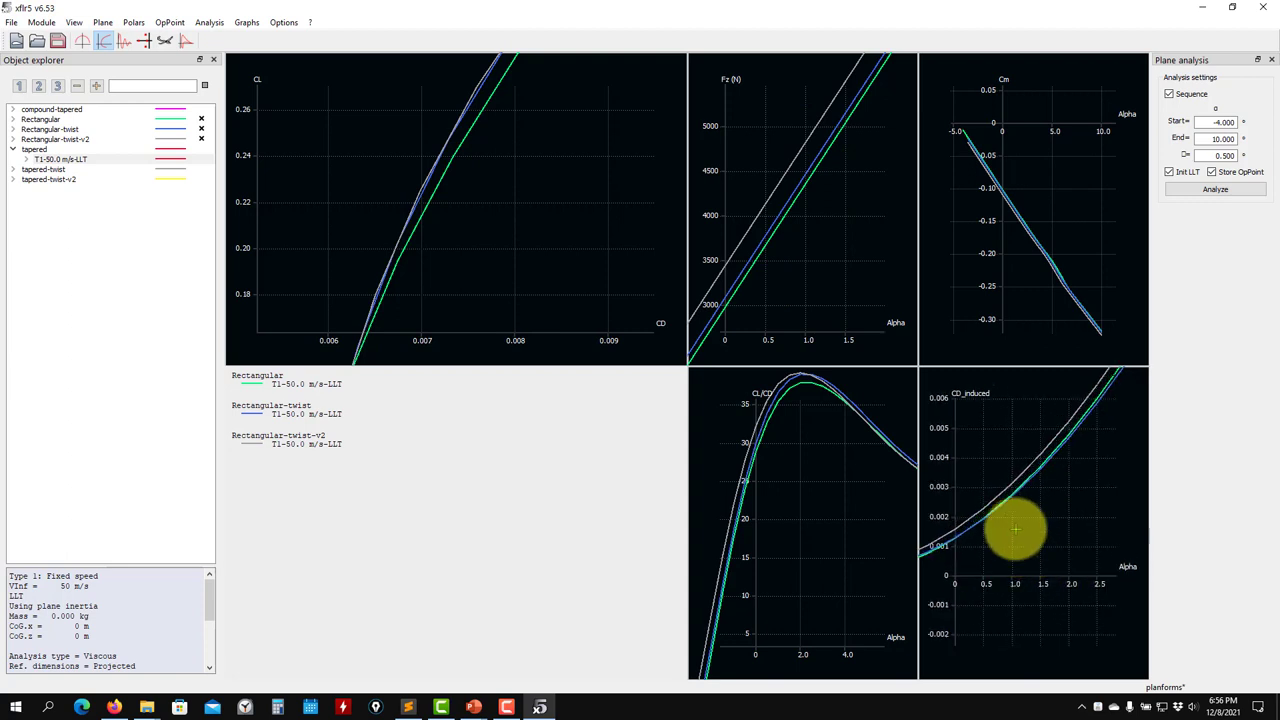
scroll(1008, 490, up, 1)
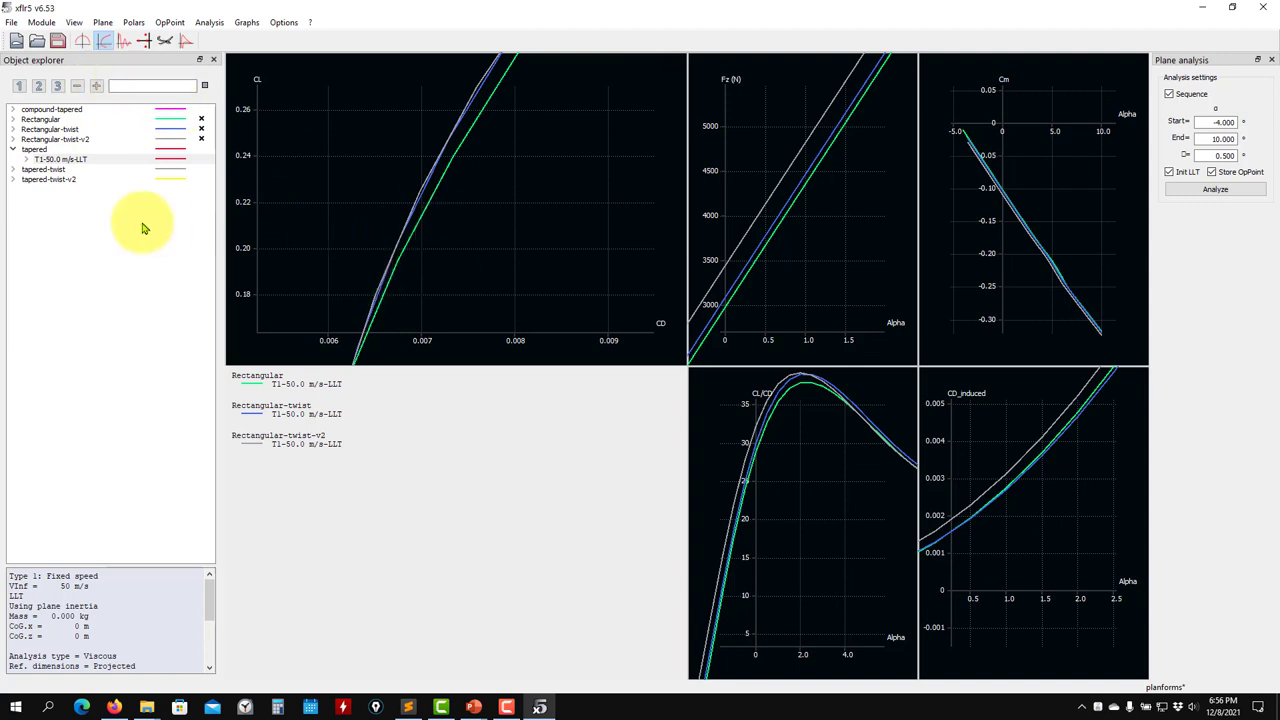
click(35, 149)
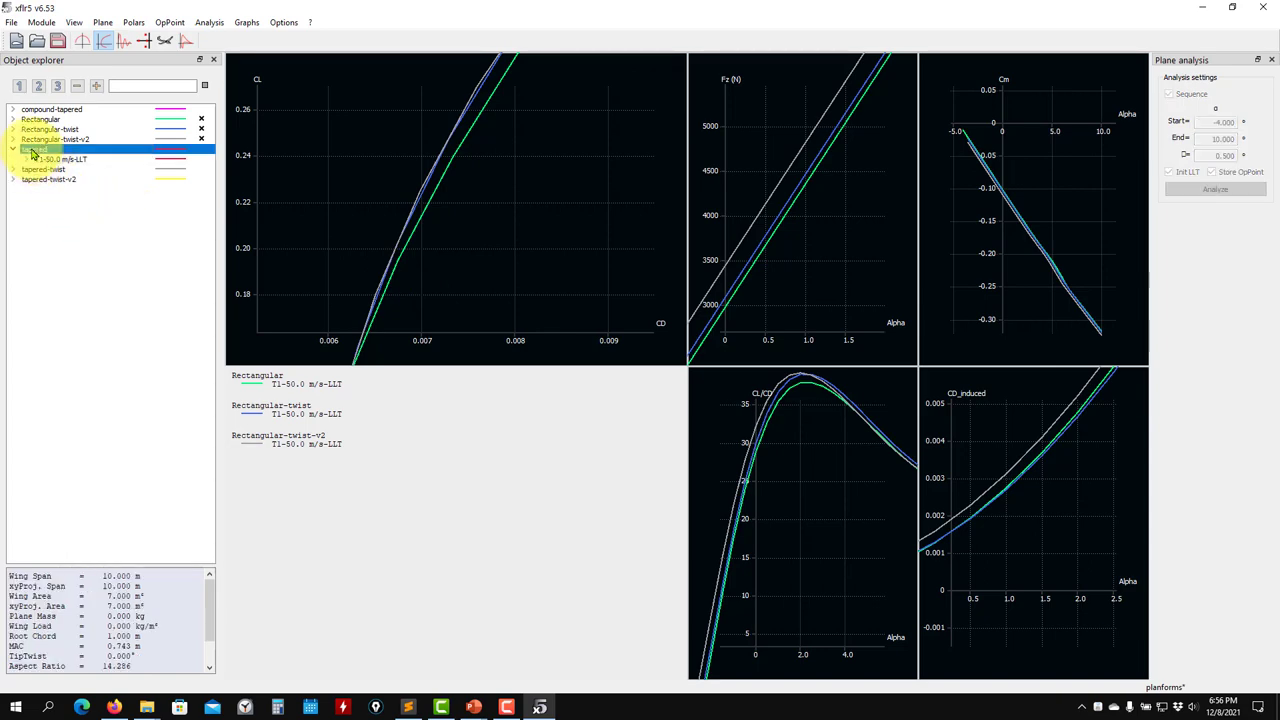
right_click(35, 149)
click(70, 210)
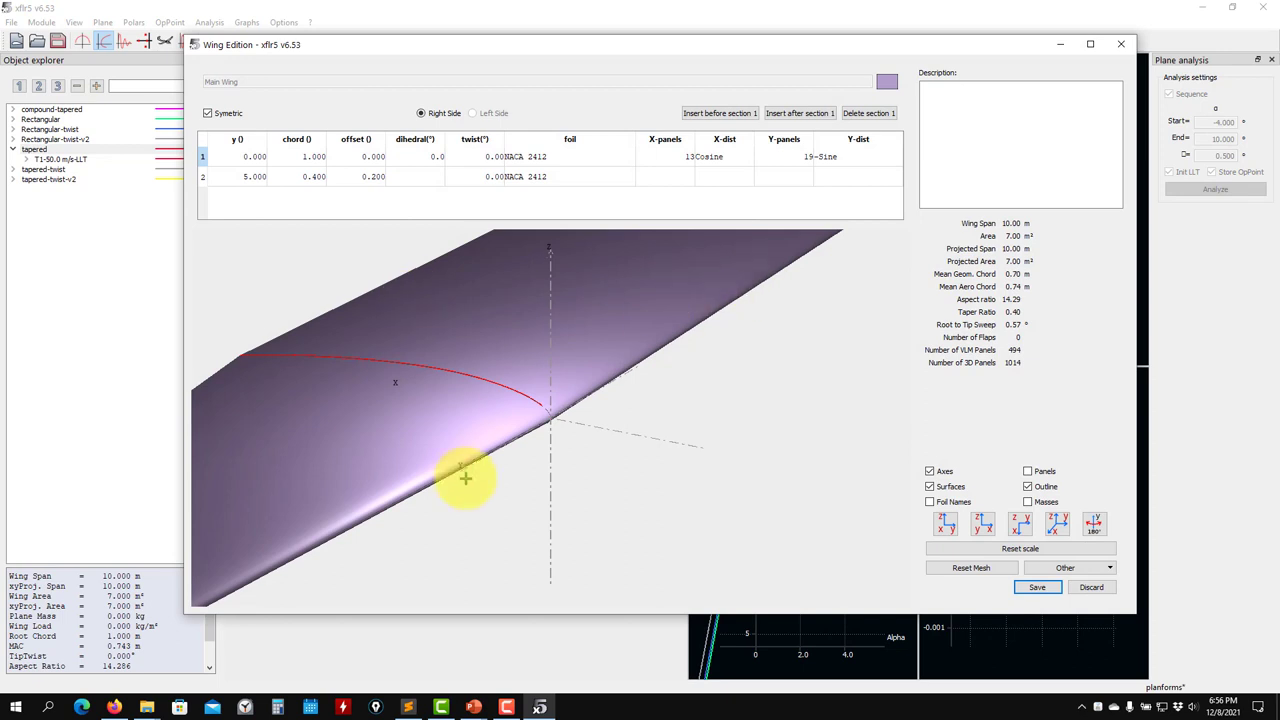
mouse_move(457, 486)
mouse_down()
mouse_move(623, 443)
mouse_move(599, 460)
mouse_up()
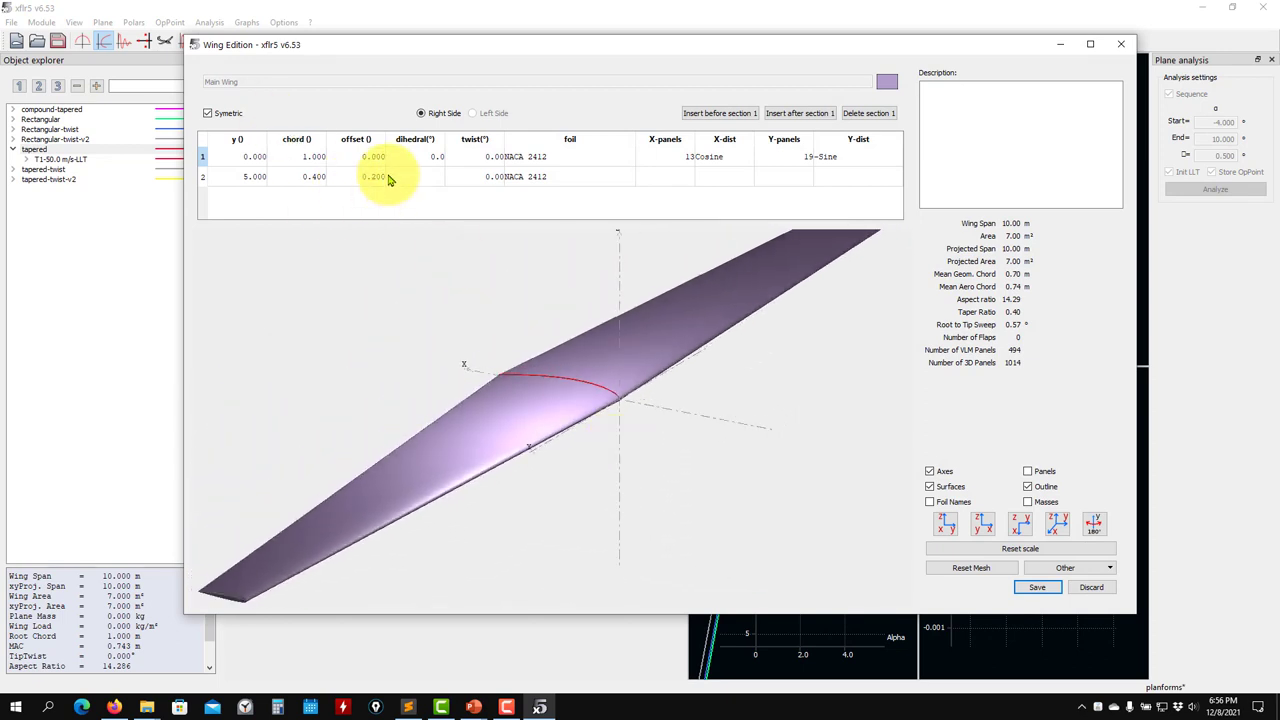
drag(463, 329, 646, 431)
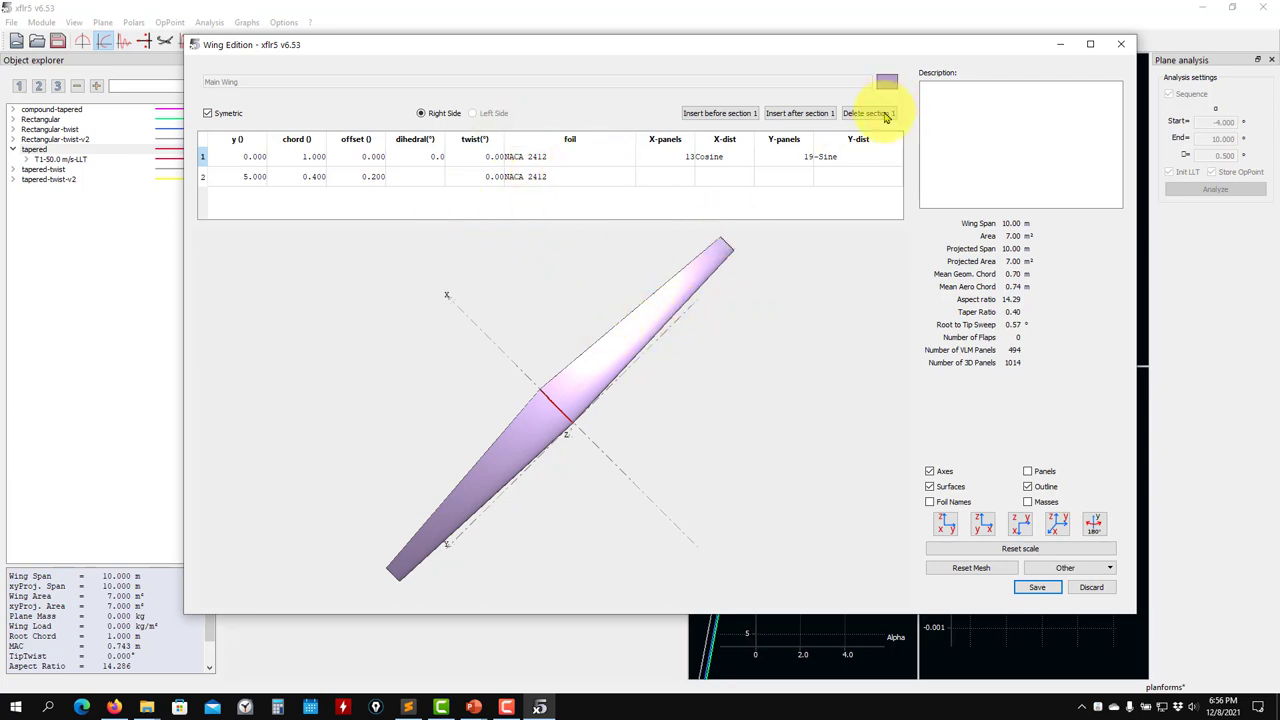
click(1121, 44)
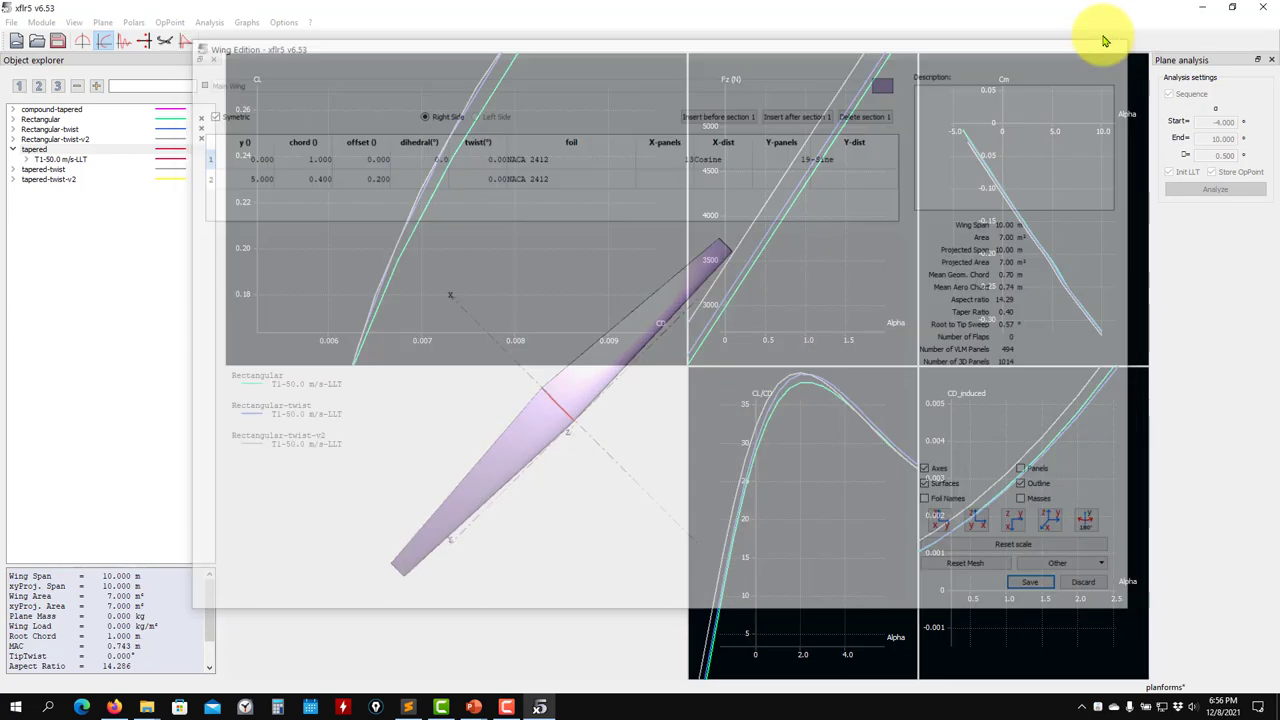
right_click(35, 150)
mouse_move(86, 157)
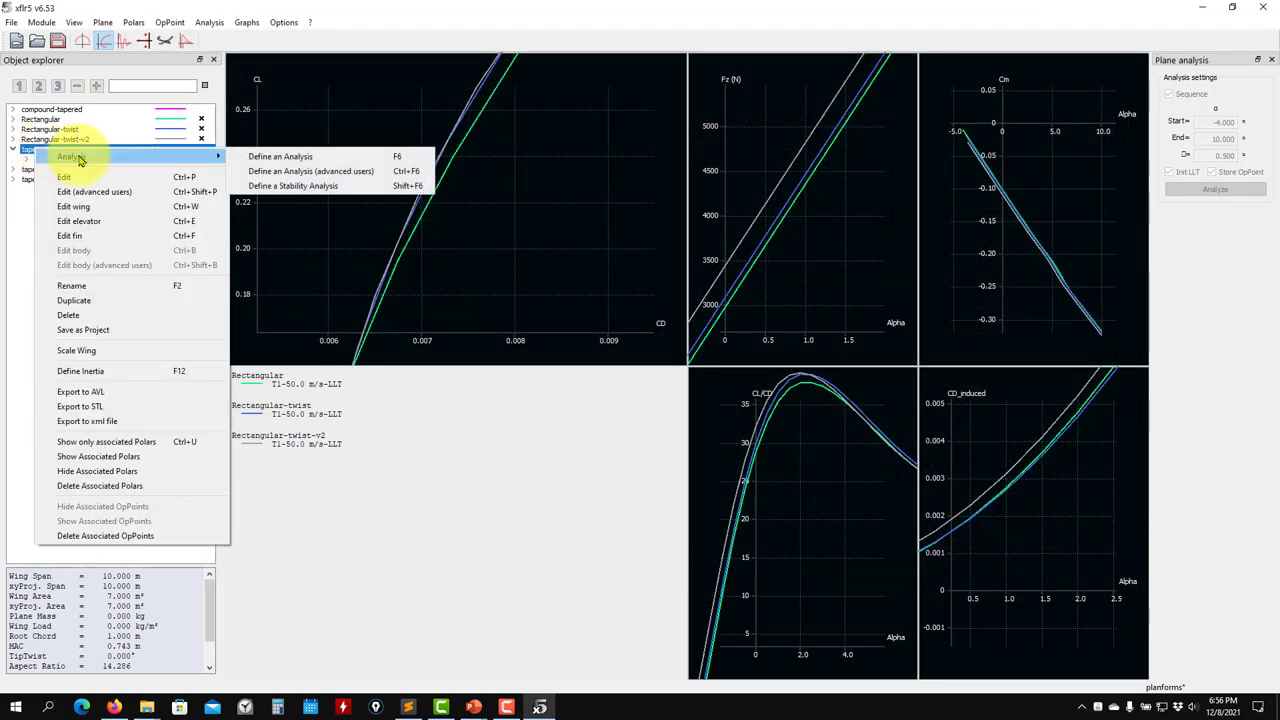
click(288, 158)
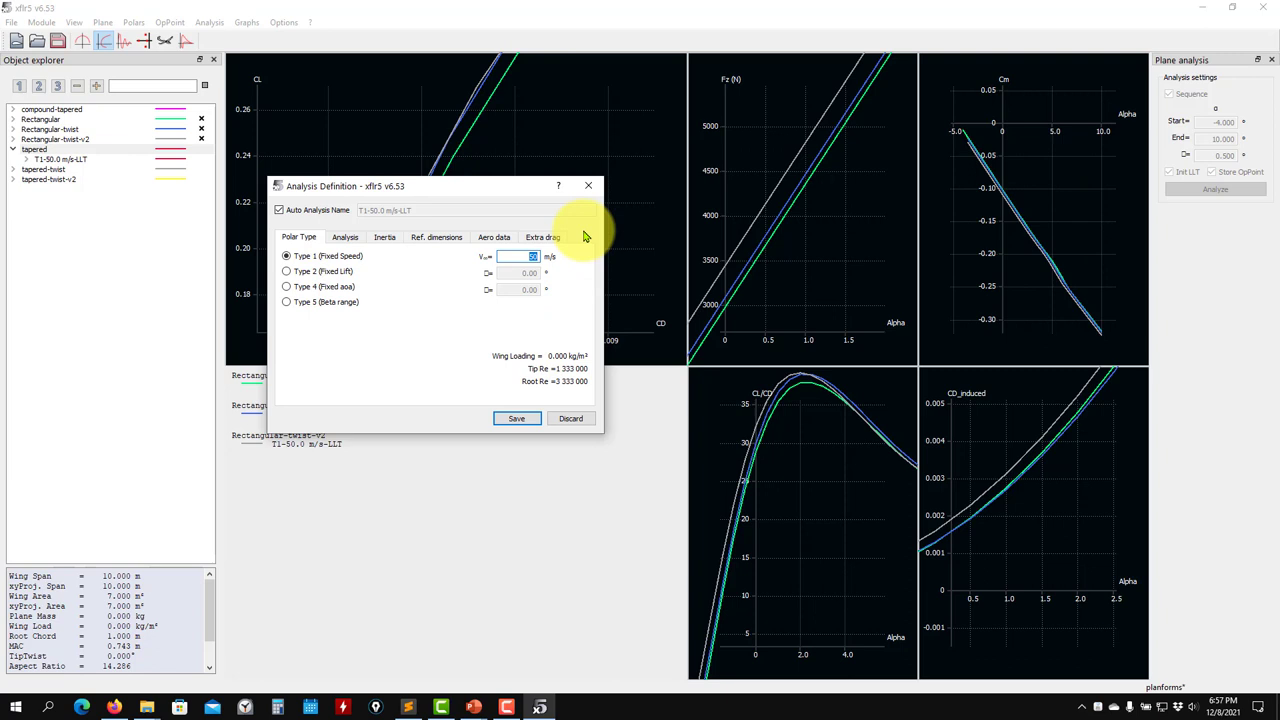
click(313, 290)
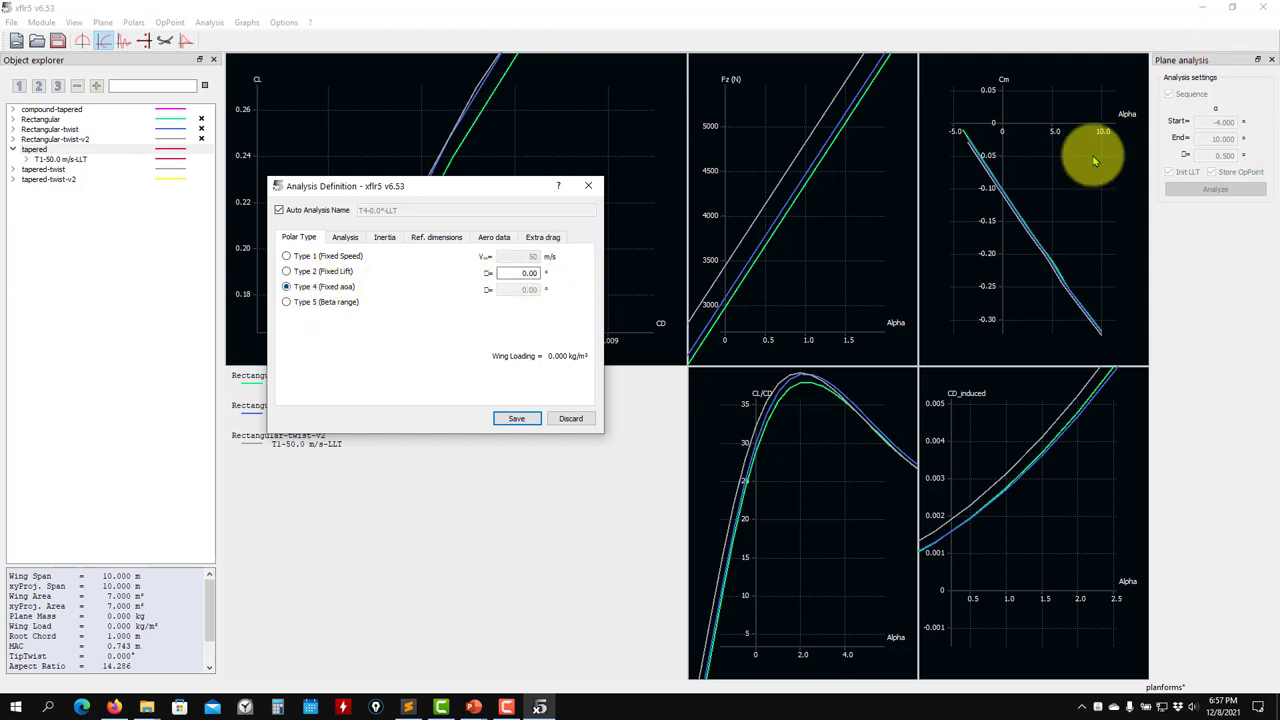
click(334, 257)
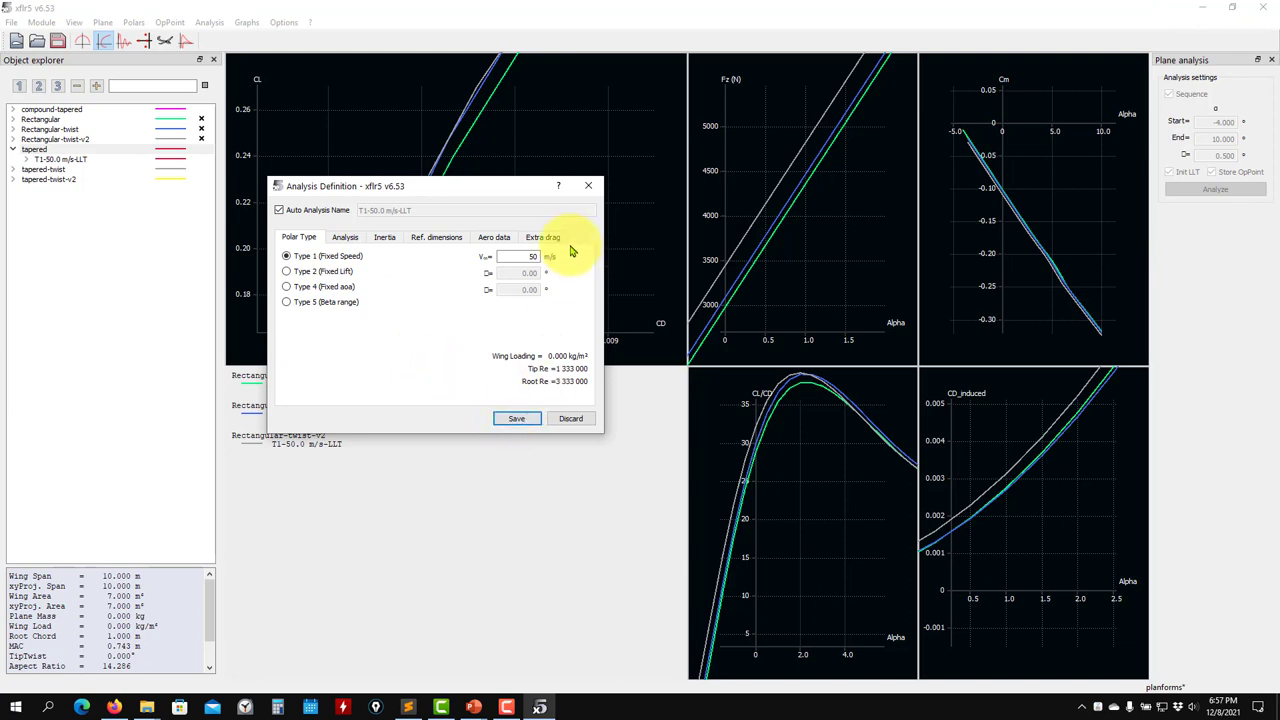
click(570, 419)
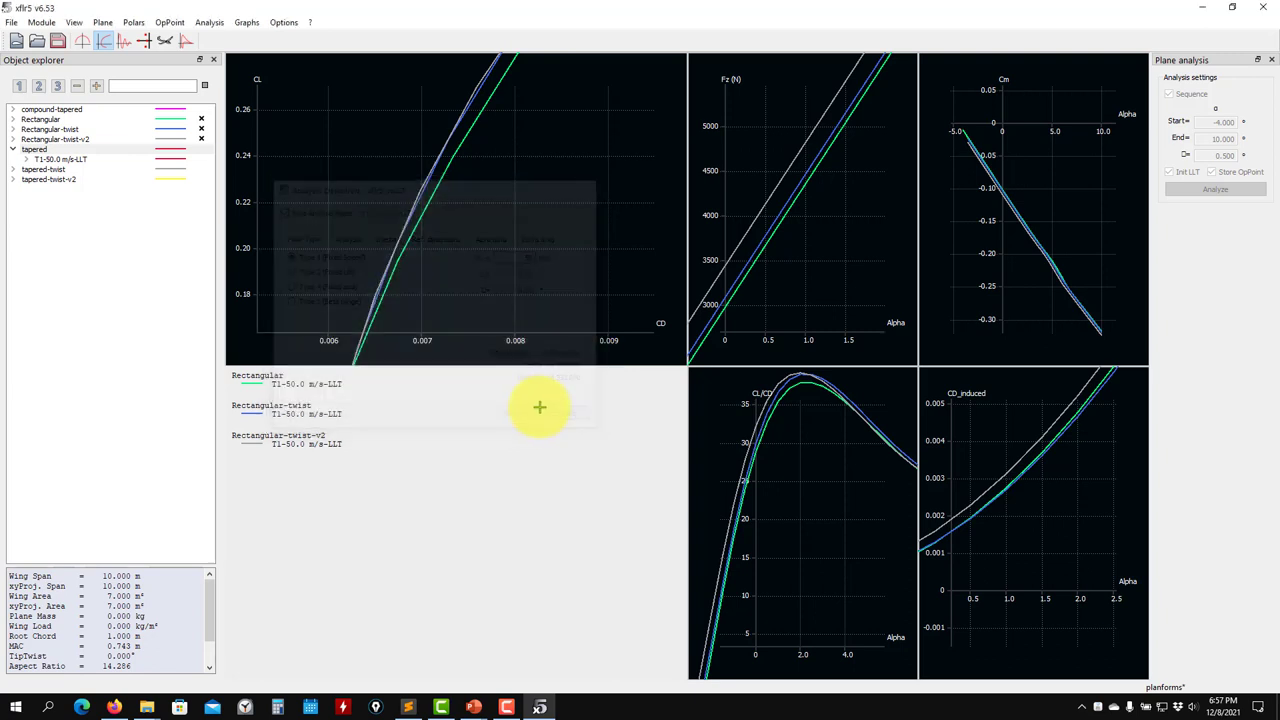
click(42, 23)
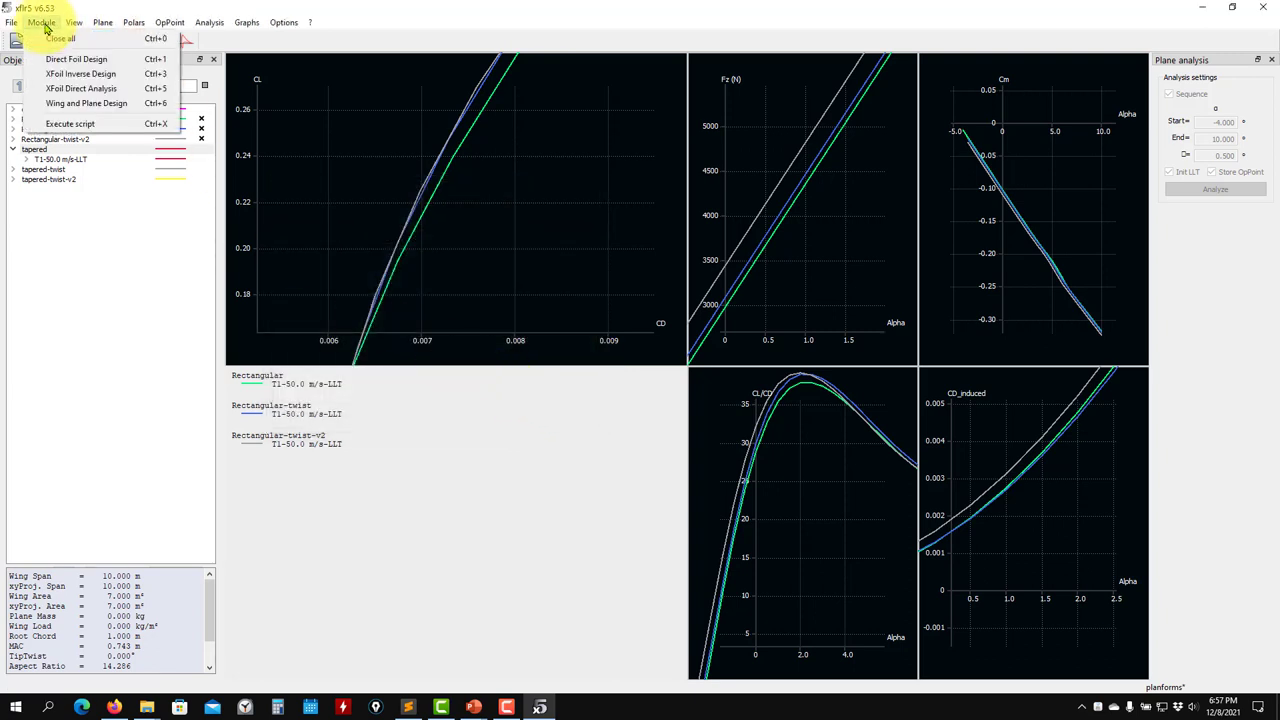
click(82, 89)
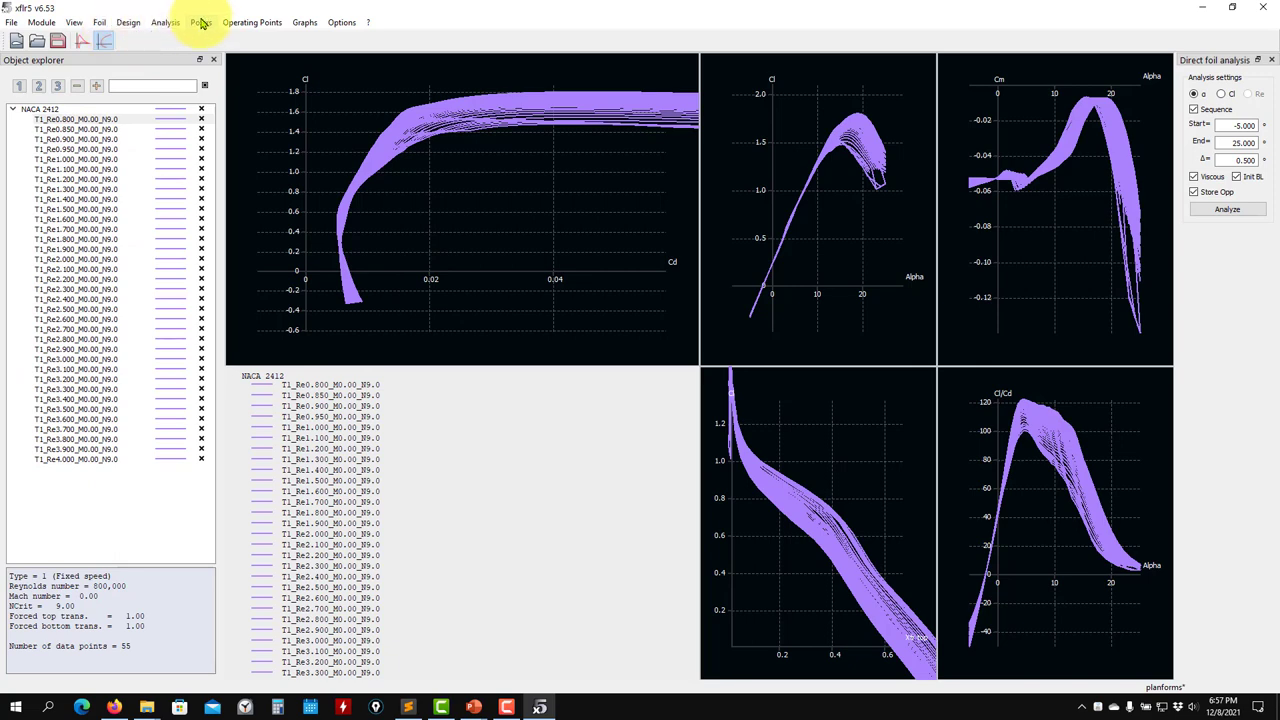
click(164, 22)
click(186, 52)
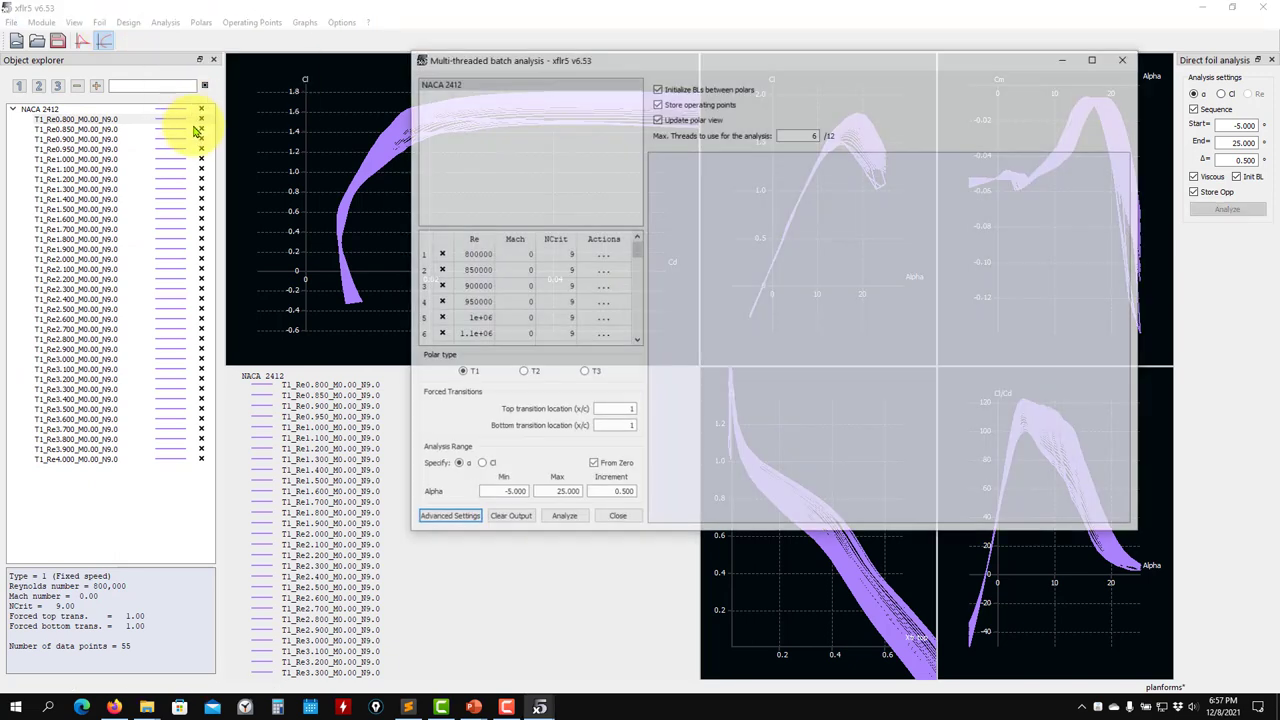
scroll(479, 250, down, 10)
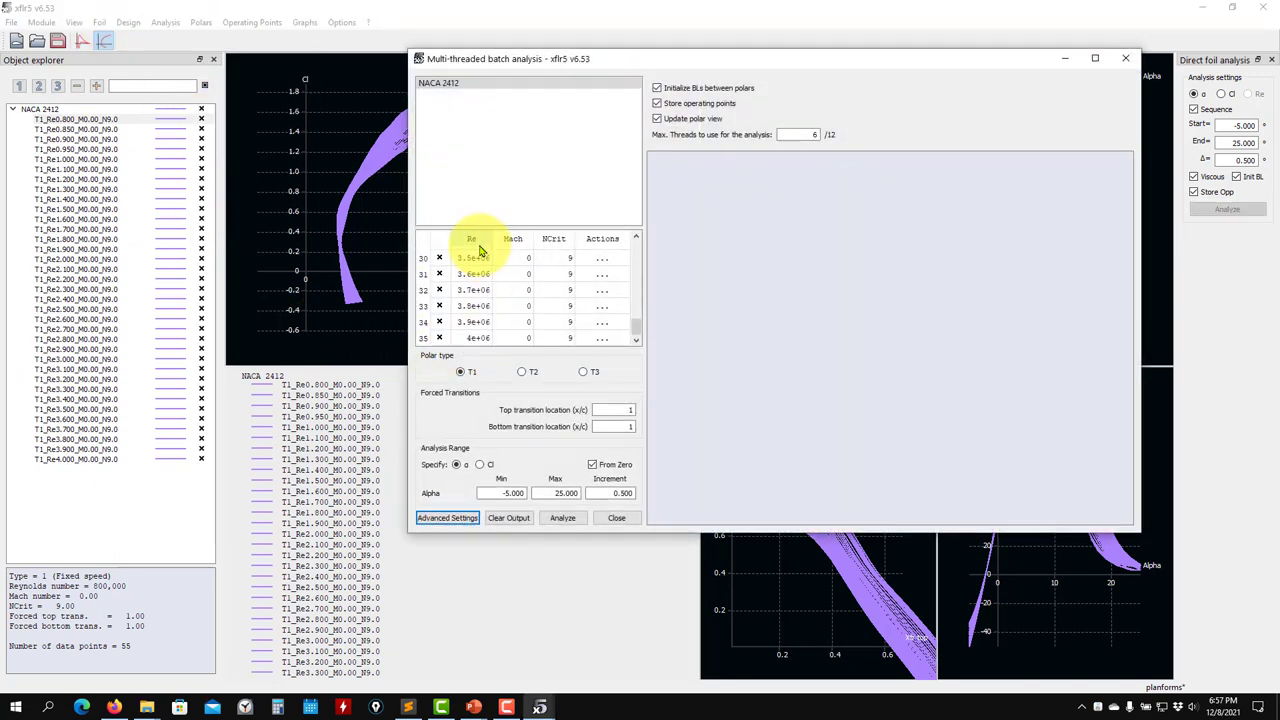
mouse_move(634, 325)
mouse_down()
mouse_move(638, 248)
mouse_move(644, 340)
mouse_up()
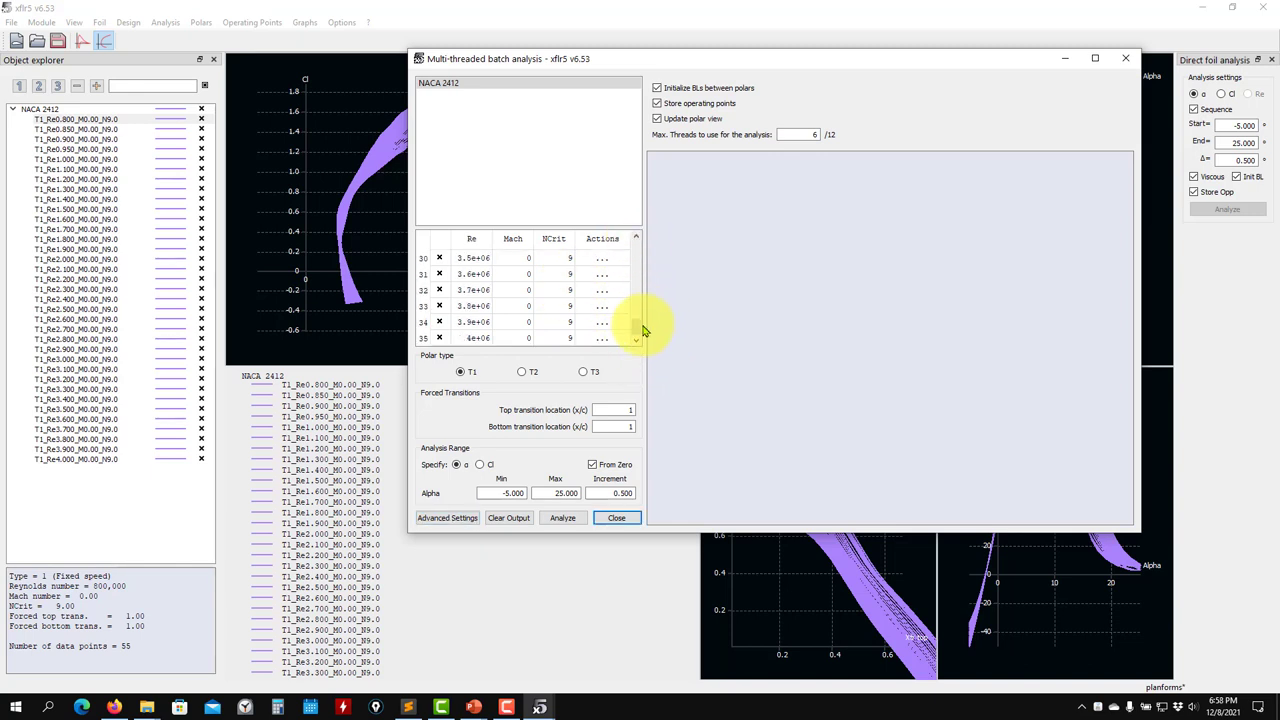
drag(640, 338, 650, 240)
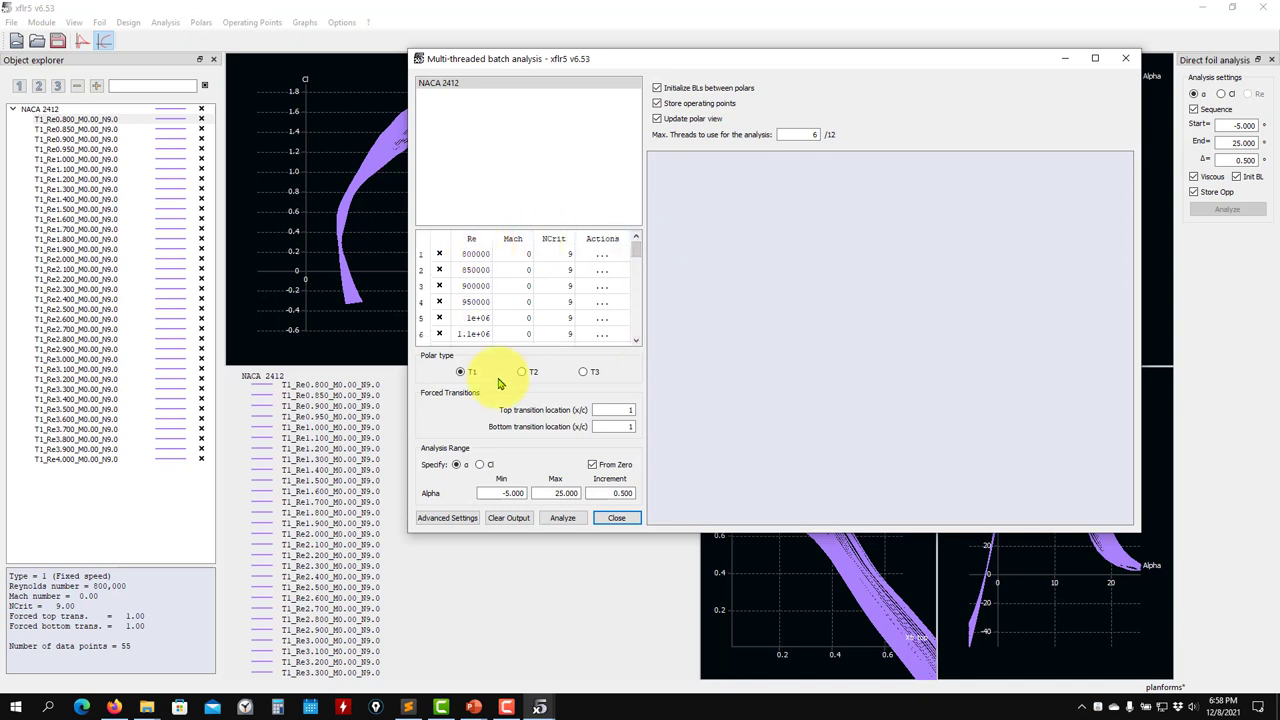
scroll(490, 263, down, 3)
scroll(490, 263, down, 2)
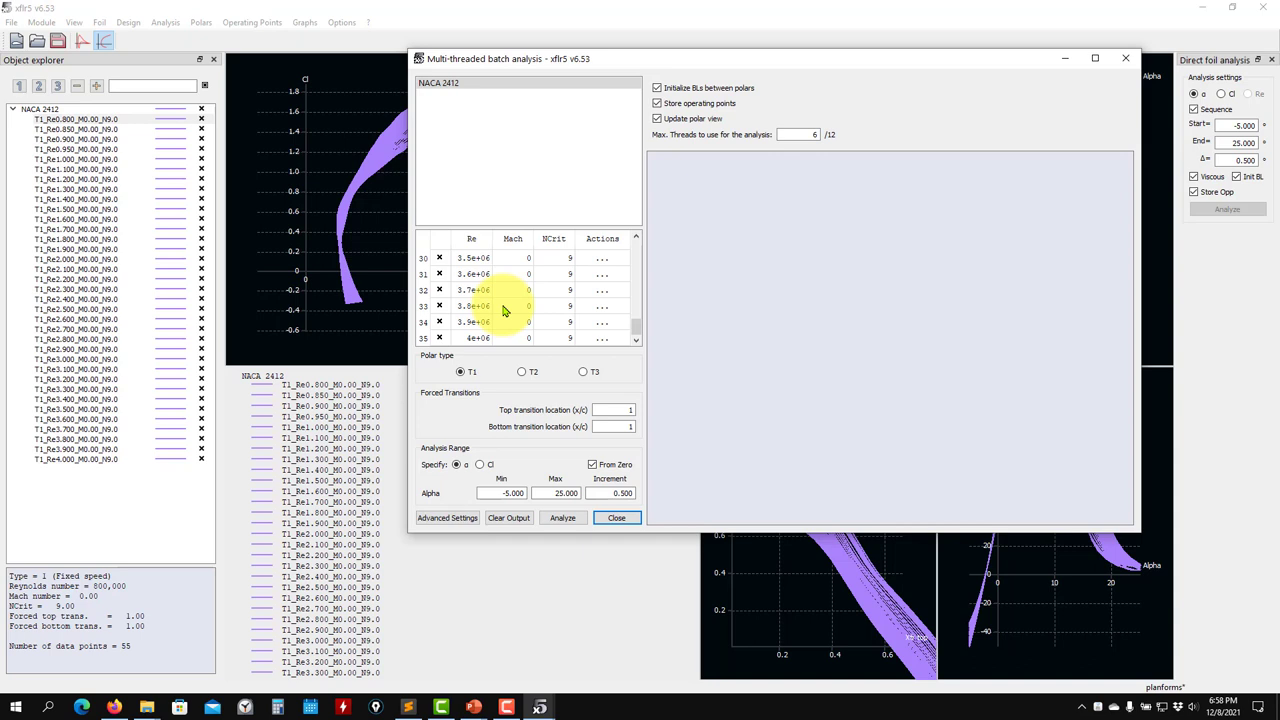
scroll(505, 290, up, 10)
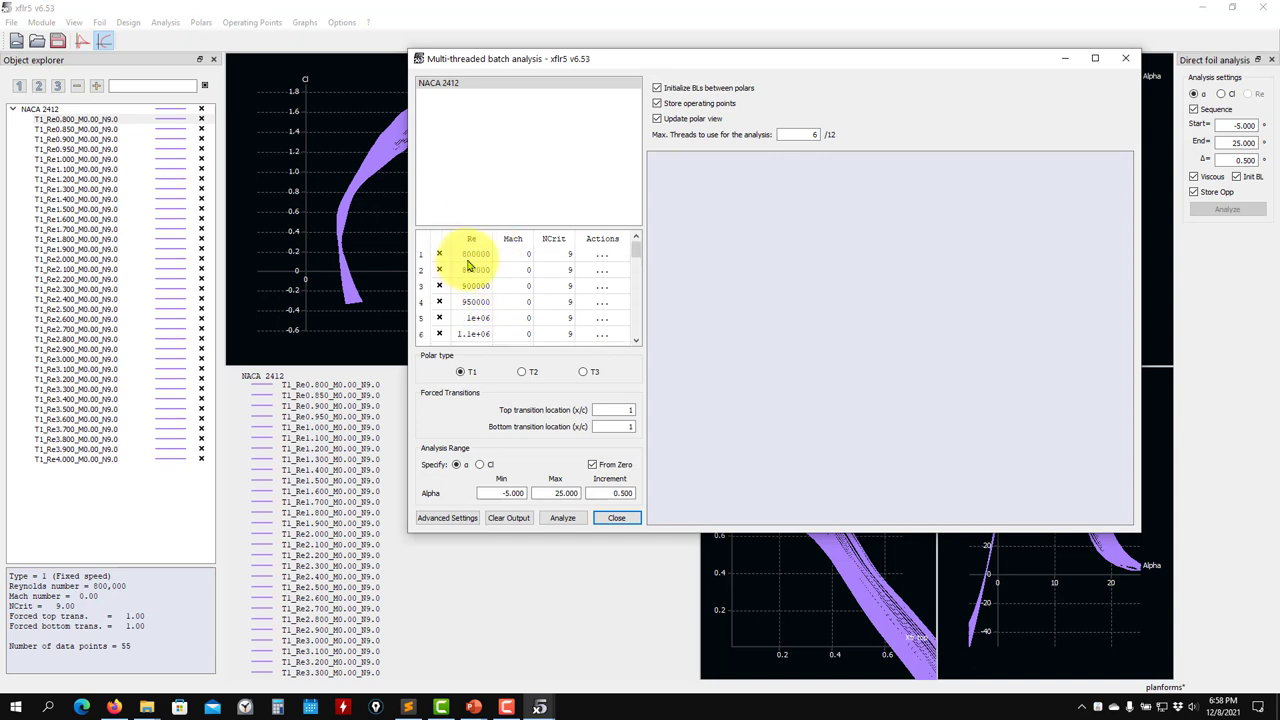
scroll(470, 265, down, 10)
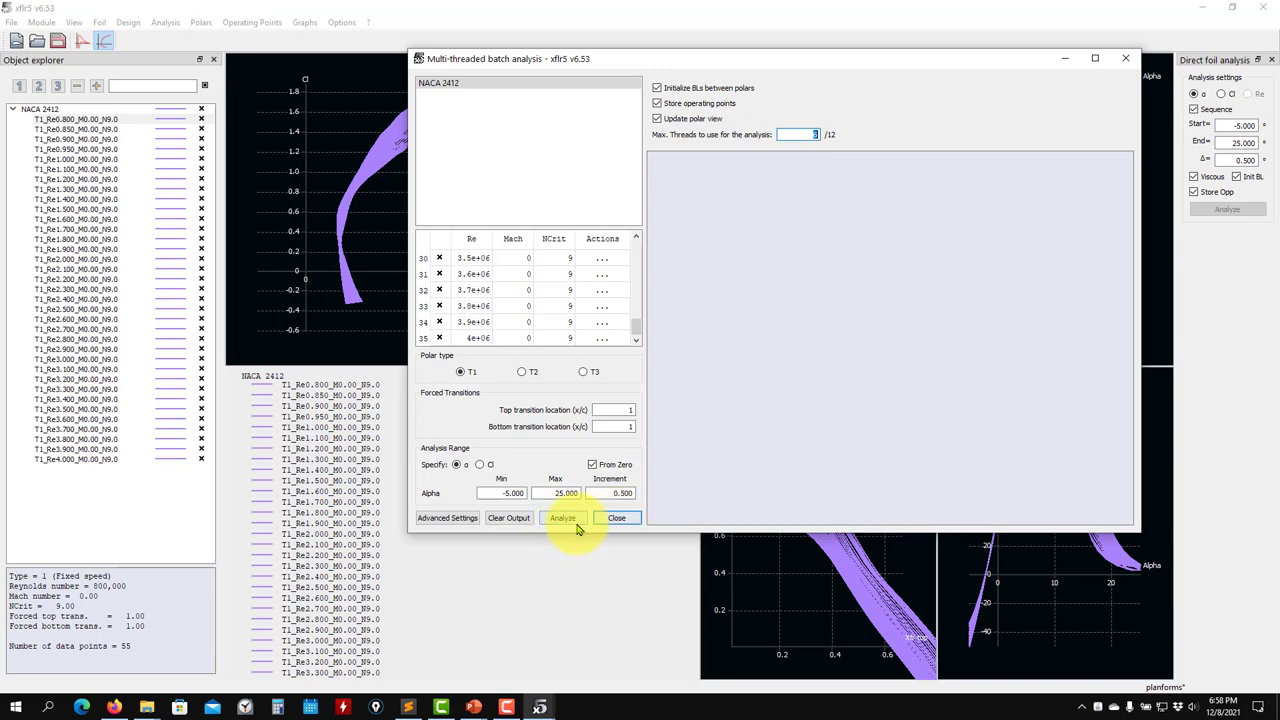
click(618, 517)
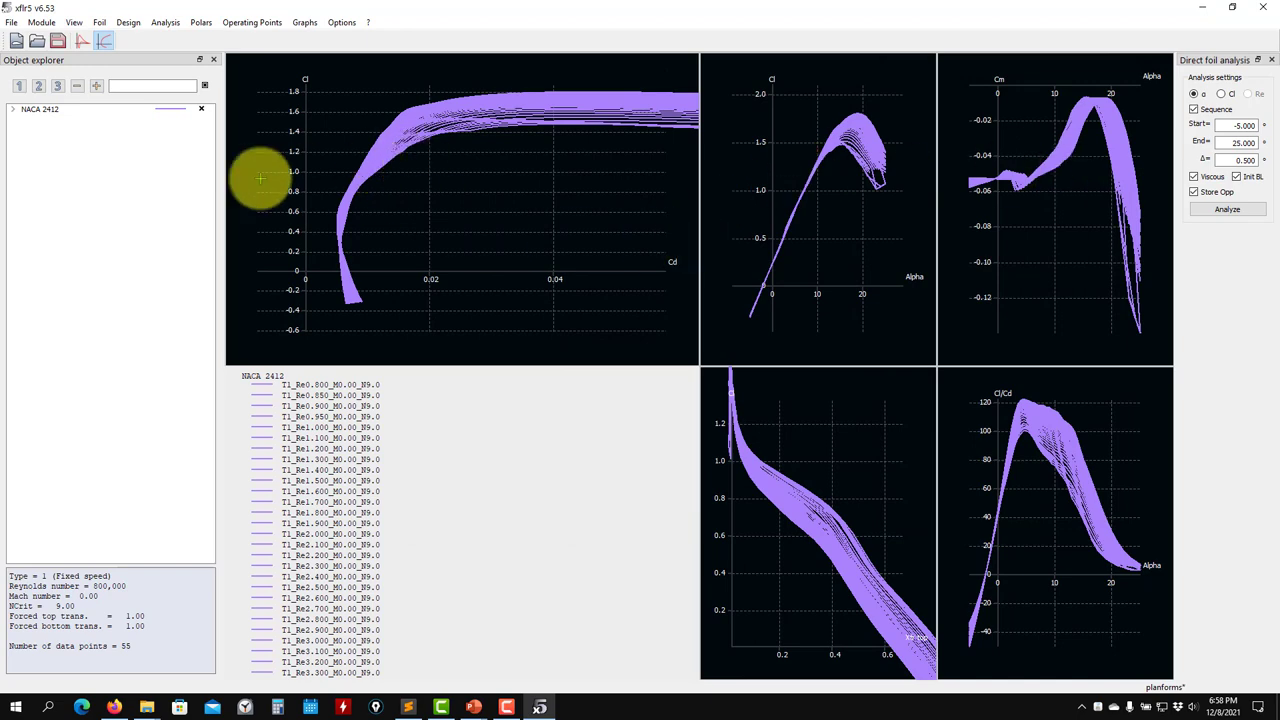
click(41, 22)
Switch to Wing and Plane Design and show the tapered wing's polar curves on the graphs
click(94, 102)
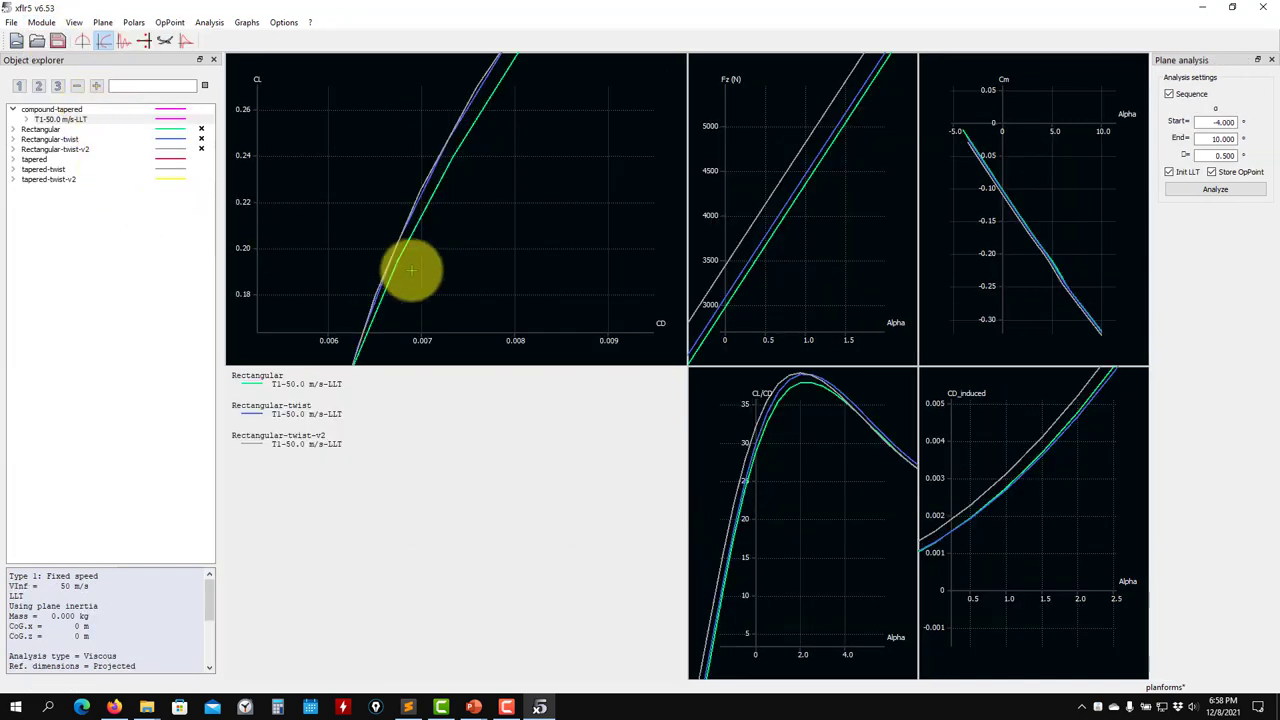
click(79, 159)
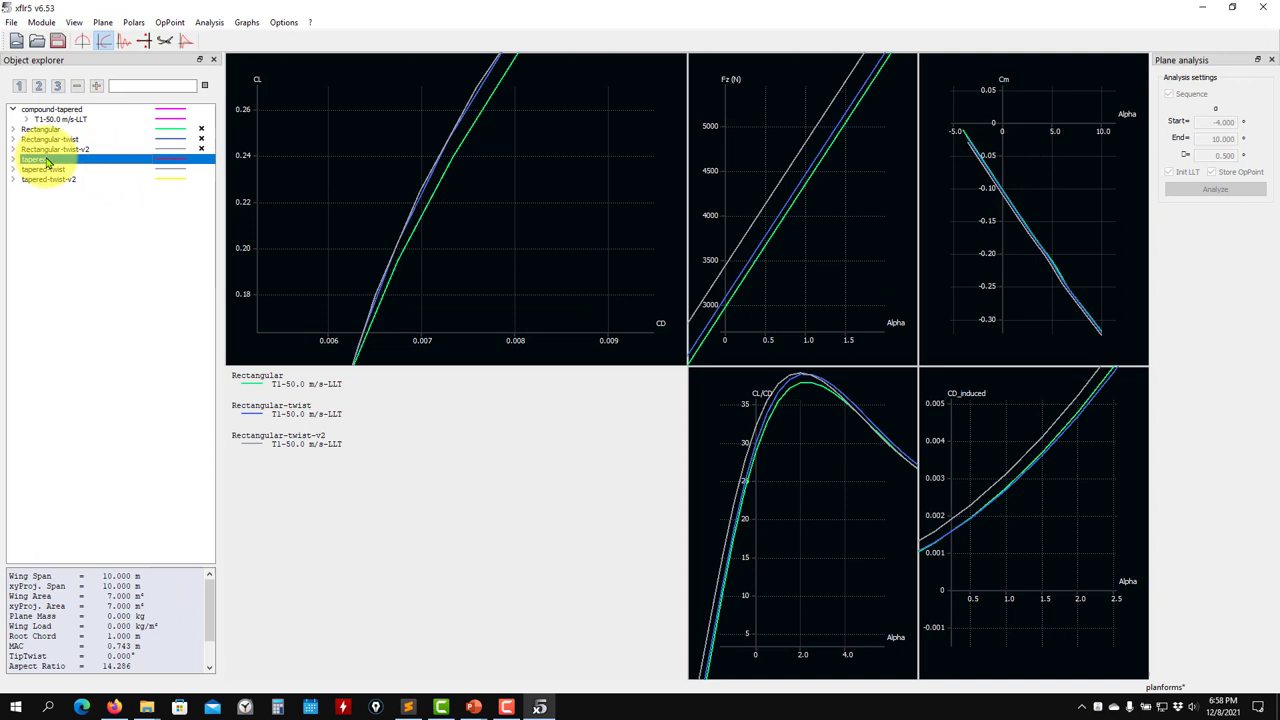
click(201, 159)
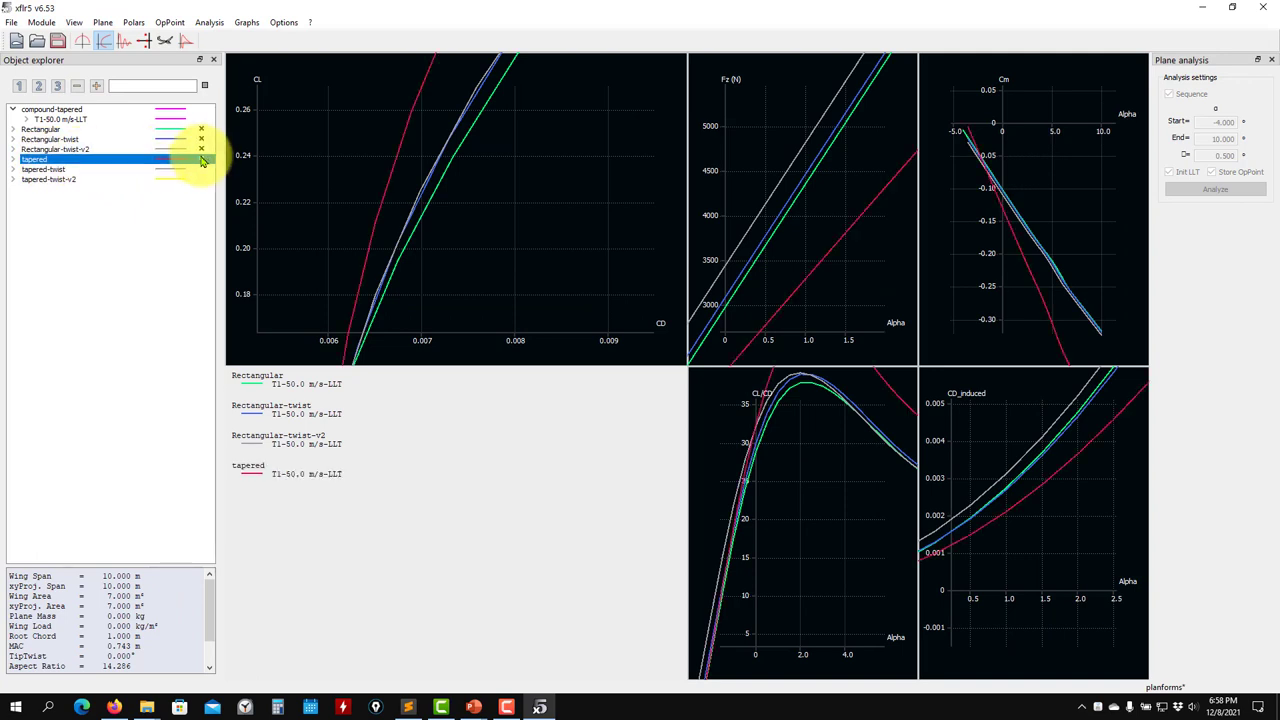
Zoom into the Fz versus Alpha graph and nudge it slightly left
scroll(810, 200, down, 5)
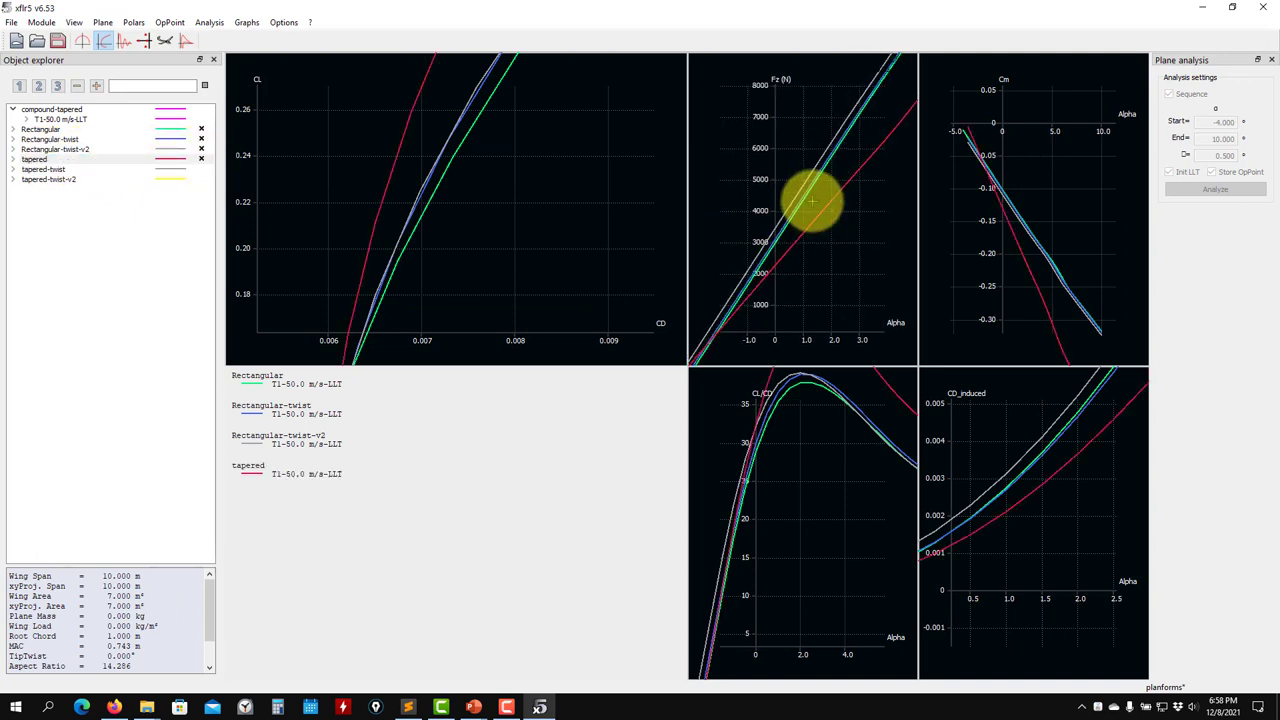
scroll(770, 300, up, 5)
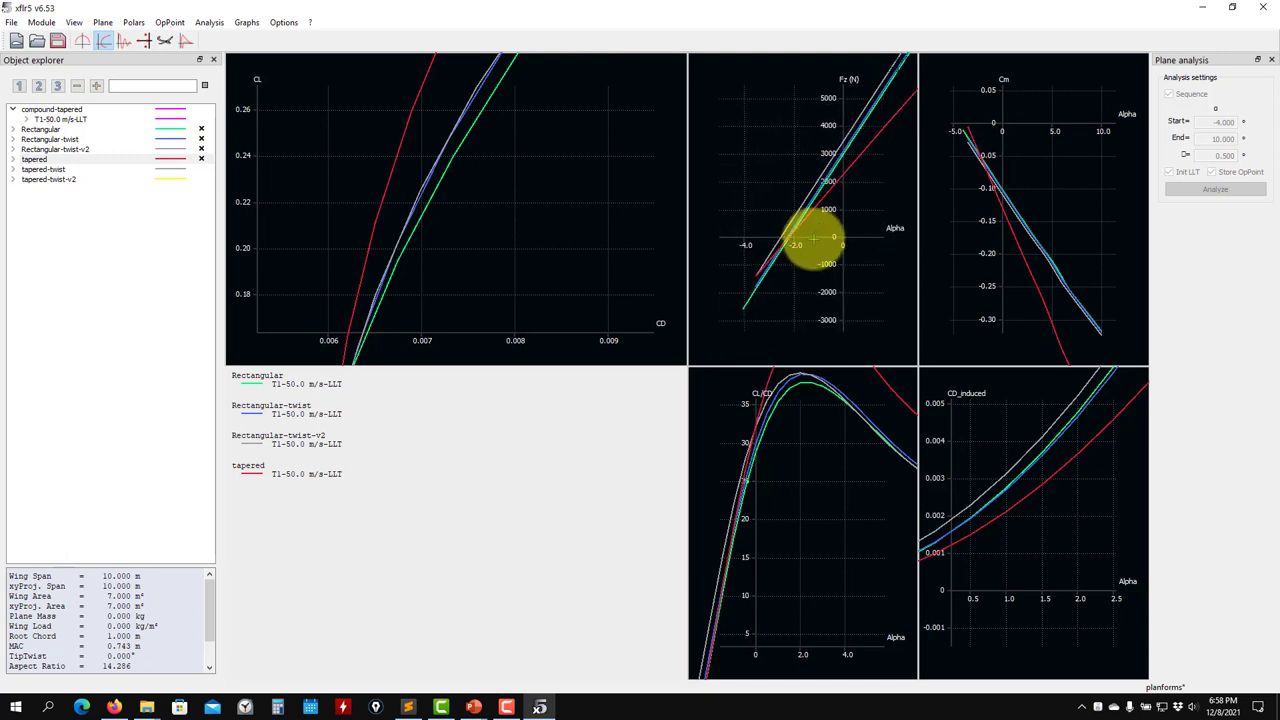
scroll(789, 290, up, 4)
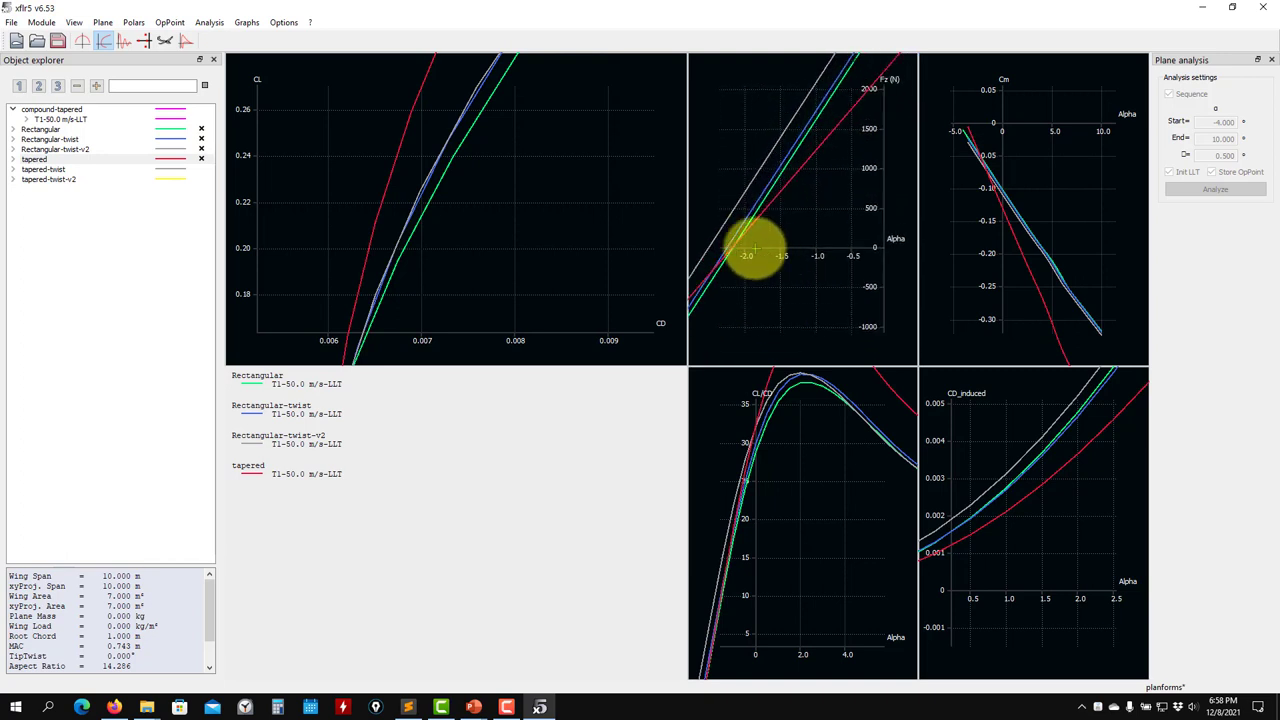
scroll(785, 259, up, 2)
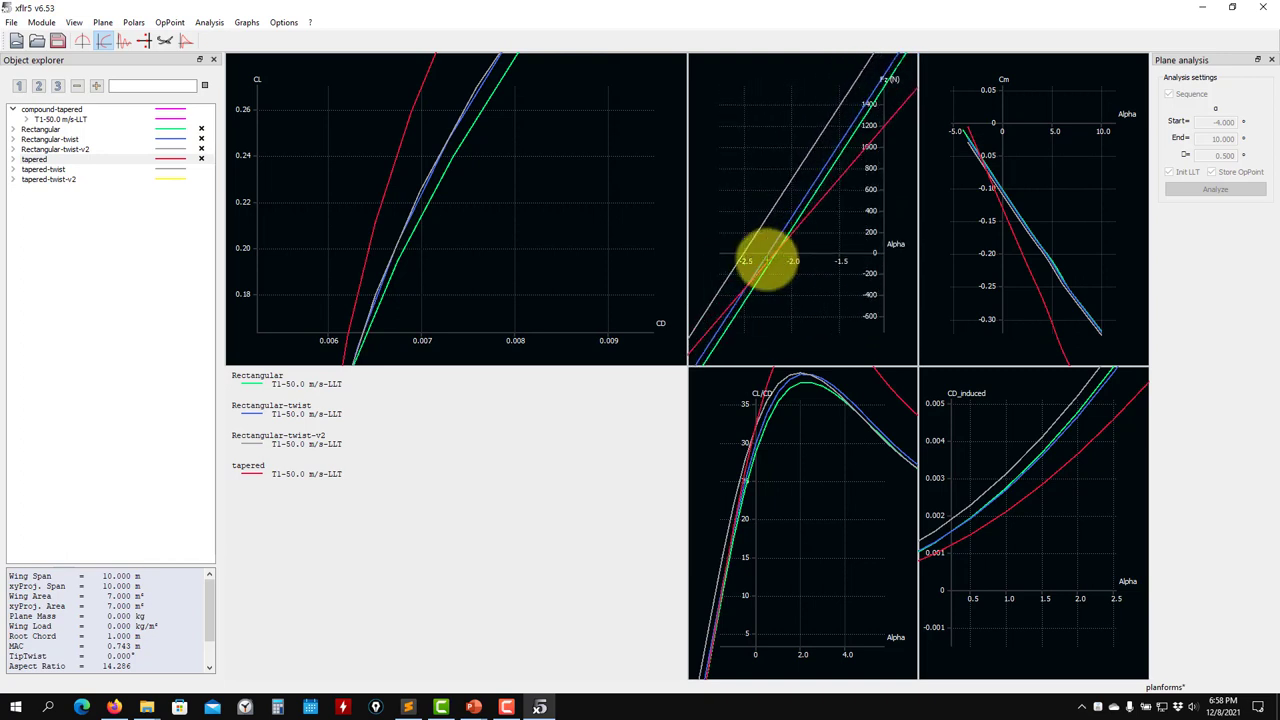
scroll(789, 289, up, 3)
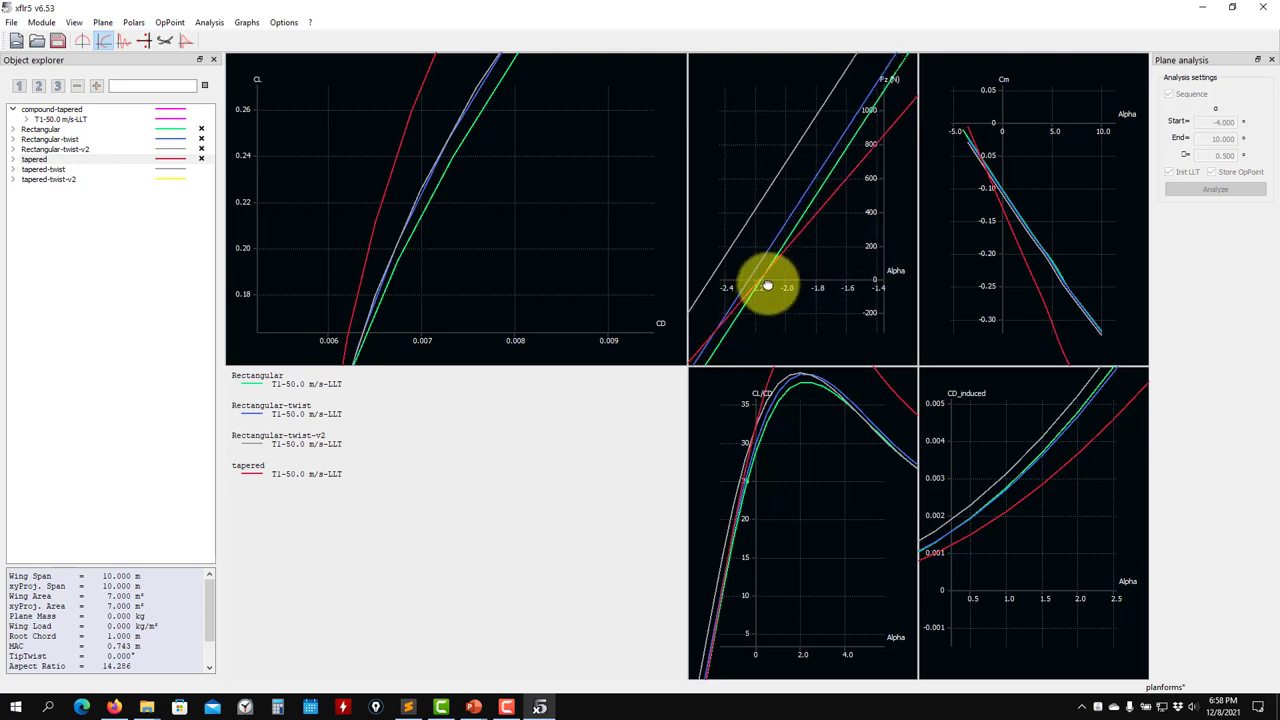
drag(728, 257, 752, 257)
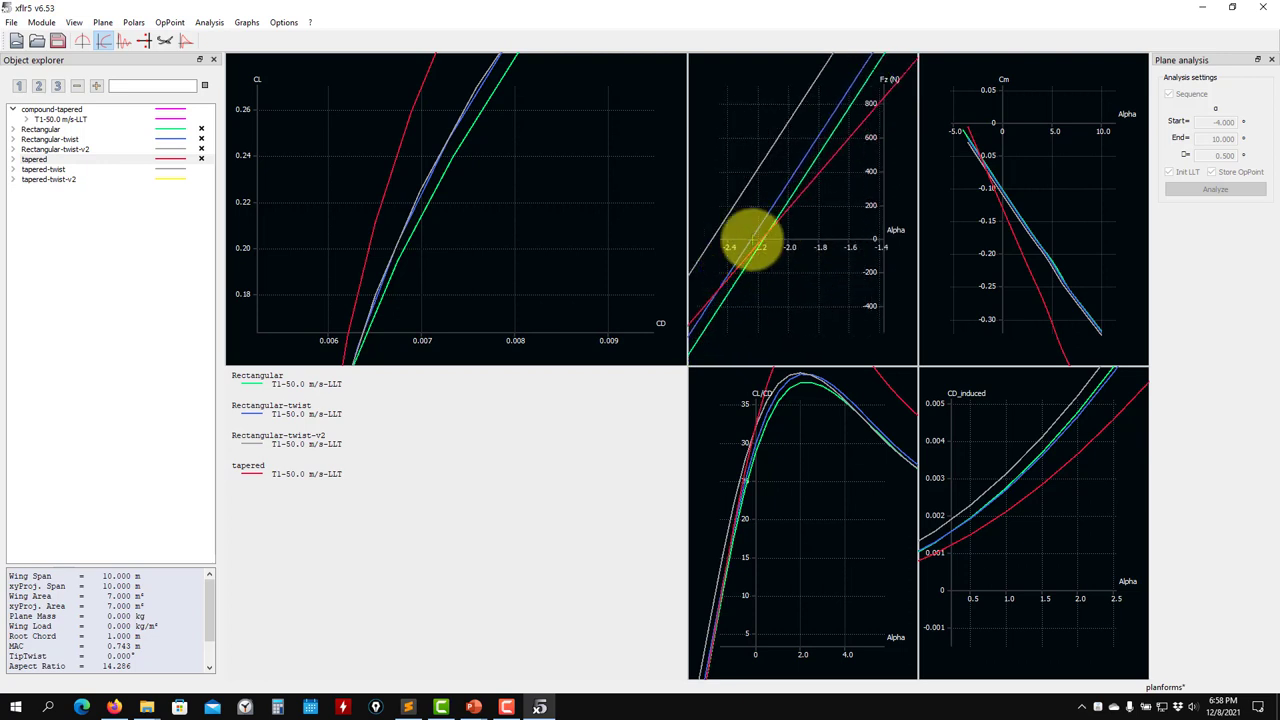
scroll(770, 246, up, 1)
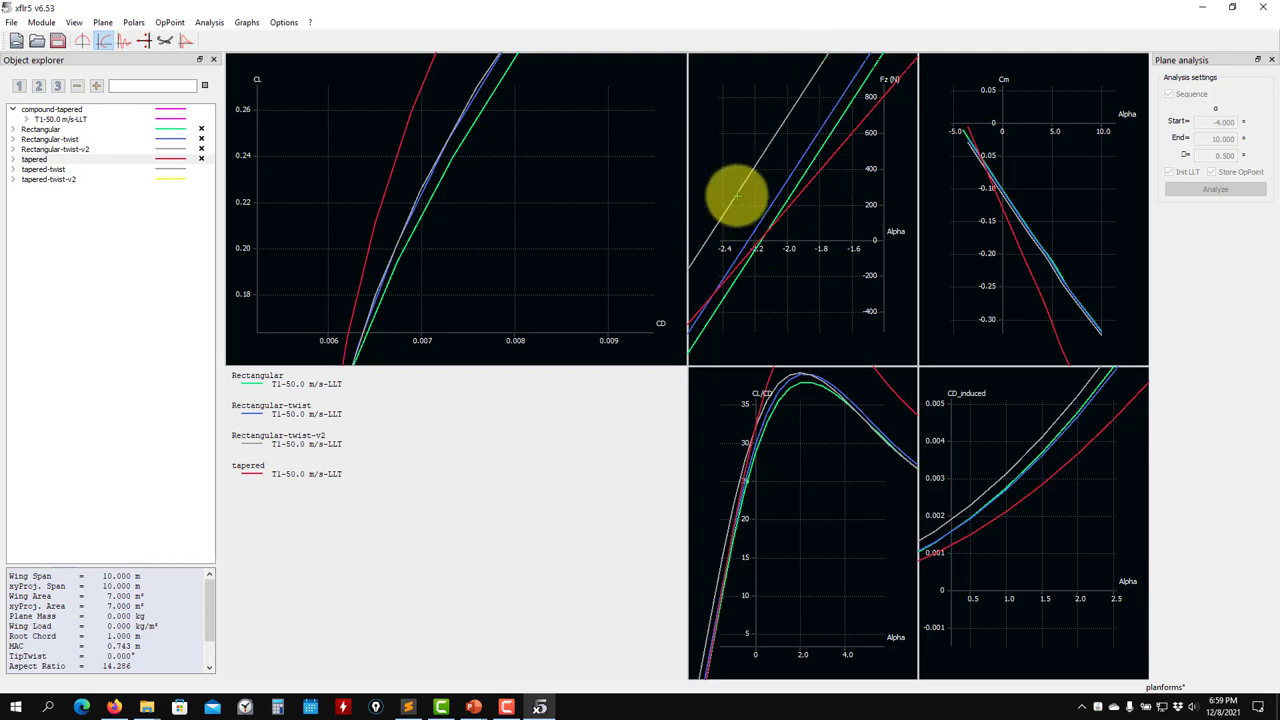
Reframe the Fz versus Alpha graph to show alpha 0 to 3
scroll(775, 262, down, 5)
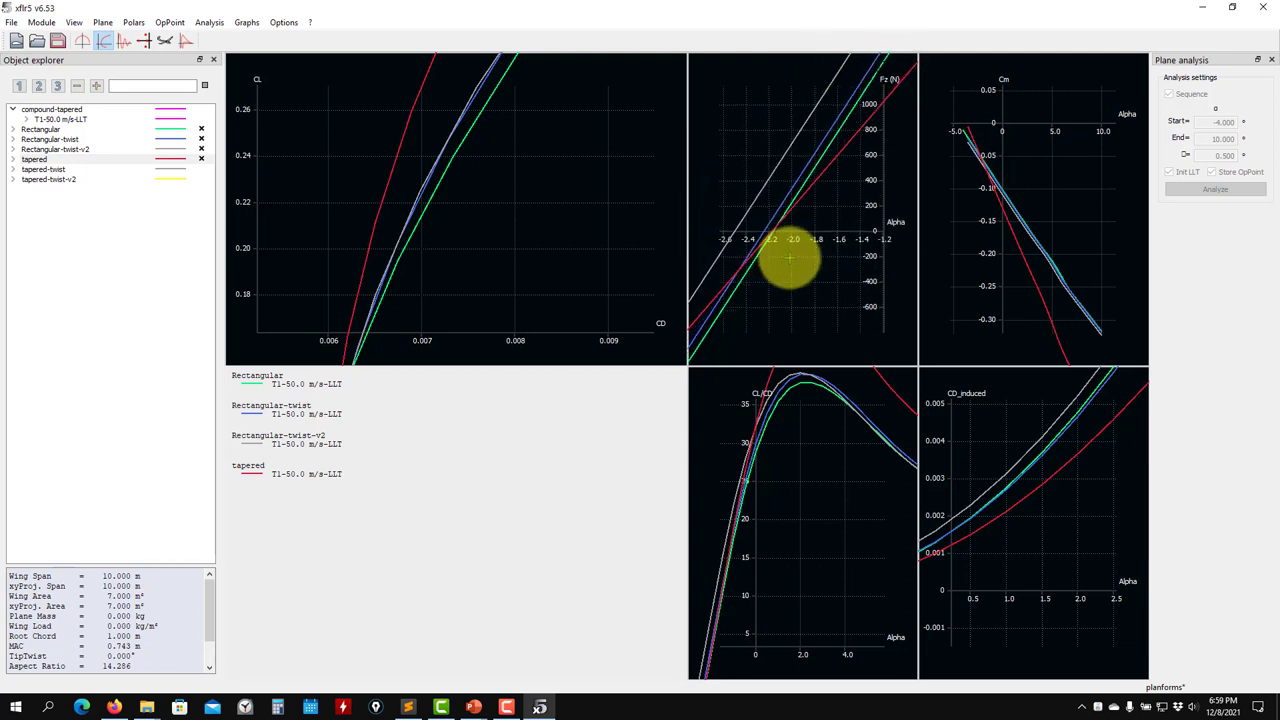
scroll(792, 254, down, 4)
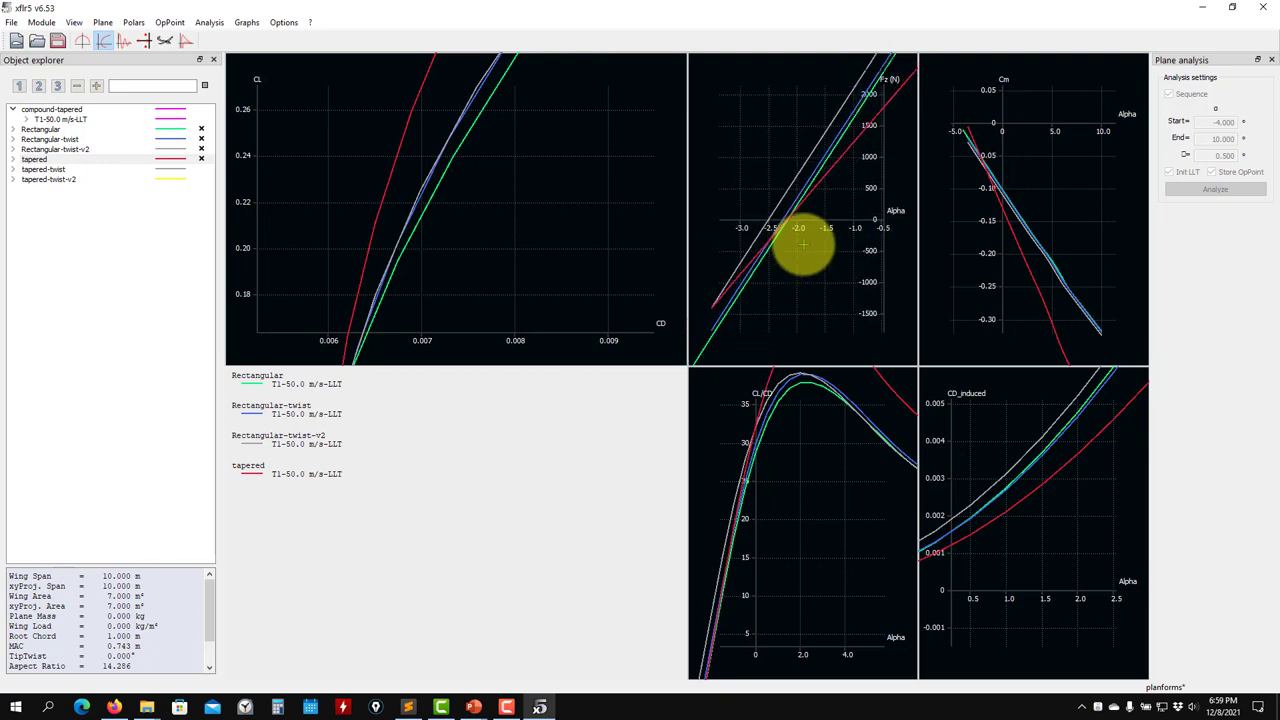
drag(812, 222, 771, 266)
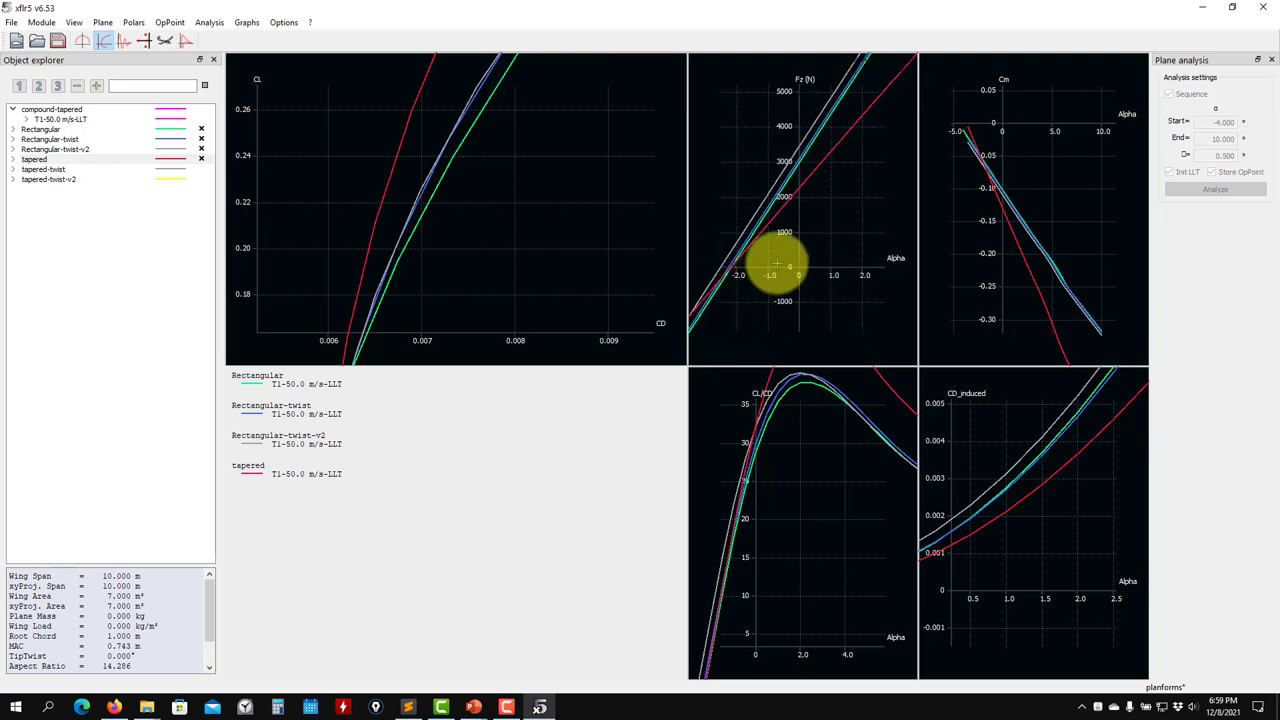
scroll(823, 229, down, 3)
scroll(812, 262, down, 2)
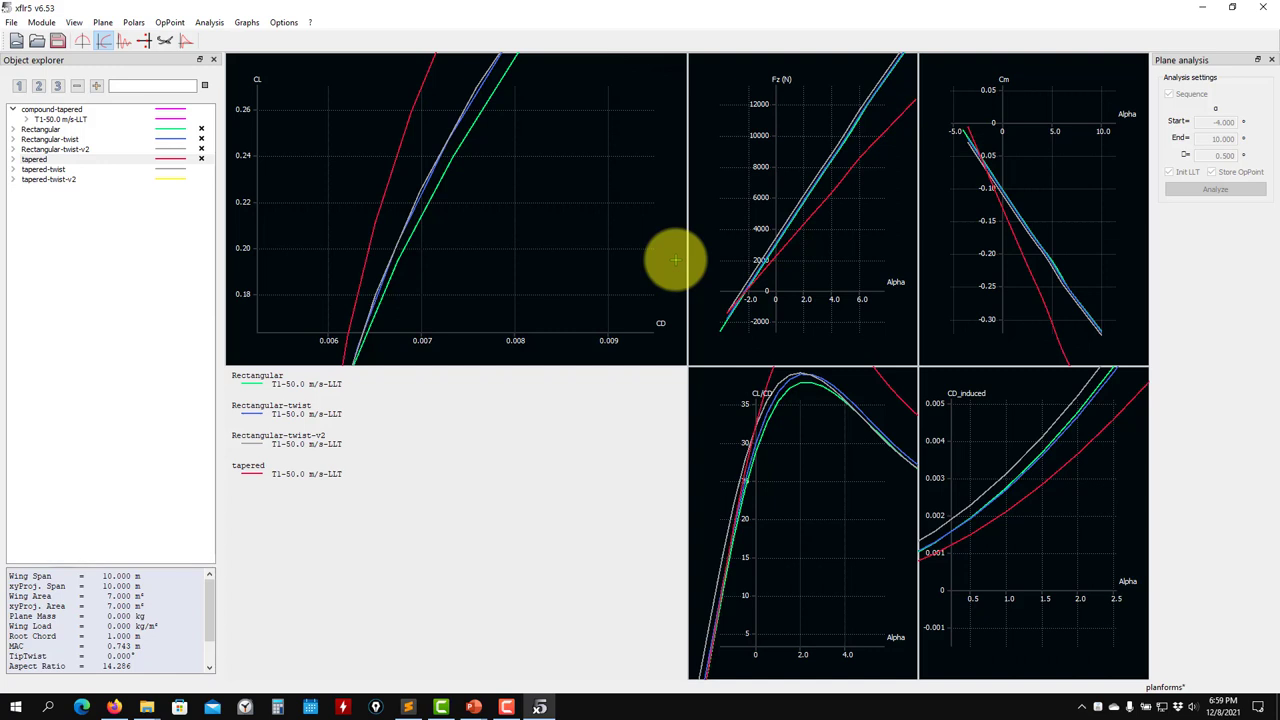
drag(822, 174, 774, 203)
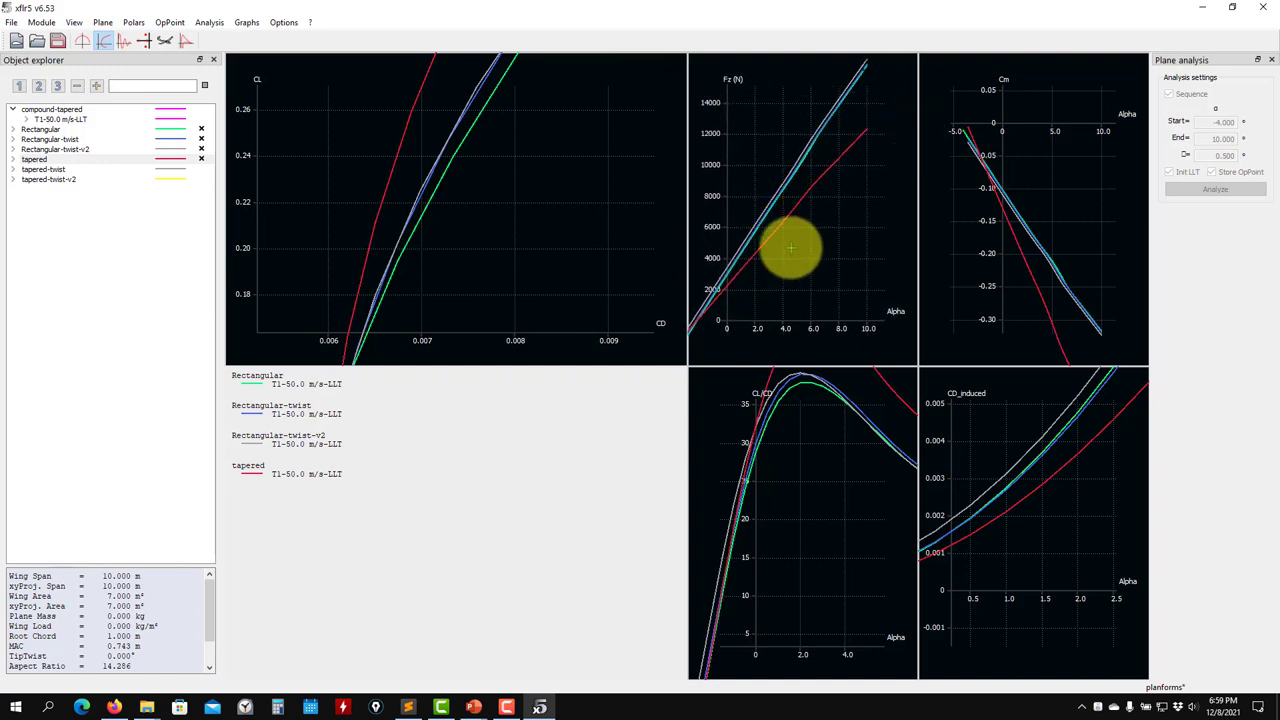
scroll(790, 248, up, 4)
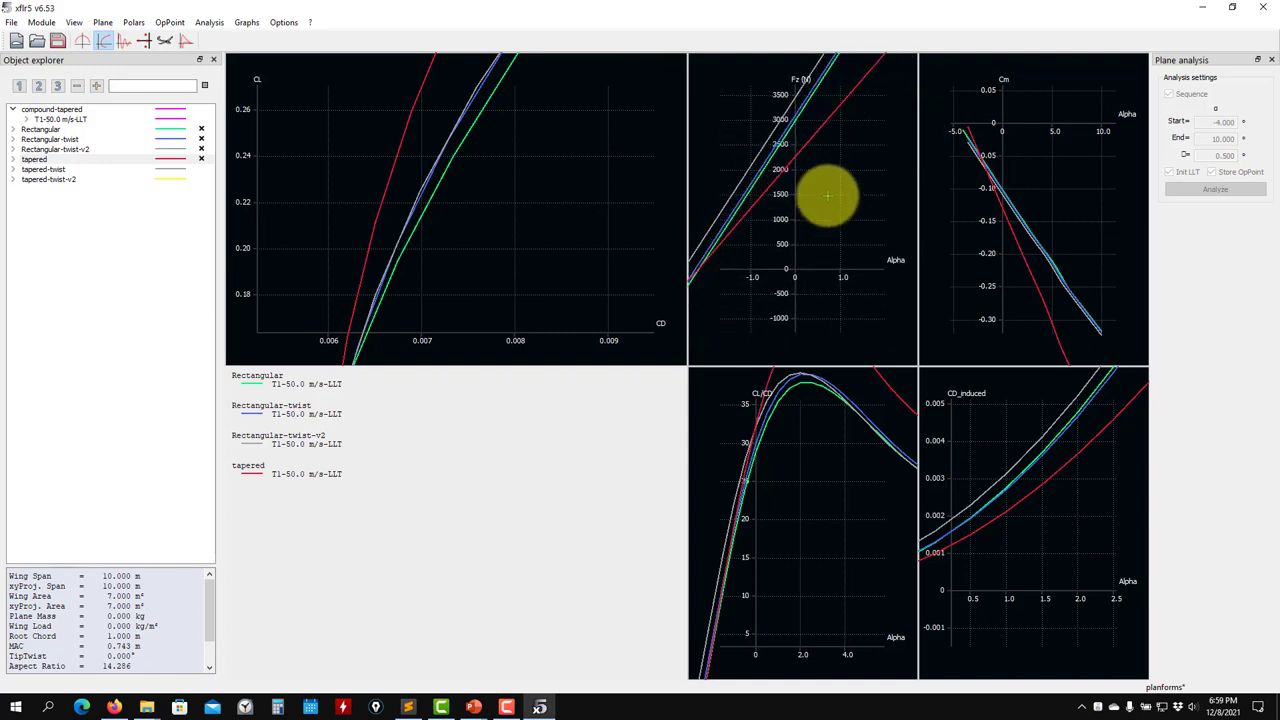
drag(827, 196, 762, 290)
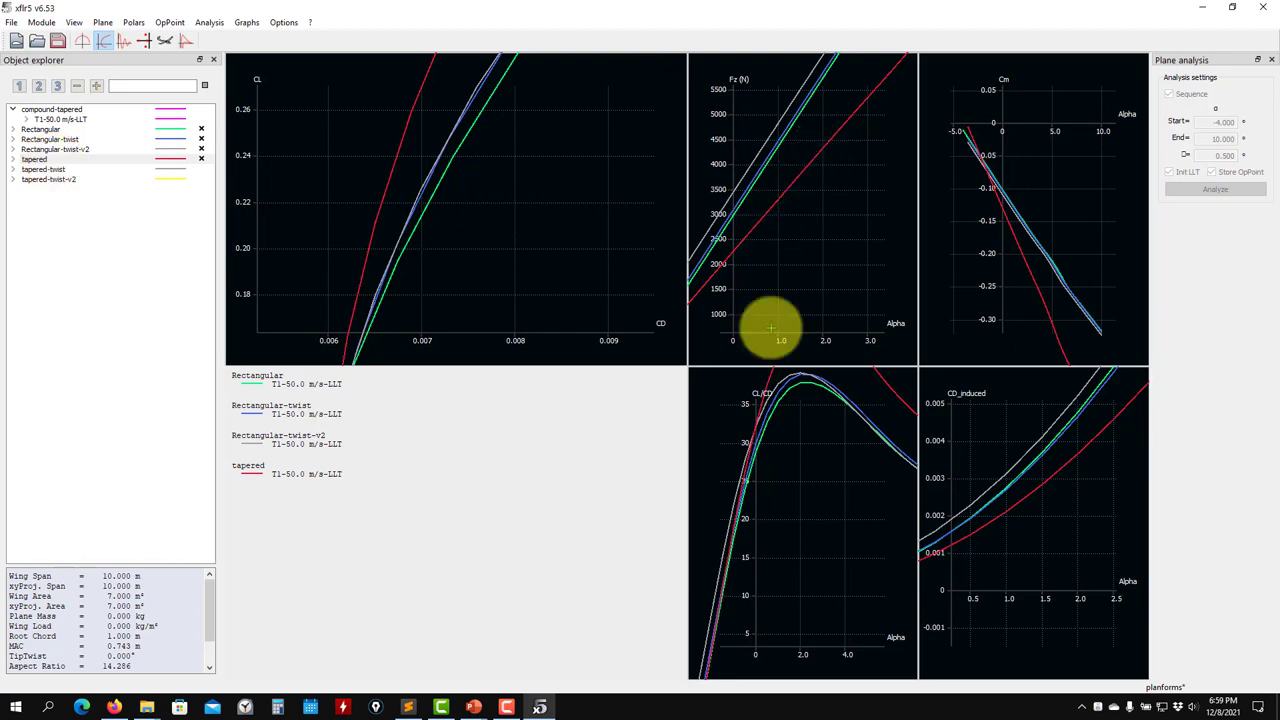
Pan and zoom the CL–CD, CD_induced and CL/CD graphs to compare the four wings' T1-50.0 m/s-LLT polars
scroll(755, 512, down, 2)
drag(388, 253, 418, 187)
scroll(428, 234, up, 2)
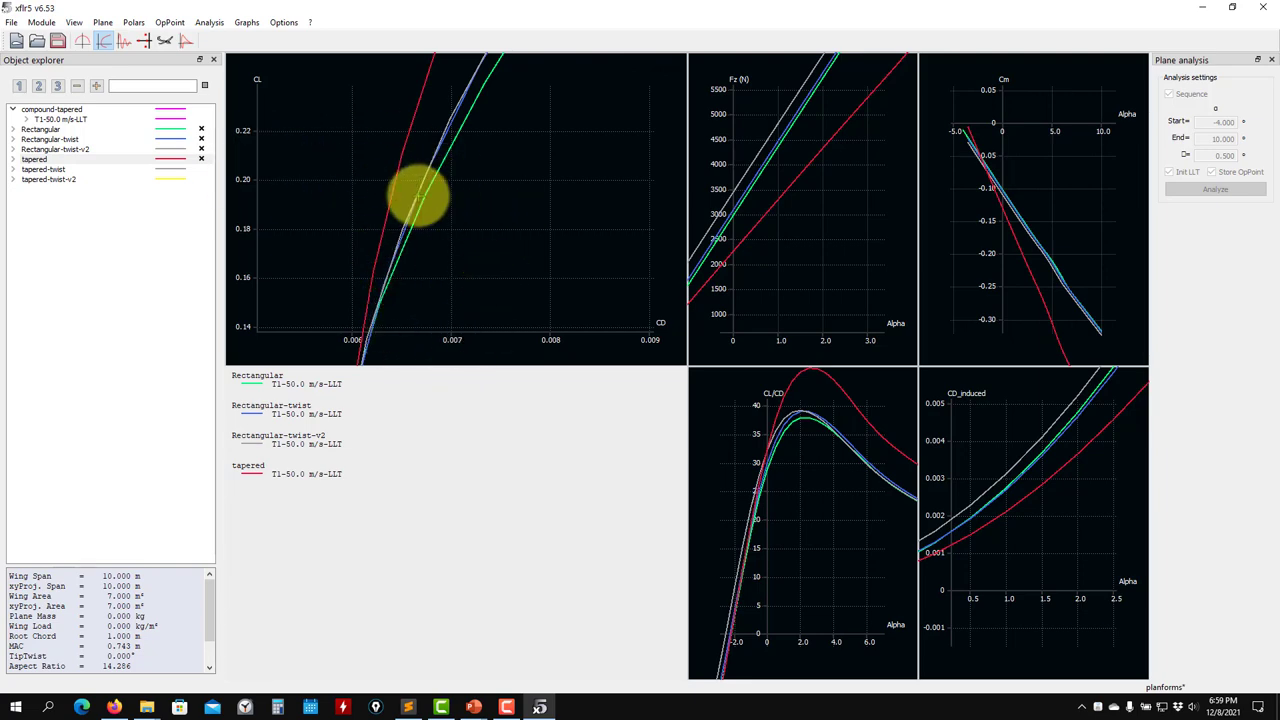
drag(991, 480, 1018, 474)
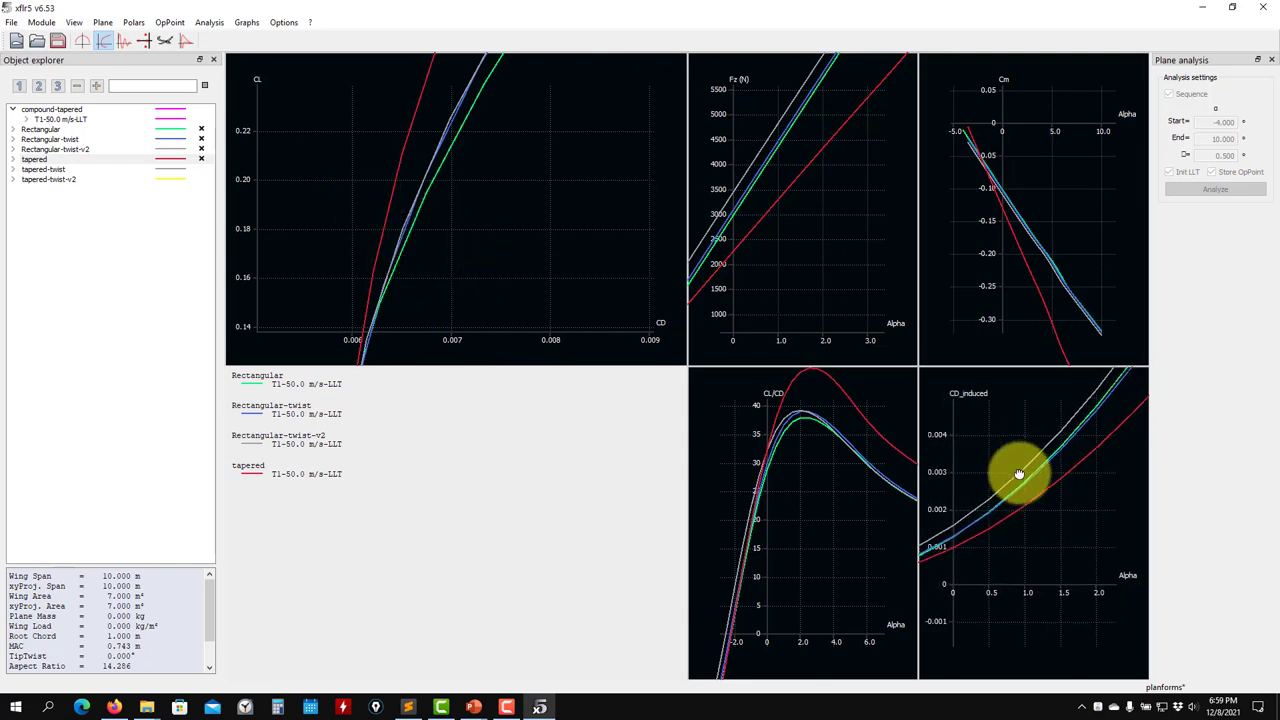
scroll(1008, 569, up, 5)
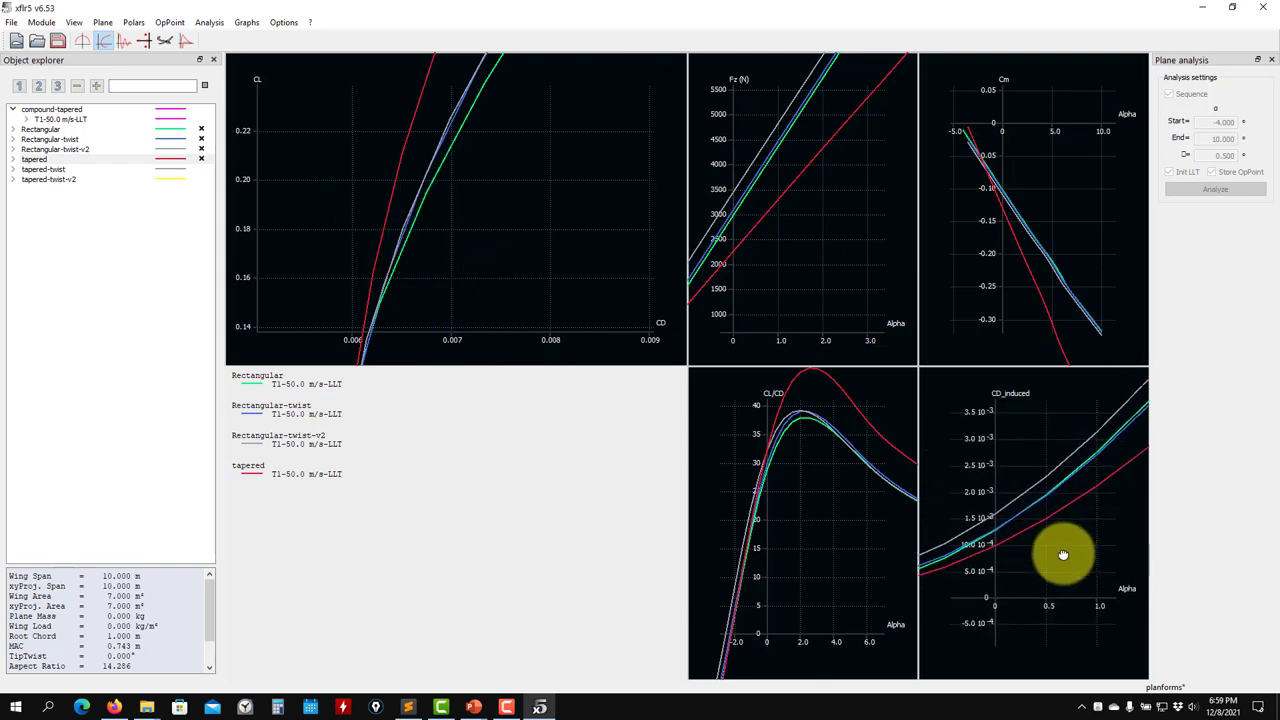
drag(1051, 603, 980, 594)
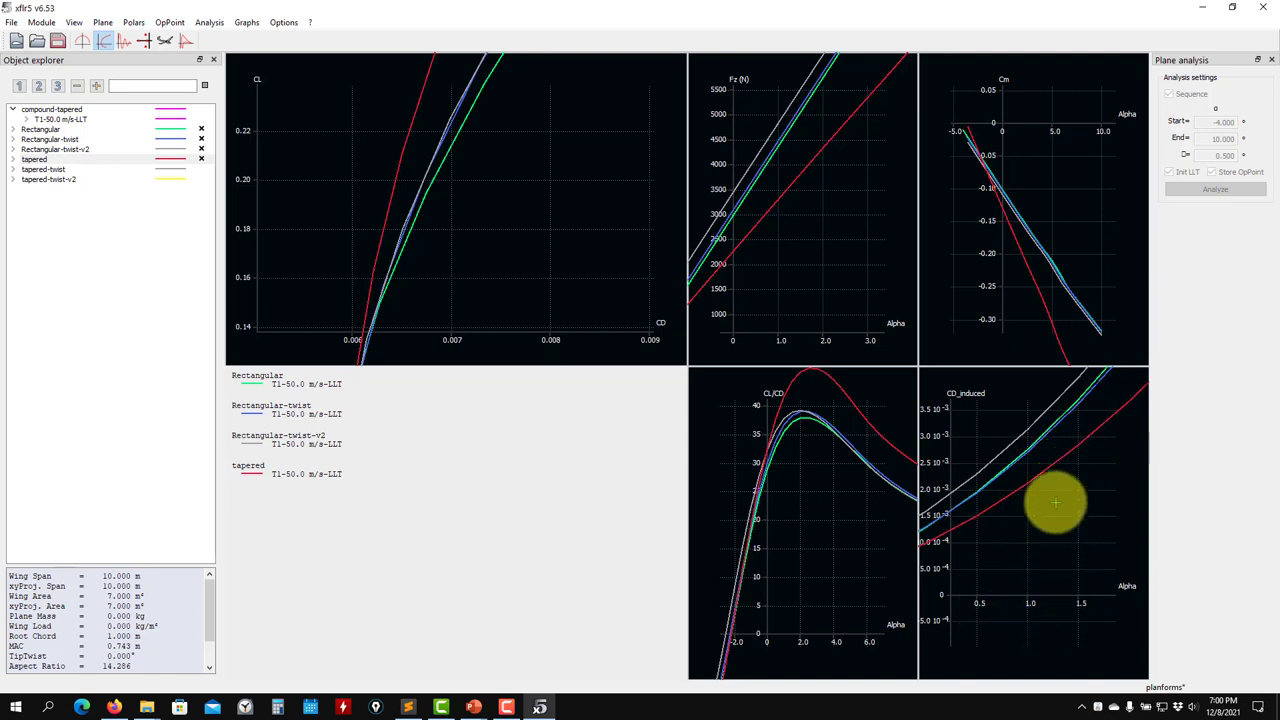
scroll(1051, 488, down, 5)
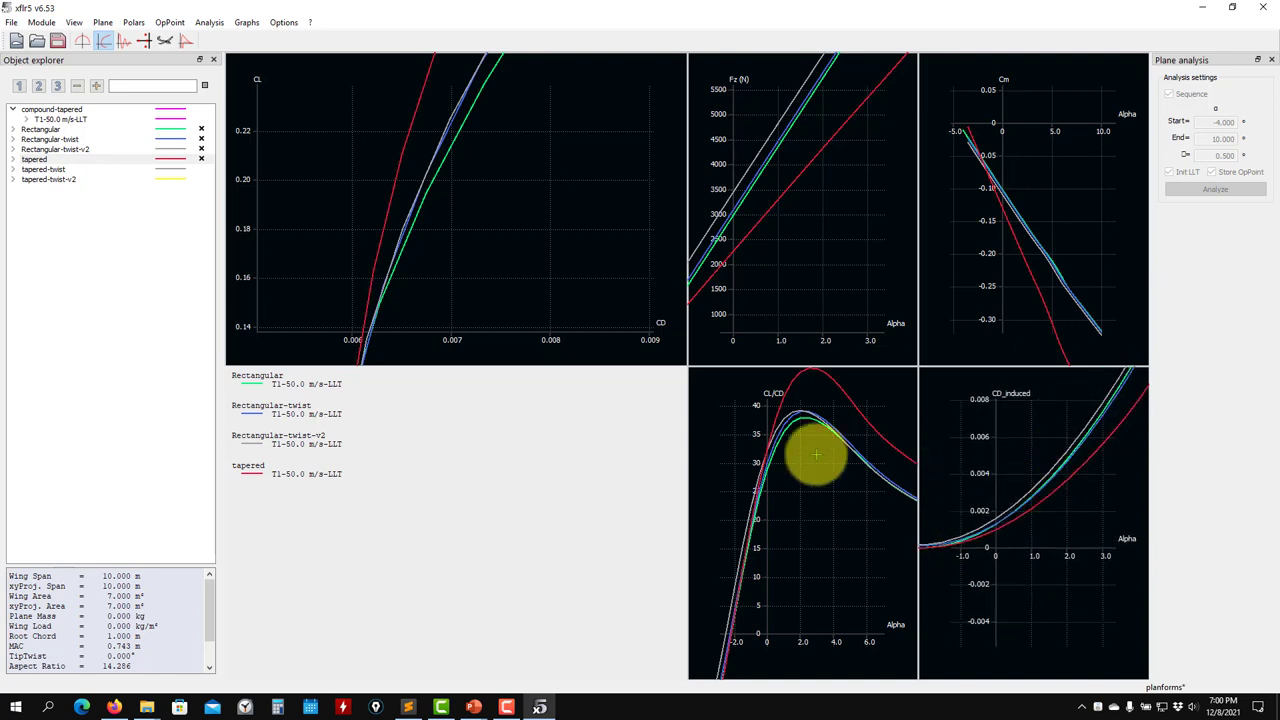
drag(816, 455, 798, 536)
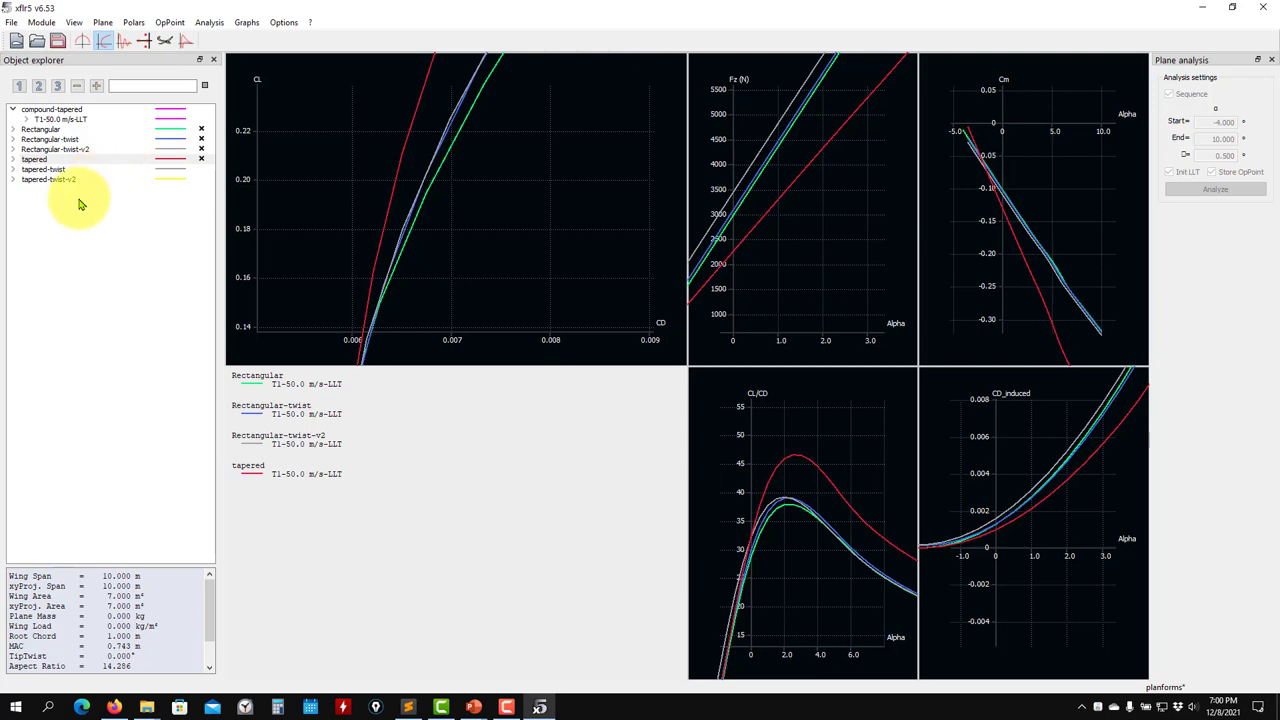
In OpPoint view, plot the tapered wing's 1.000° operating point
click(84, 41)
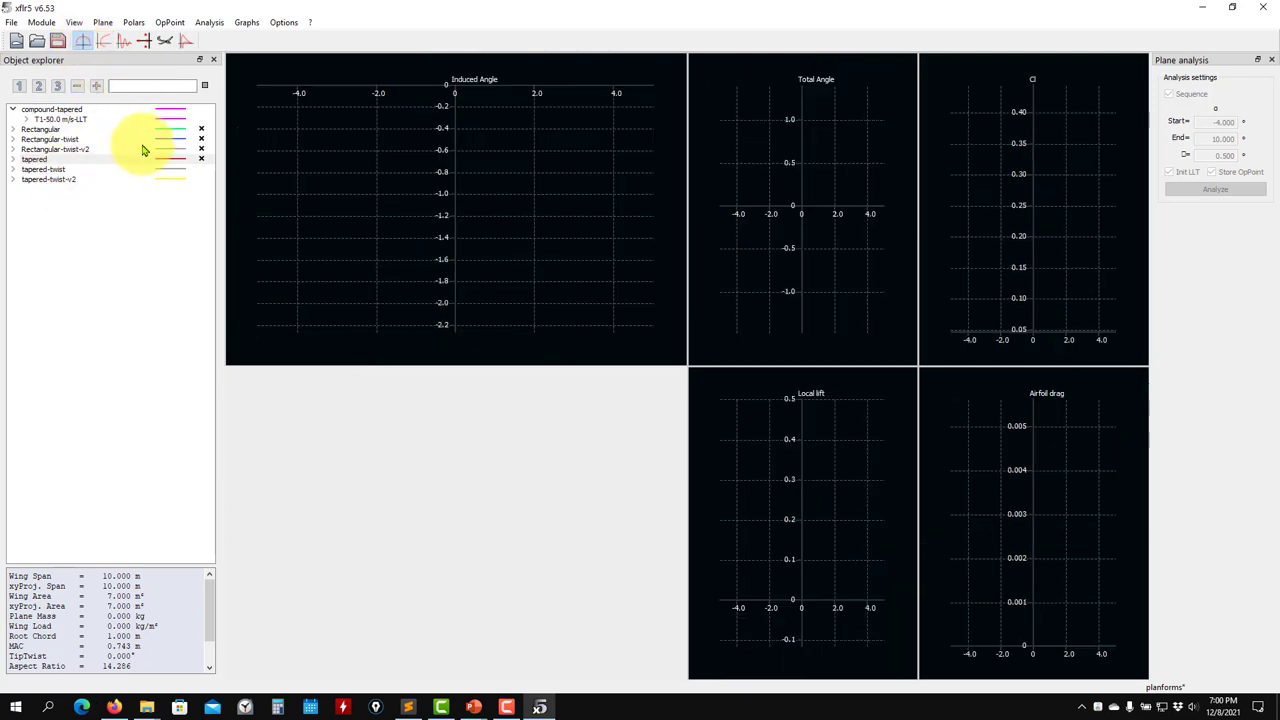
click(15, 162)
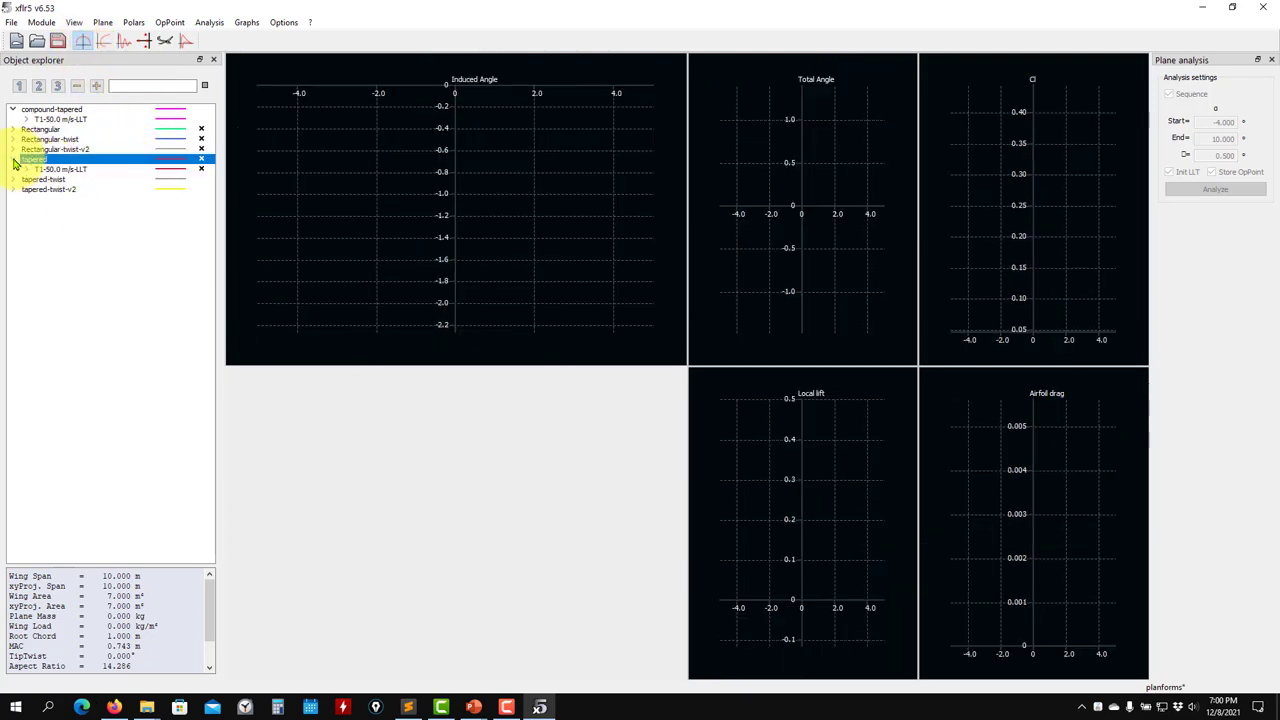
click(26, 170)
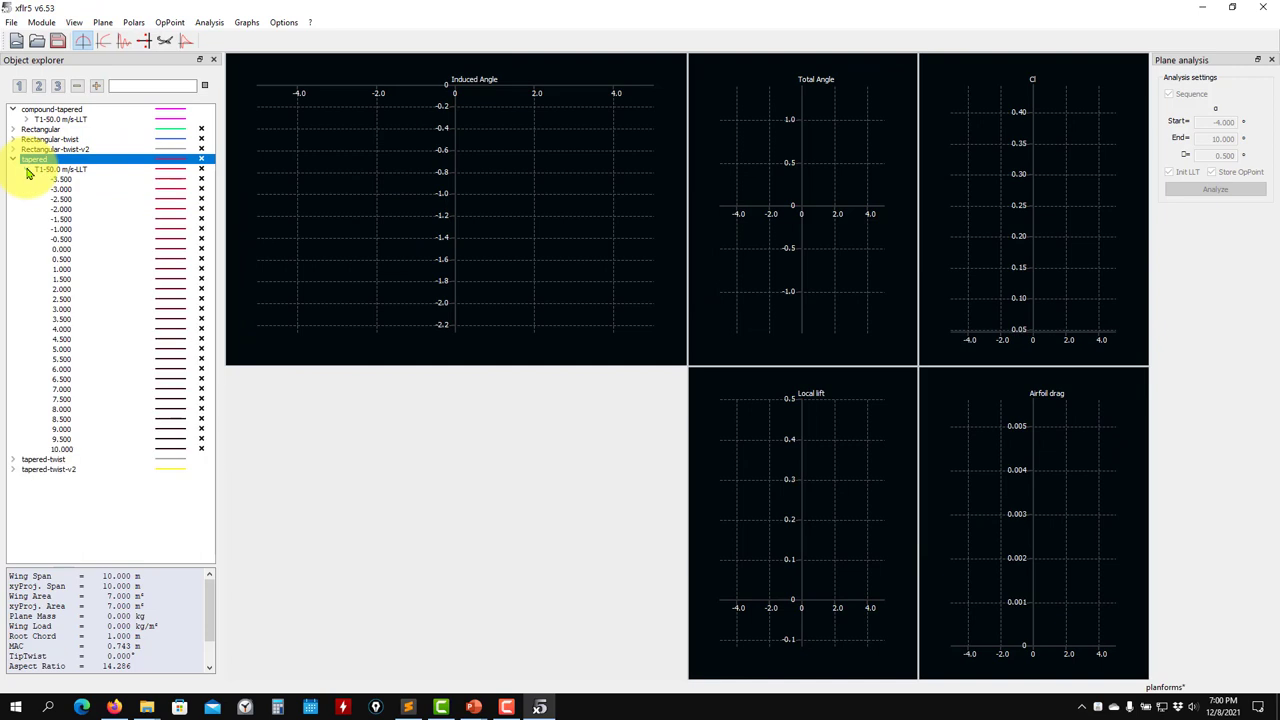
click(62, 270)
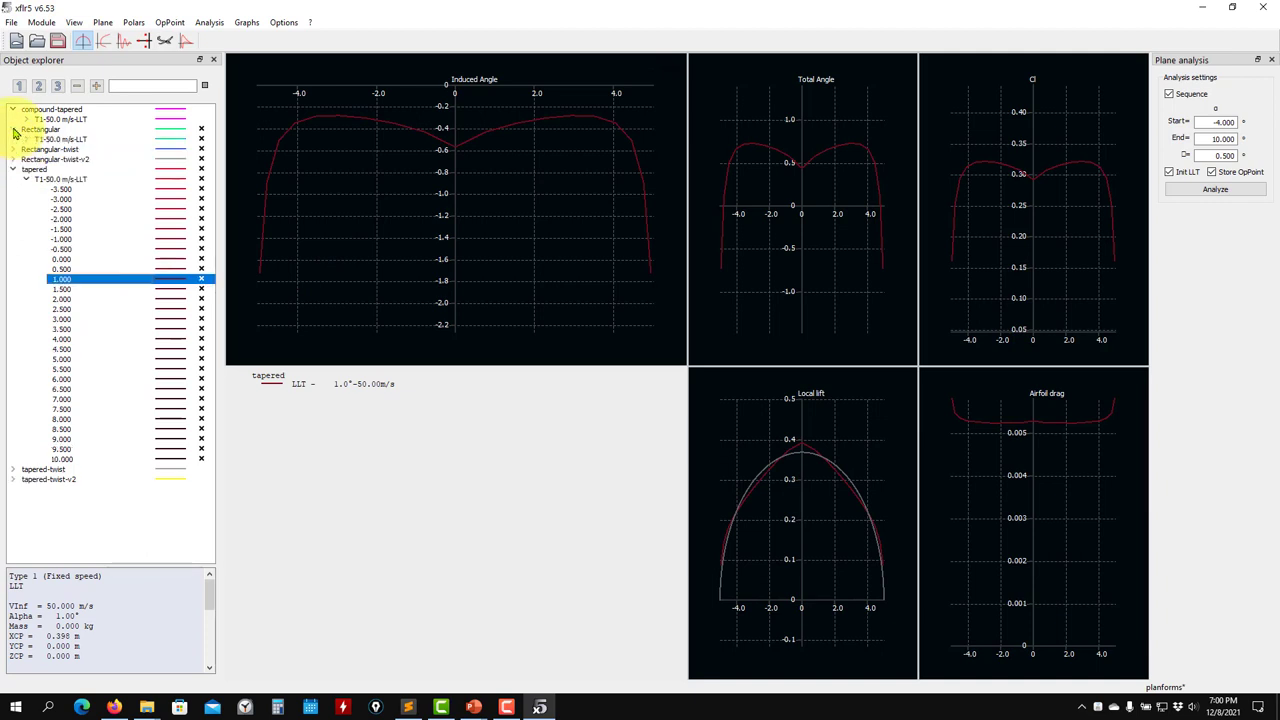
Compare with the Rectangular wing's 1° point, then return to the tapered wing's 1° point
click(13, 130)
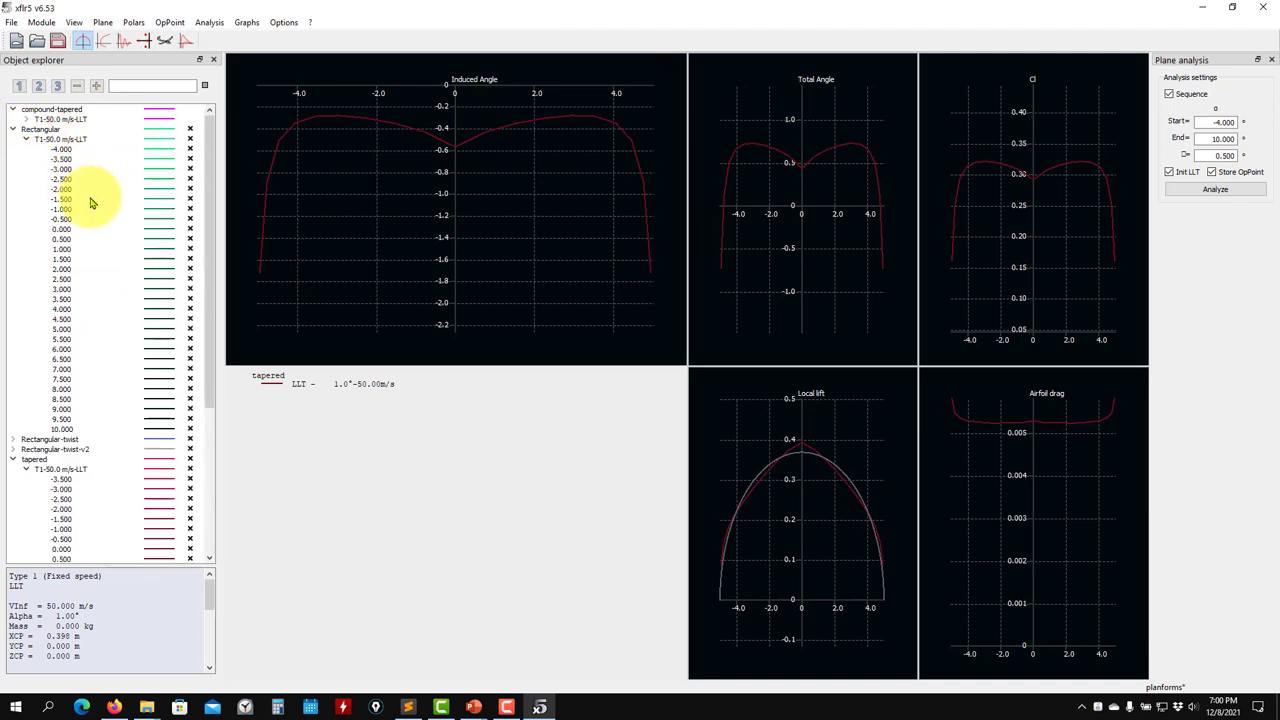
click(84, 250)
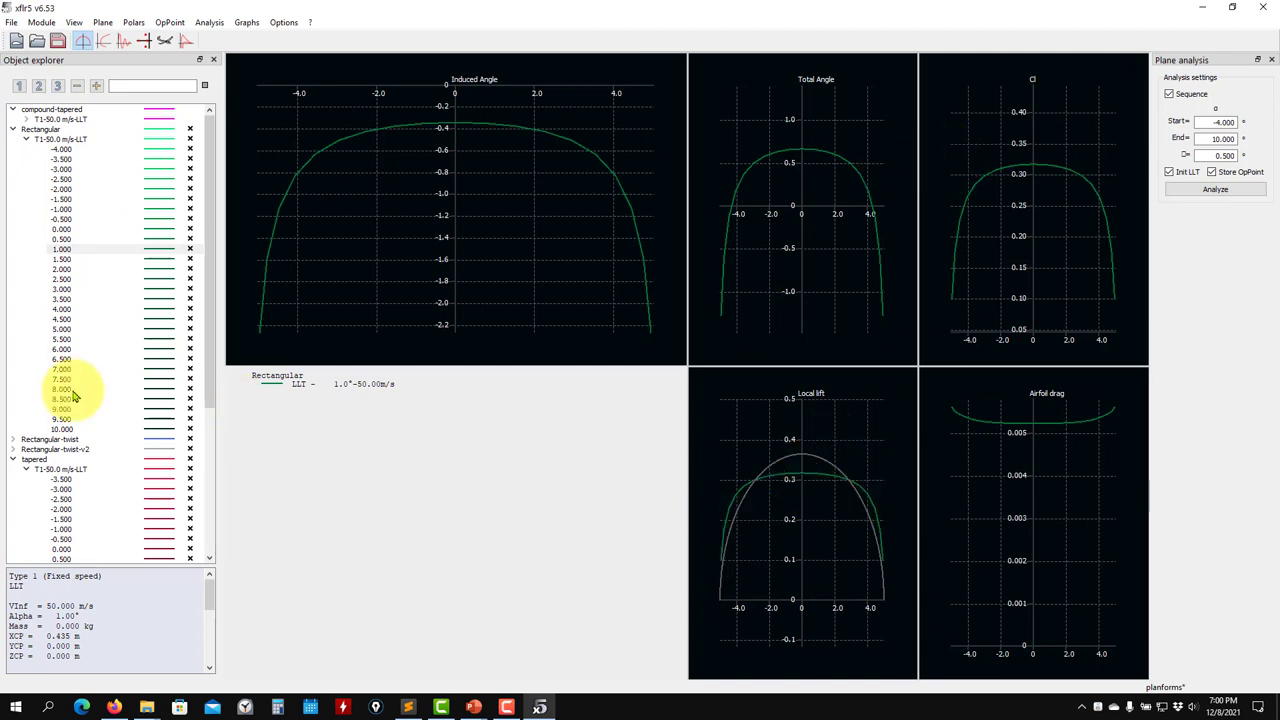
scroll(75, 395, down, 6)
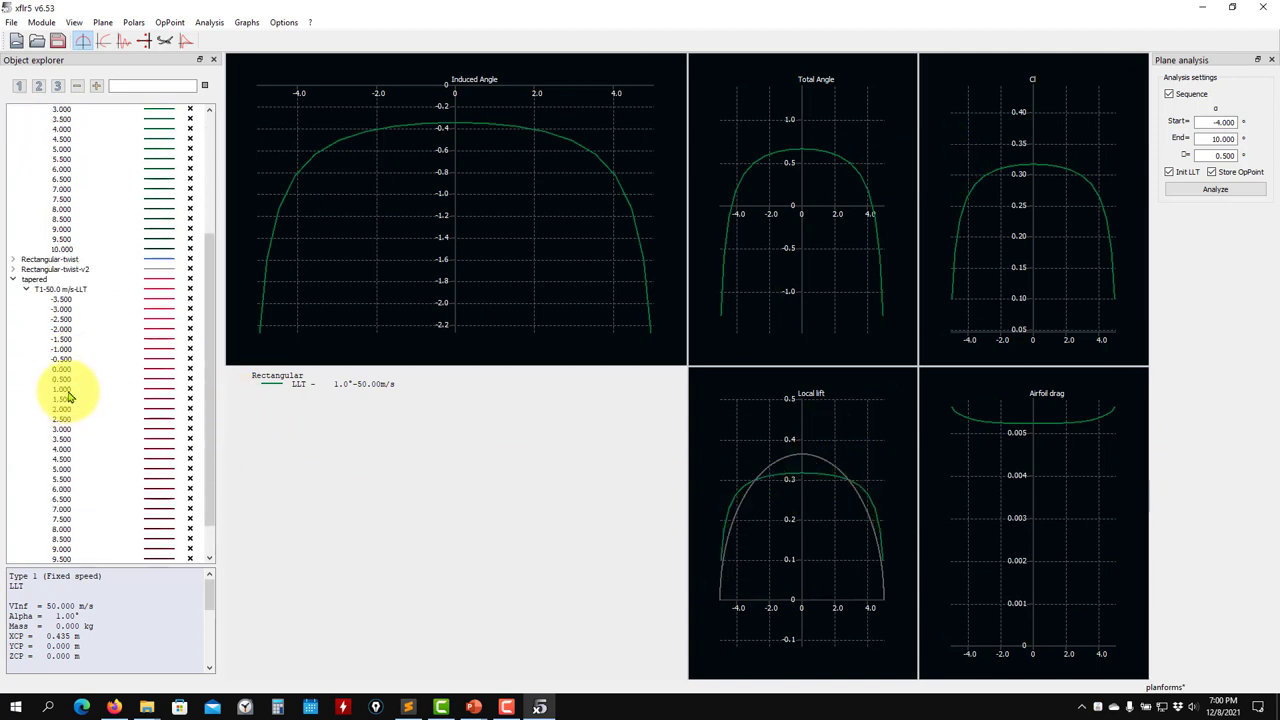
click(66, 392)
scroll(805, 505, up, 1)
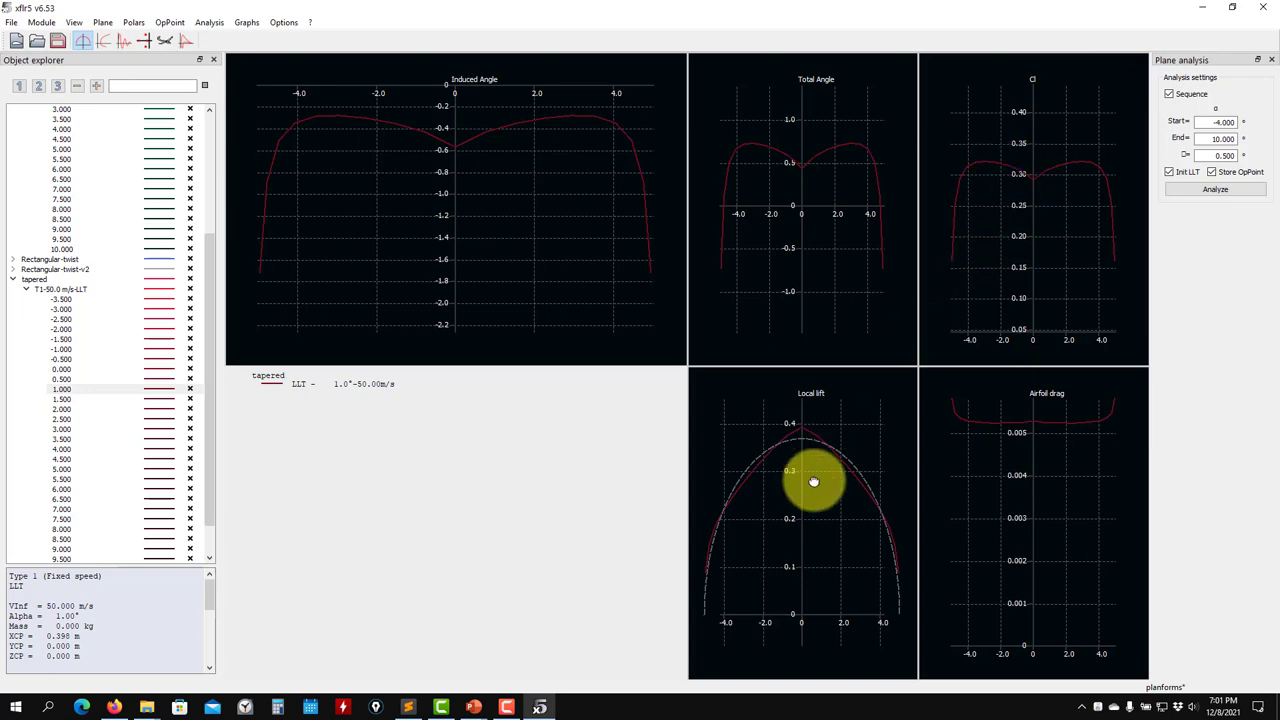
Show the Local lift graph alone and rescale it to fit the curves
key(4)
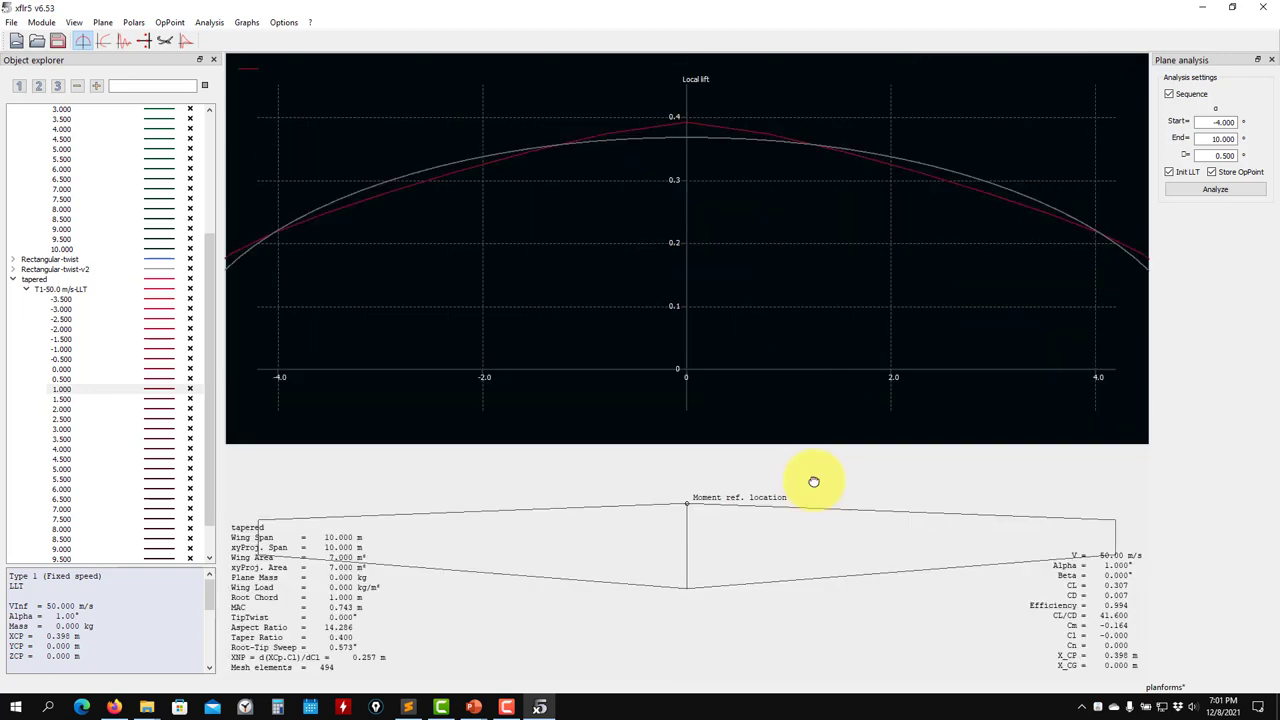
key(2)
key(1)
key(r)
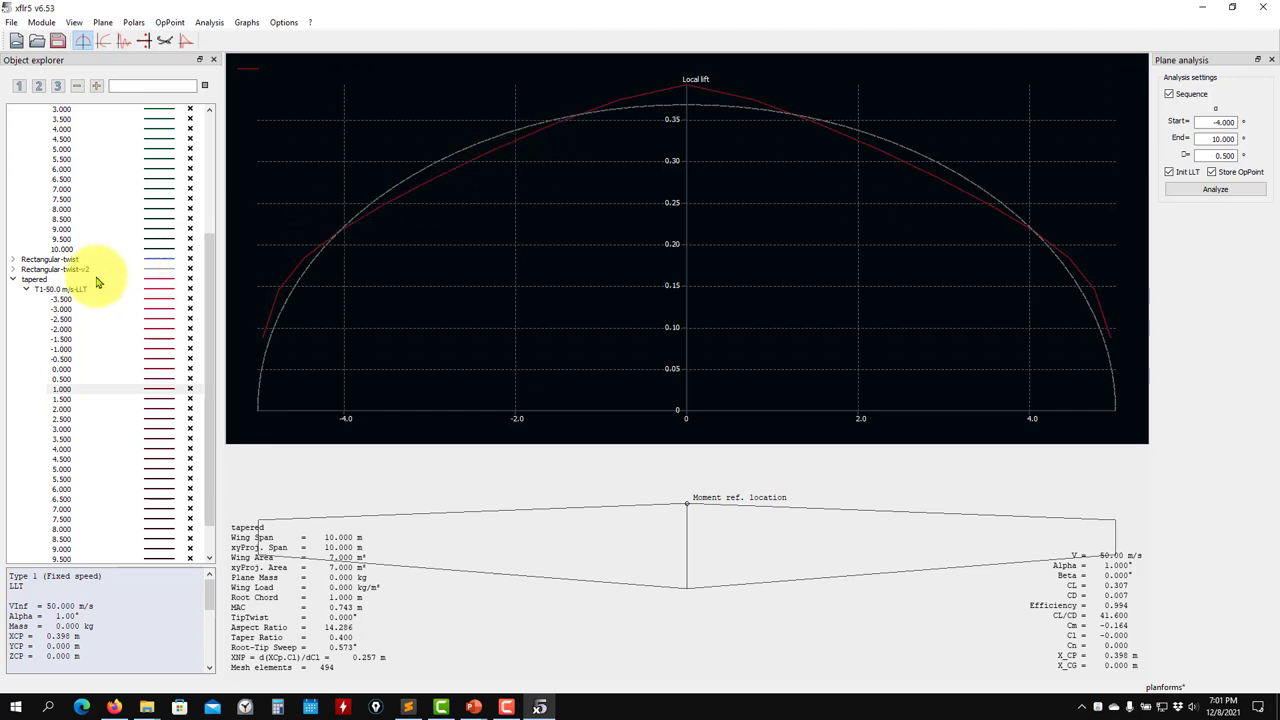
Switch the single graph to the Cl distribution and collapse the wing tree branches
click(13, 282)
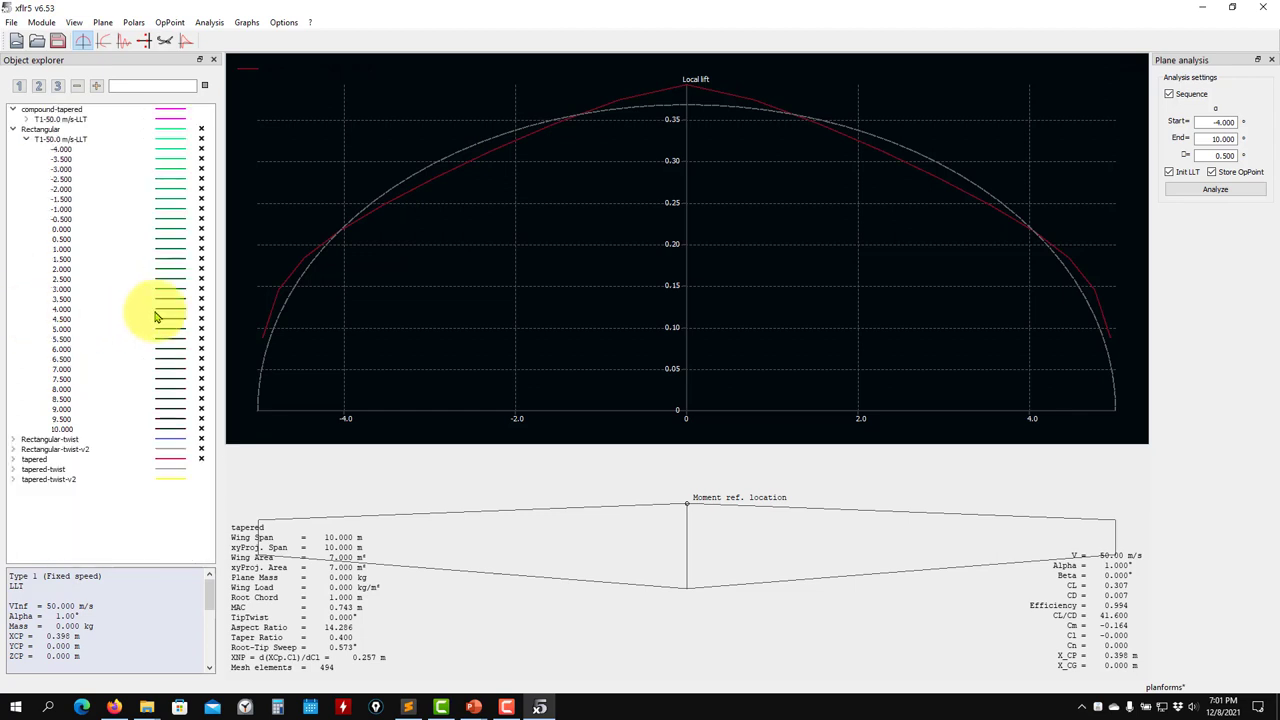
key(Down)
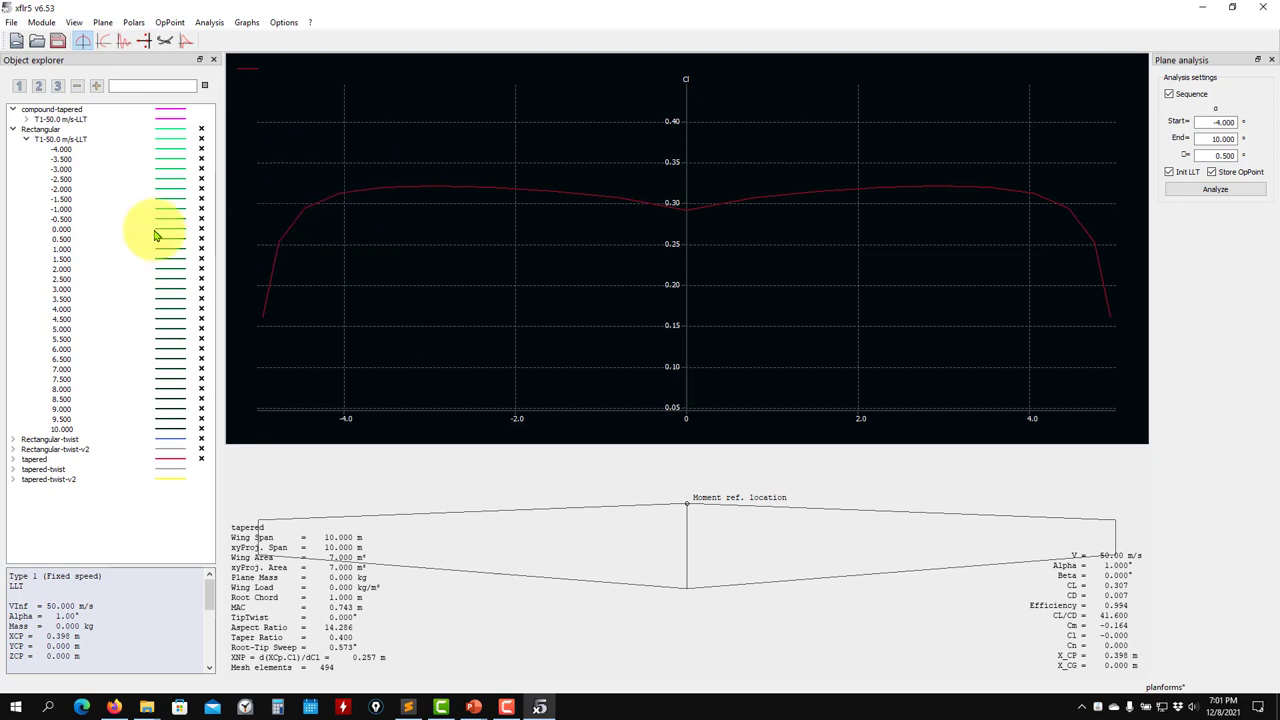
click(12, 129)
click(12, 109)
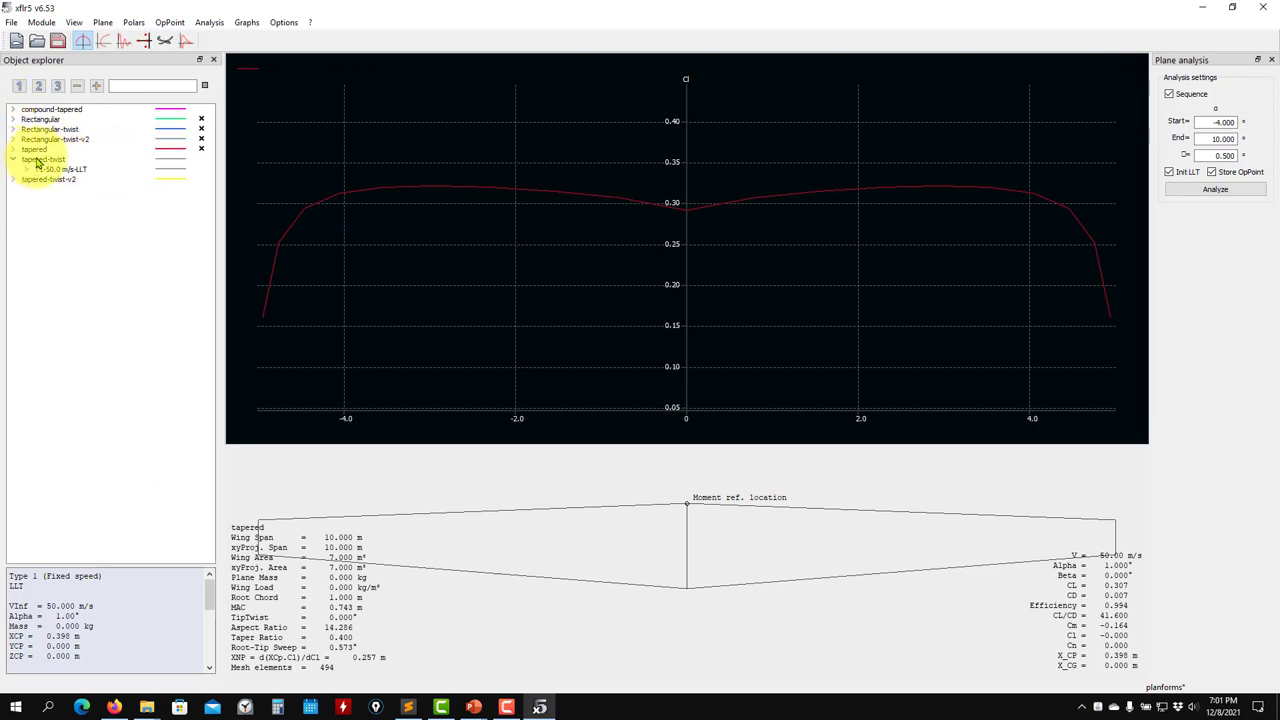
Inspect the tapered-twist wing's geometry in Wing Edition and close it unchanged
click(28, 160)
right_click(36, 159)
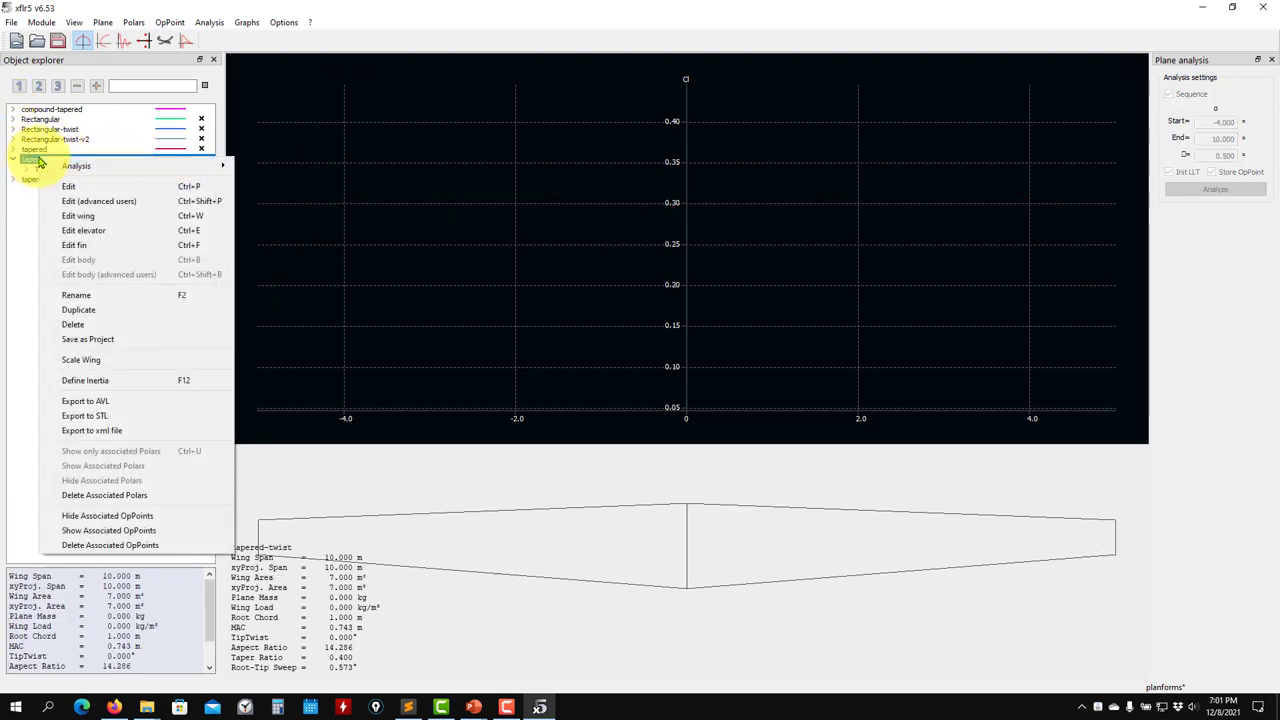
click(78, 215)
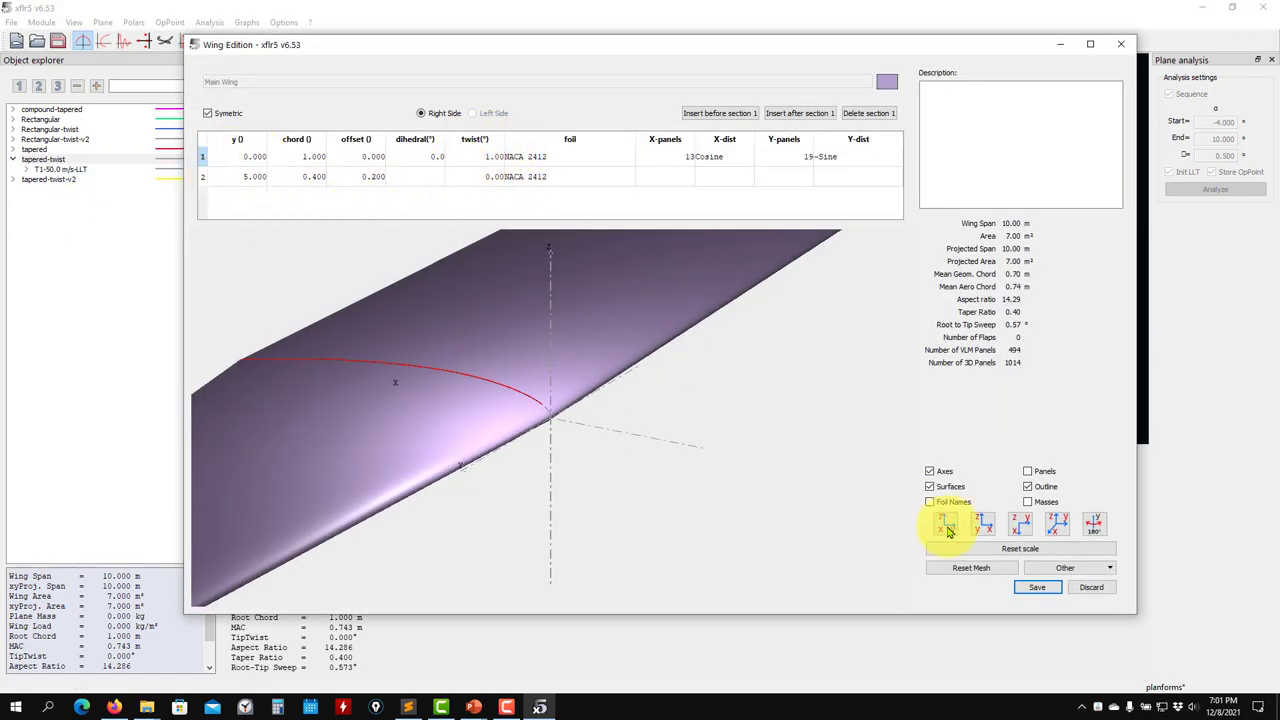
click(1121, 44)
Select the tapered-twist LLT polar's 1.000° operating point
click(40, 169)
click(26, 169)
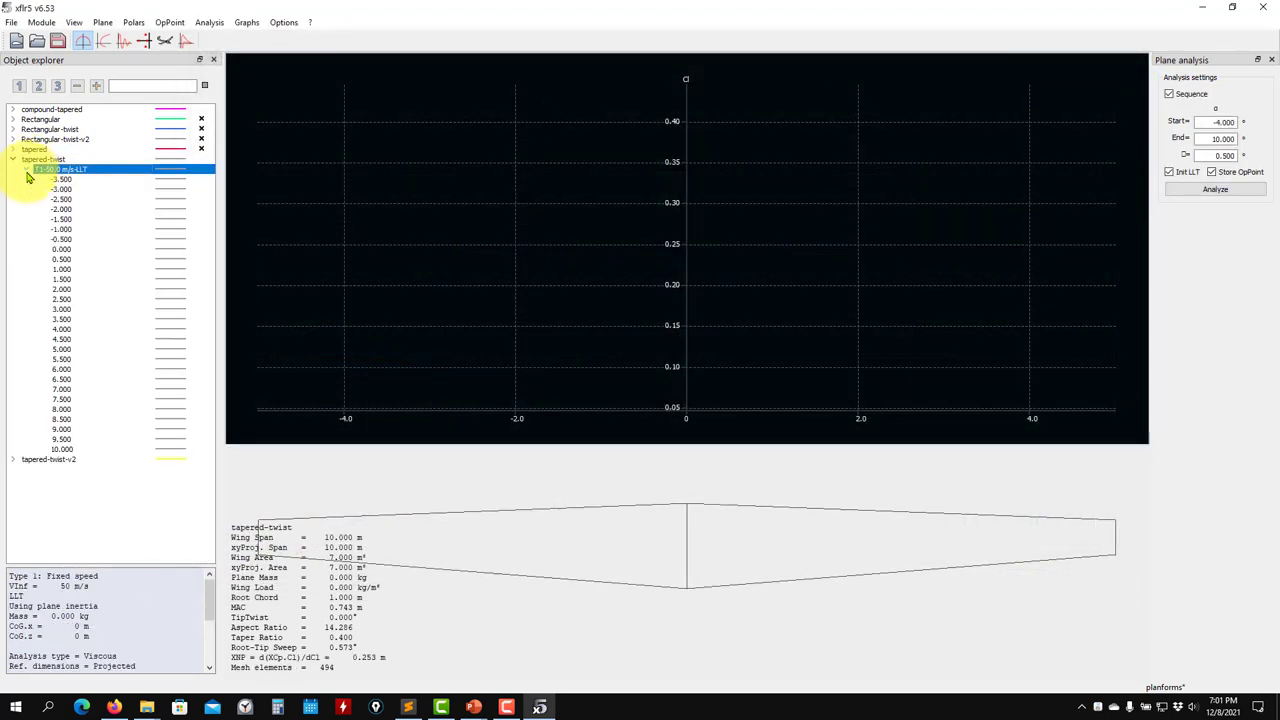
click(61, 270)
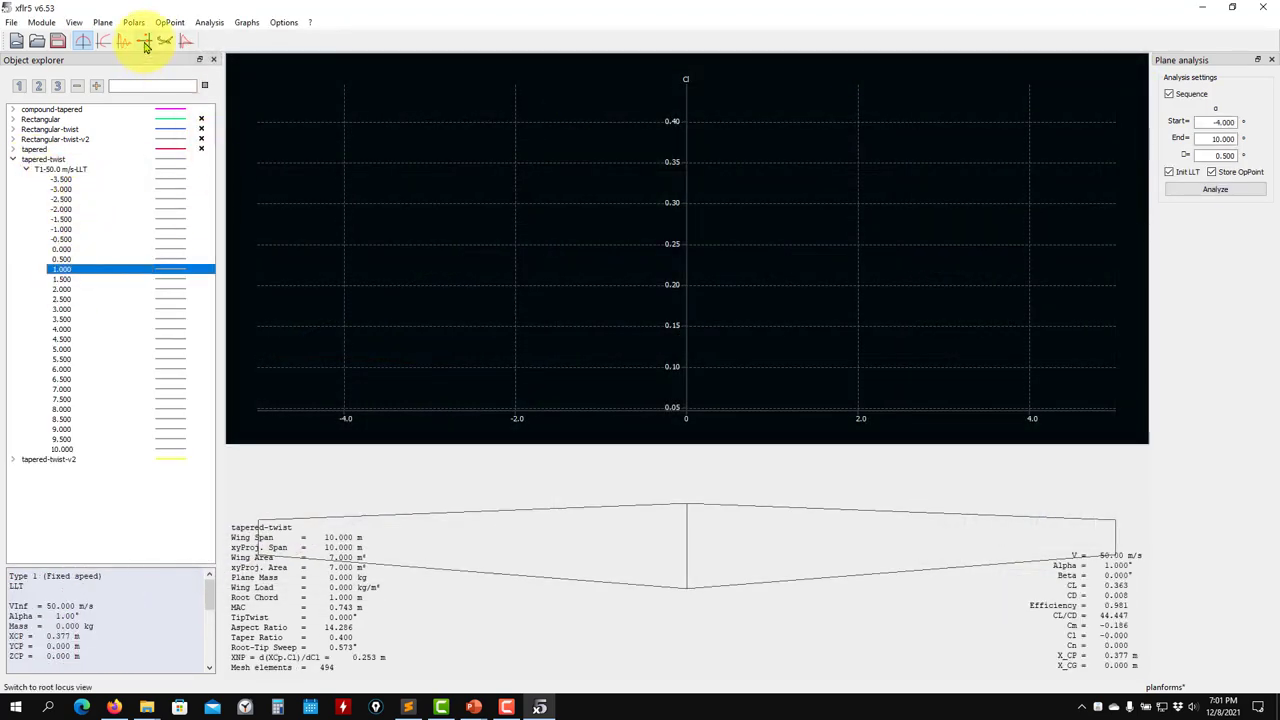
click(209, 22)
Display all operating point graphs at once via Graphs > All Graphs
mouse_move(247, 22)
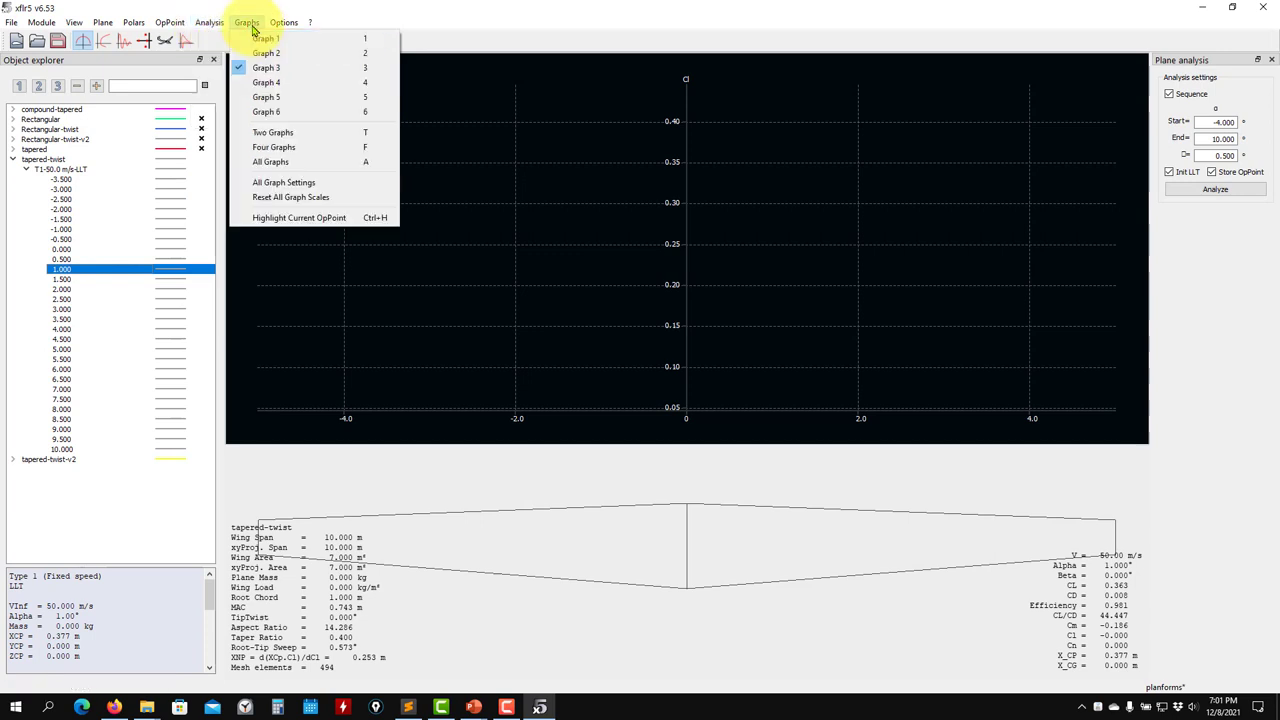
click(303, 162)
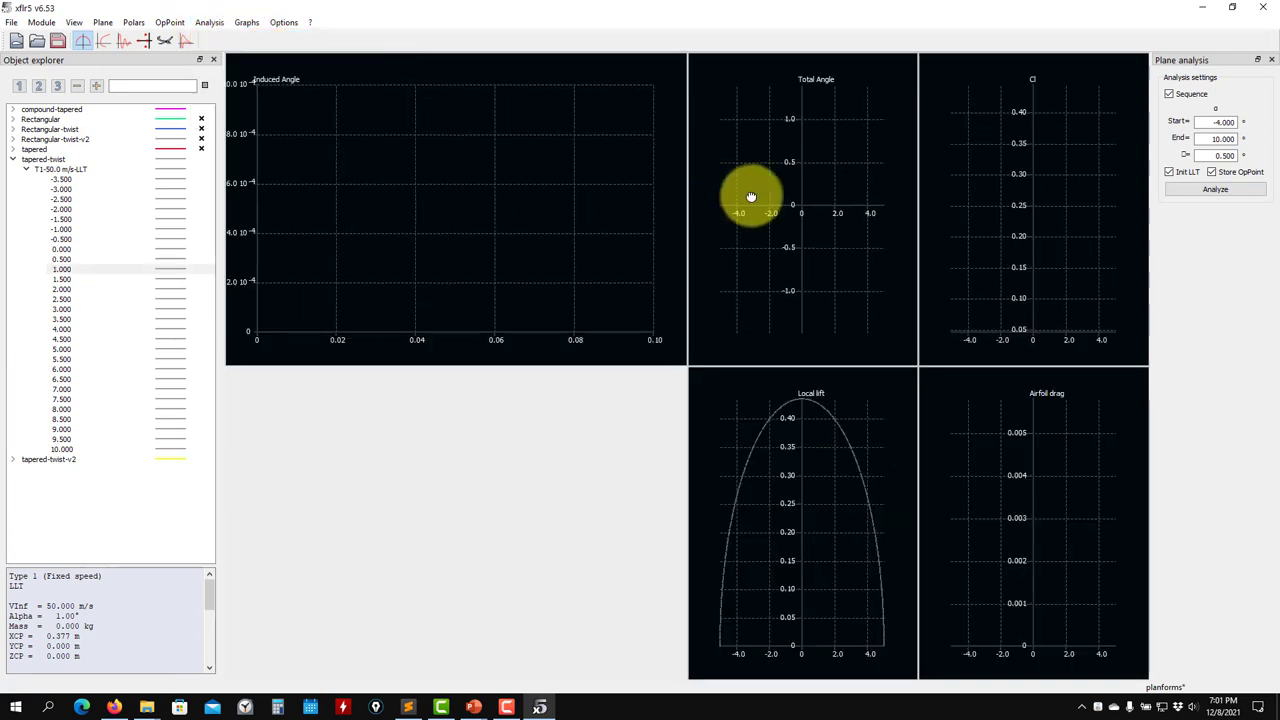
click(820, 194)
click(1029, 204)
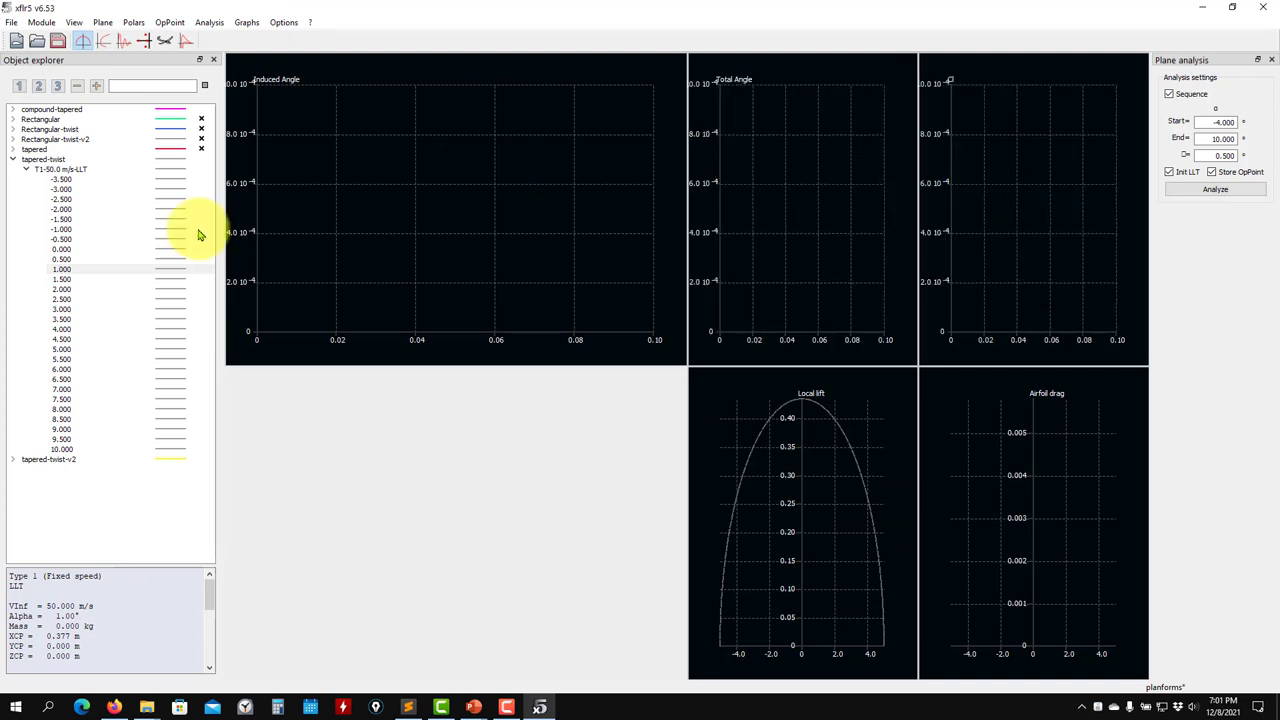
Plot the tapered-twist wing at 1° and enlarge its Local lift graph alone
click(201, 159)
click(524, 193)
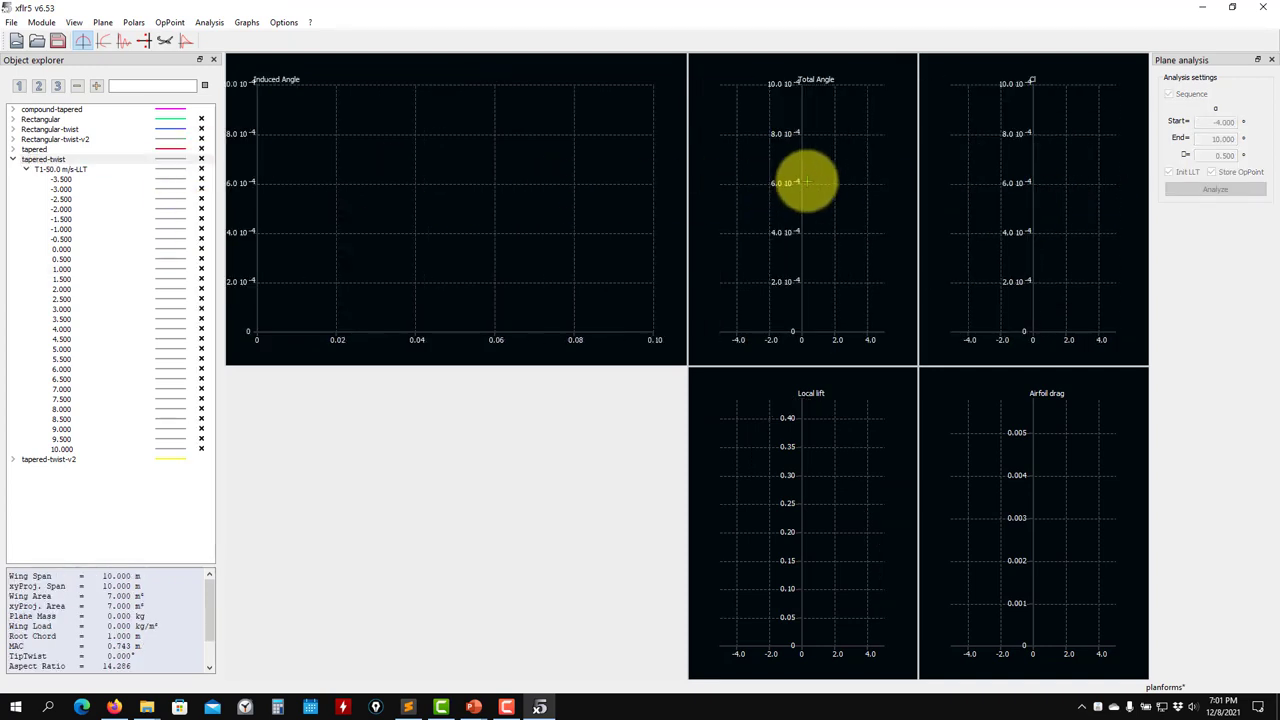
click(806, 180)
click(1034, 206)
click(65, 269)
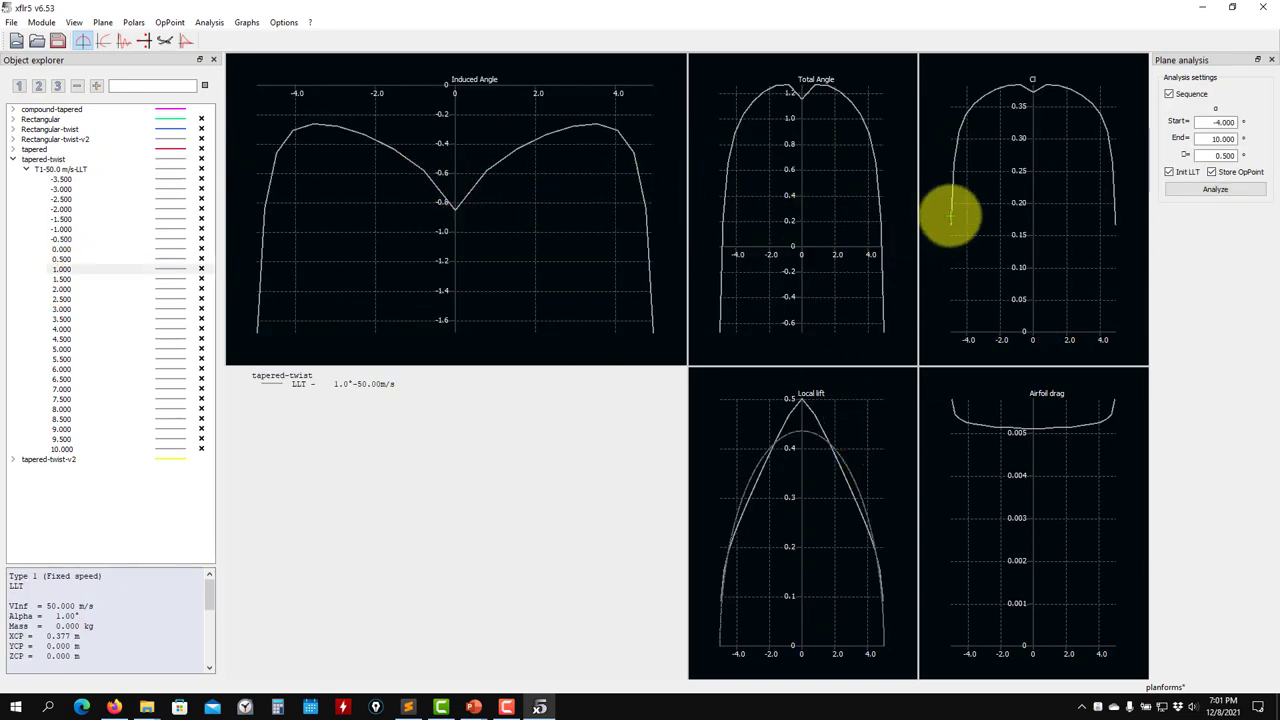
double_click(958, 150)
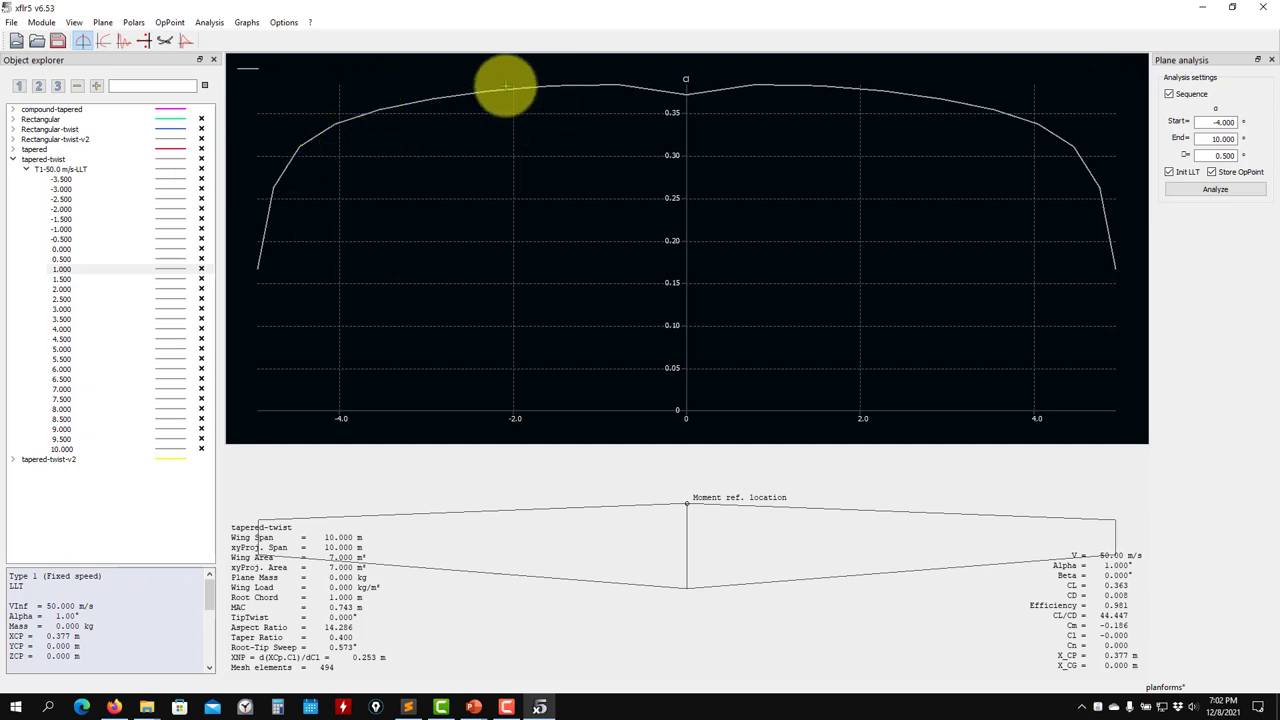
key(3)
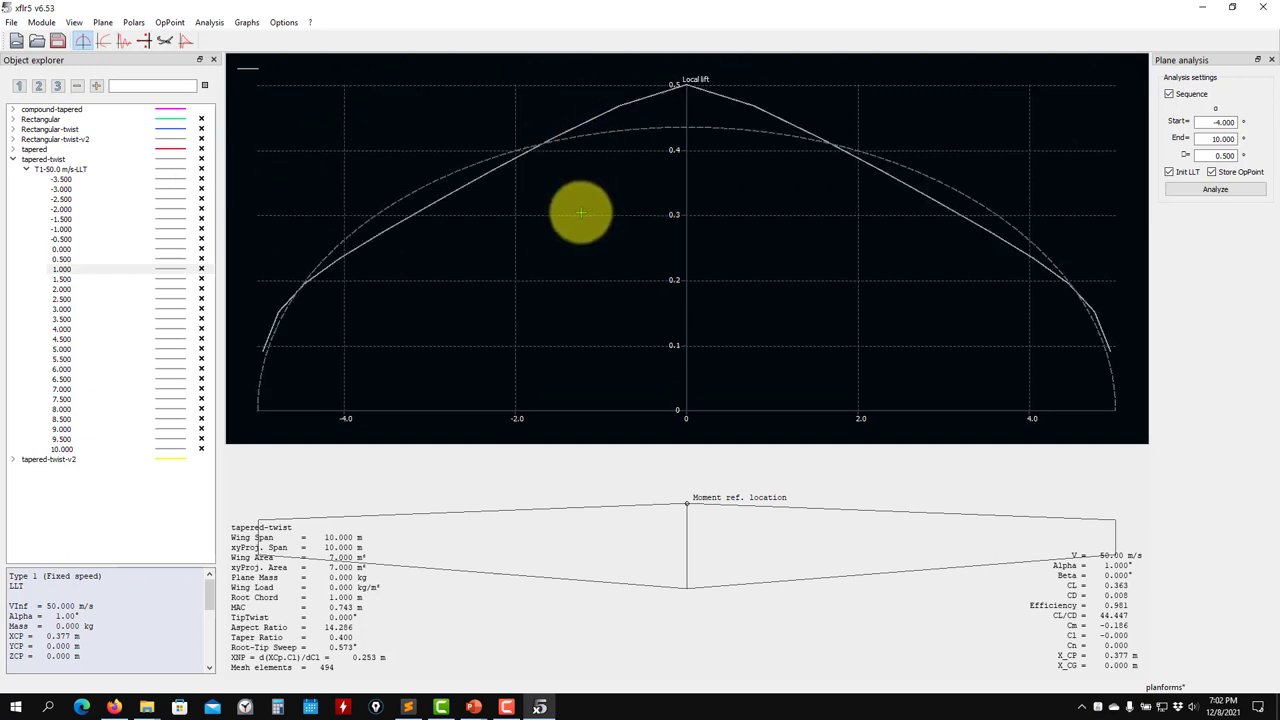
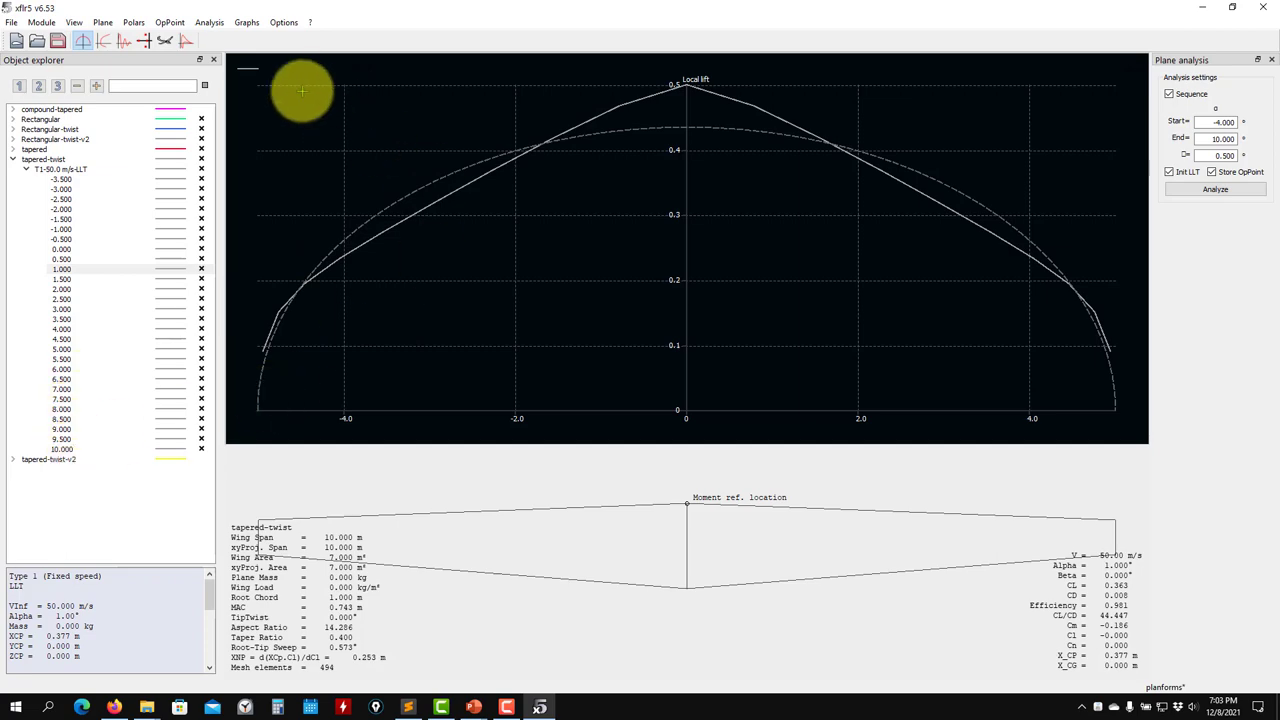
Show the wing polar graphs and reset each graph's scales to fit all its data
click(106, 44)
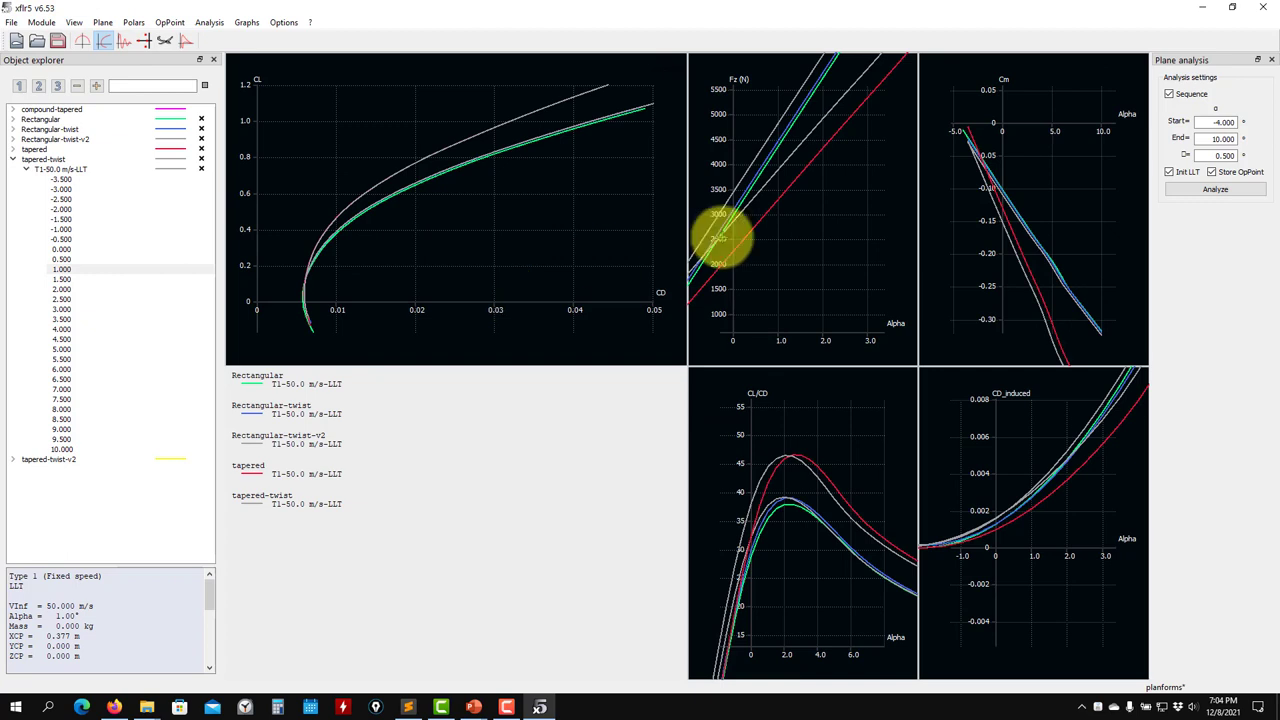
key(r)
key(r)
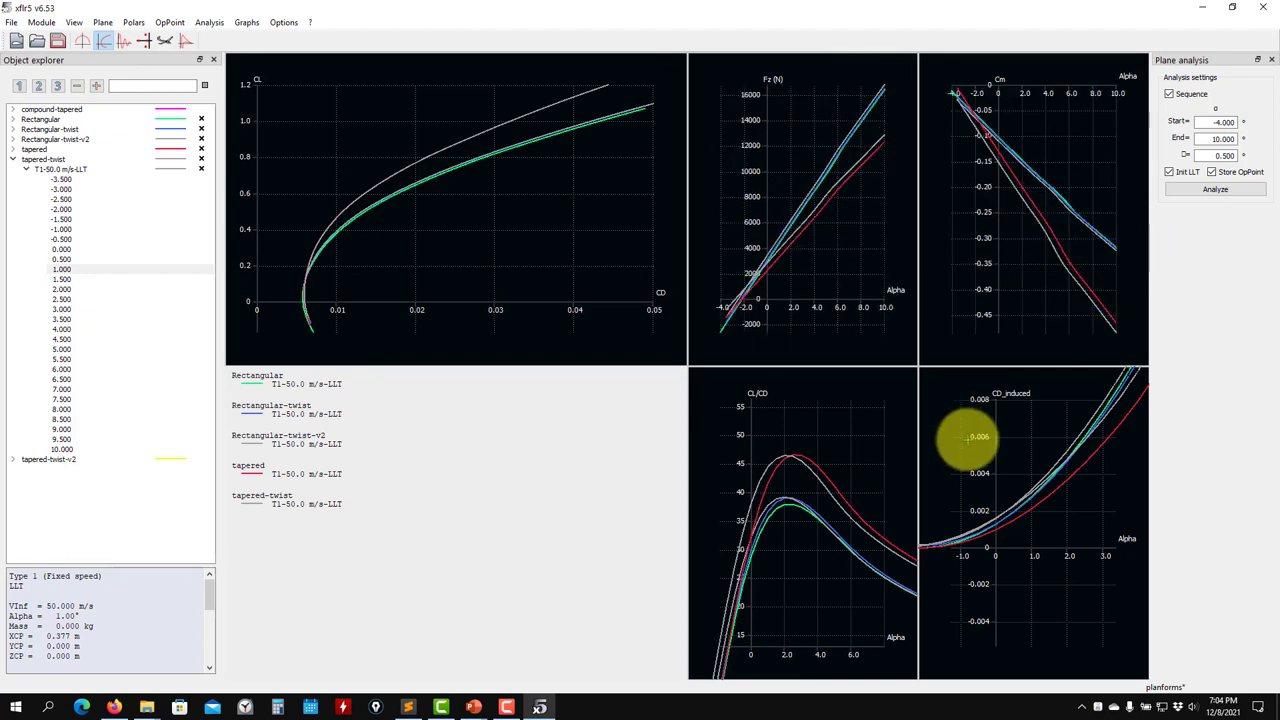
key(r)
key(r)
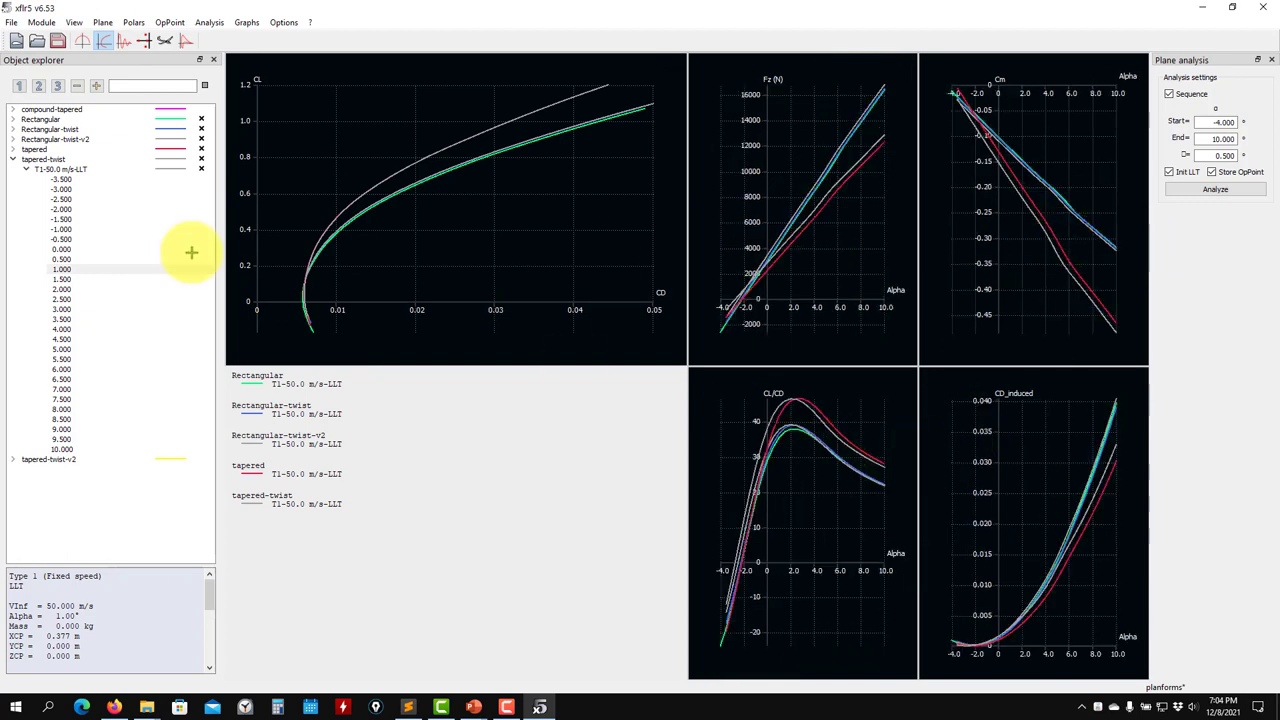
Colour the tapered-twist plane's polar curves cyan
right_click(167, 160)
mouse_move(201, 208)
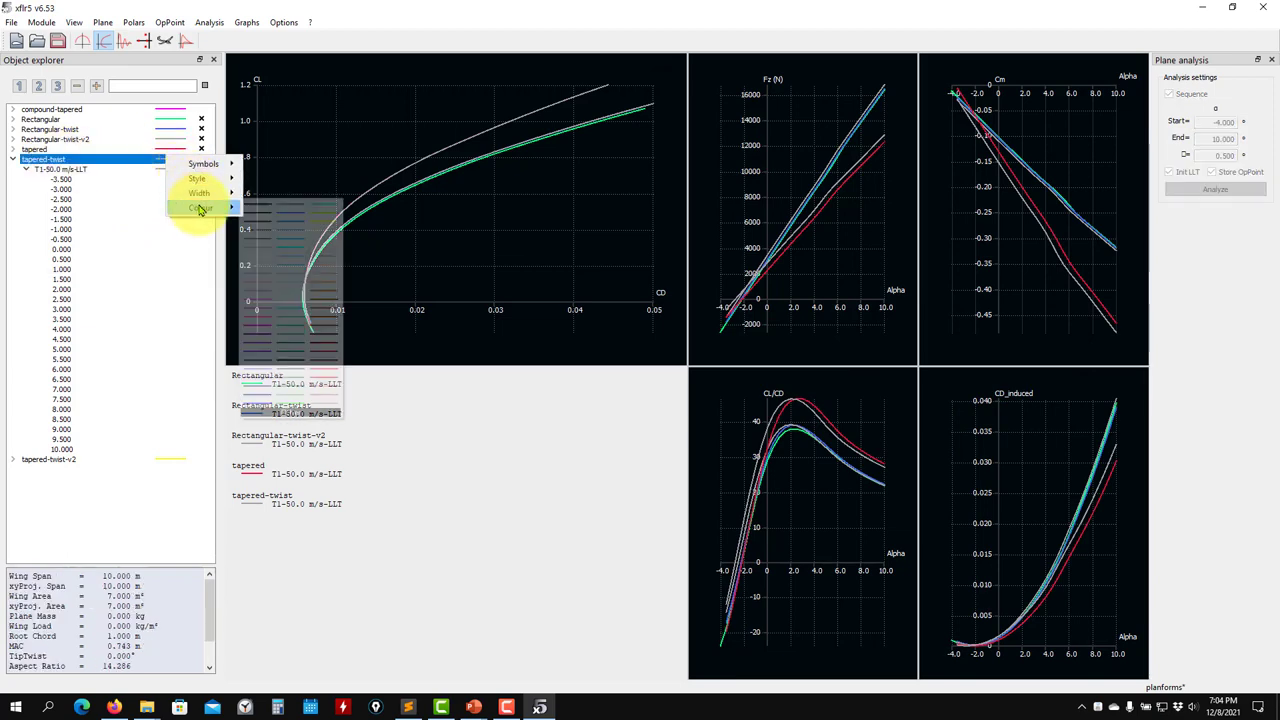
click(292, 252)
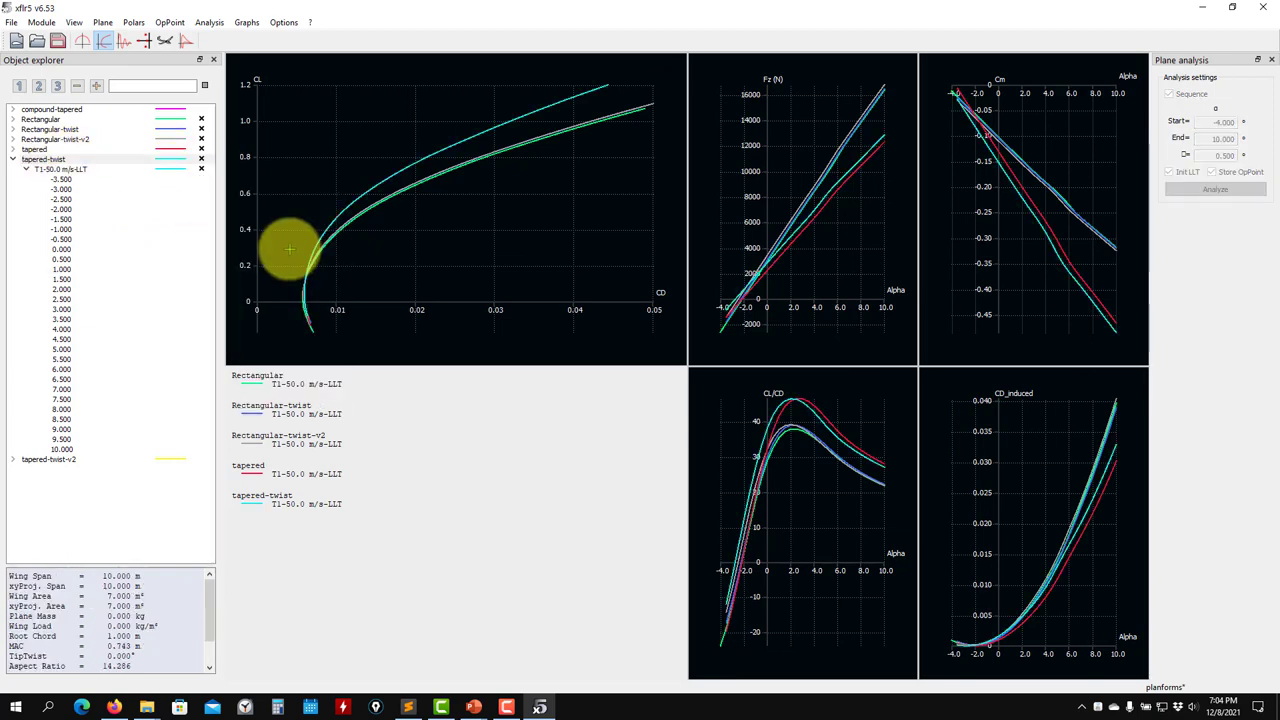
Collapse the tapered-twist node and pan the Fz graph to alpha 3–5
scroll(314, 214, up, 5)
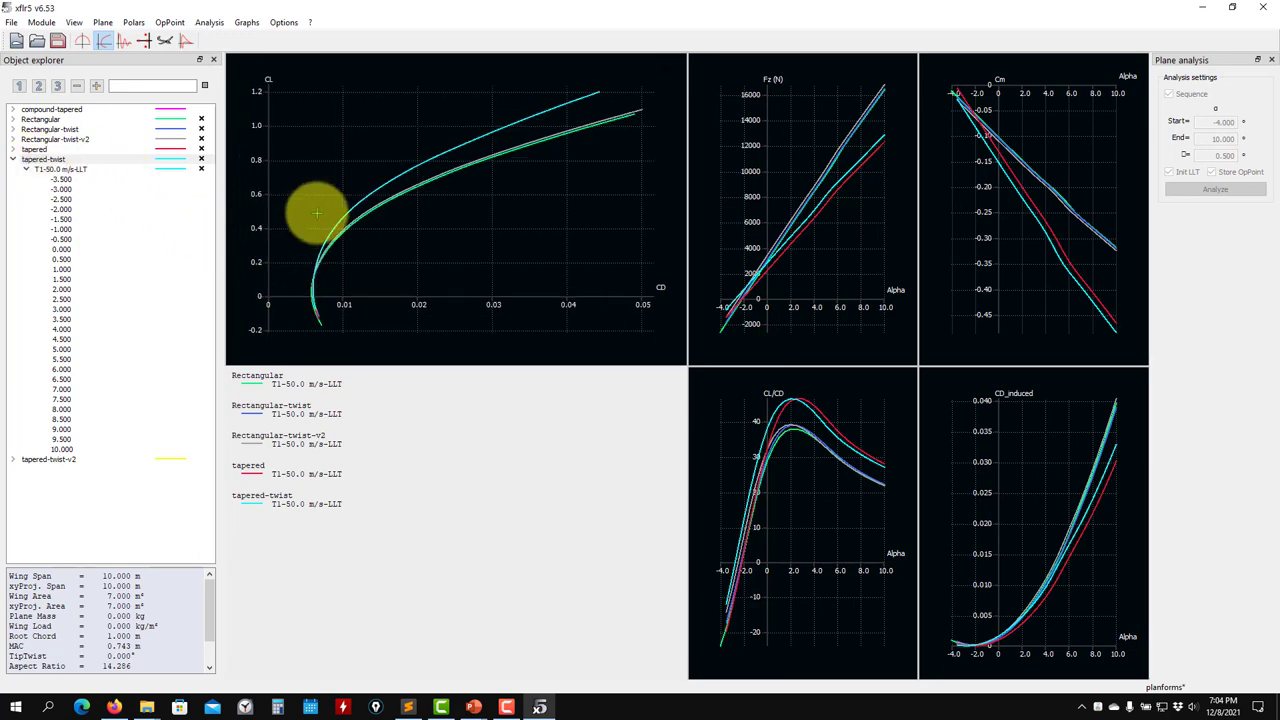
scroll(782, 253, up, 5)
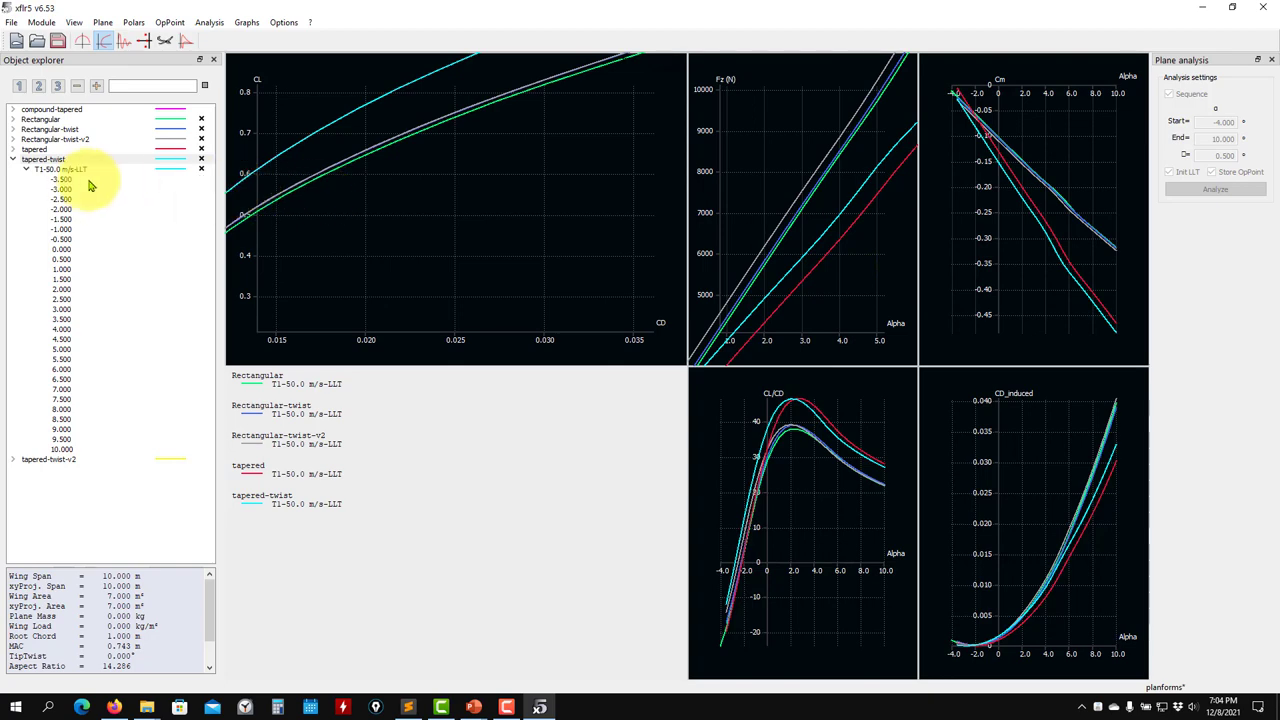
click(13, 160)
scroll(800, 290, up, 3)
drag(800, 290, 774, 231)
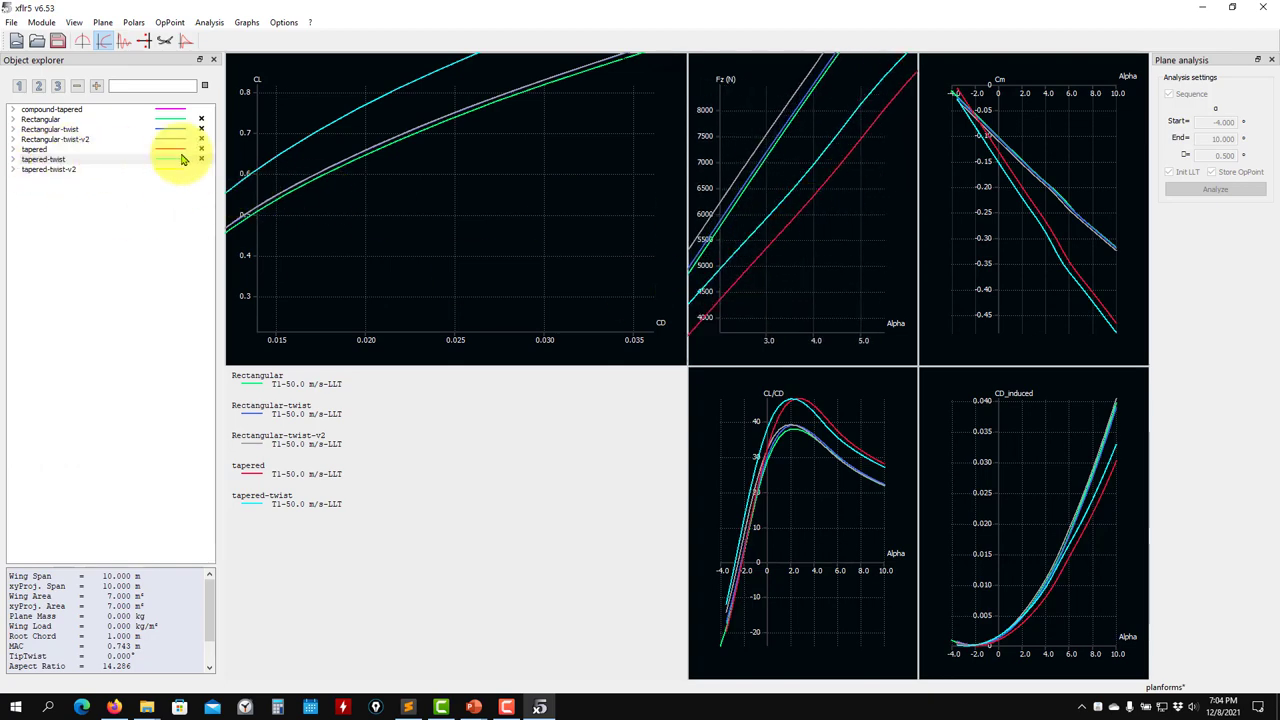
scroll(787, 293, down, 3)
drag(787, 293, 739, 262)
scroll(797, 285, up, 2)
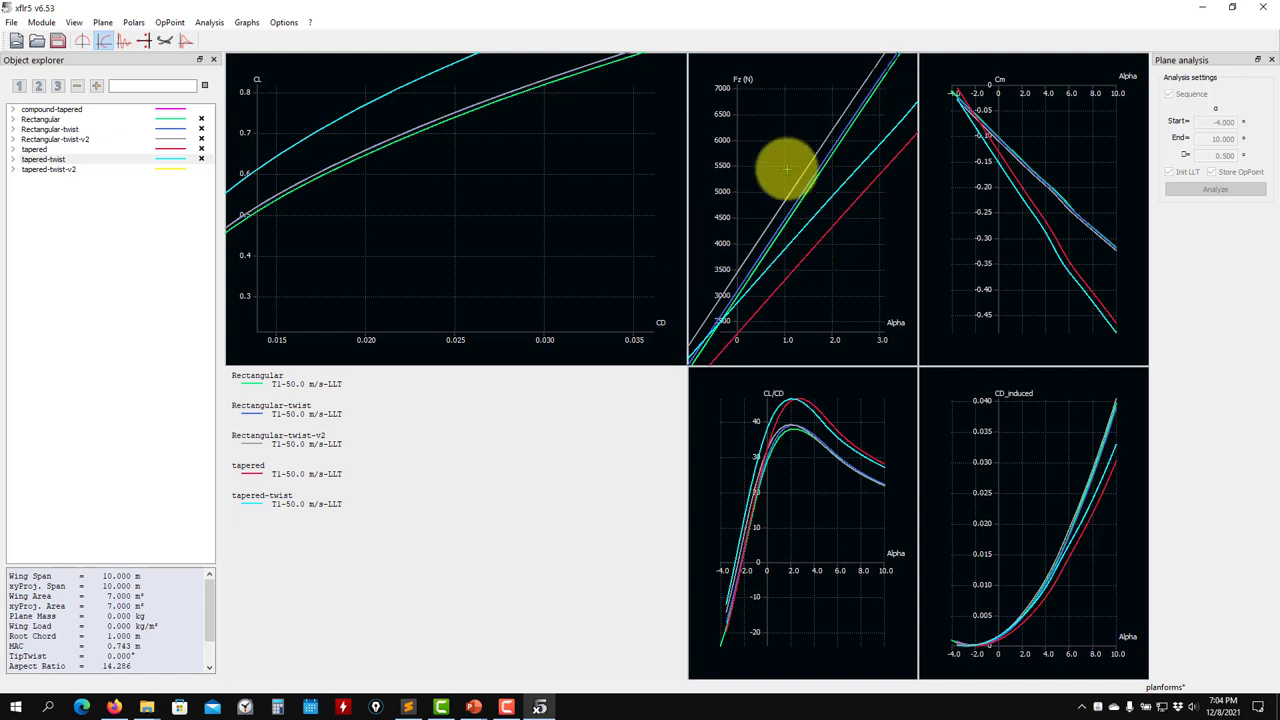
scroll(1014, 177, down, 5)
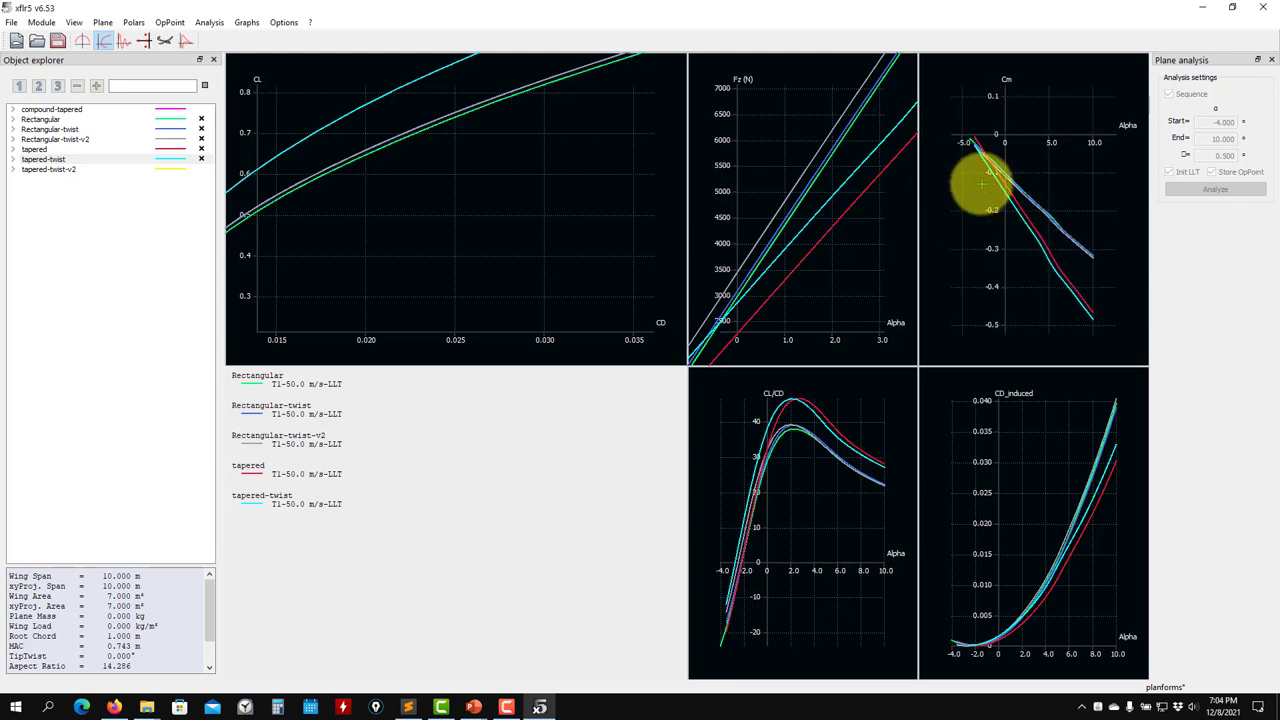
scroll(987, 180, up, 2)
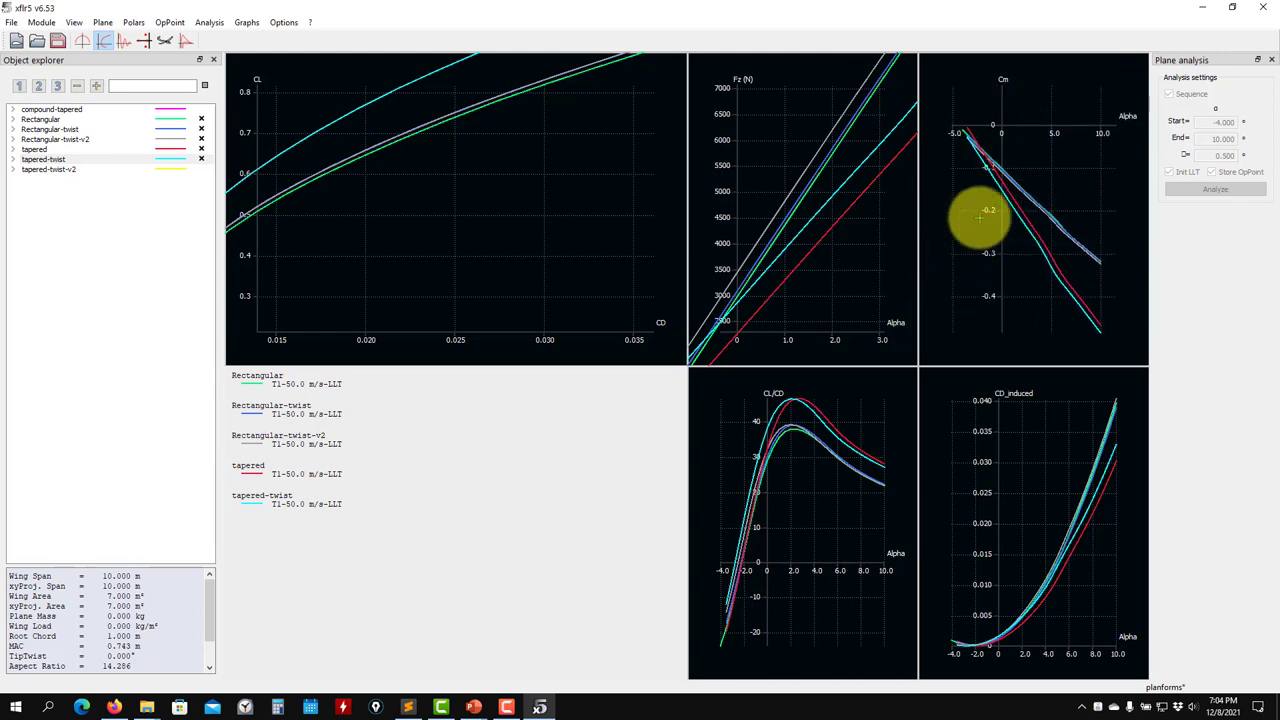
scroll(968, 133, up, 1)
scroll(960, 127, up, 3)
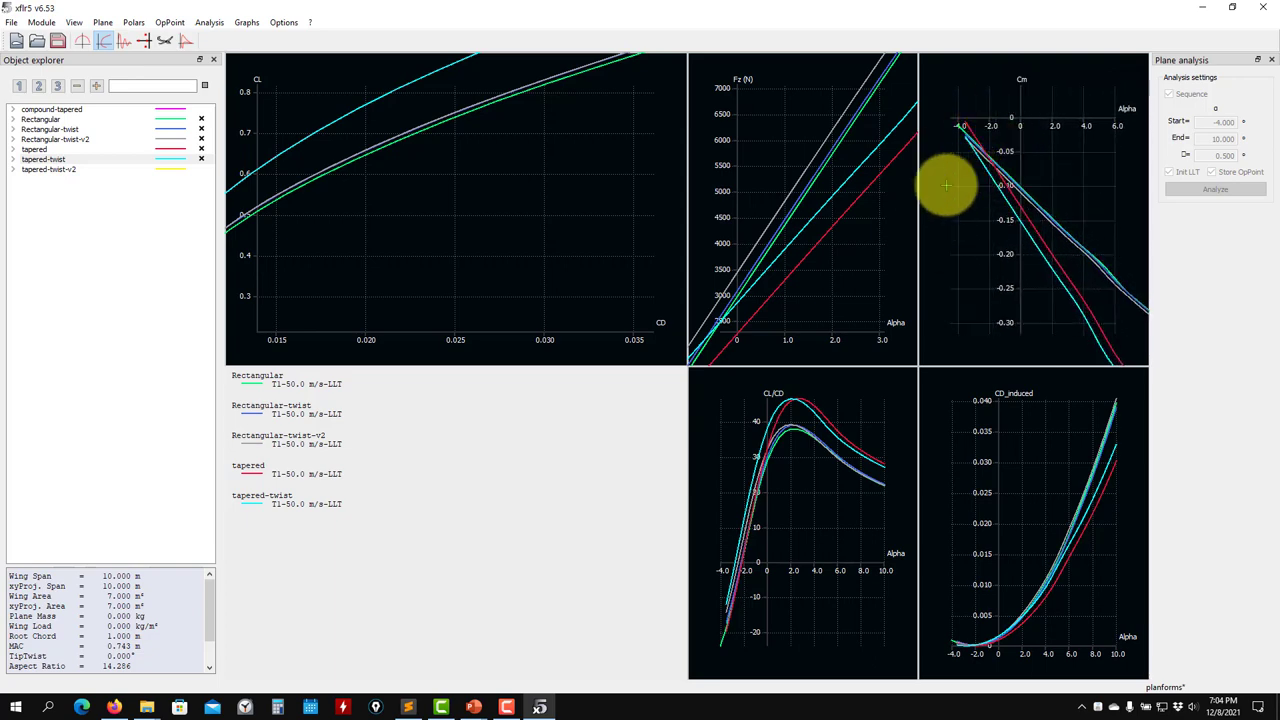
scroll(491, 249, down, 3)
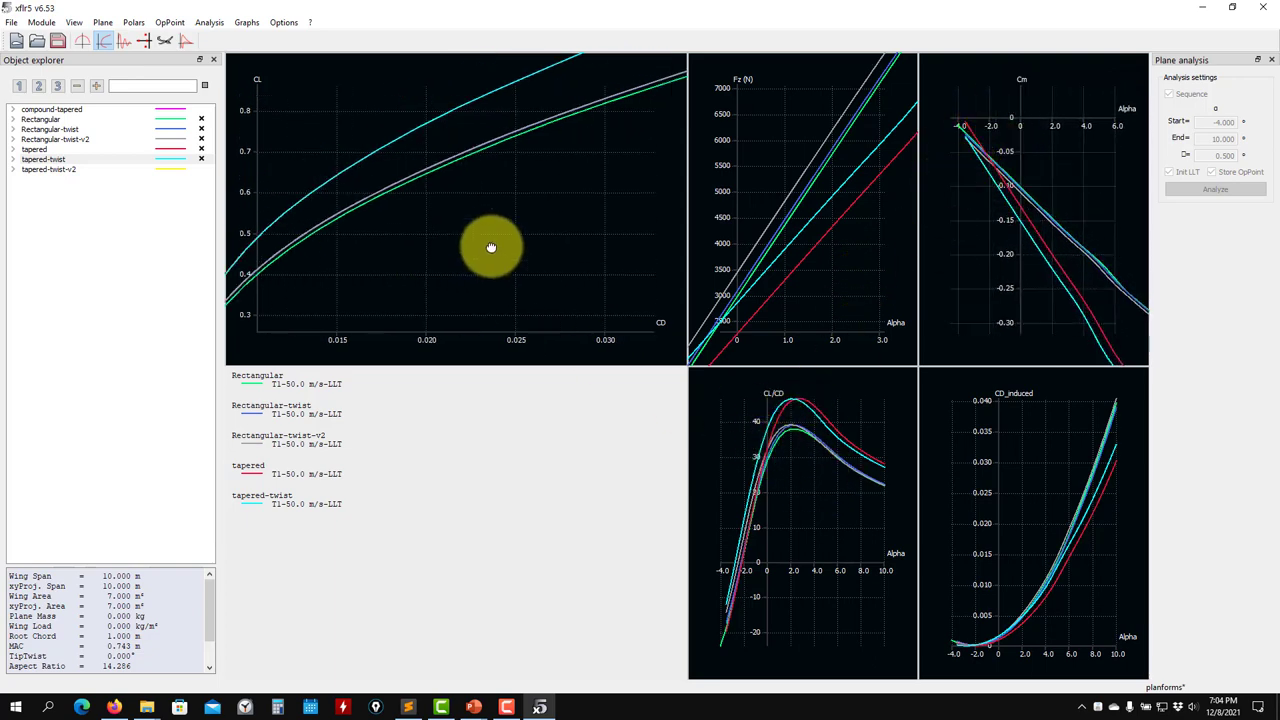
drag(413, 234, 451, 223)
scroll(1001, 549, up, 5)
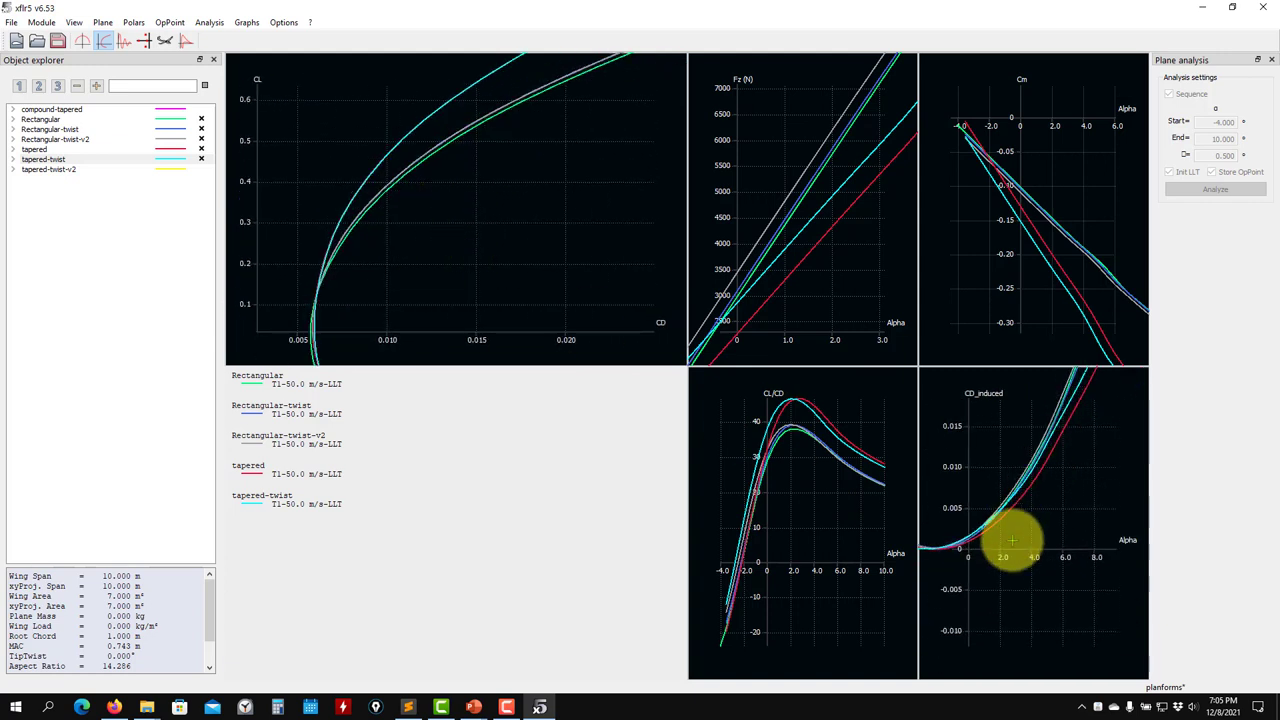
drag(989, 545, 1106, 523)
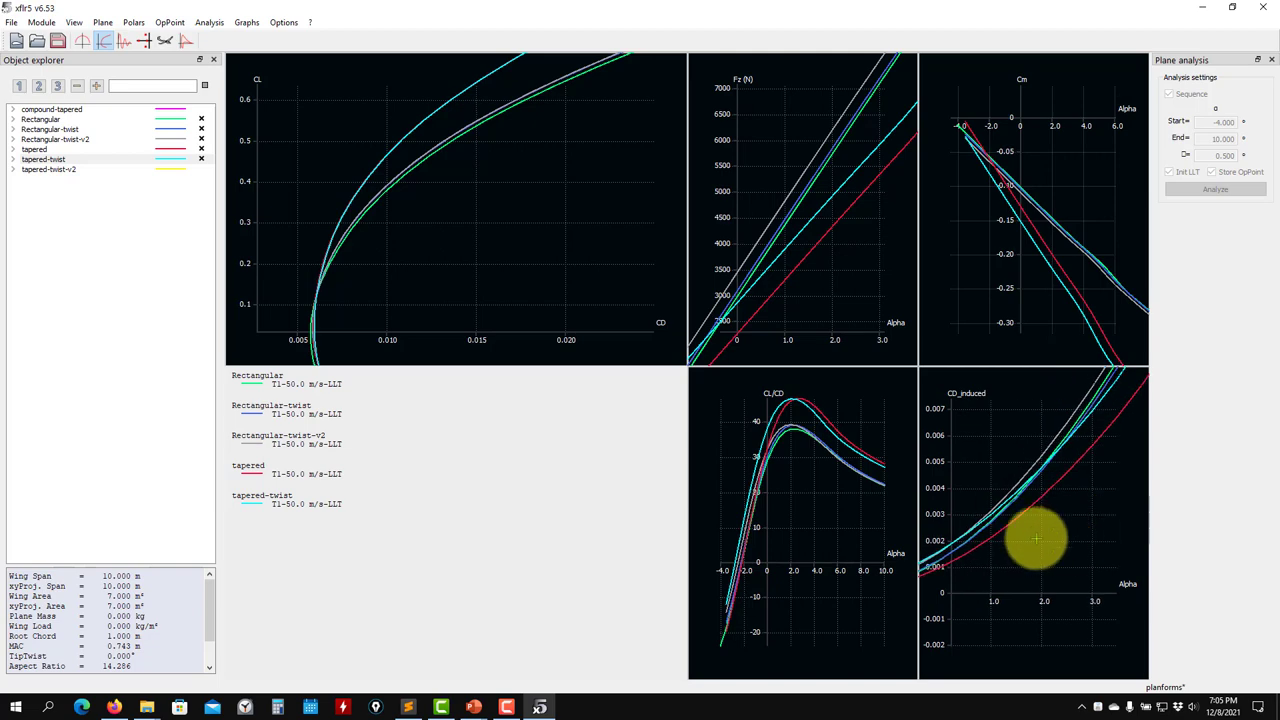
scroll(994, 543, up, 5)
drag(1012, 553, 1092, 503)
mouse_move(1058, 551)
mouse_down()
mouse_move(1048, 515)
mouse_move(1014, 543)
mouse_move(1043, 543)
mouse_move(1094, 617)
mouse_move(1071, 557)
mouse_up()
scroll(1063, 560, up, 2)
scroll(1071, 557, down, 3)
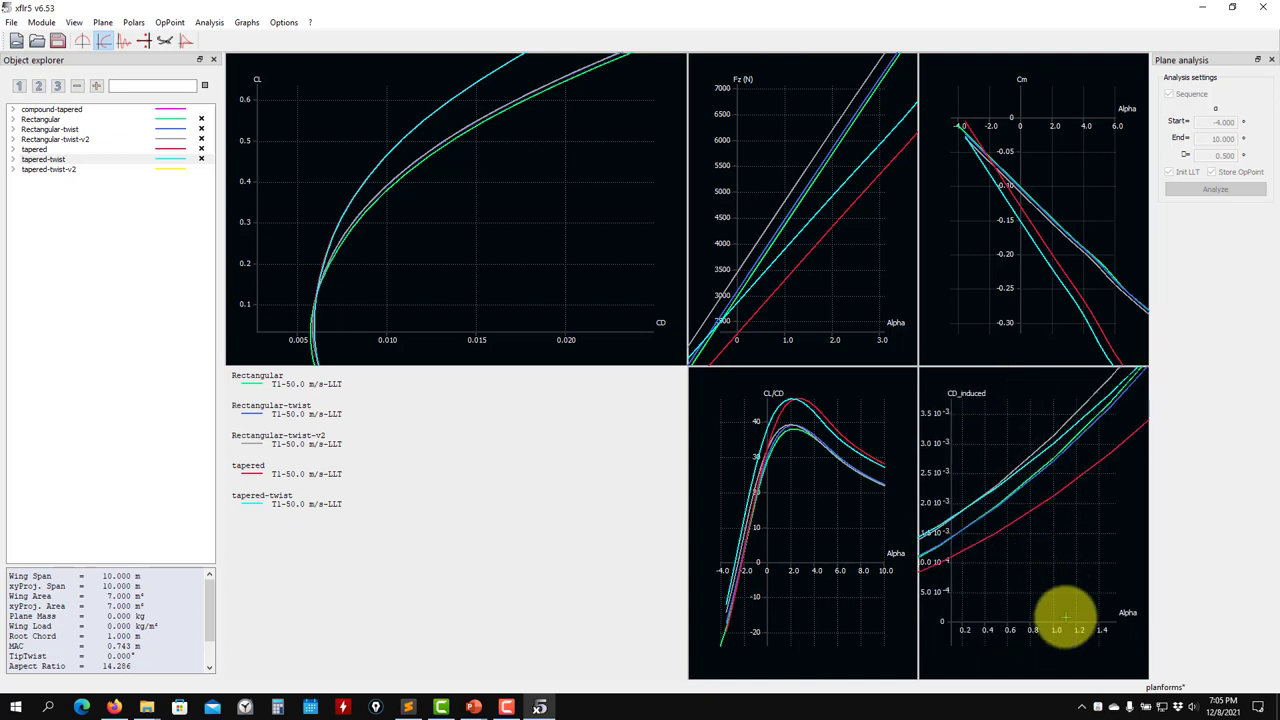
drag(1063, 614, 1030, 624)
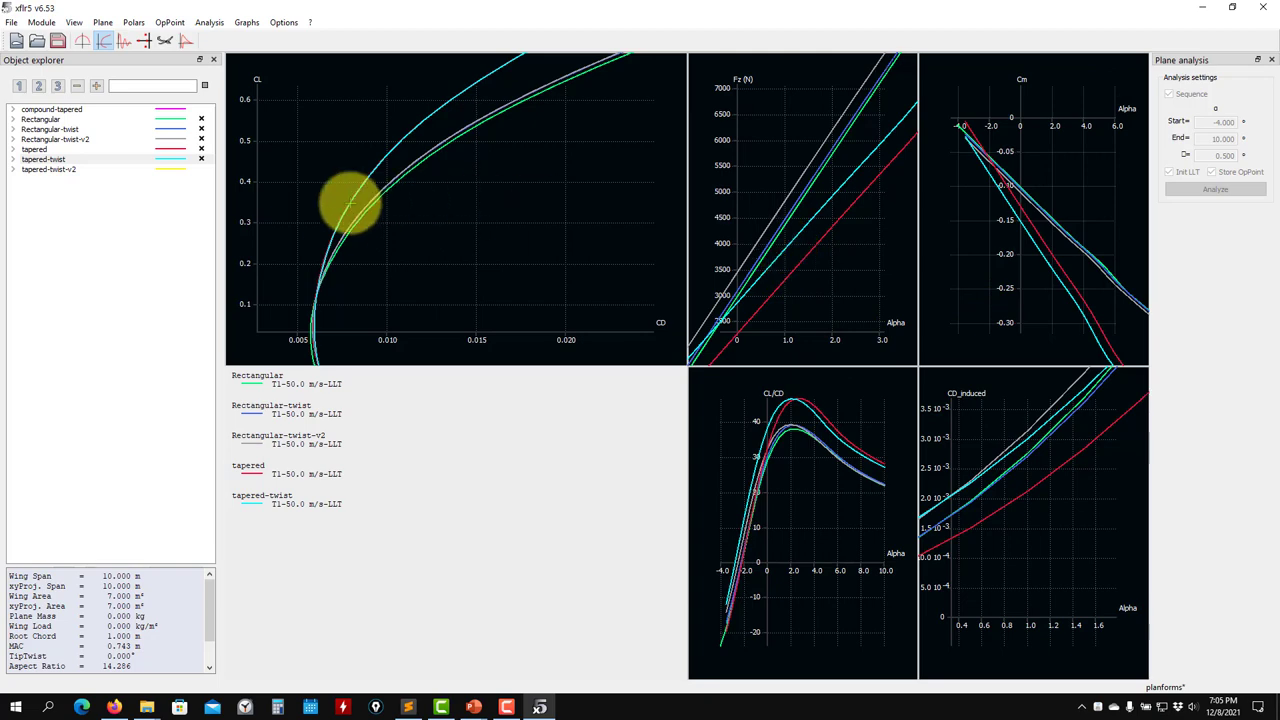
scroll(337, 257, up, 2)
drag(337, 257, 434, 240)
scroll(406, 190, up, 3)
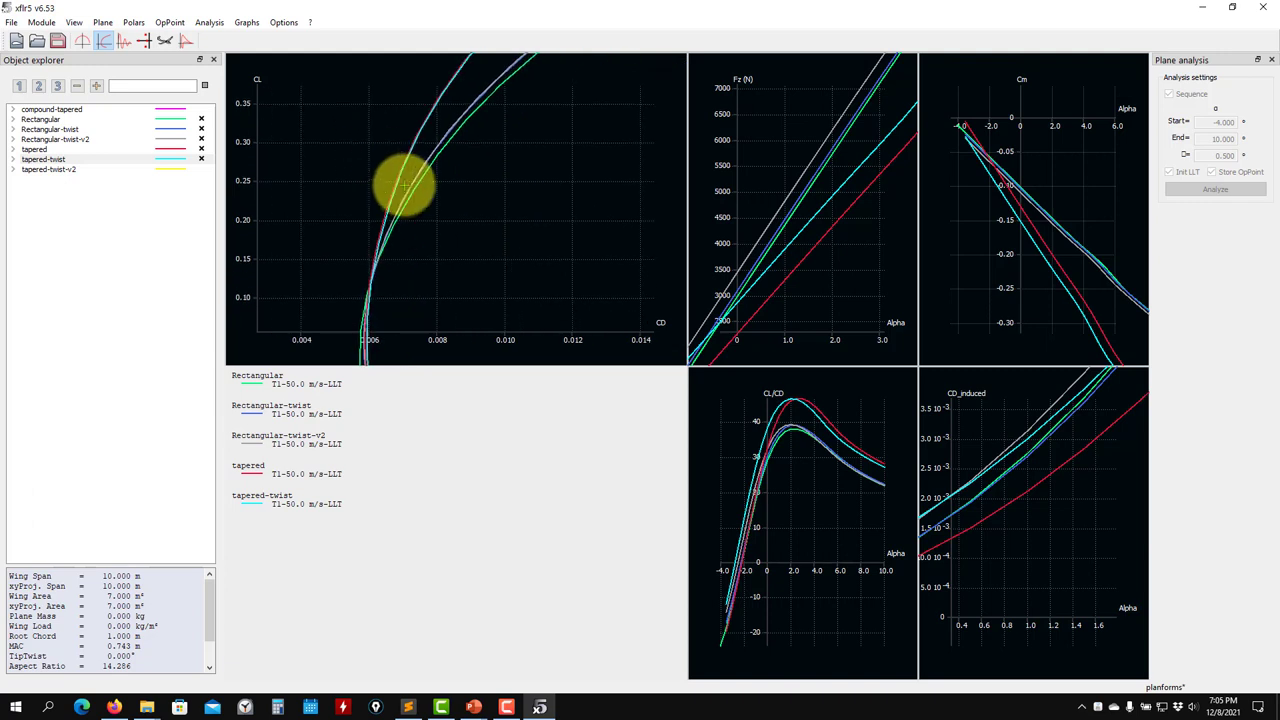
scroll(310, 190, up, 4)
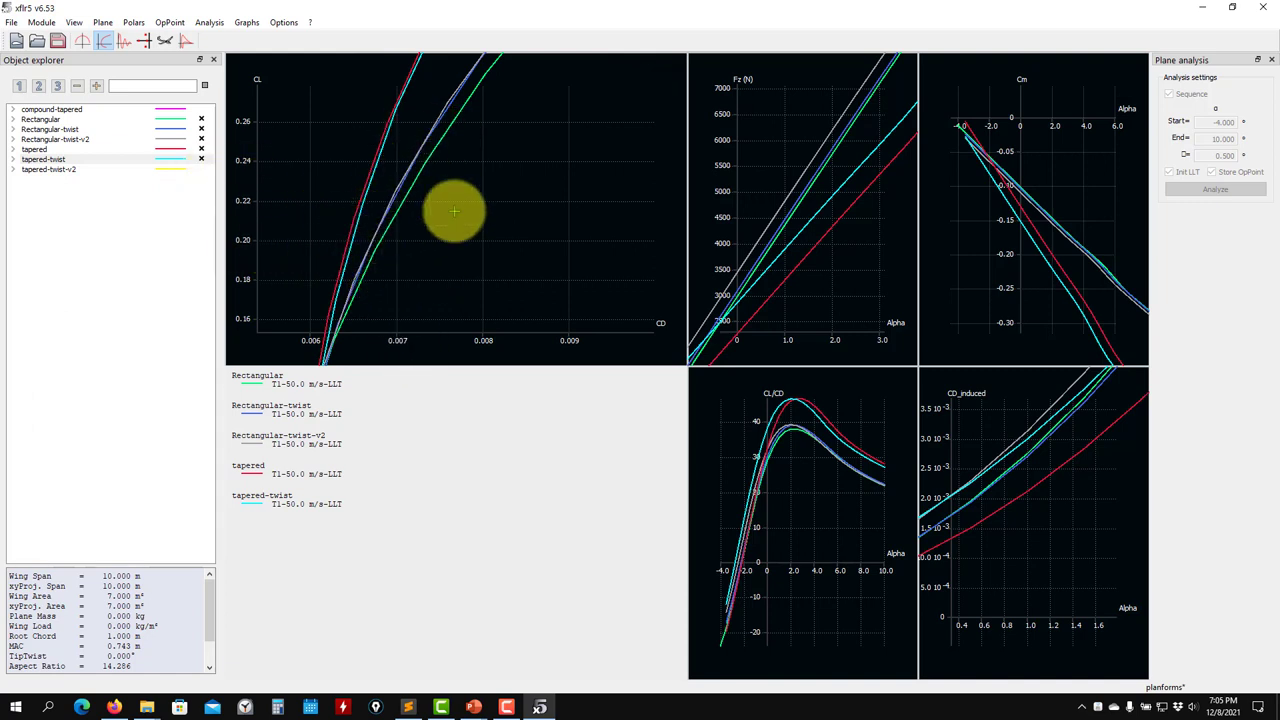
scroll(375, 320, down, 2)
scroll(429, 189, down, 1)
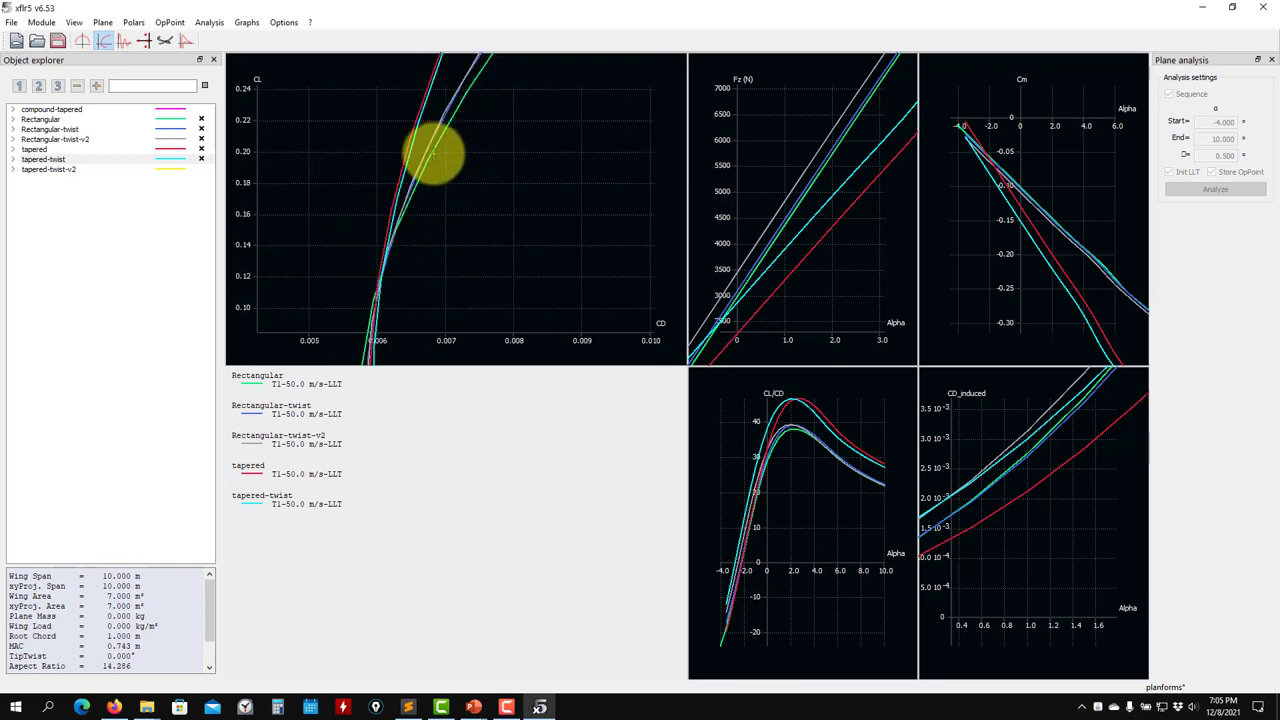
scroll(400, 277, down, 1)
scroll(400, 280, up, 2)
drag(400, 286, 470, 125)
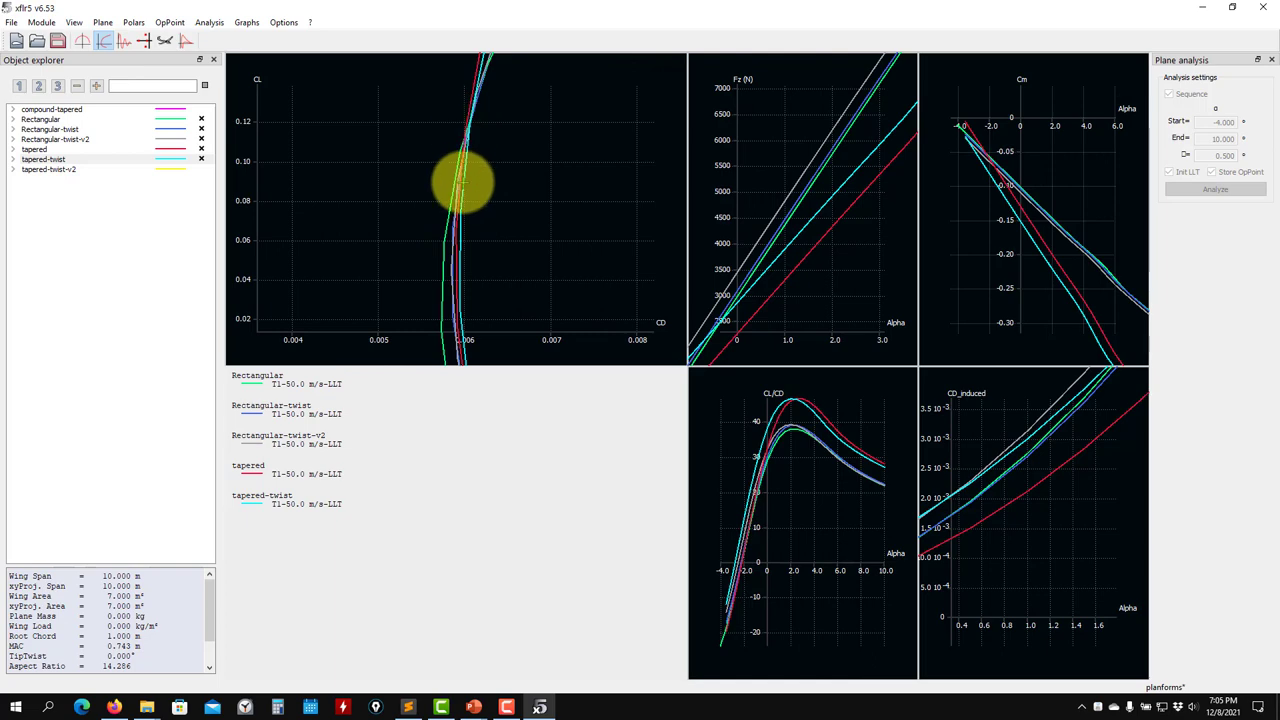
scroll(462, 188, down, 4)
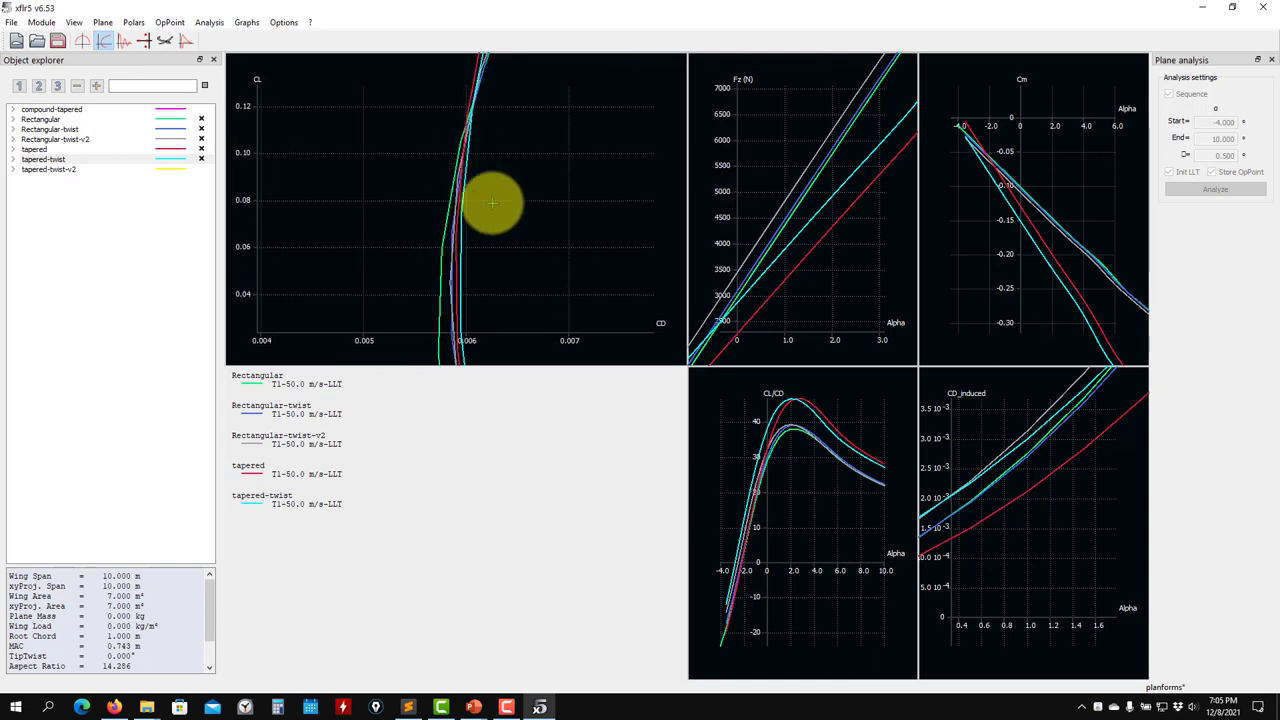
drag(514, 172, 429, 309)
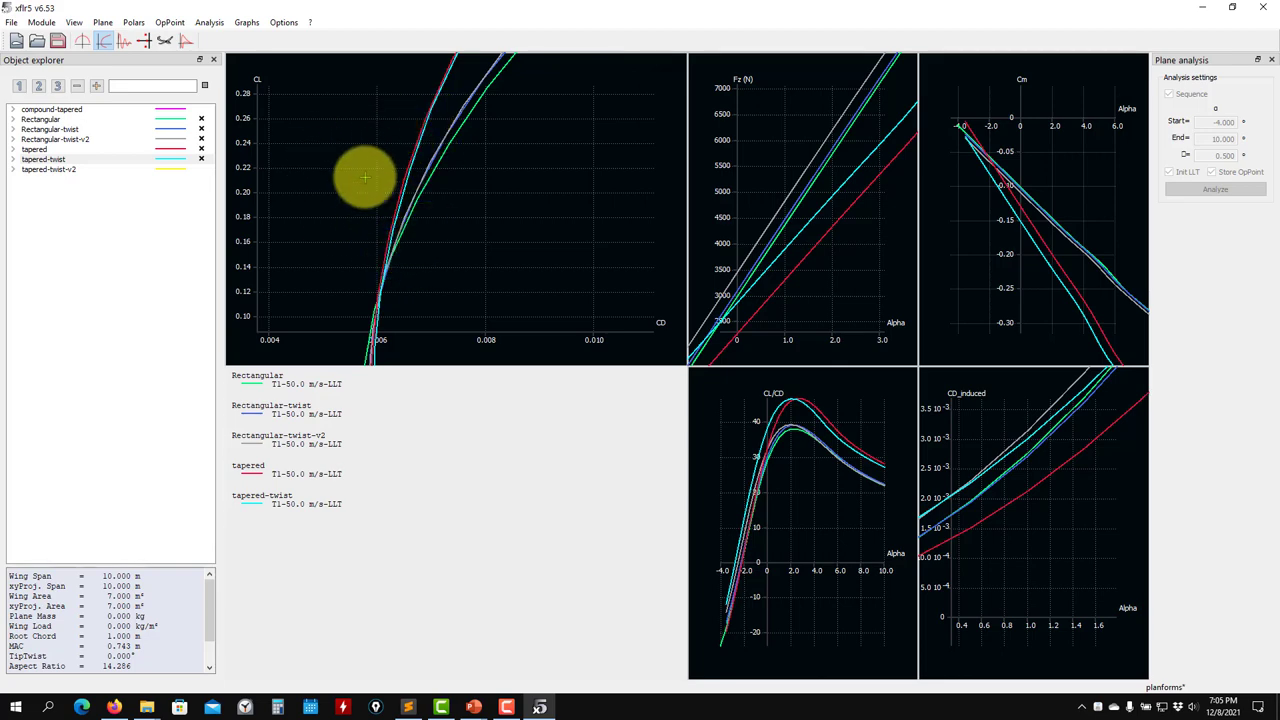
scroll(540, 289, down, 4)
scroll(546, 289, down, 2)
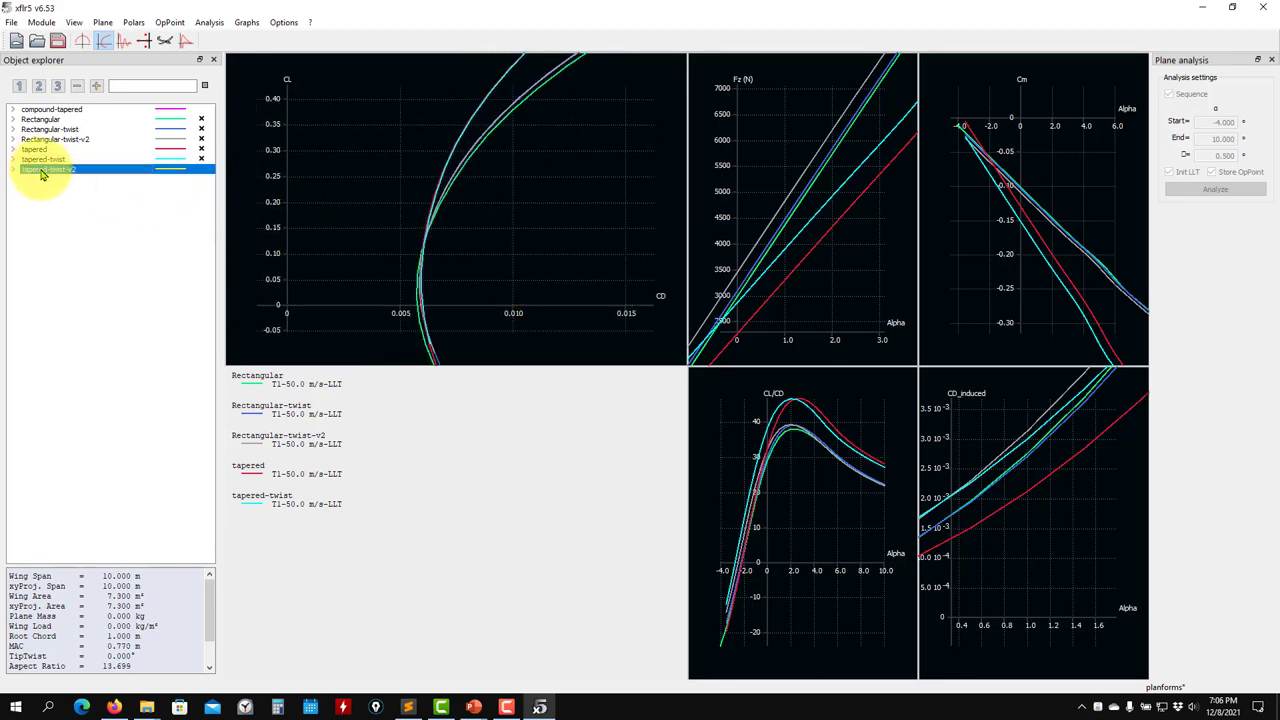
Show the tapered-twist-v2 polar in all graphs and zoom into the Fz and CD_induced curves
click(202, 170)
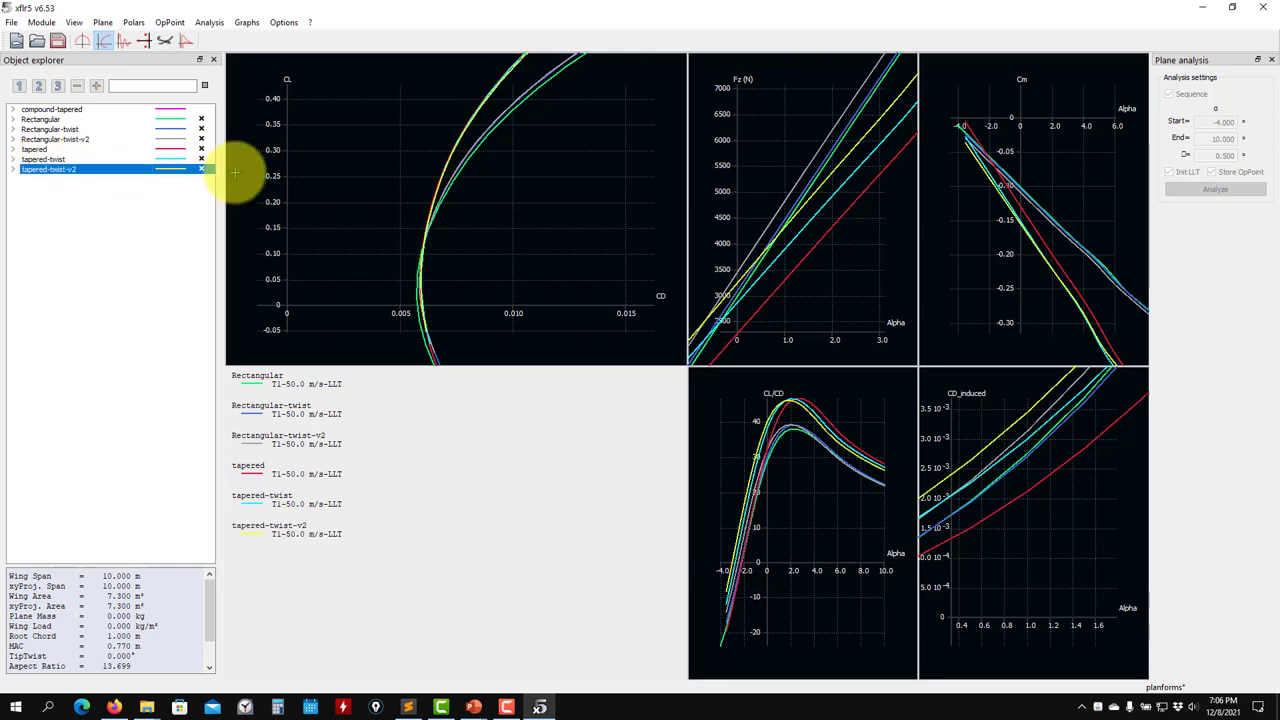
scroll(505, 230, down, 4)
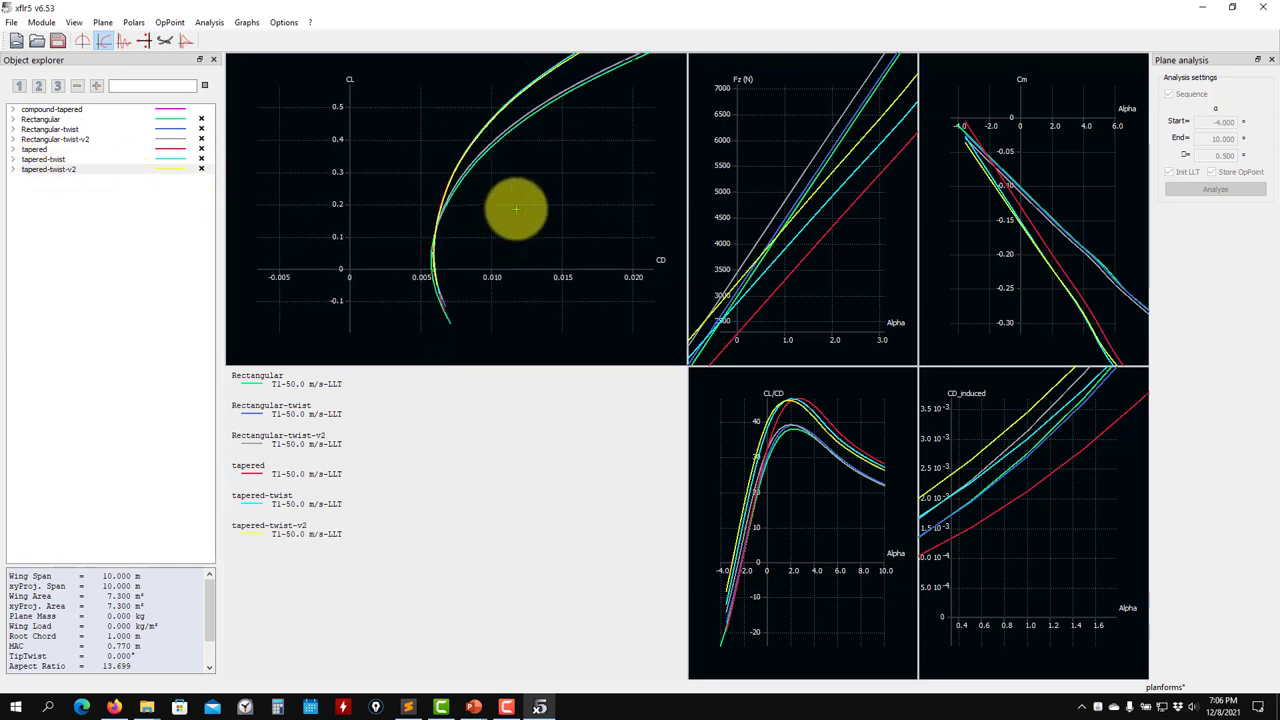
scroll(511, 236, up, 3)
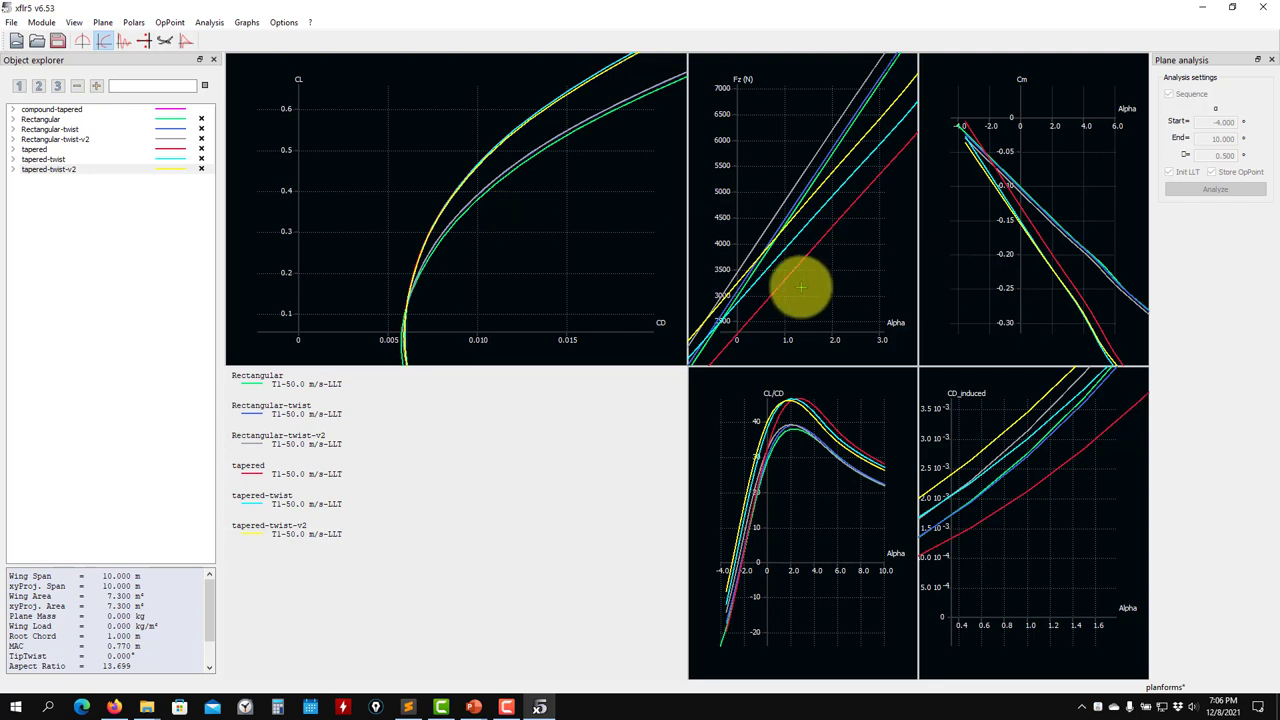
scroll(993, 458, down, 2)
scroll(714, 309, up, 1)
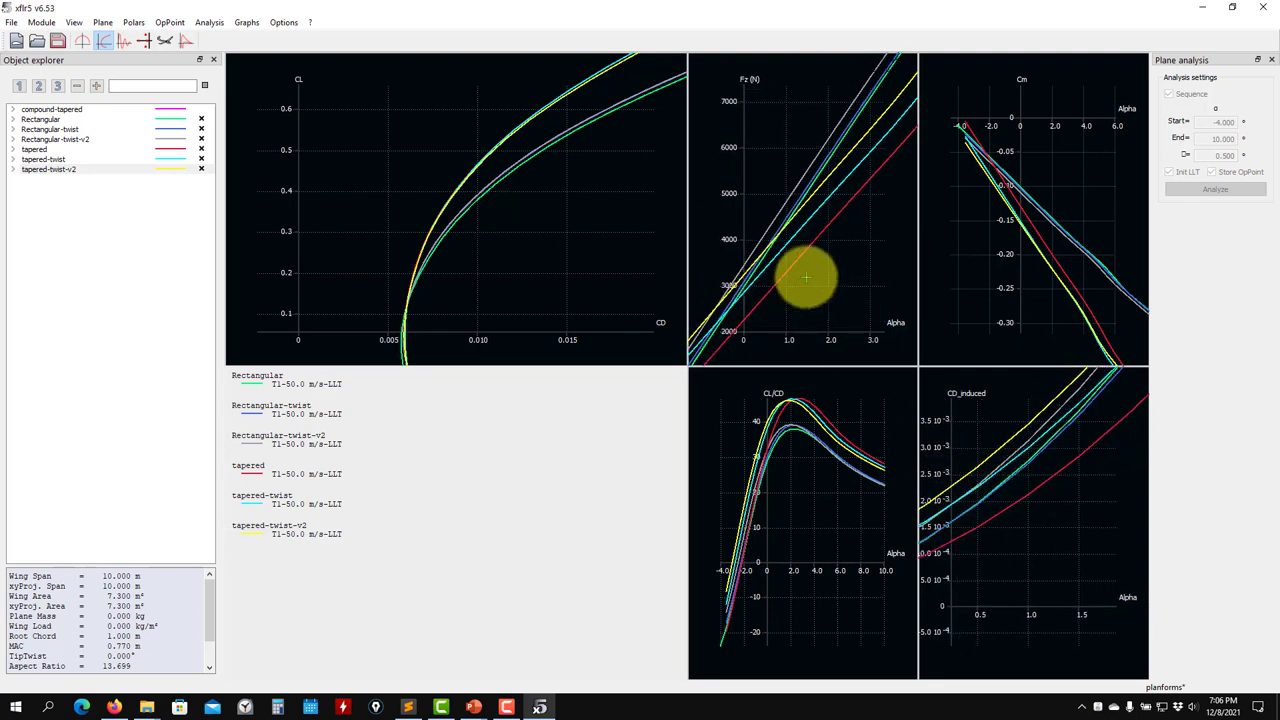
scroll(806, 272, up, 2)
scroll(830, 230, down, 3)
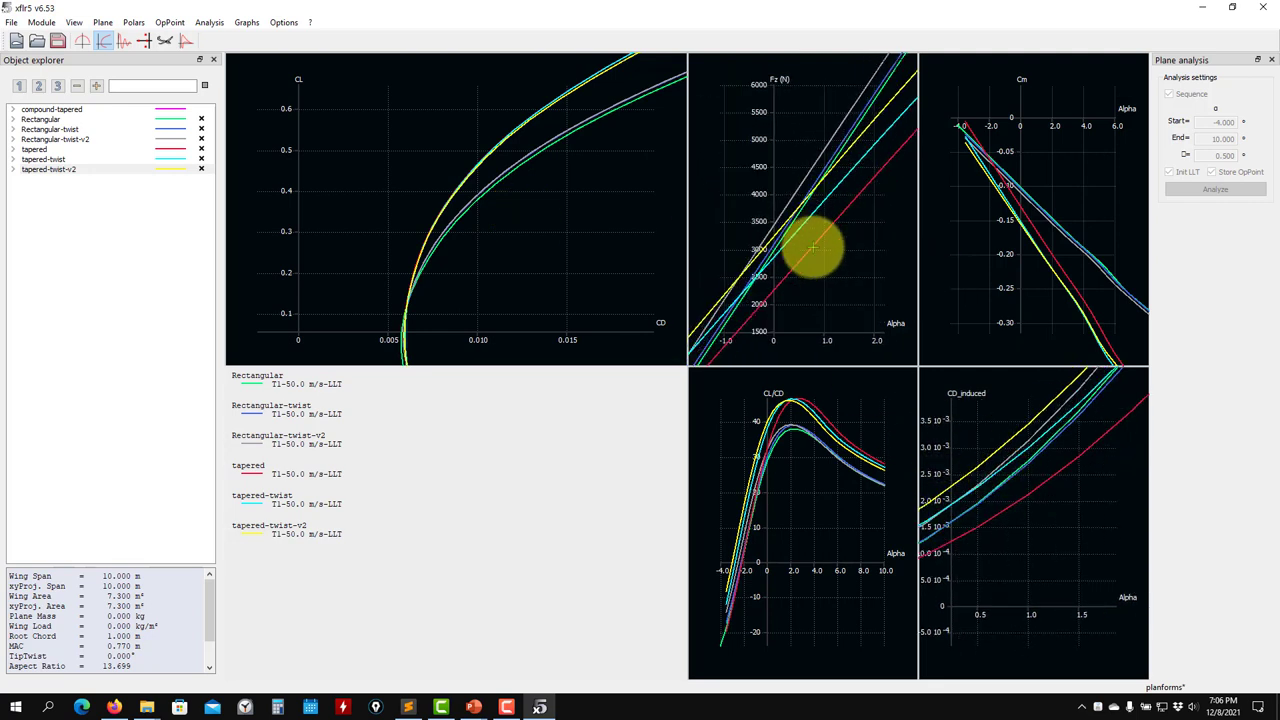
scroll(814, 200, up, 2)
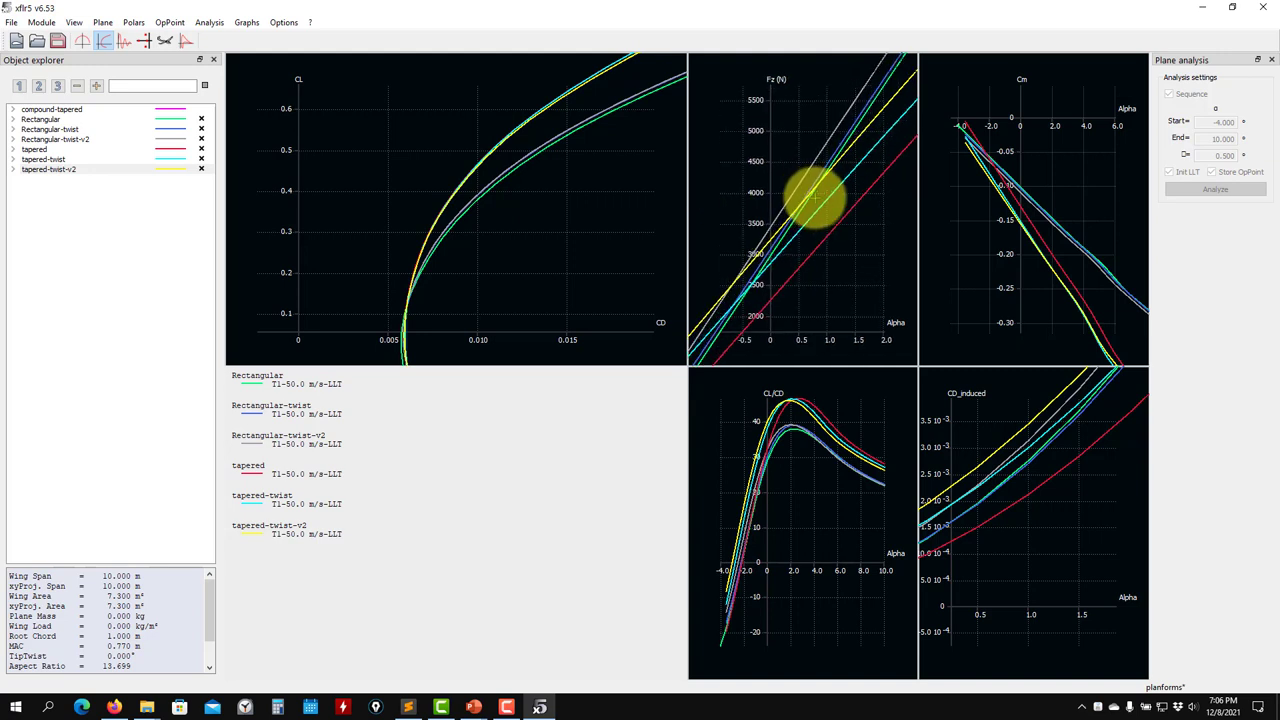
scroll(814, 200, up, 2)
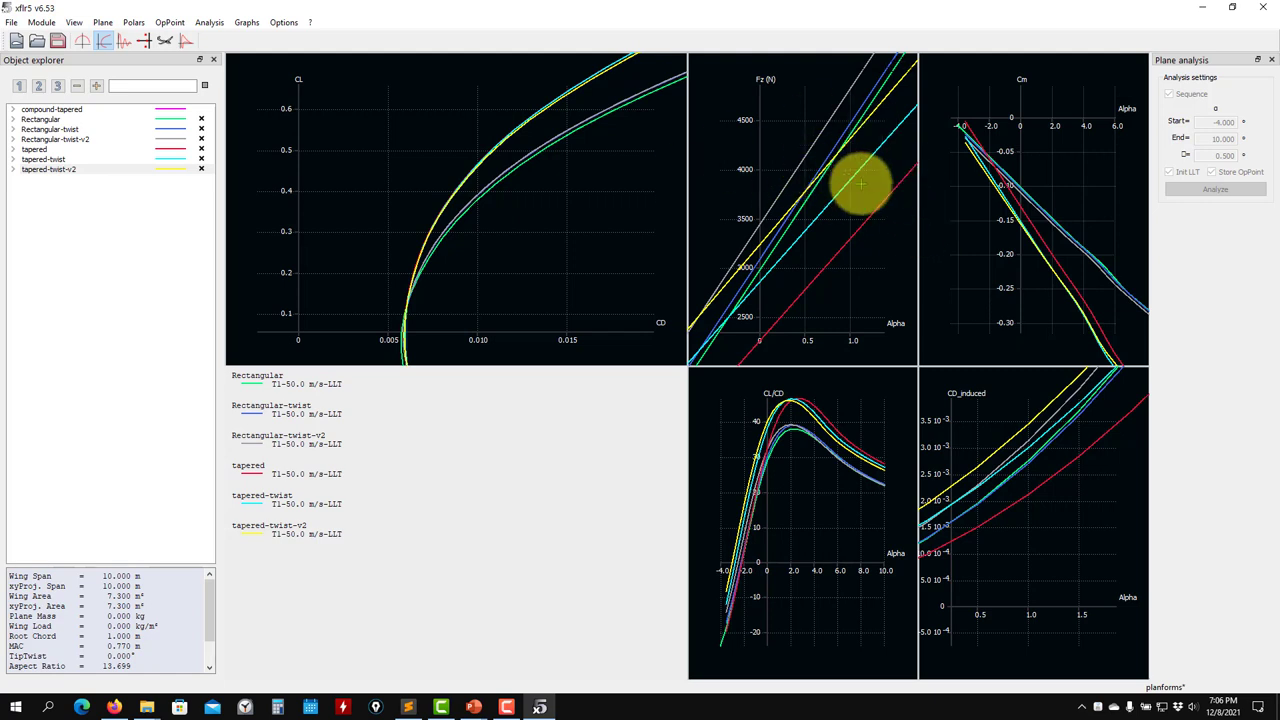
Zoom into the CL–CD graph and save the planforms project
scroll(991, 491, down, 3)
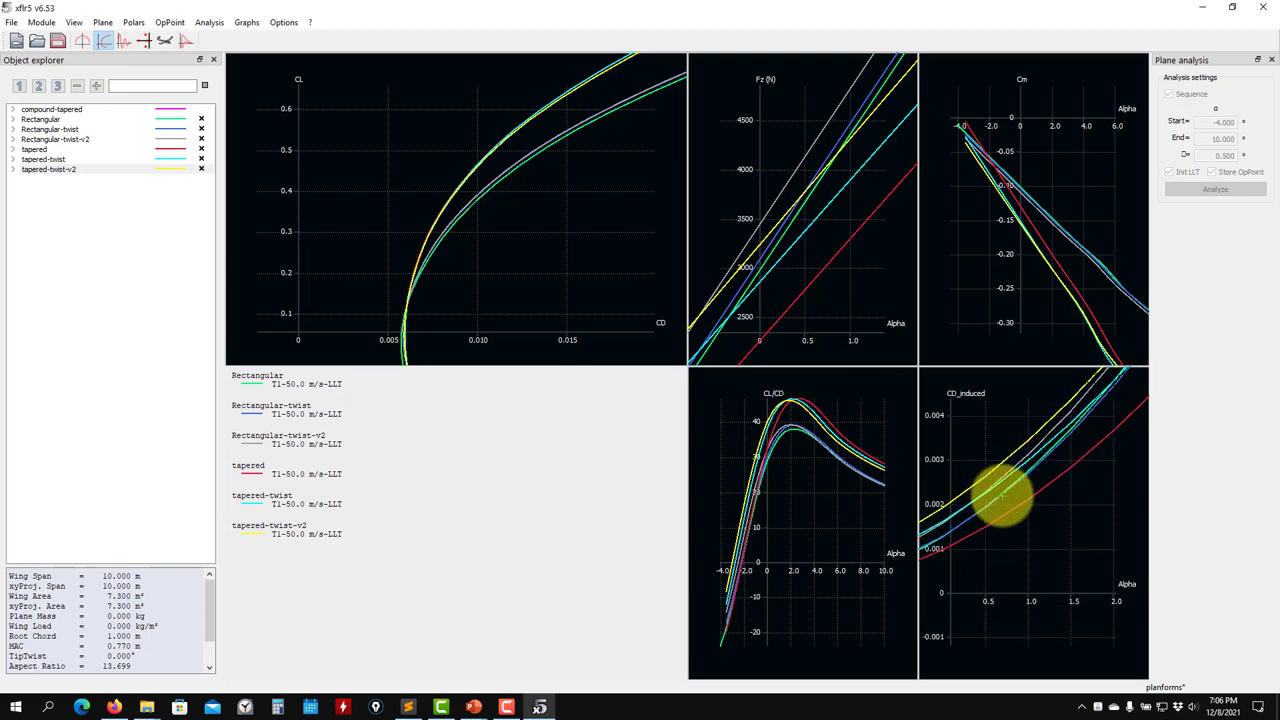
scroll(1004, 490, up, 2)
scroll(1012, 482, up, 1)
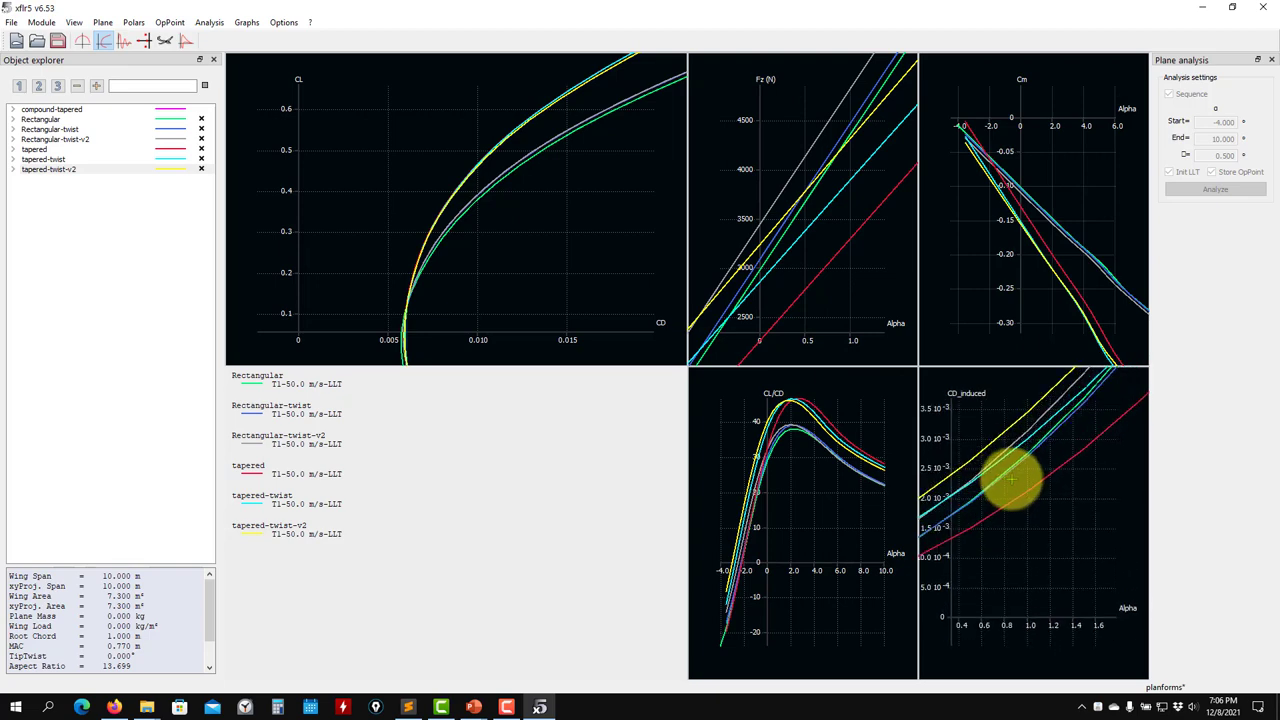
scroll(420, 225, up, 5)
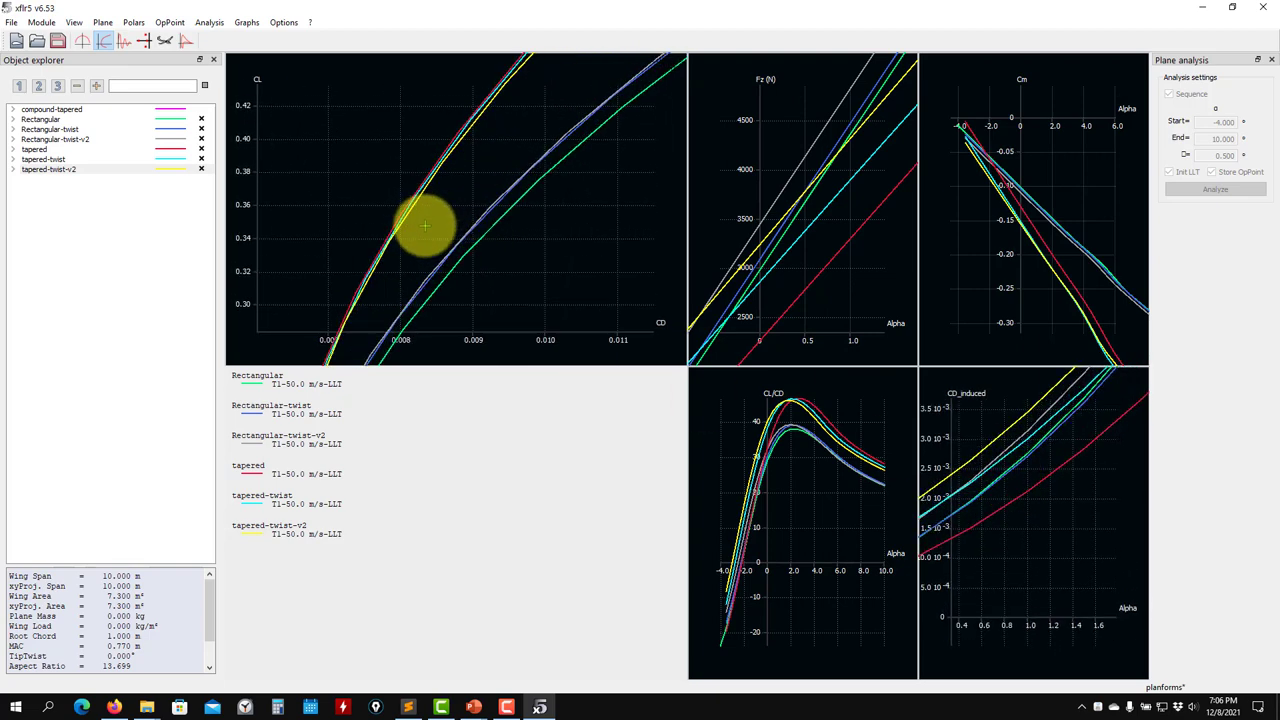
scroll(420, 218, down, 3)
scroll(418, 216, down, 1)
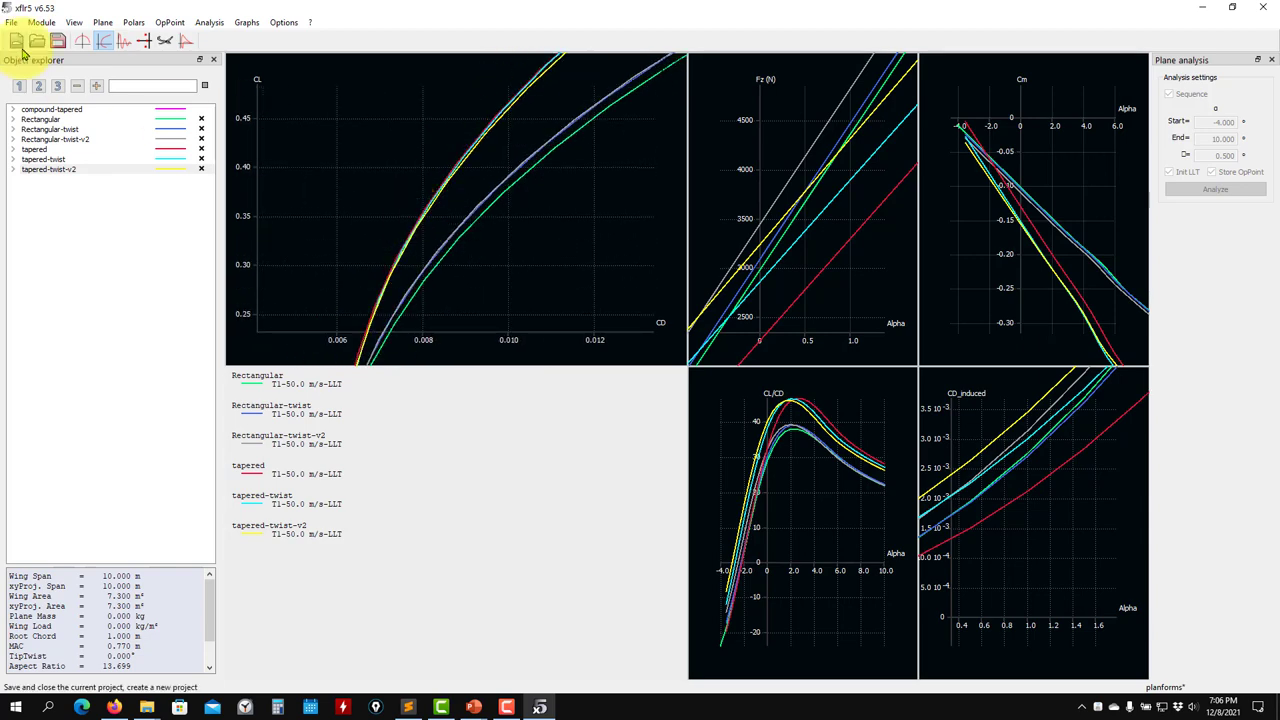
click(57, 41)
Open tapered-twist-v2's Main Wing in Wing Edition and rotate the 3D view to see its taper
right_click(55, 172)
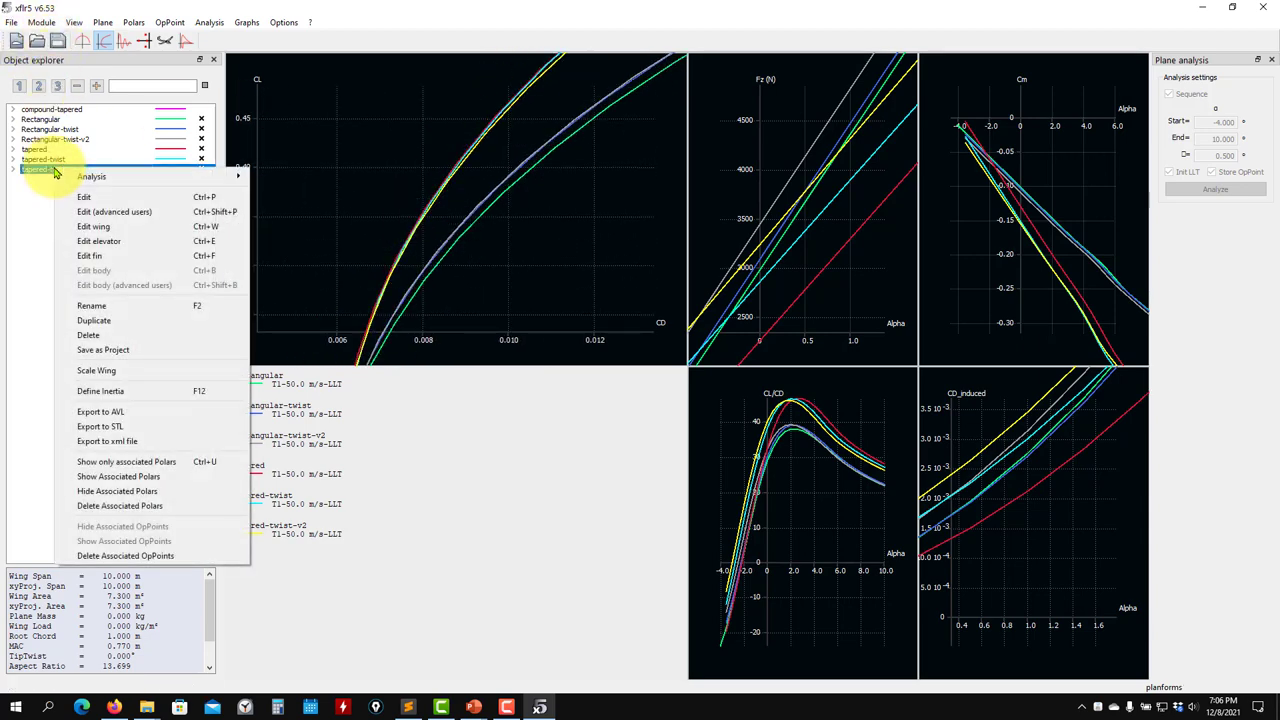
click(112, 230)
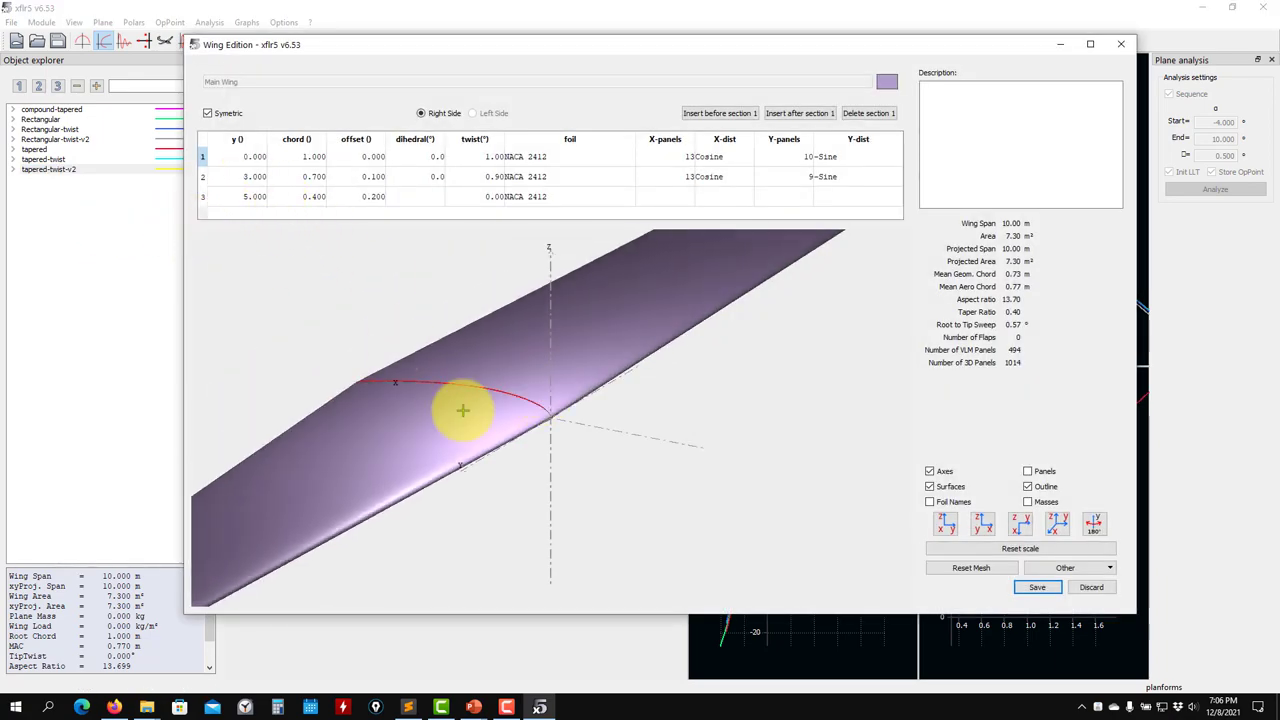
drag(466, 409, 707, 401)
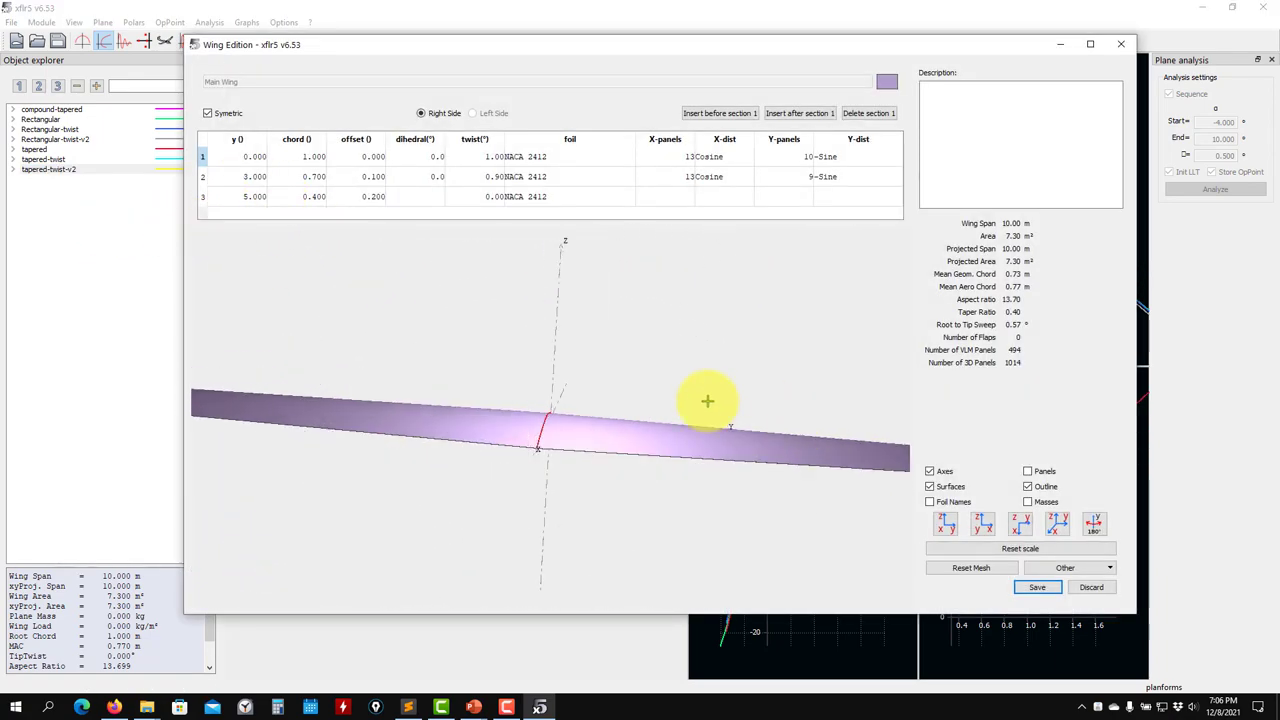
drag(321, 265, 353, 374)
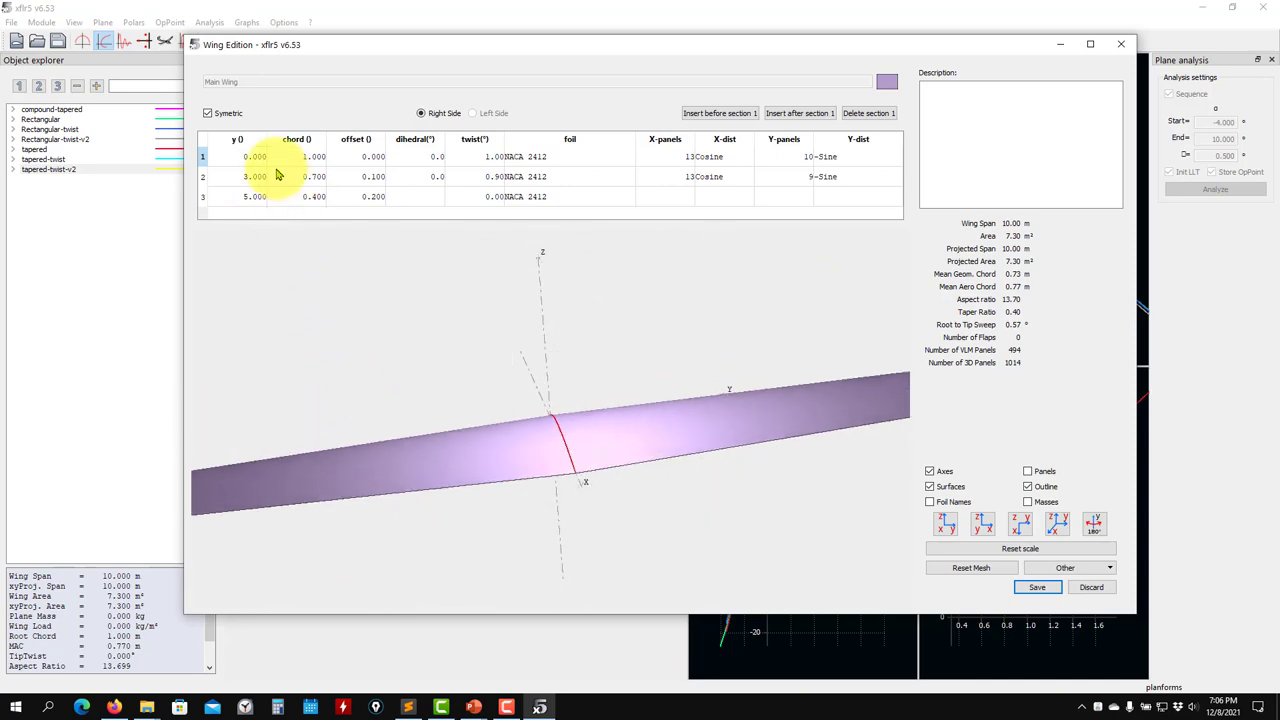
drag(432, 294, 680, 360)
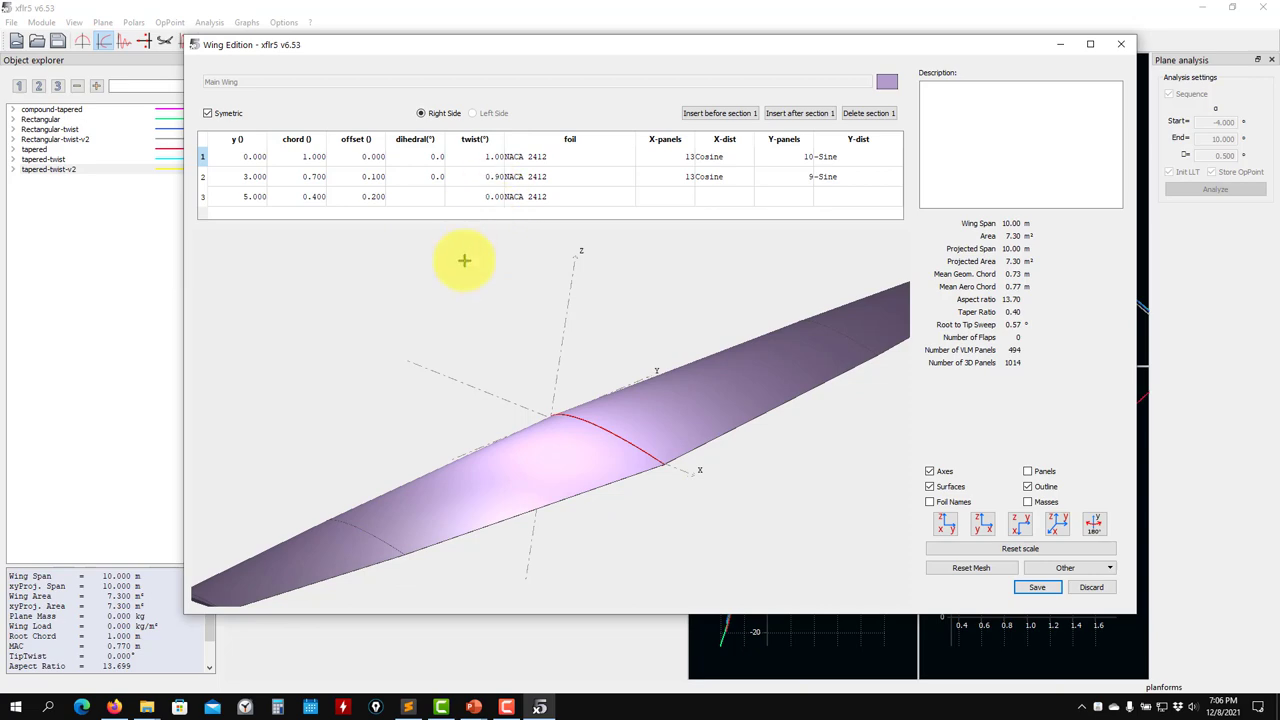
drag(408, 377, 375, 475)
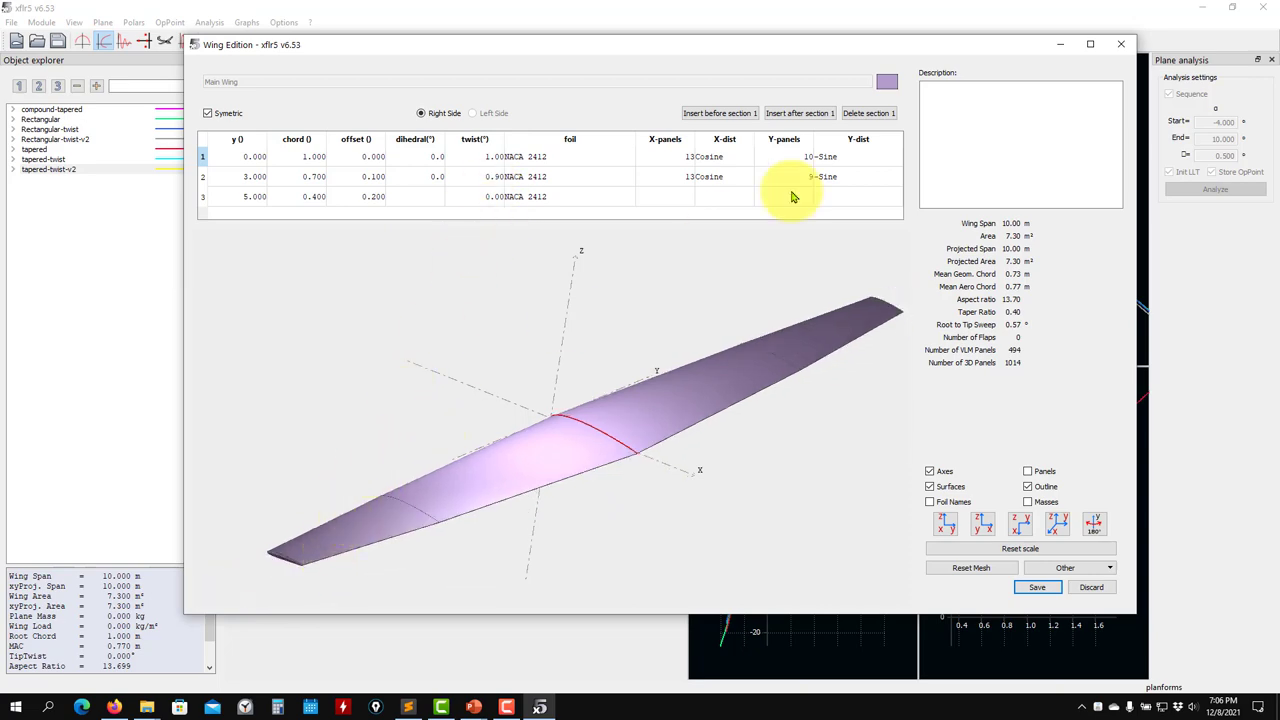
Close the wing editor and show tapered-twist-v2's T1-50.0 m/s-LLT operating point at alpha 1.000
click(1121, 44)
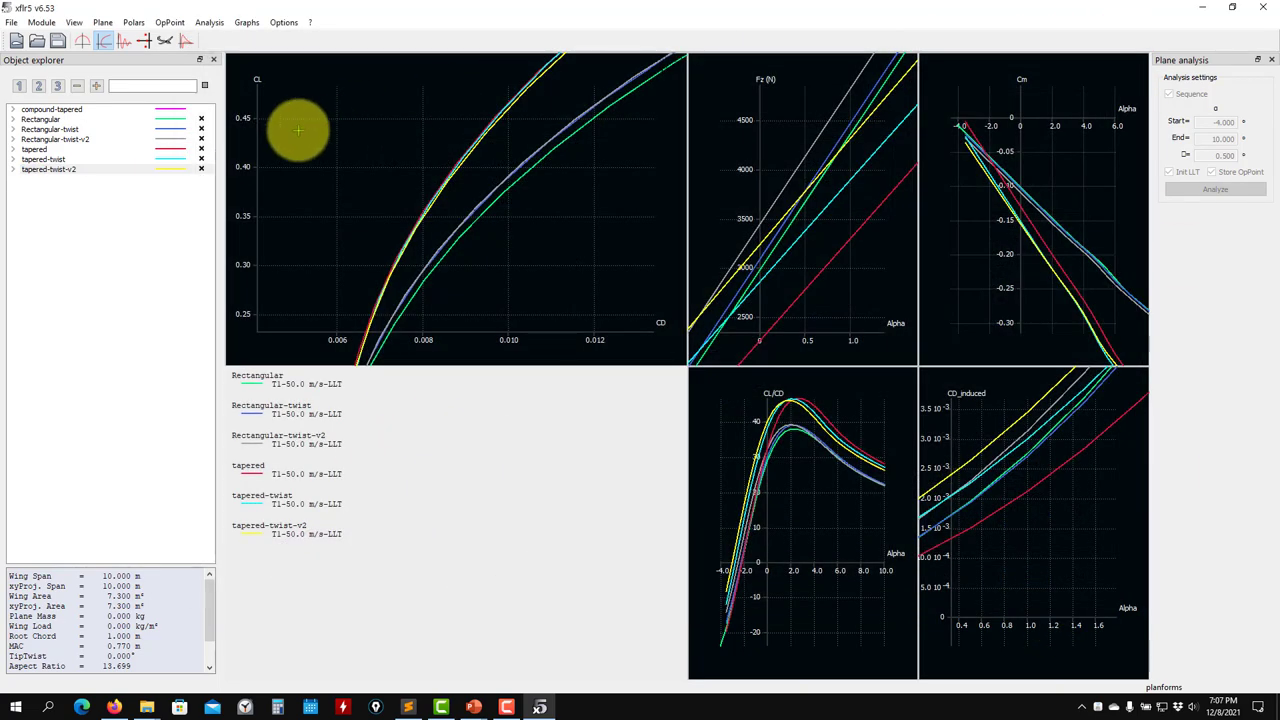
click(82, 44)
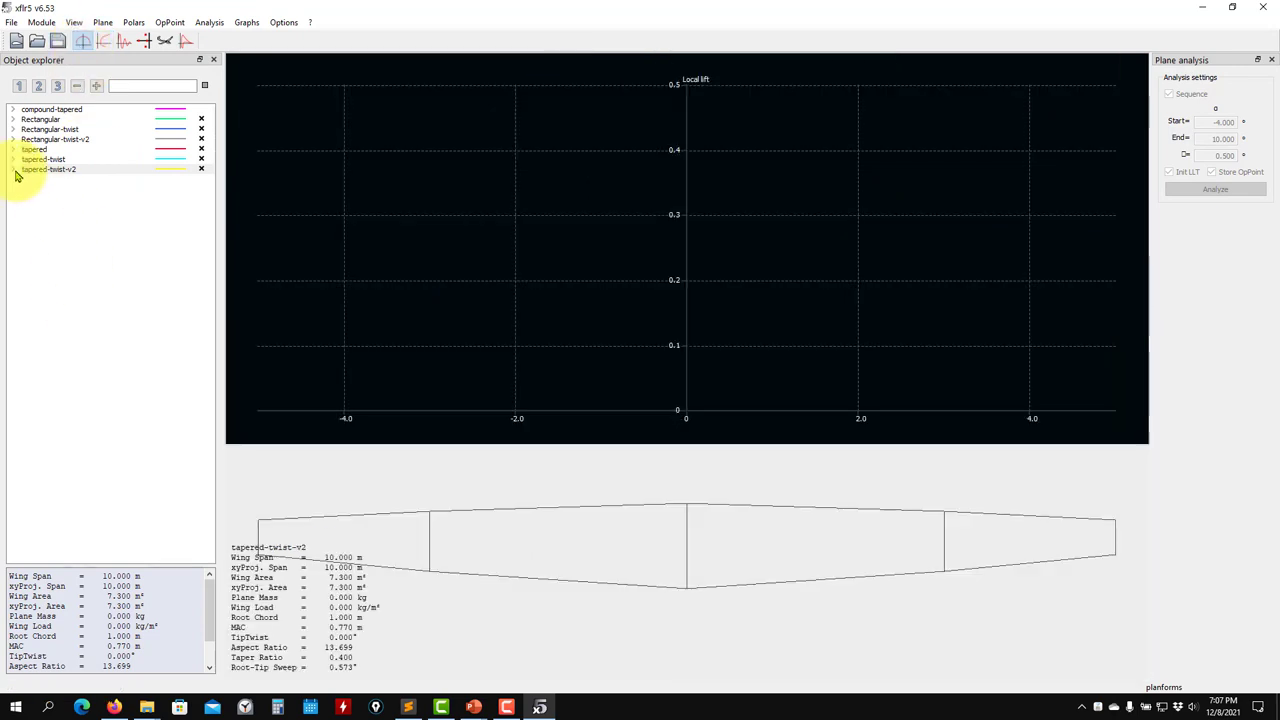
click(13, 169)
click(28, 181)
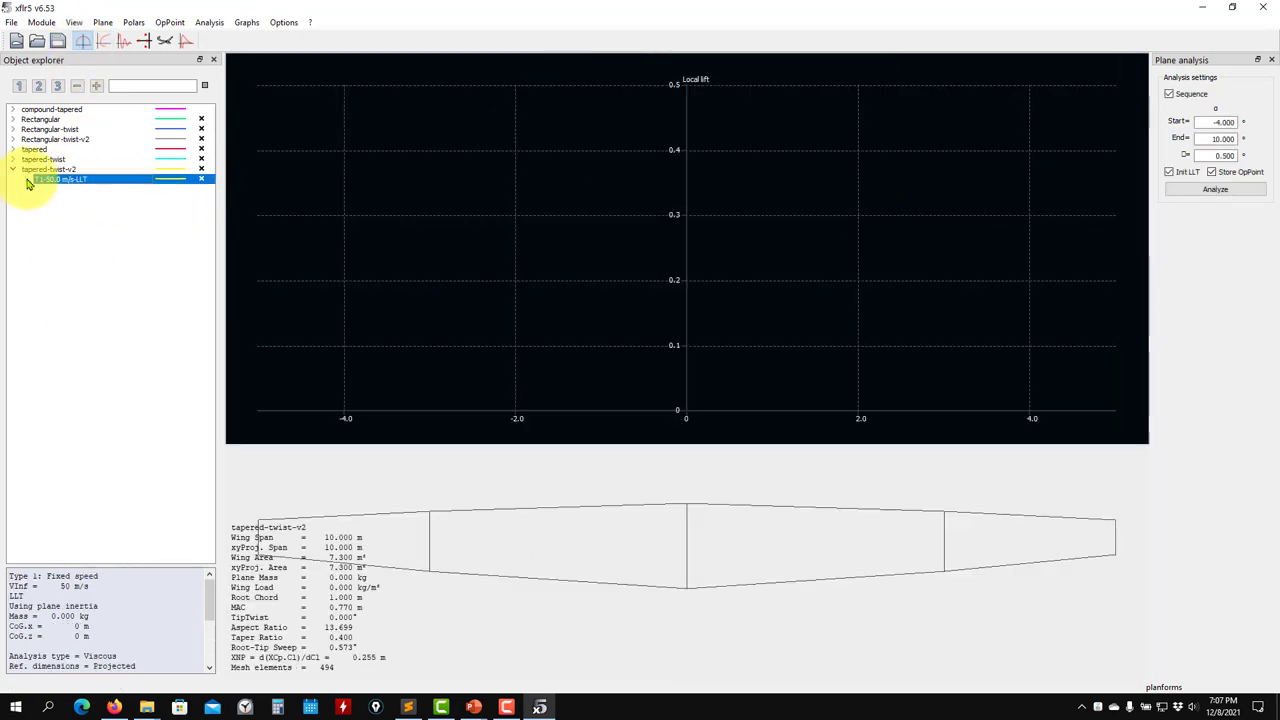
click(26, 179)
click(66, 279)
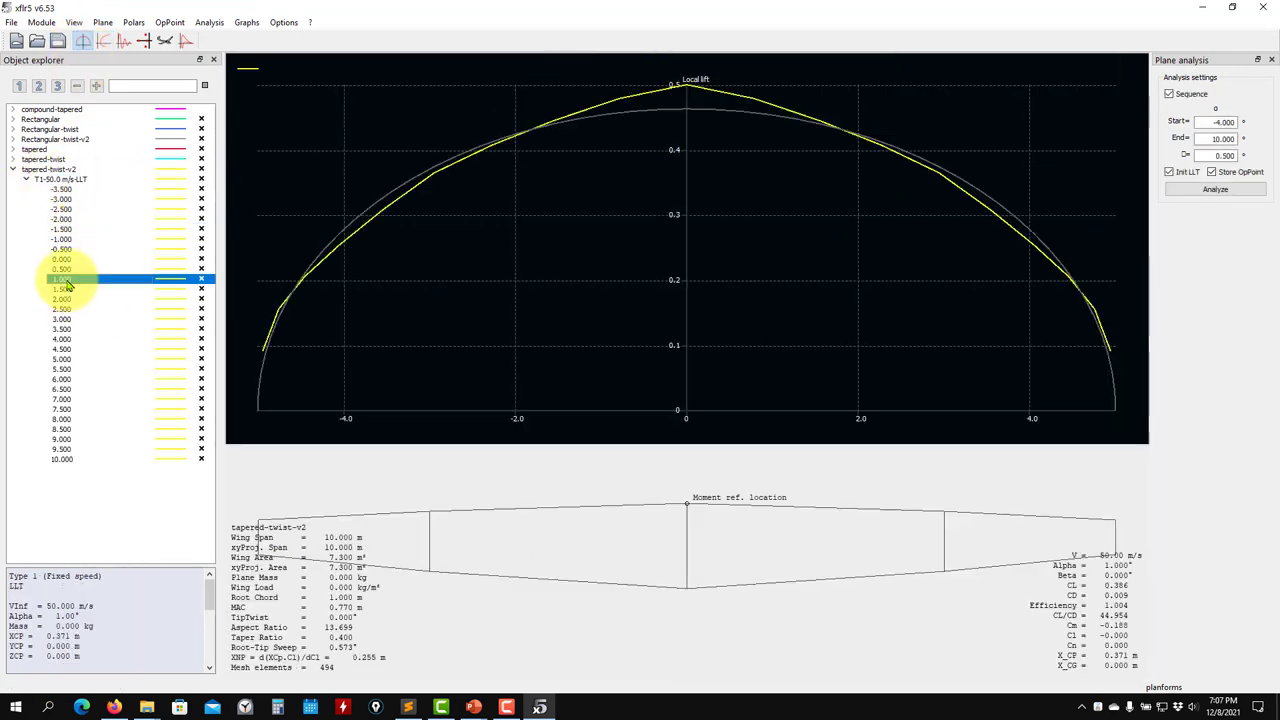
click(462, 266)
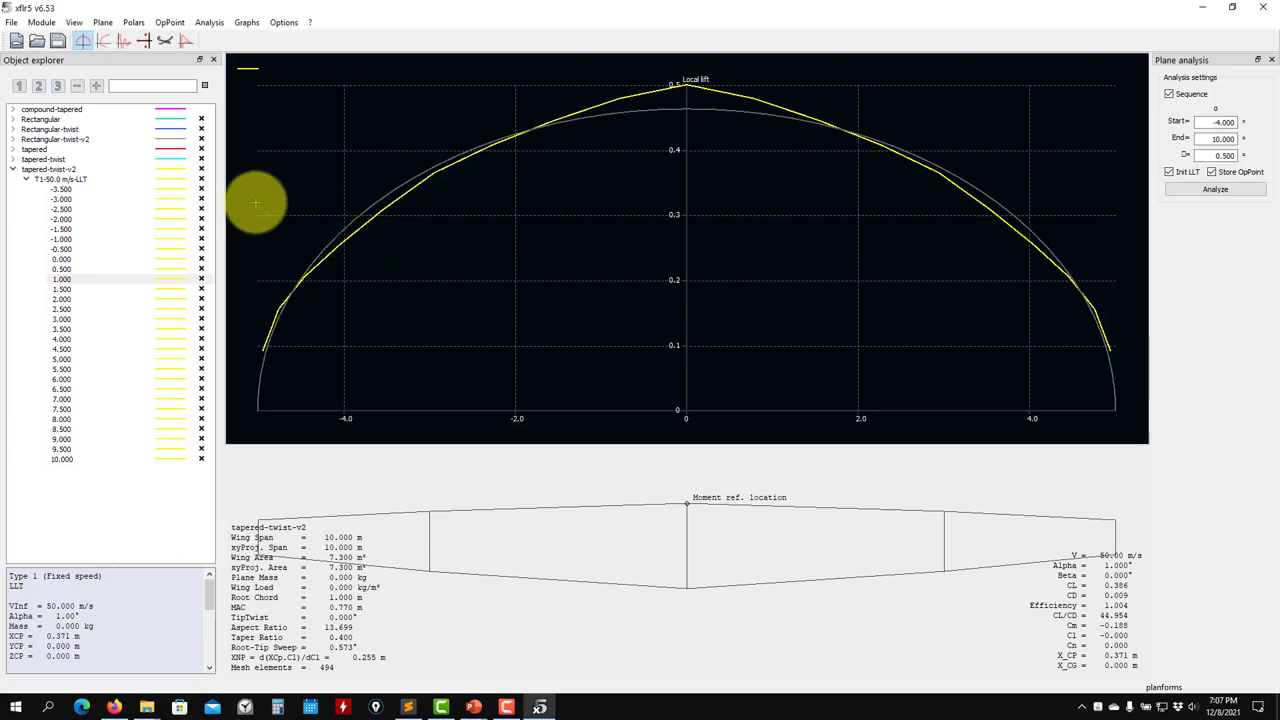
click(246, 23)
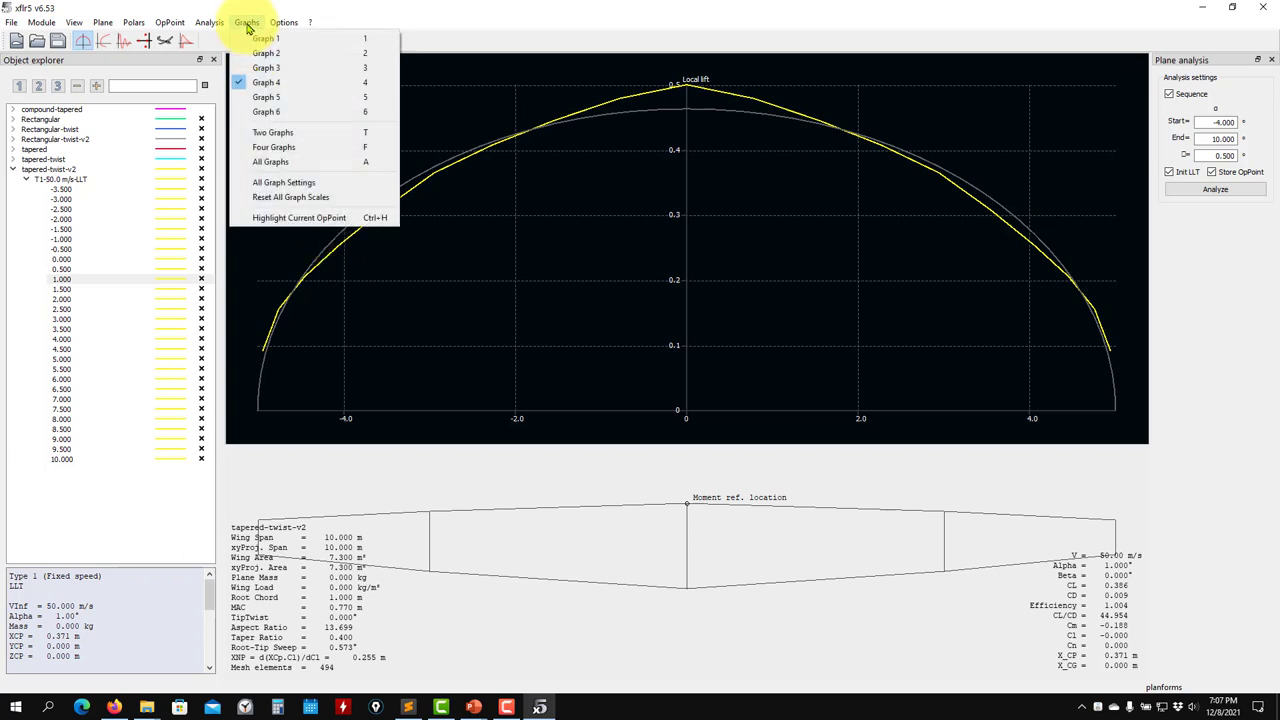
Use Four Graphs and overlay Rectangular and tapered-twist-v2 spanwise curves at alpha 1.000
click(290, 148)
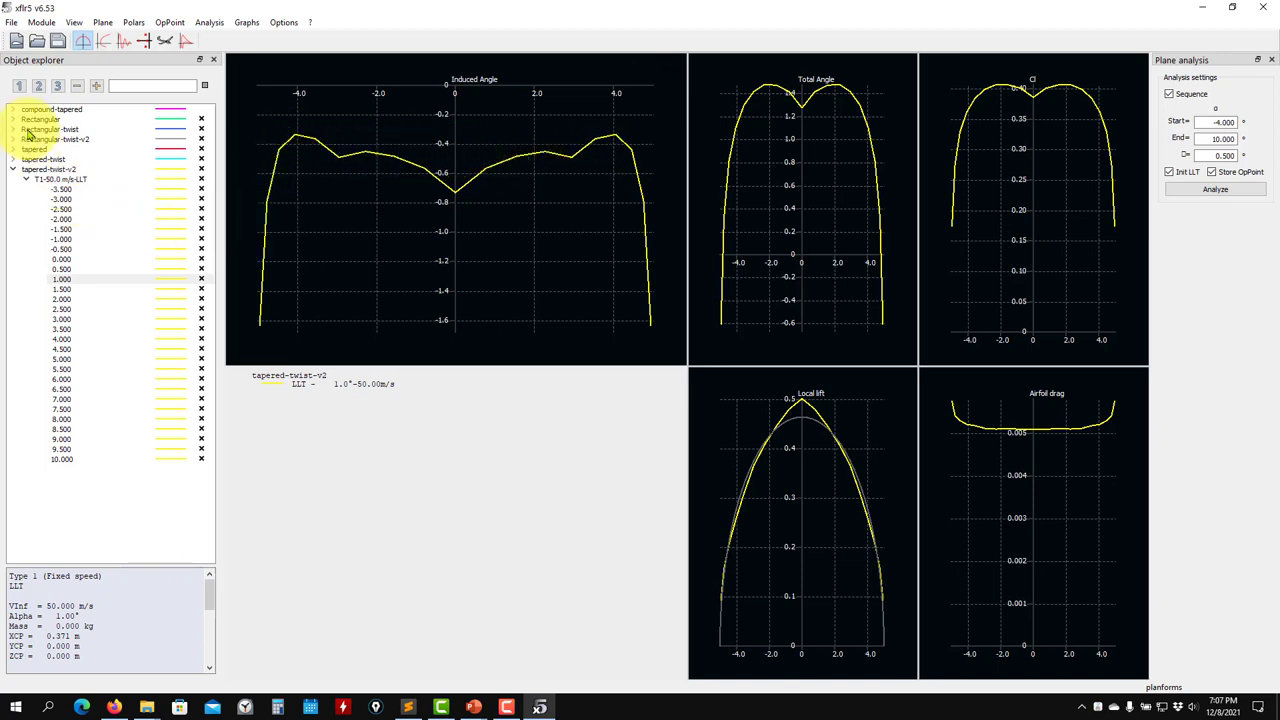
click(14, 119)
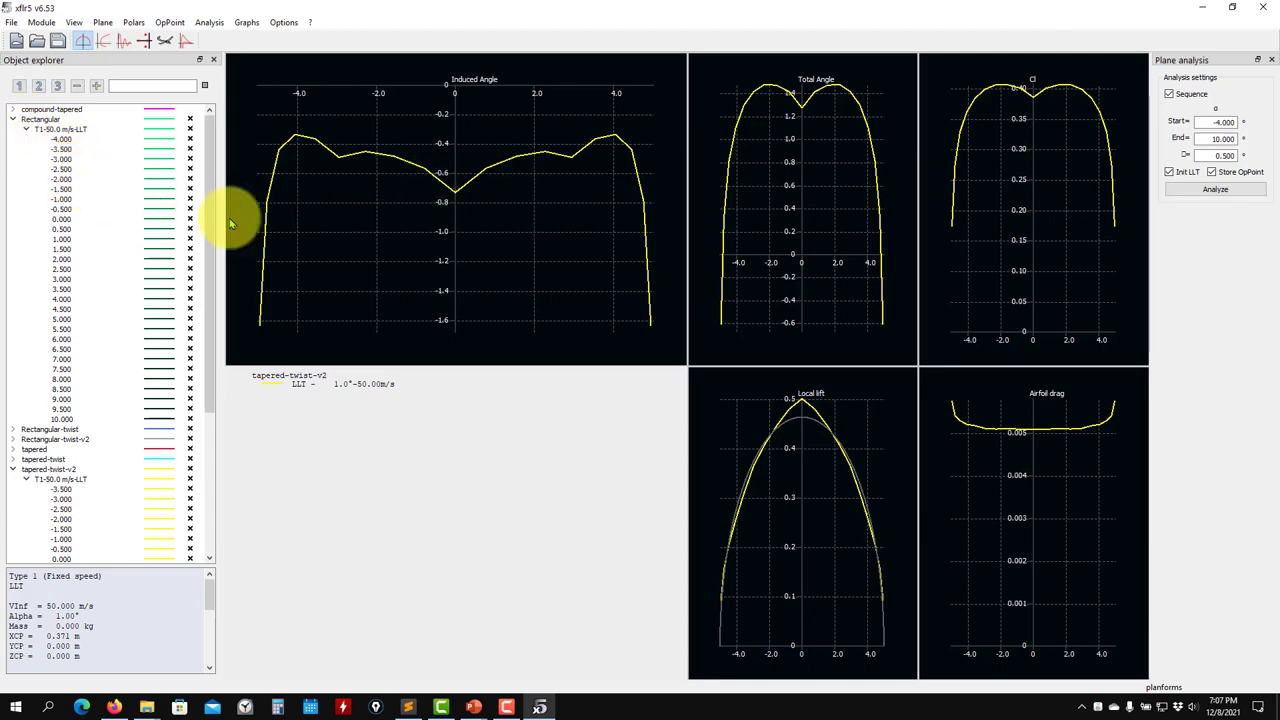
click(66, 240)
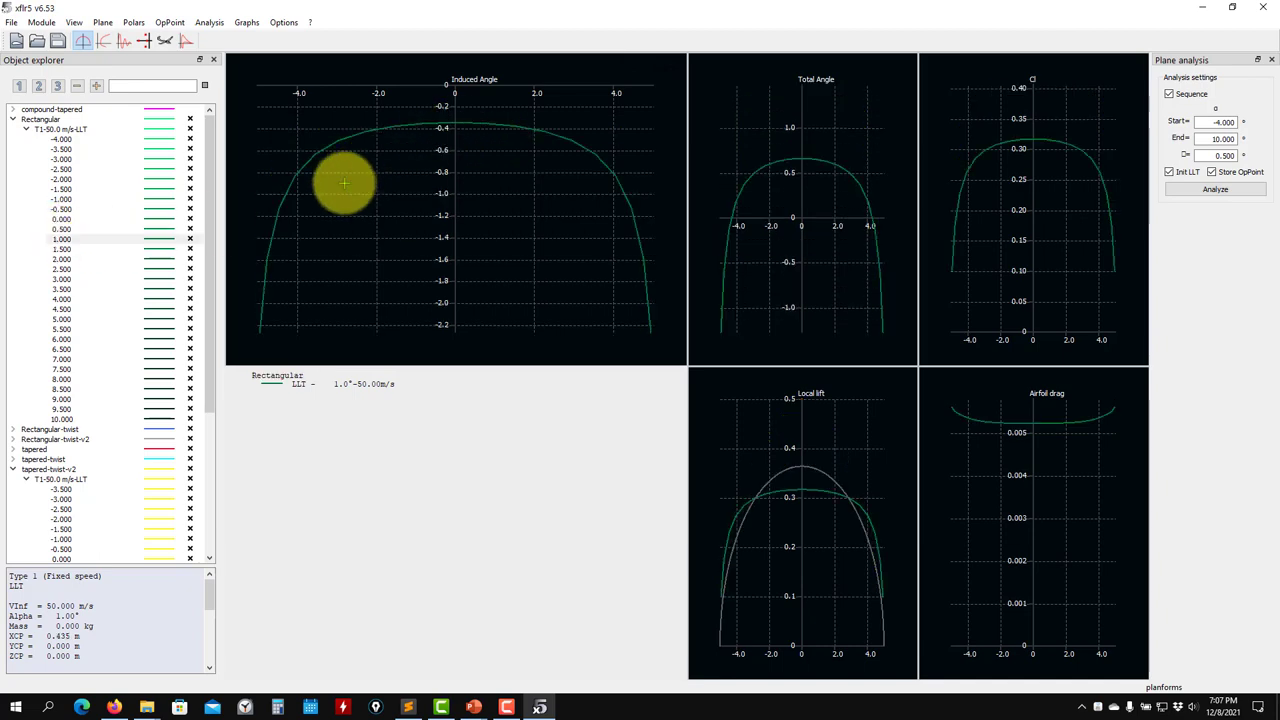
scroll(100, 486, down, 7)
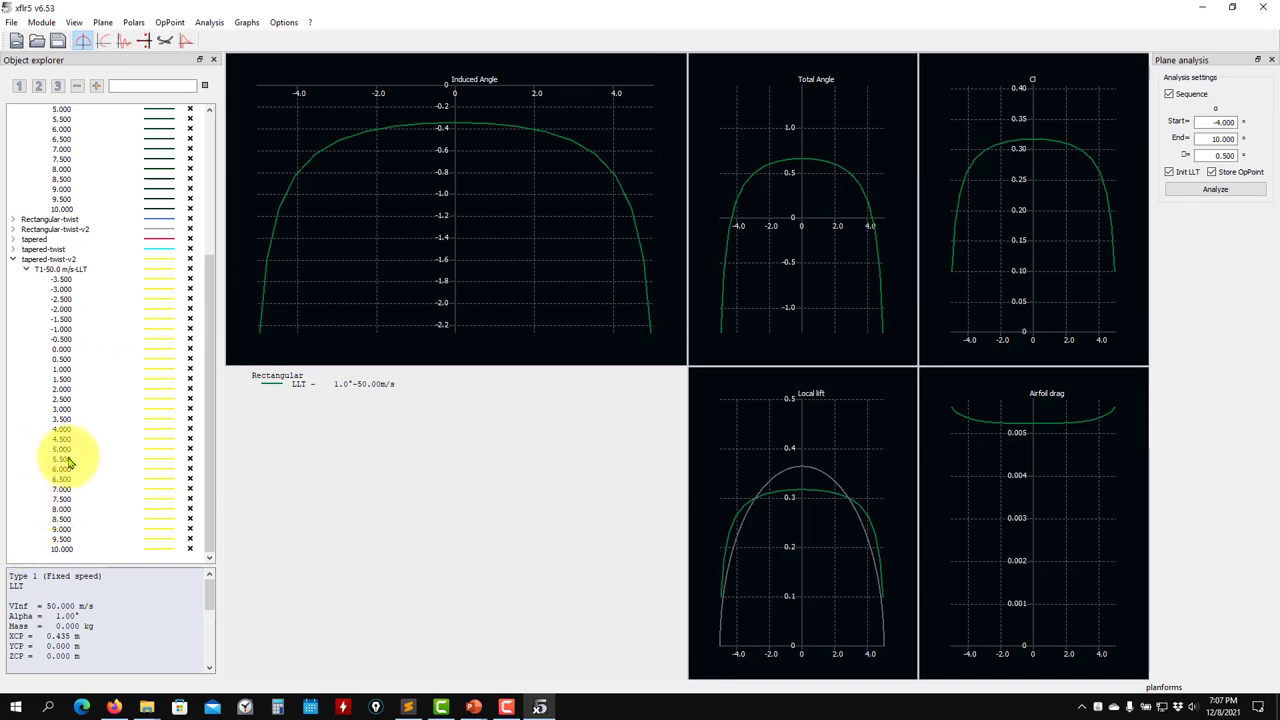
click(62, 370)
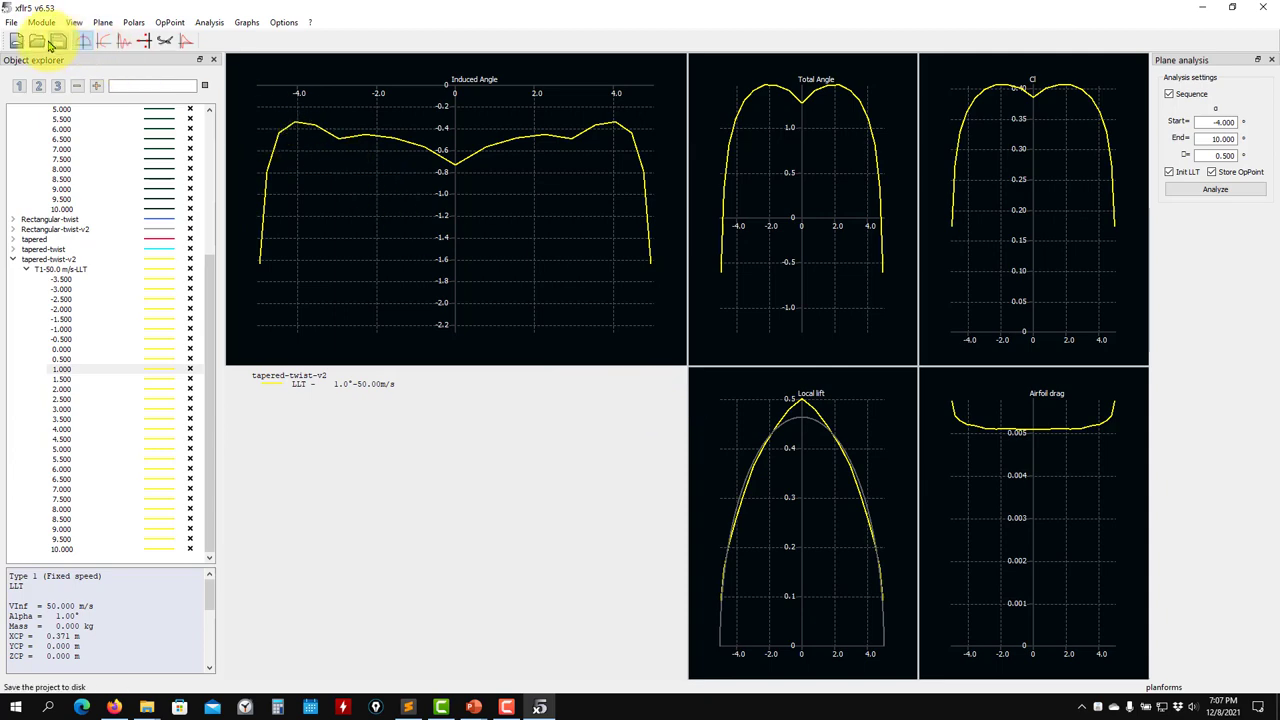
scroll(30, 200, up, 7)
click(13, 119)
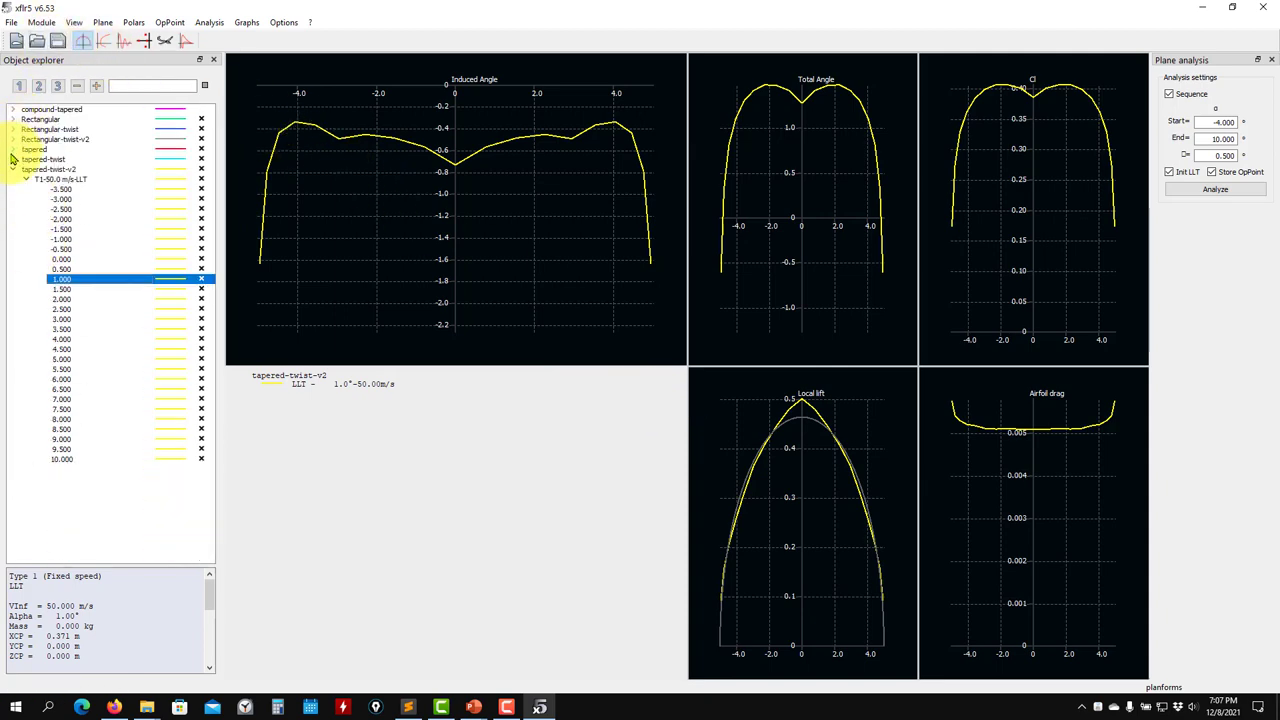
click(13, 169)
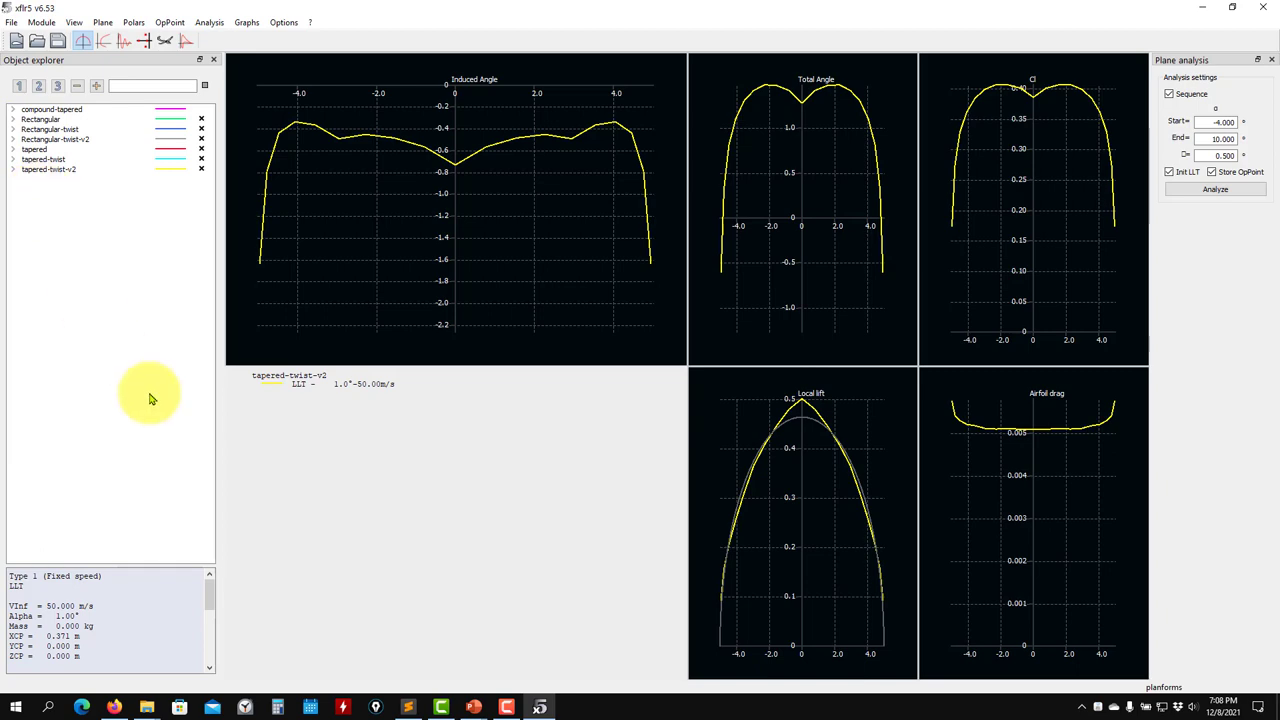
Hide the aero-xflr5 Explorer window and go up from slides to aerodynamics_course_UNIGE
click(146, 707)
click(52, 634)
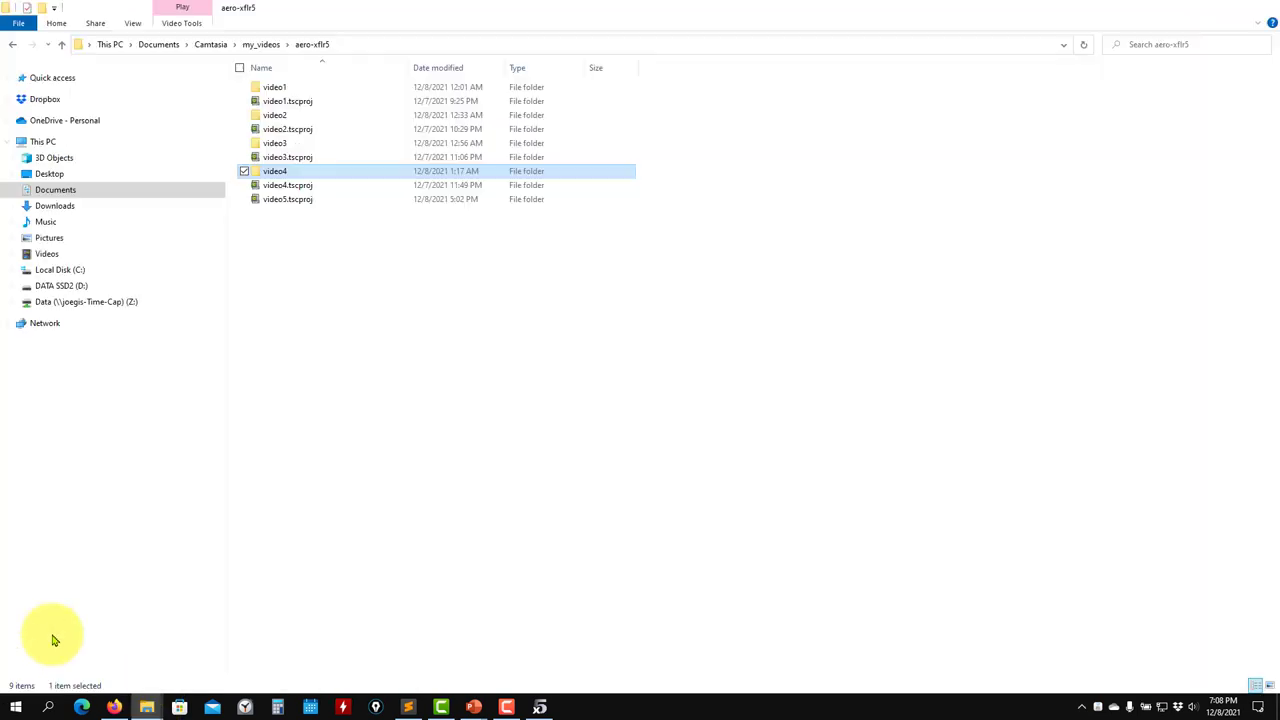
click(1203, 8)
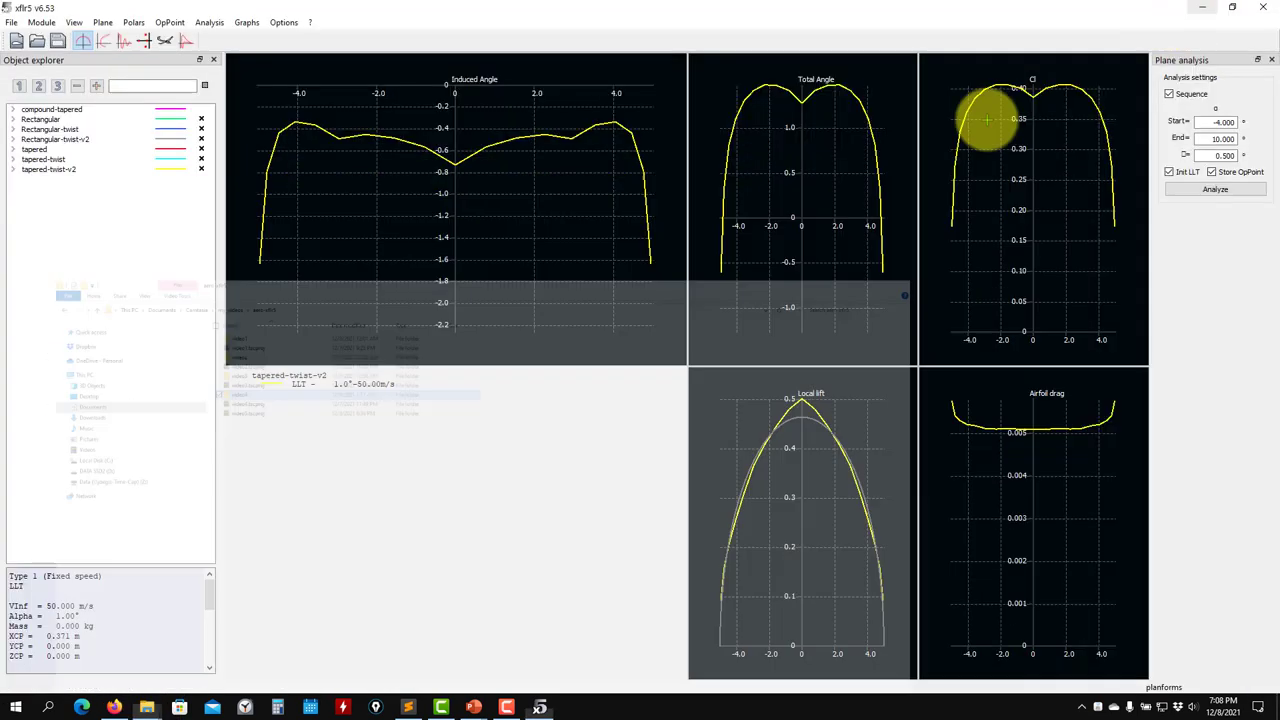
click(146, 707)
click(225, 655)
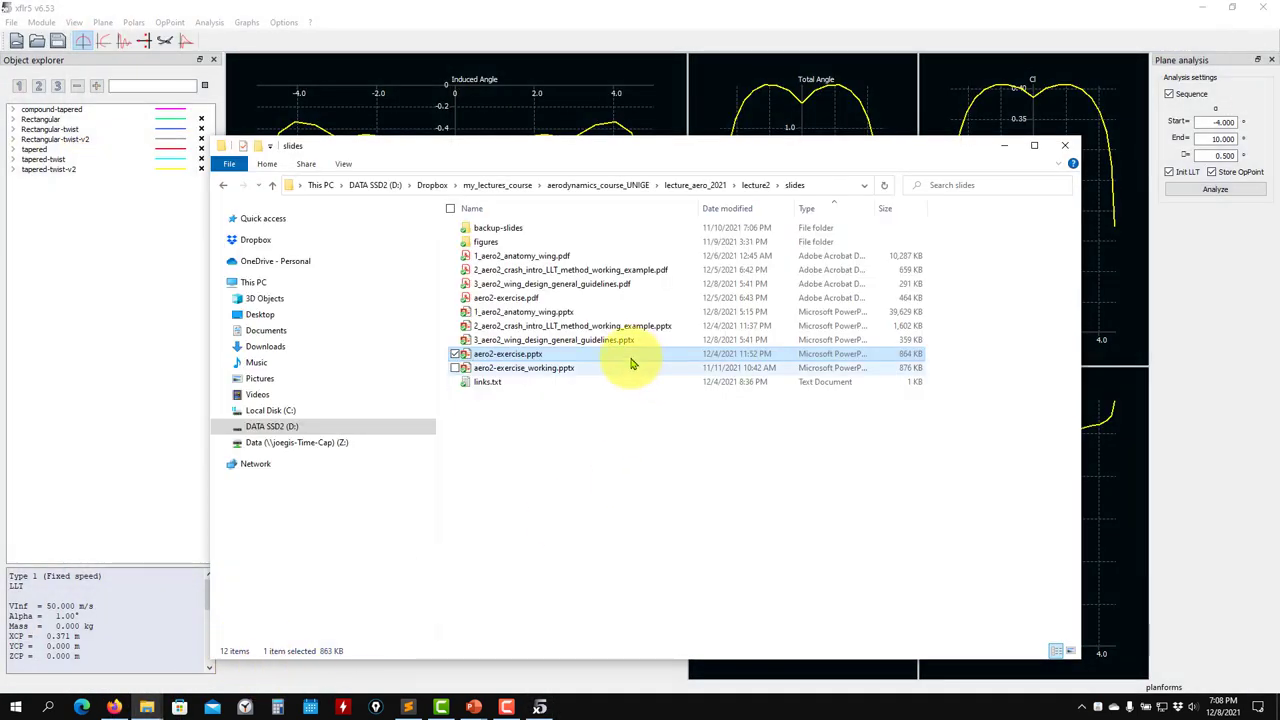
click(276, 186)
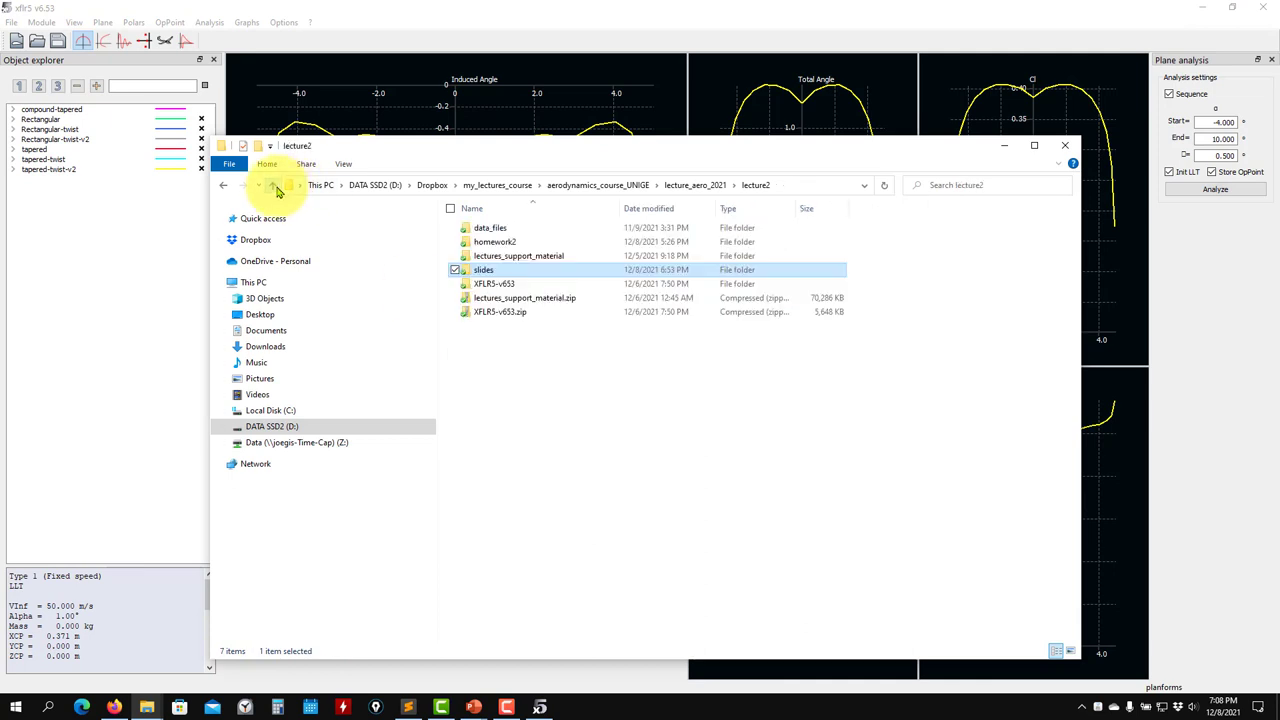
click(276, 186)
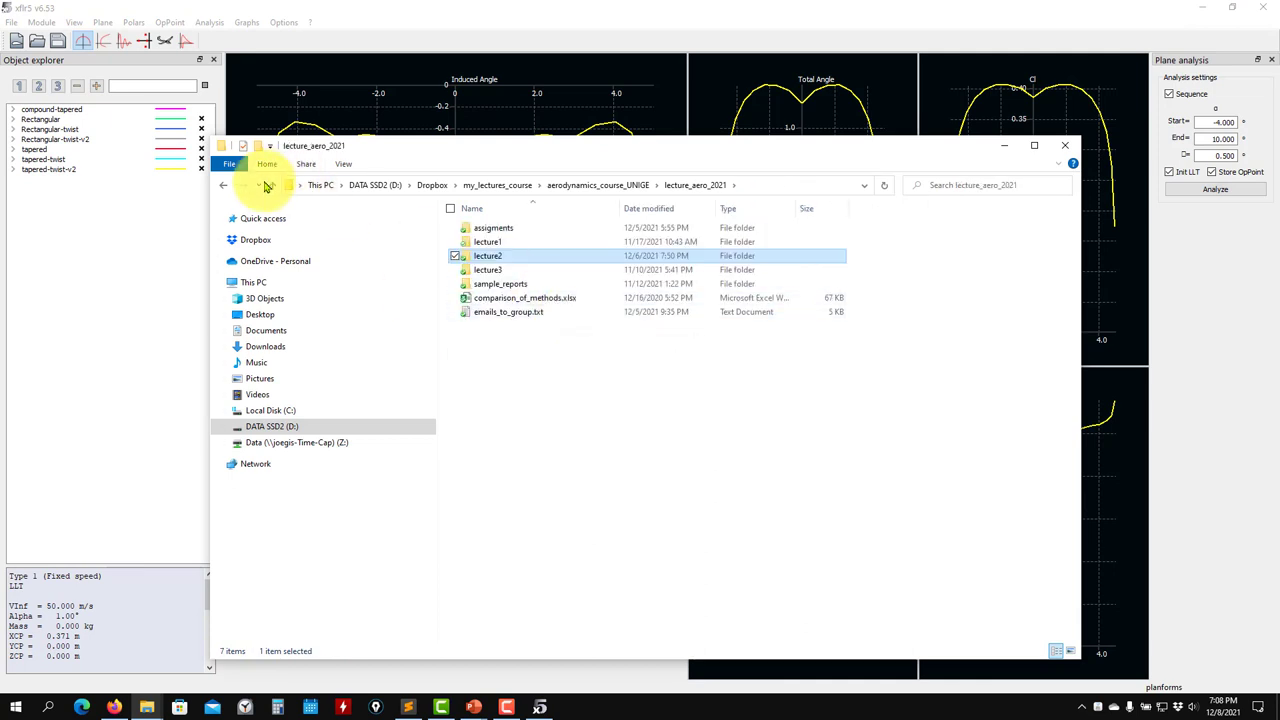
click(270, 187)
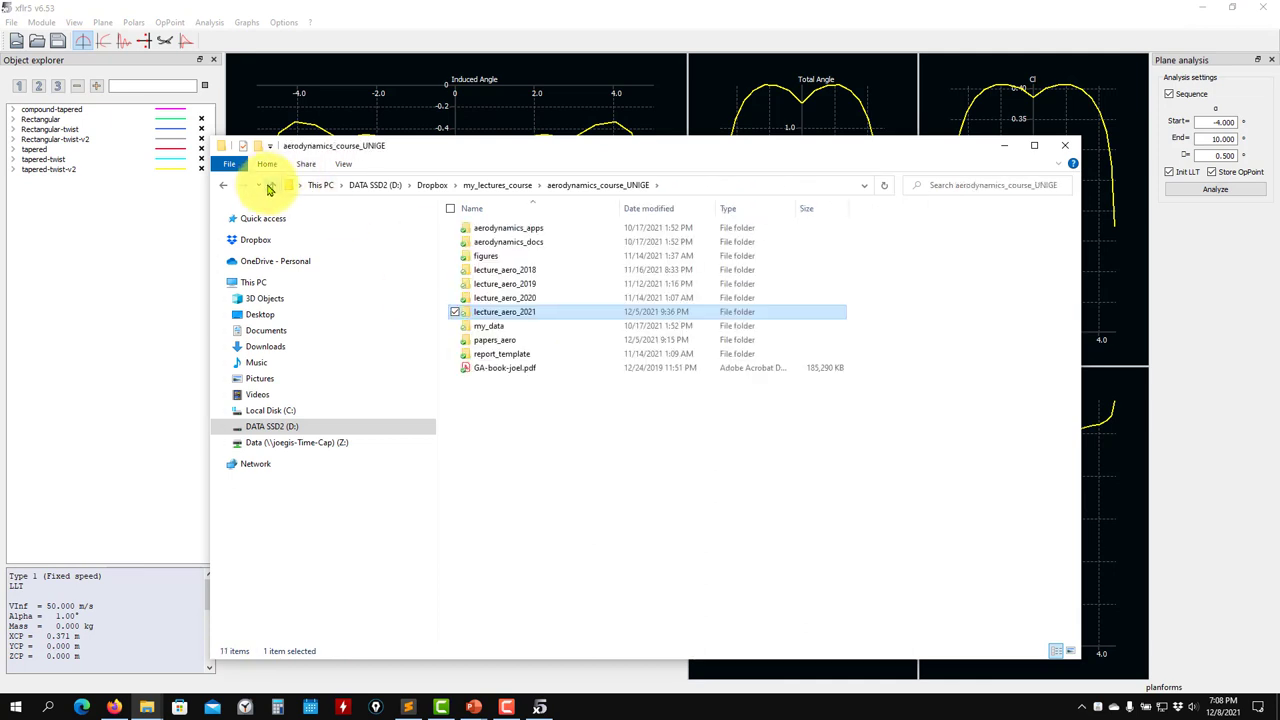
View my_data > xflr_my_cases > v653 > airfoils > 65210.dat in Sublime Text, then return to XFLR5
double_click(486, 327)
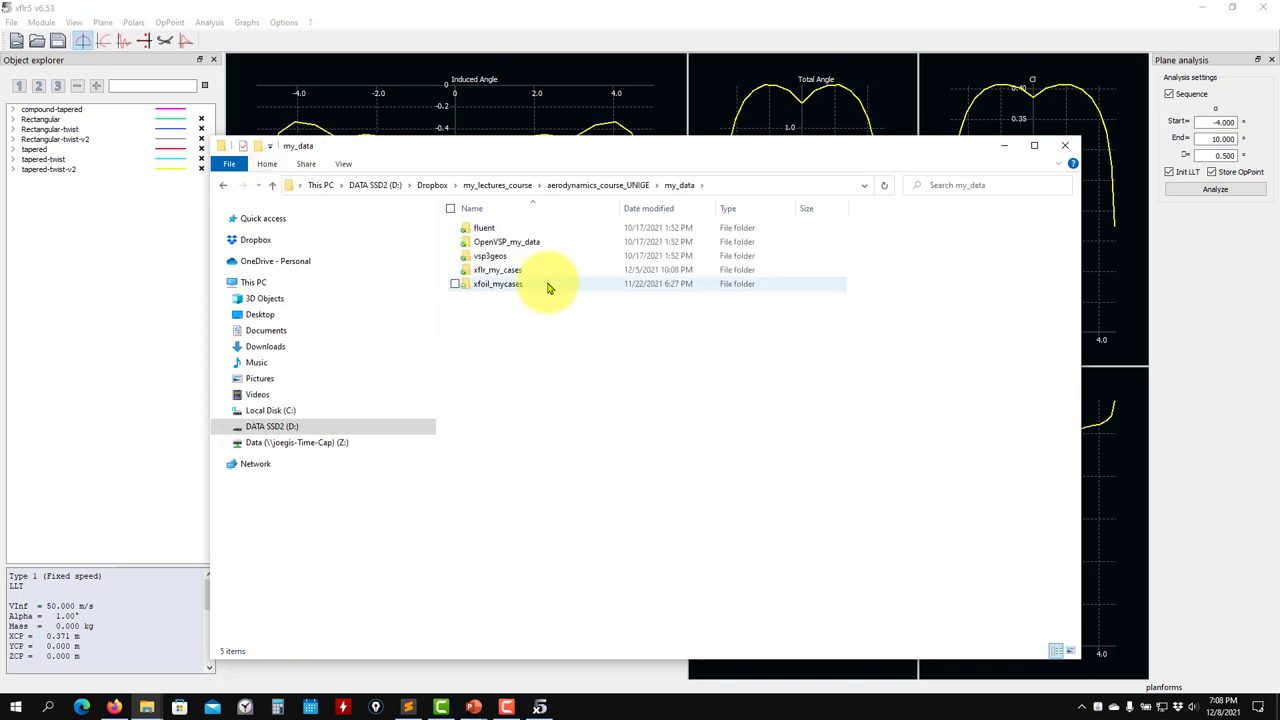
double_click(503, 271)
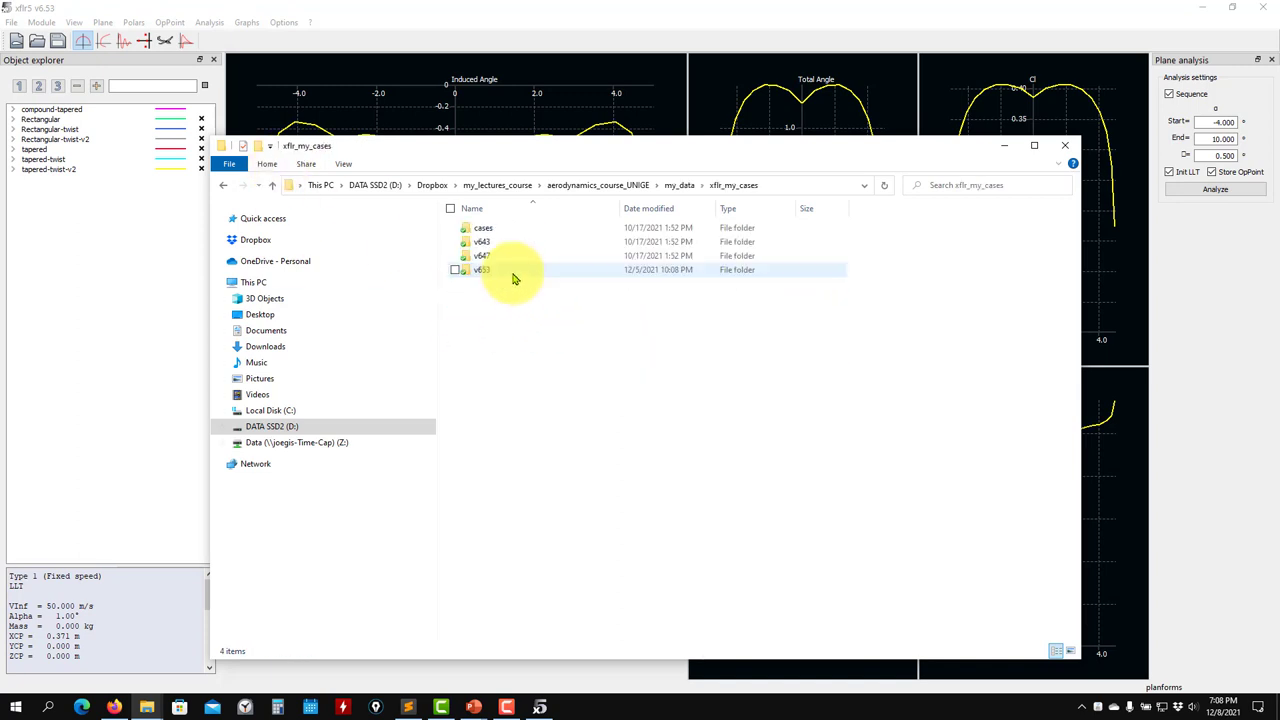
double_click(486, 270)
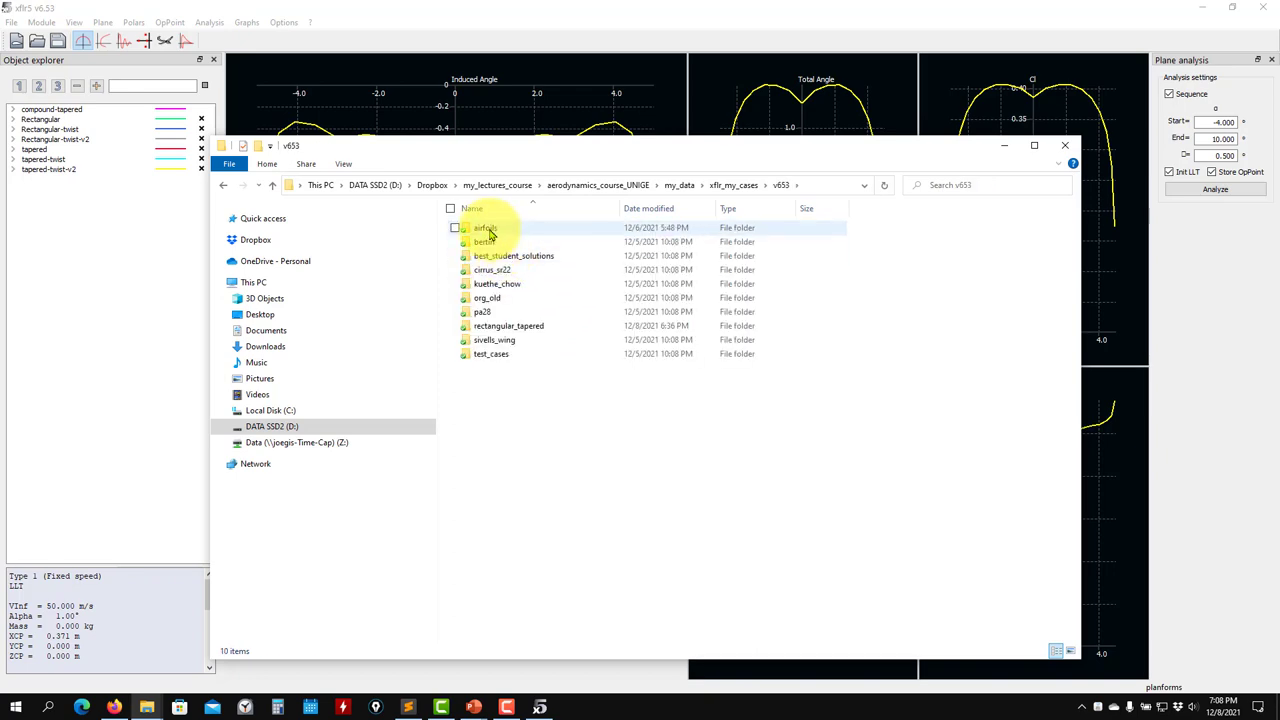
double_click(488, 228)
right_click(487, 229)
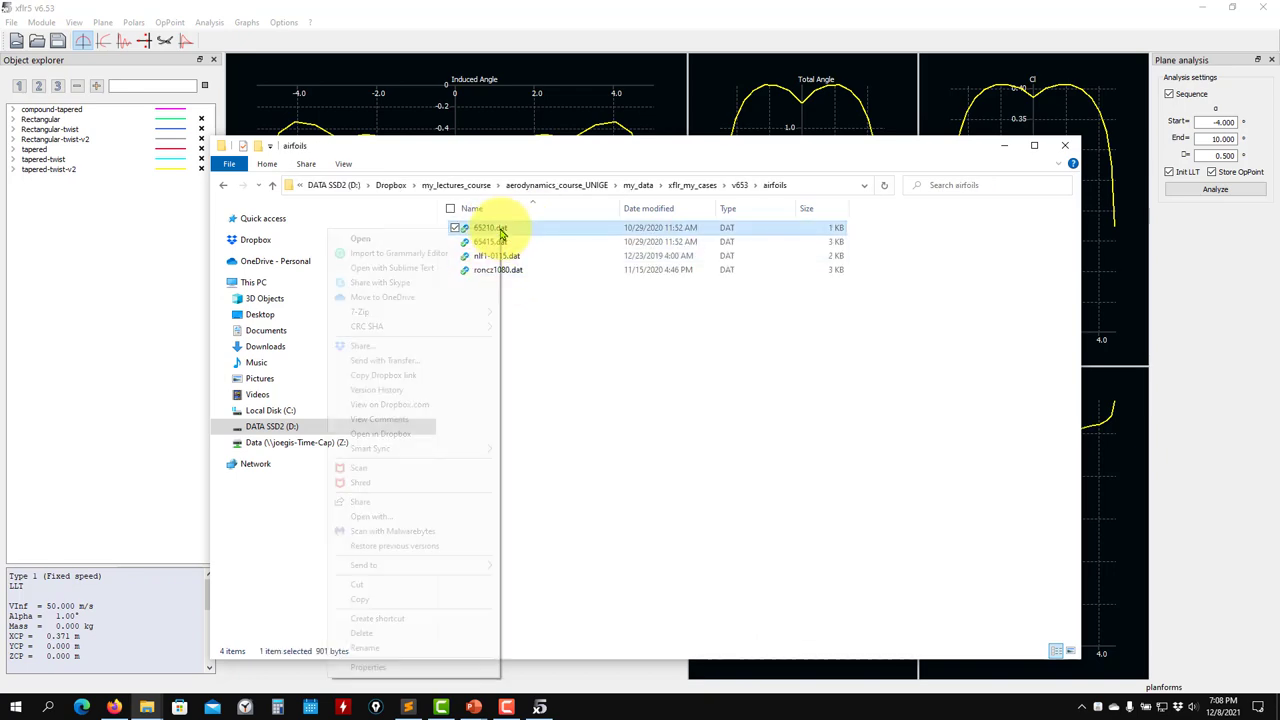
click(432, 268)
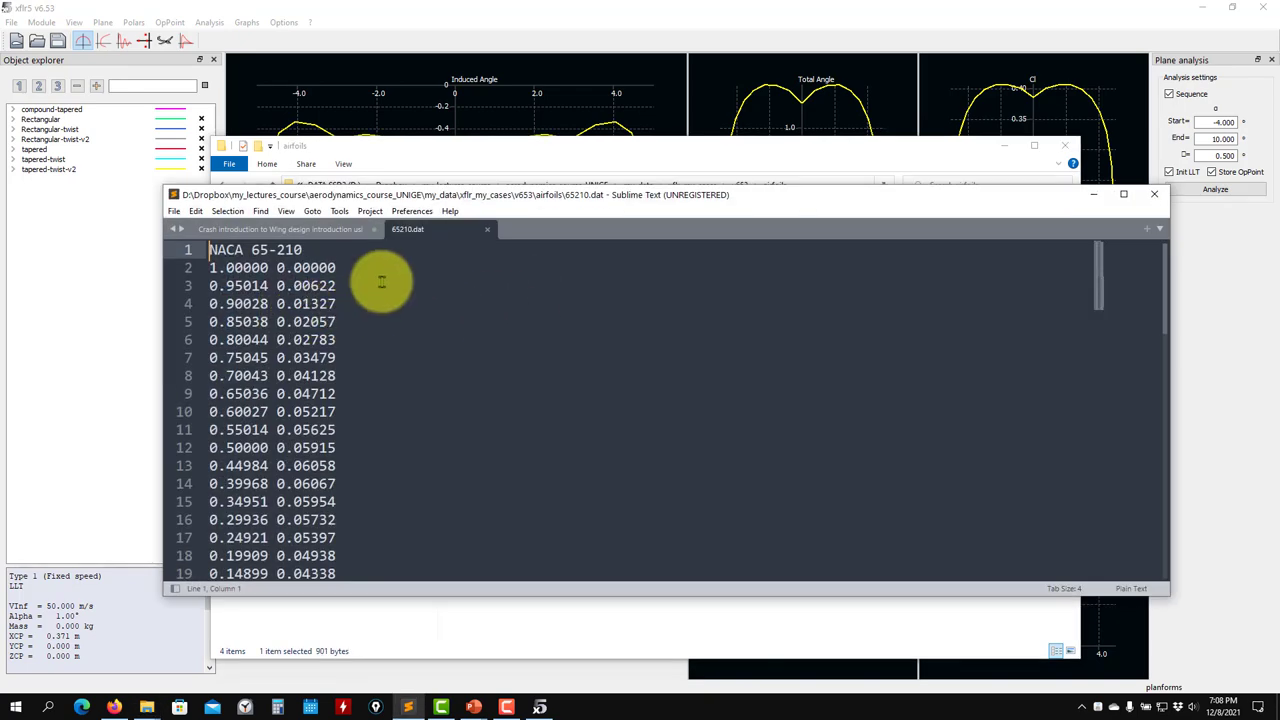
click(488, 229)
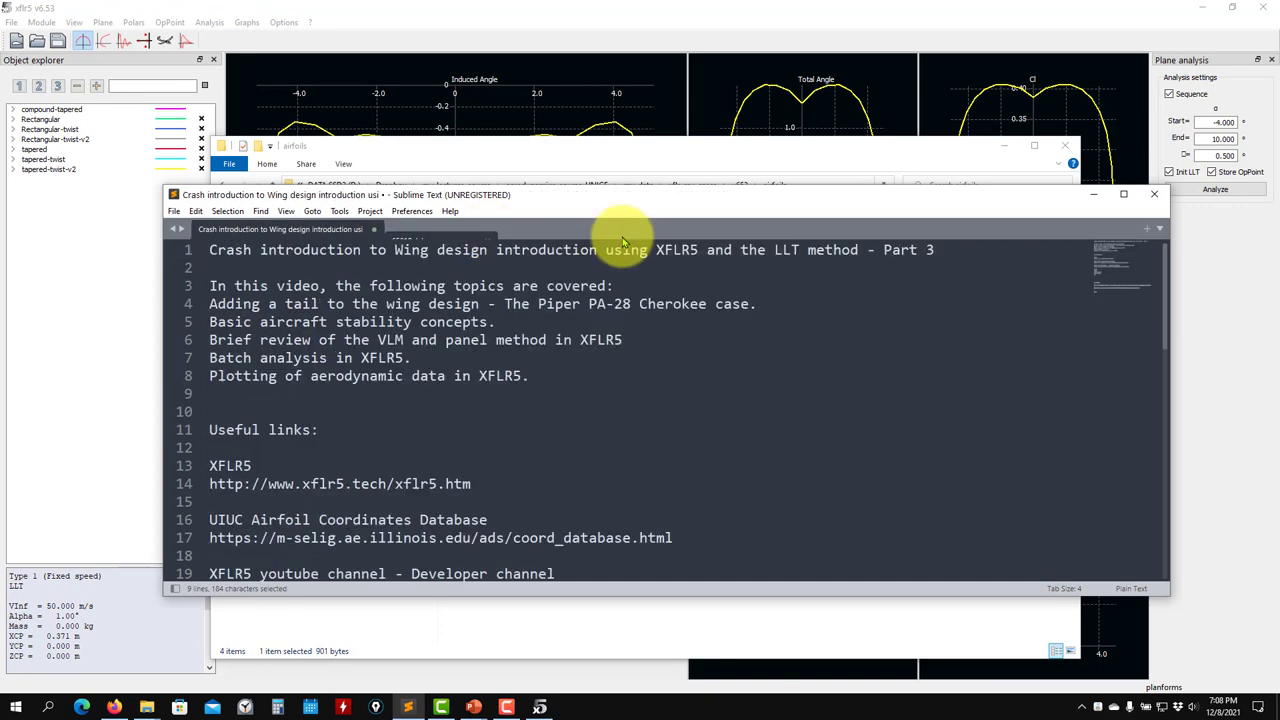
click(1094, 194)
click(1003, 145)
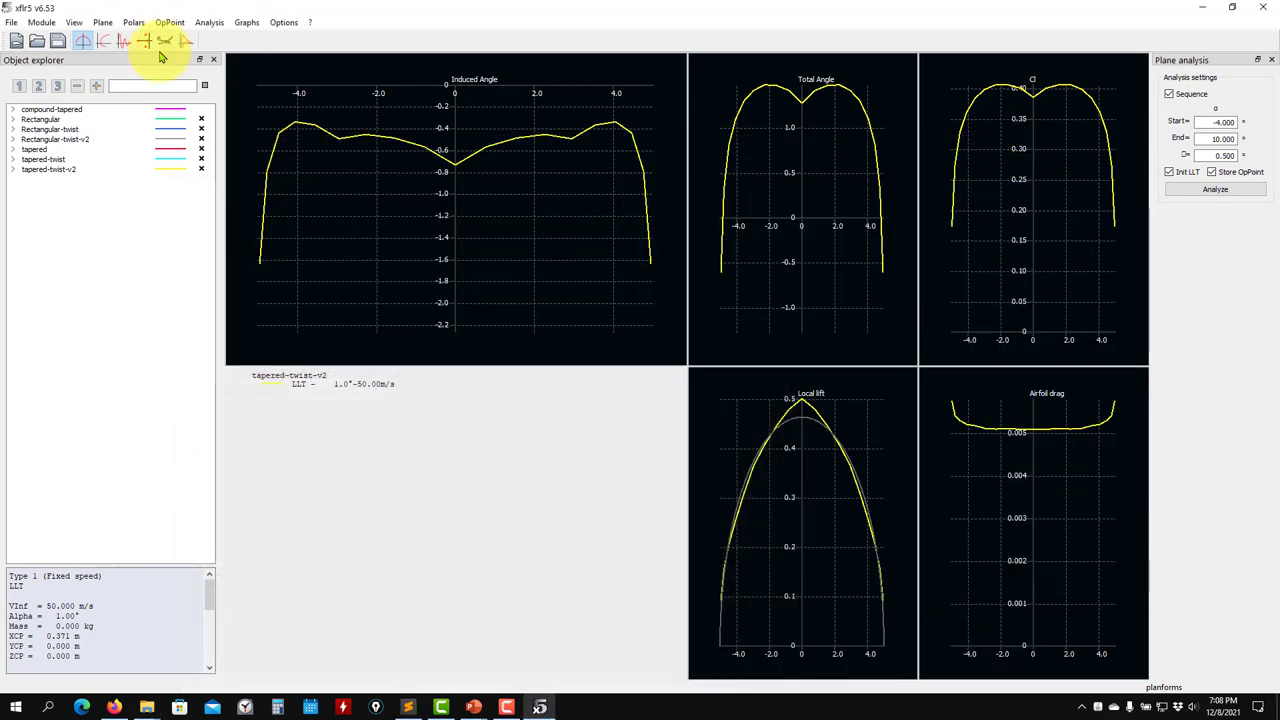
Import roncz1080.dat from the v653 airfoils folder
click(36, 40)
click(65, 51)
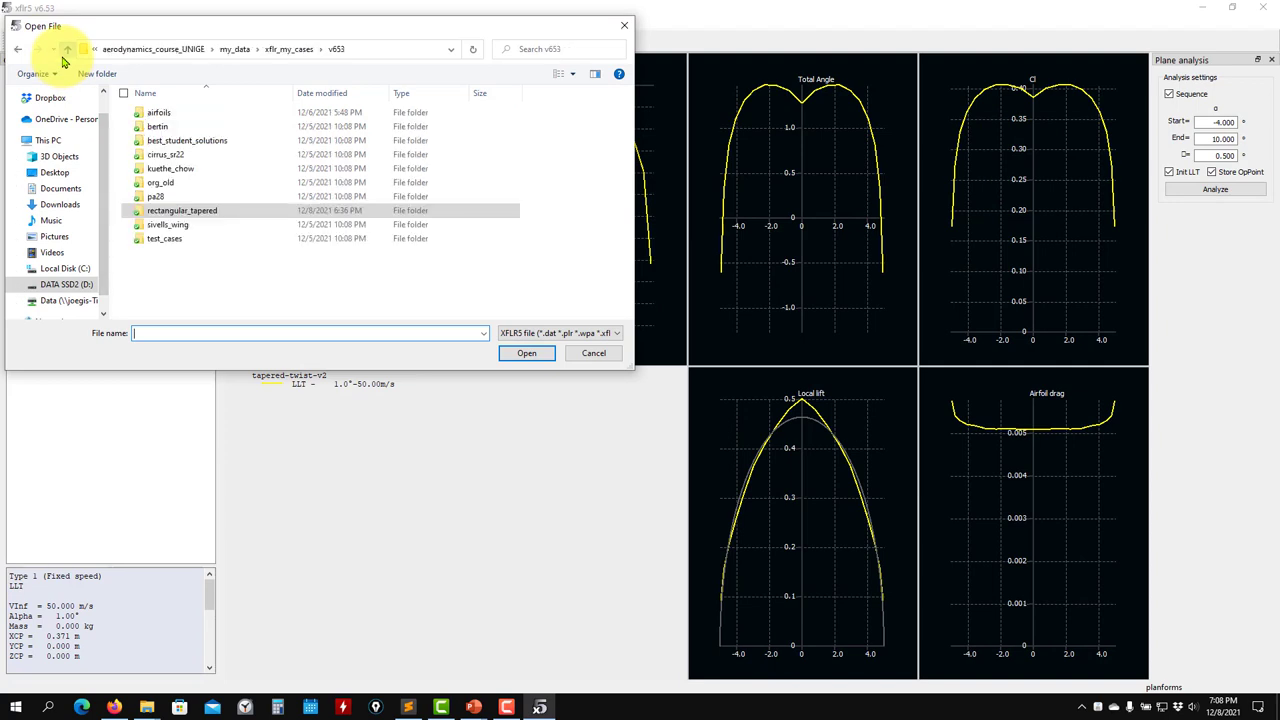
click(158, 114)
double_click(159, 115)
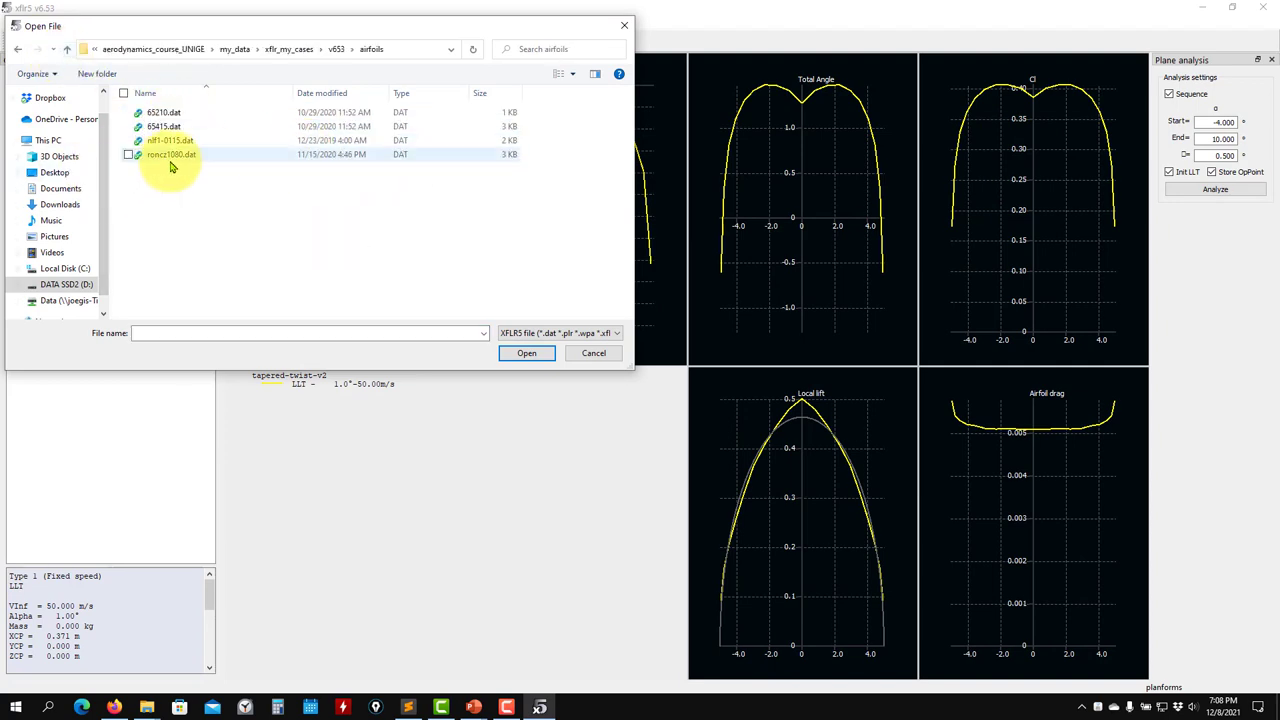
click(168, 155)
click(524, 355)
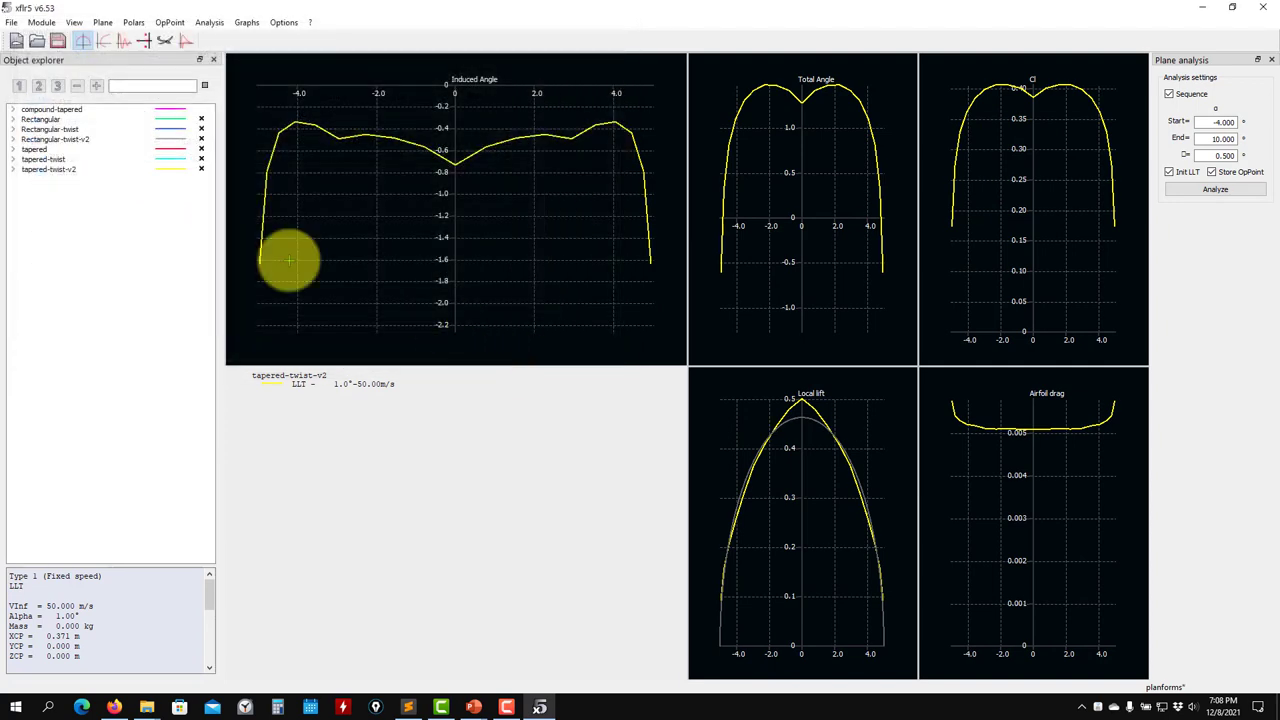
In XFoil Direct Analysis, select the RONCZ 1080 foil and show its OpPoint view
click(53, 27)
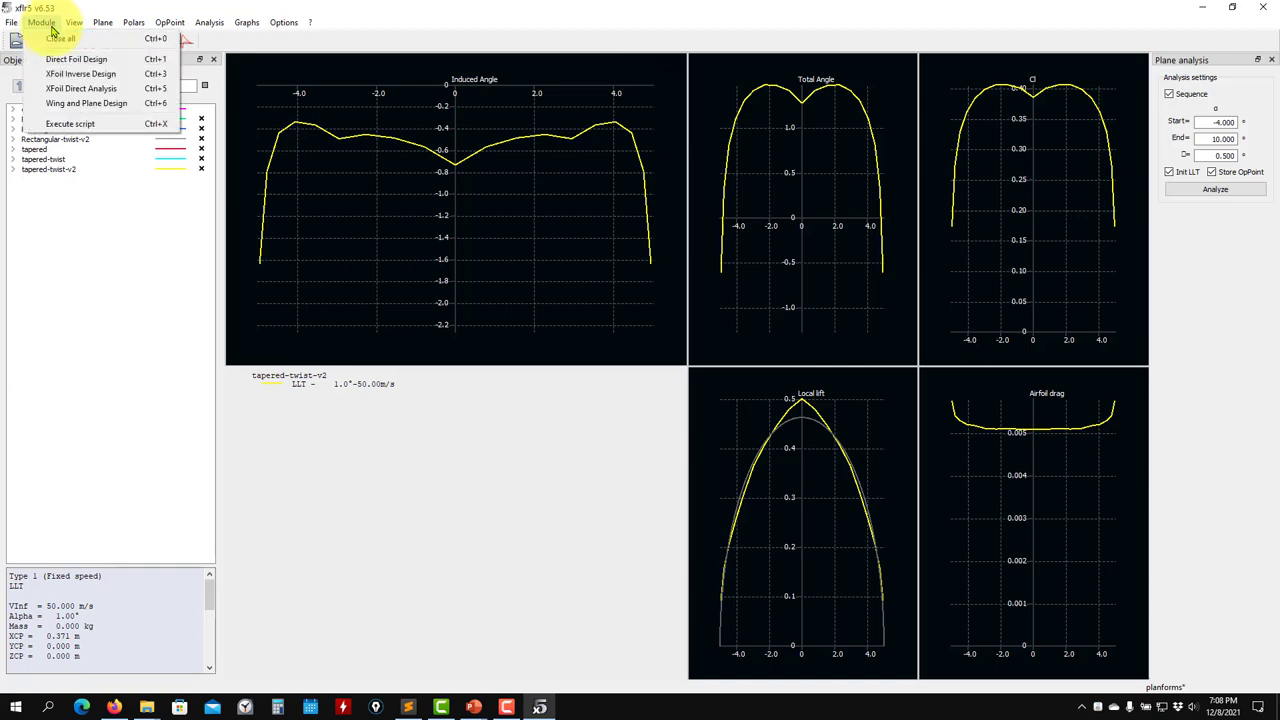
click(73, 89)
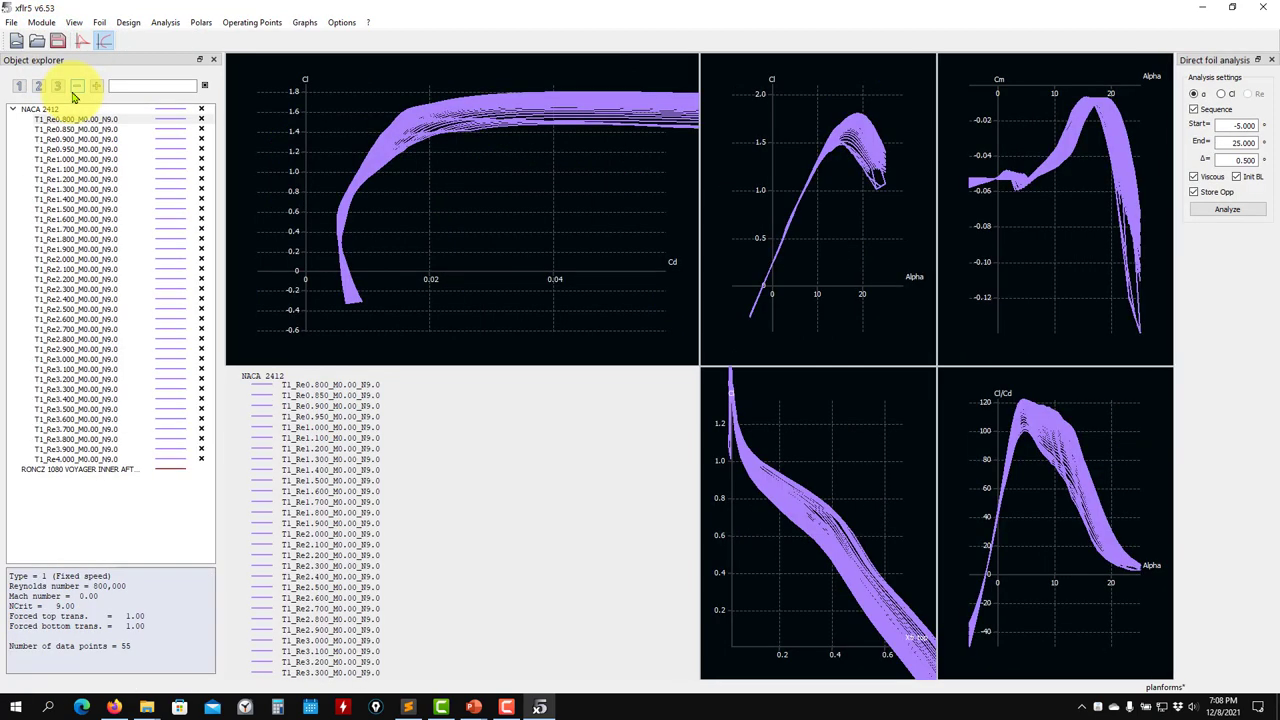
click(12, 108)
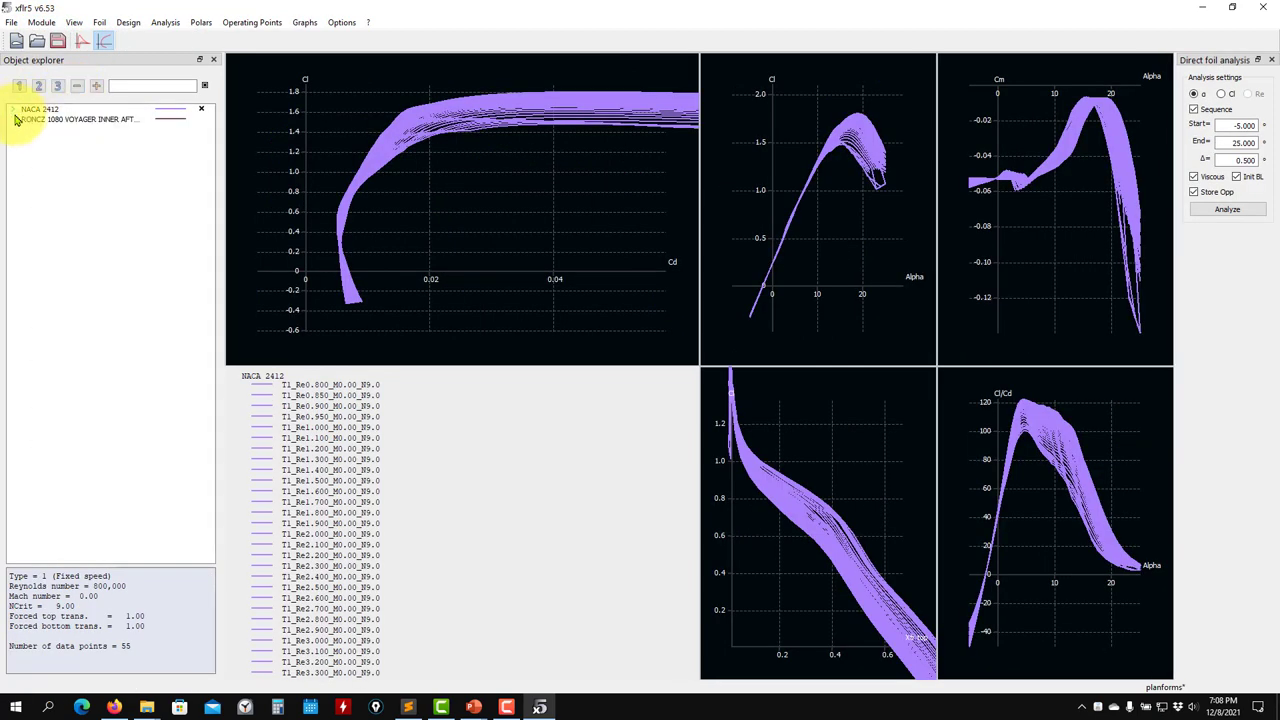
click(43, 120)
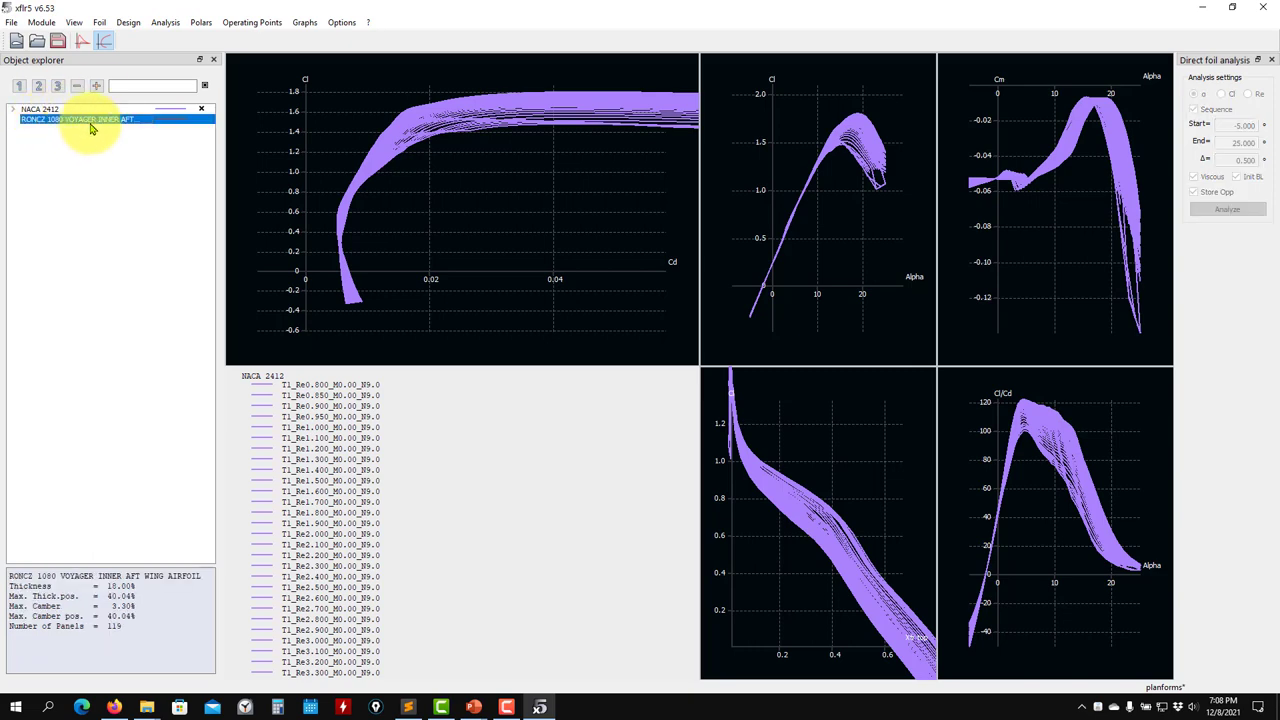
click(83, 40)
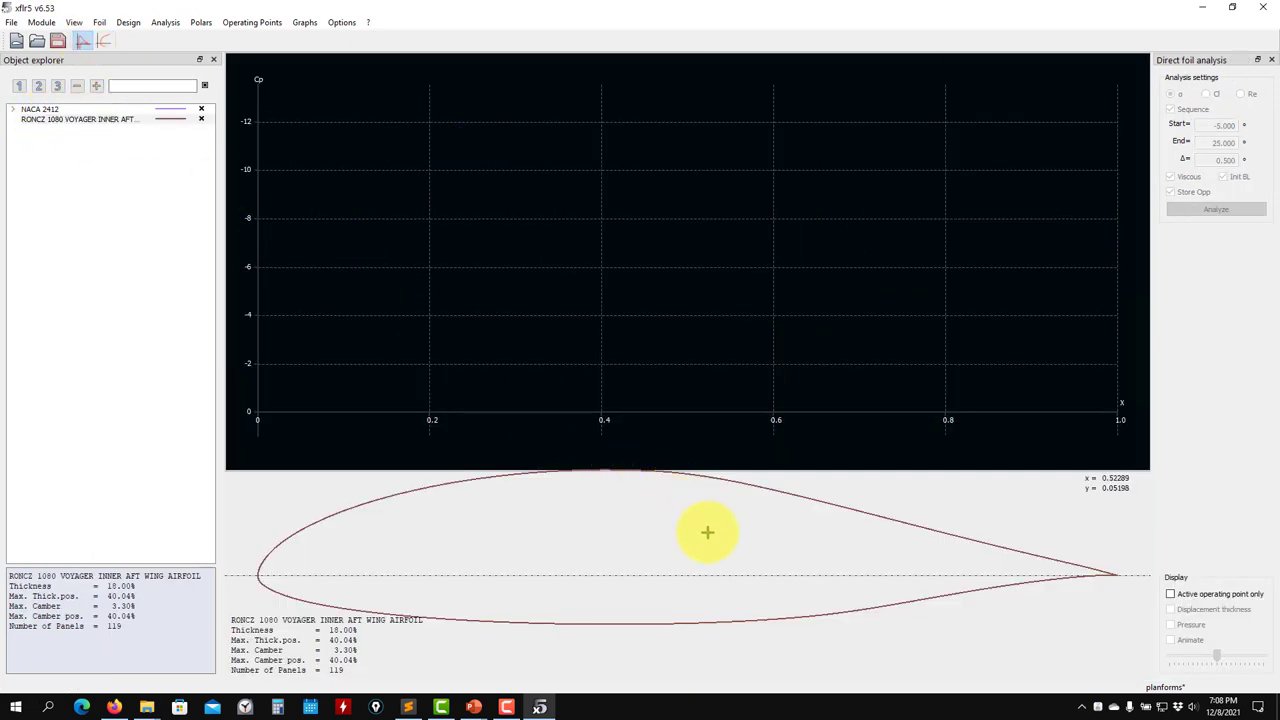
scroll(707, 532, down, 2)
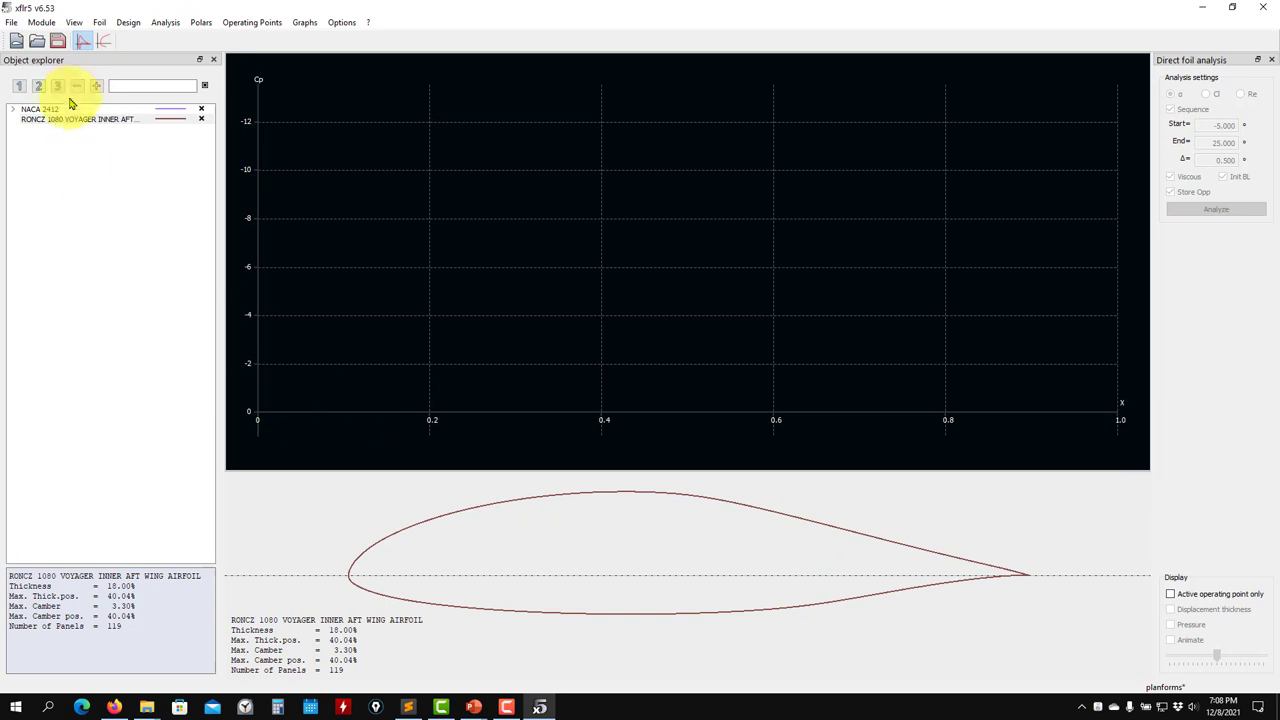
click(39, 22)
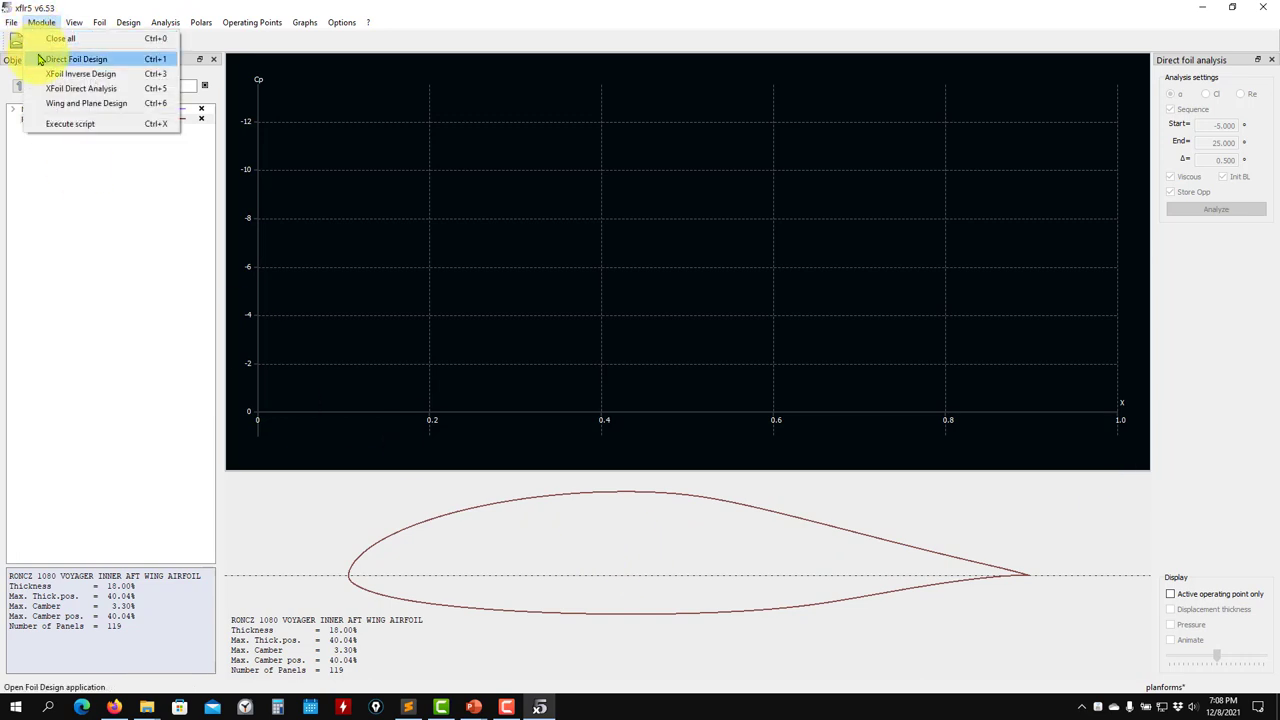
In Direct Foil Design, hide the NACA 2412 outline and select RONCZ 1080
click(70, 59)
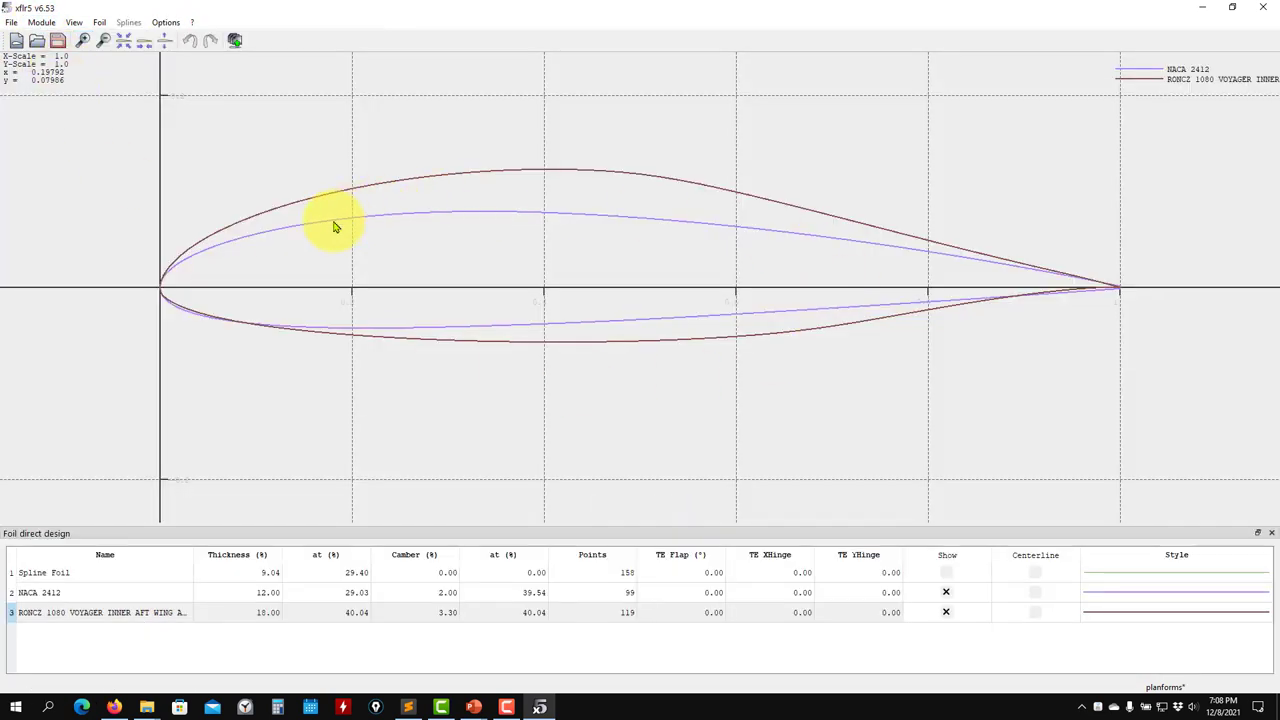
click(90, 592)
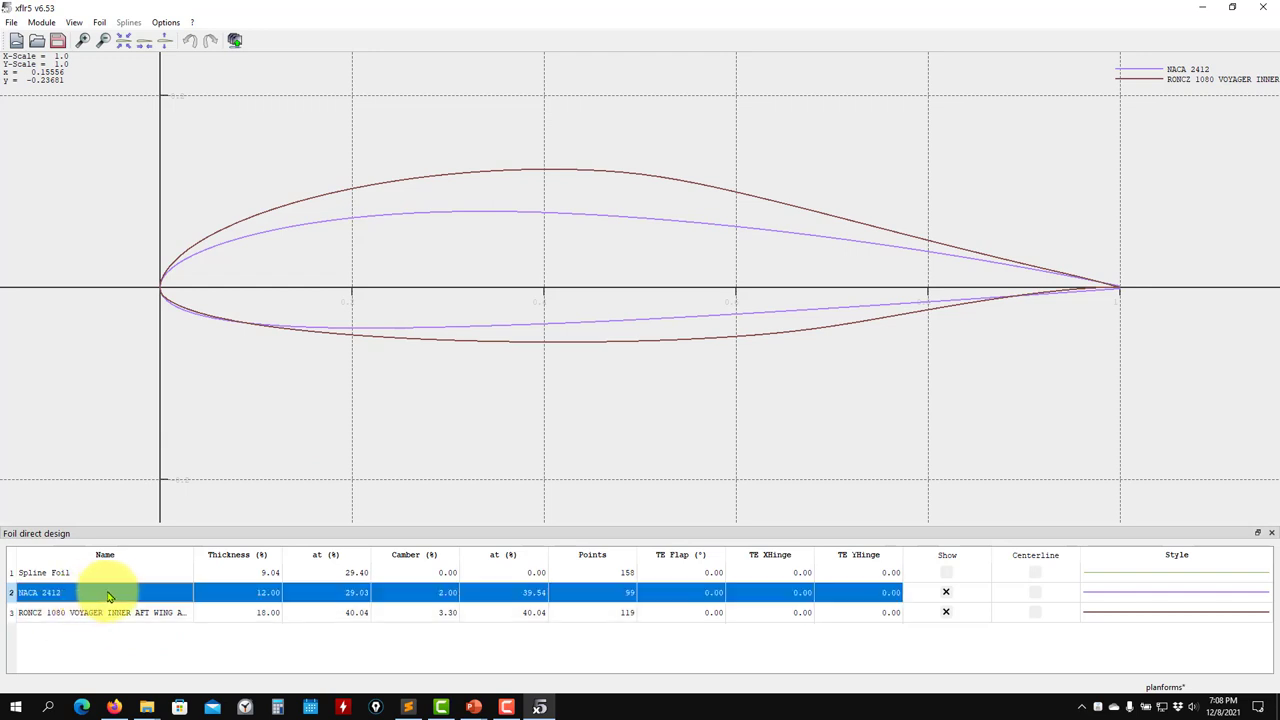
click(106, 614)
click(118, 572)
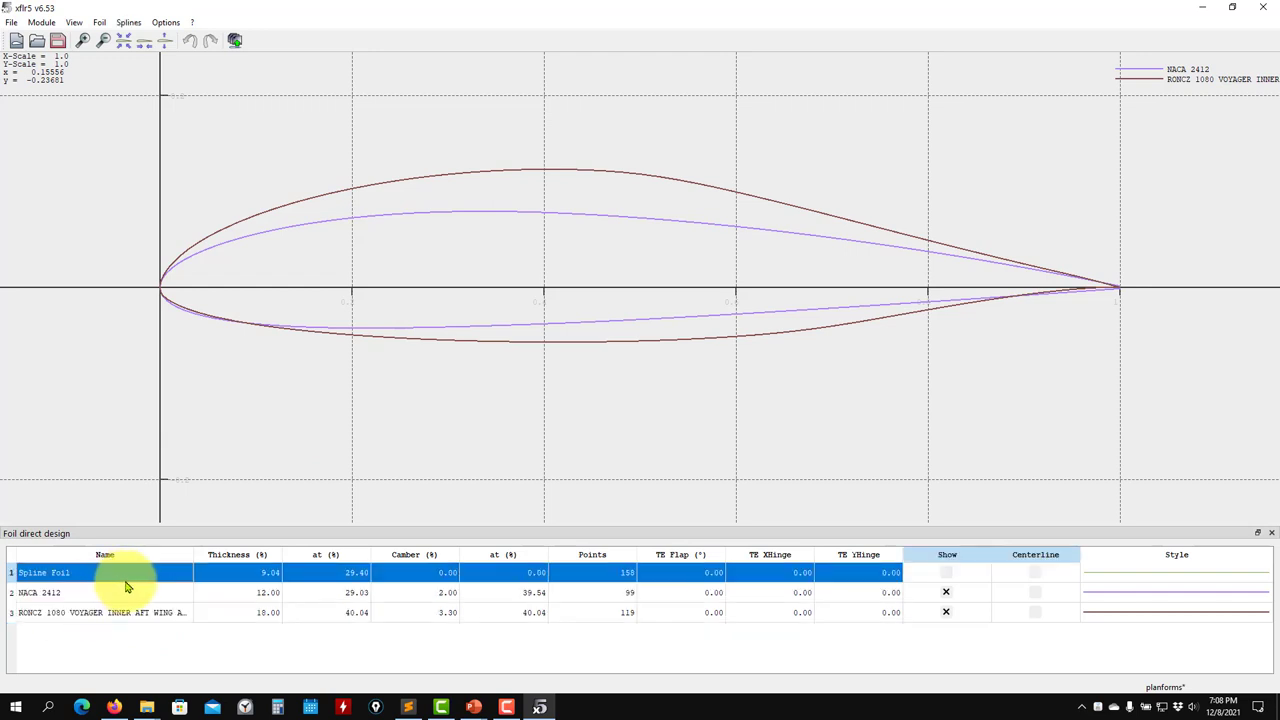
click(946, 592)
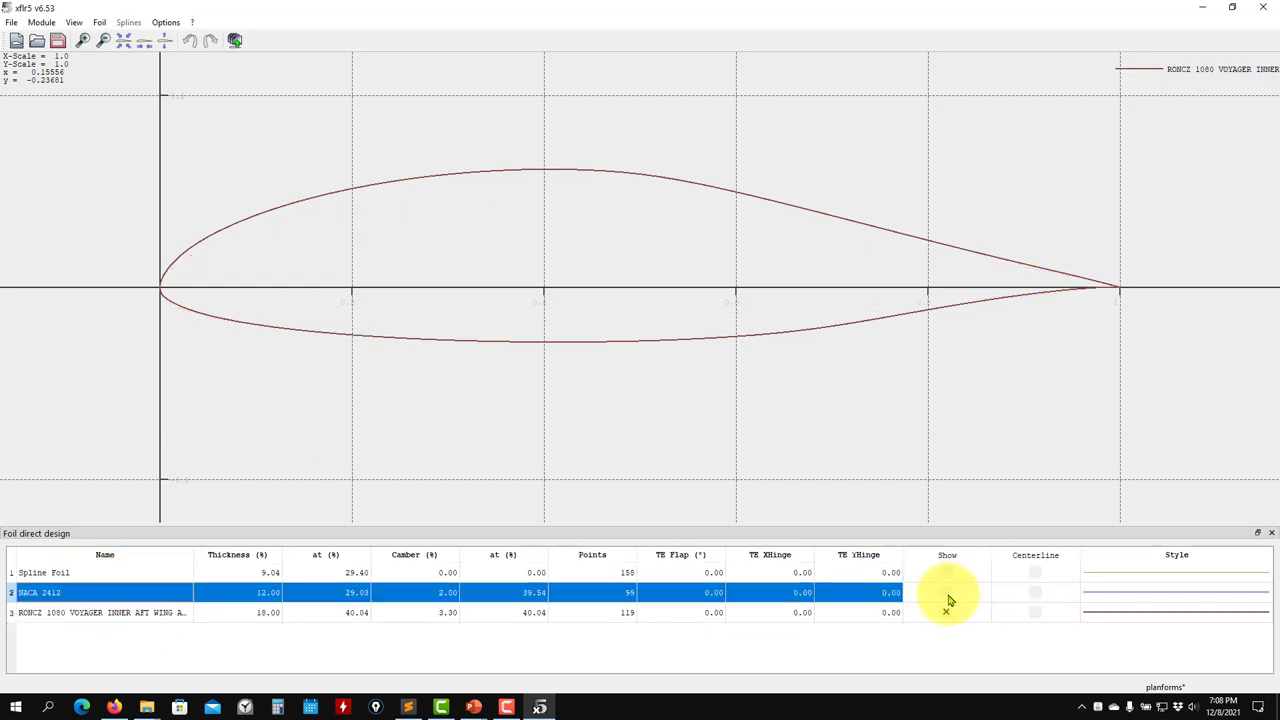
click(136, 613)
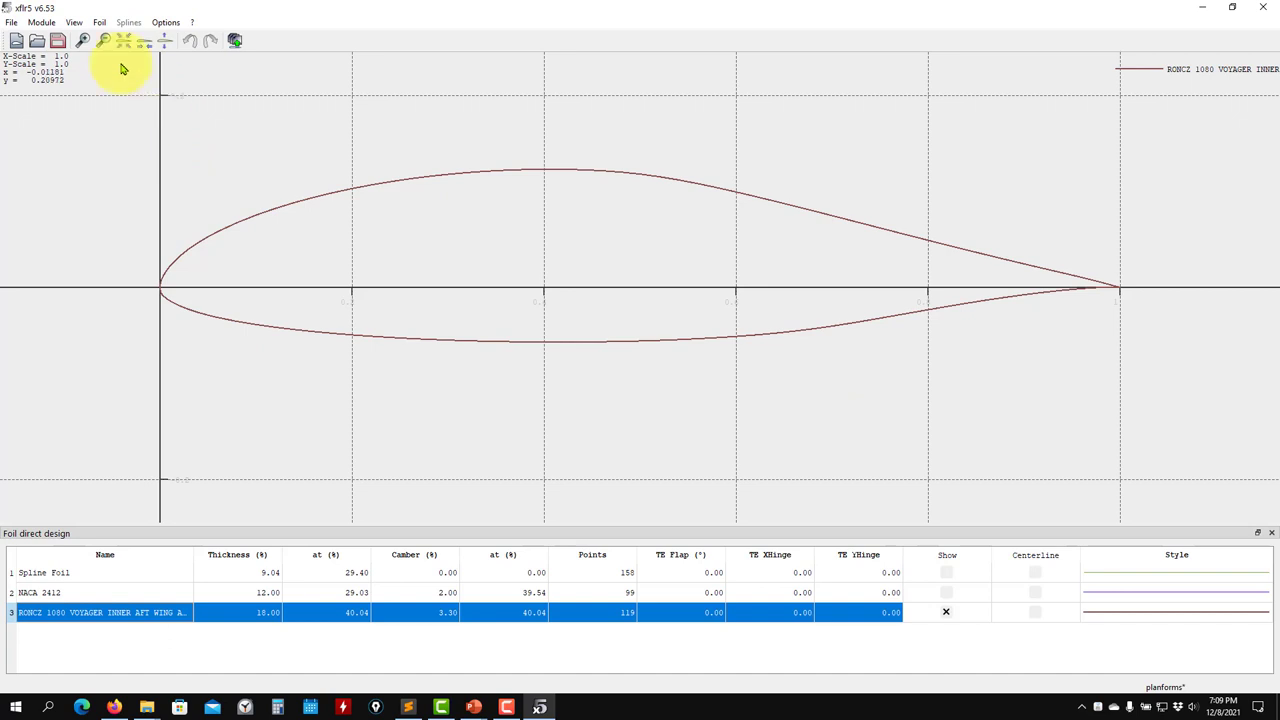
Return to XFoil Direct Analysis with RONCZ 1080 as the current foil
click(36, 24)
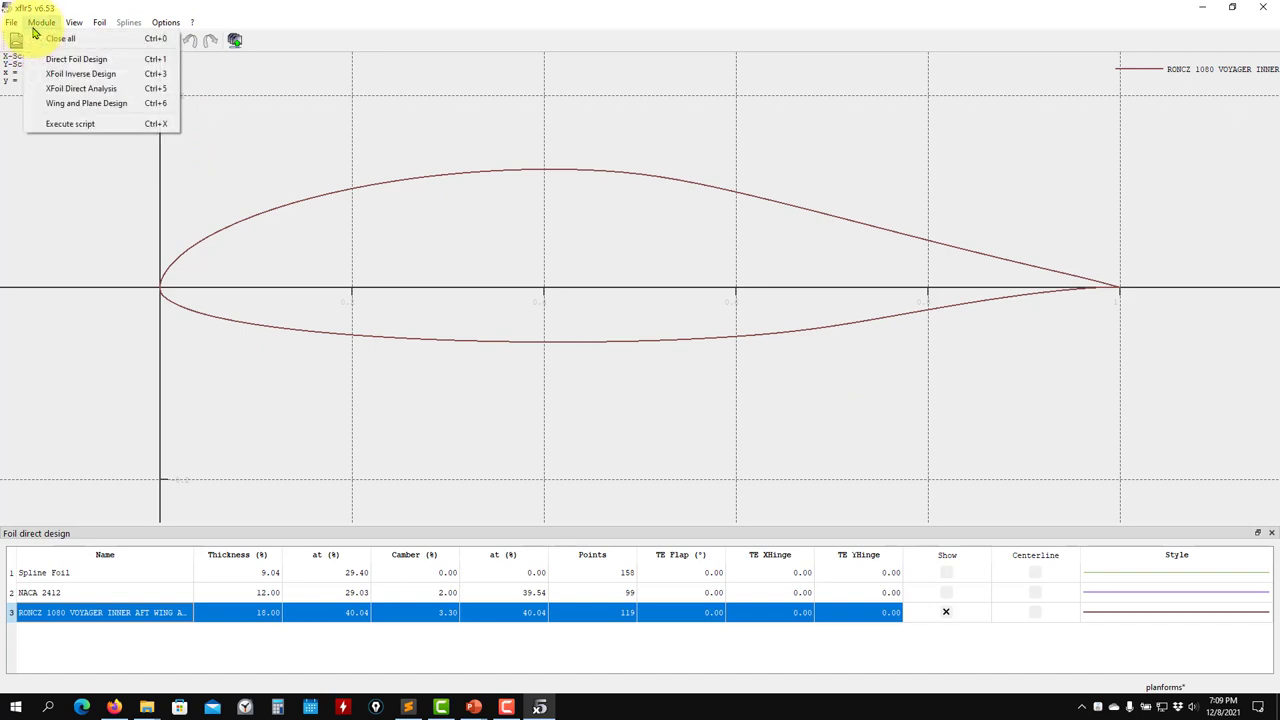
click(84, 91)
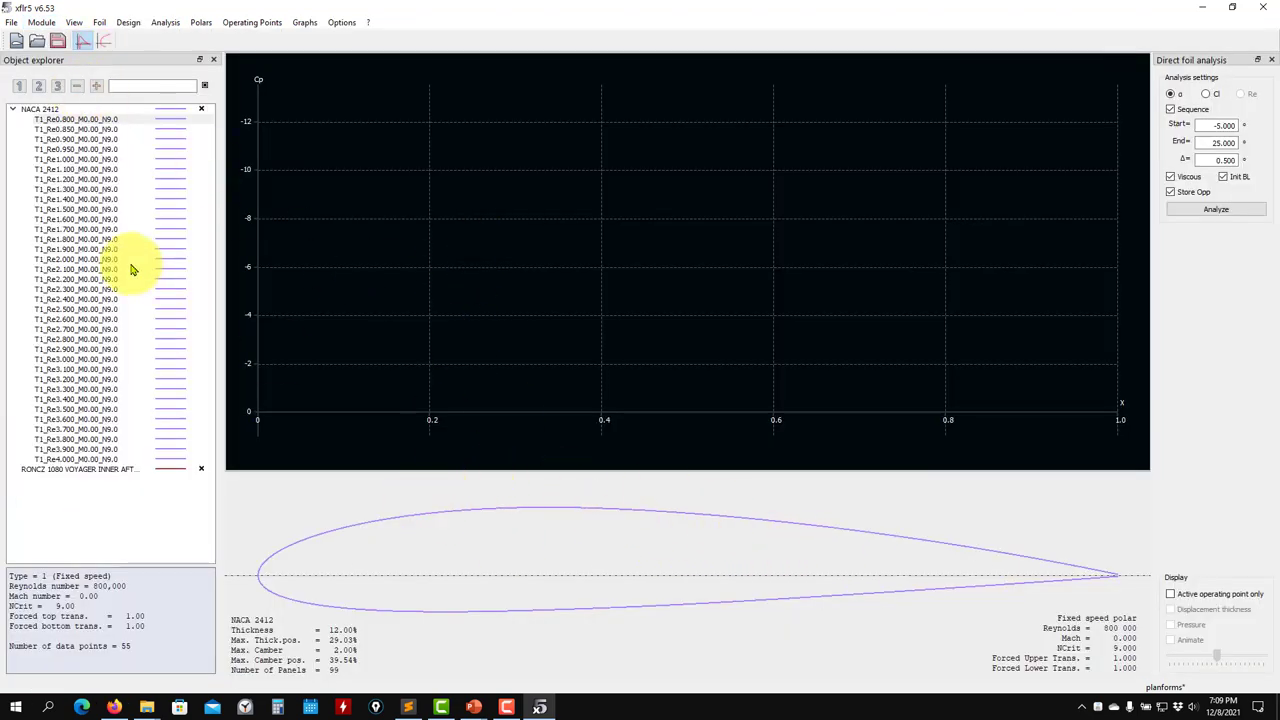
click(68, 470)
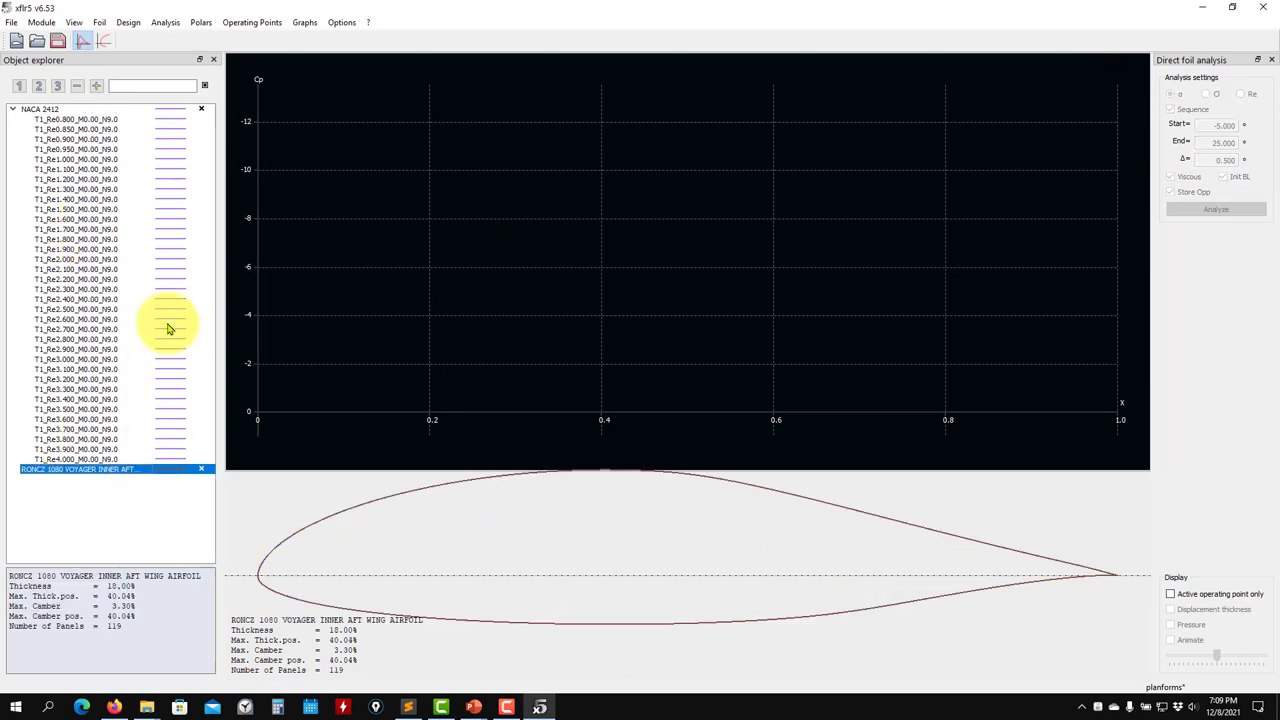
click(166, 22)
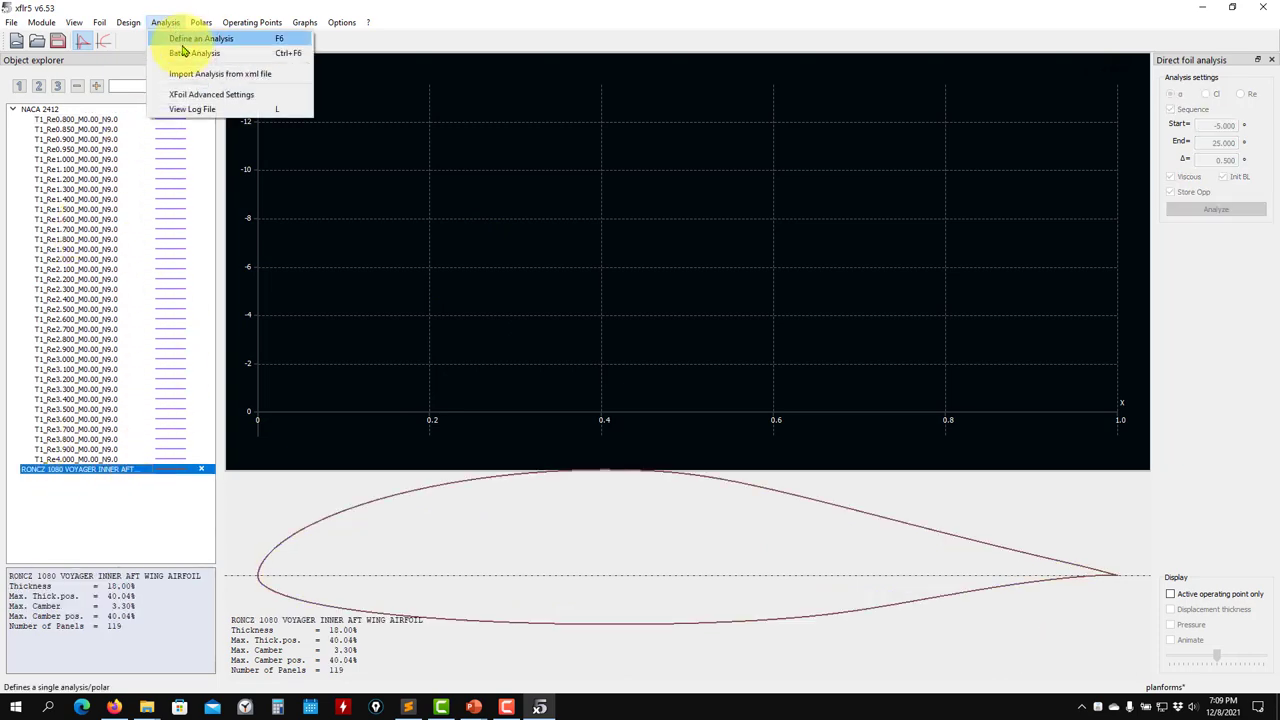
Batch-analyse RONCZ 1080 over the existing Re list, alpha −5° to 25° in 0.5° steps
click(209, 51)
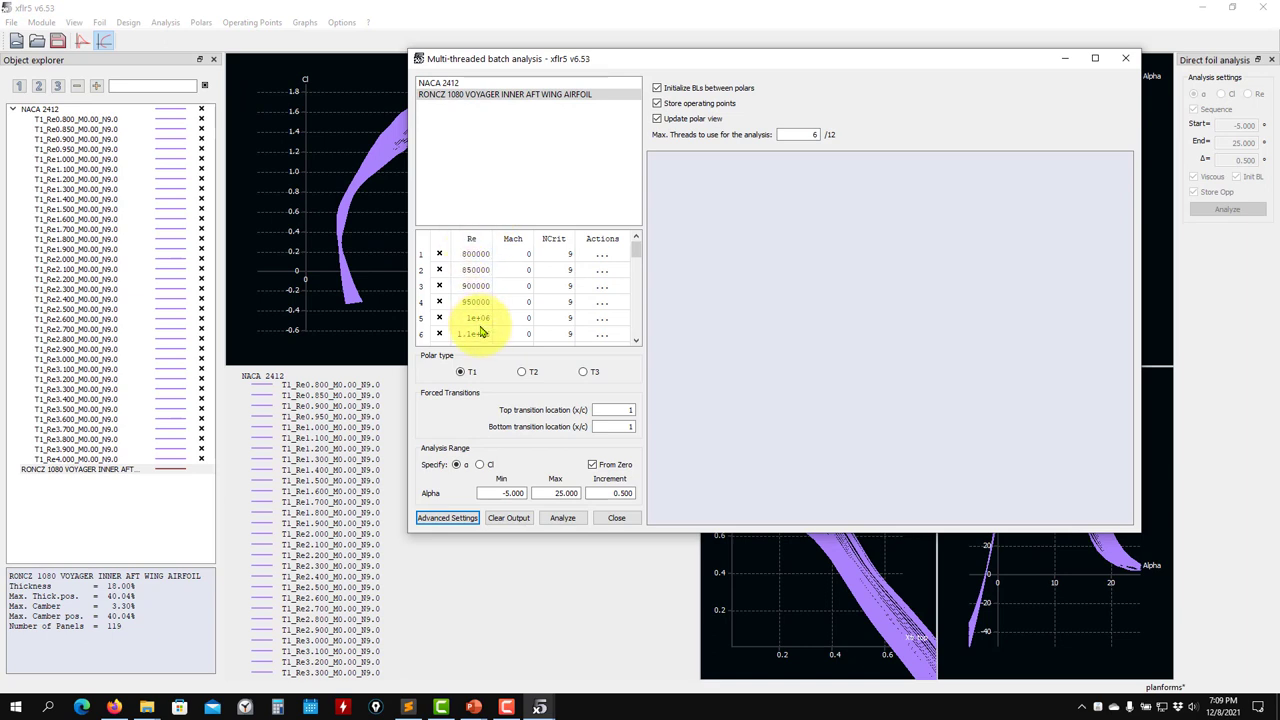
click(562, 520)
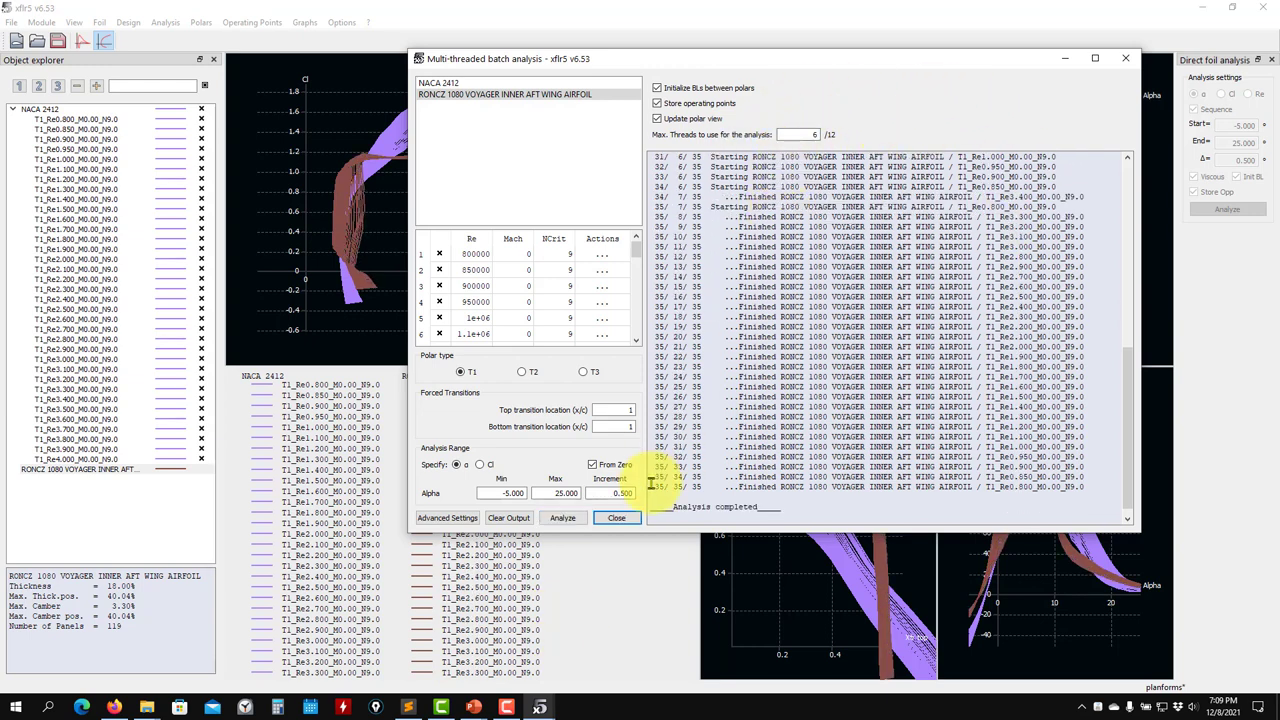
click(619, 519)
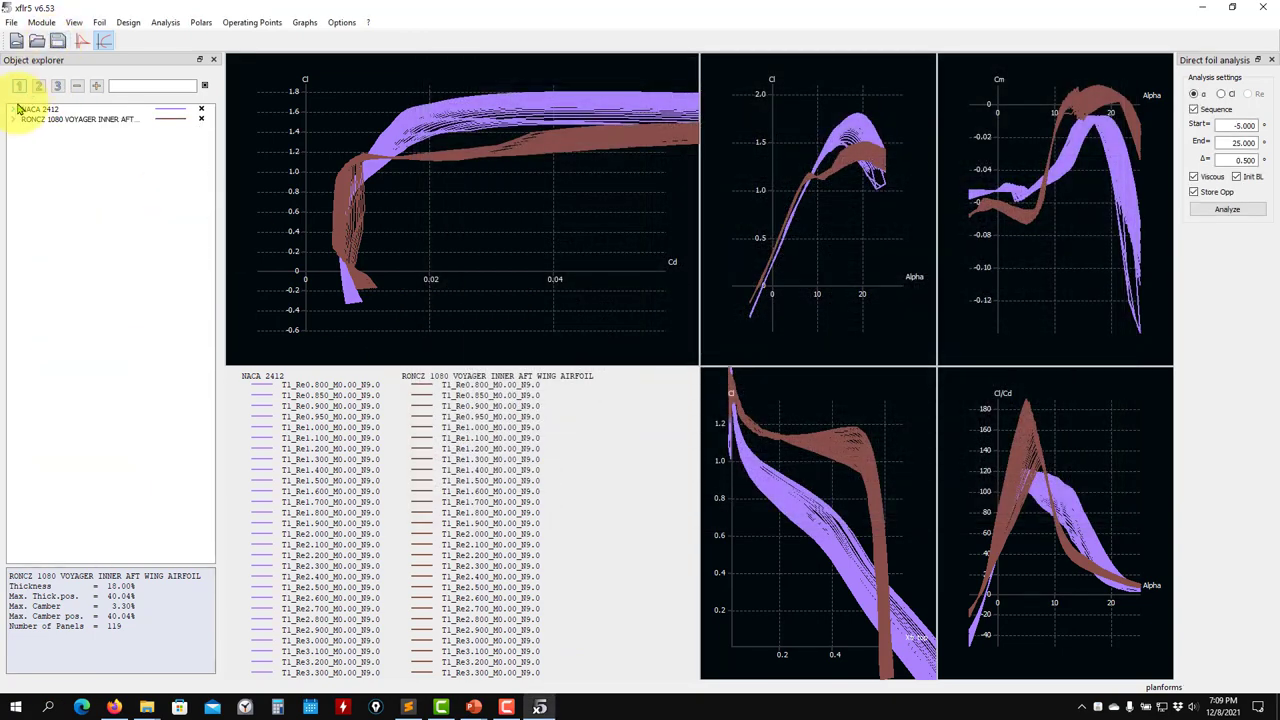
Expand the RONCZ 1080 polar list, then switch to the Wing and Plane Design module
click(14, 119)
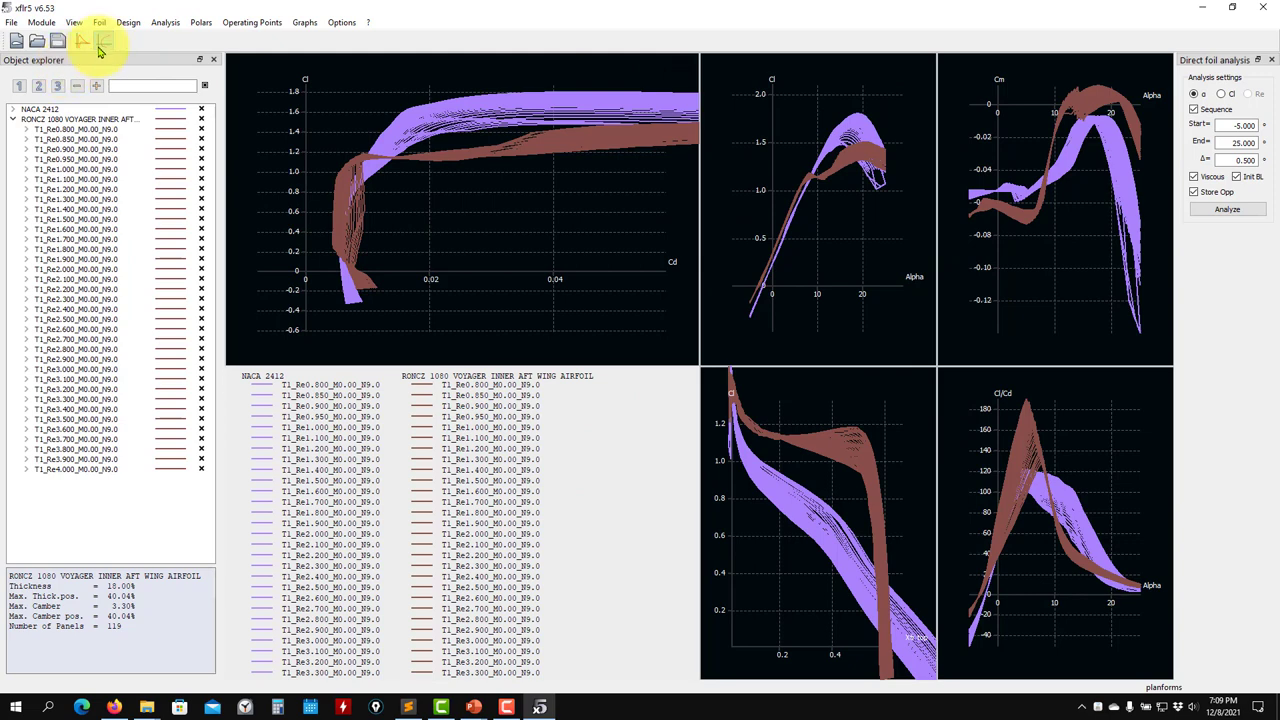
click(41, 22)
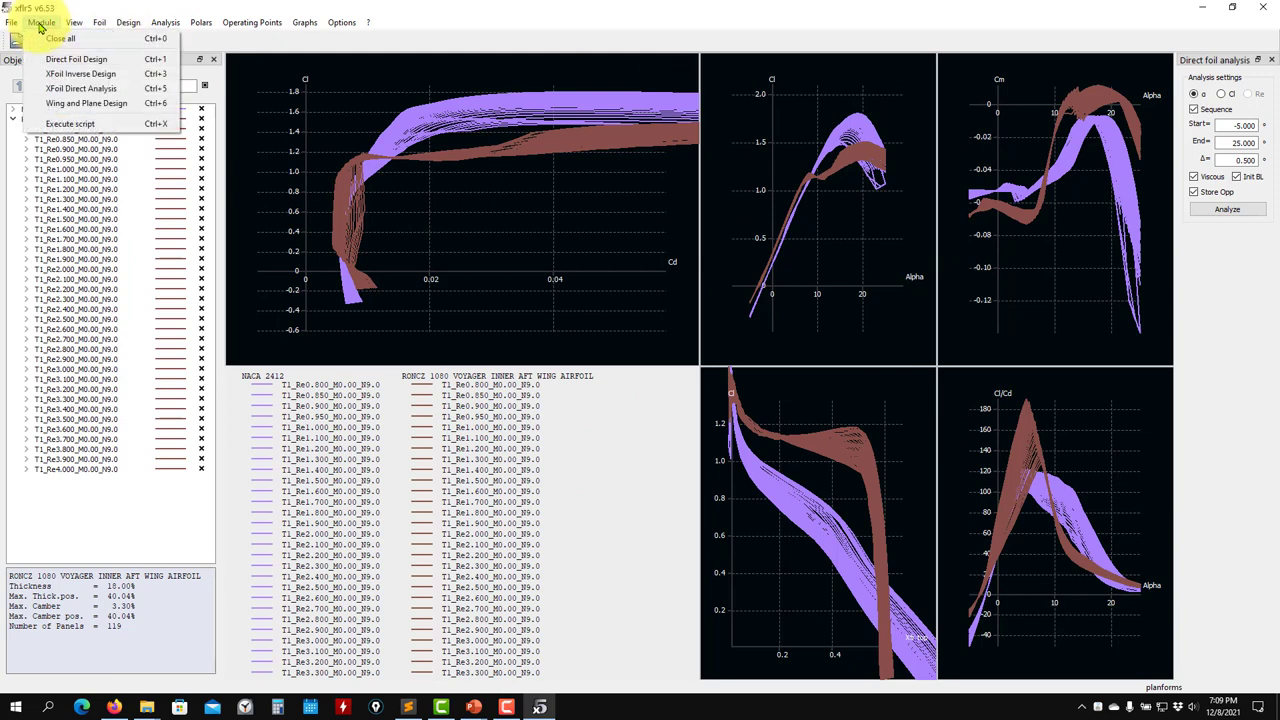
click(85, 103)
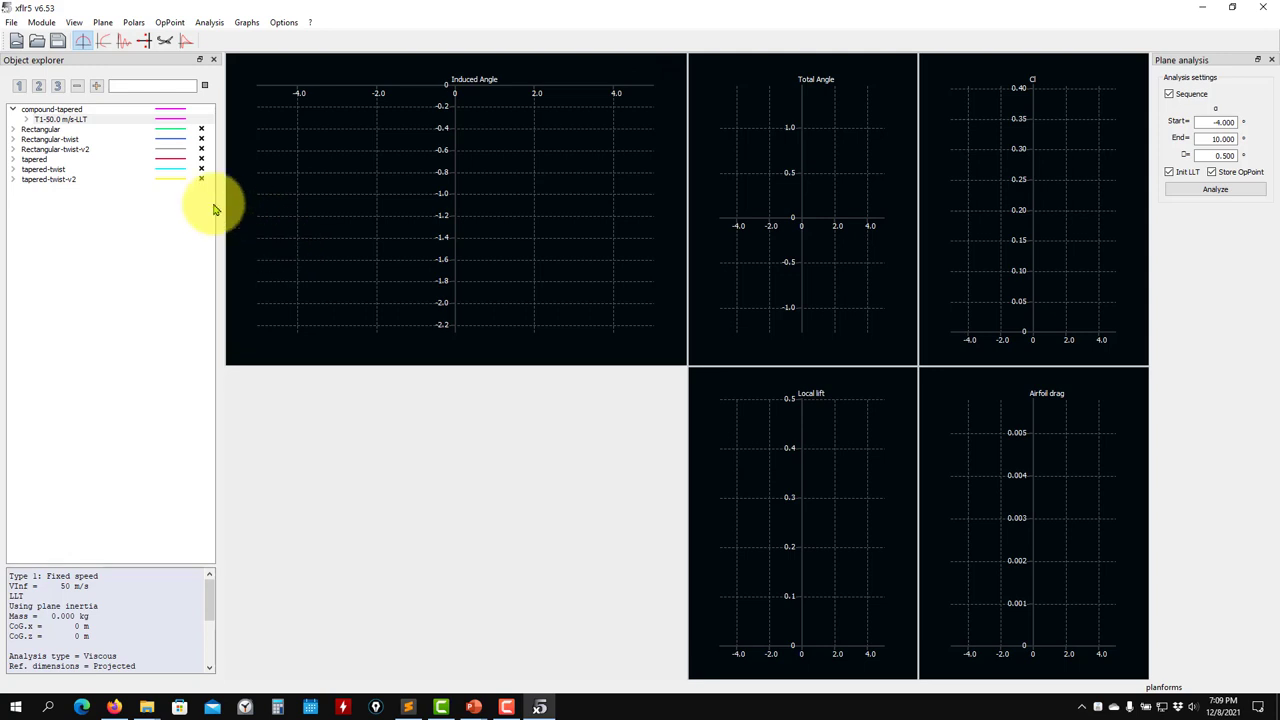
Duplicate the Rectangular wing as a new plane named newwing and select it
click(52, 131)
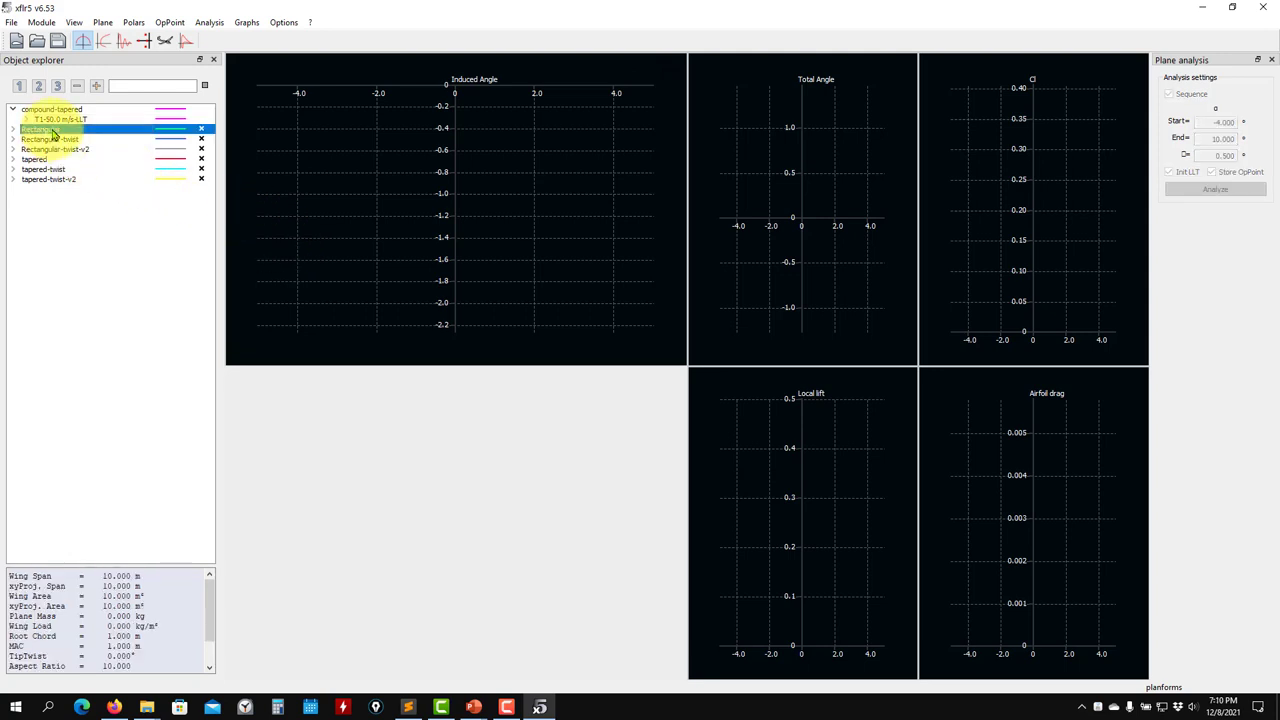
click(202, 179)
click(205, 169)
click(204, 159)
click(203, 149)
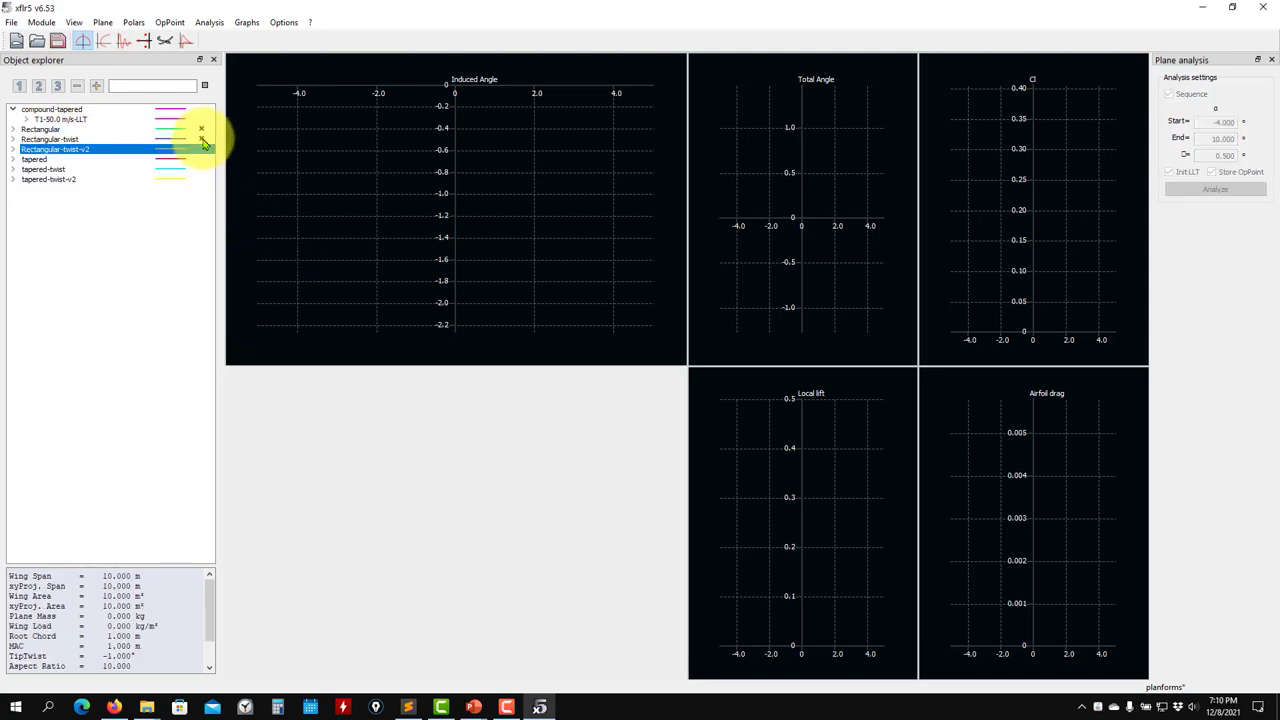
click(200, 139)
click(51, 129)
right_click(55, 131)
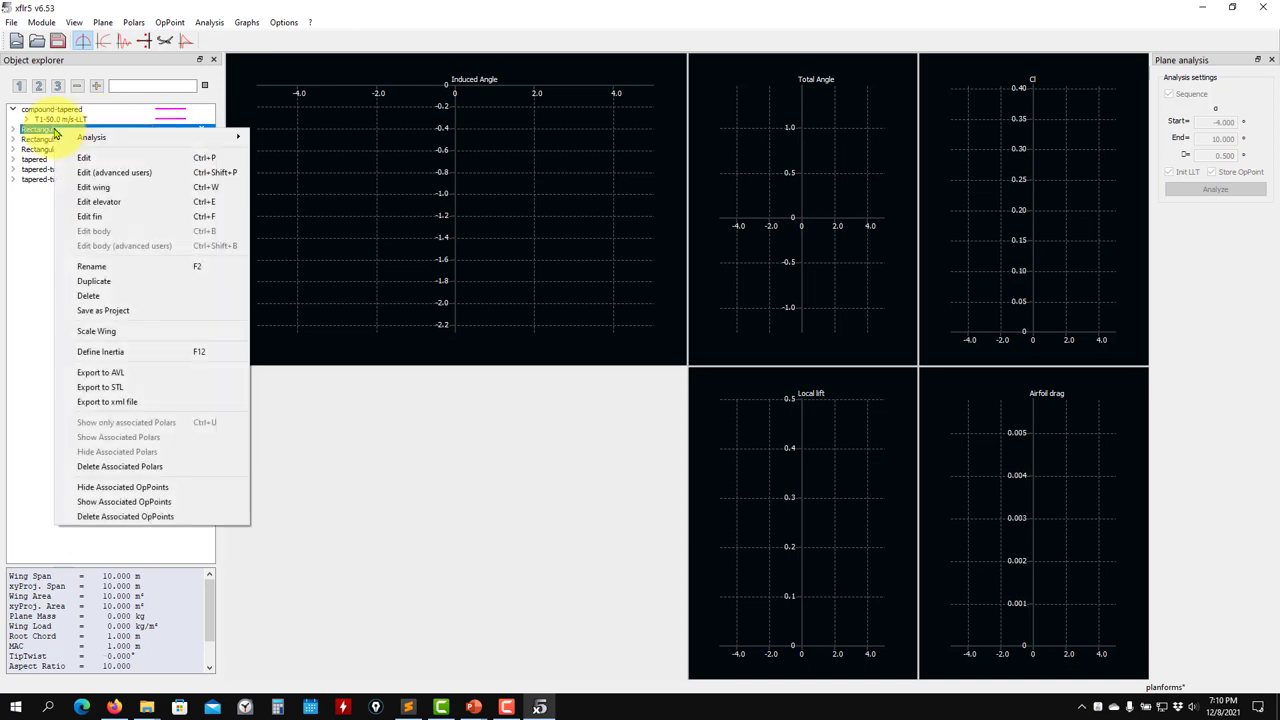
click(93, 281)
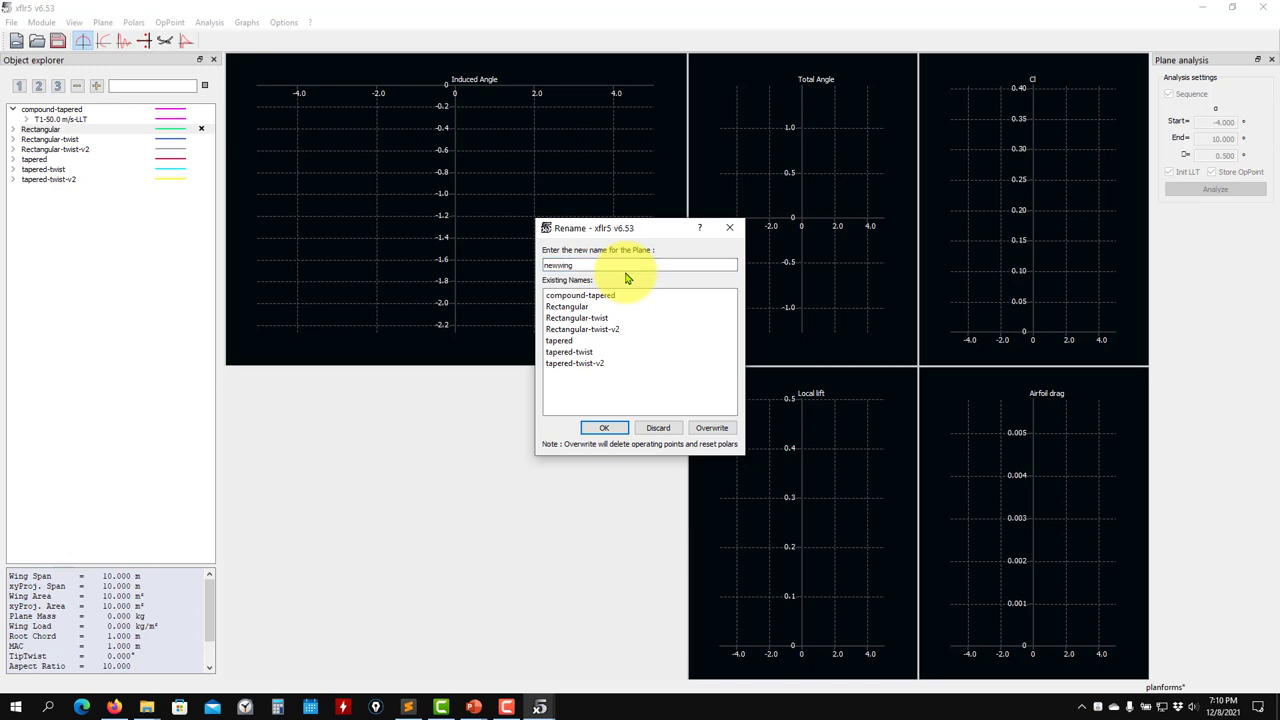
click(624, 428)
click(62, 130)
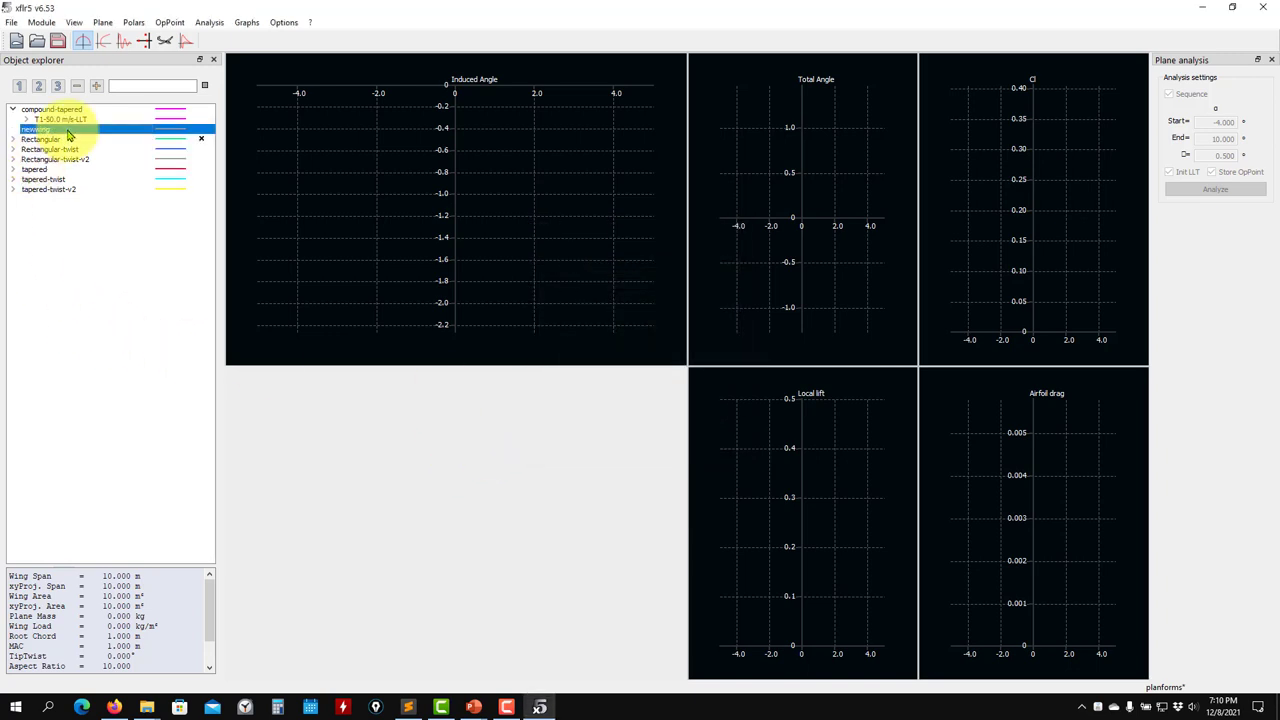
right_click(68, 134)
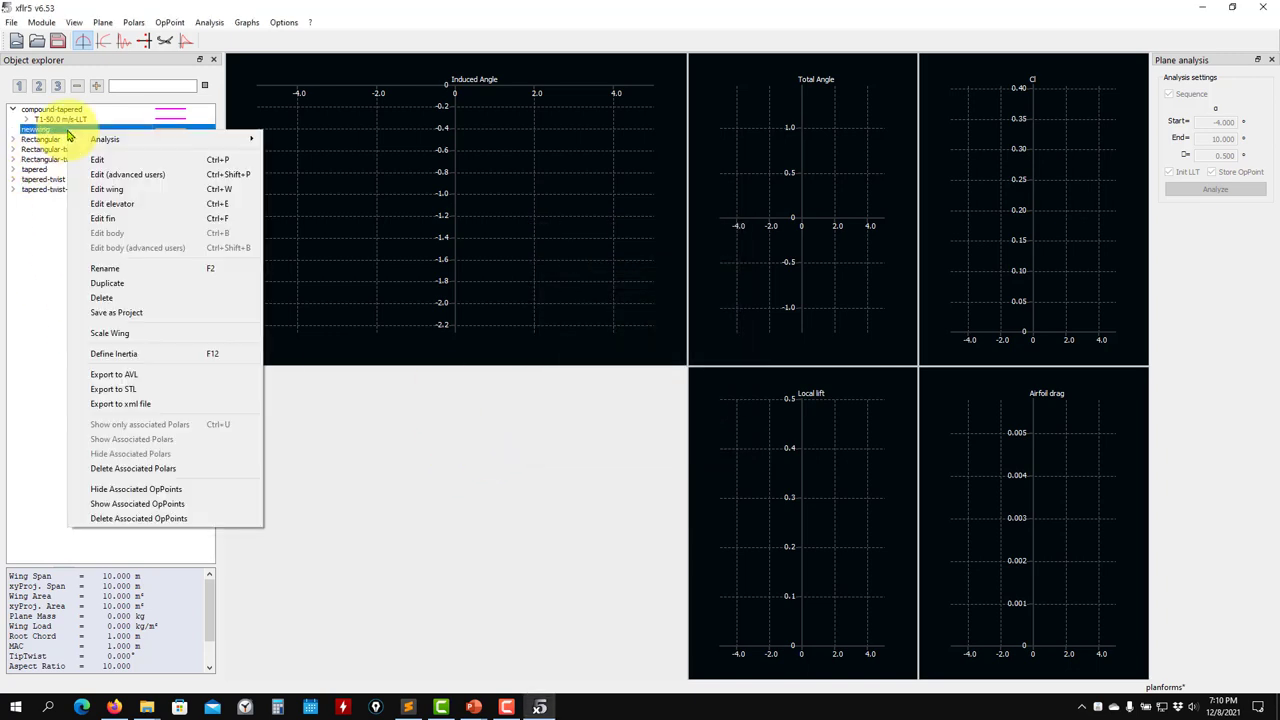
Set newwing's main wing root and tip foils to RONCZ 1080 and save the plane
click(112, 162)
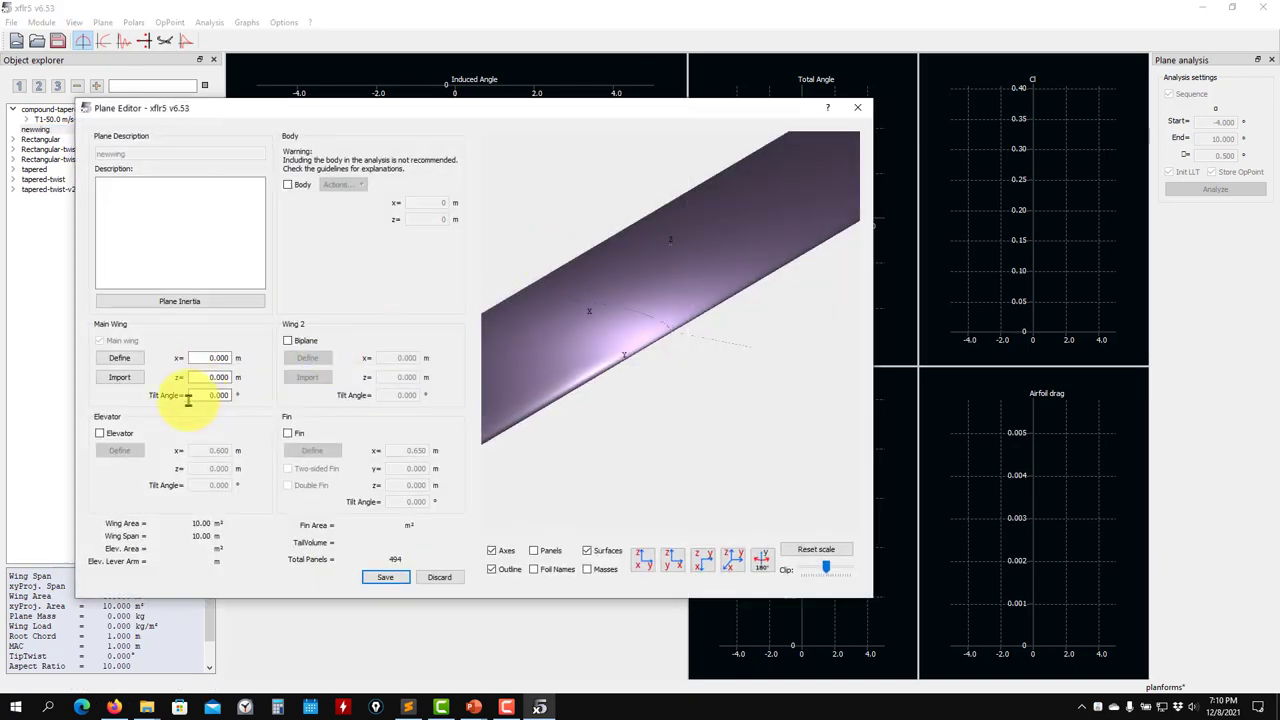
click(120, 358)
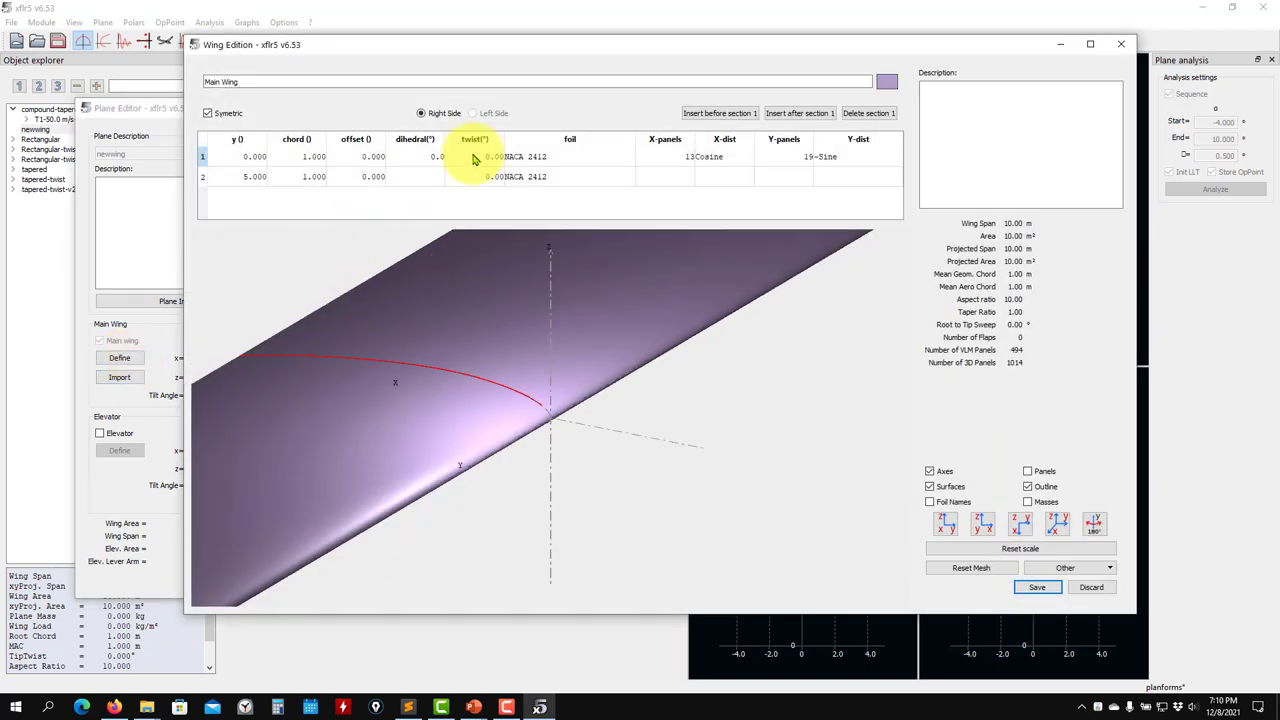
double_click(561, 162)
click(606, 158)
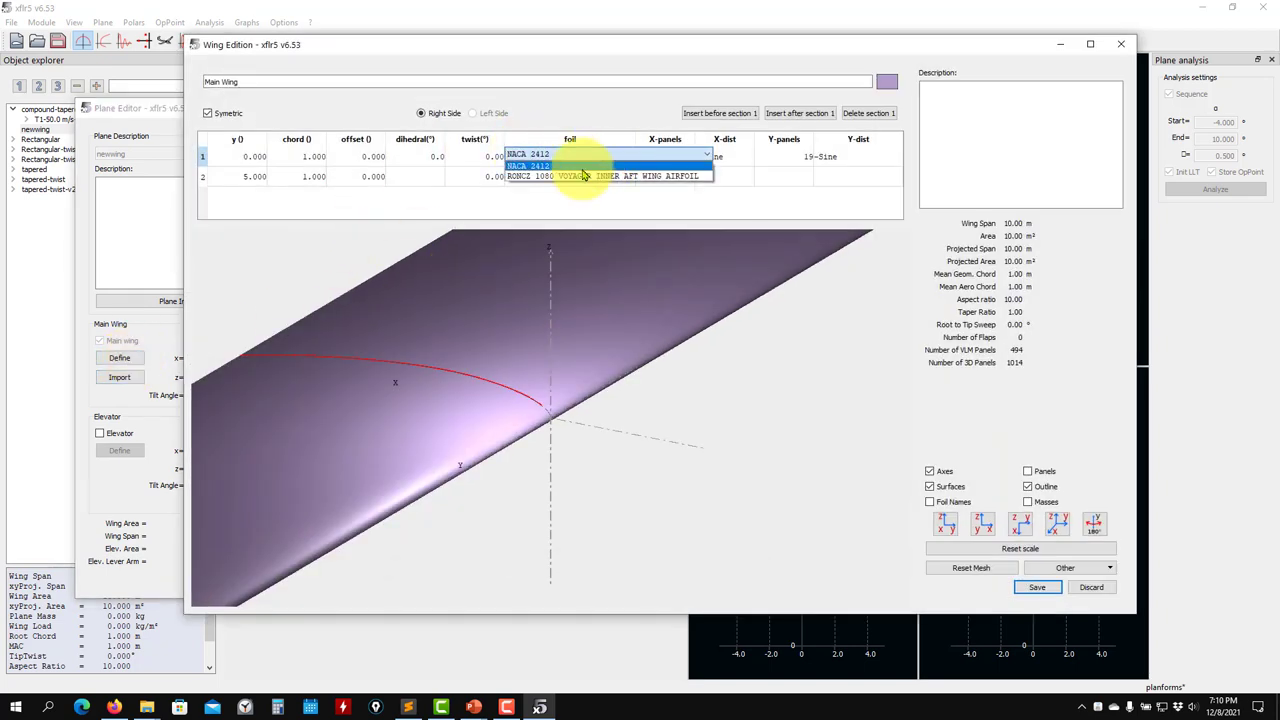
click(584, 176)
double_click(585, 177)
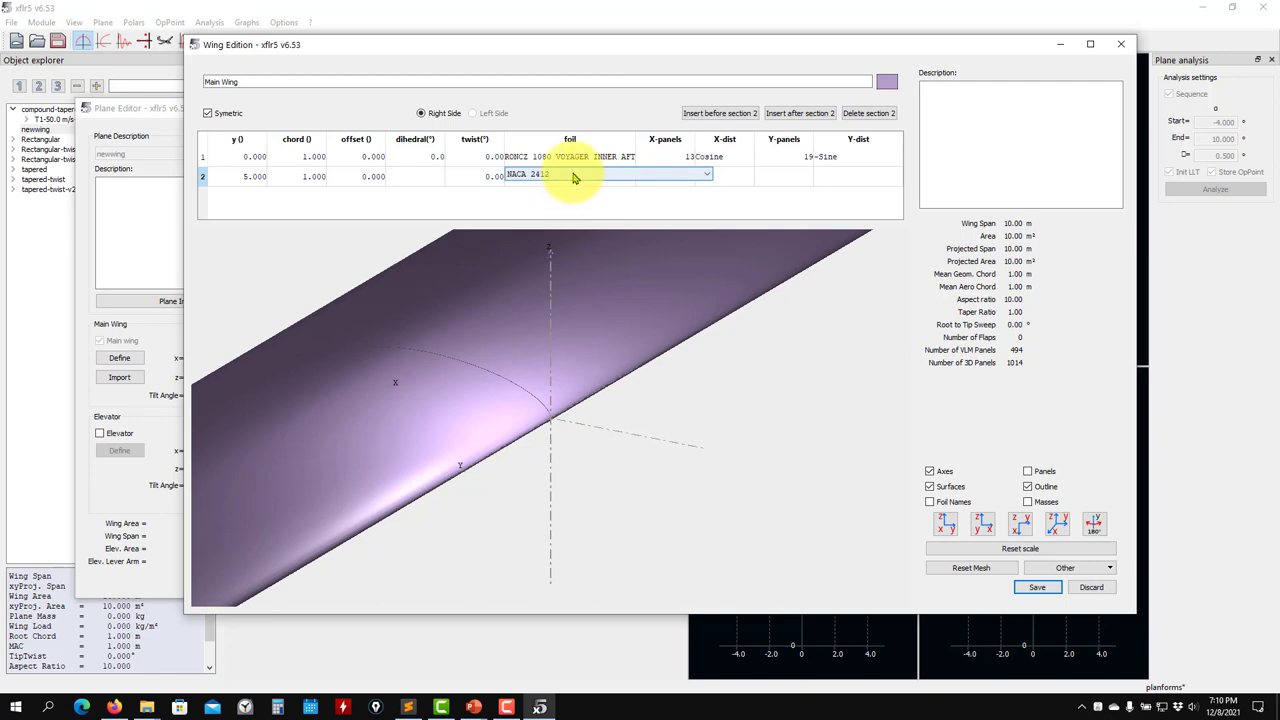
click(572, 177)
click(537, 196)
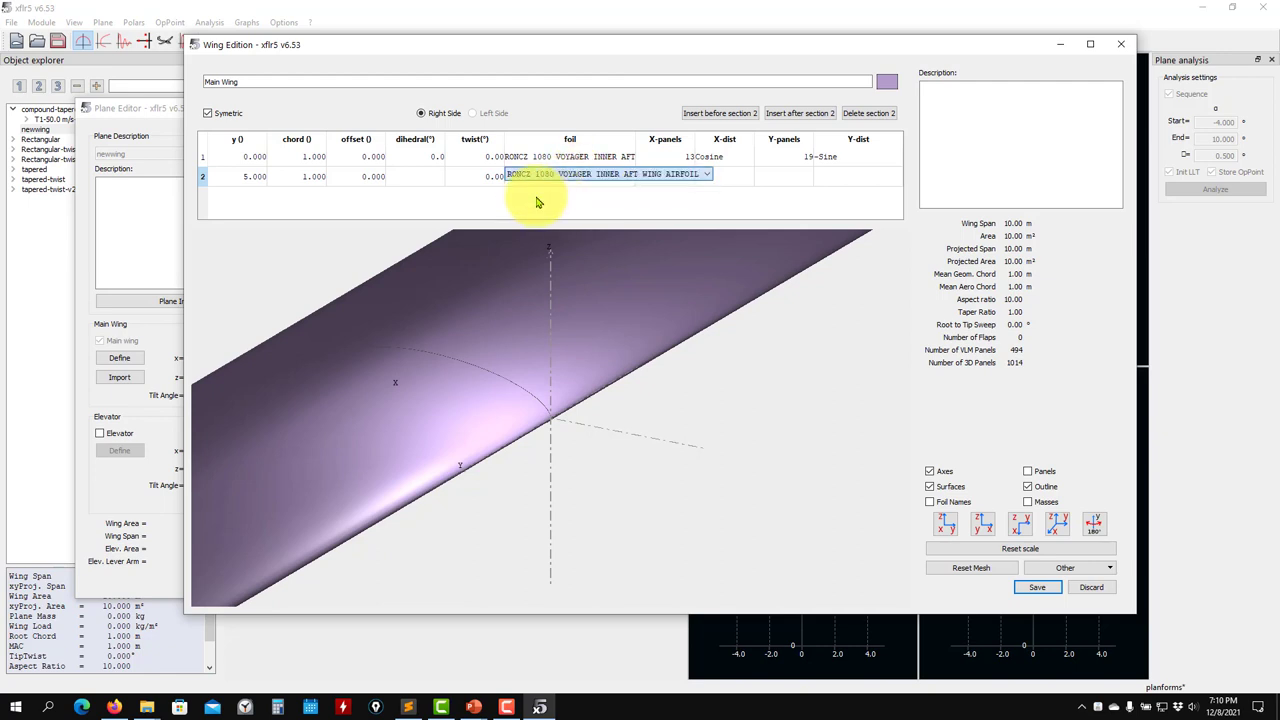
drag(380, 503, 693, 410)
click(1036, 587)
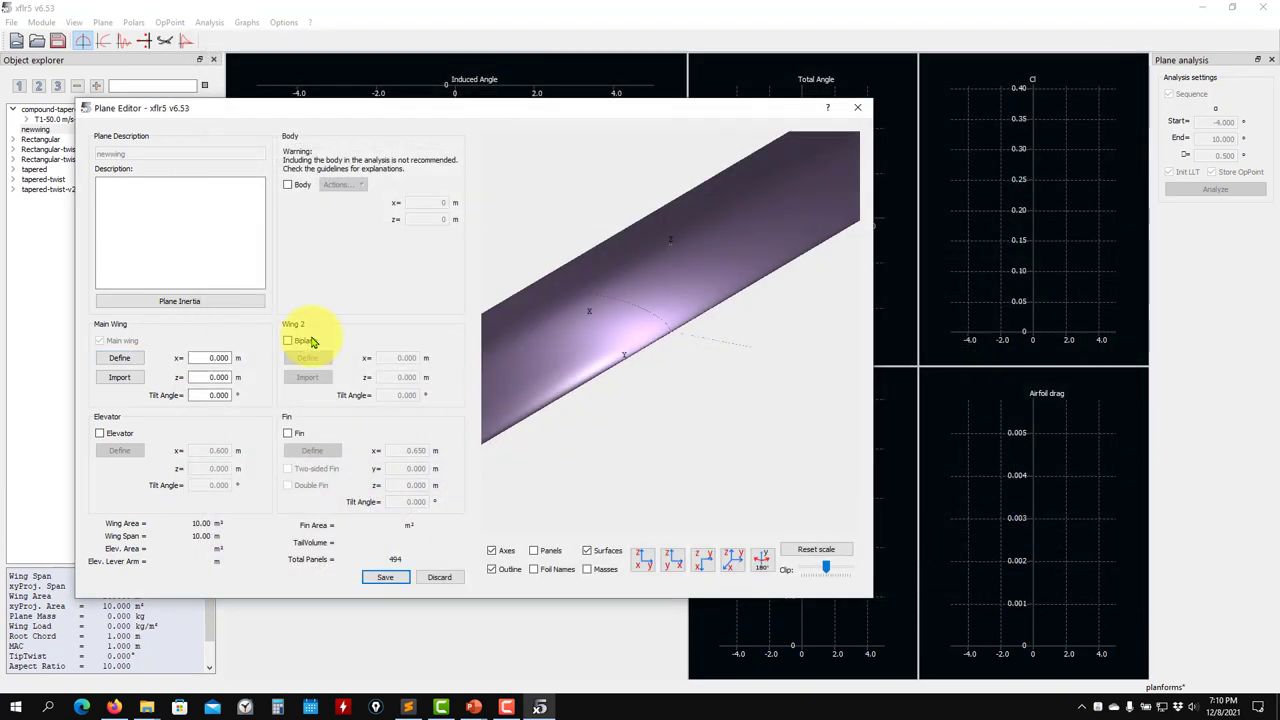
click(383, 577)
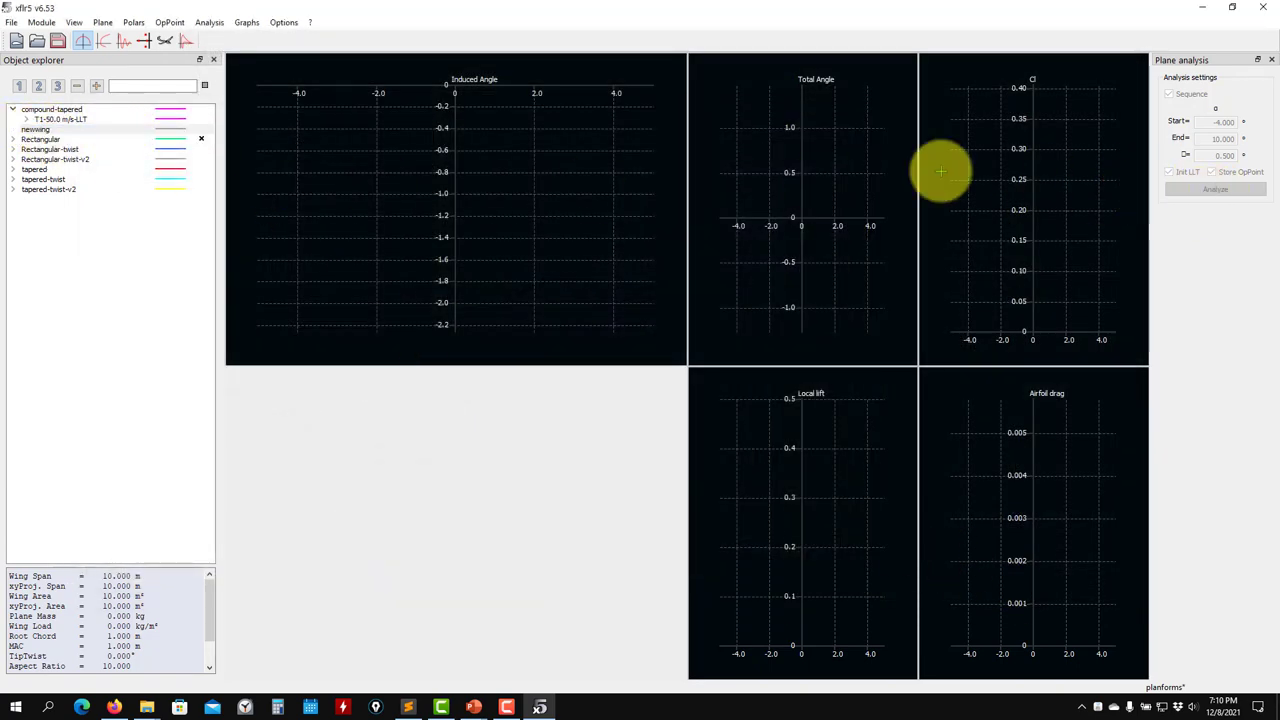
Select newwing in the object tree, collapsing the compound-tapered branch
right_click(38, 131)
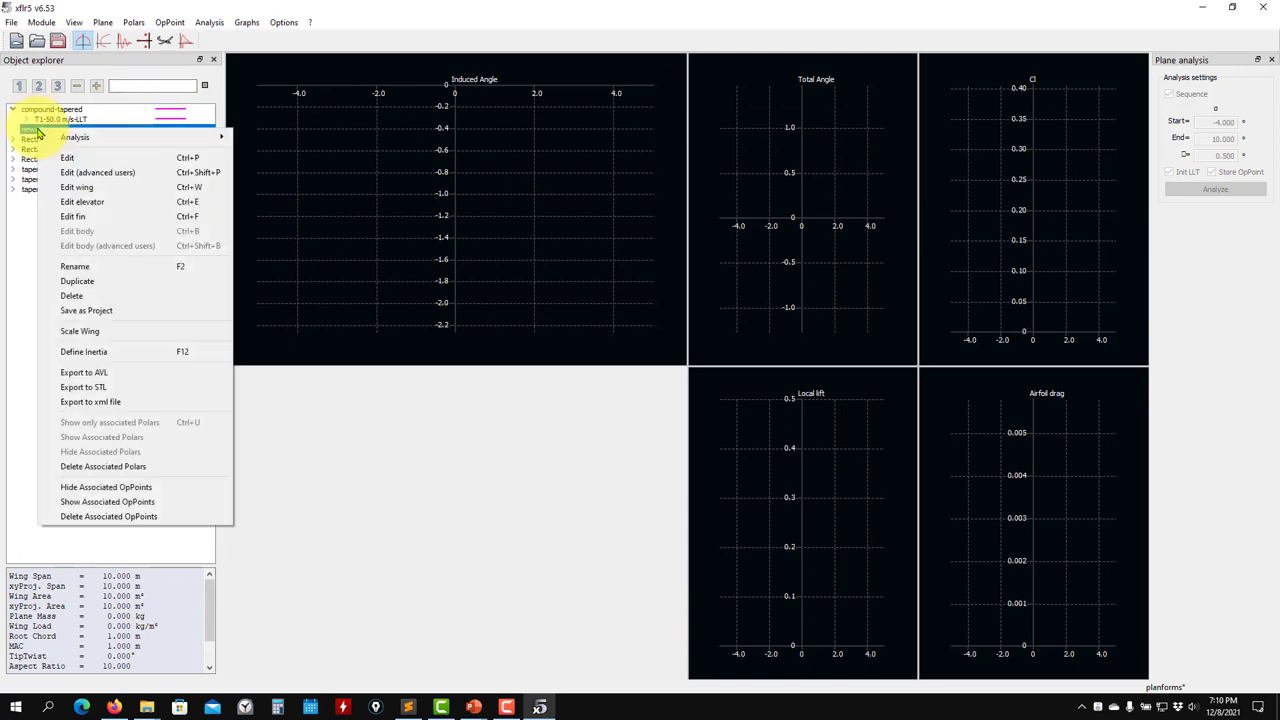
mouse_move(80, 139)
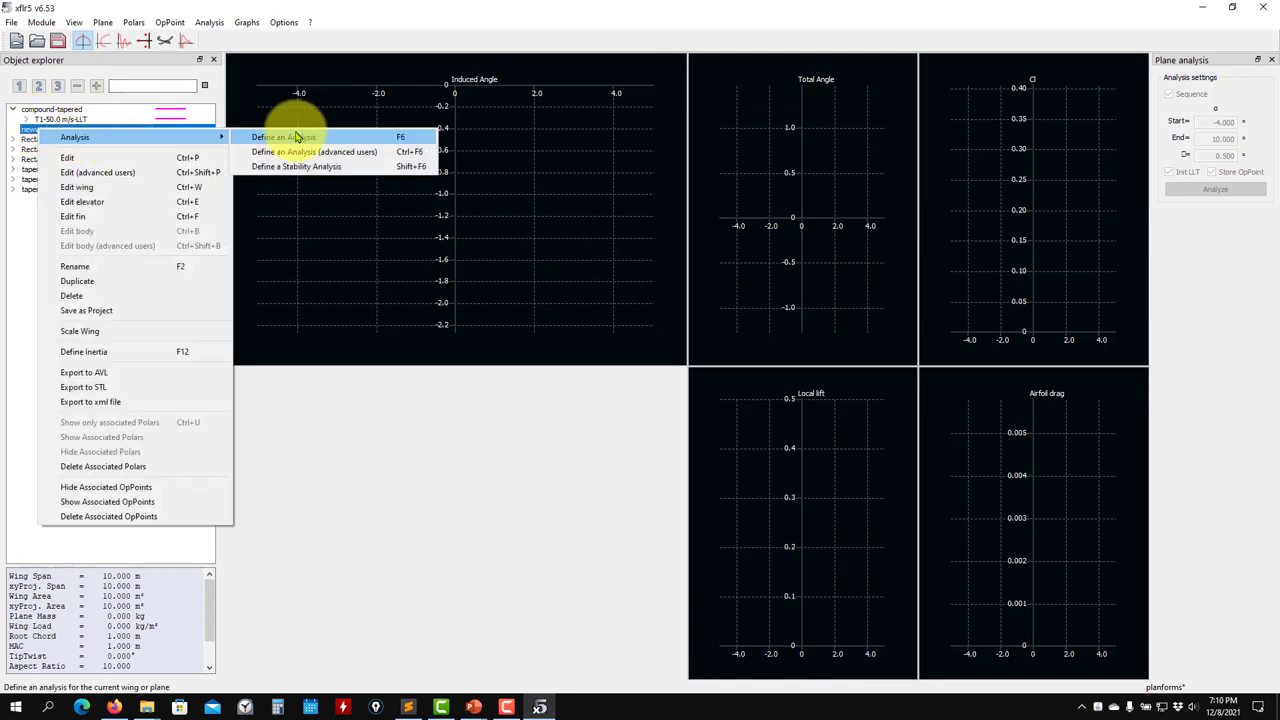
click(25, 123)
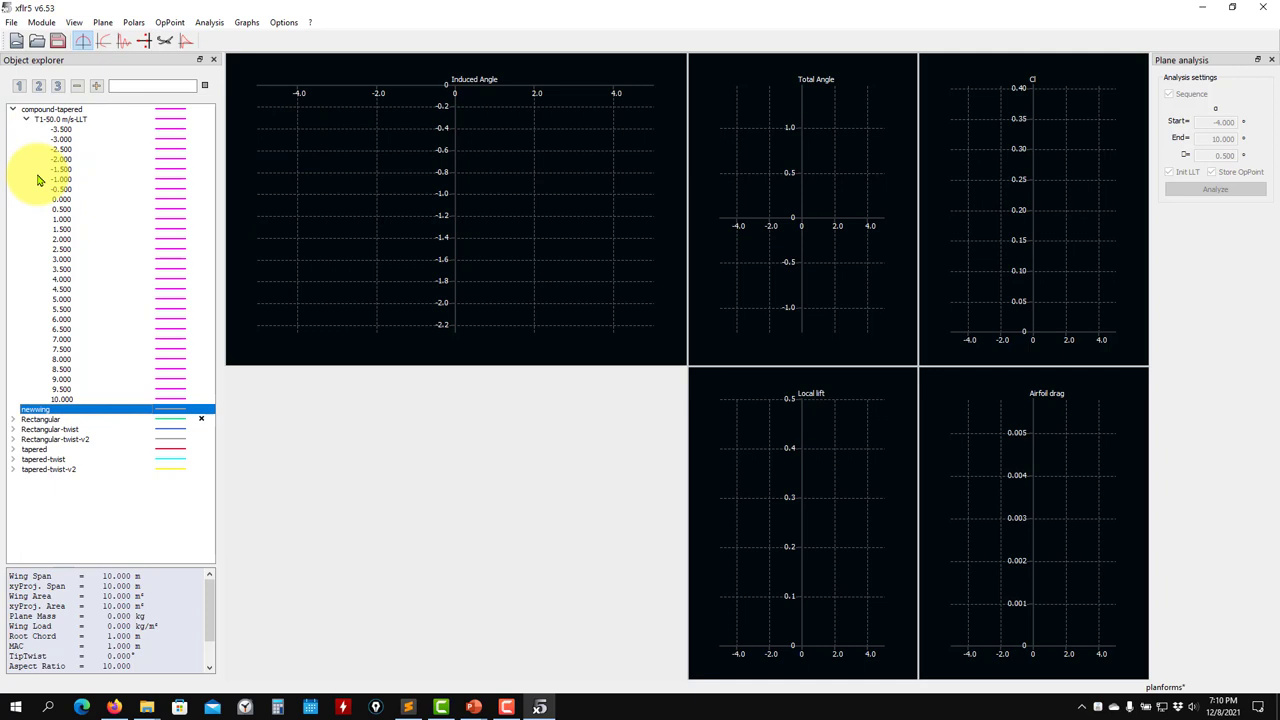
click(13, 109)
right_click(36, 119)
click(70, 148)
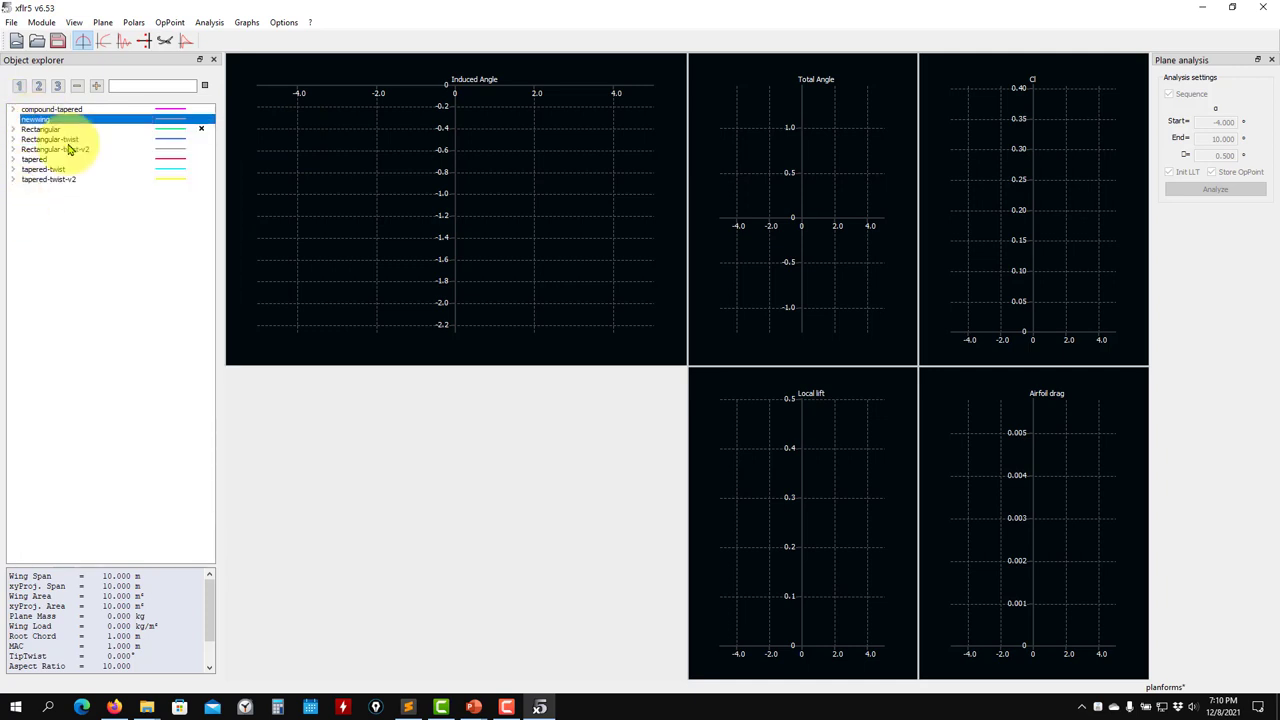
Define a 50 m/s Type 1 LLT analysis for newwing, run it from -4° to 10°, and view polars
click(209, 22)
click(237, 39)
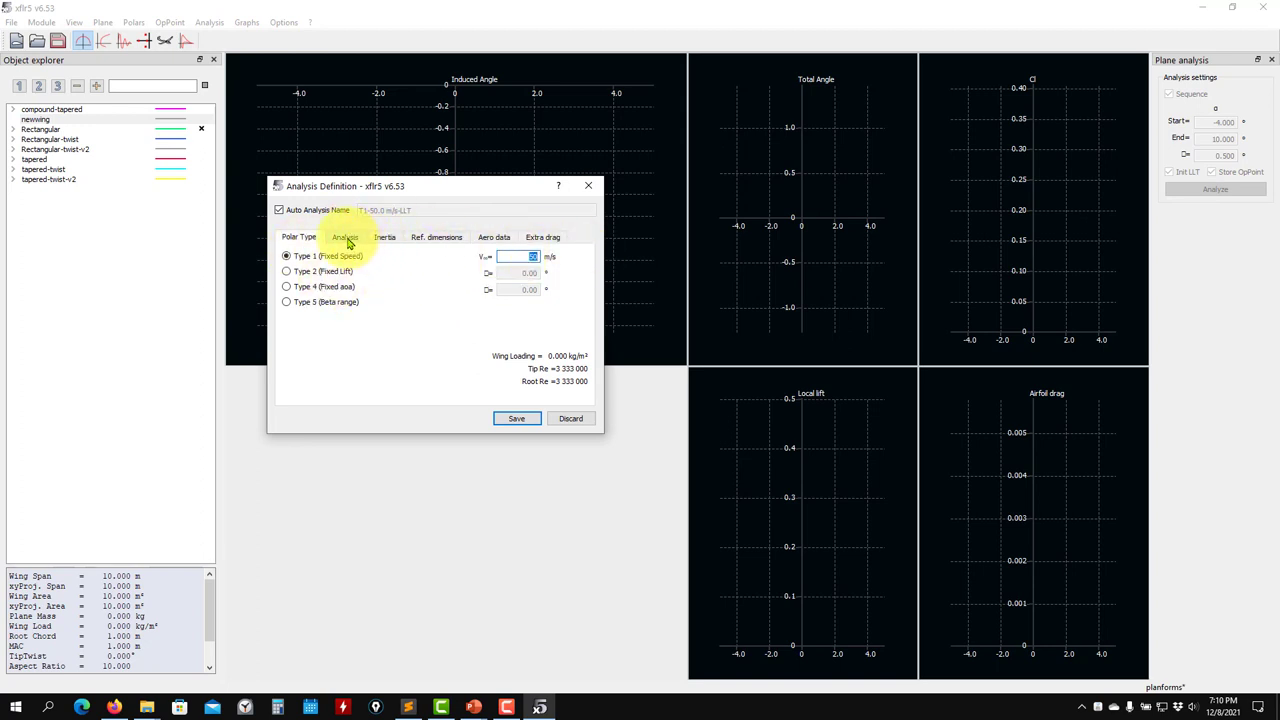
click(500, 242)
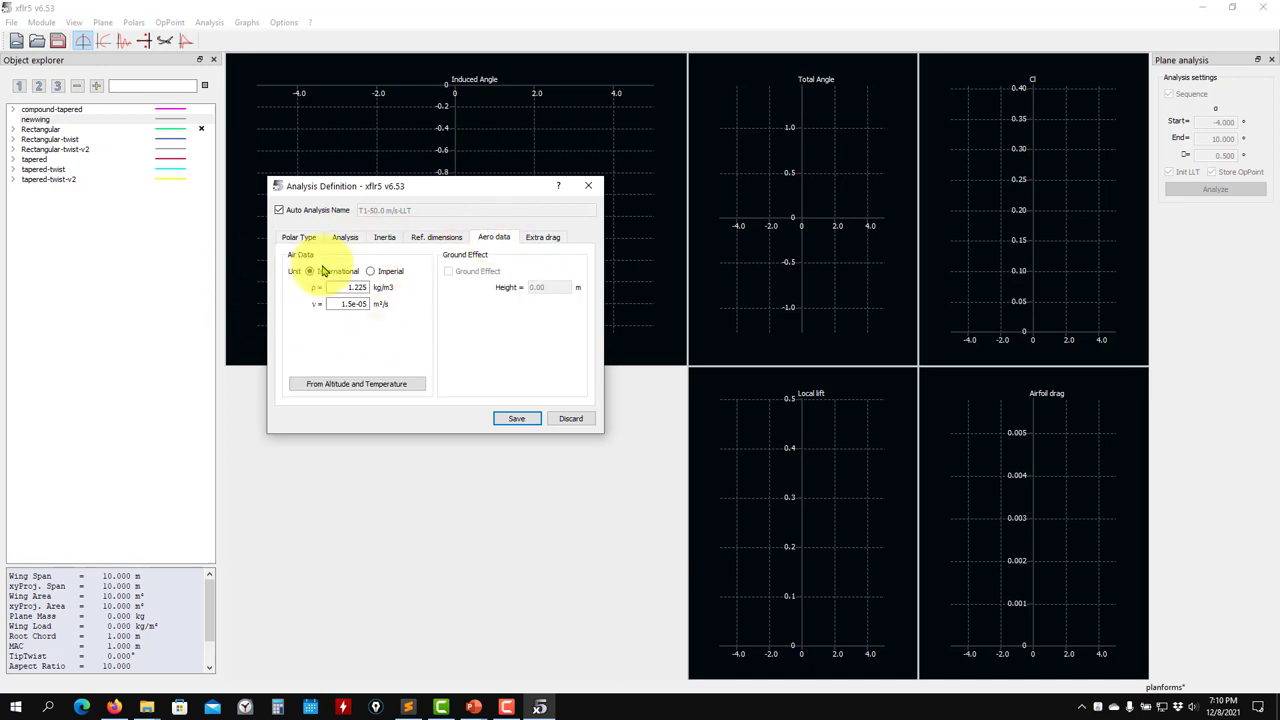
click(385, 237)
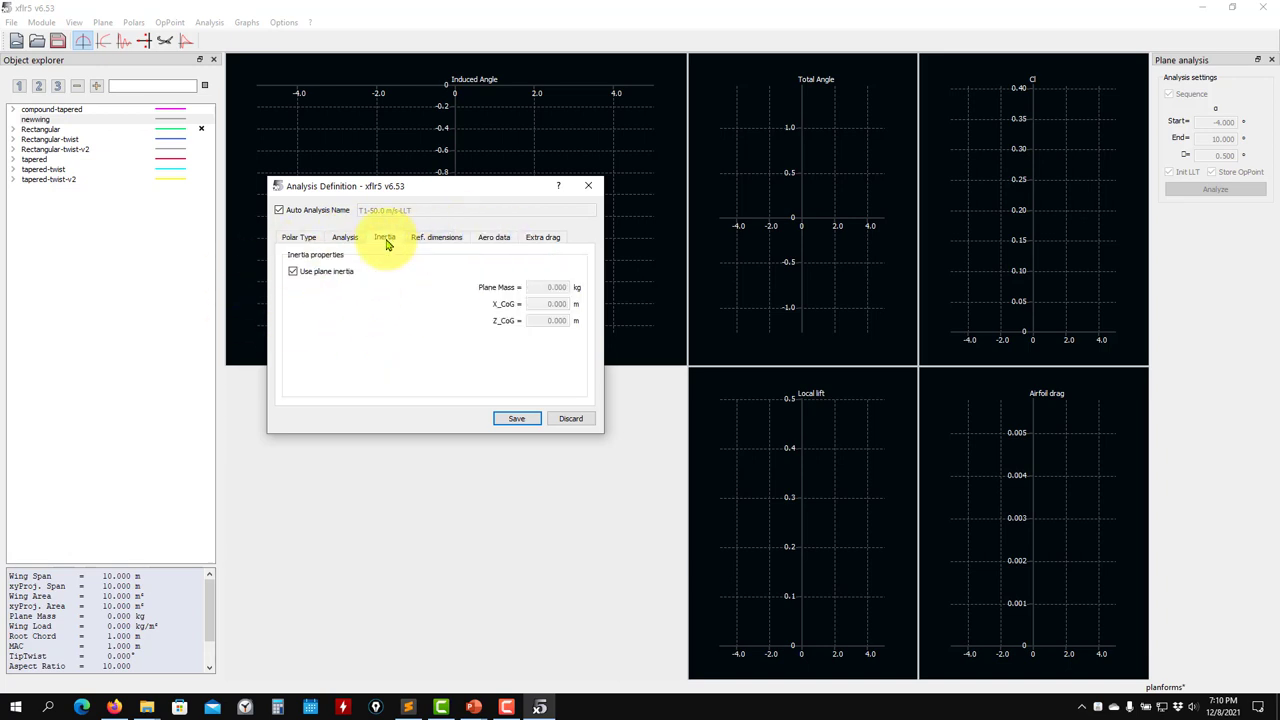
click(345, 238)
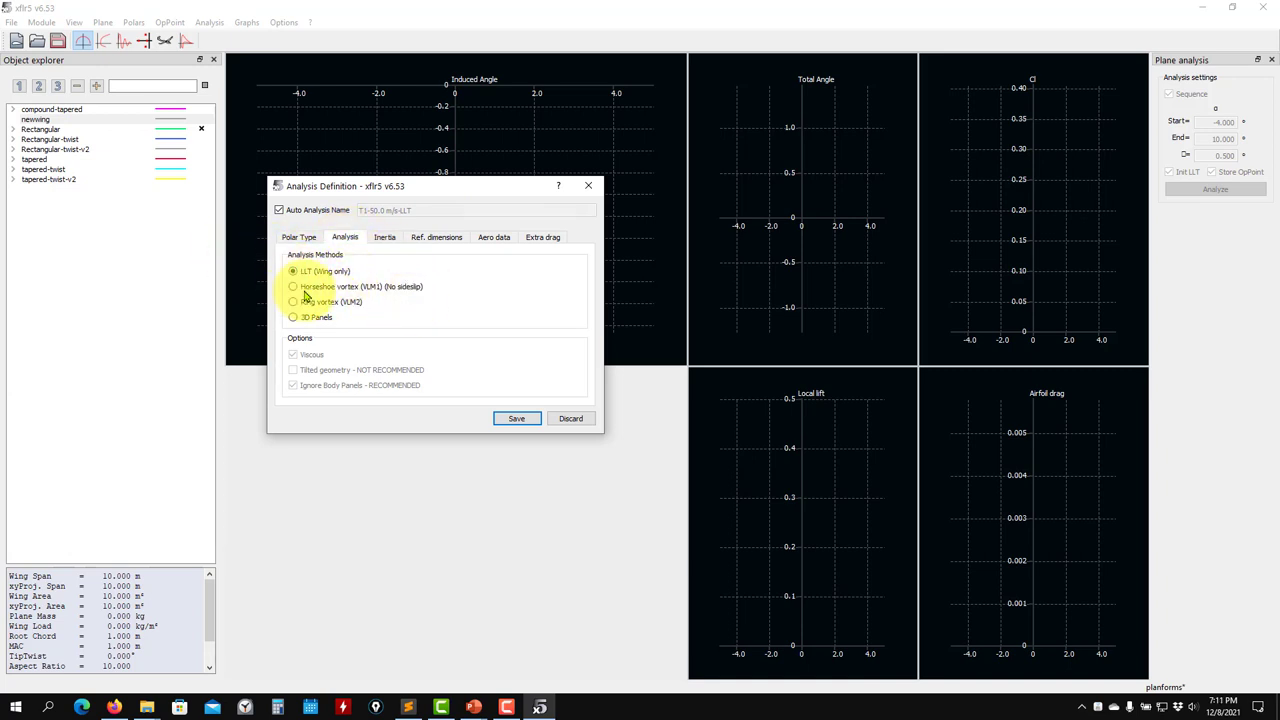
click(298, 238)
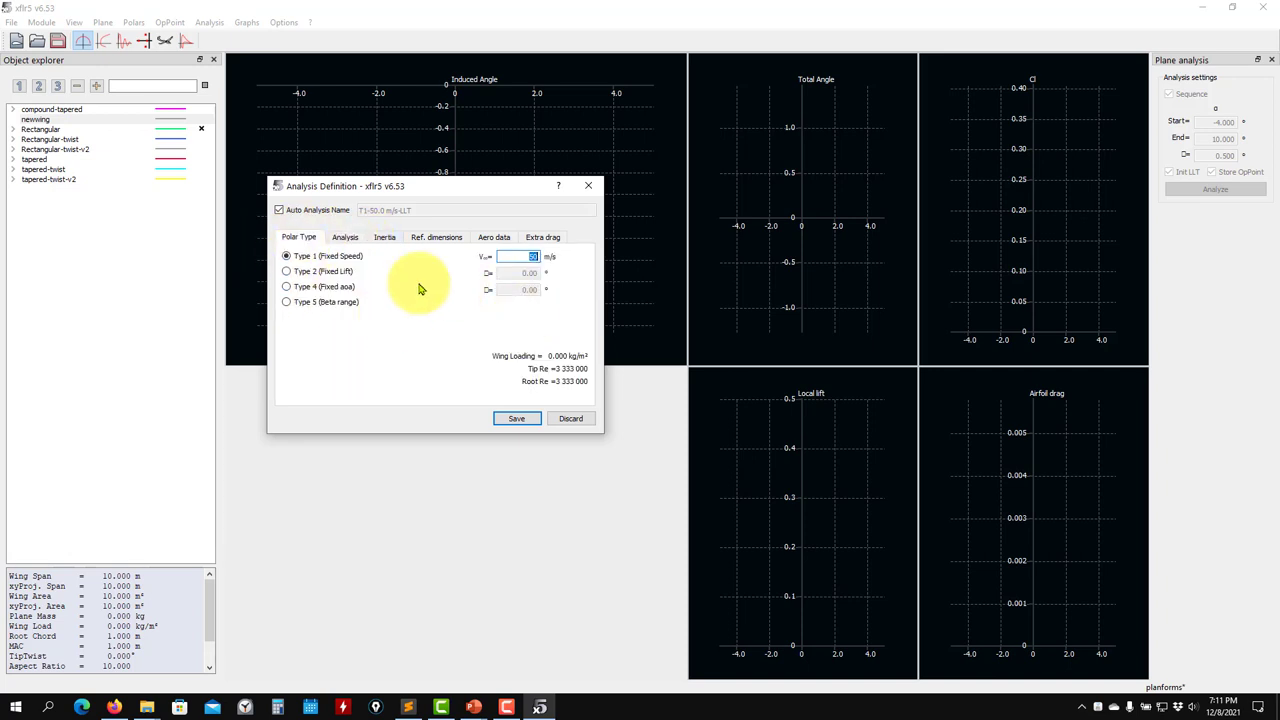
click(516, 419)
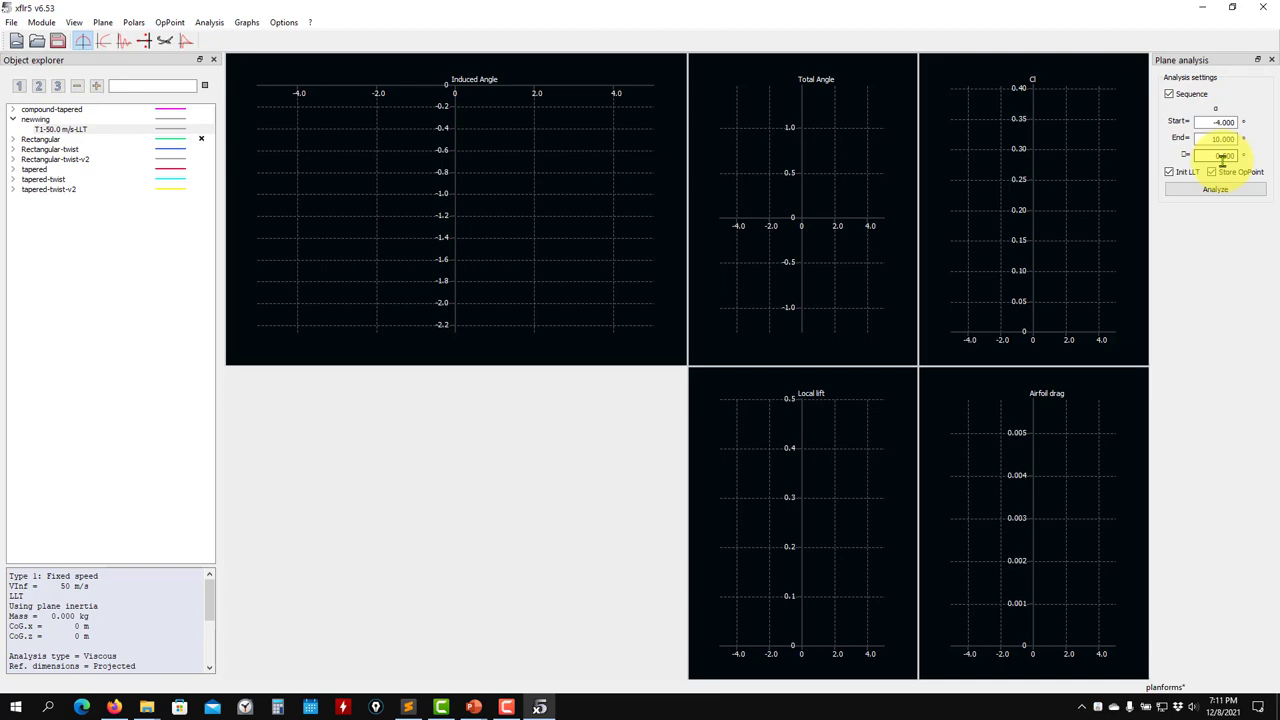
click(1214, 188)
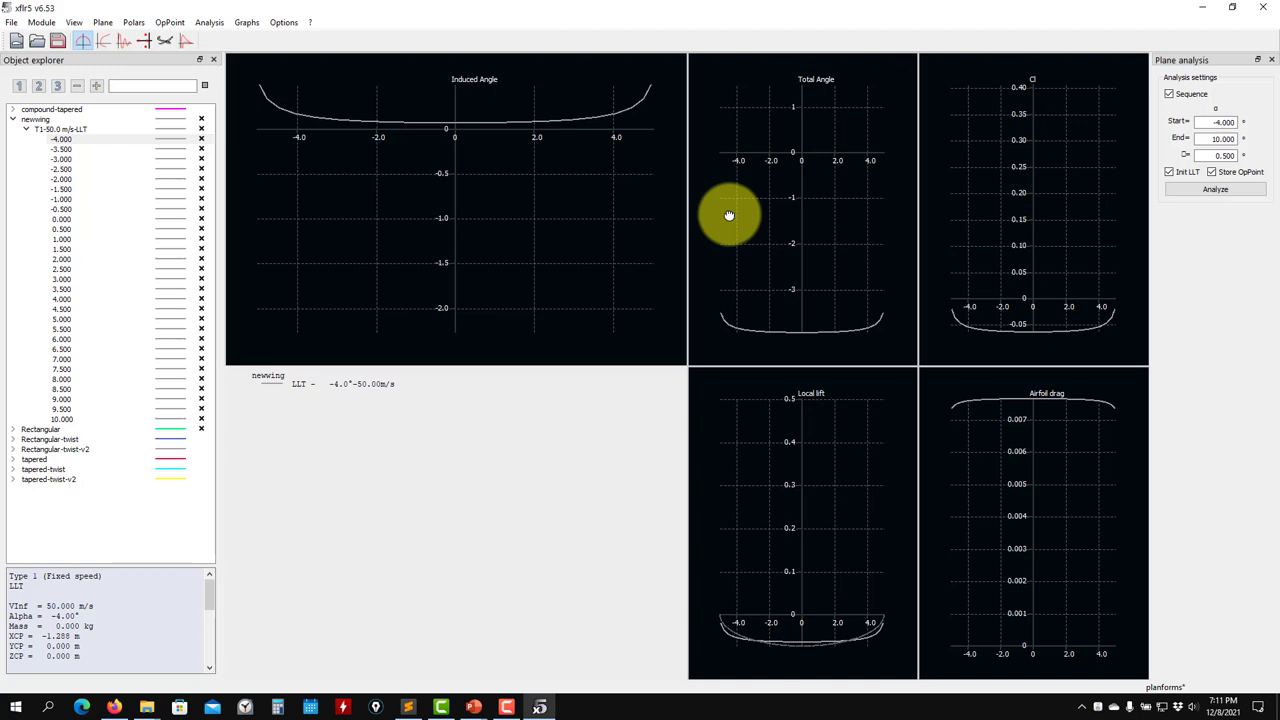
click(113, 42)
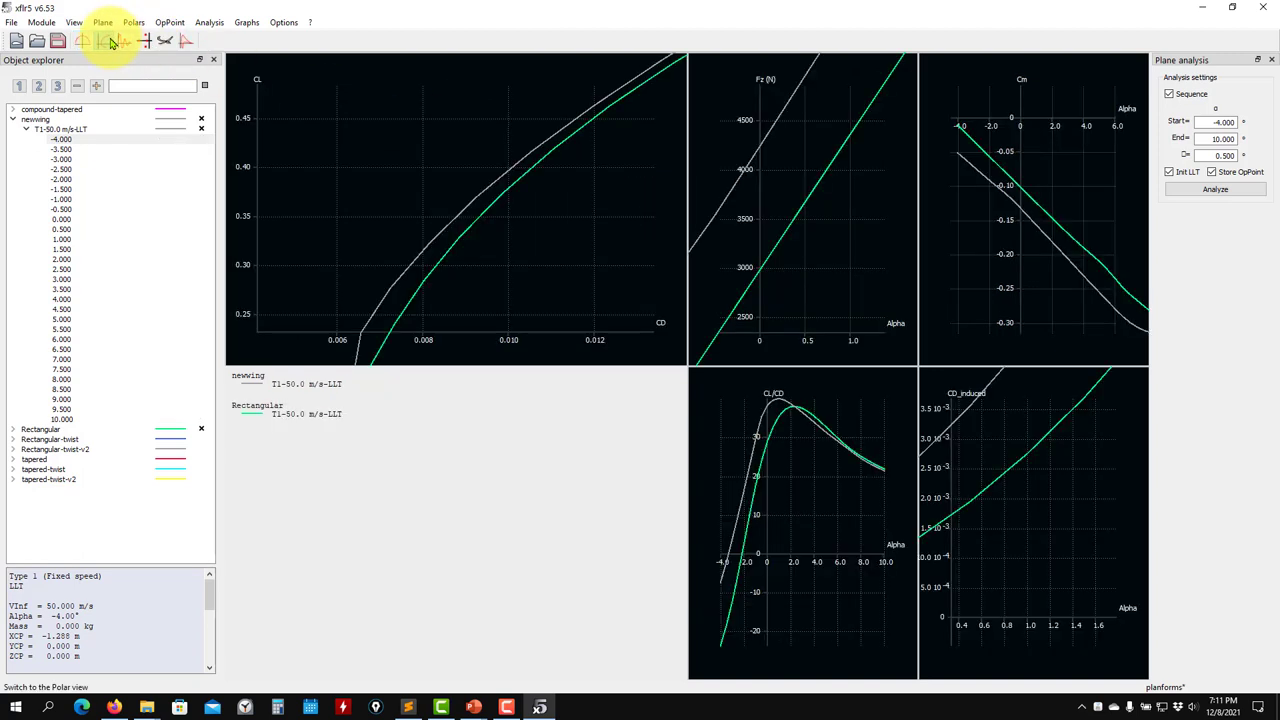
scroll(820, 295, down, 3)
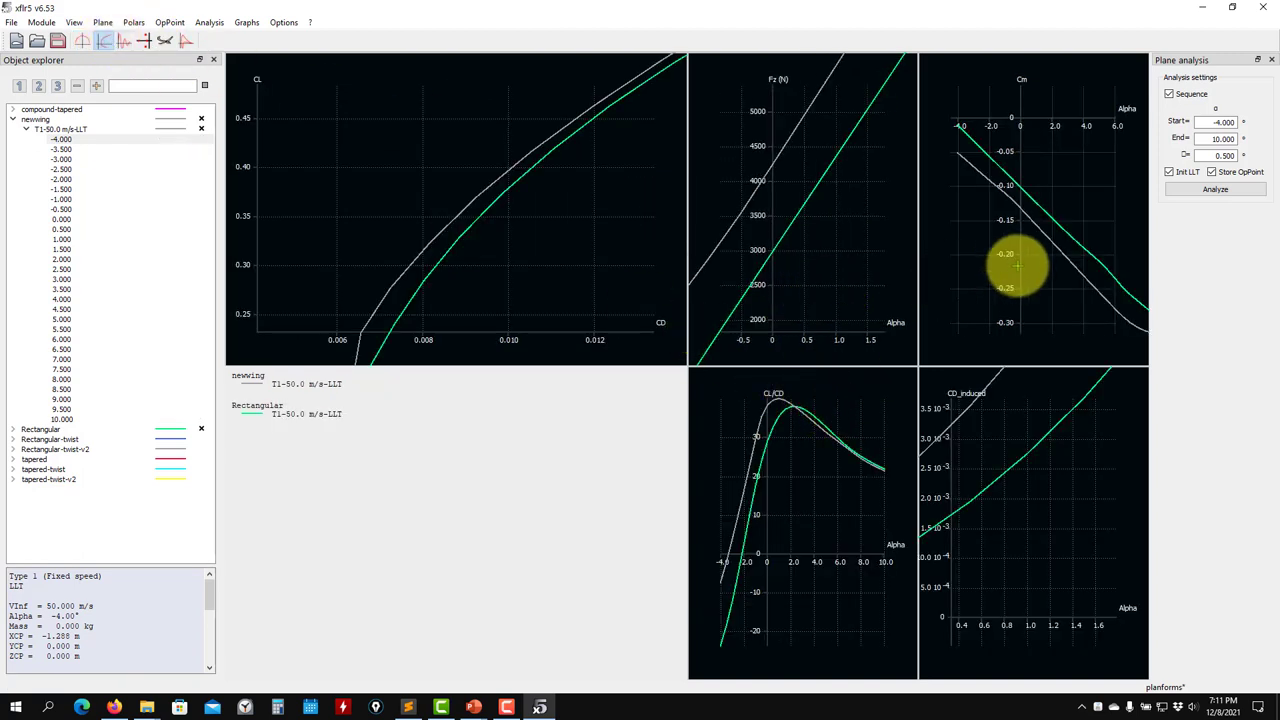
scroll(1017, 265, down, 4)
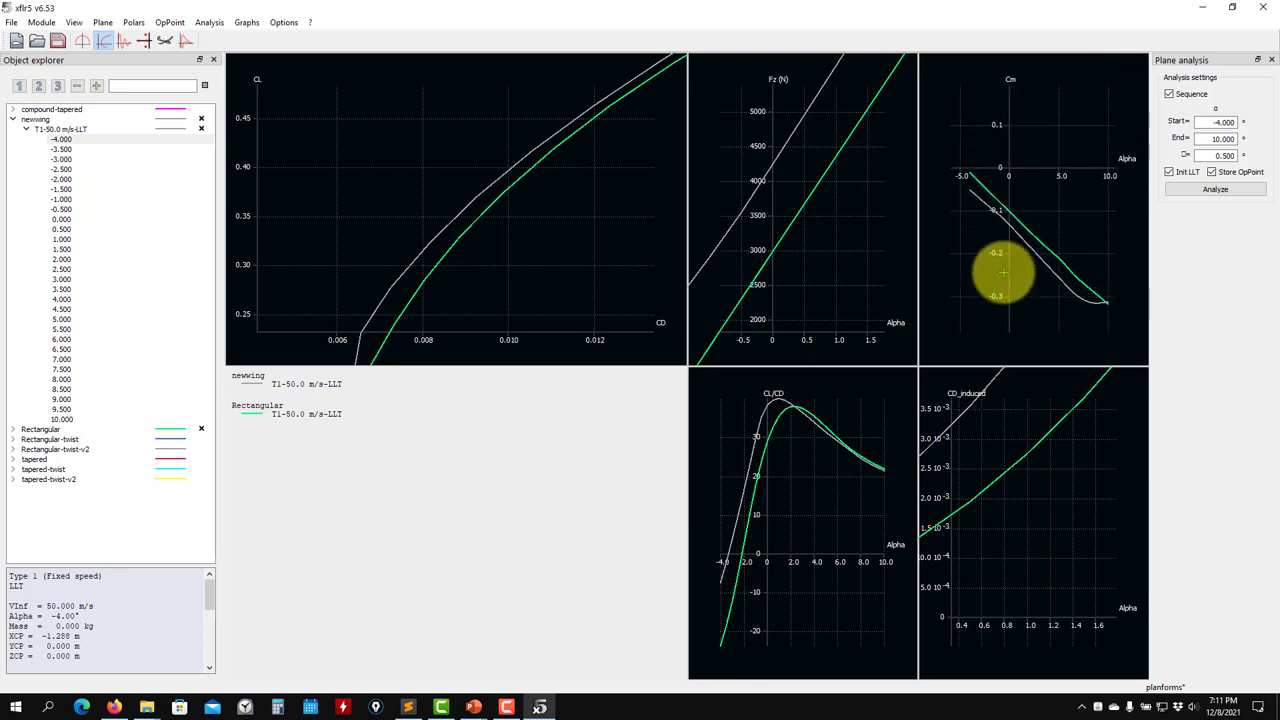
drag(1003, 272, 1023, 243)
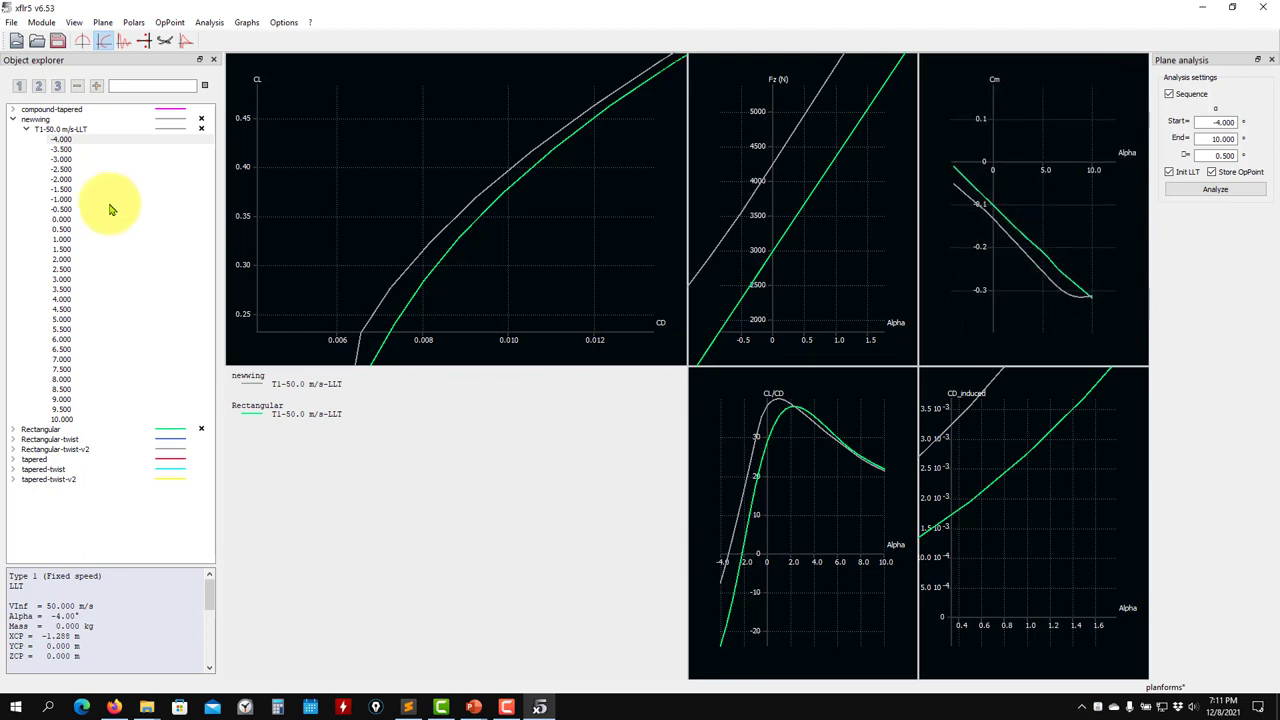
click(13, 119)
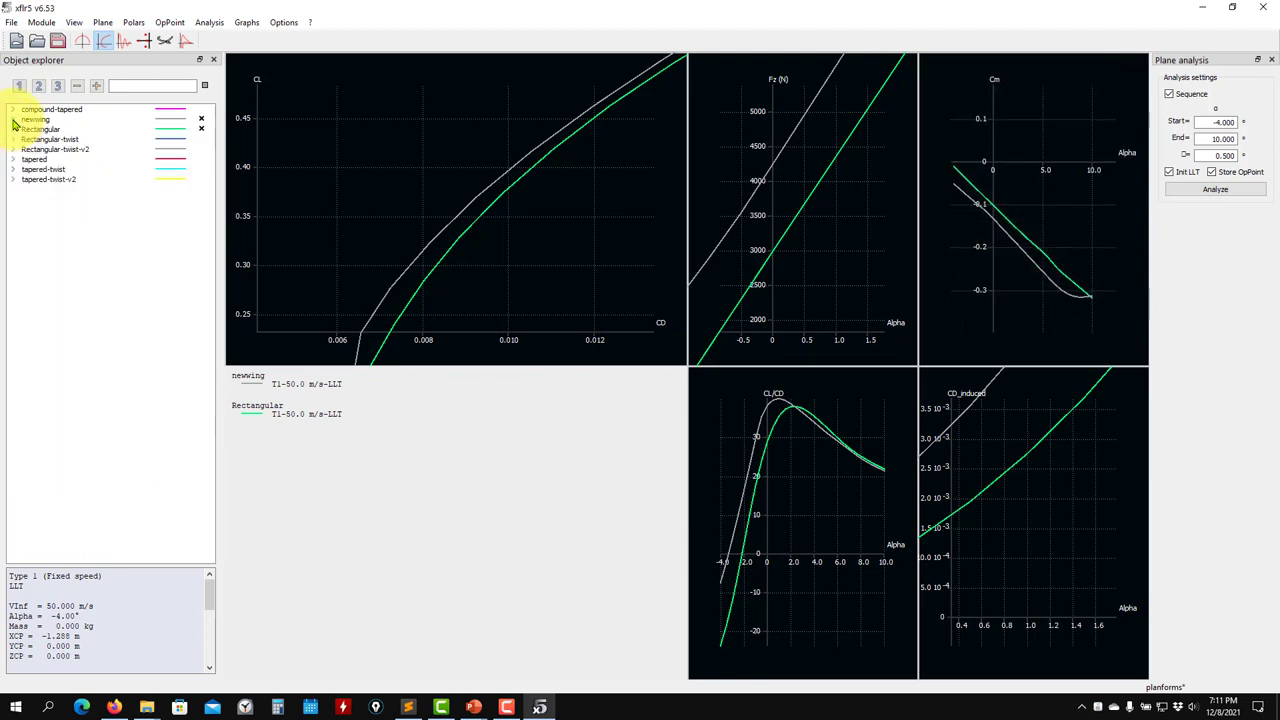
click(203, 130)
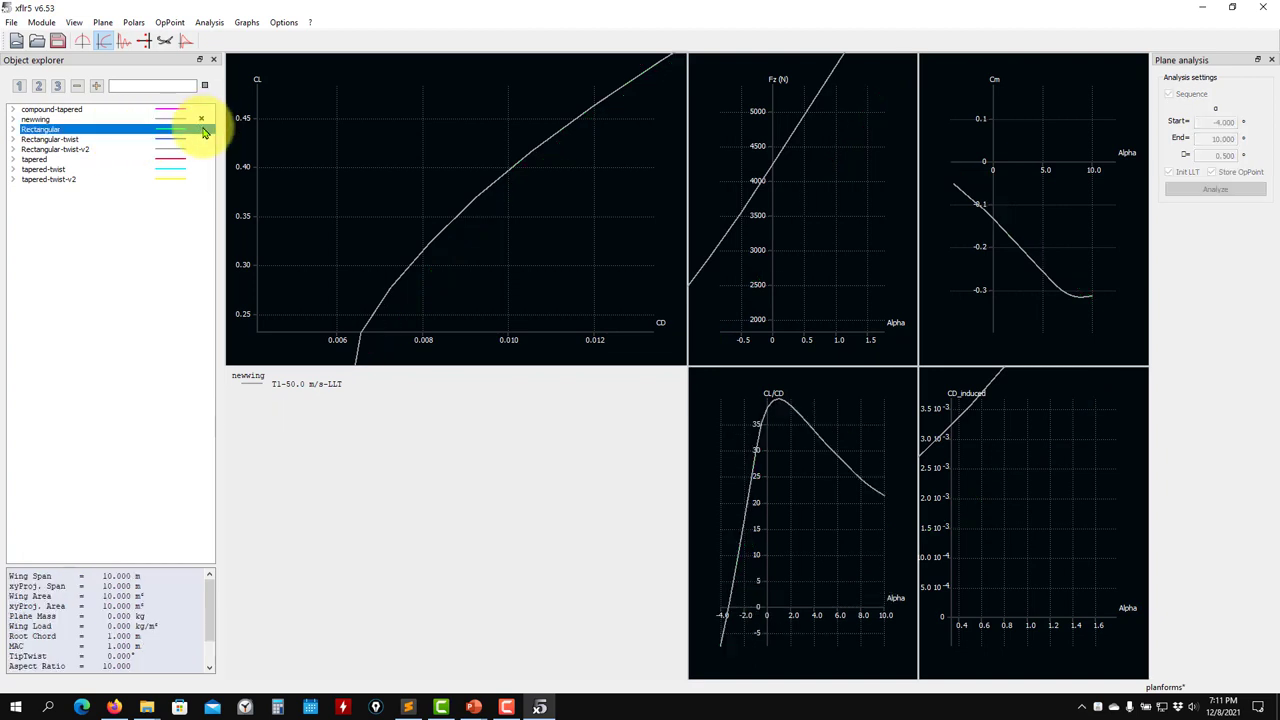
drag(1000, 240, 1017, 289)
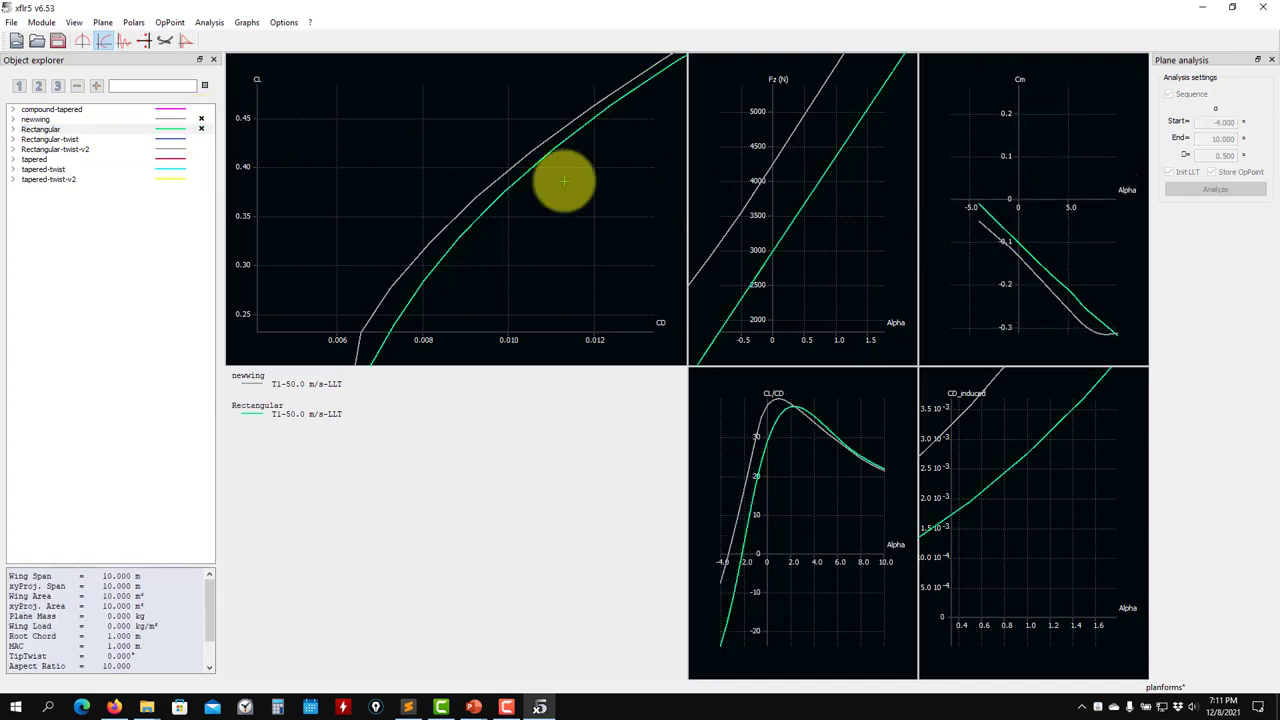
click(204, 120)
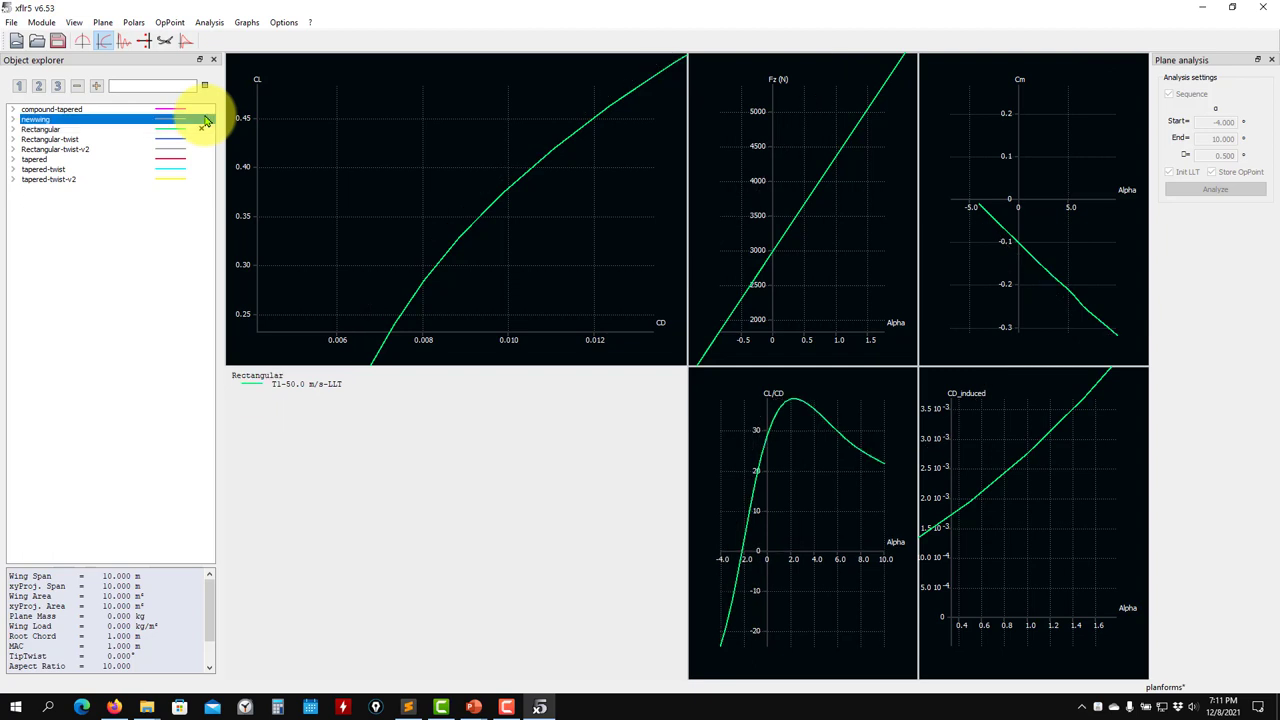
click(201, 120)
scroll(1037, 277, down, 3)
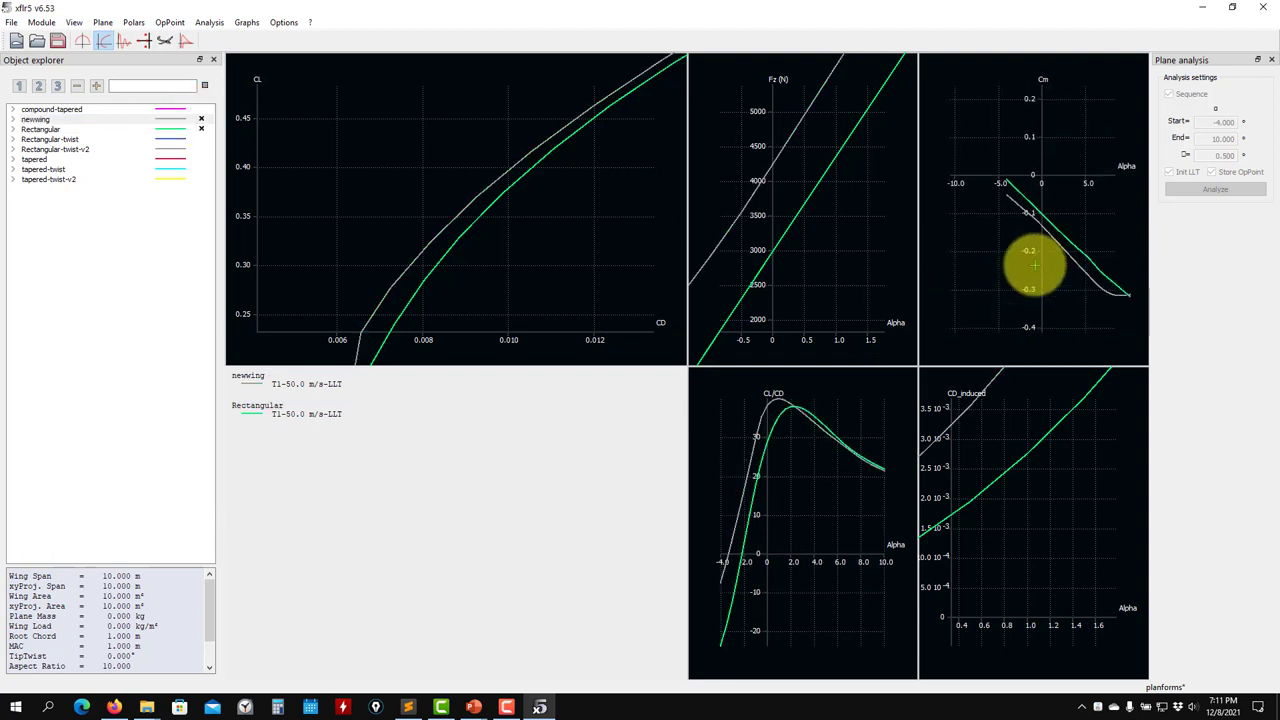
scroll(1032, 263, up, 2)
drag(1003, 470, 1022, 528)
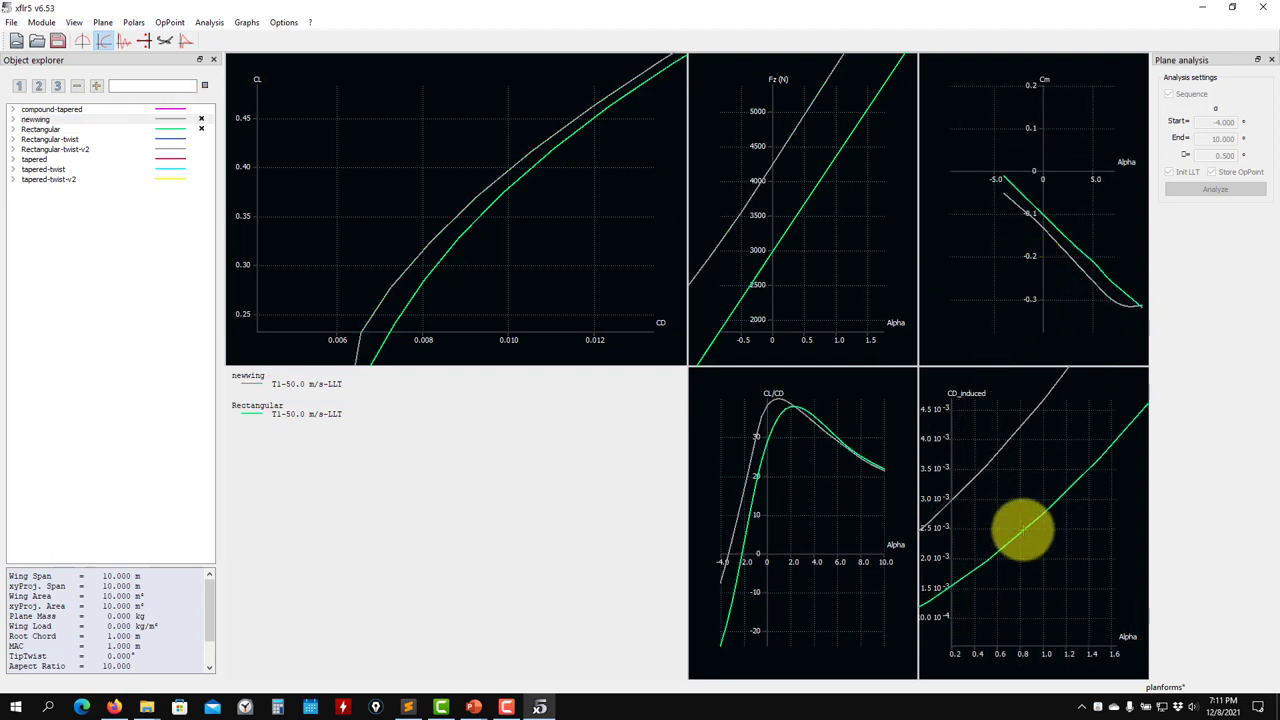
key(r)
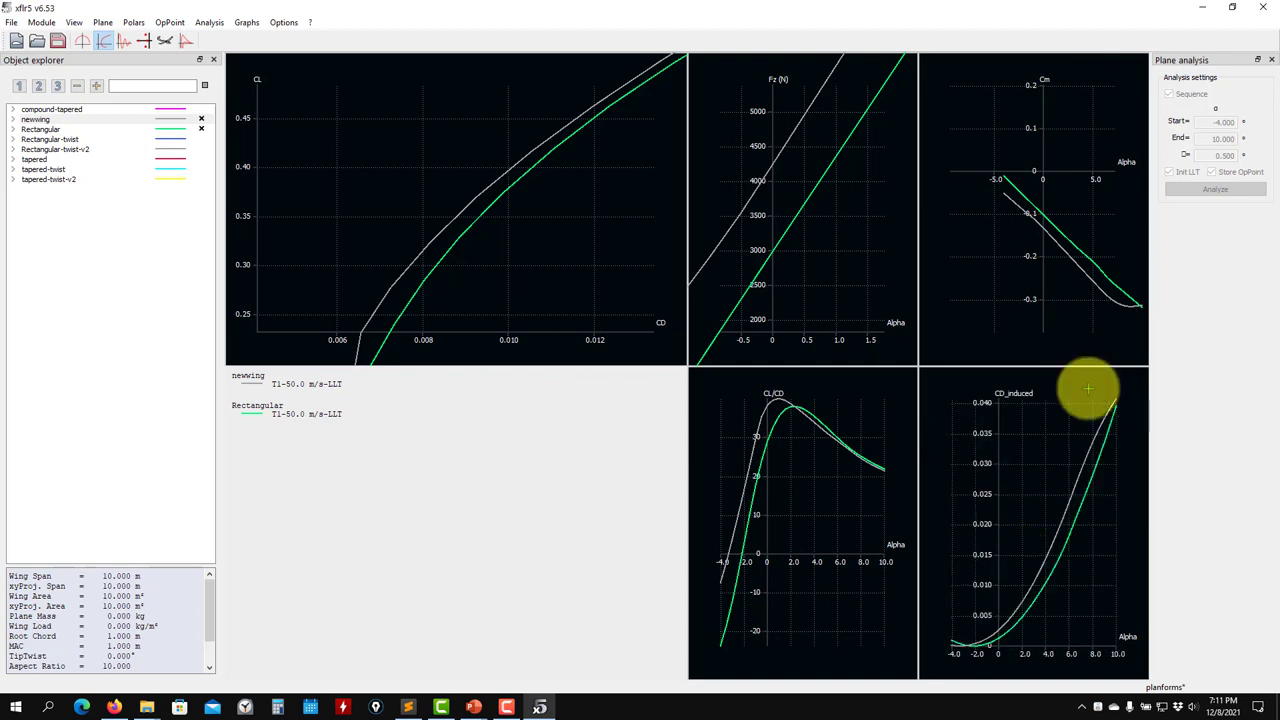
scroll(1000, 246, down, 2)
scroll(1007, 246, up, 2)
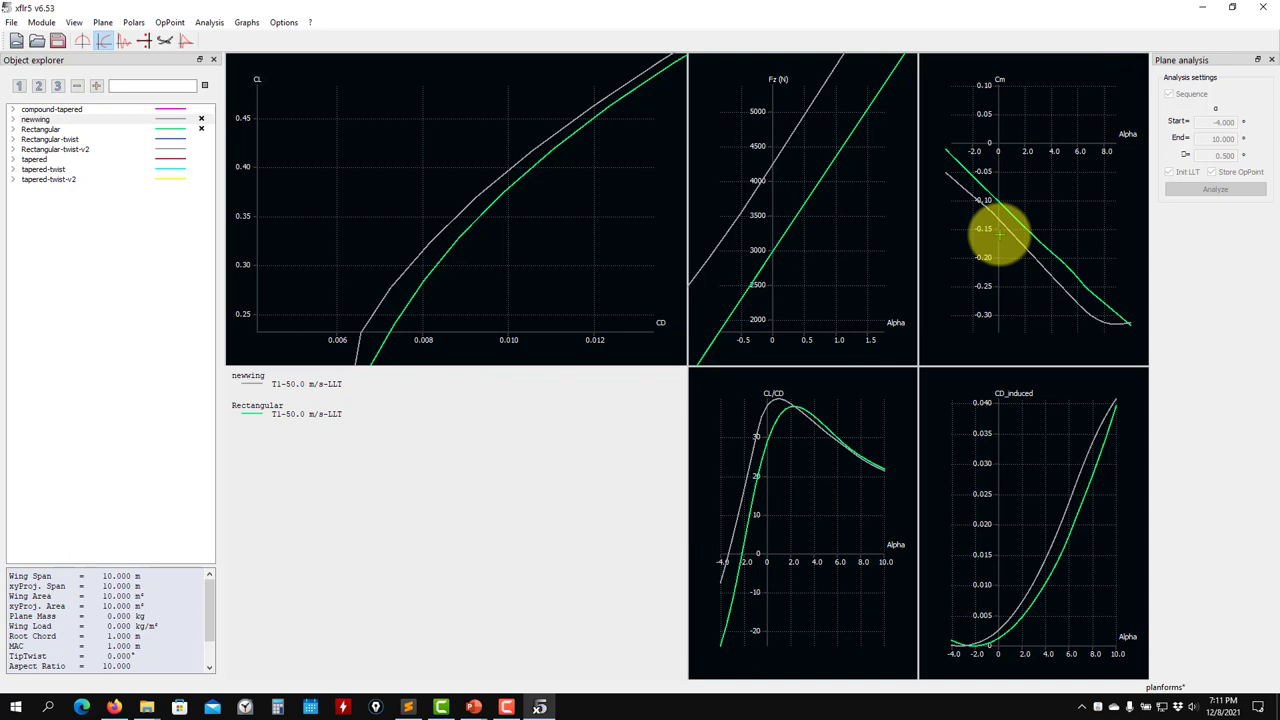
click(55, 24)
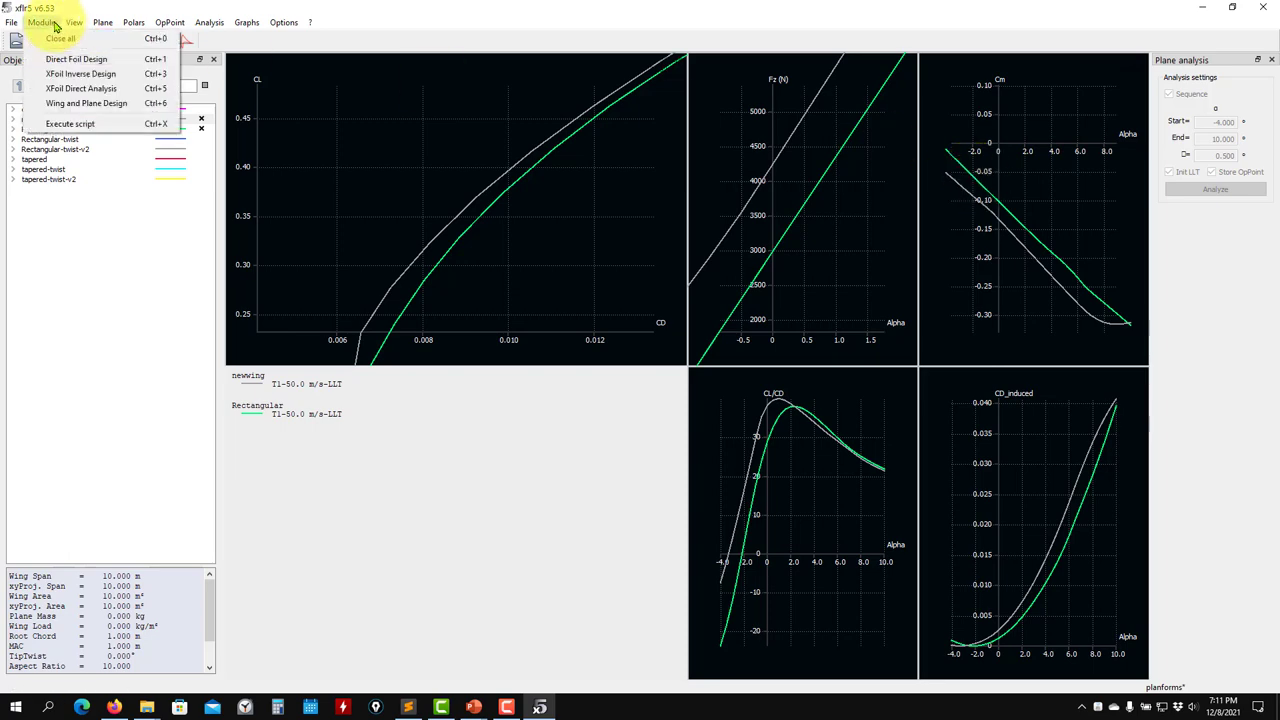
Switch to XFoil Direct Analysis and adjust the foil Cm versus Alpha graph
click(82, 88)
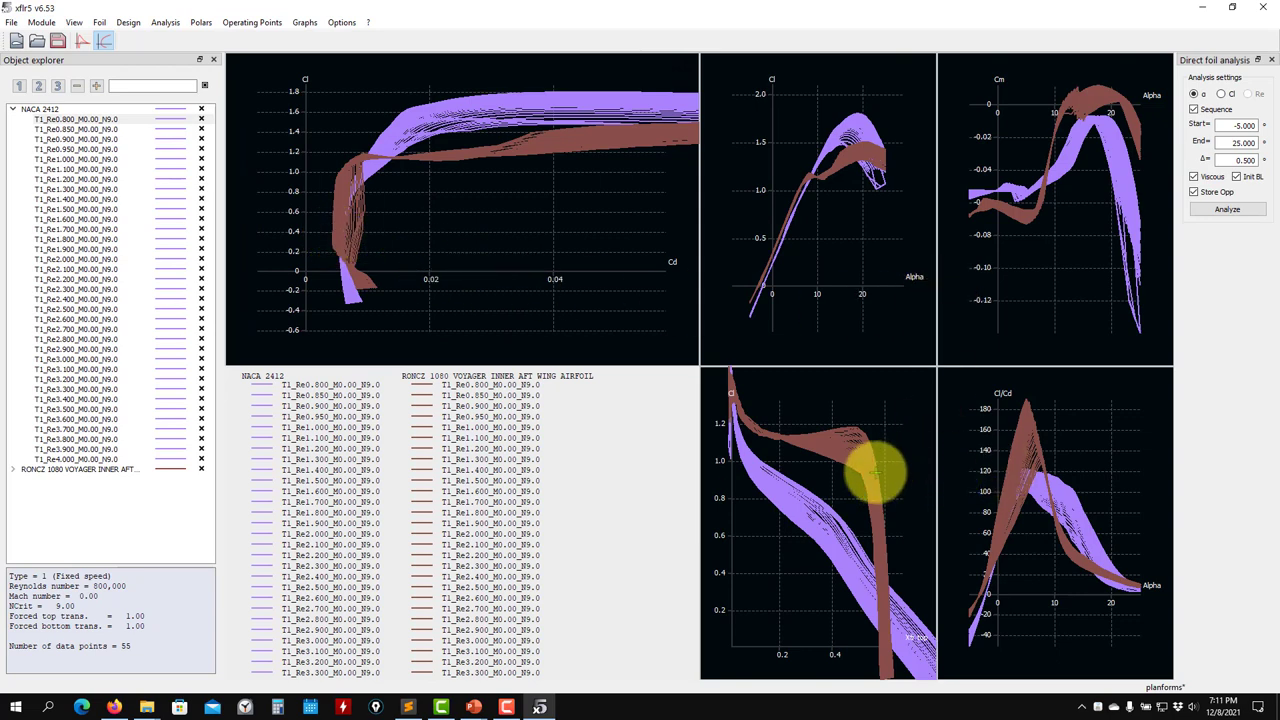
drag(1006, 283, 1034, 289)
scroll(1006, 302, up, 4)
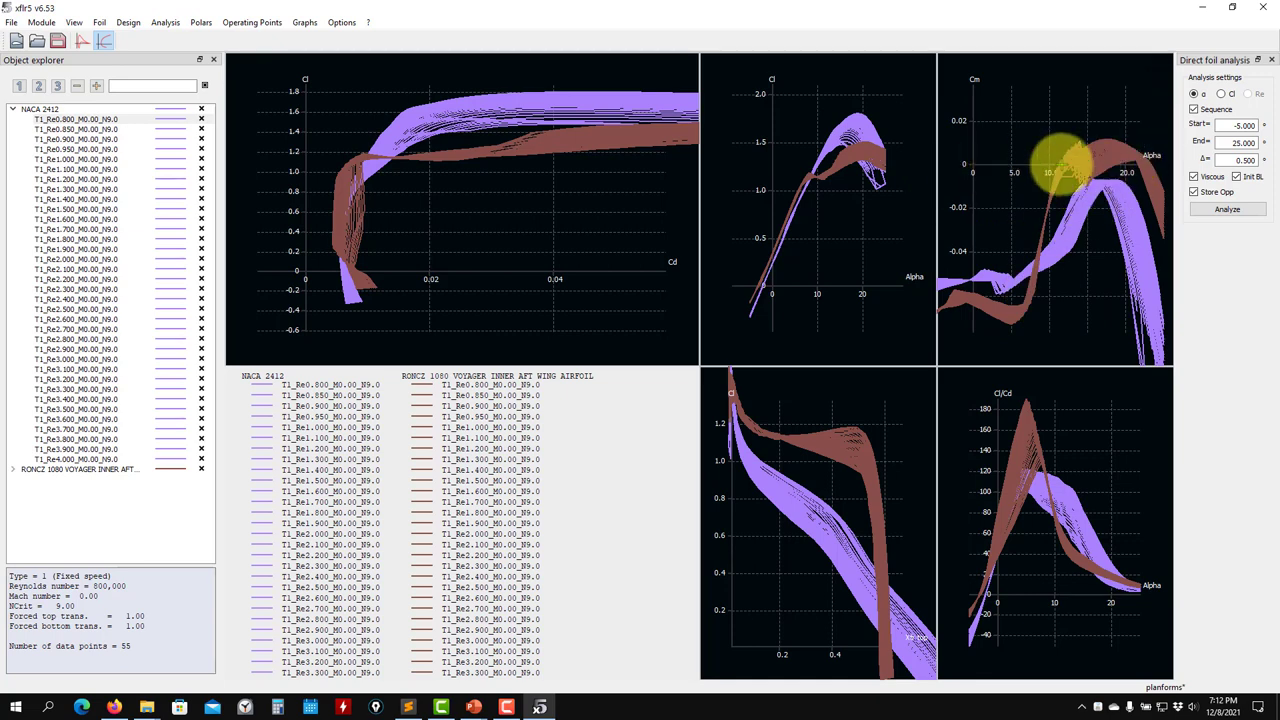
scroll(1056, 176, down, 4)
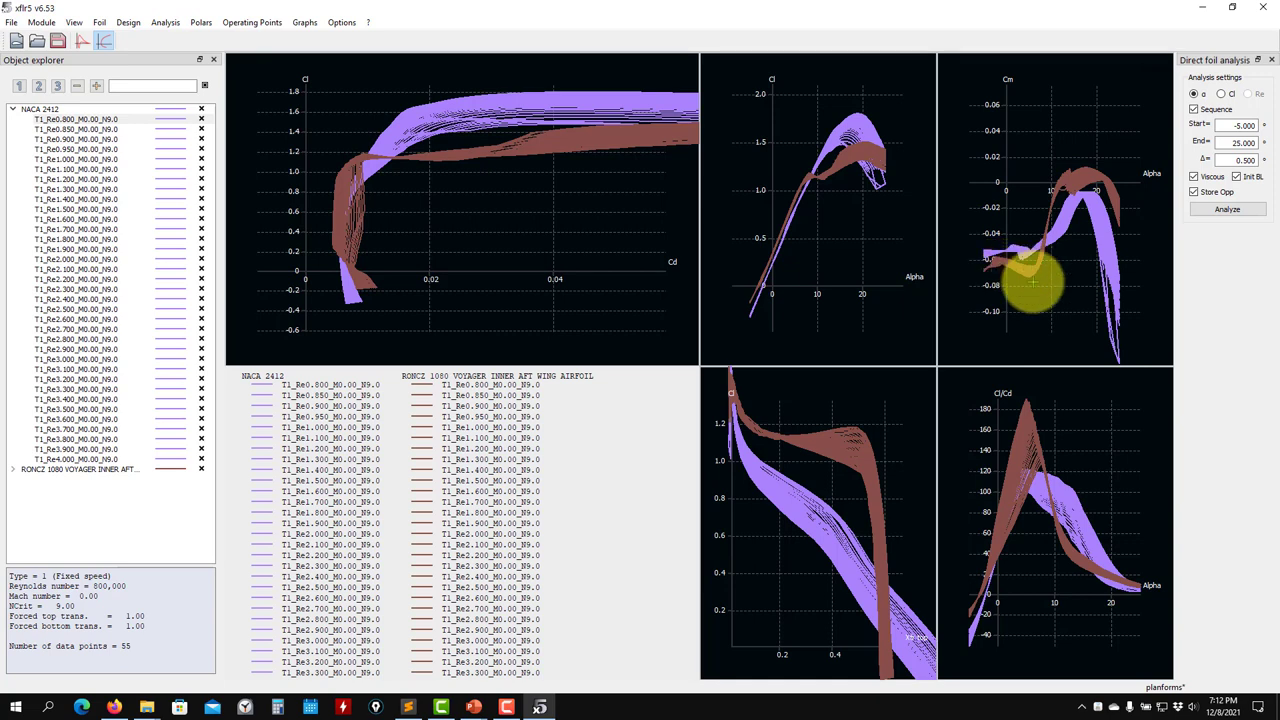
scroll(1033, 283, up, 6)
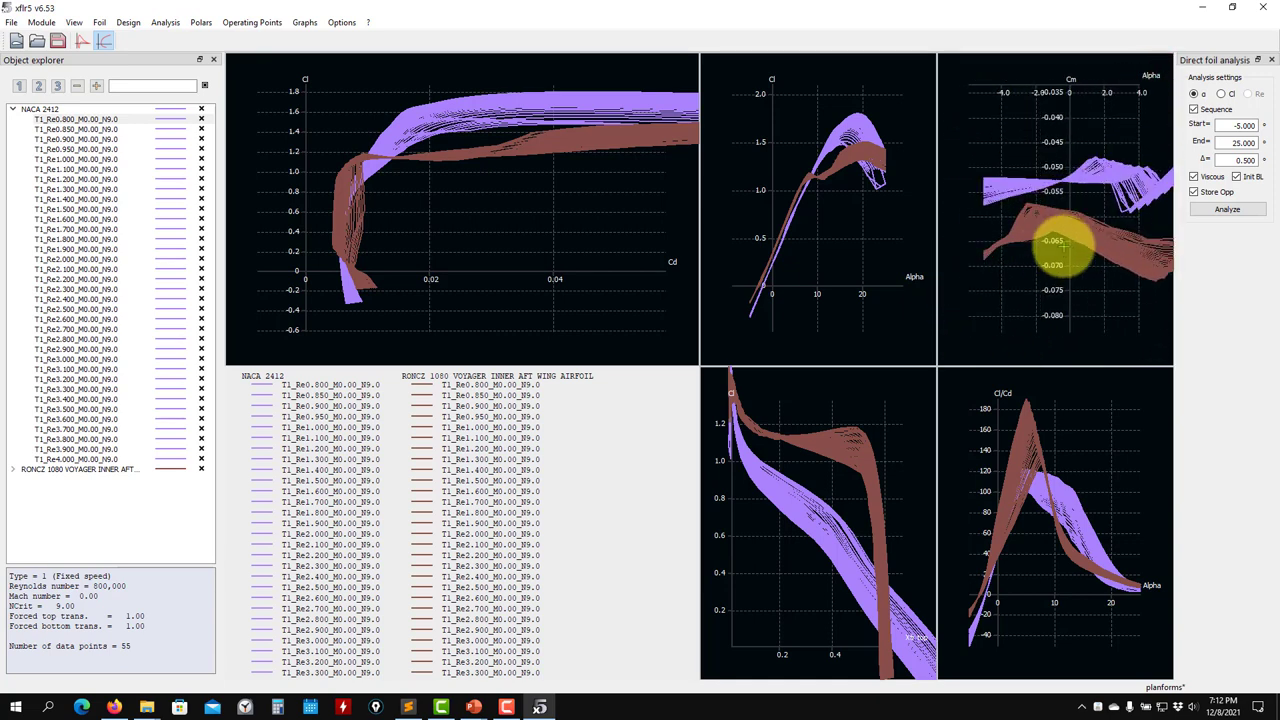
drag(1069, 251, 1029, 252)
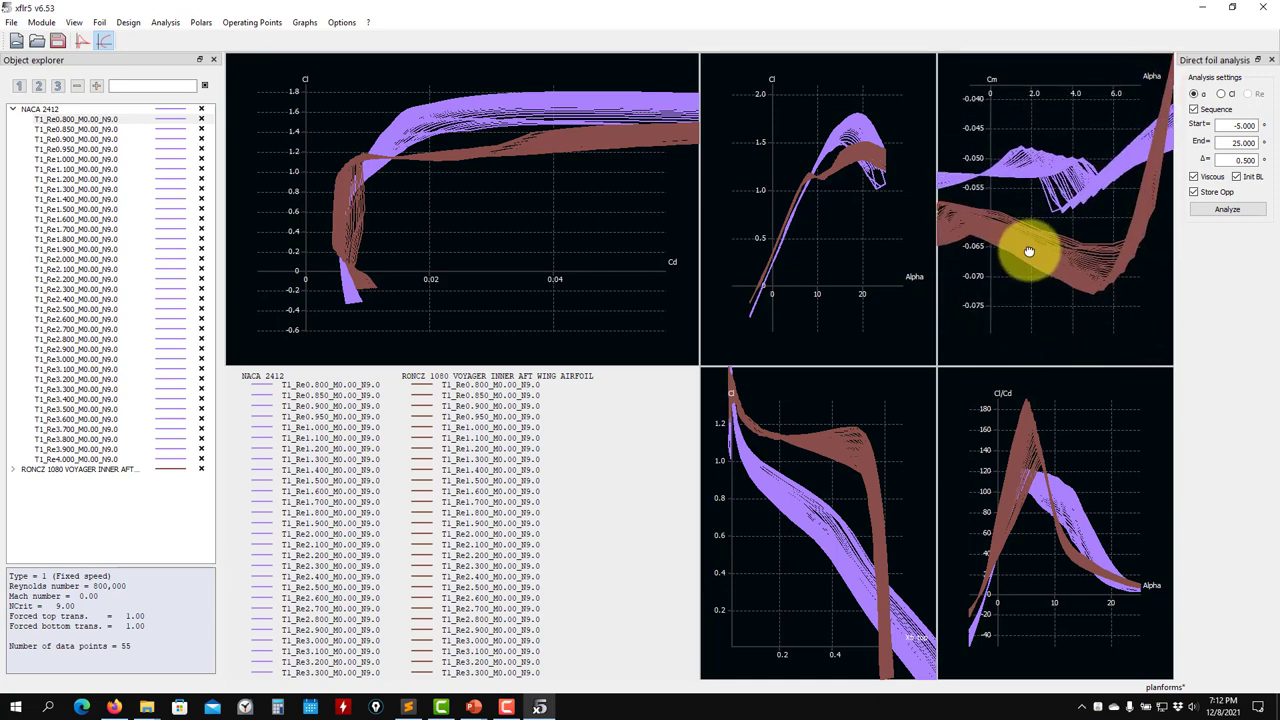
Expand the RONCZ 1080 foil's polars and shift the Cm graph toward higher angles
double_click(17, 468)
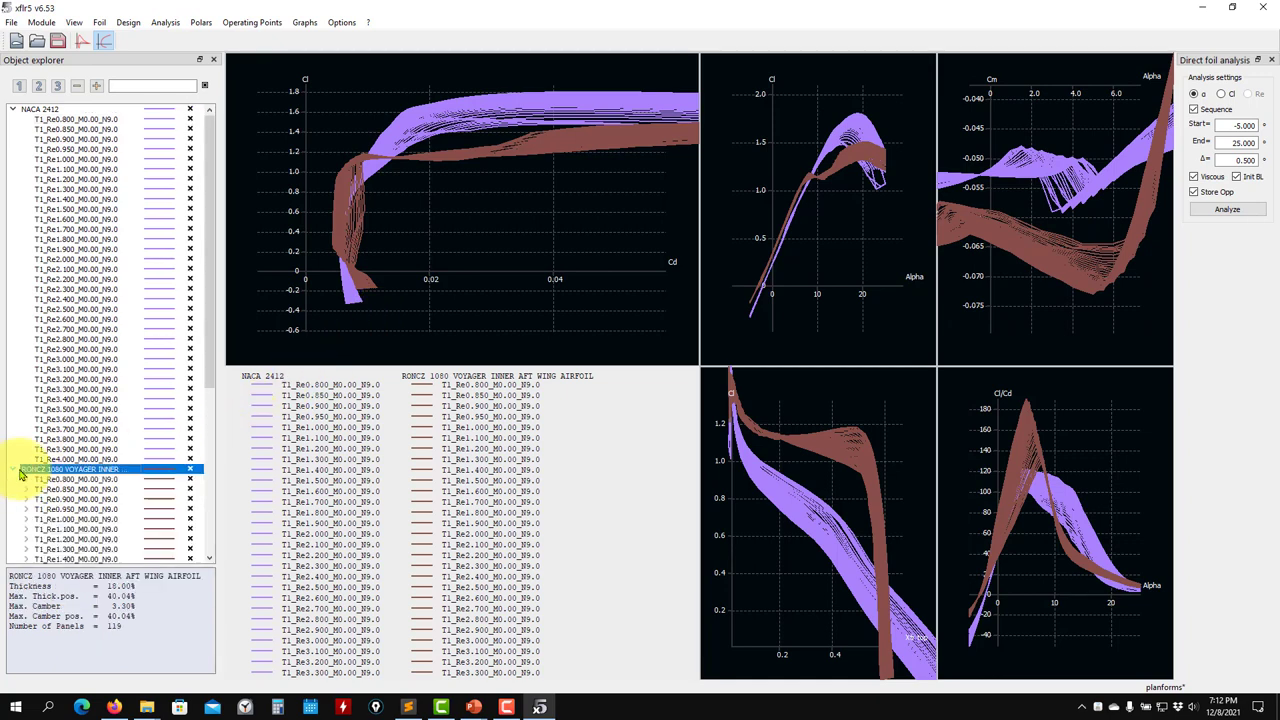
scroll(105, 475, down, 9)
scroll(112, 478, up, 4)
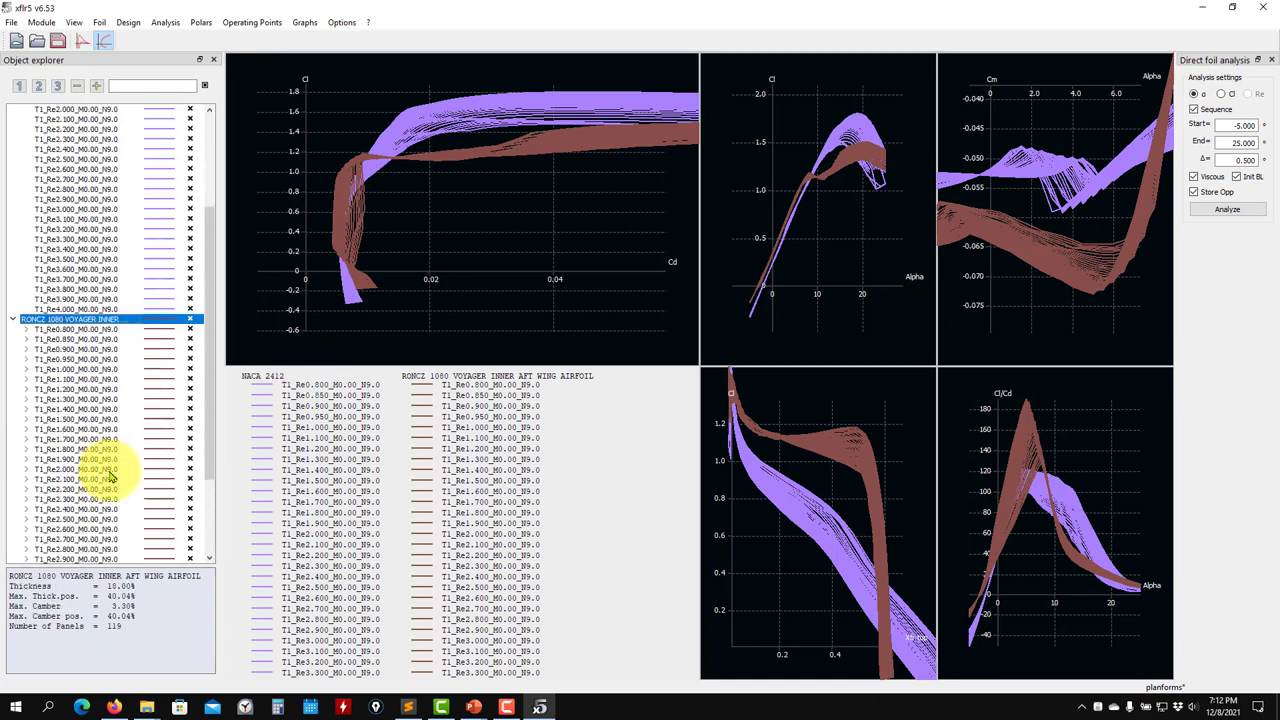
scroll(112, 478, up, 5)
scroll(480, 200, up, 1)
scroll(1029, 251, up, 7)
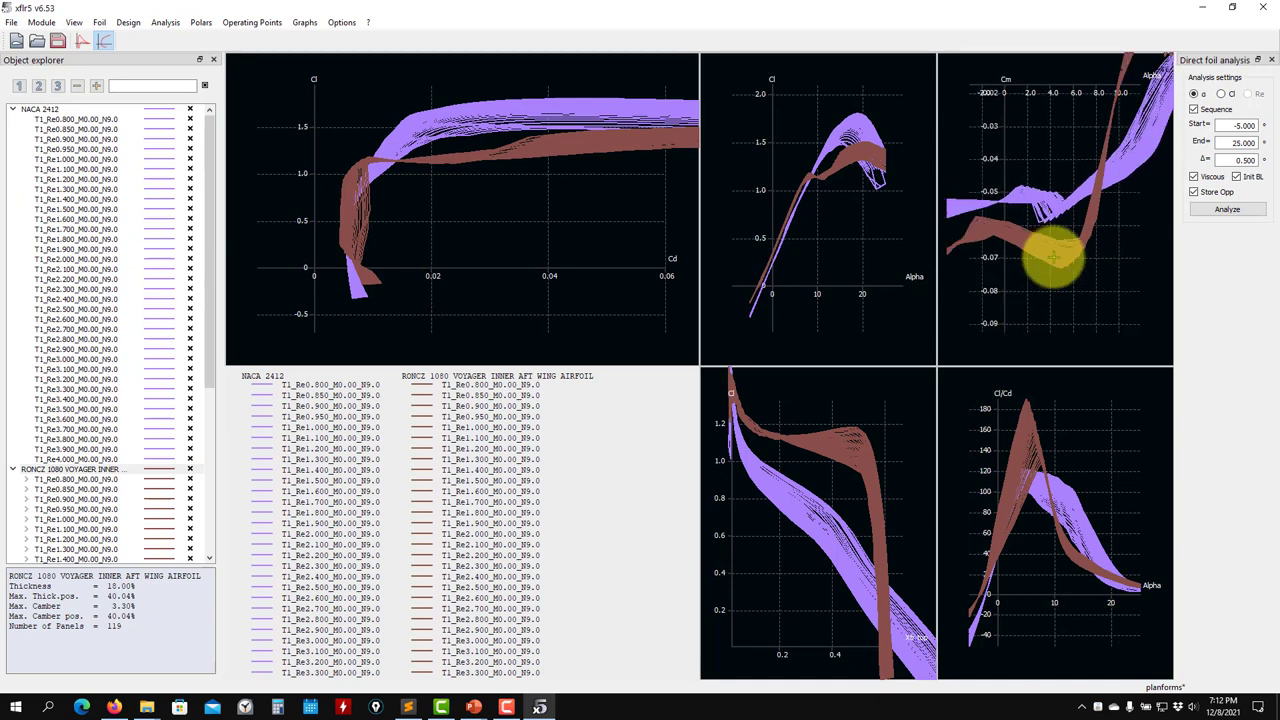
scroll(1053, 257, up, 1)
scroll(1010, 241, up, 1)
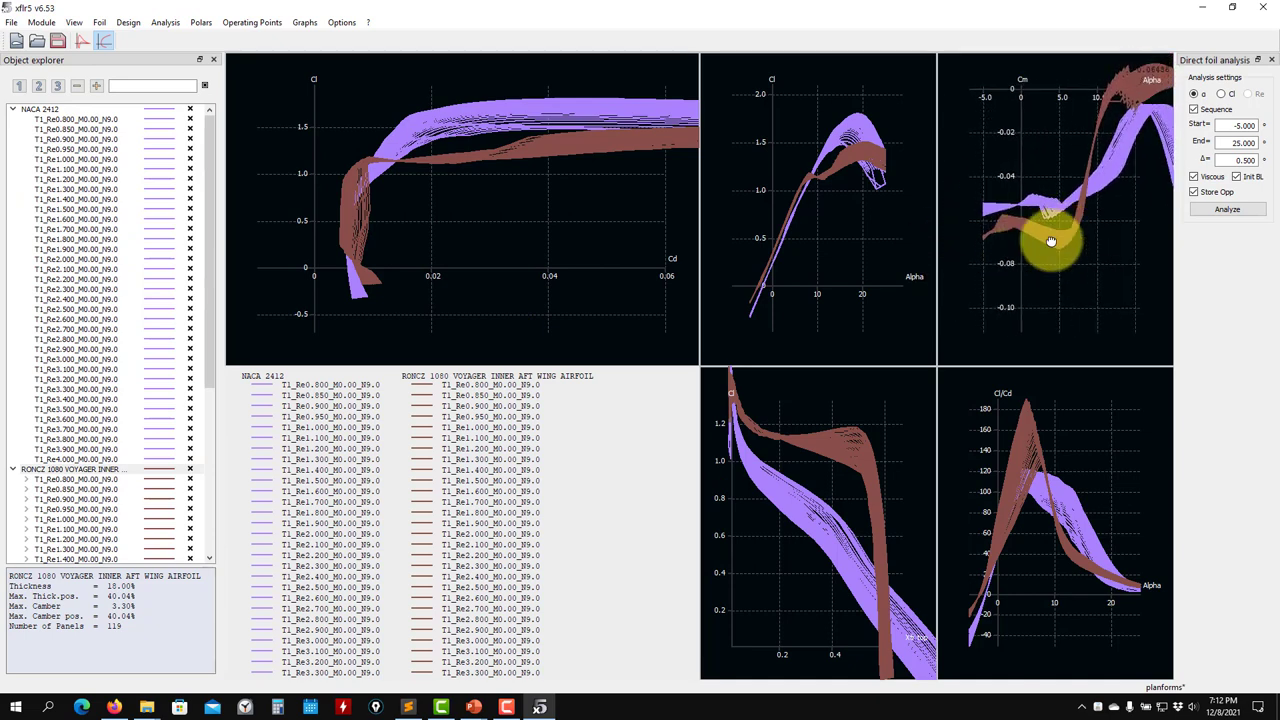
drag(1051, 241, 1021, 276)
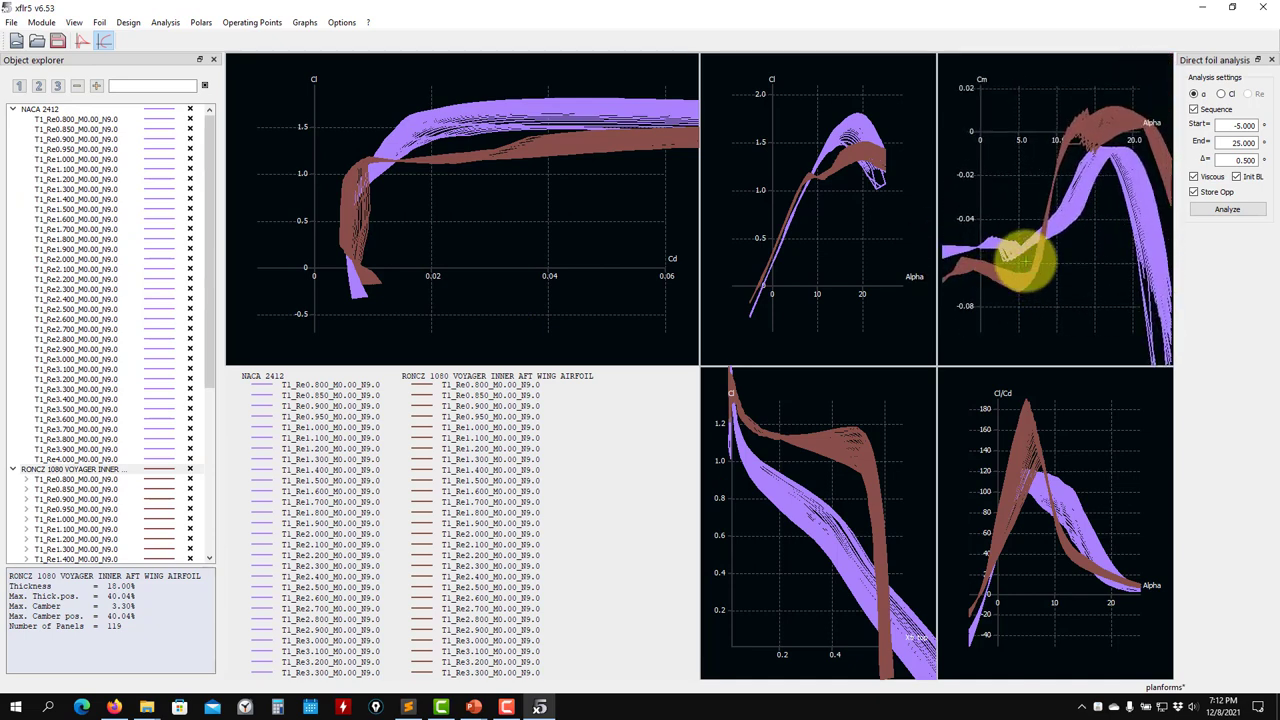
Collapse the NACA 2412 polar list and return to Wing and Plane Design
click(11, 110)
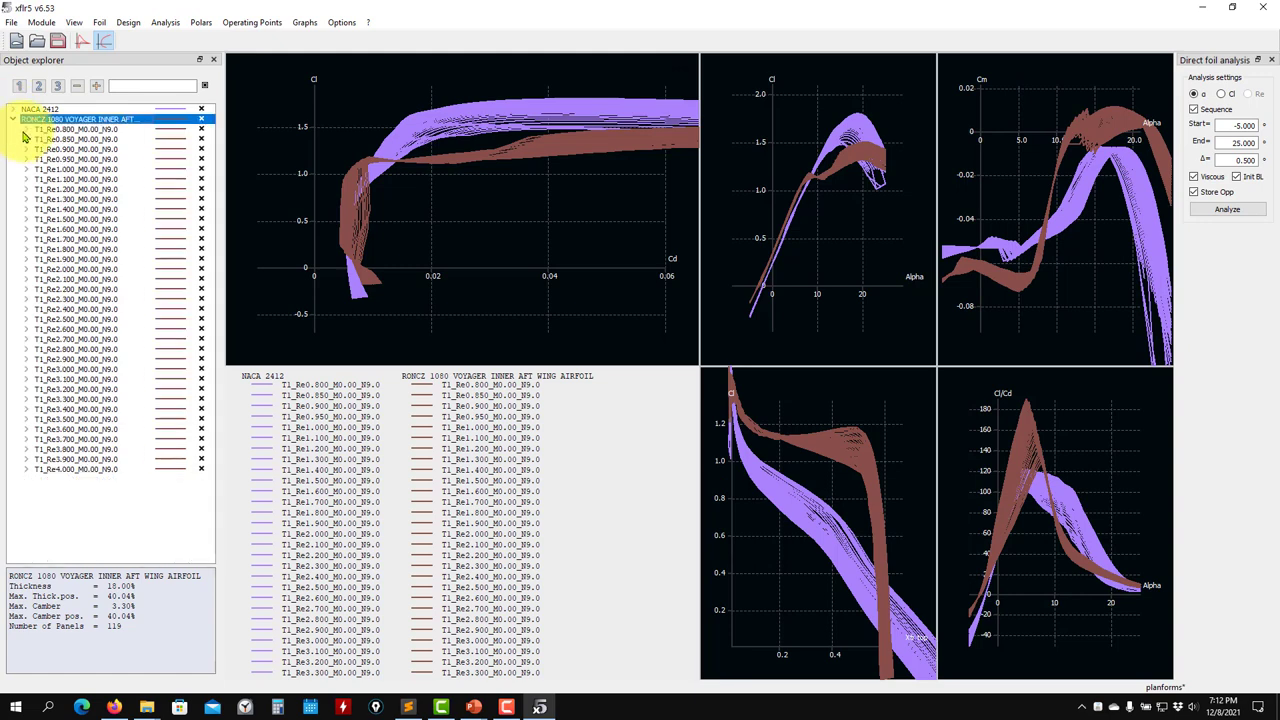
click(43, 22)
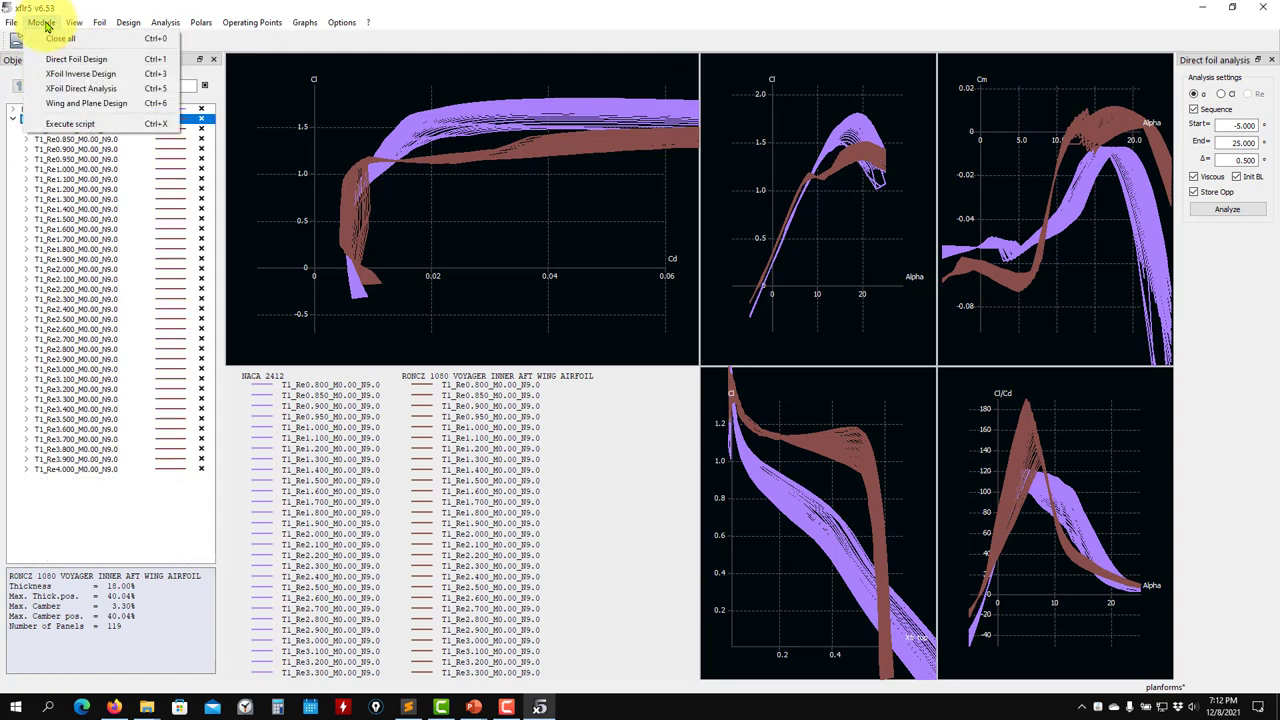
click(58, 88)
Save a copy of the tapered wing under the name taperednn
scroll(1051, 274, up, 3)
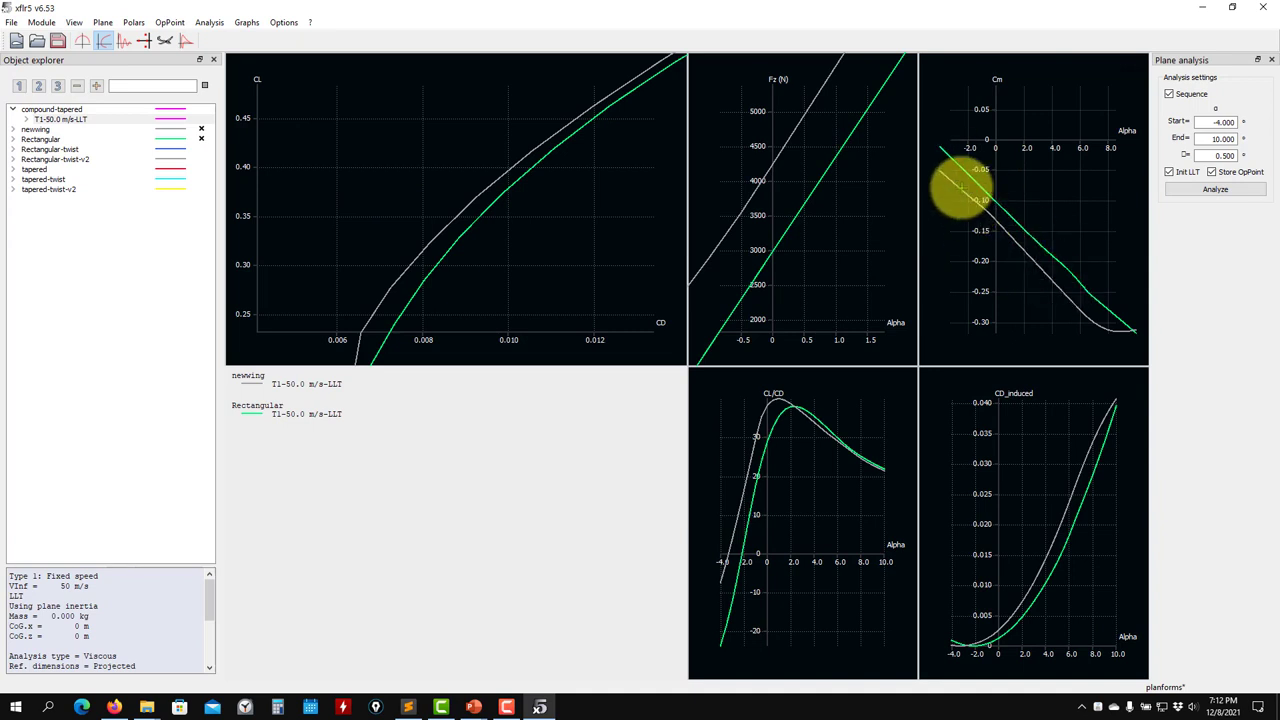
scroll(1012, 233, up, 1)
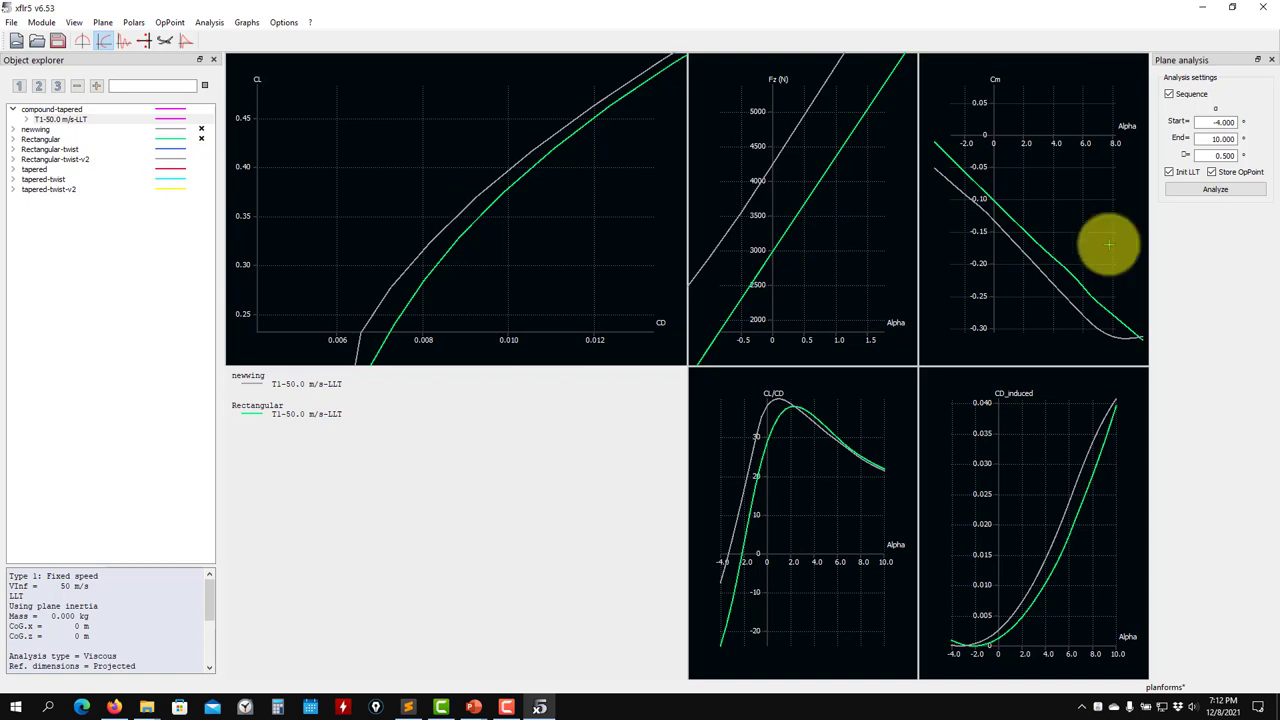
scroll(1050, 230, down, 2)
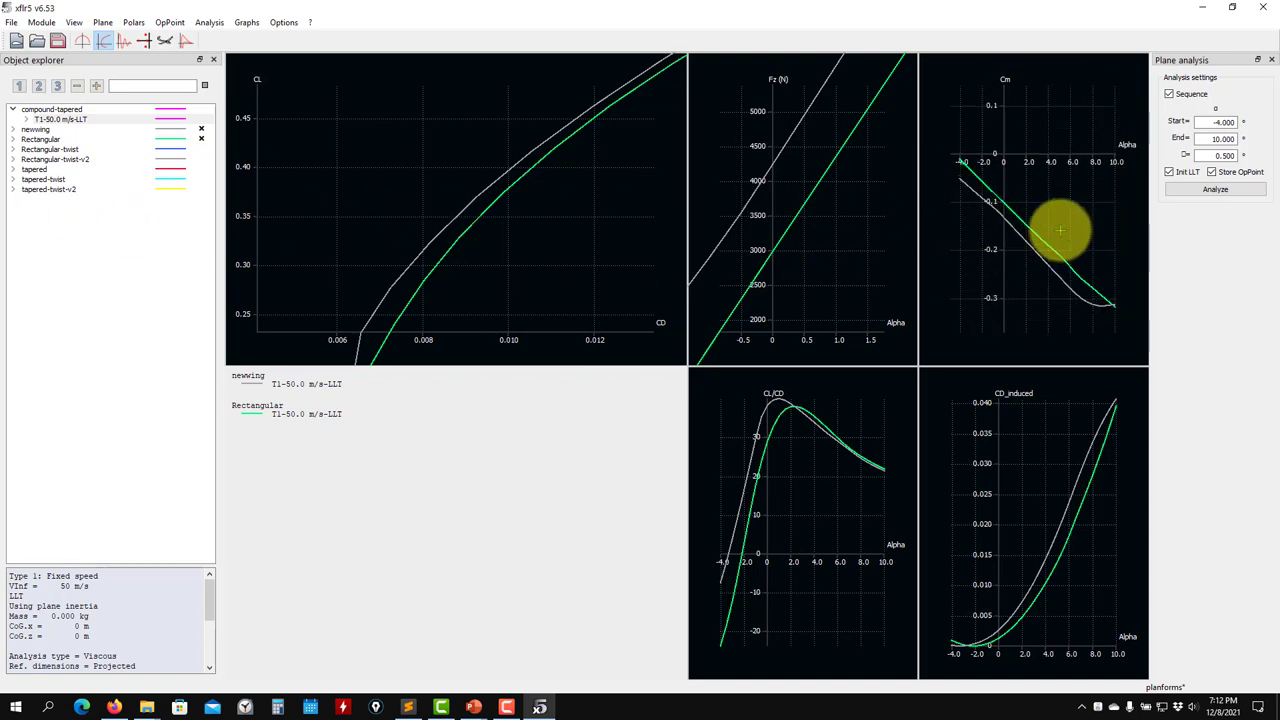
click(40, 170)
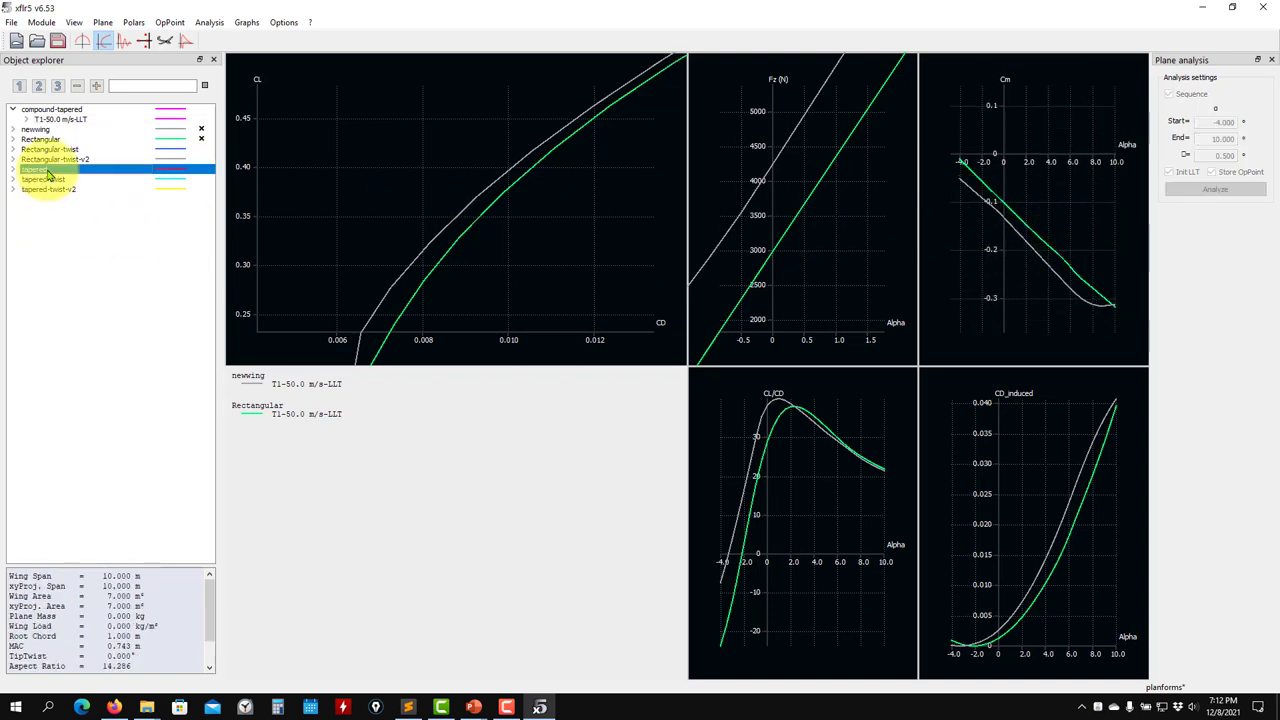
right_click(48, 175)
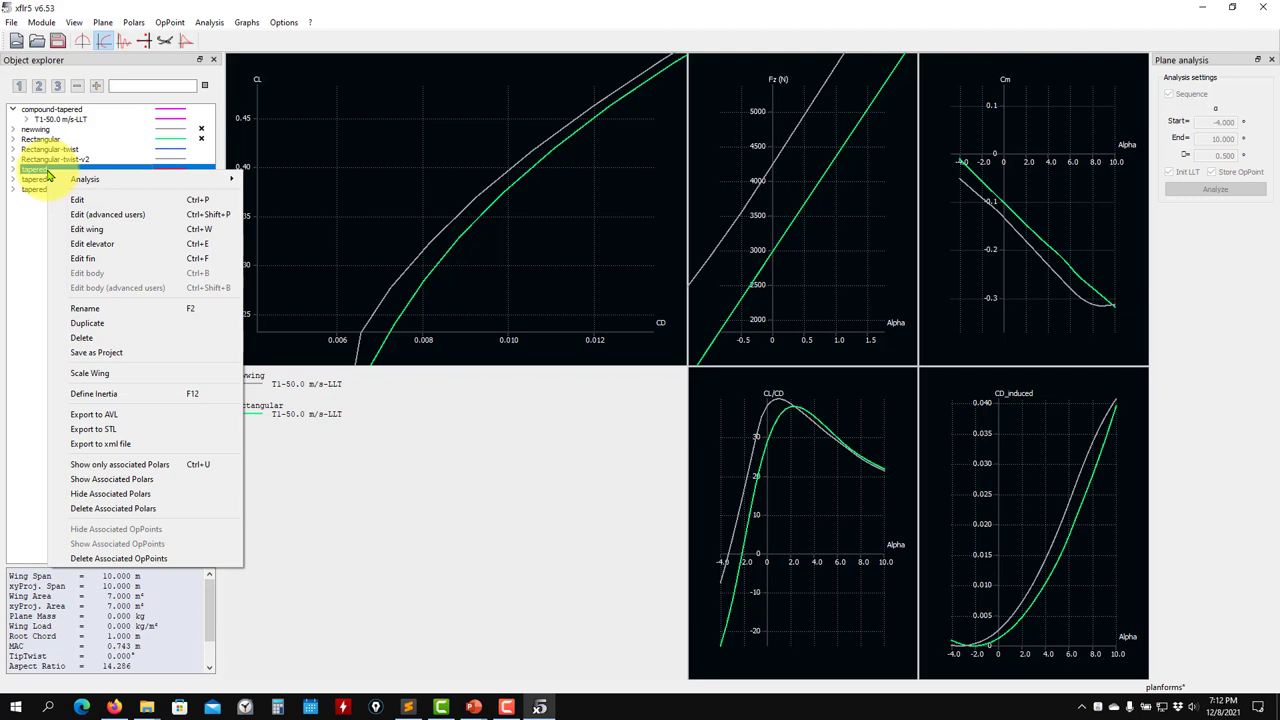
click(95, 308)
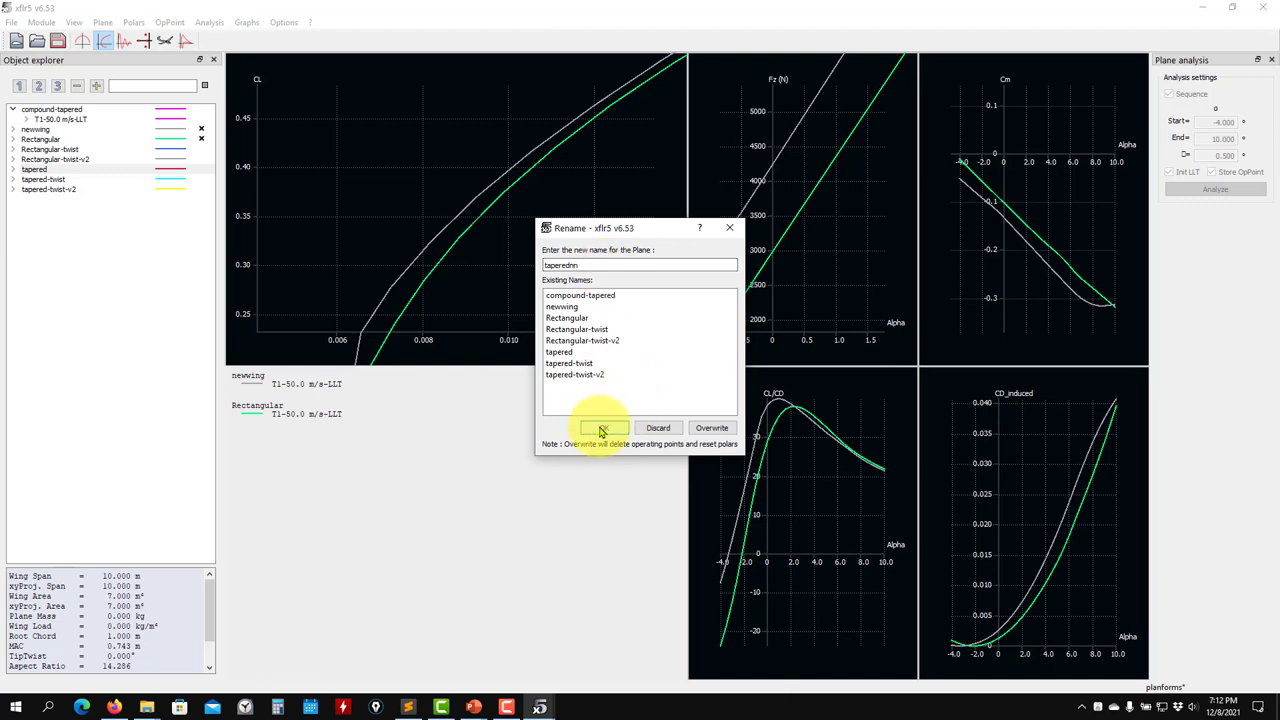
click(604, 428)
Set taperednn's root and tip foils to RONCZ 1080 VOYAGER INNER AFT and save the wing
right_click(54, 207)
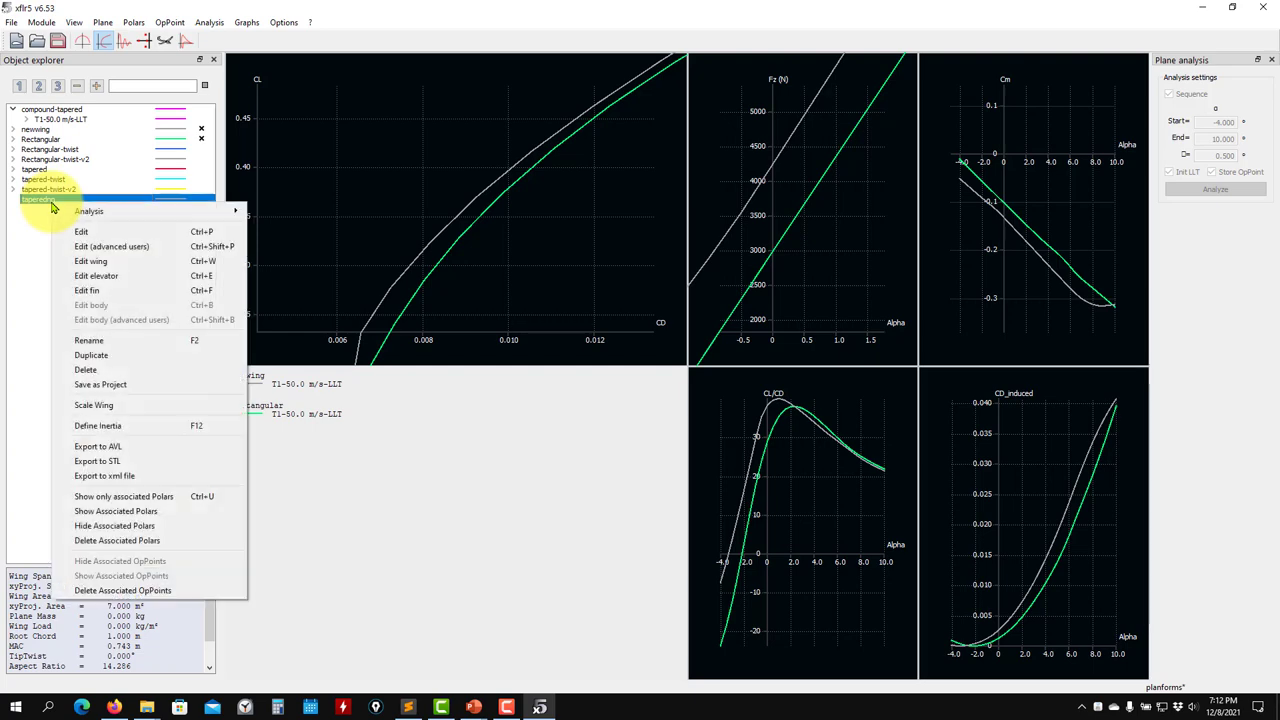
click(100, 260)
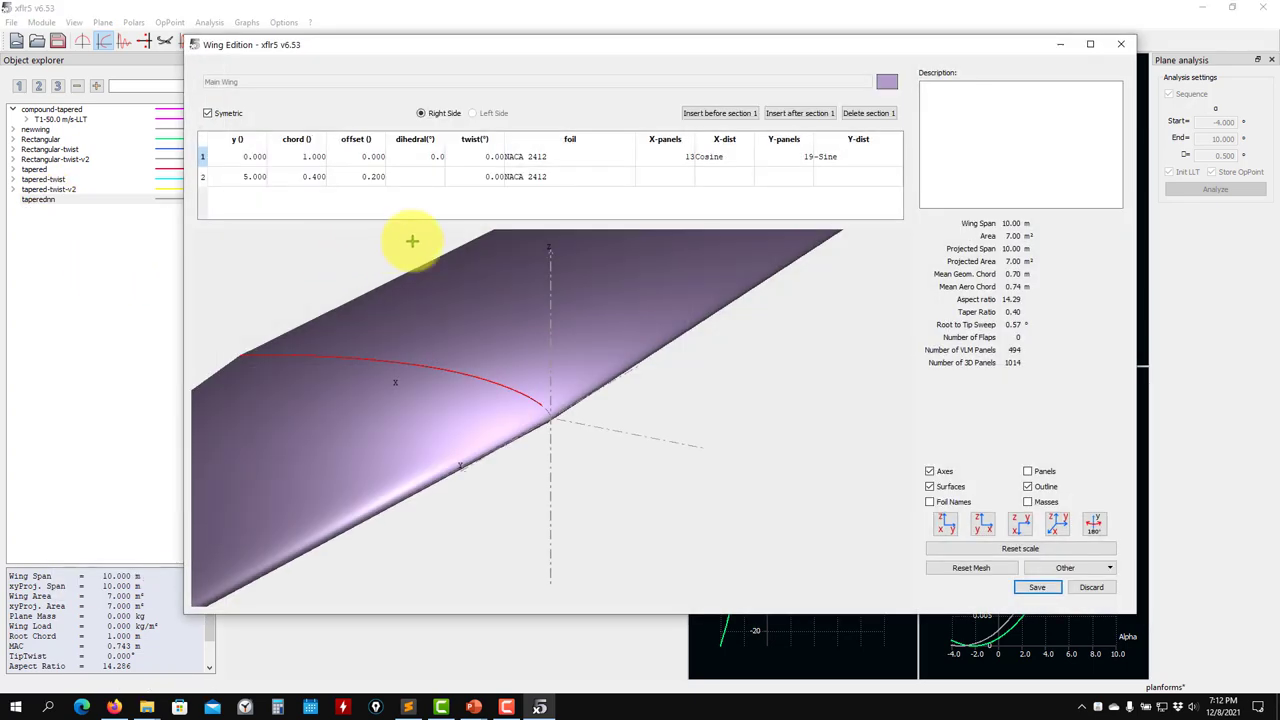
double_click(590, 157)
click(596, 158)
click(591, 176)
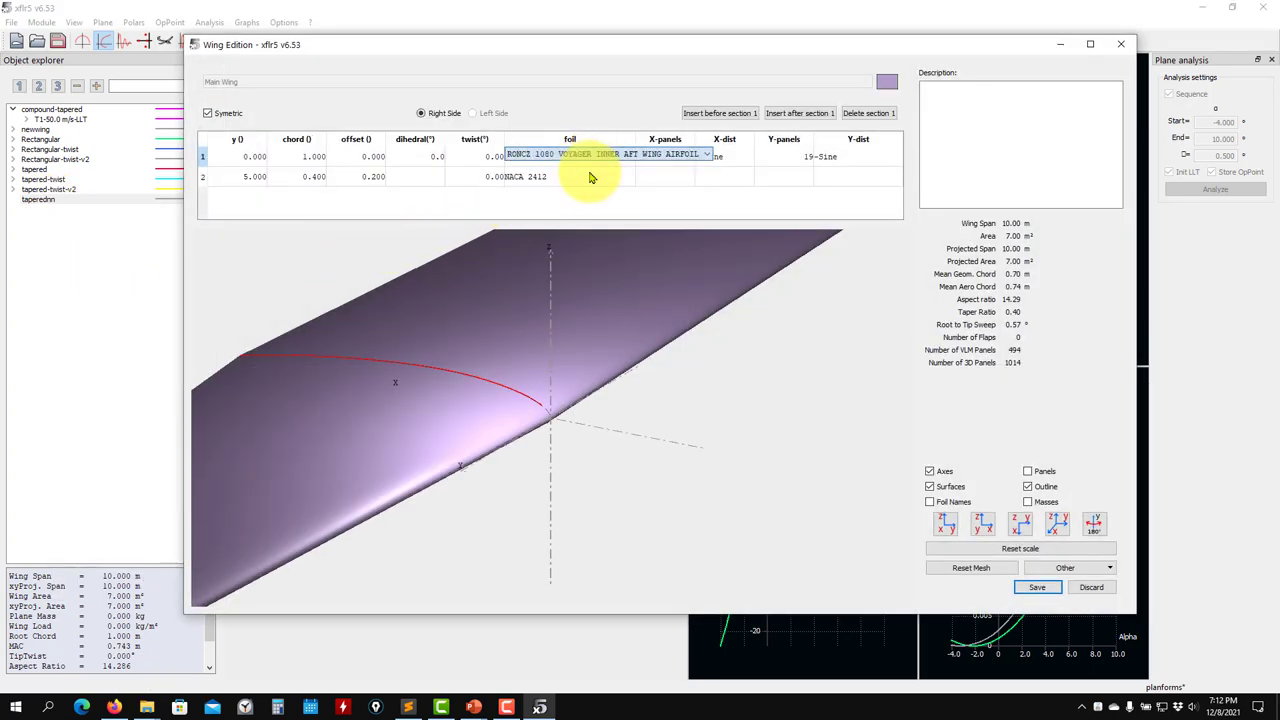
double_click(569, 177)
click(583, 178)
click(575, 193)
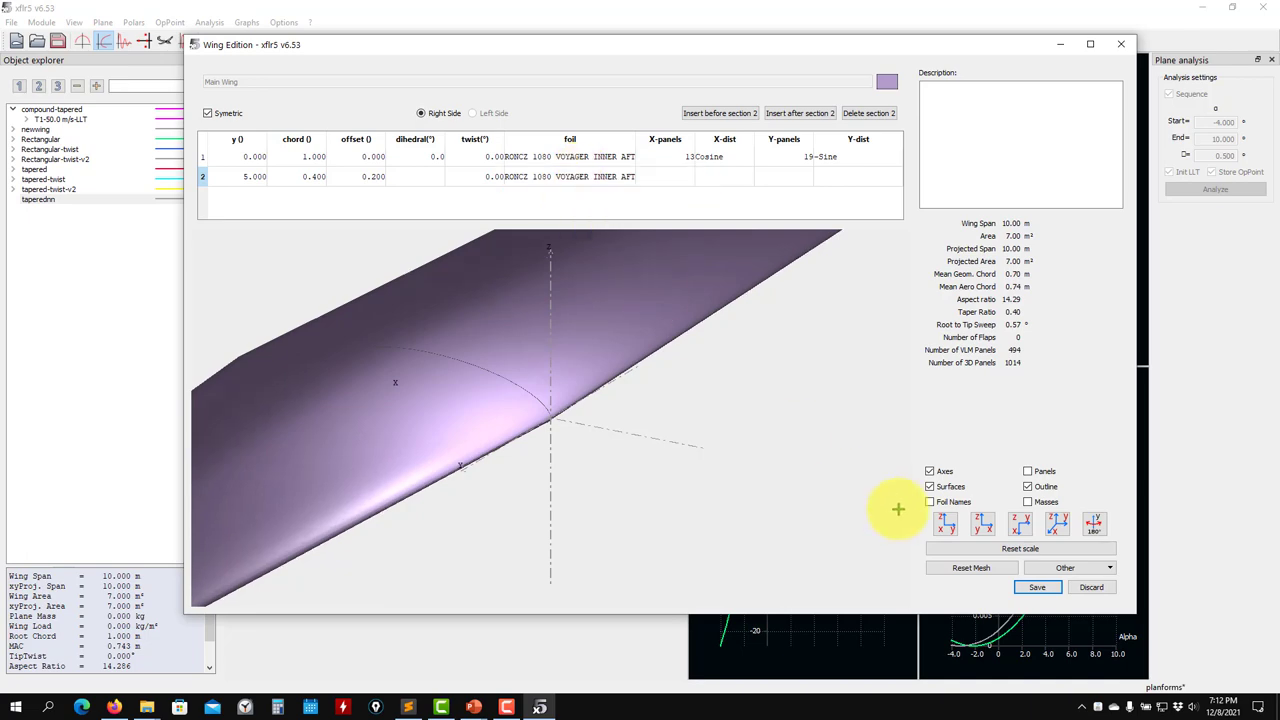
click(1035, 588)
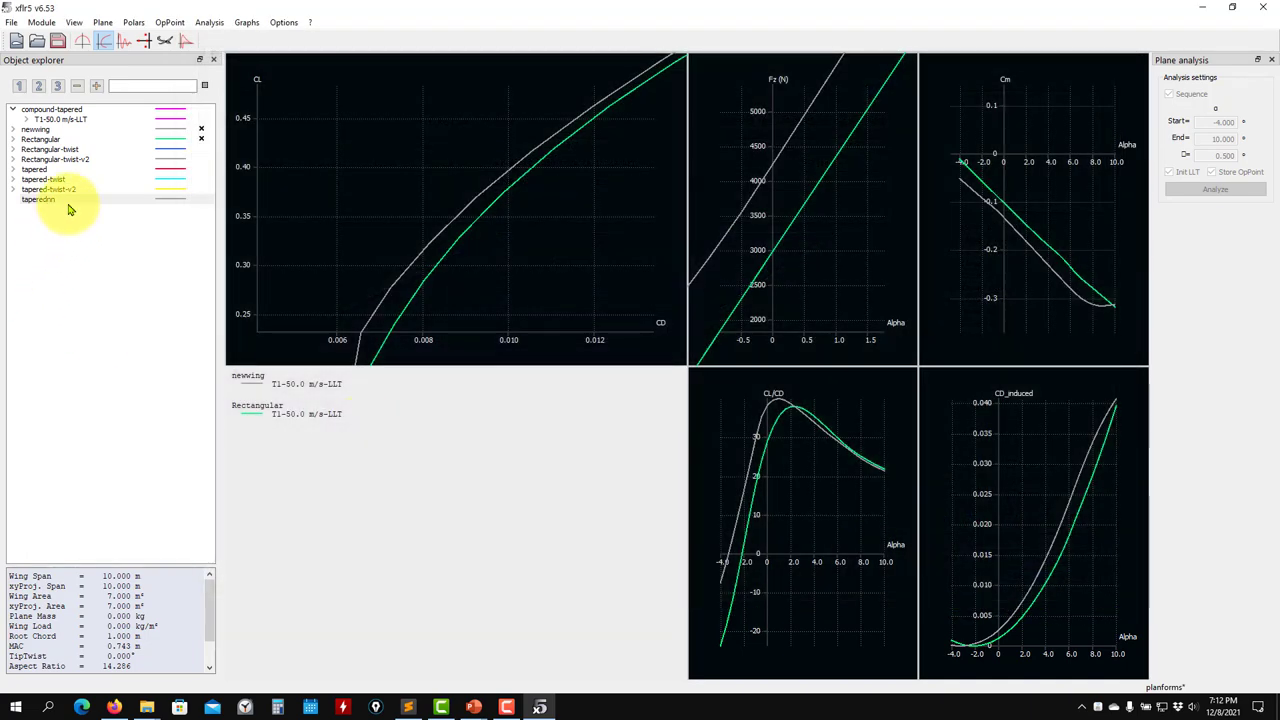
click(1118, 187)
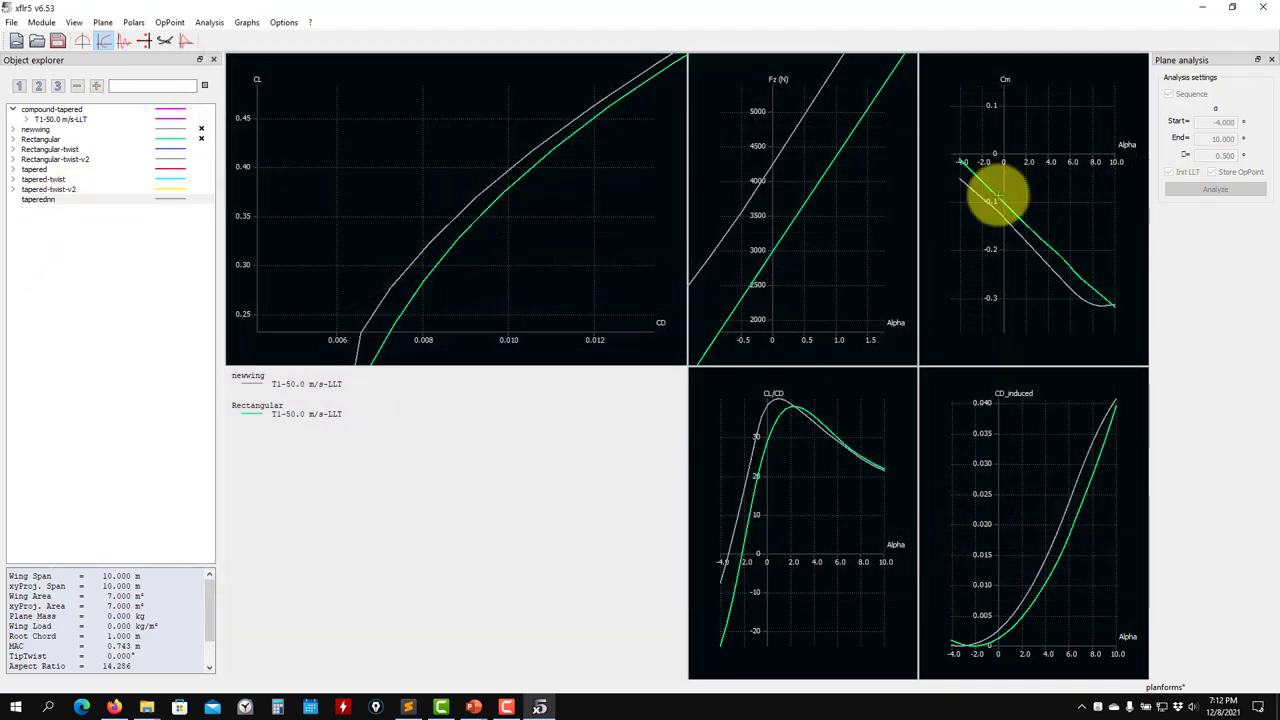
Define a 50 m/s LLT analysis for taperednn and run it from -4° to 10°
right_click(81, 203)
mouse_move(238, 211)
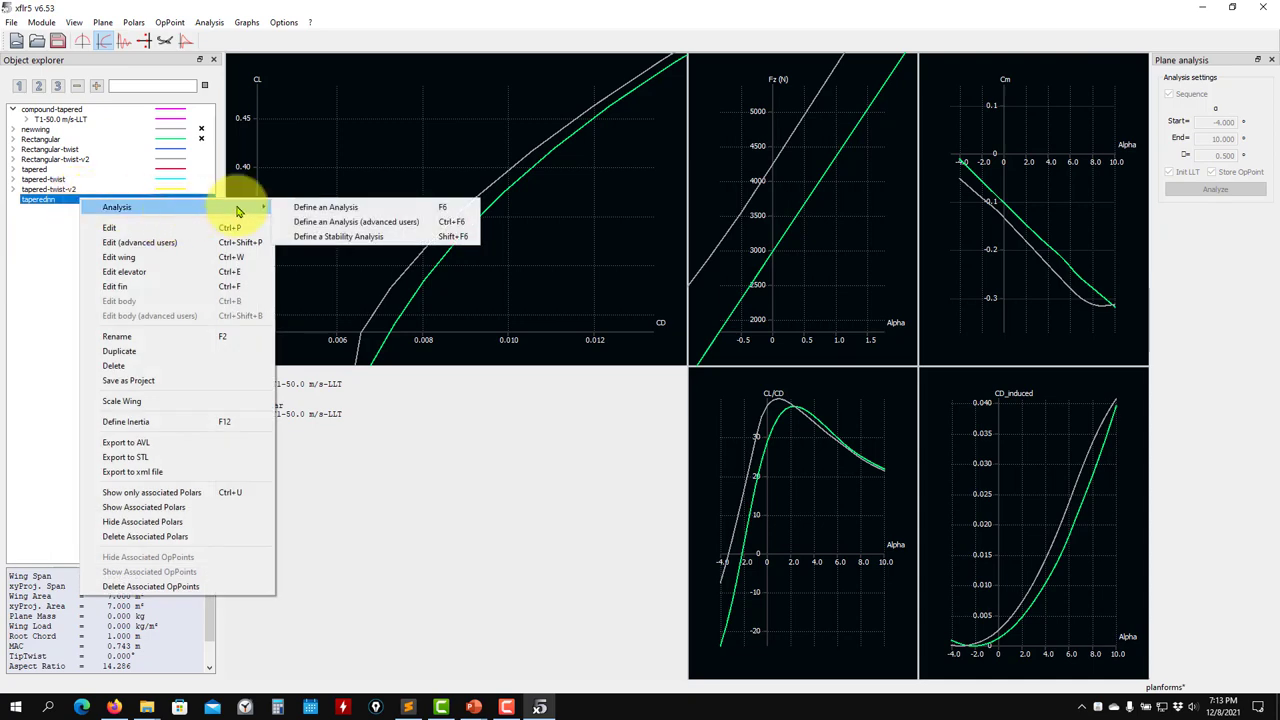
click(330, 207)
click(511, 419)
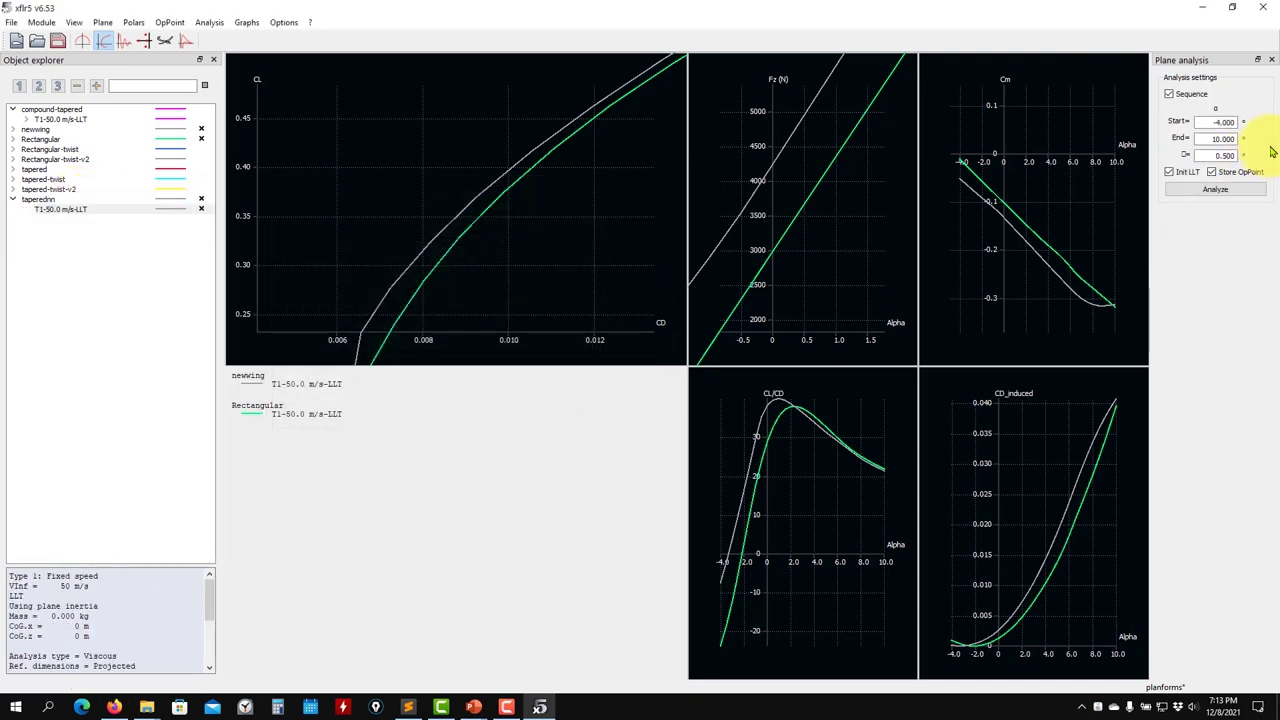
click(1220, 190)
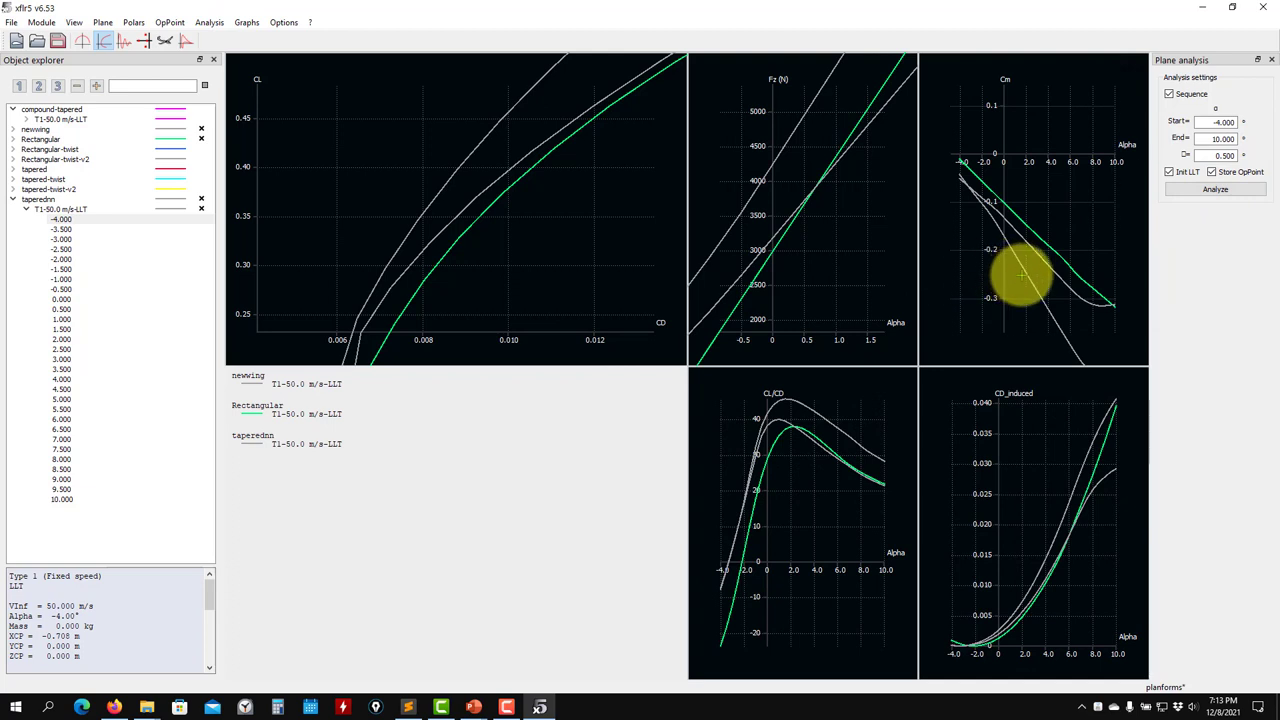
Hide the taperednn, Rectangular and newwing curves, showing only the original tapered wing's polars
scroll(1015, 258, down, 1)
click(201, 209)
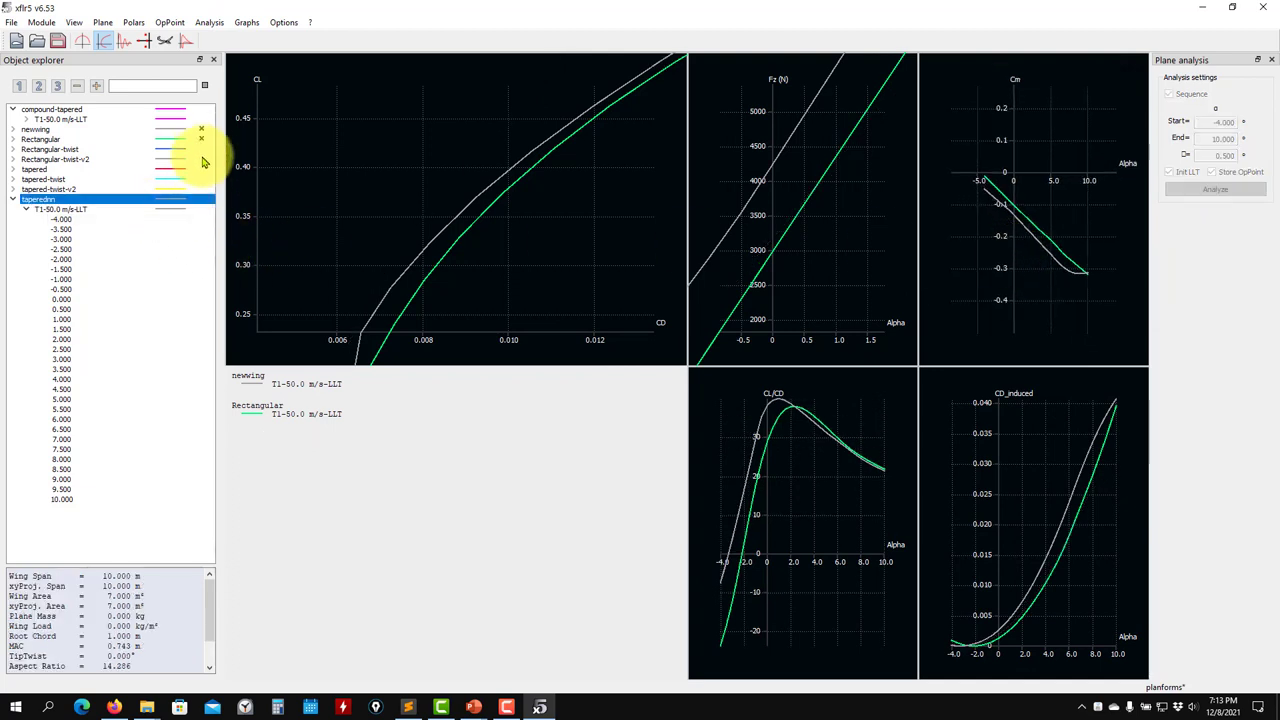
click(201, 139)
click(201, 129)
click(32, 199)
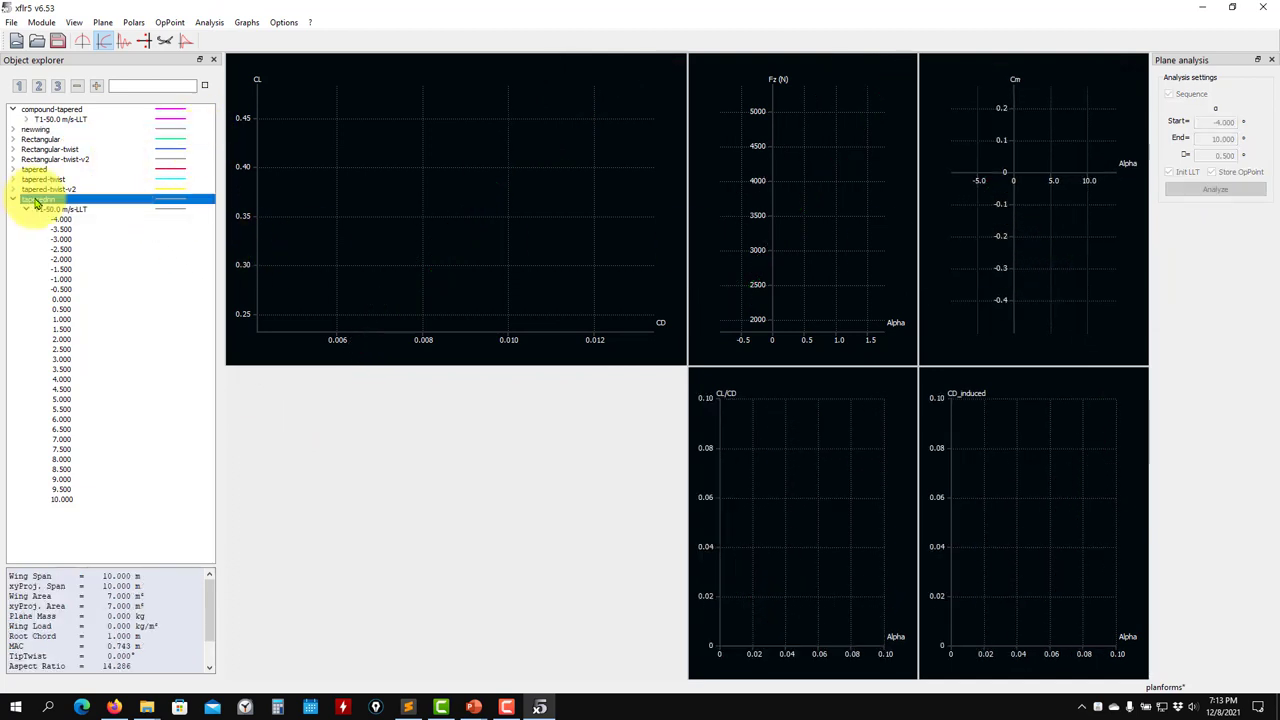
click(45, 170)
click(201, 170)
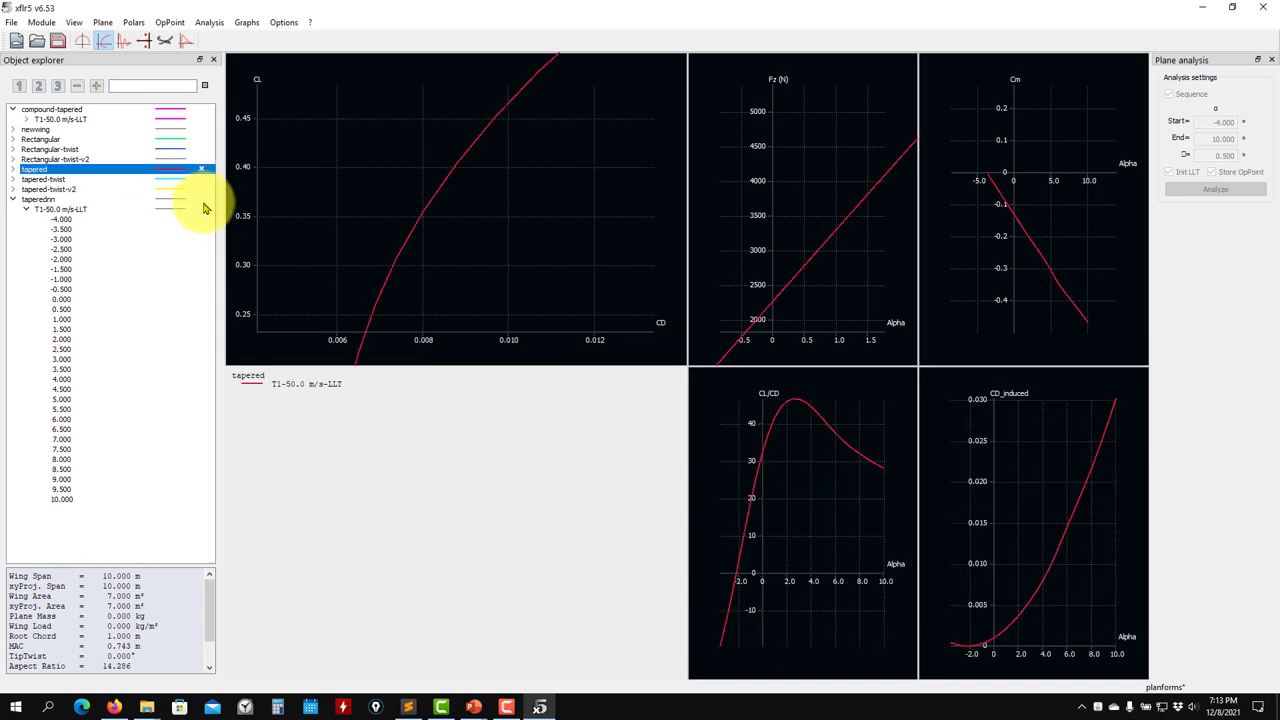
Overlay taperednn's LLT curves and recenter the Cm and CL vs CD graphs
click(201, 209)
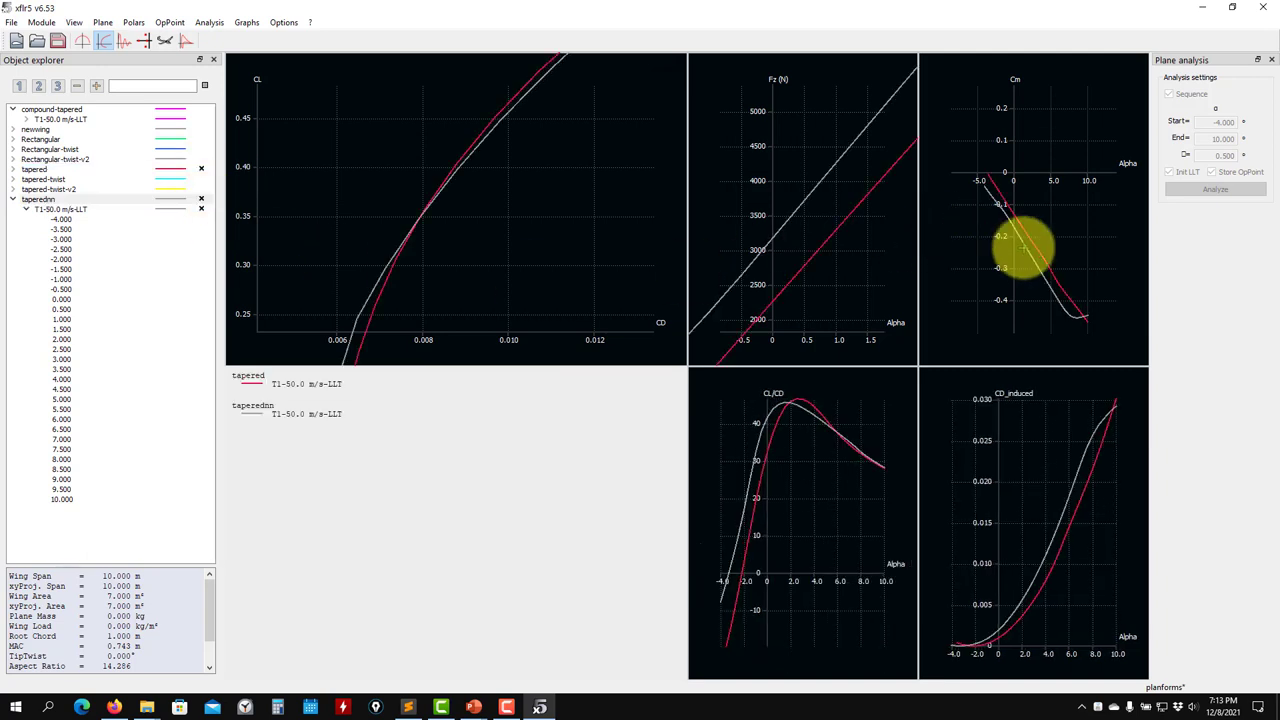
scroll(1018, 225, up, 5)
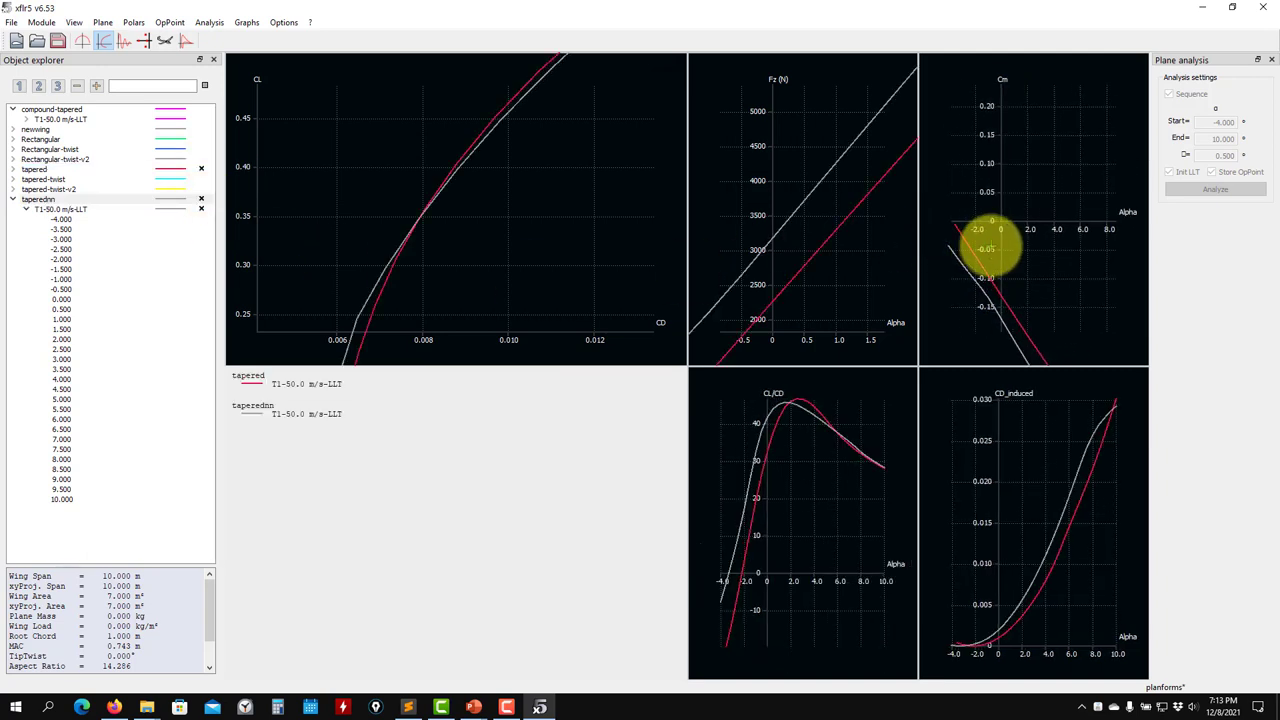
drag(998, 235, 1022, 204)
scroll(1030, 230, down, 2)
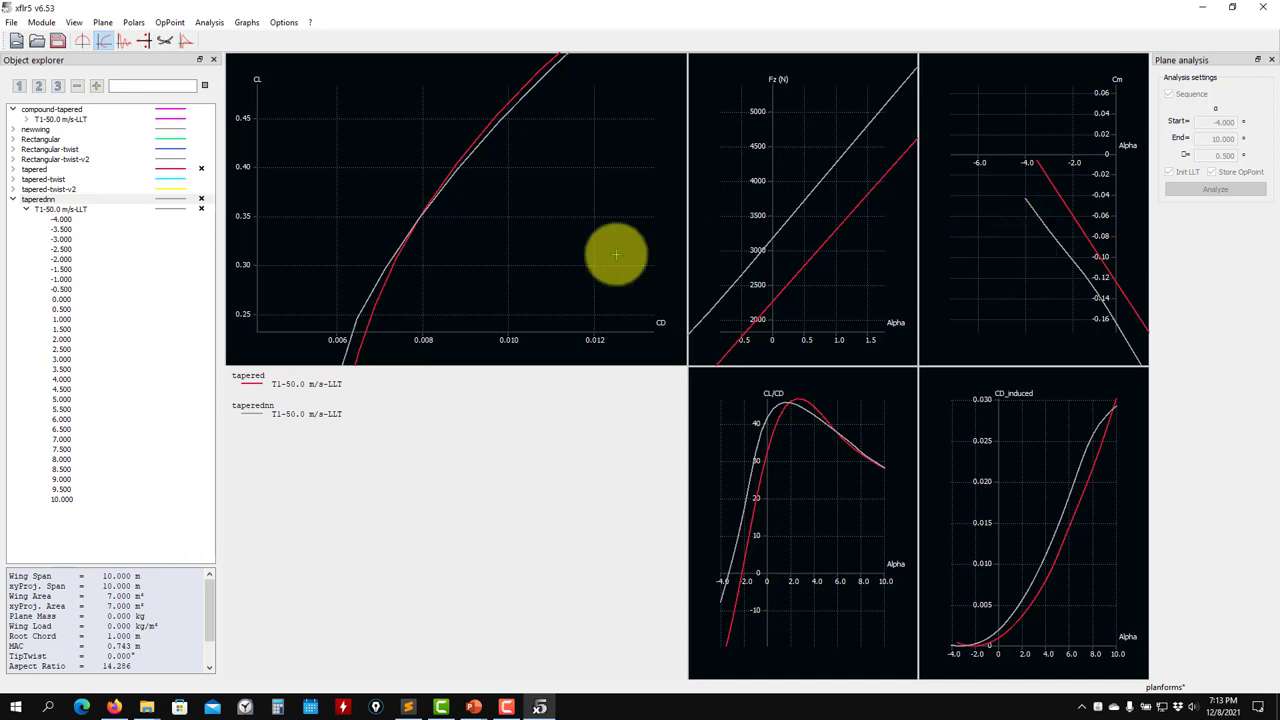
drag(512, 268, 493, 258)
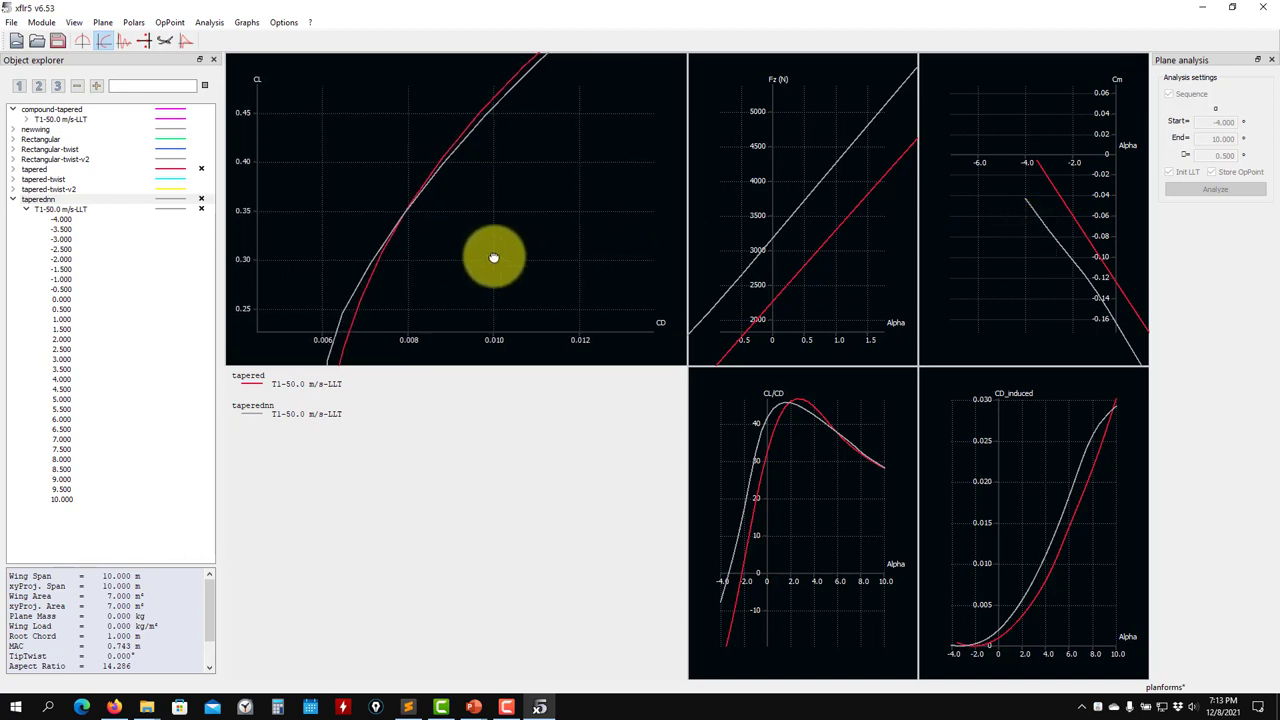
Zoom and pan the CL vs CD and CL/CD graphs to compare the low-drag region
scroll(805, 286, down, 3)
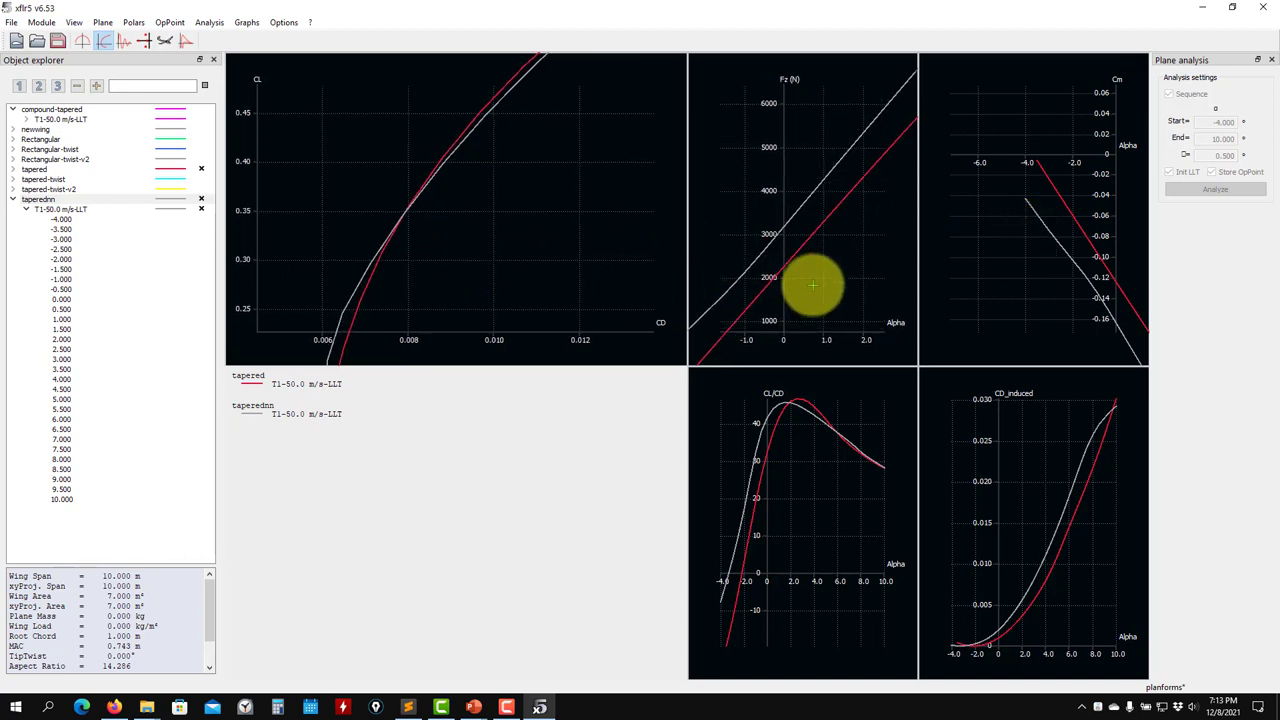
scroll(545, 210, down, 5)
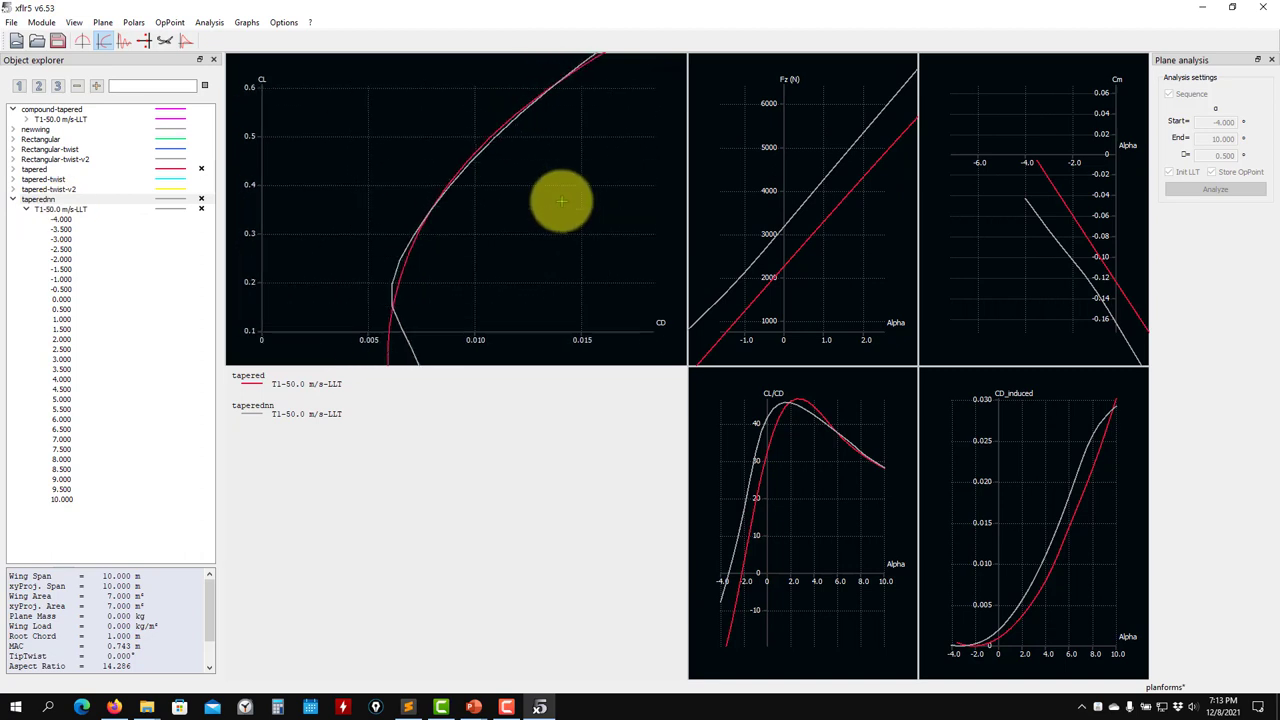
scroll(545, 210, down, 1)
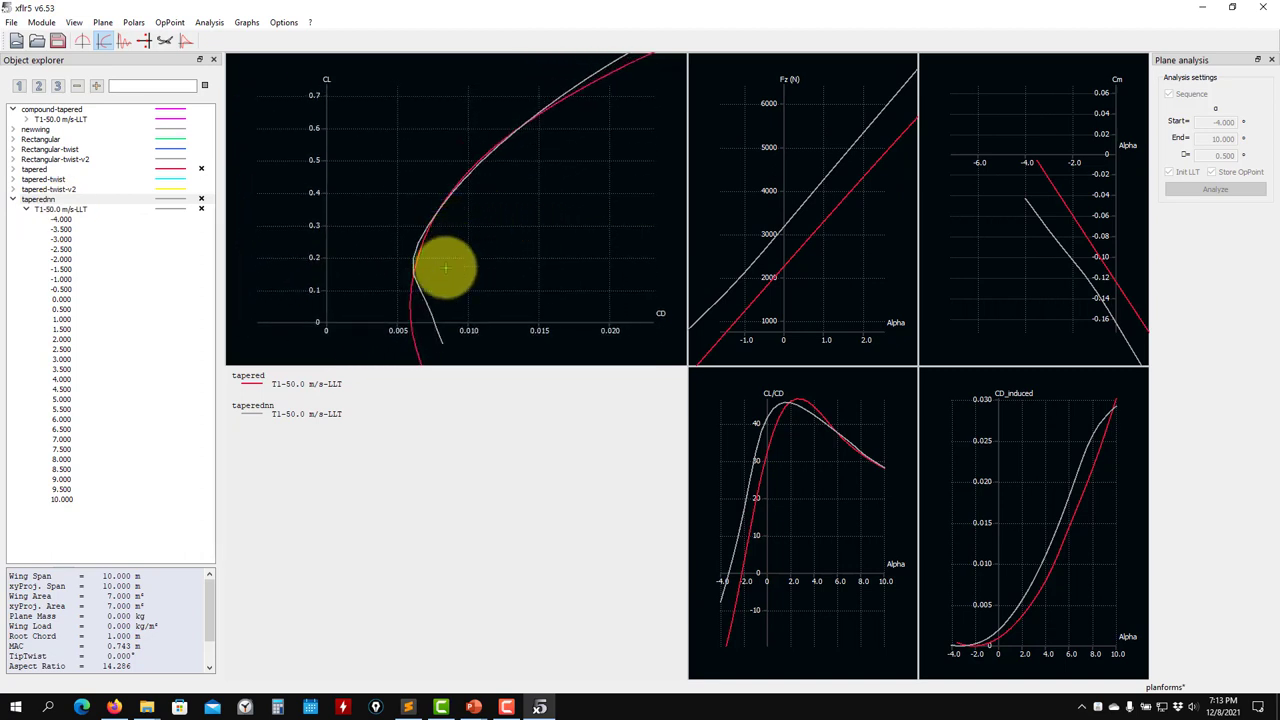
drag(447, 266, 414, 244)
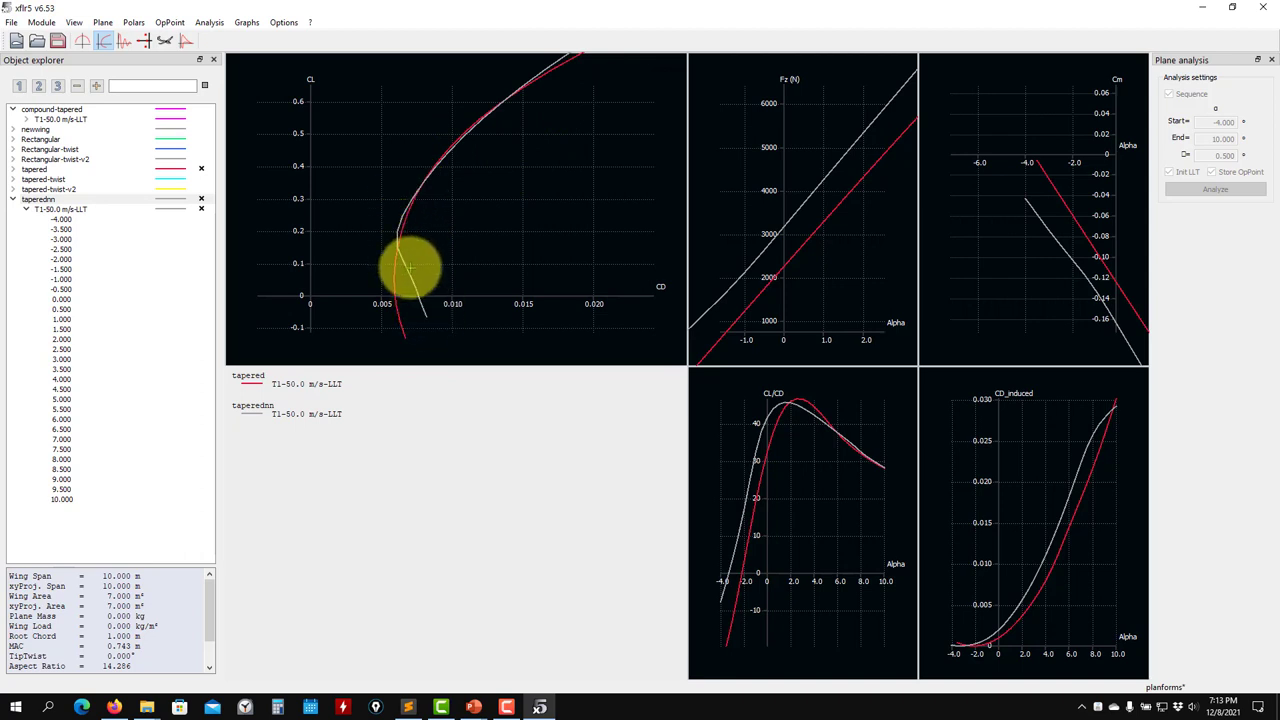
scroll(471, 217, up, 3)
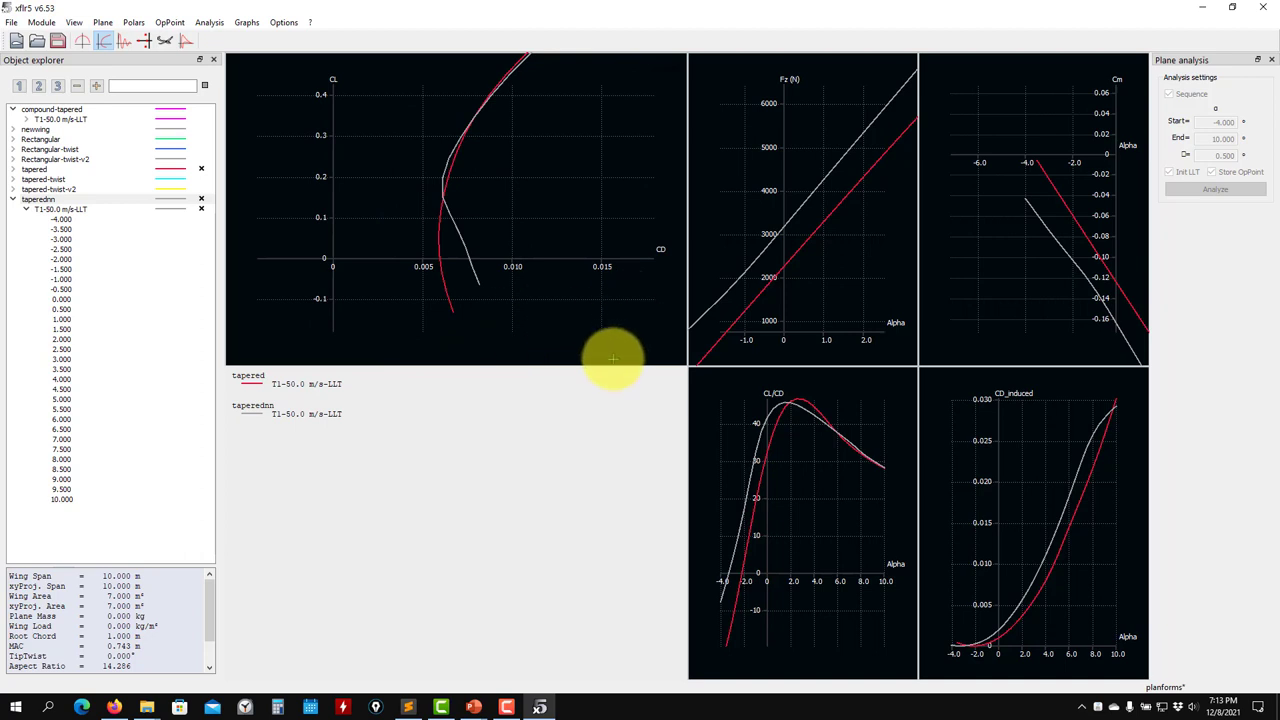
scroll(491, 280, down, 1)
scroll(777, 457, up, 2)
scroll(1023, 509, up, 2)
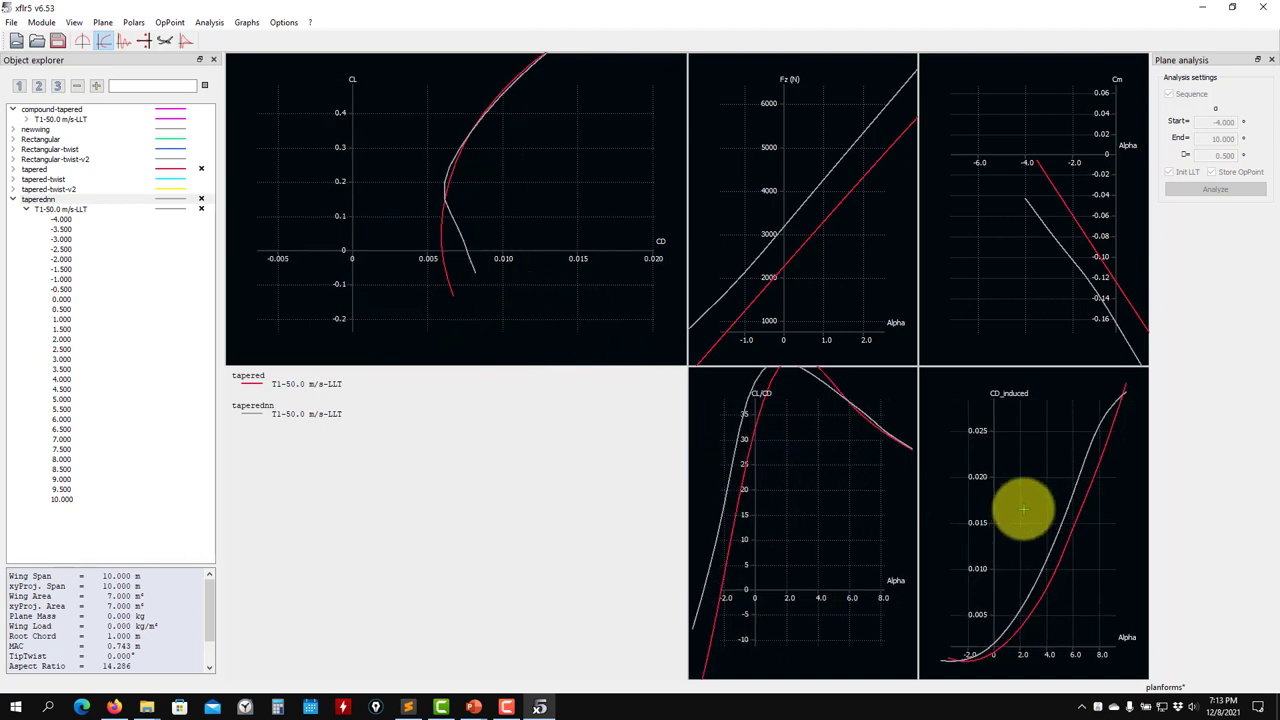
drag(808, 486, 801, 524)
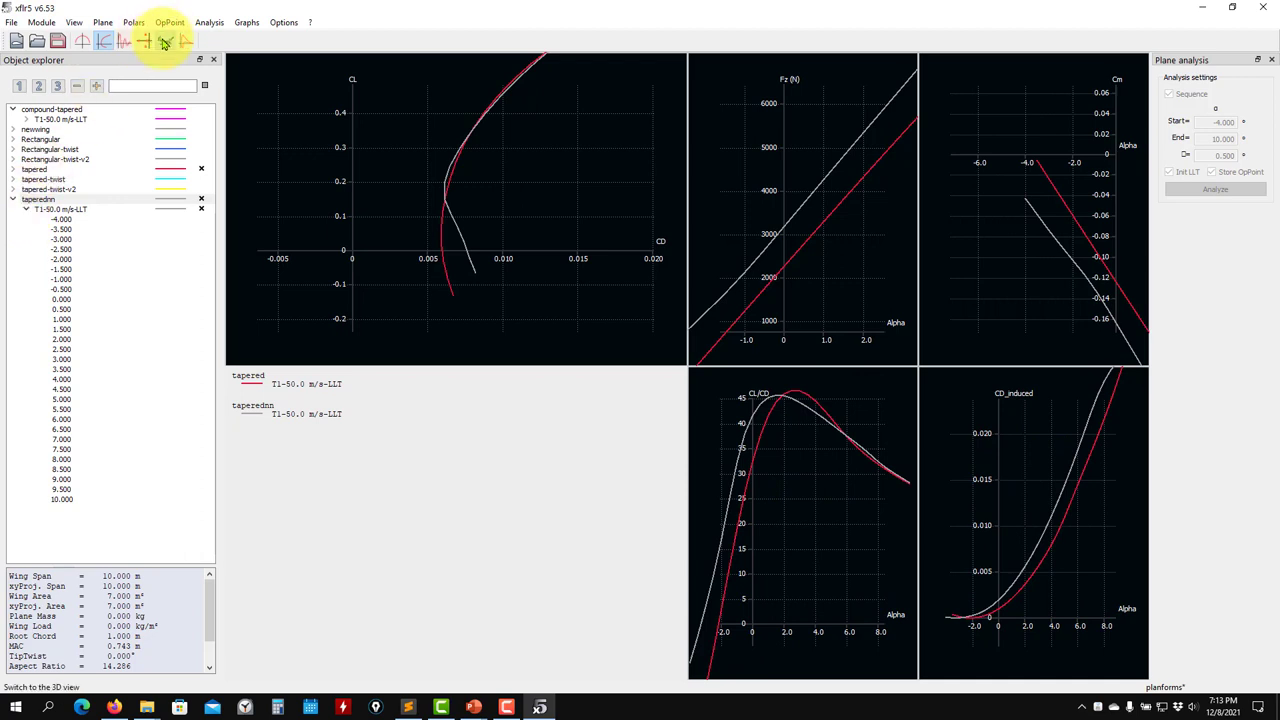
View taperednn's 3D wing at the 1° operating point with viscous drag and transition, then clear them
click(165, 43)
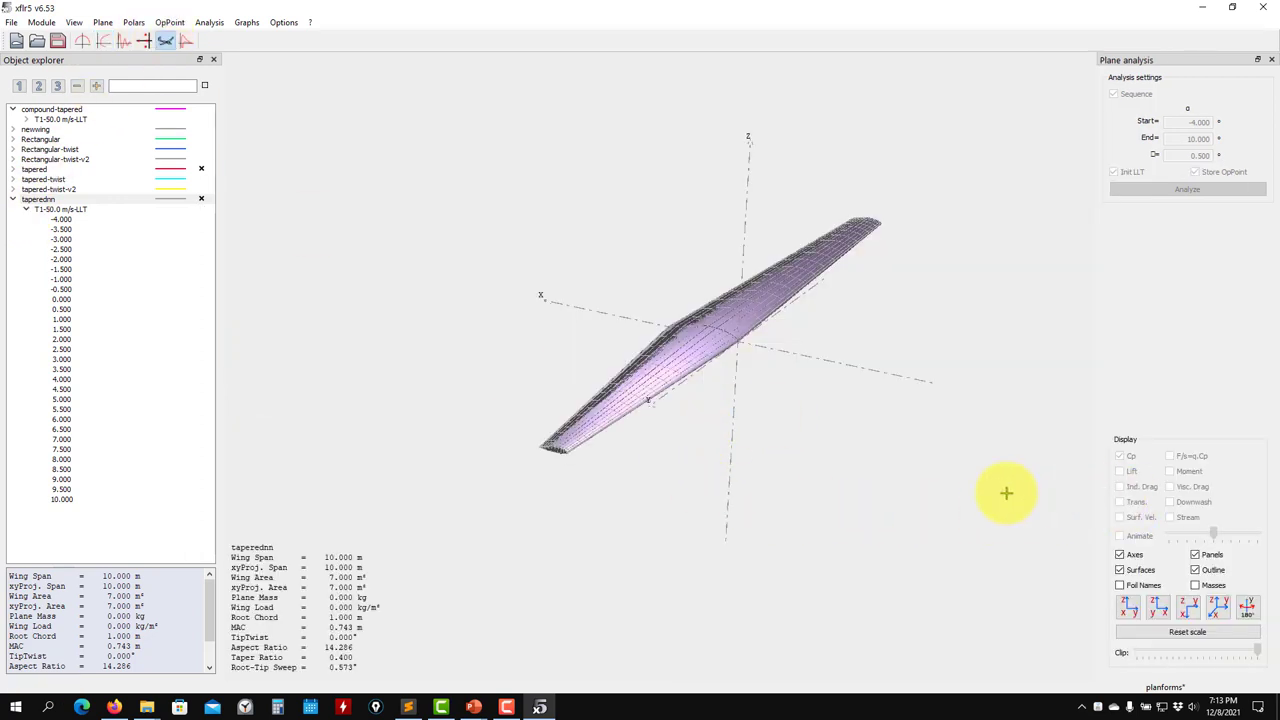
click(62, 319)
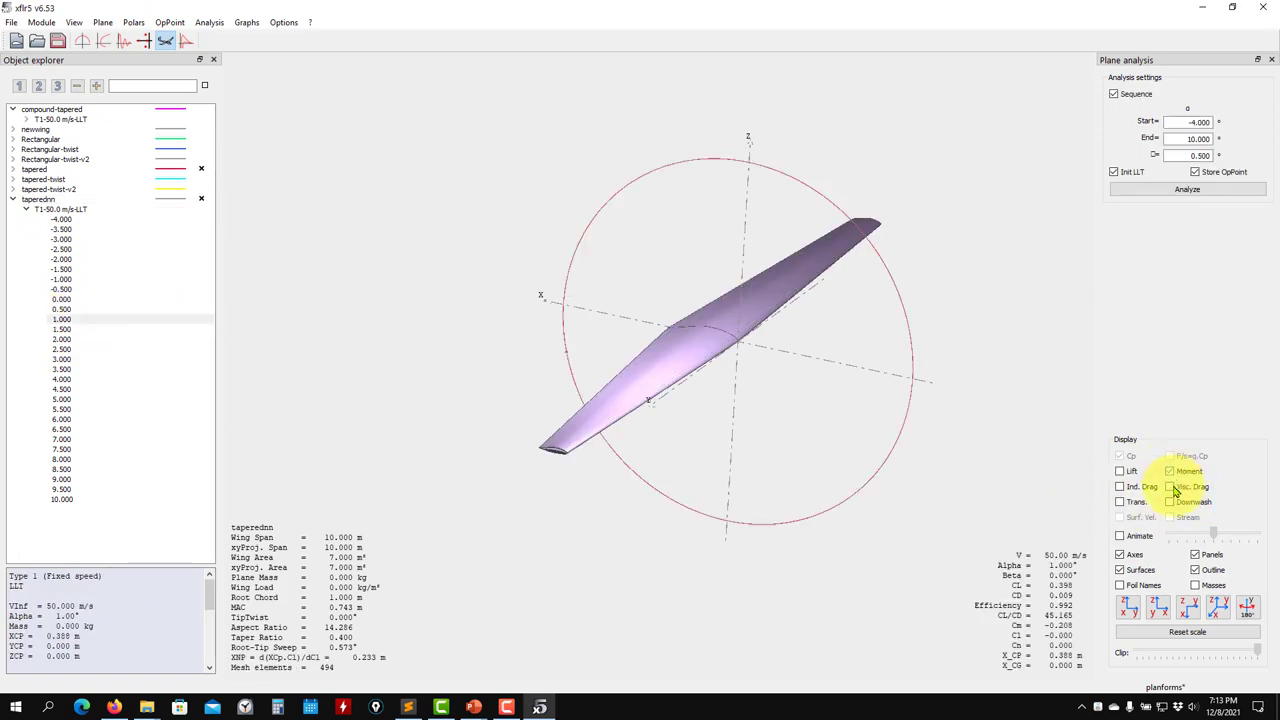
click(1171, 487)
click(1133, 503)
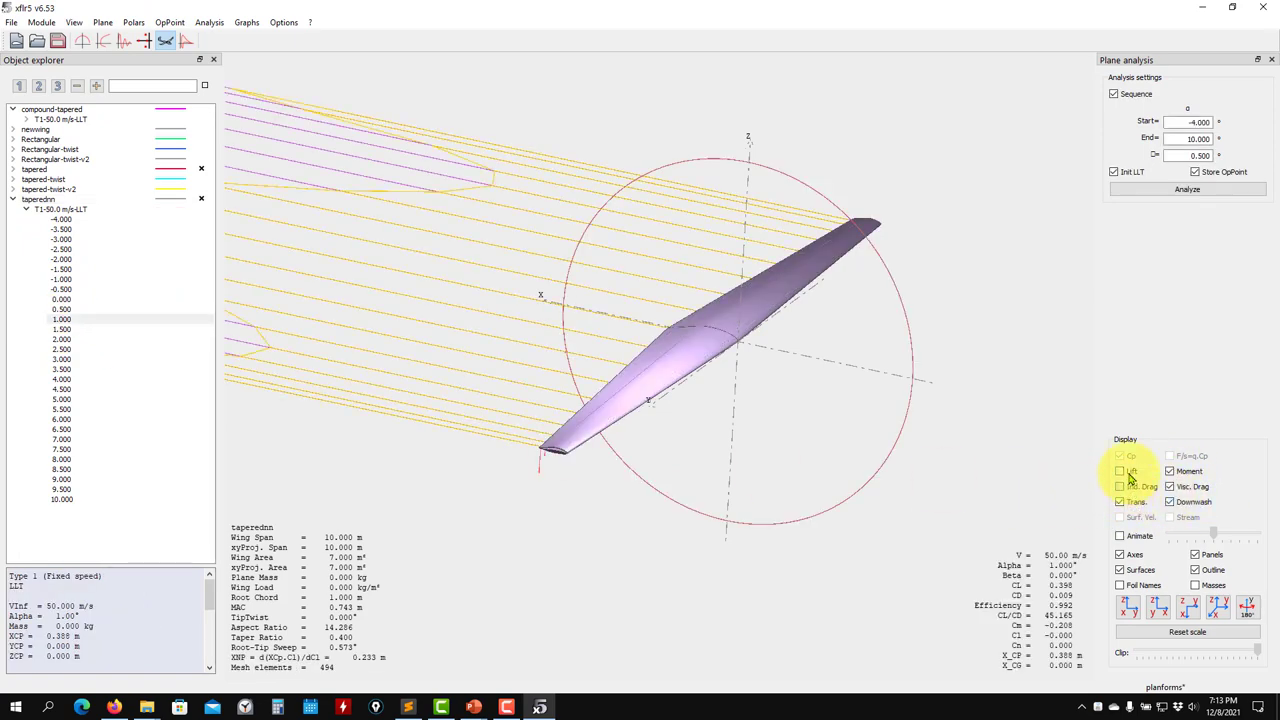
drag(693, 496, 900, 440)
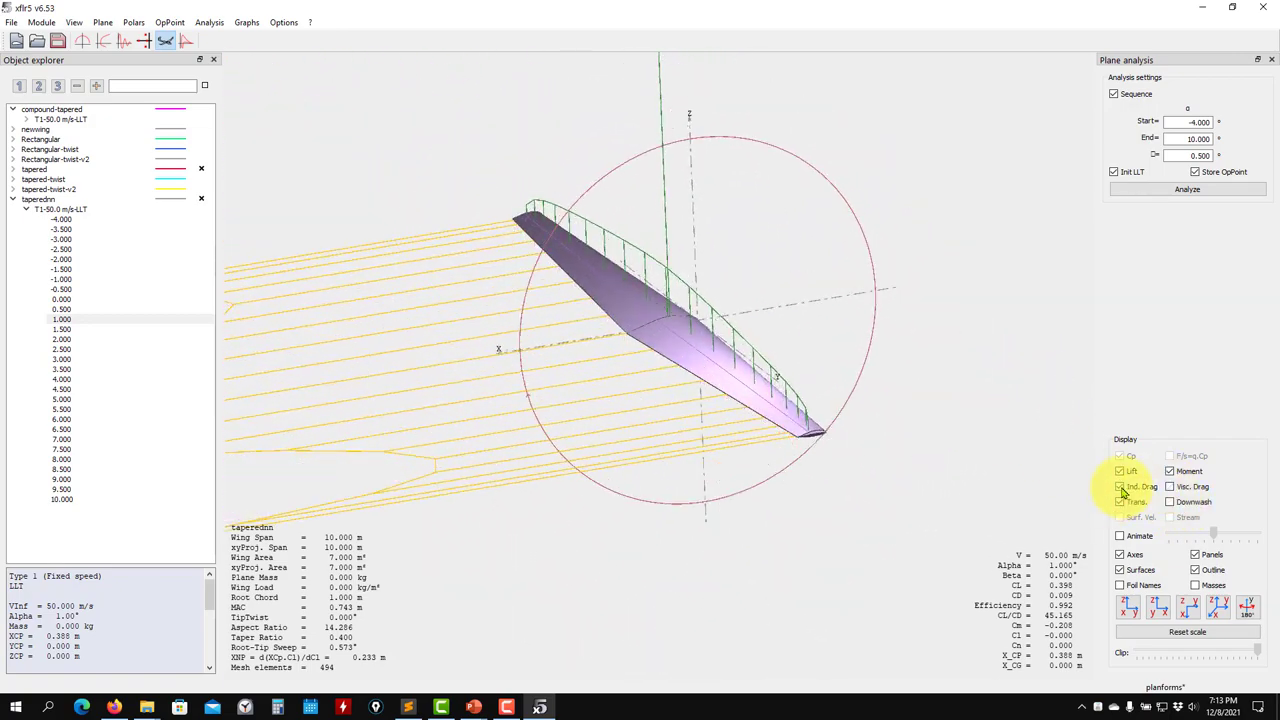
click(1122, 488)
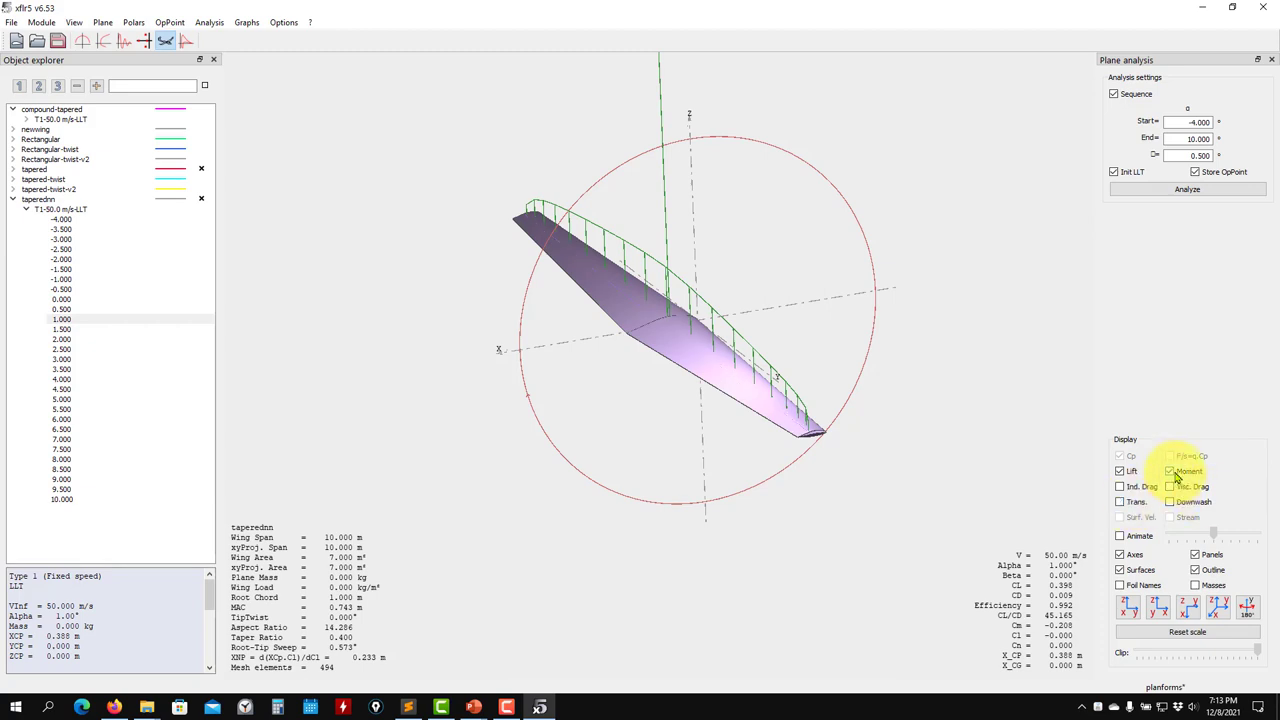
click(13, 199)
click(29, 200)
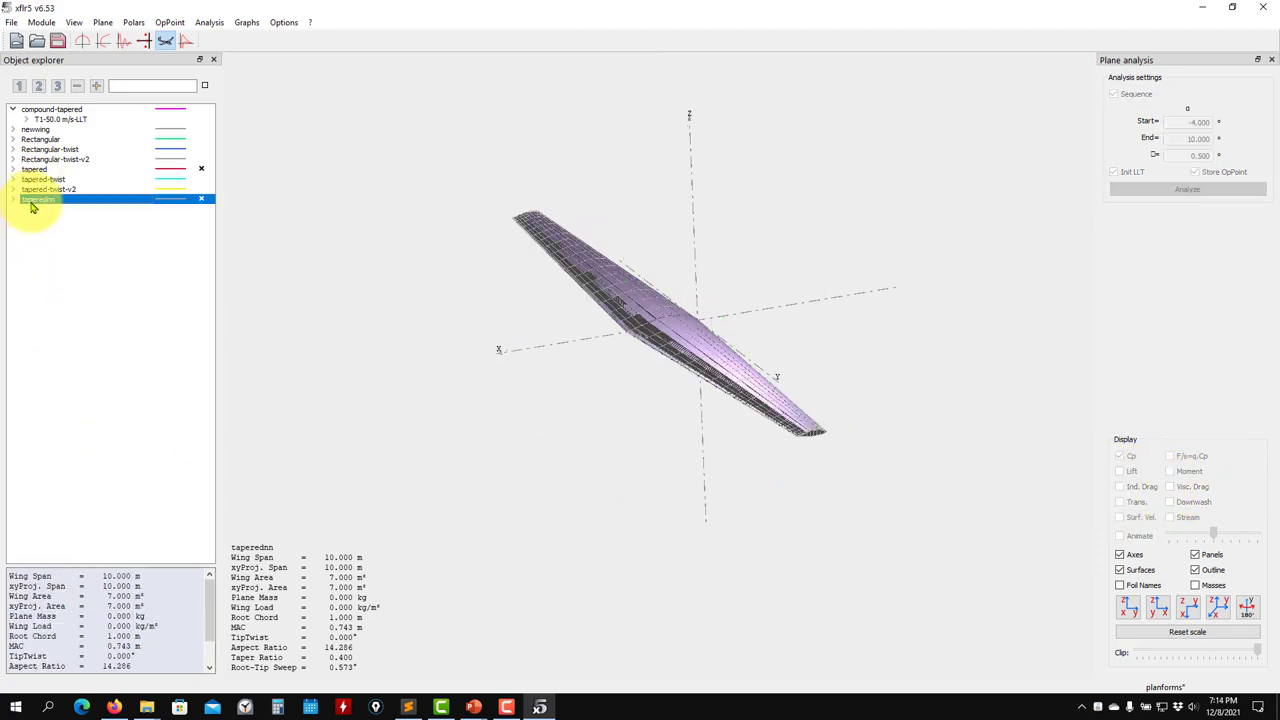
Define and save an inviscid horseshoe-vortex VLM1 analysis at 50 m/s for taperednn
click(209, 22)
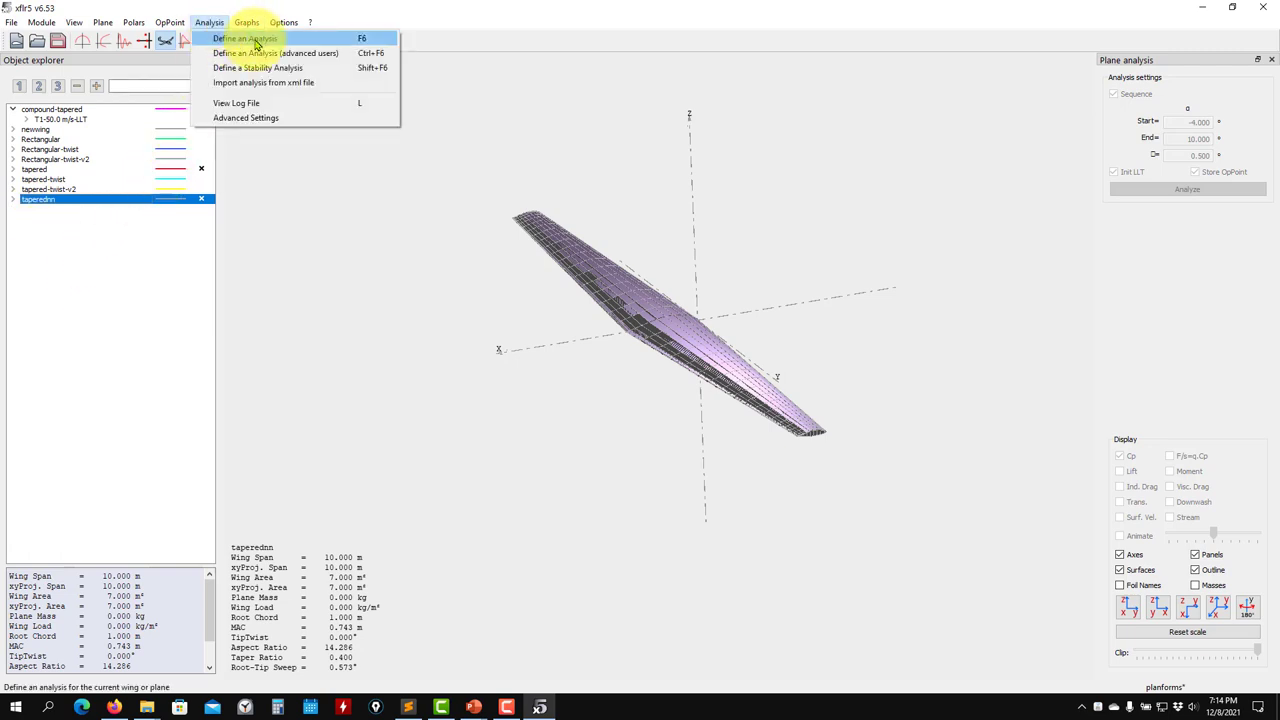
click(218, 40)
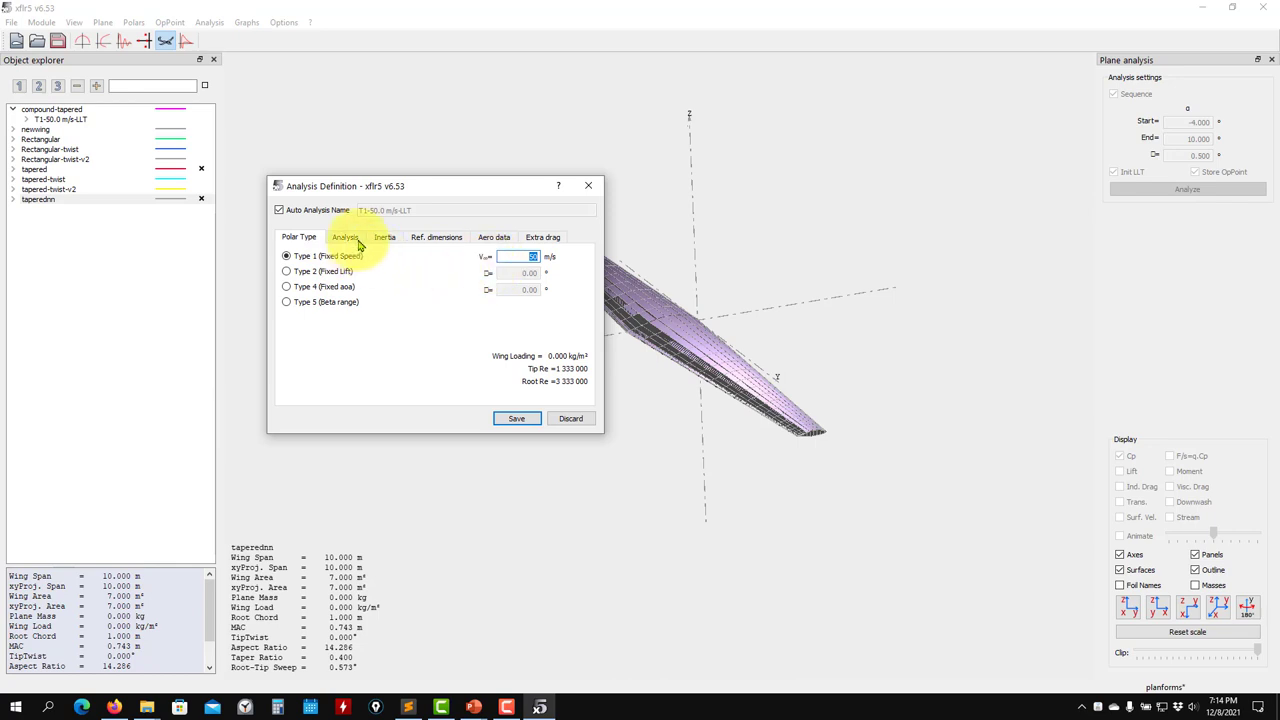
click(295, 210)
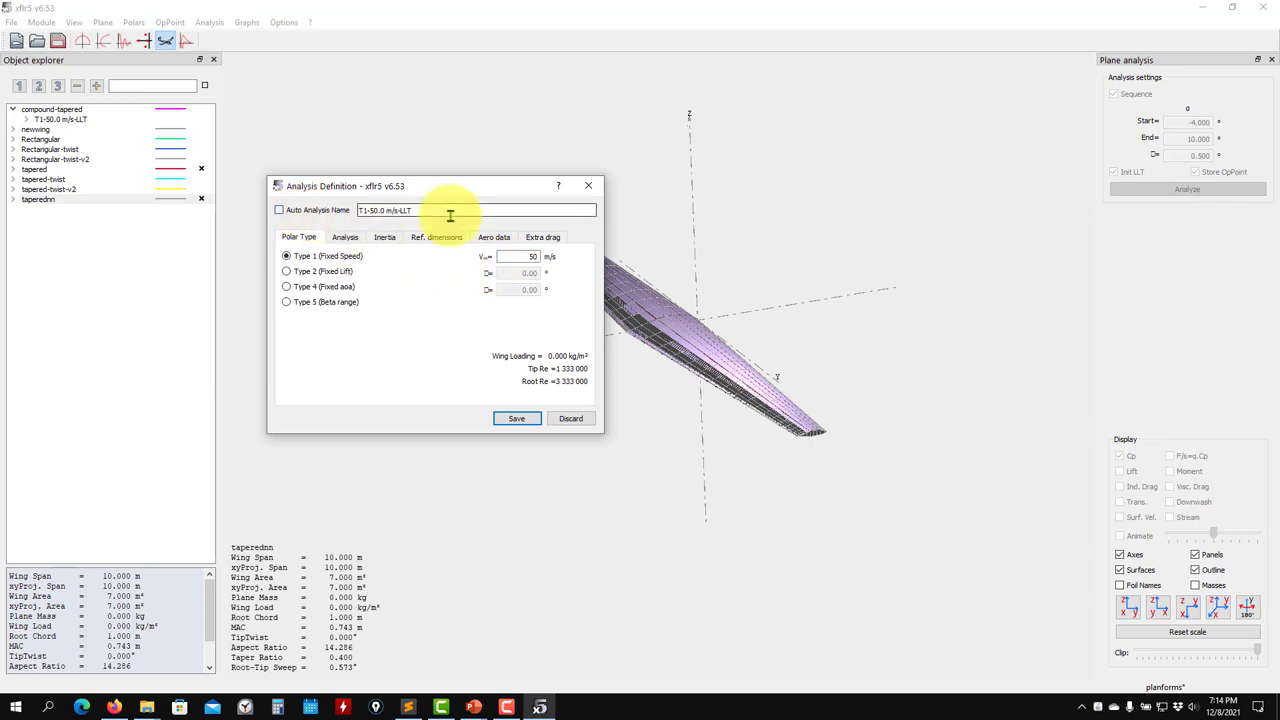
click(302, 212)
click(344, 237)
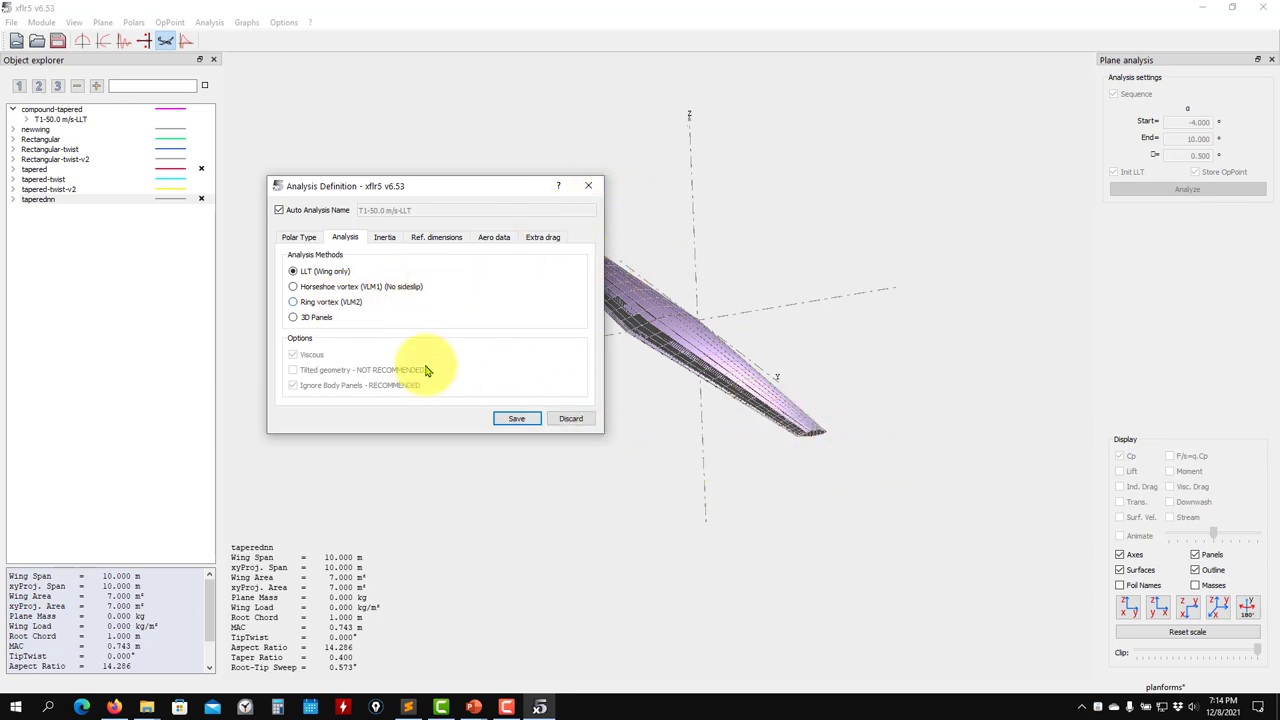
click(292, 286)
drag(476, 186, 378, 208)
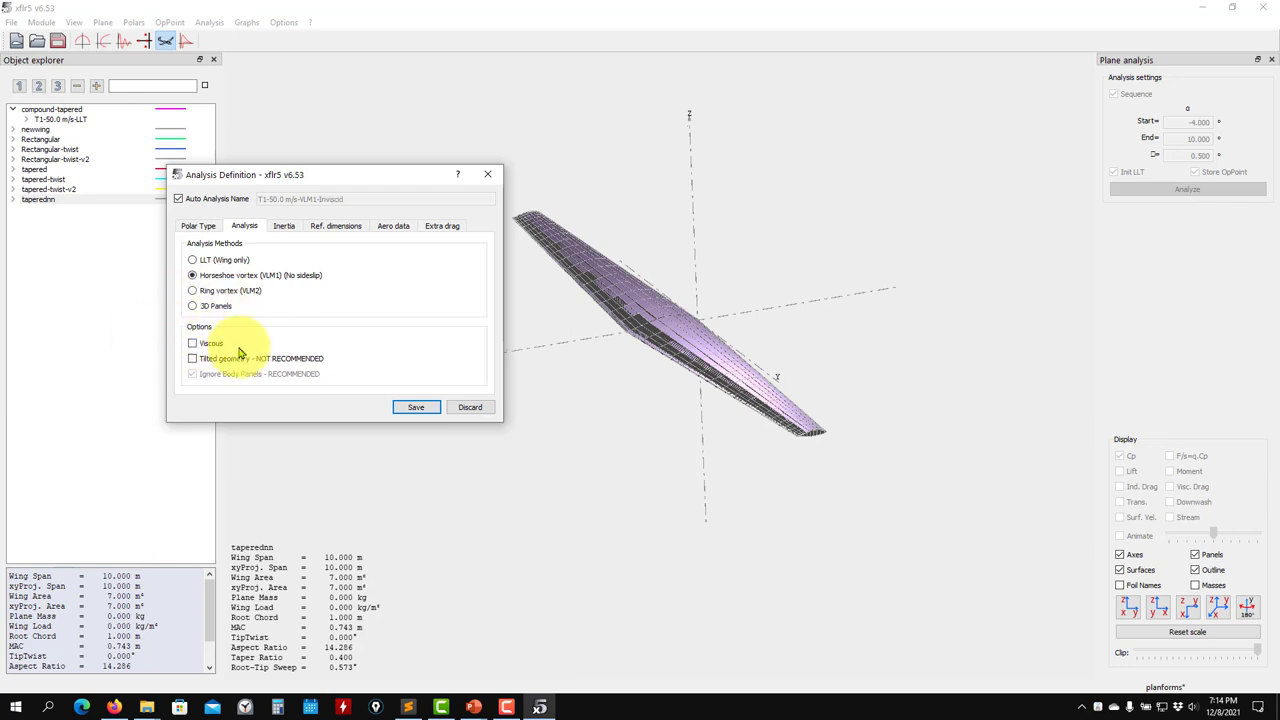
click(413, 408)
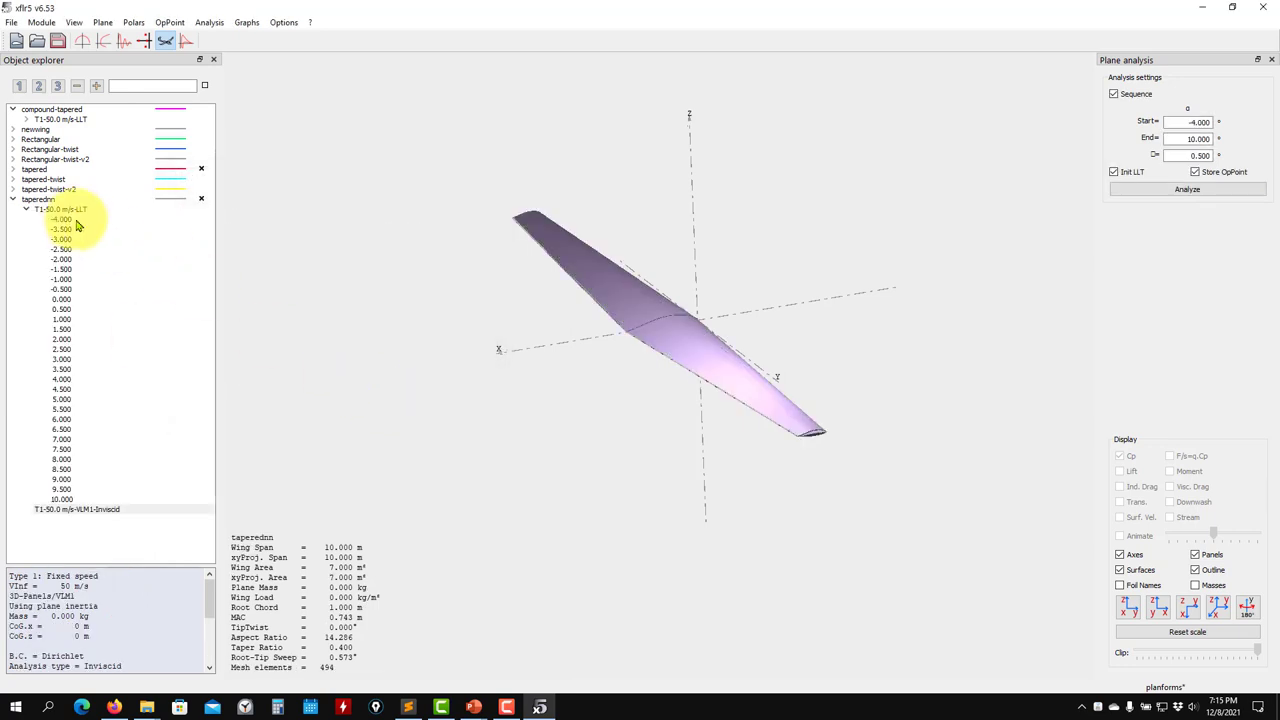
Select taperednn's VLM1-Inviscid polar and show the wing as a bare panel mesh, with Surfaces off
click(85, 512)
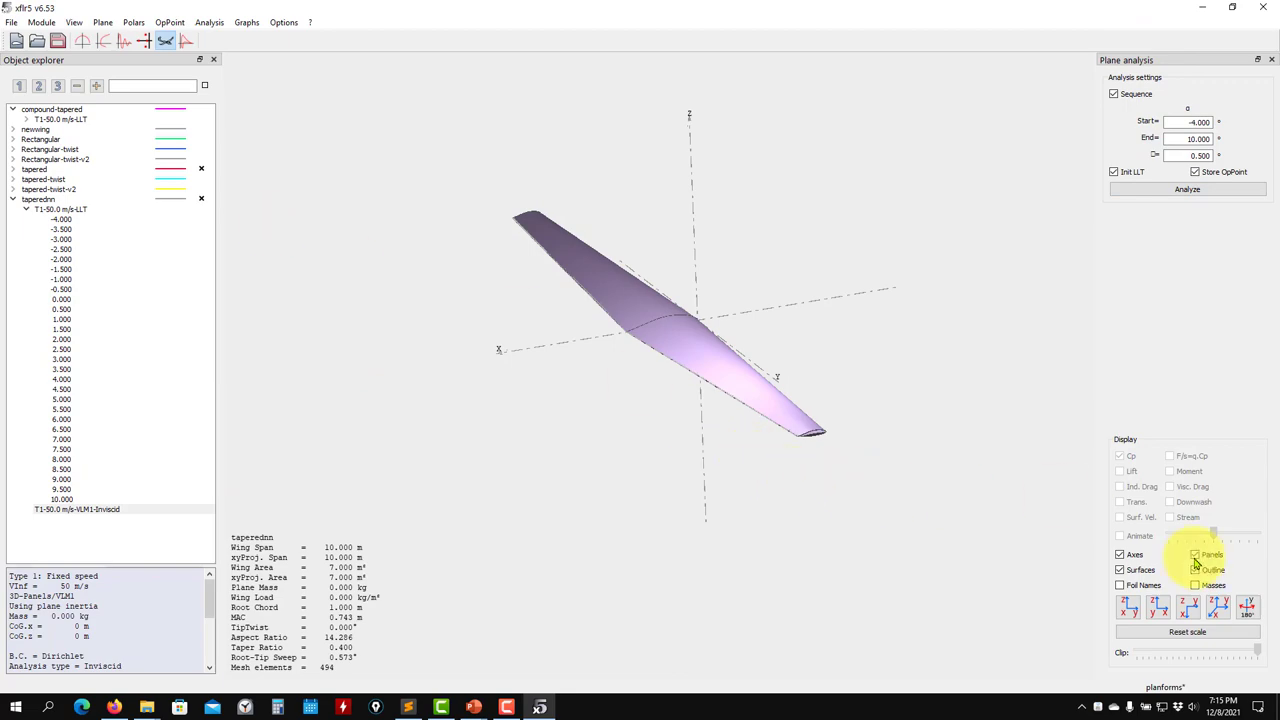
click(1140, 569)
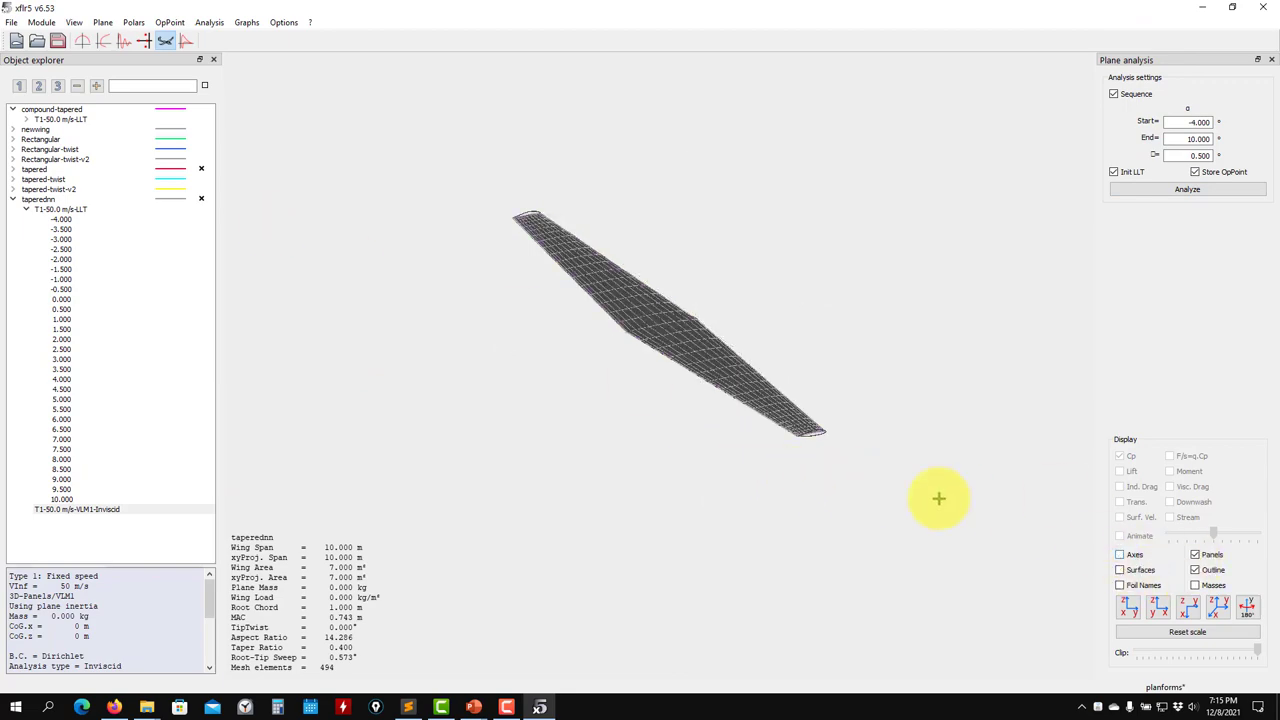
scroll(808, 449, up, 5)
drag(808, 429, 688, 360)
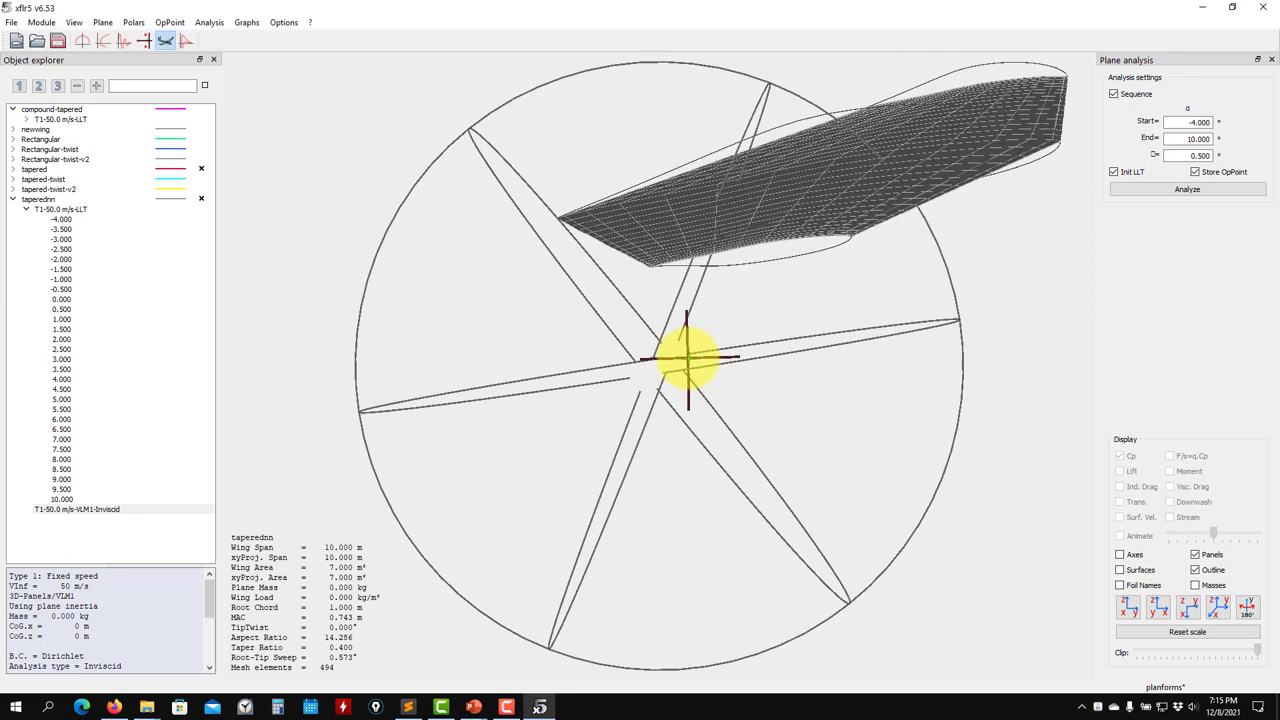
scroll(811, 294, up, 3)
drag(855, 232, 937, 200)
drag(960, 158, 723, 266)
scroll(945, 165, up, 3)
scroll(804, 272, down, 2)
scroll(804, 272, down, 5)
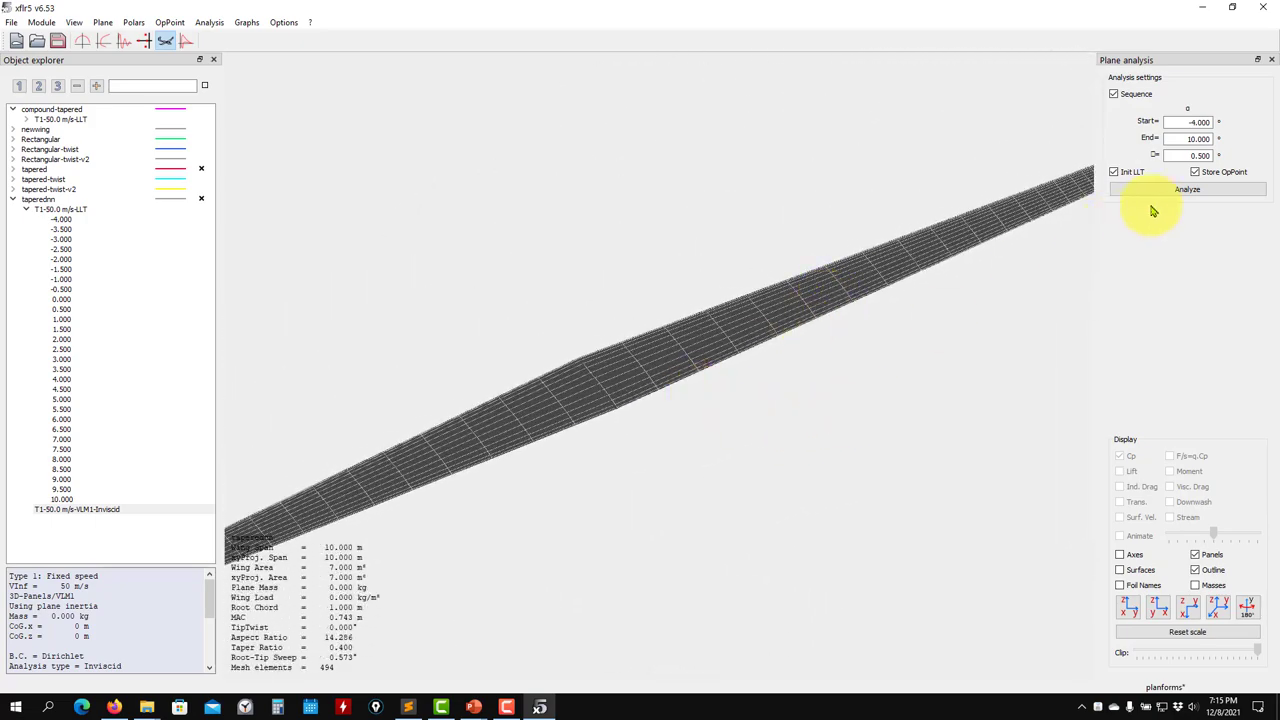
Run the VLM1-Inviscid analysis from -4° to 10° and display the polar comparison graphs
click(1187, 190)
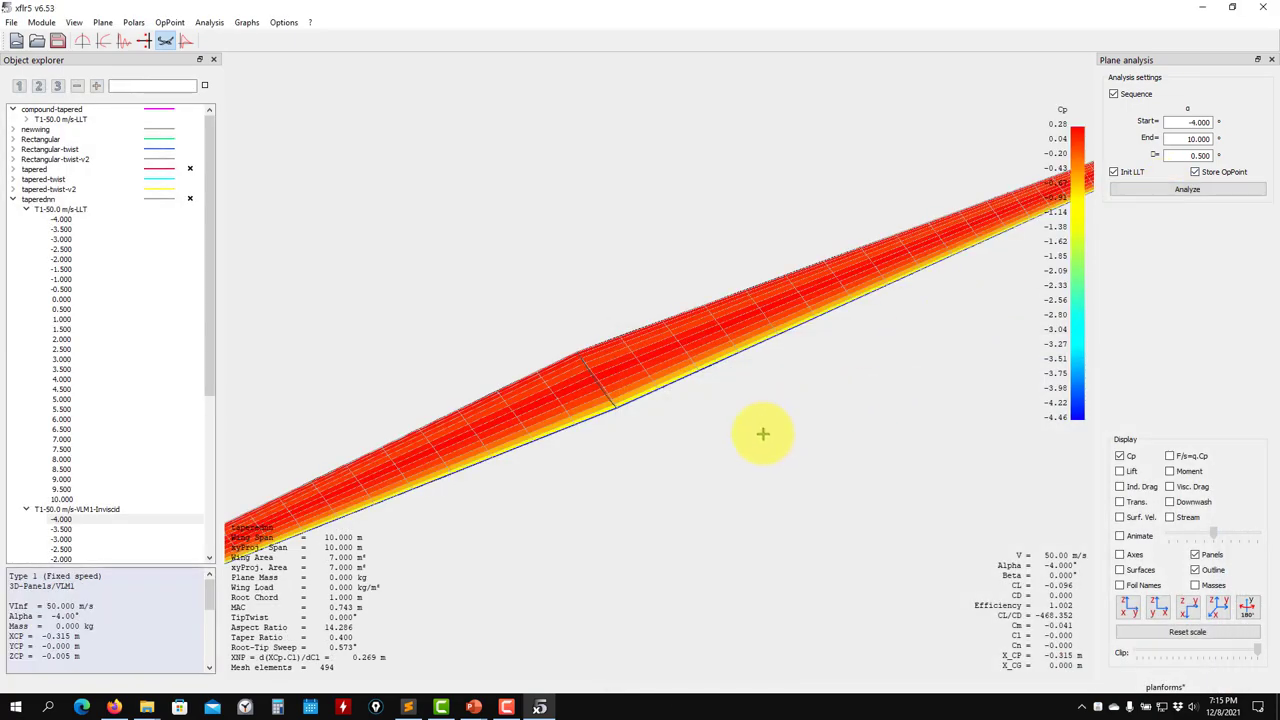
drag(762, 433, 708, 561)
click(104, 40)
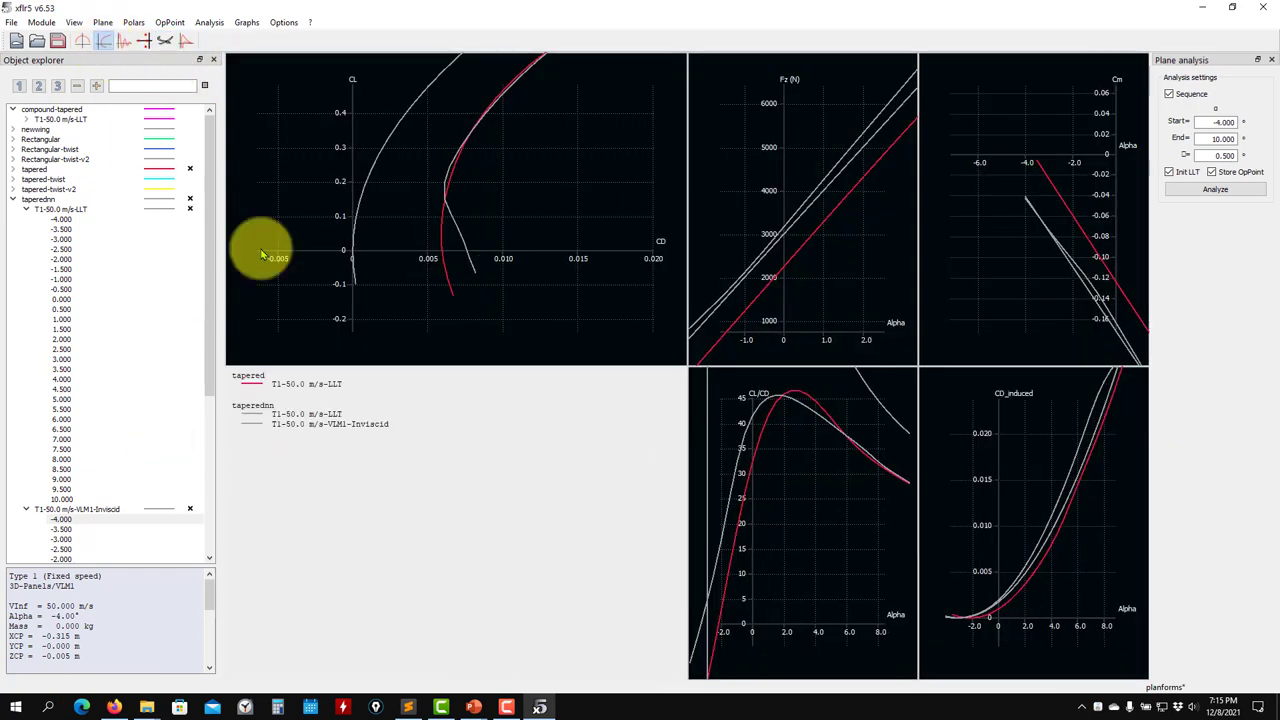
Change the VLM1-Inviscid polar's line colour to green
scroll(809, 309, down, 4)
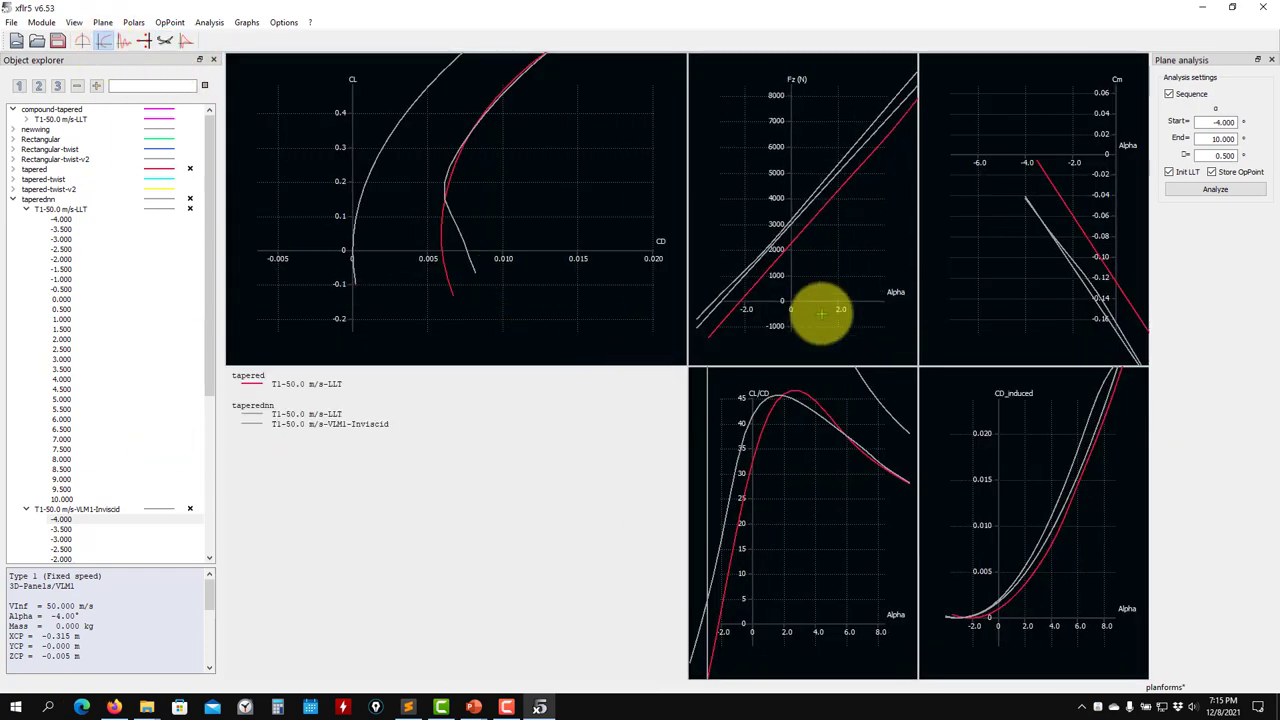
click(11, 200)
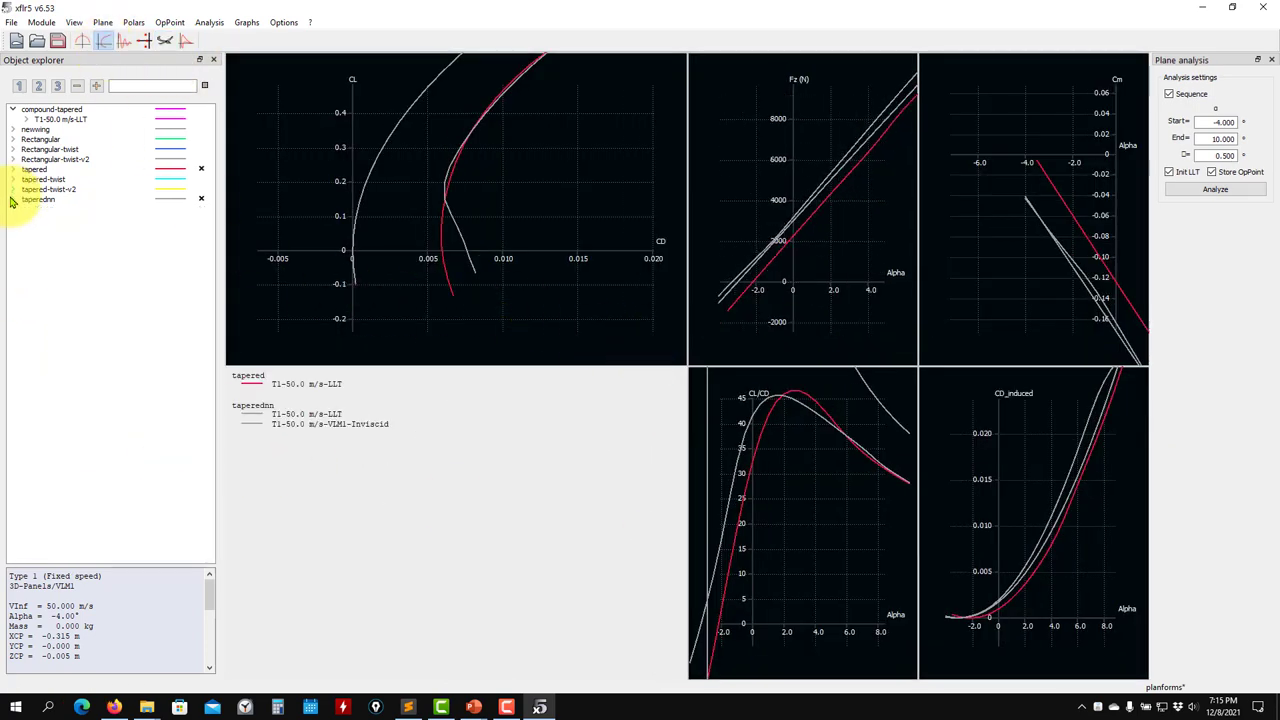
right_click(170, 205)
click(11, 200)
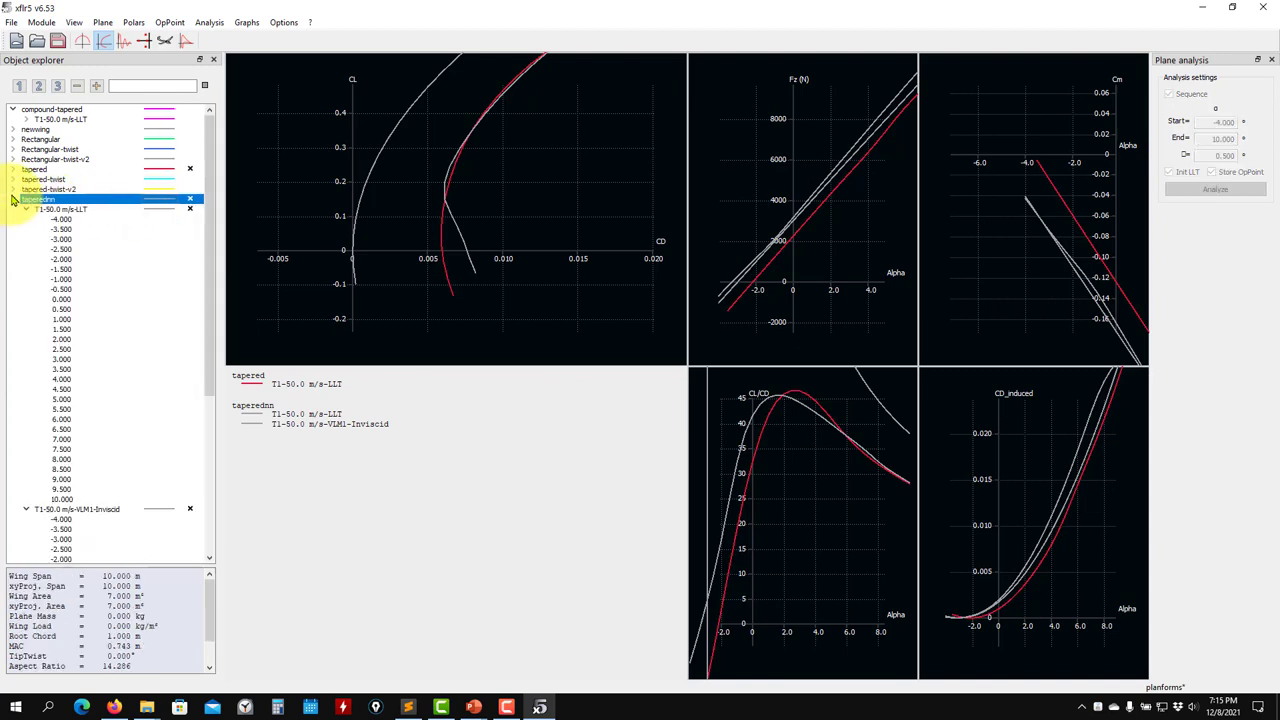
scroll(151, 422, down, 3)
right_click(158, 421)
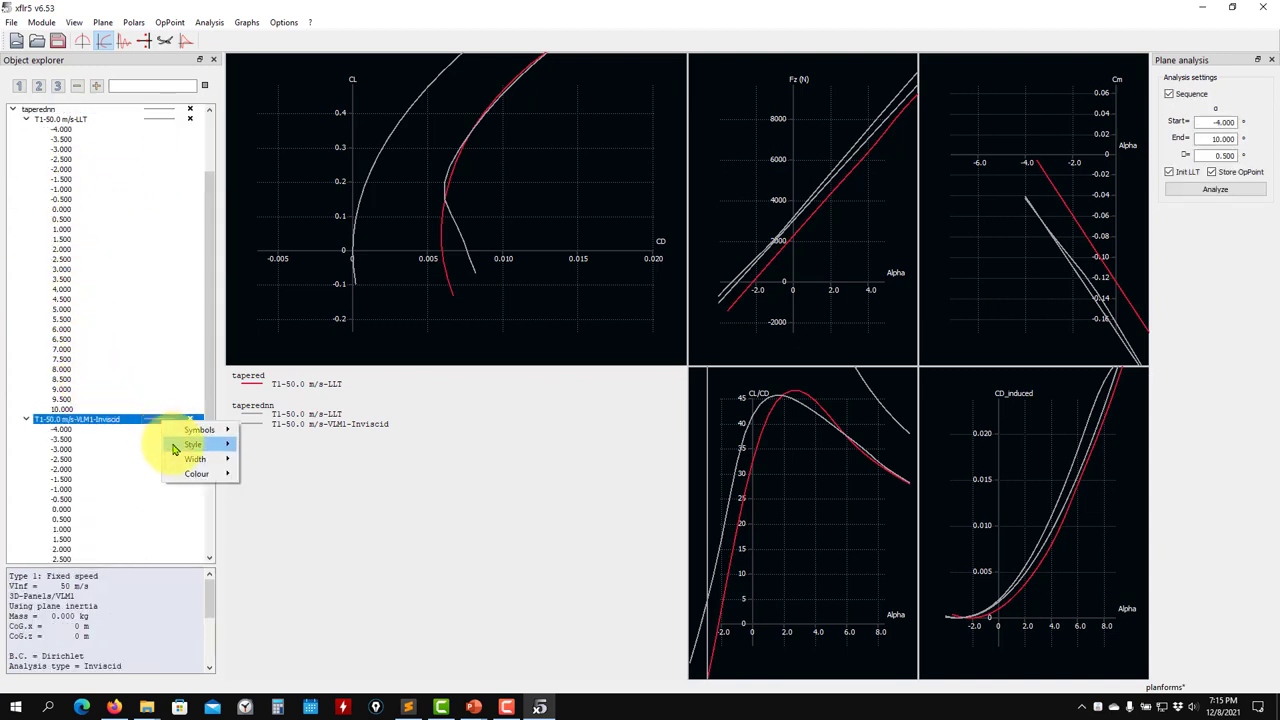
mouse_move(199, 466)
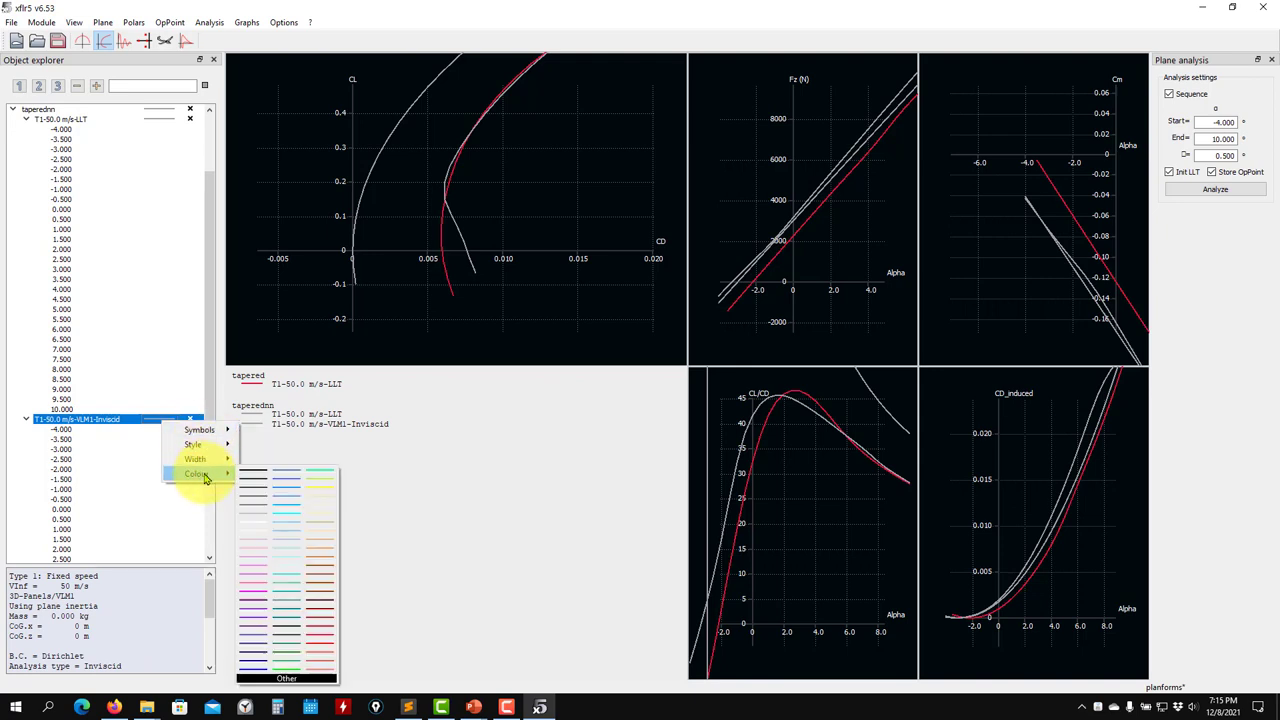
click(265, 518)
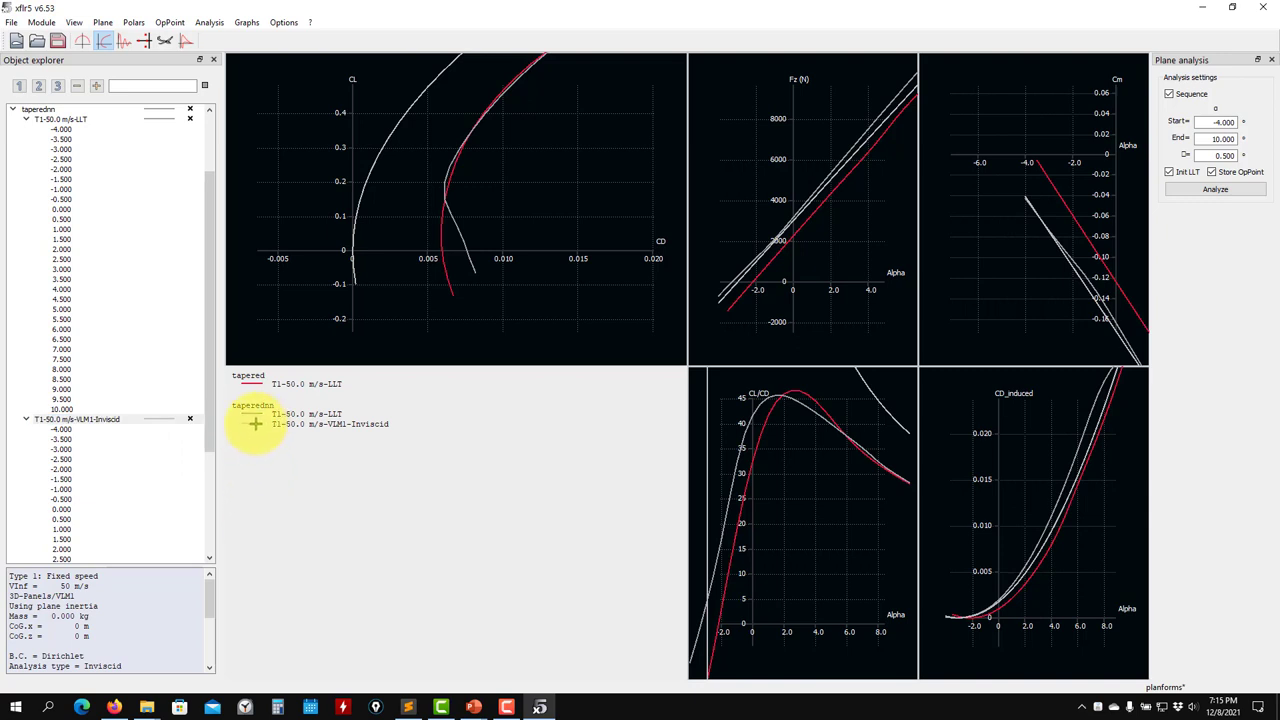
right_click(162, 419)
mouse_move(207, 477)
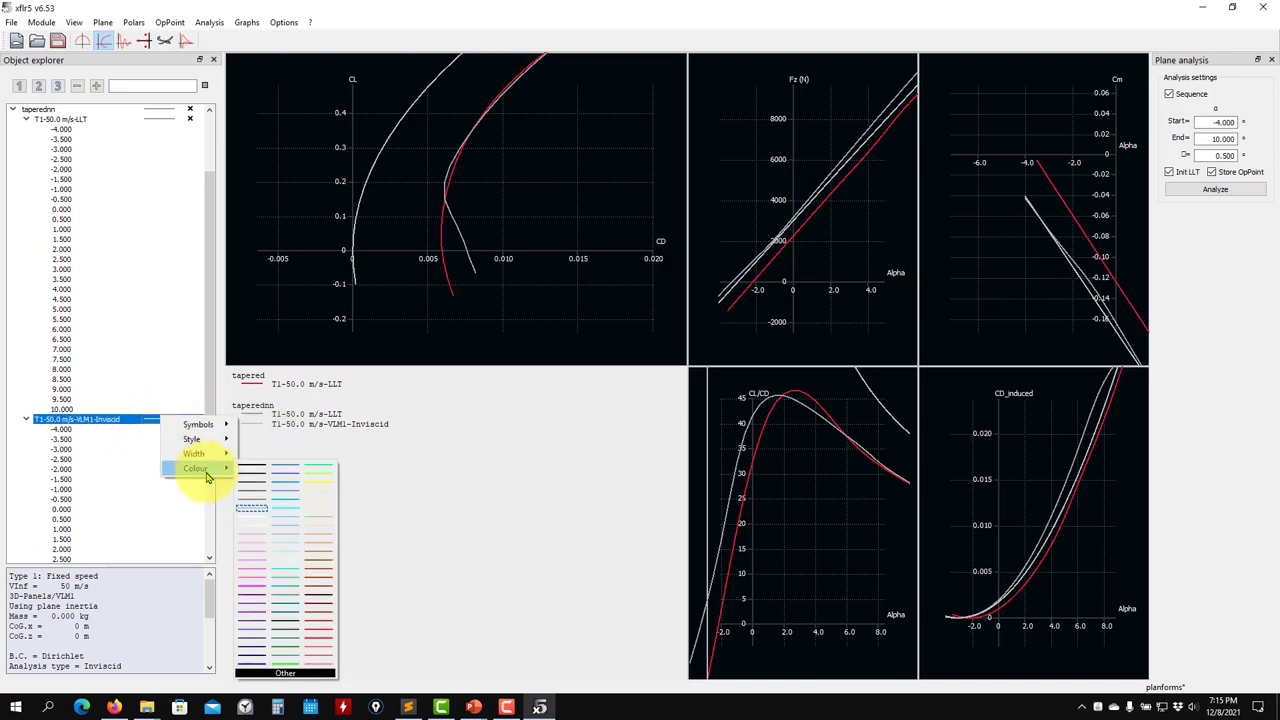
click(296, 563)
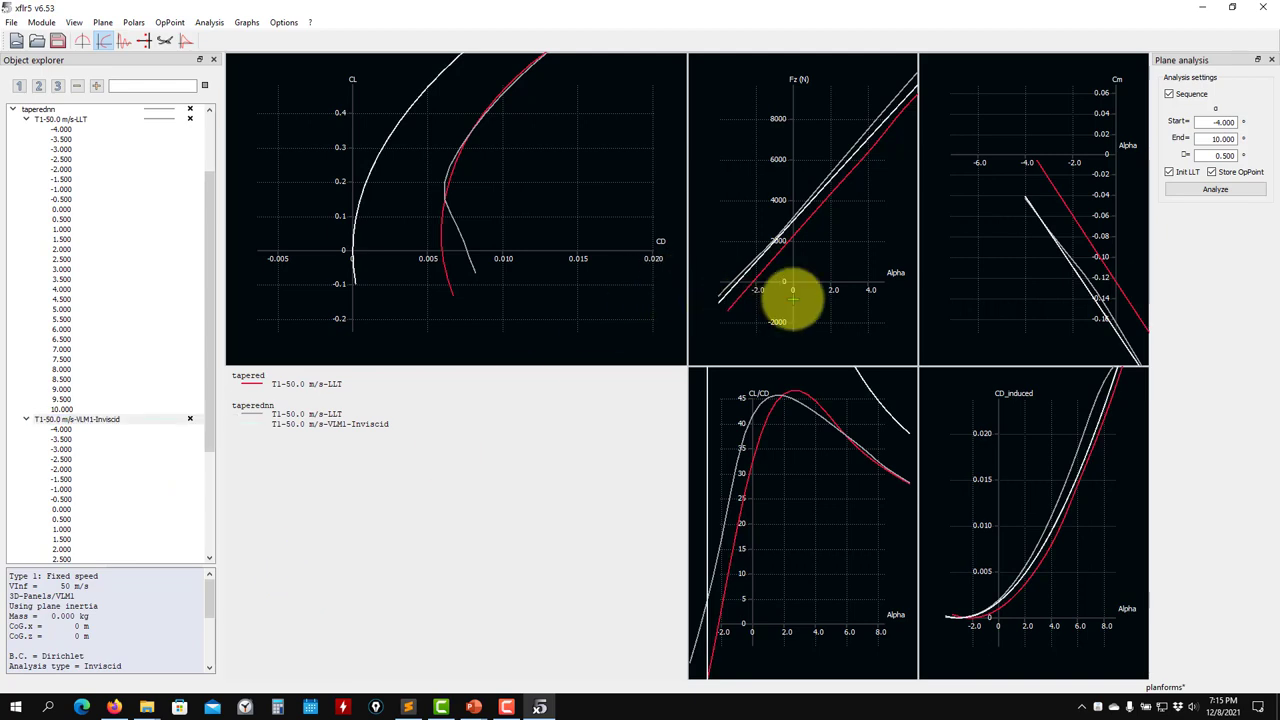
Zoom and pan the polar graphs to compare the VLM1-Inviscid and LLT curves at low lift
scroll(800, 280, down, 2)
scroll(394, 289, down, 3)
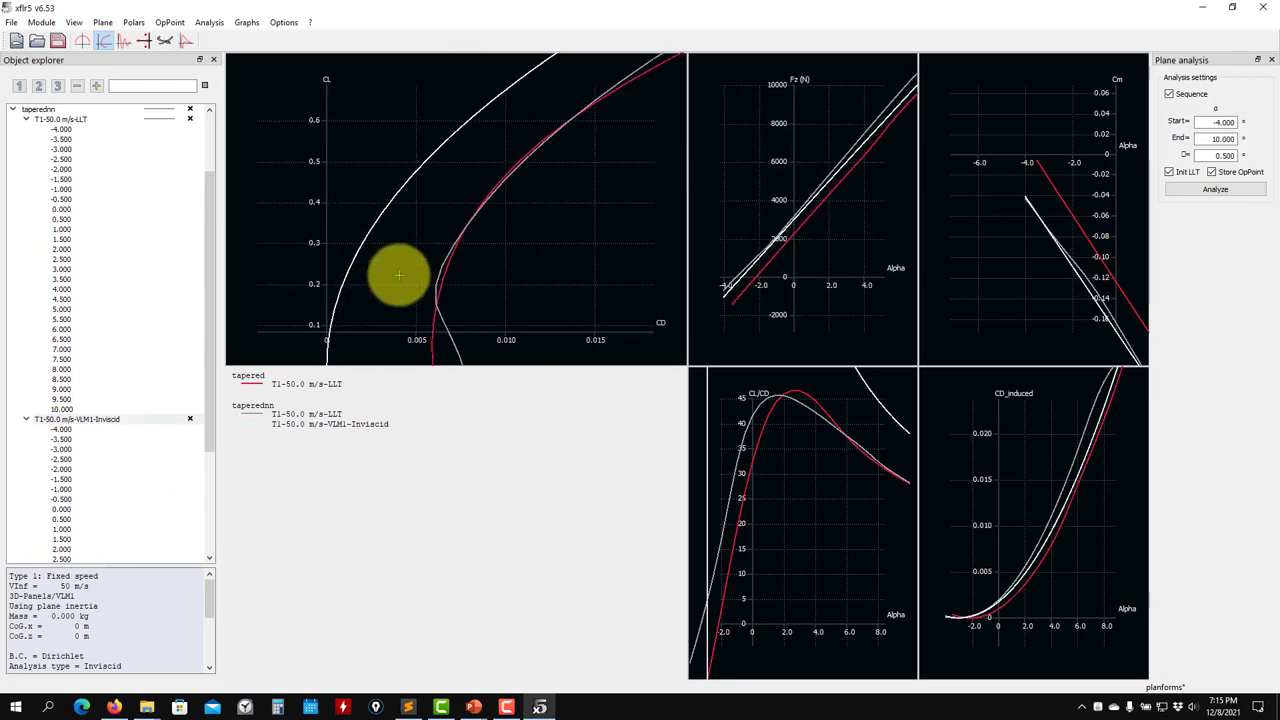
scroll(406, 255, down, 3)
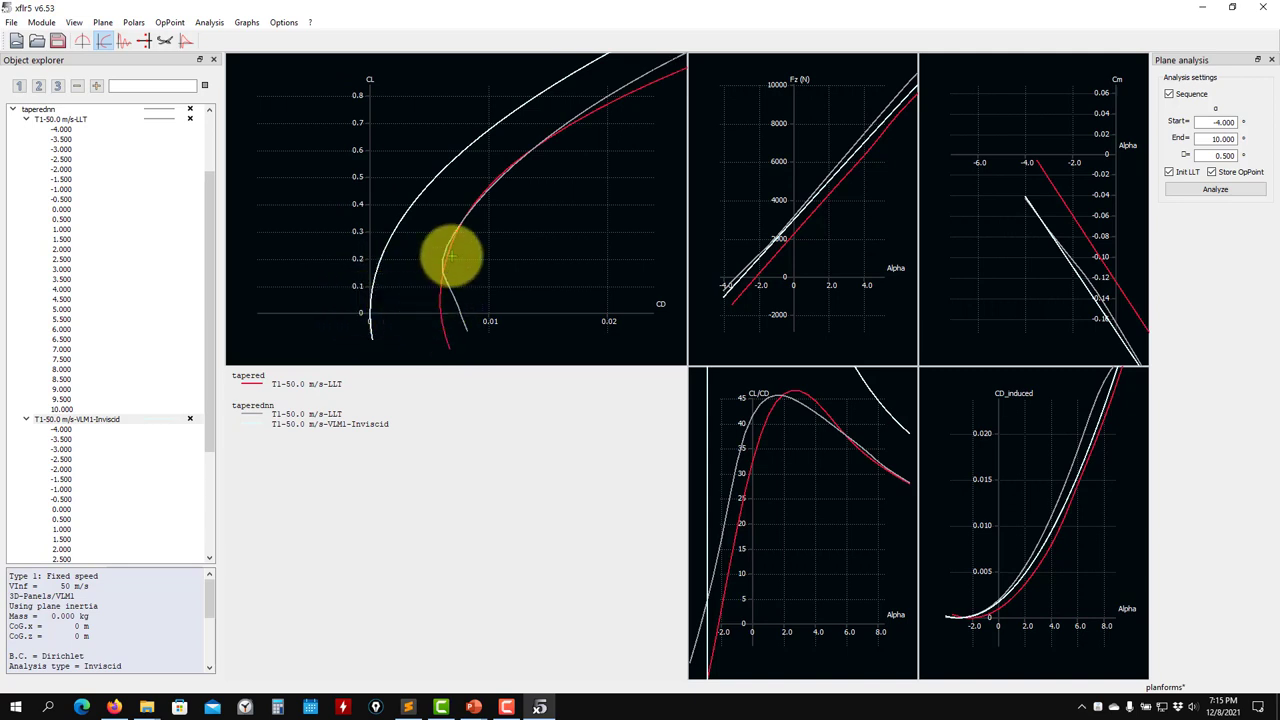
scroll(429, 315, up, 2)
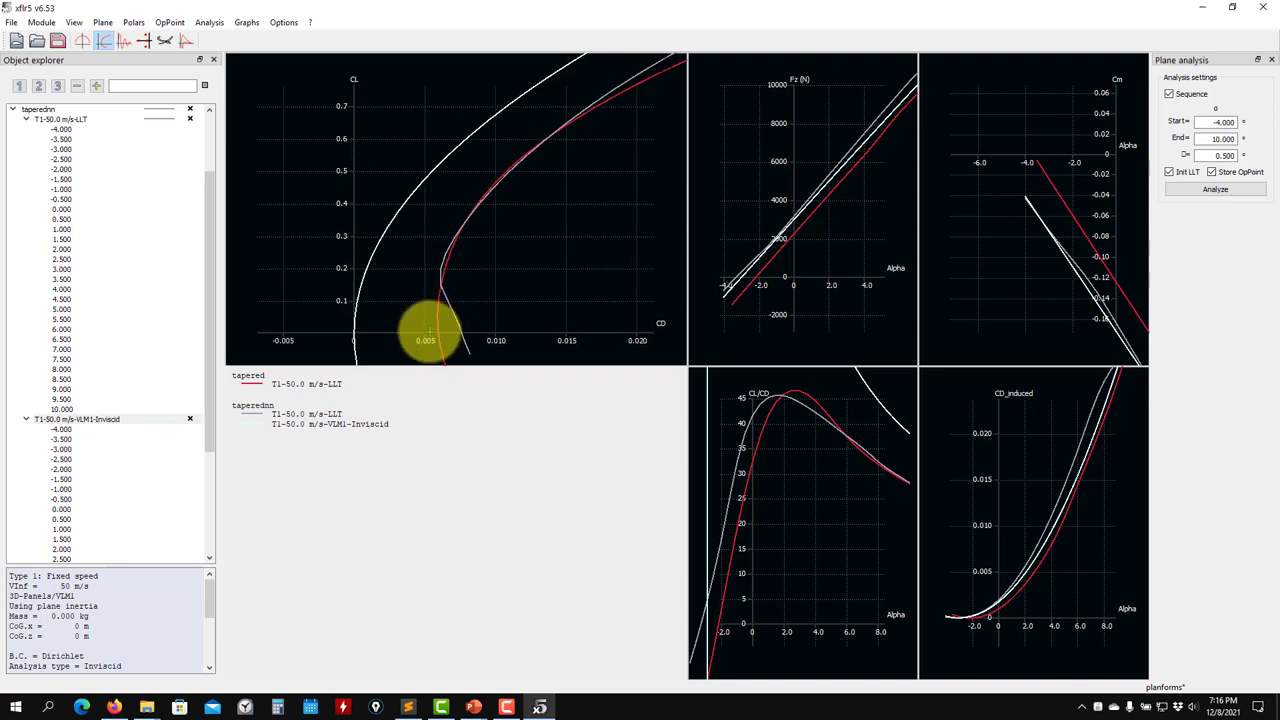
drag(429, 337, 410, 229)
scroll(410, 236, up, 1)
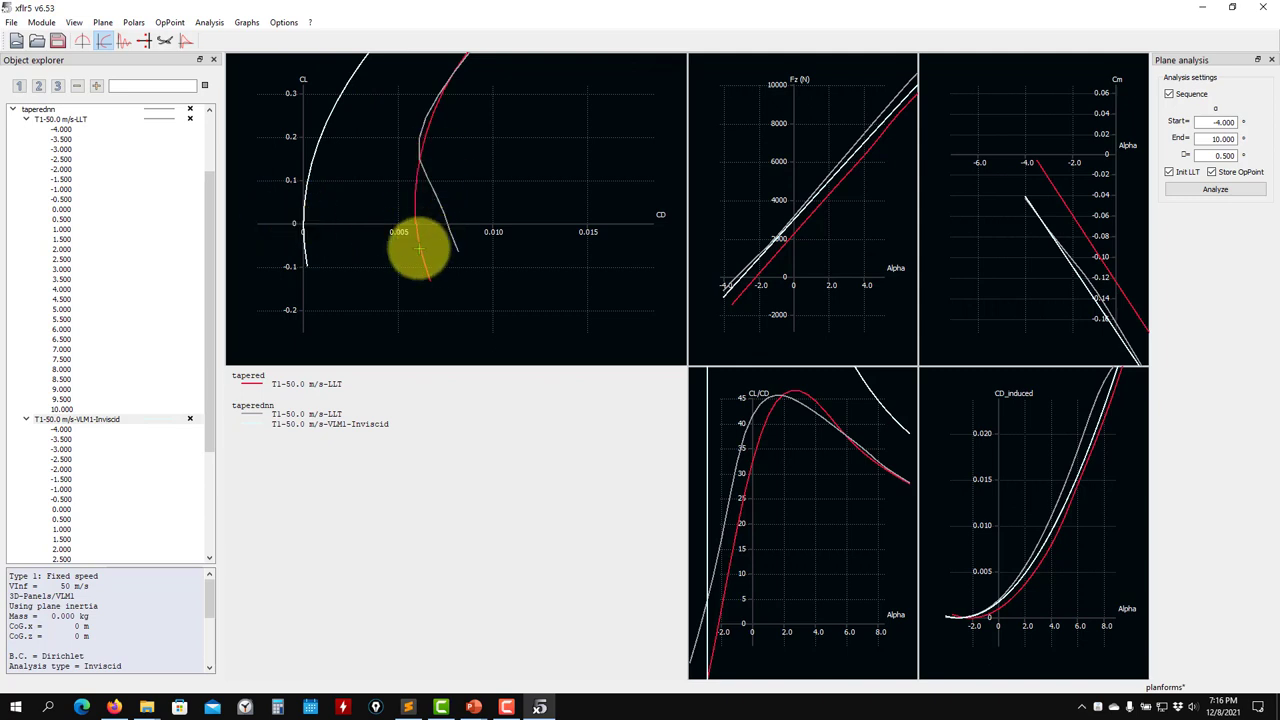
scroll(405, 240, down, 1)
scroll(408, 230, up, 2)
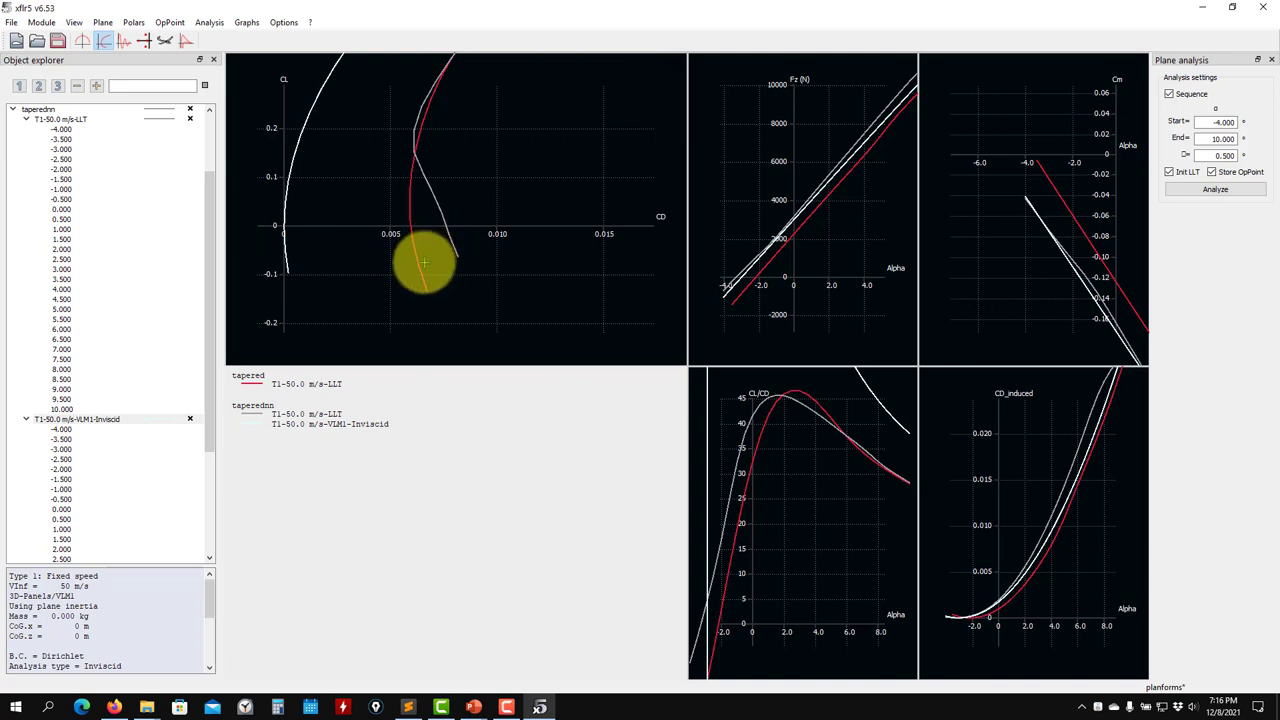
scroll(846, 243, up, 1)
scroll(1031, 277, up, 3)
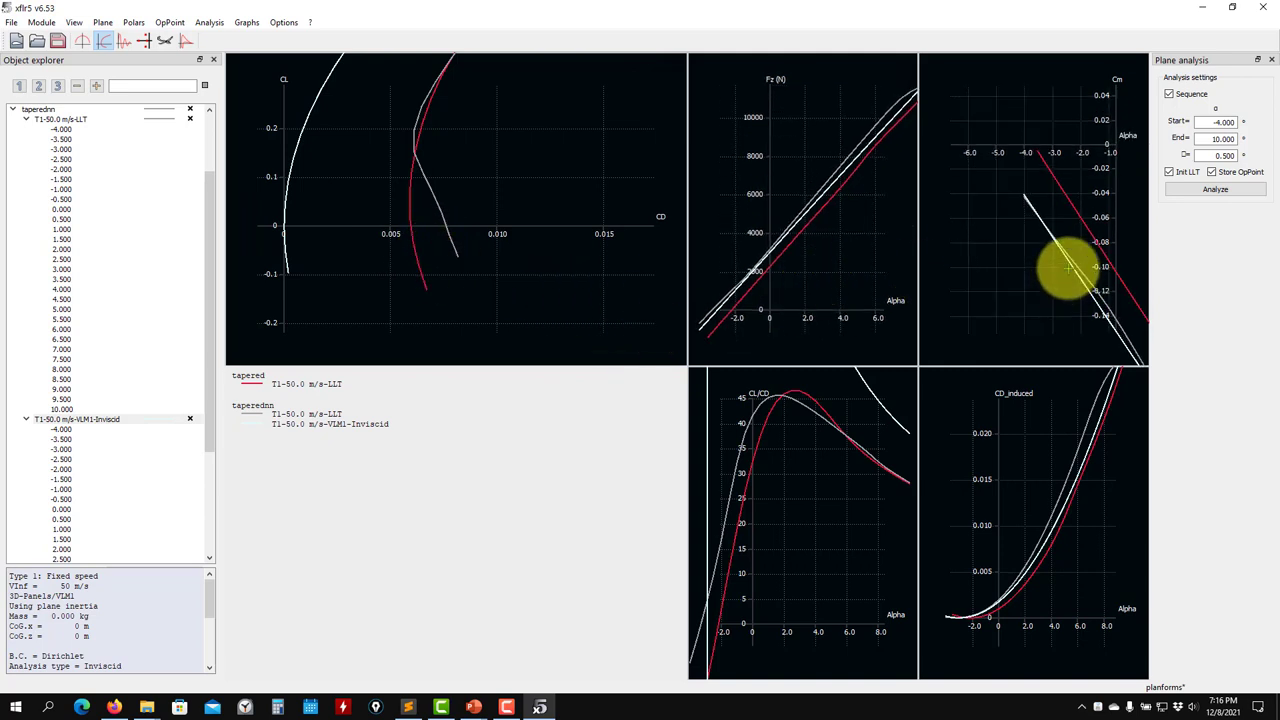
scroll(778, 262, up, 4)
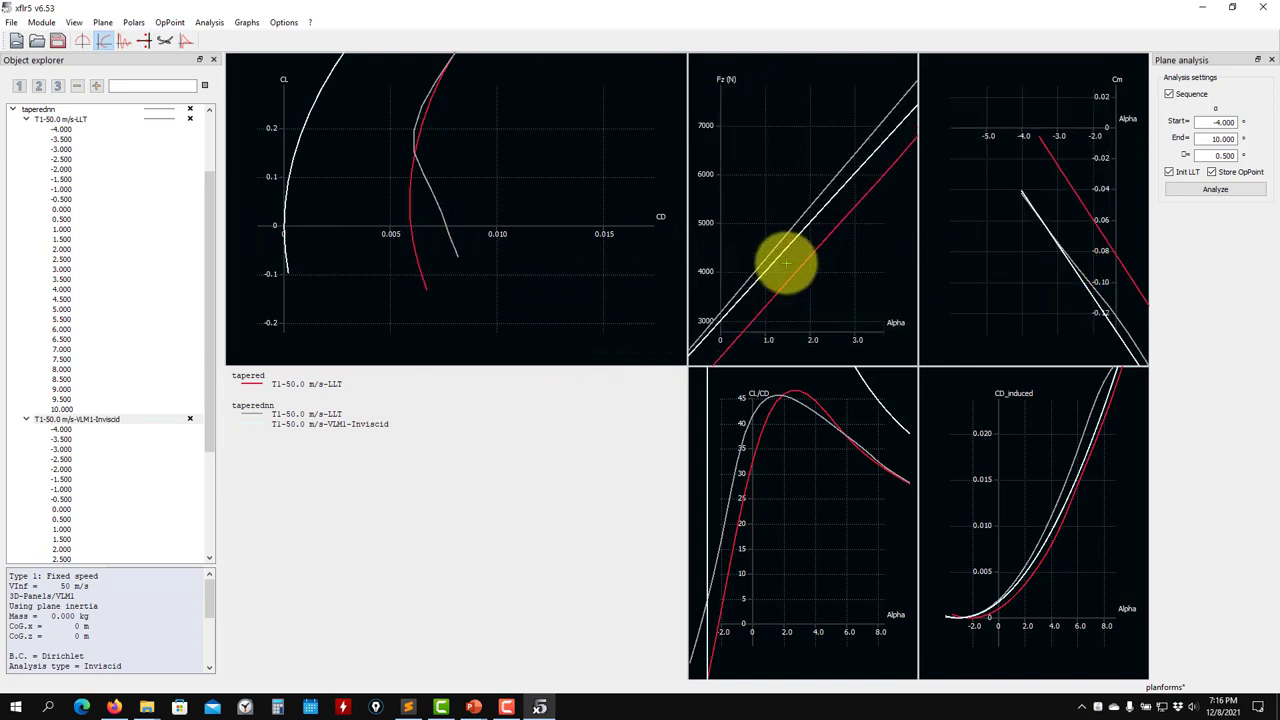
scroll(796, 273, down, 5)
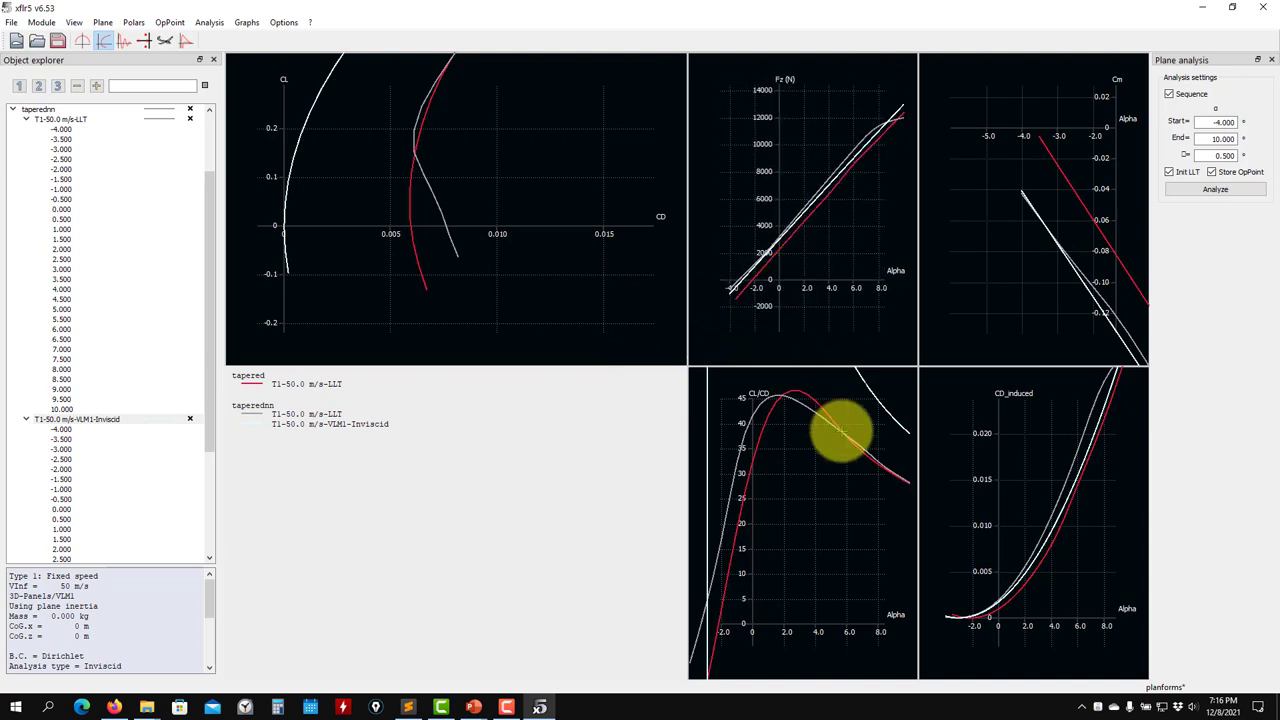
scroll(849, 447, up, 2)
scroll(849, 447, down, 2)
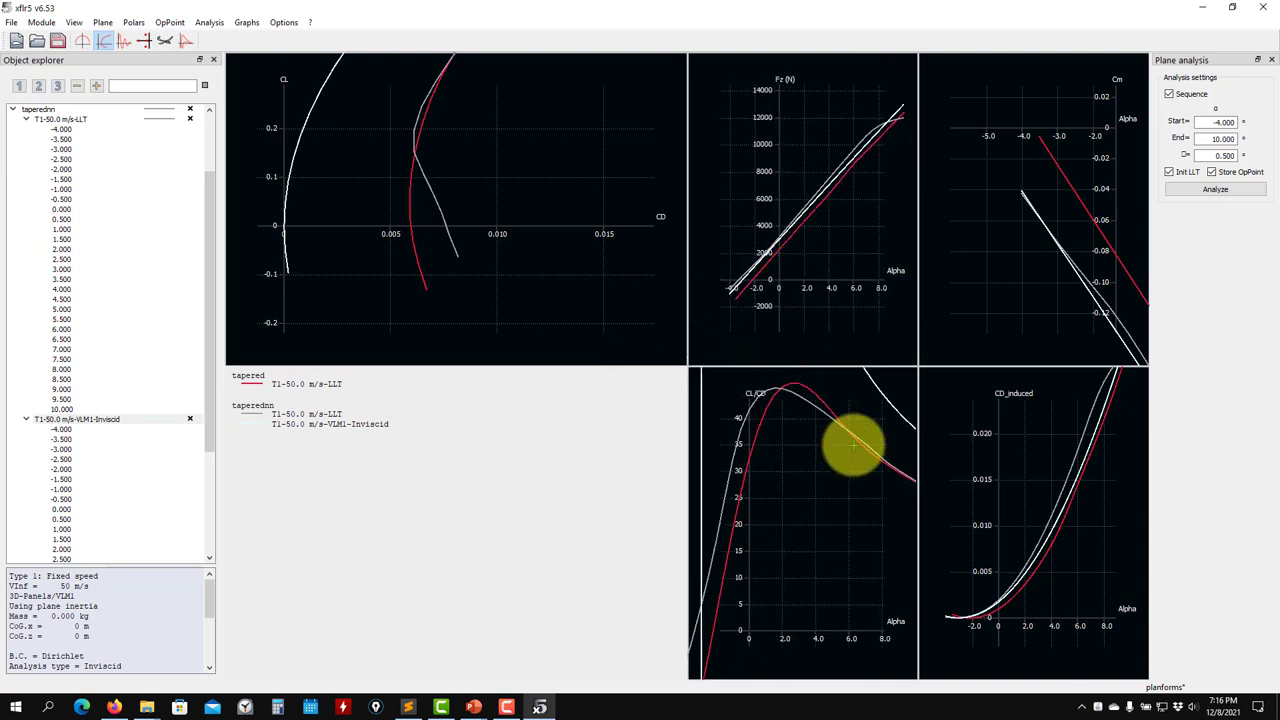
Collapse the taperednn polar branches, review the VLM1-Inviscid analysis definition, and discard it unchanged
click(27, 120)
click(28, 228)
click(25, 219)
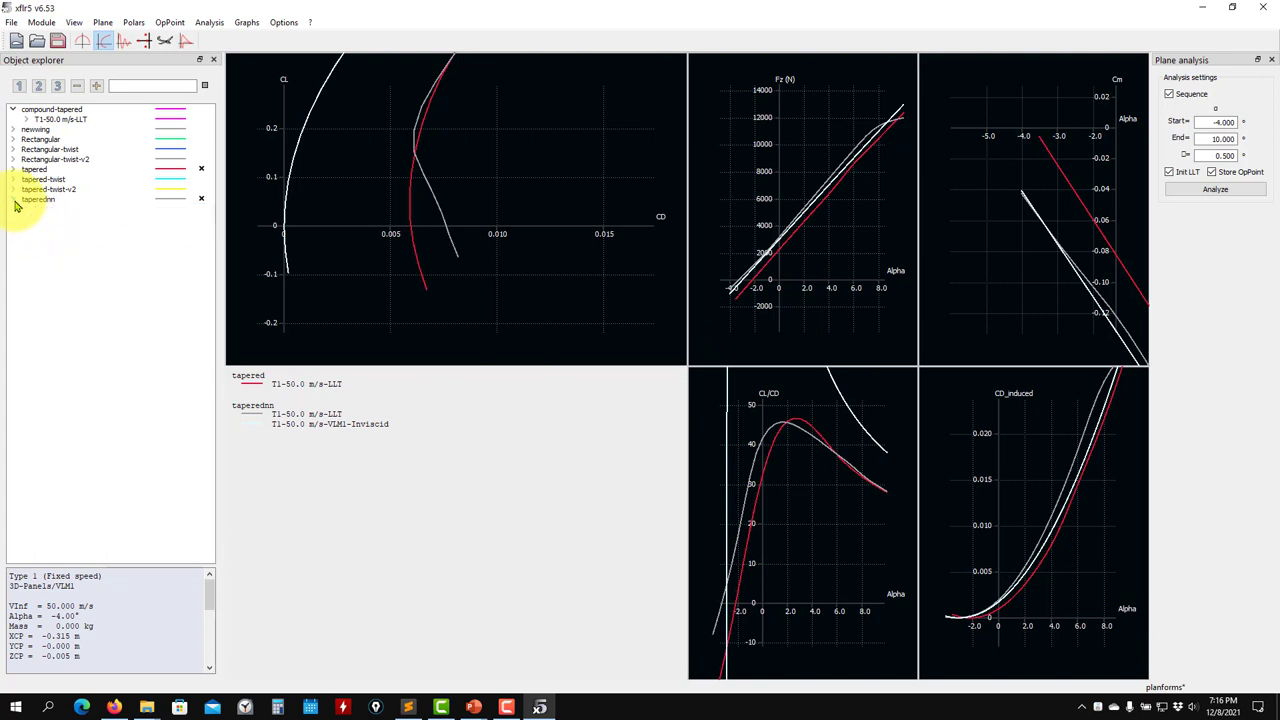
click(209, 22)
click(259, 43)
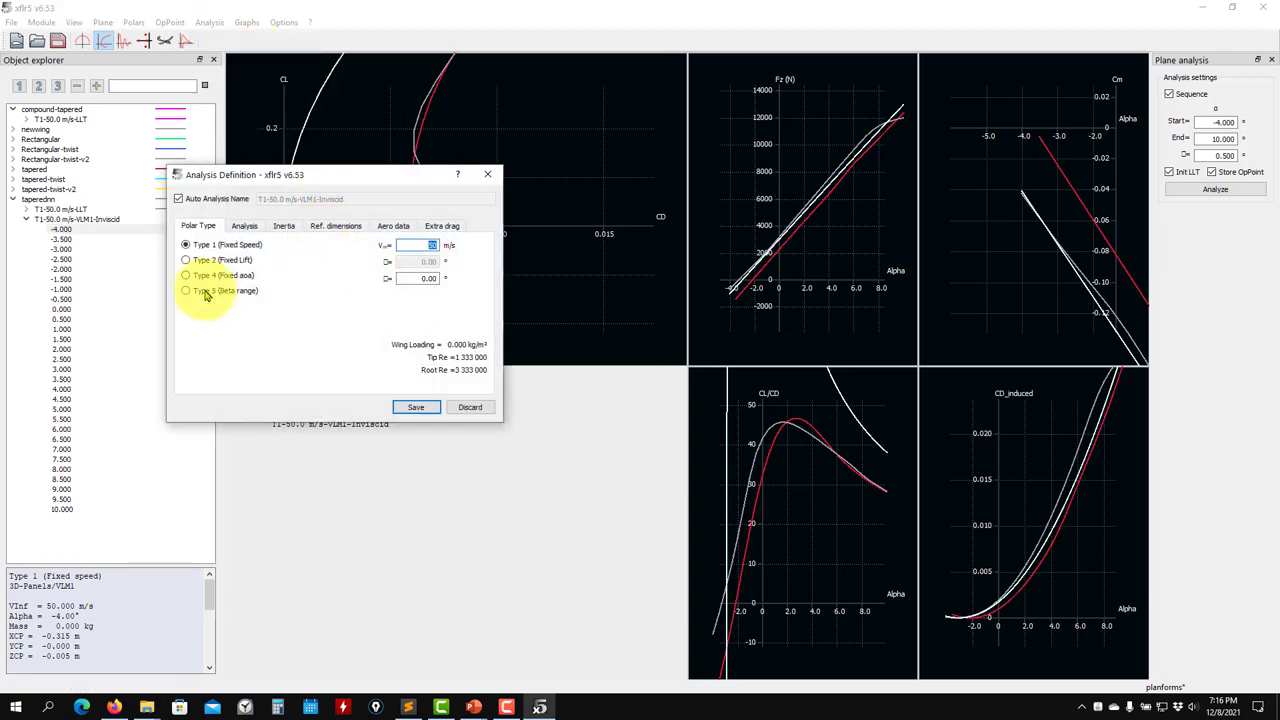
click(477, 409)
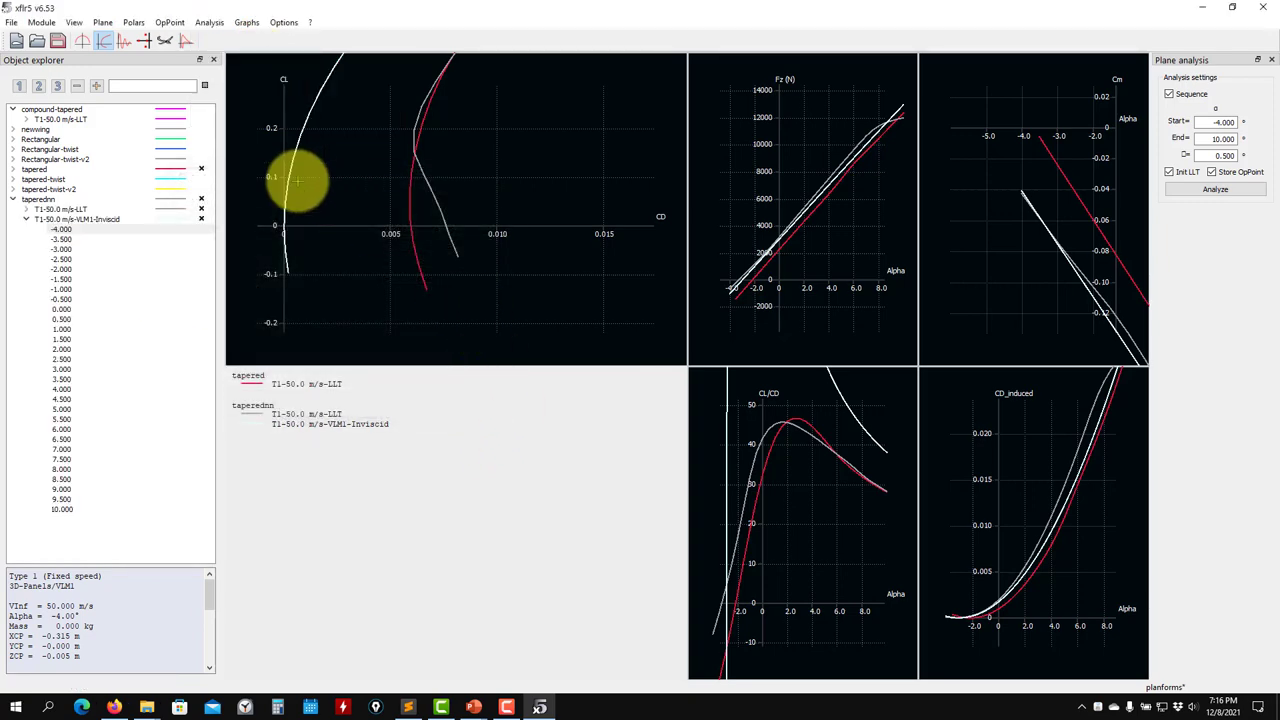